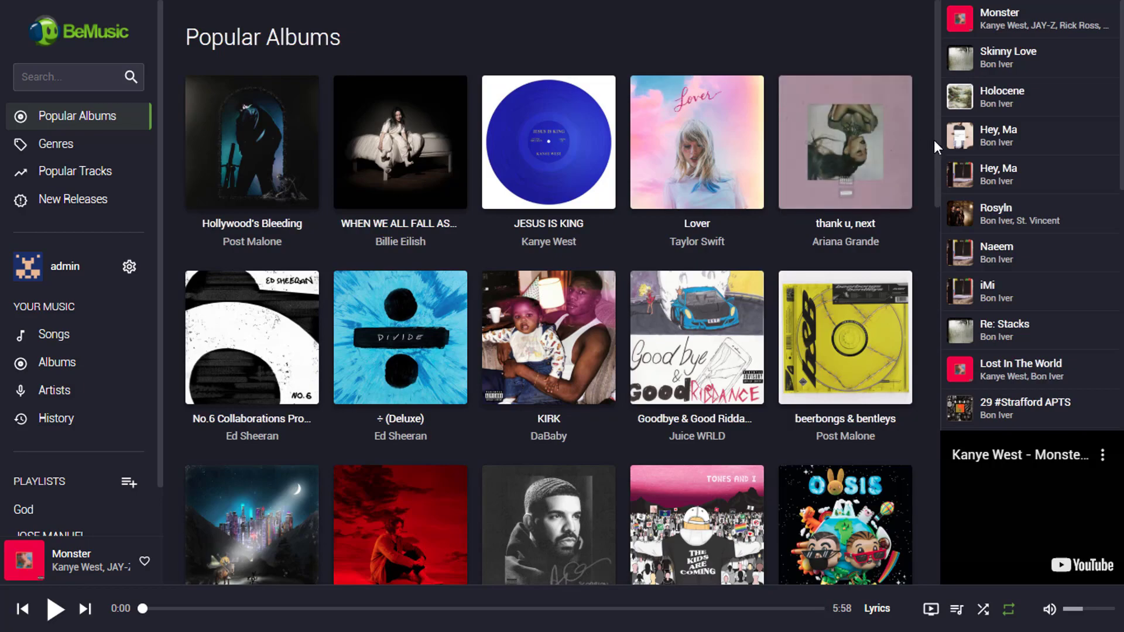
Clear the stray text selection and exit the browser's fullscreen view
left_click_drag(940, 140, 942, 96)
left_click(928, 248)
key("F11")
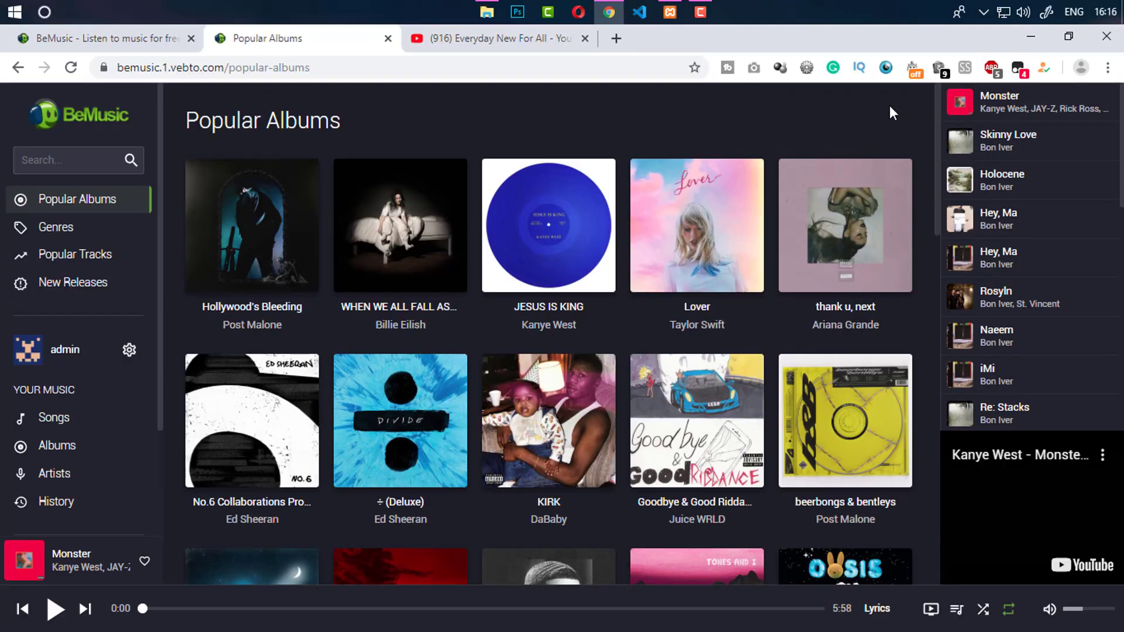
Switch to the 'BeMusic - Listen to music for free' tab and scroll through the landing page
left_click(145, 41)
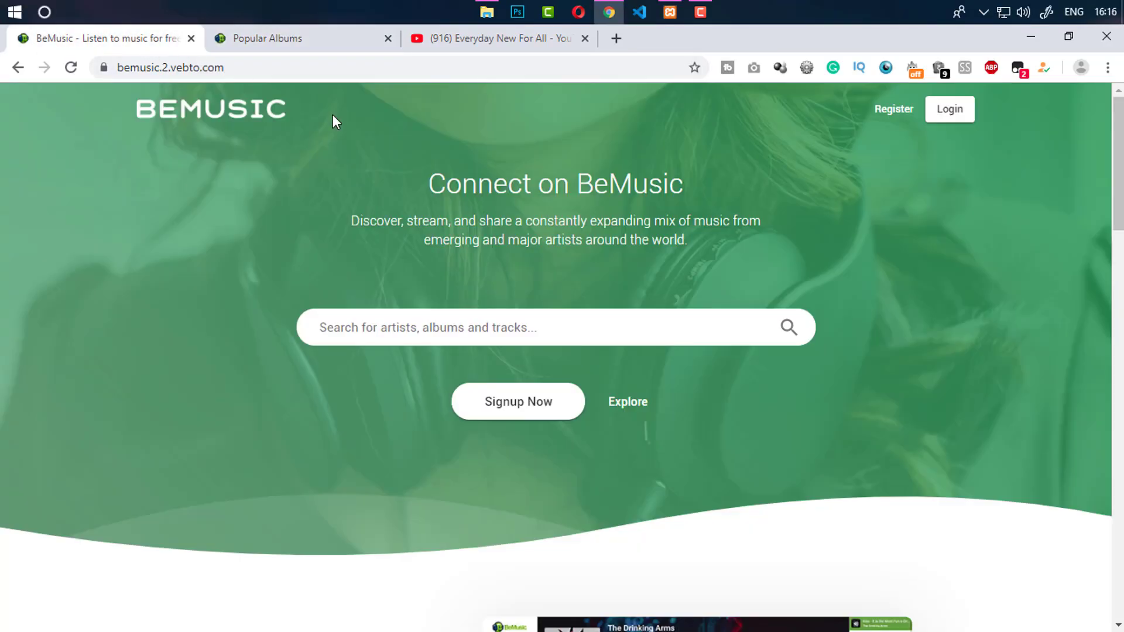
left_click_drag(1108, 104, 1108, 491)
key("Home")
mouse_move(1119, 171)
left_mouse_down()
mouse_move(1120, 338)
mouse_move(1119, 170)
left_mouse_up()
left_click(258, 40)
left_click(200, 42)
In a new tab, search codecanyon.net directly for 'be music'
left_click(616, 39)
type("c")
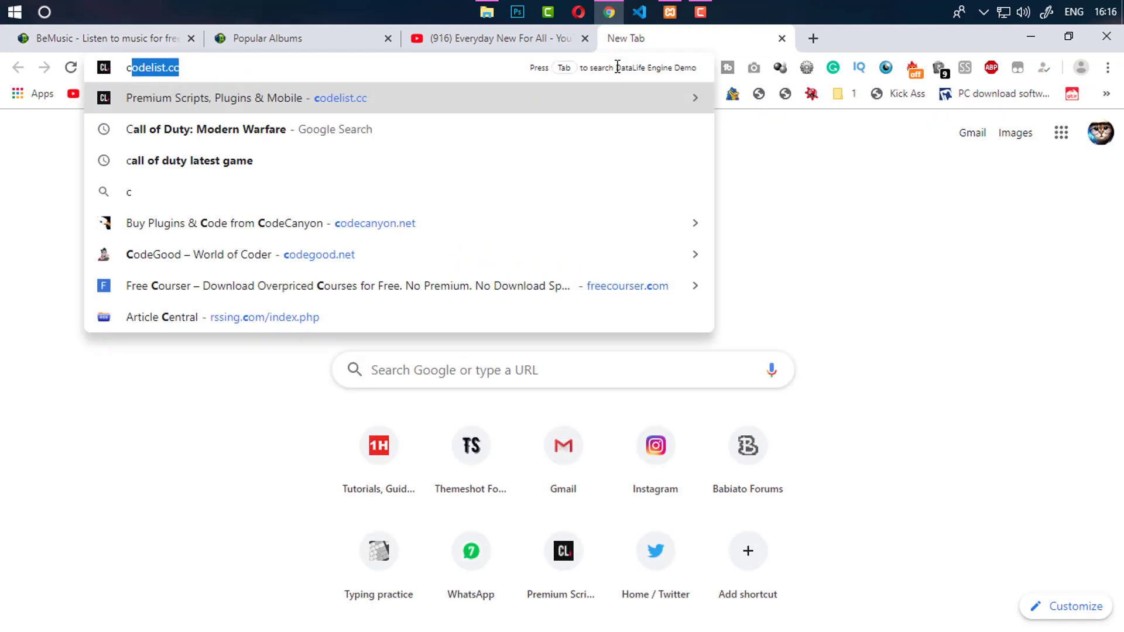
type("odeca")
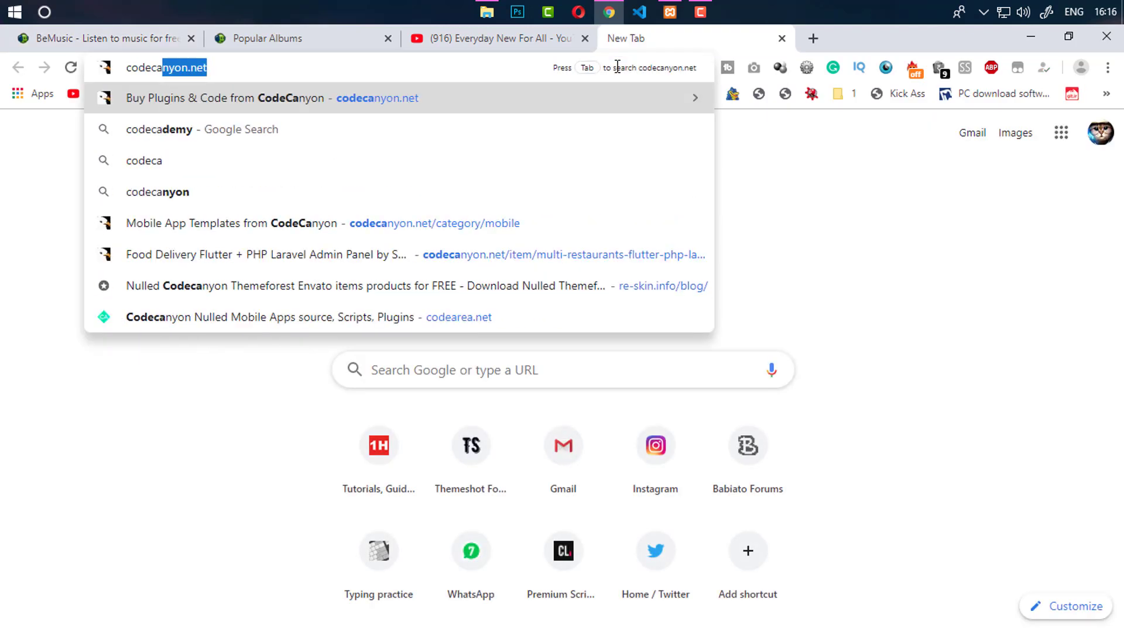
key("Tab")
type("be m")
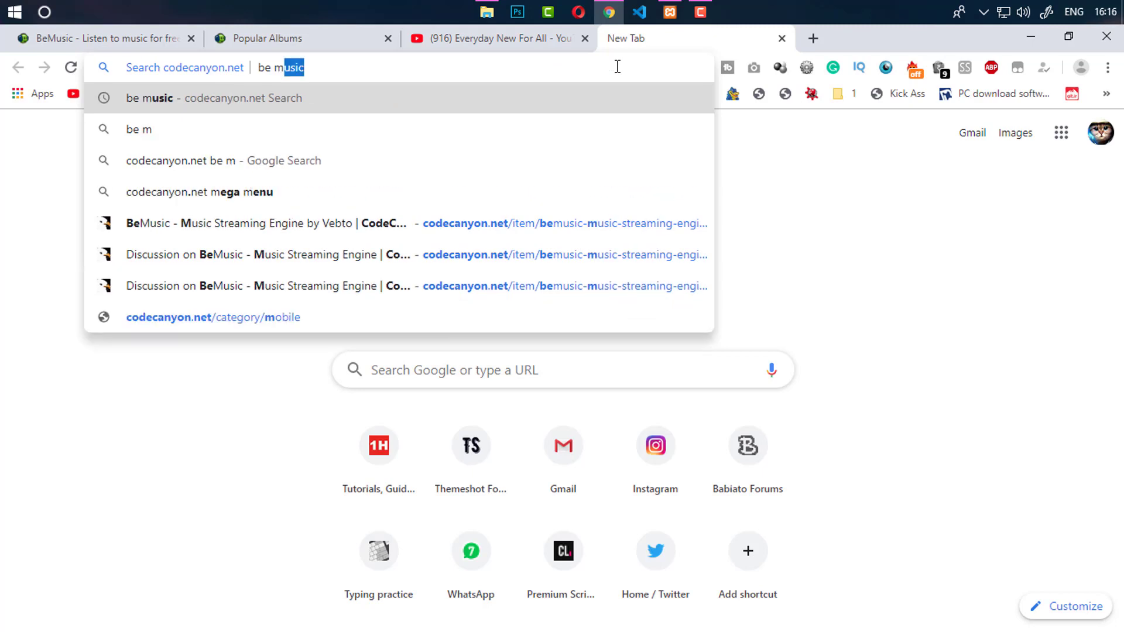
type("usic")
key("Return")
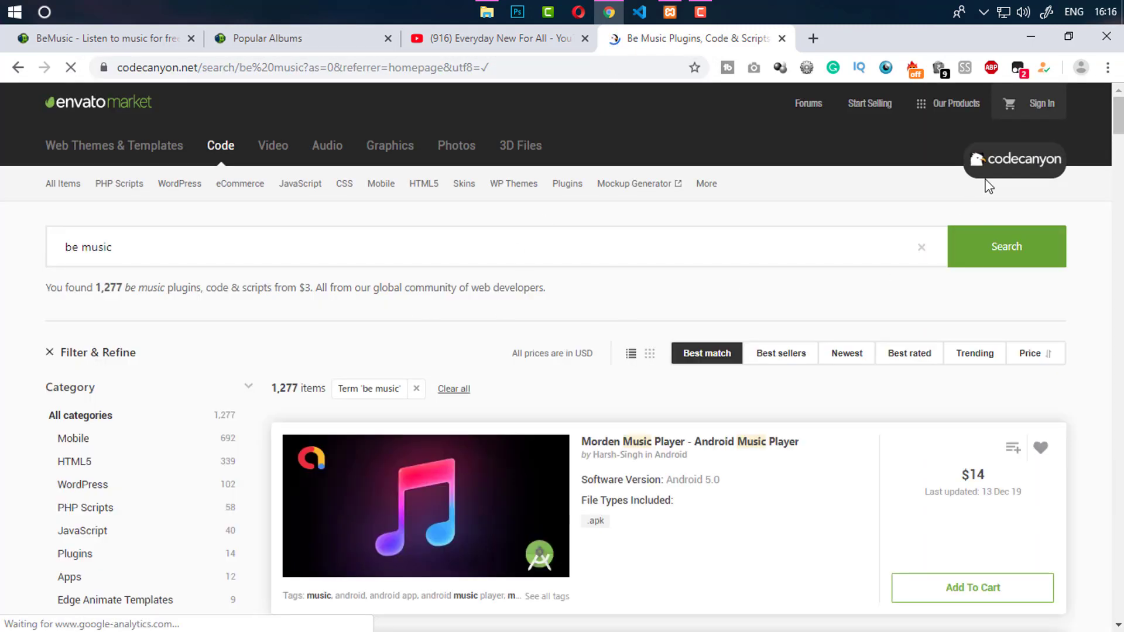
Narrow results to PHP Scripts and open the BeMusic - Music Streaming Engine item
mouse_move(1119, 116)
left_mouse_down()
mouse_move(1122, 149)
mouse_move(1120, 124)
left_mouse_up()
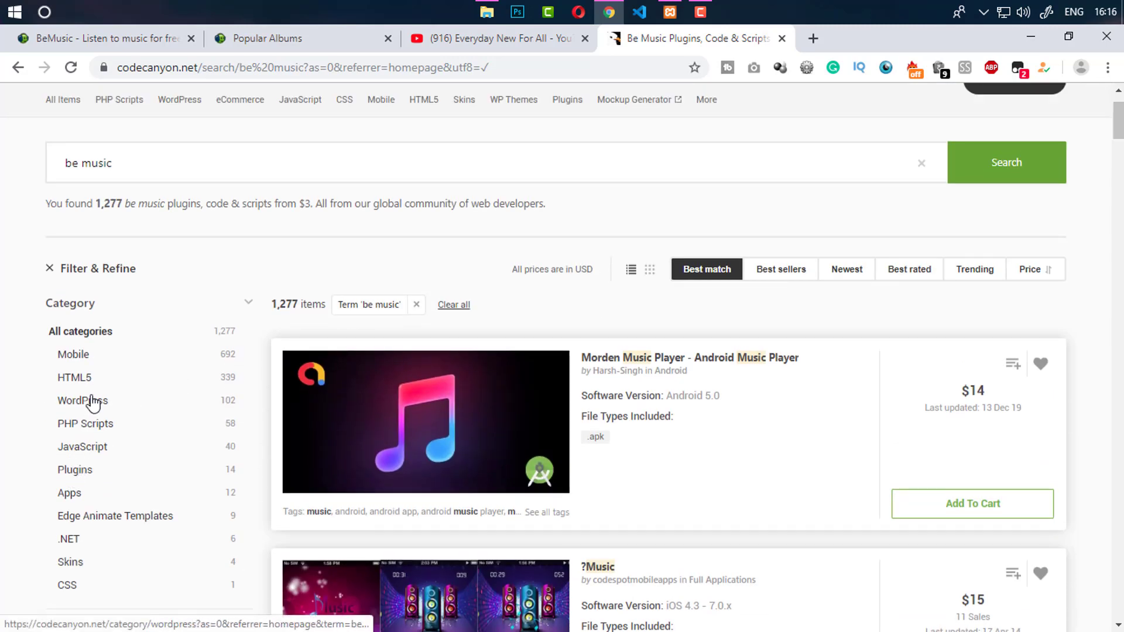
left_click(97, 430)
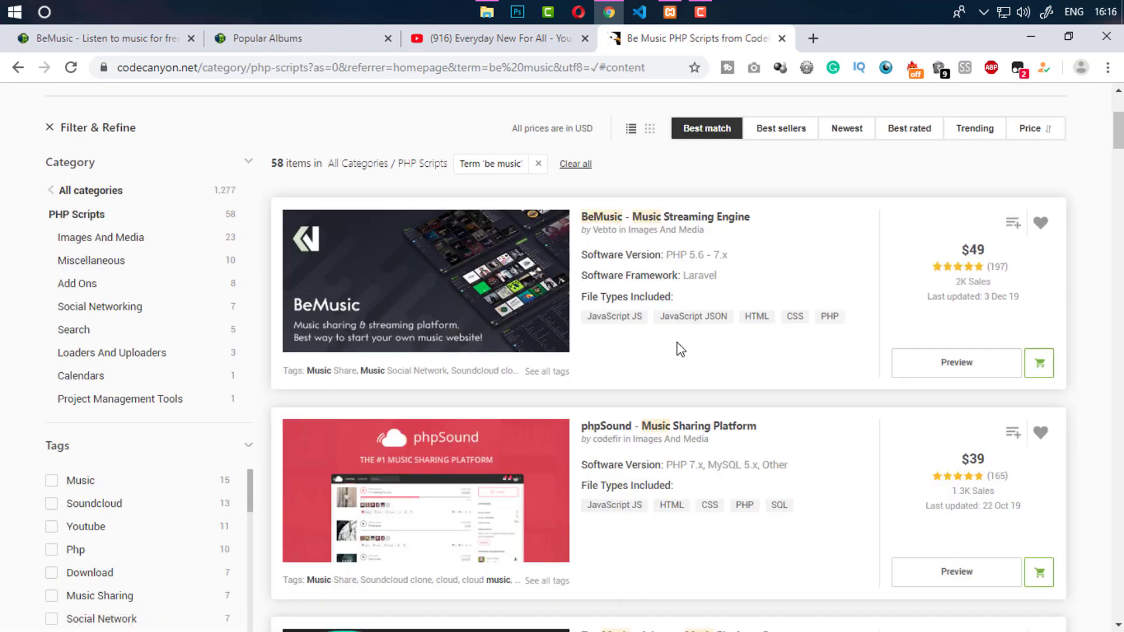
left_click(658, 220)
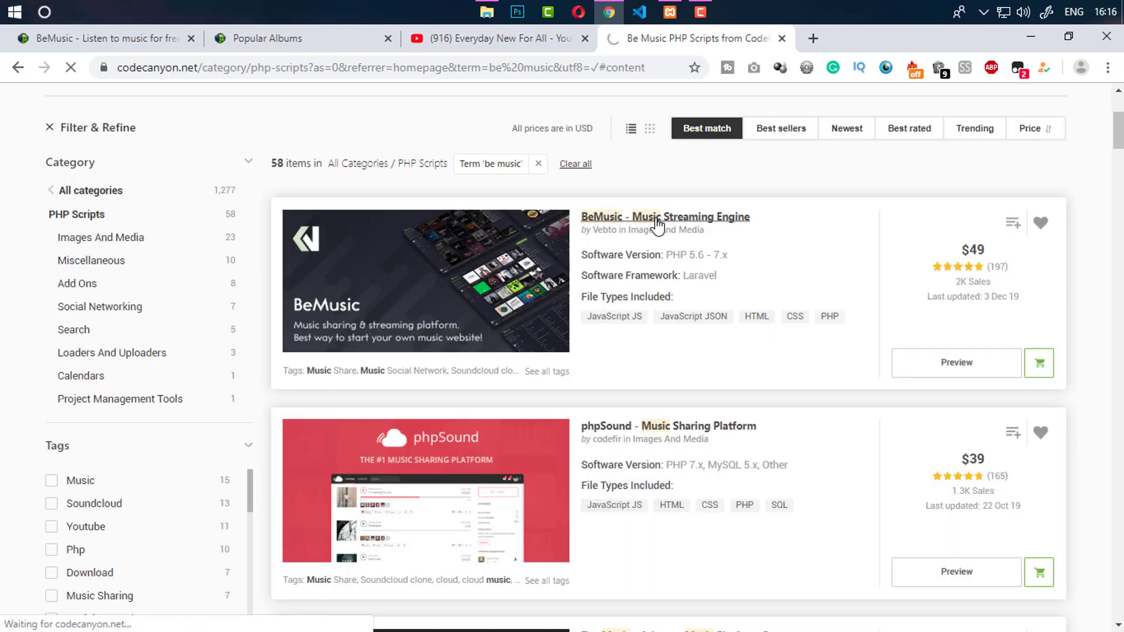
Compare the item page with the demo tabs, then bring up the downloaded BeMusic package folder
left_click(290, 42)
left_click(85, 39)
left_click(693, 42)
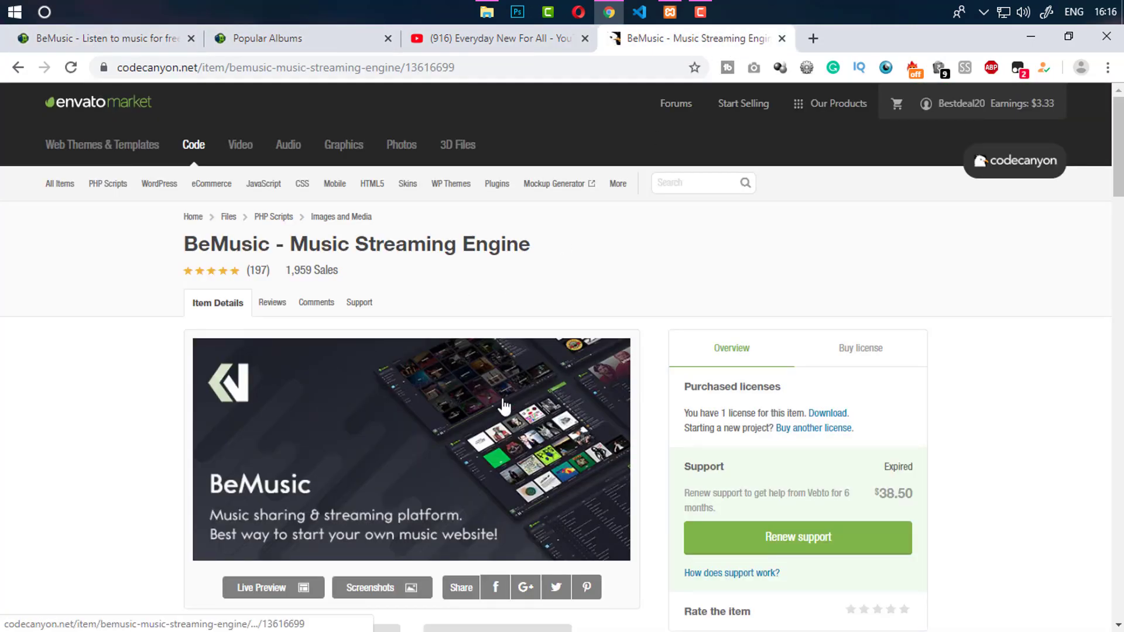
scroll(556, 357, "down", 4)
scroll(557, 357, "up", 3)
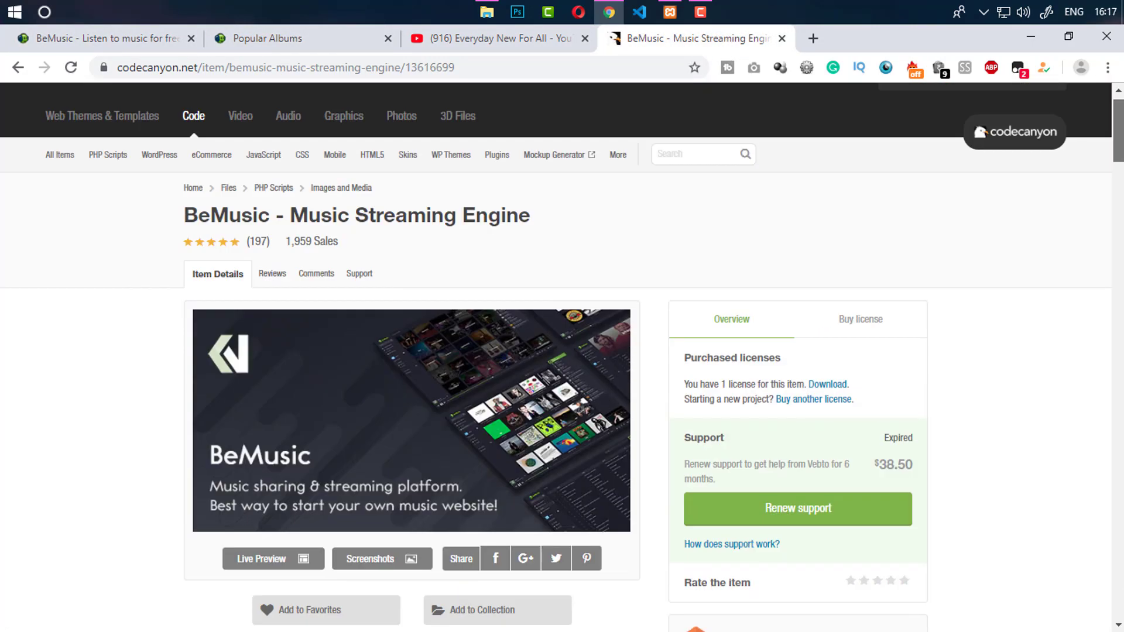
mouse_move(1122, 117)
left_mouse_down()
mouse_move(1122, 272)
mouse_move(1122, 112)
left_mouse_up()
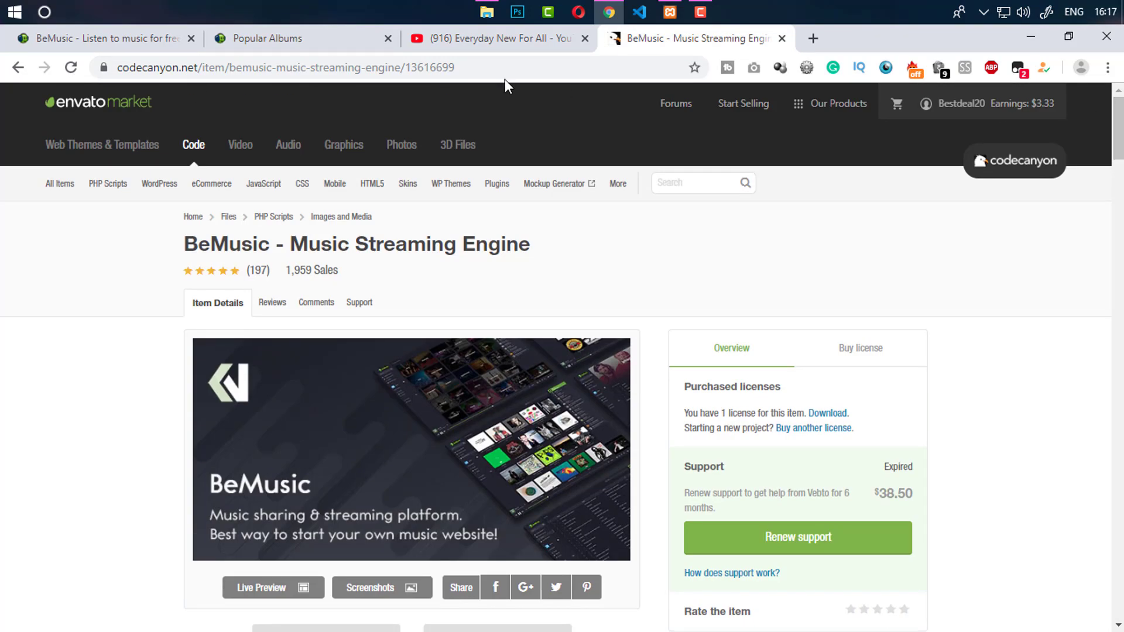
left_click(487, 12)
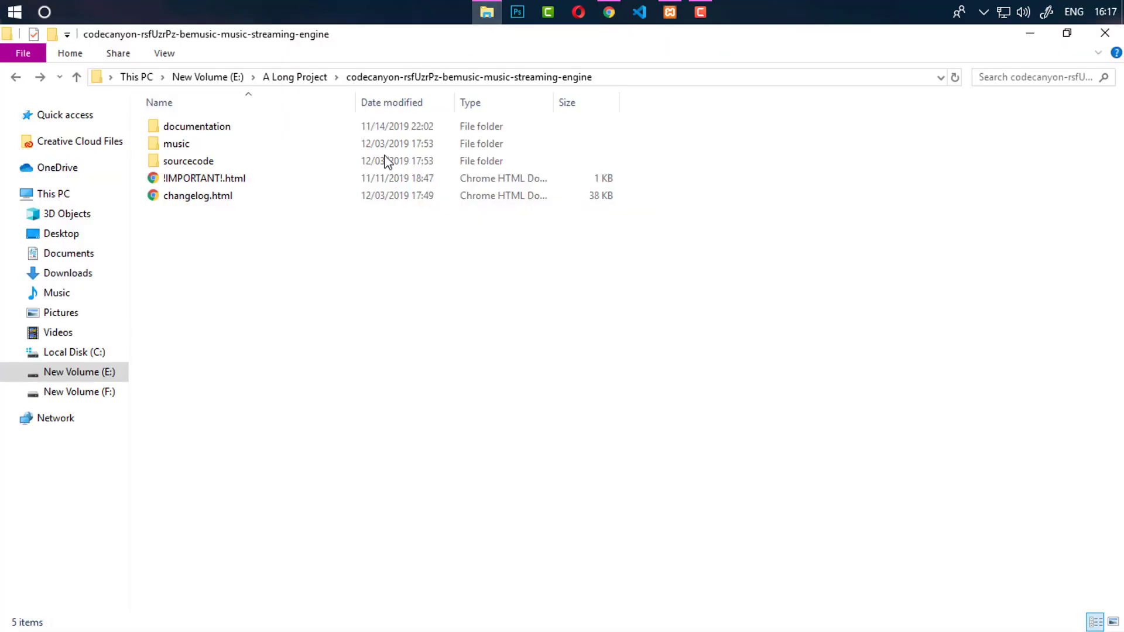
Look inside the package's documentation and music folders
double_click(223, 129)
left_click(483, 80)
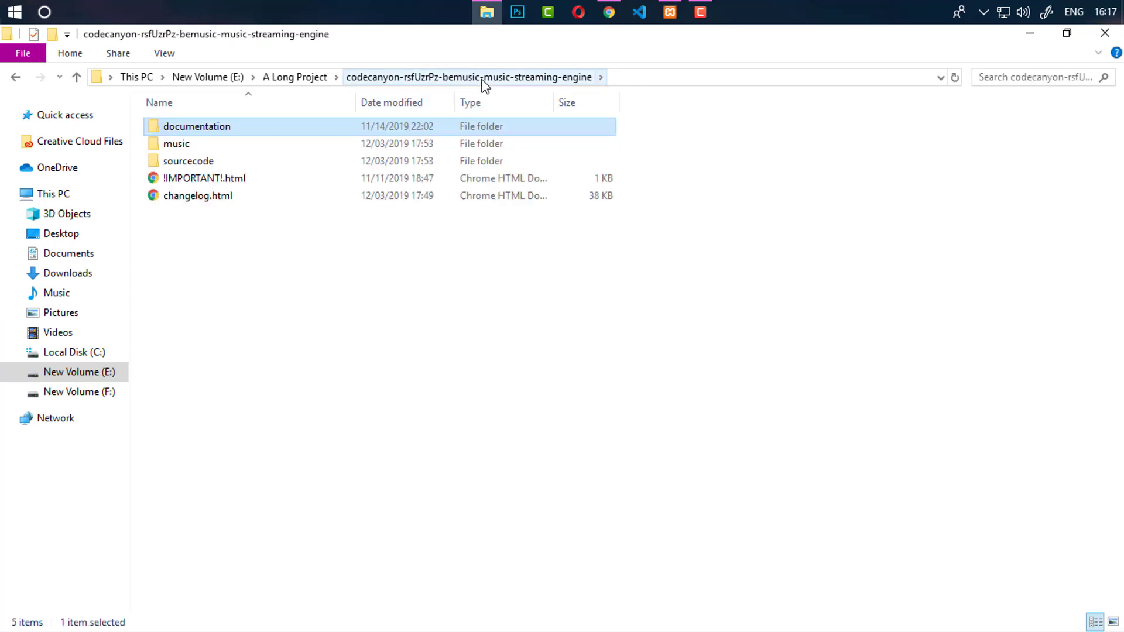
double_click(248, 143)
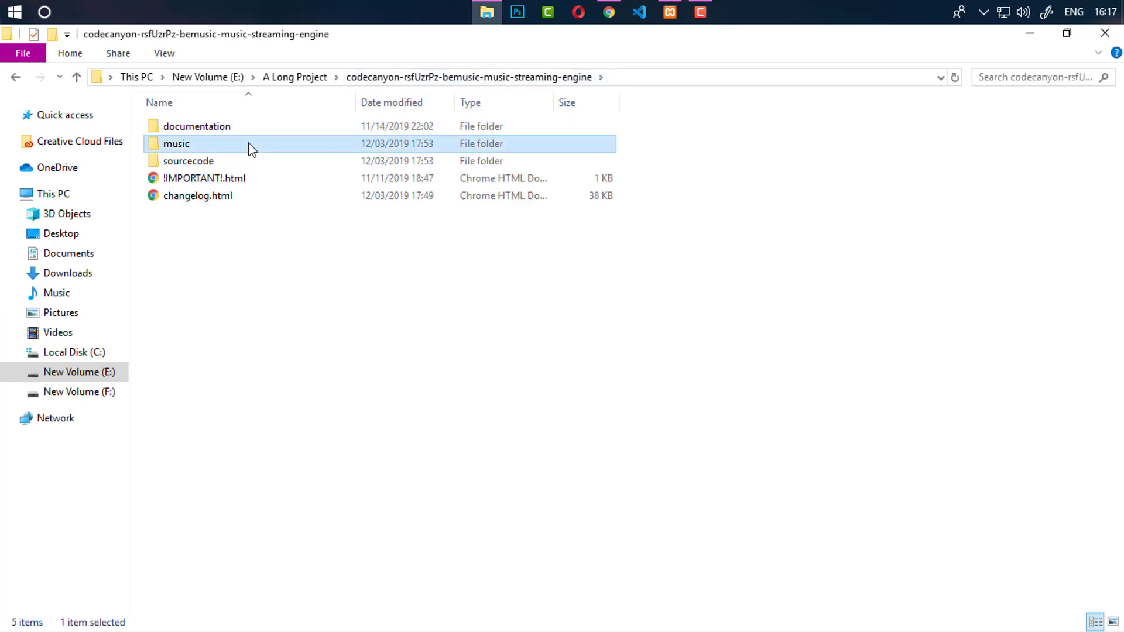
left_click(524, 77)
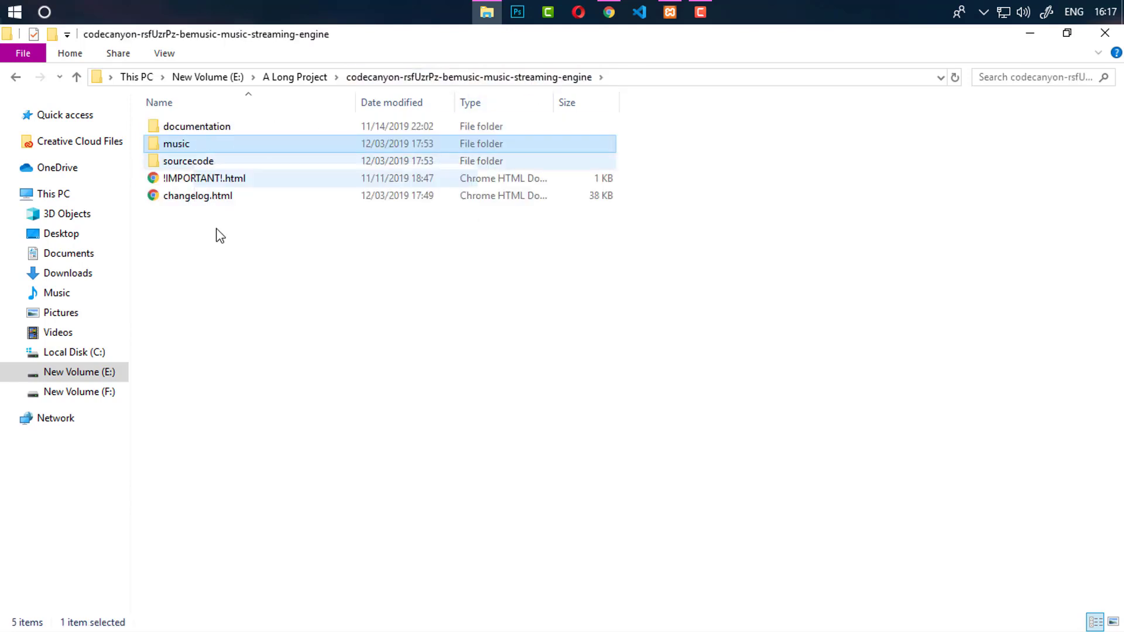
Open C:\xampp\htdocs\music to check the installed source files, then return to the browser
left_click(96, 353)
double_click(210, 449)
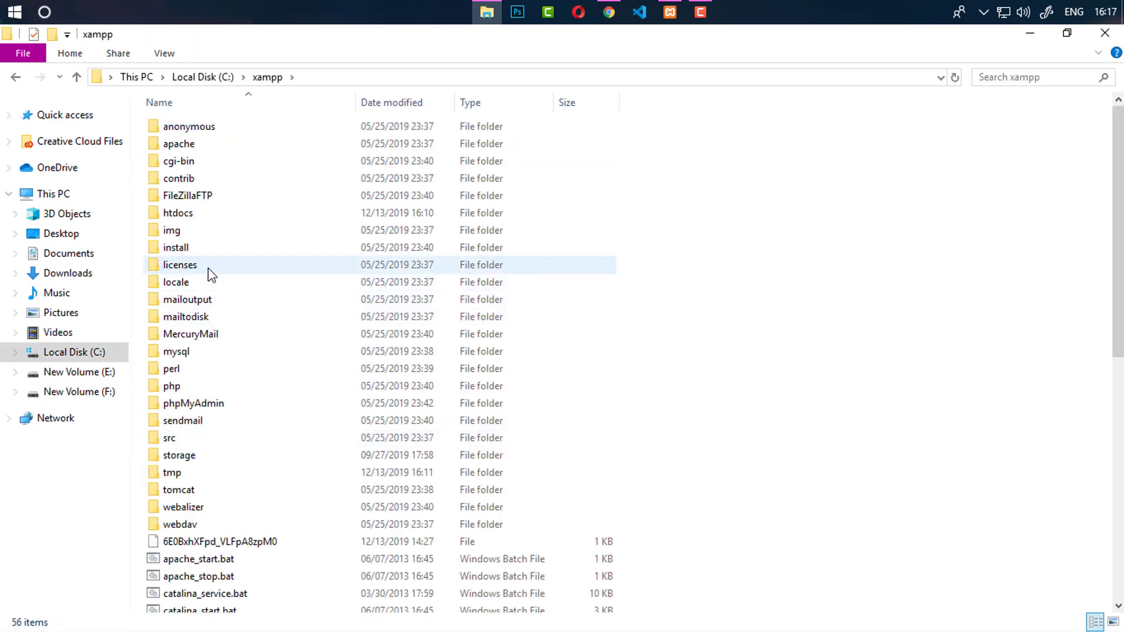
double_click(205, 214)
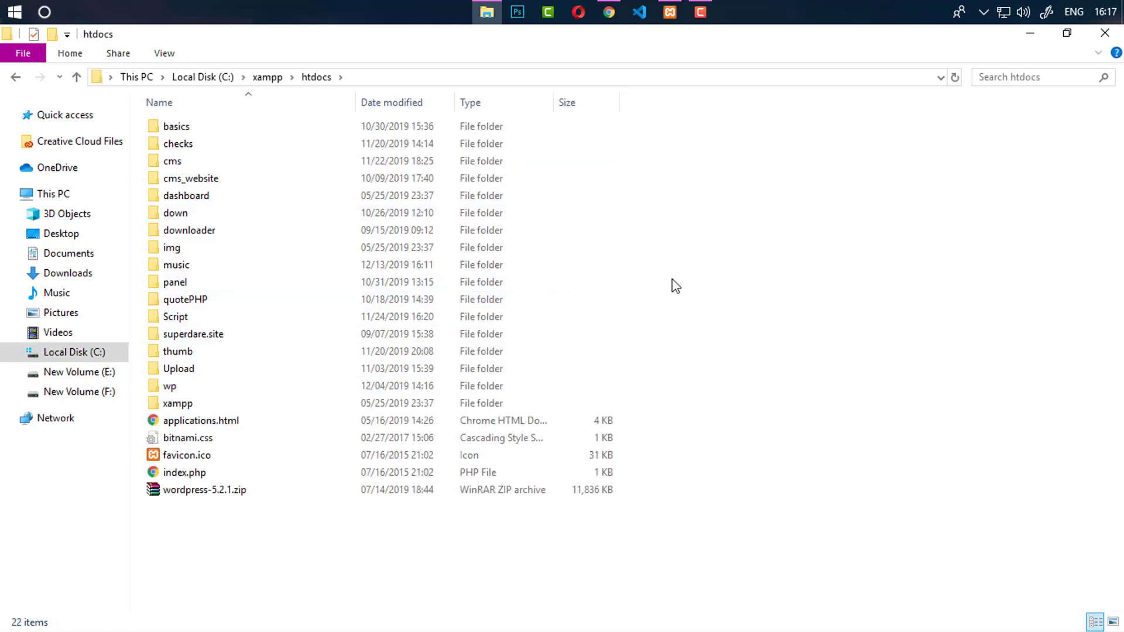
double_click(211, 265)
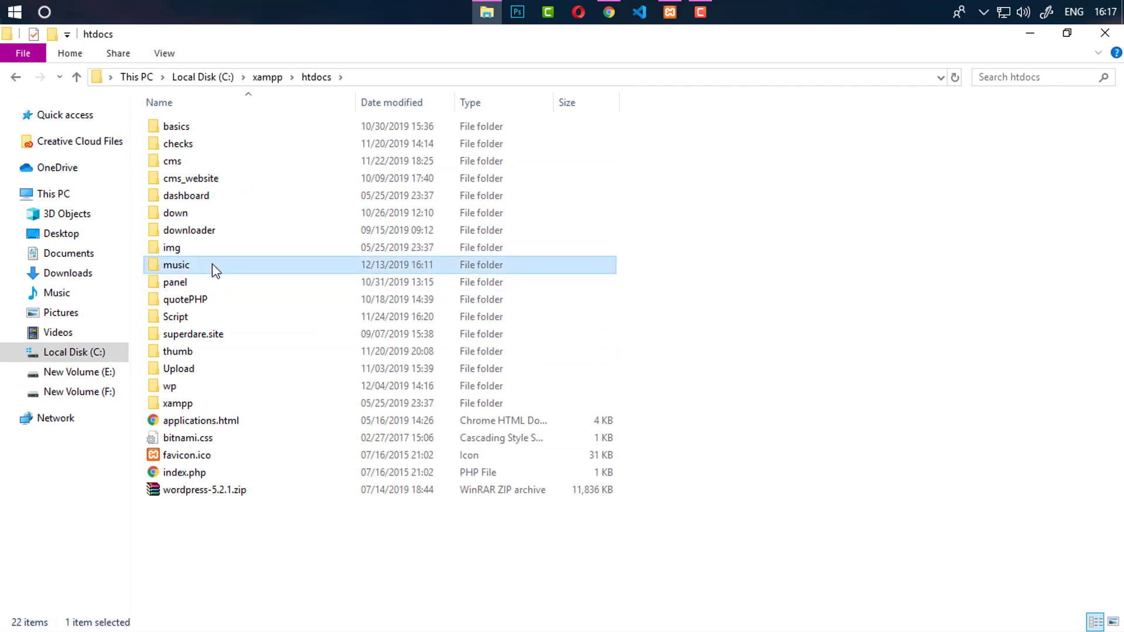
left_click(561, 237)
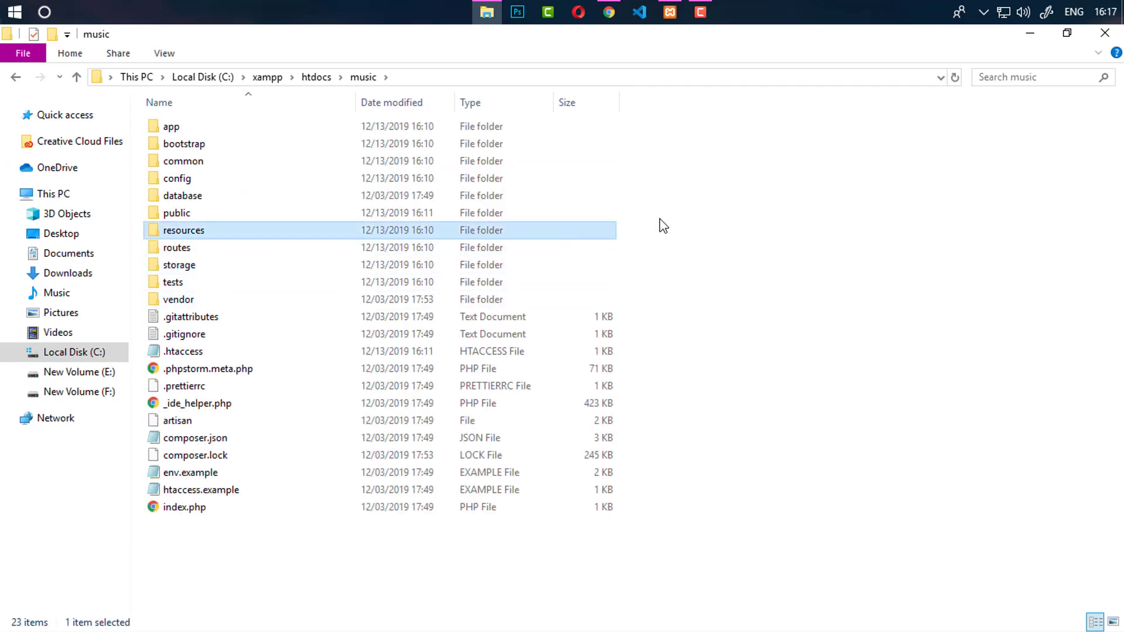
left_click(691, 214)
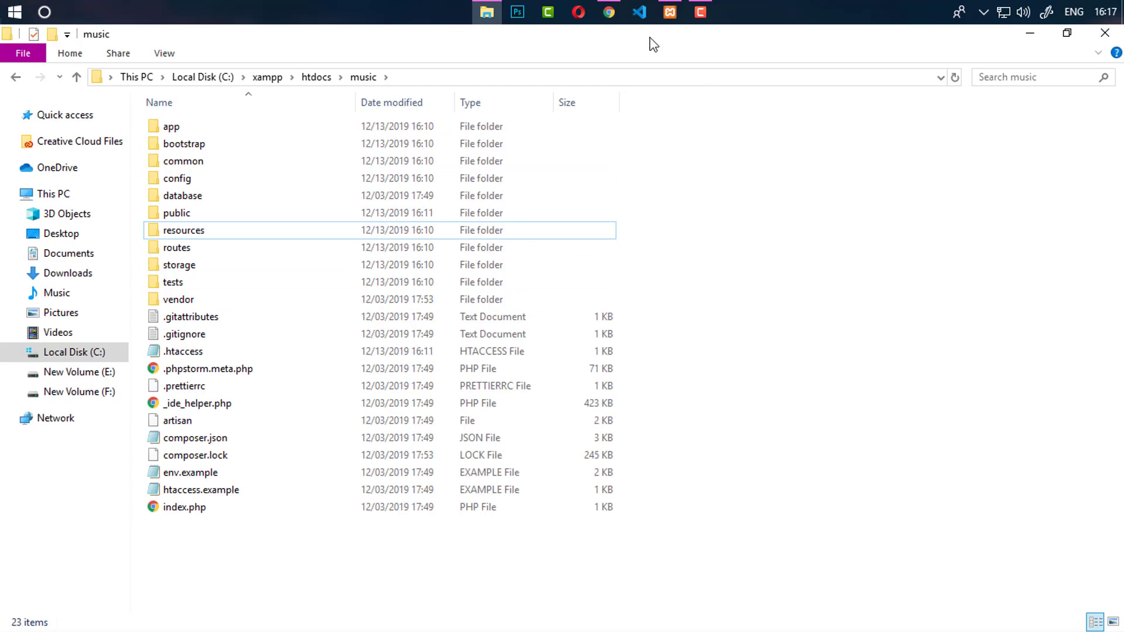
left_click(618, 15)
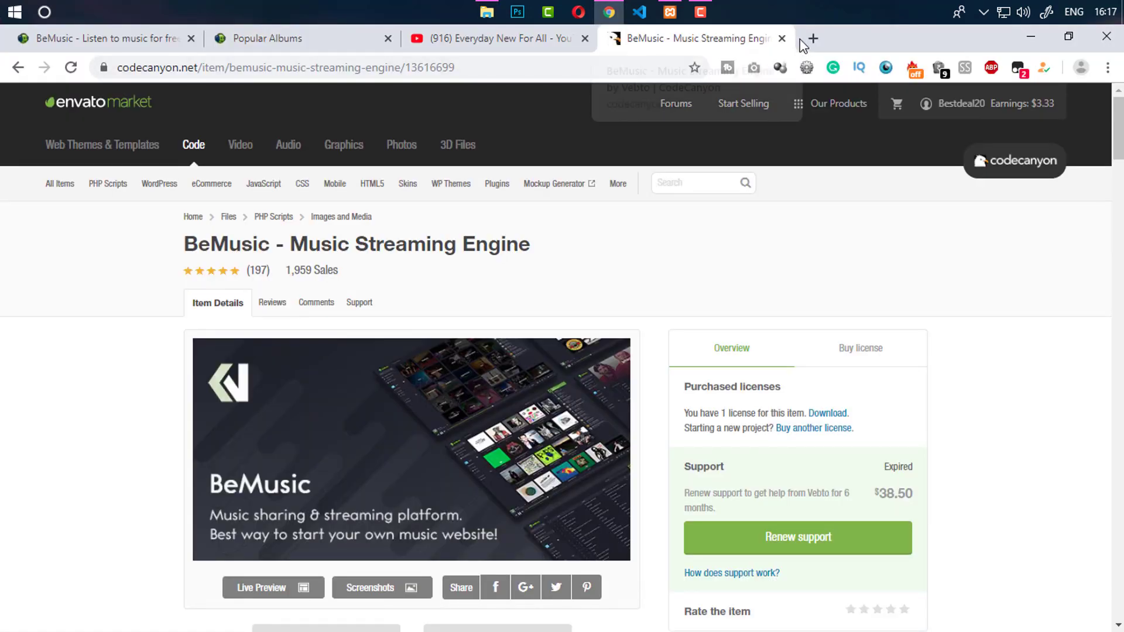
Load localhost/music in a new browser tab
key("ctrl+t")
type("loca")
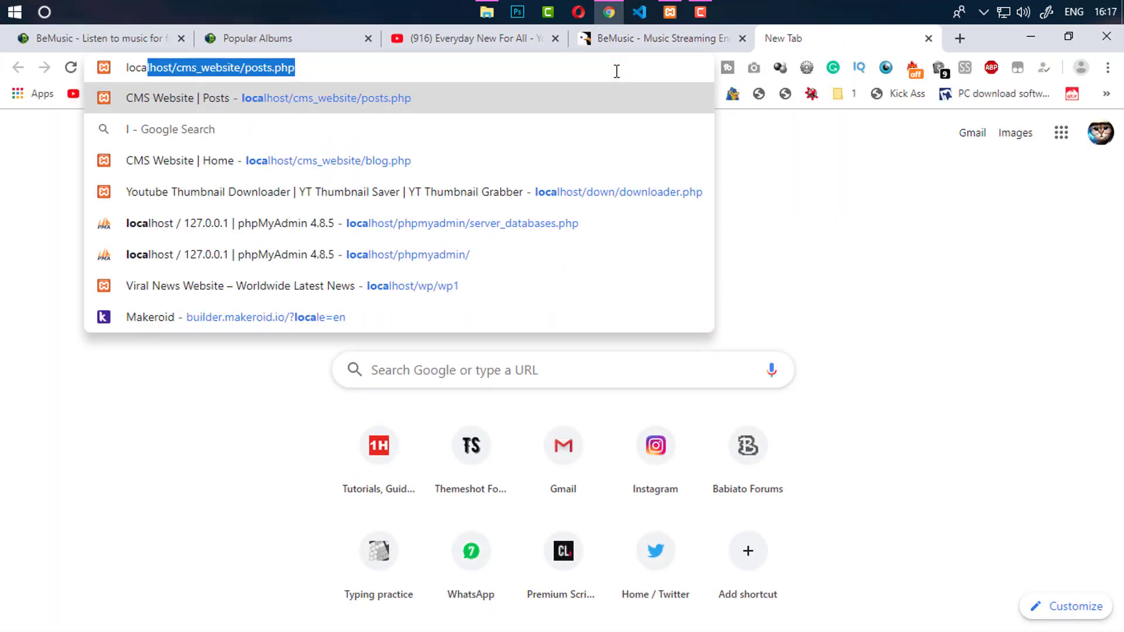
type("lhost/")
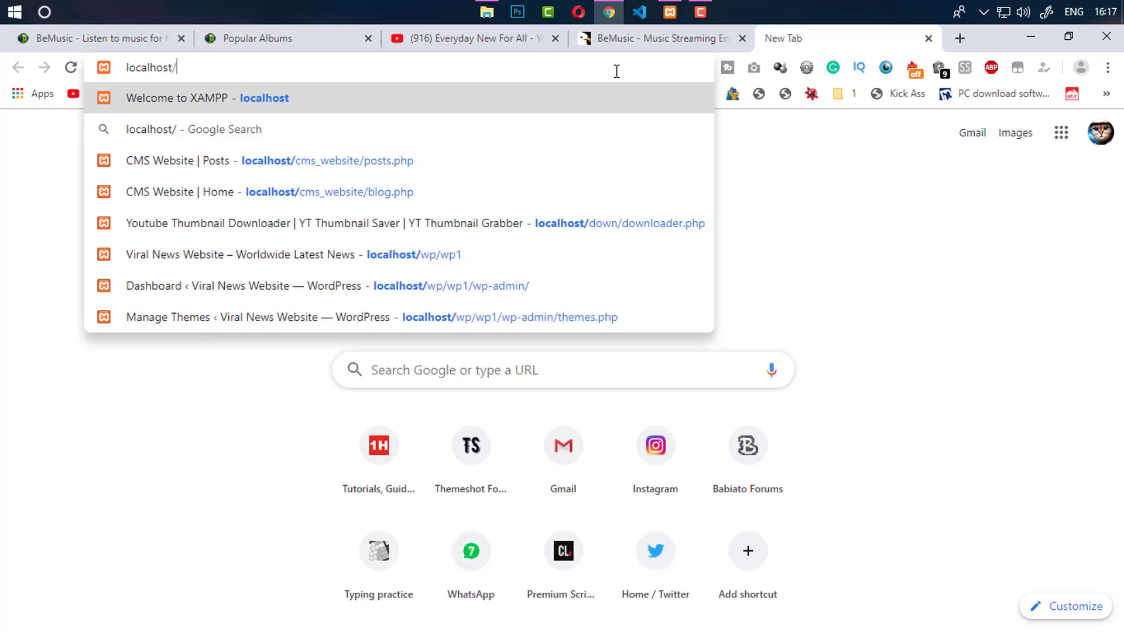
type("music")
key("Return")
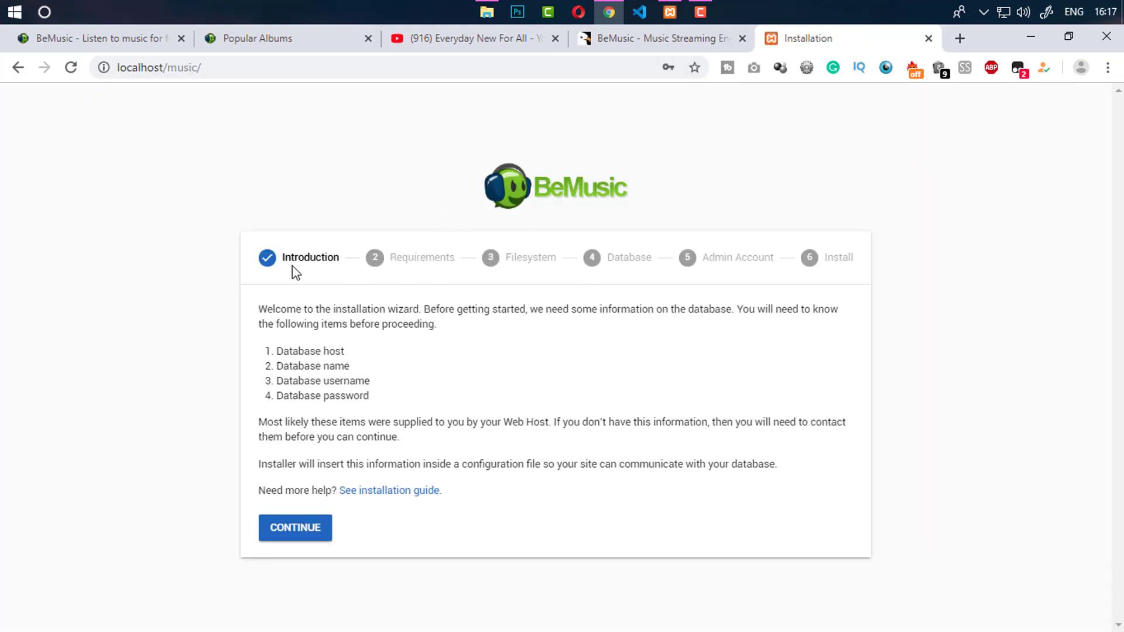
Advance the installer past the Introduction, Requirements and Filesystem checks to the Database step
left_click(294, 530)
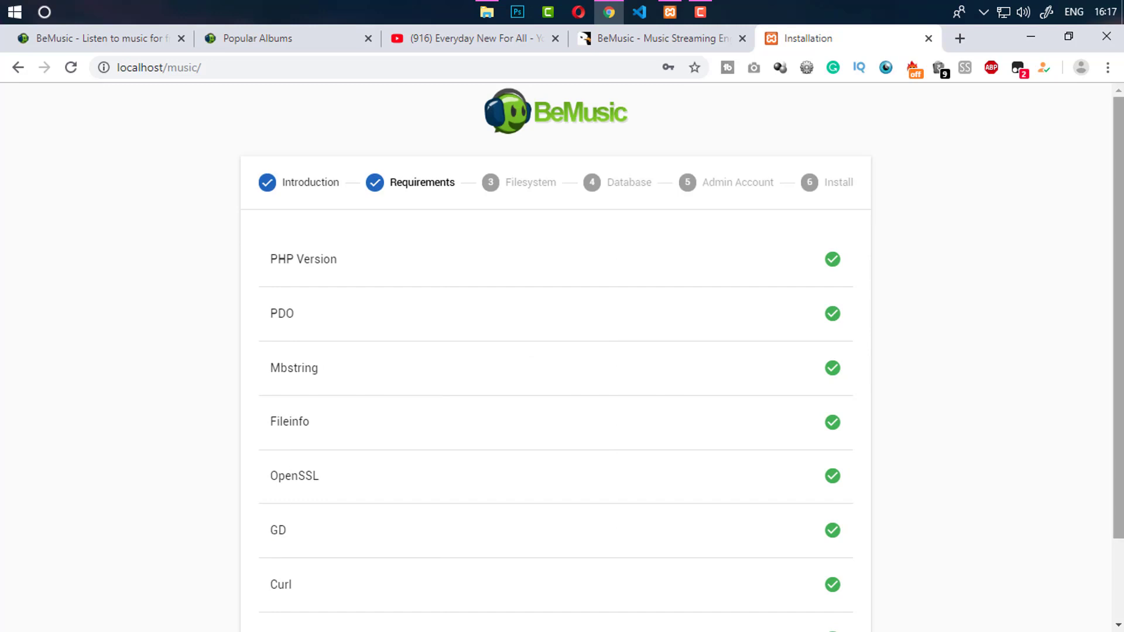
scroll(269, 538, "down", 2)
left_click(318, 604)
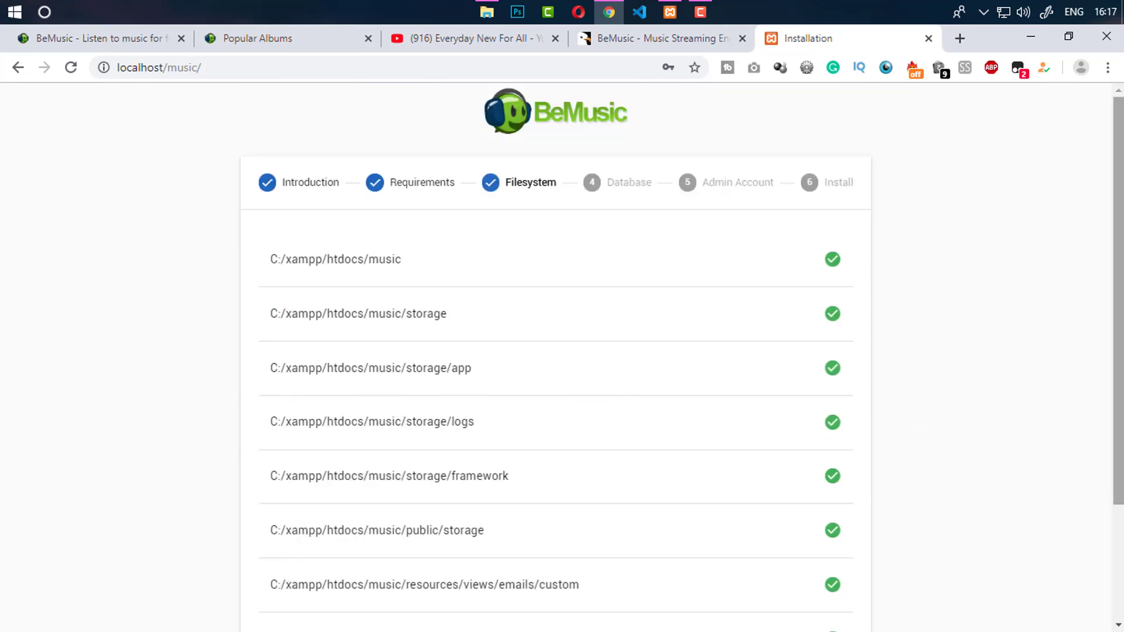
scroll(293, 586, "down", 3)
left_click(295, 603)
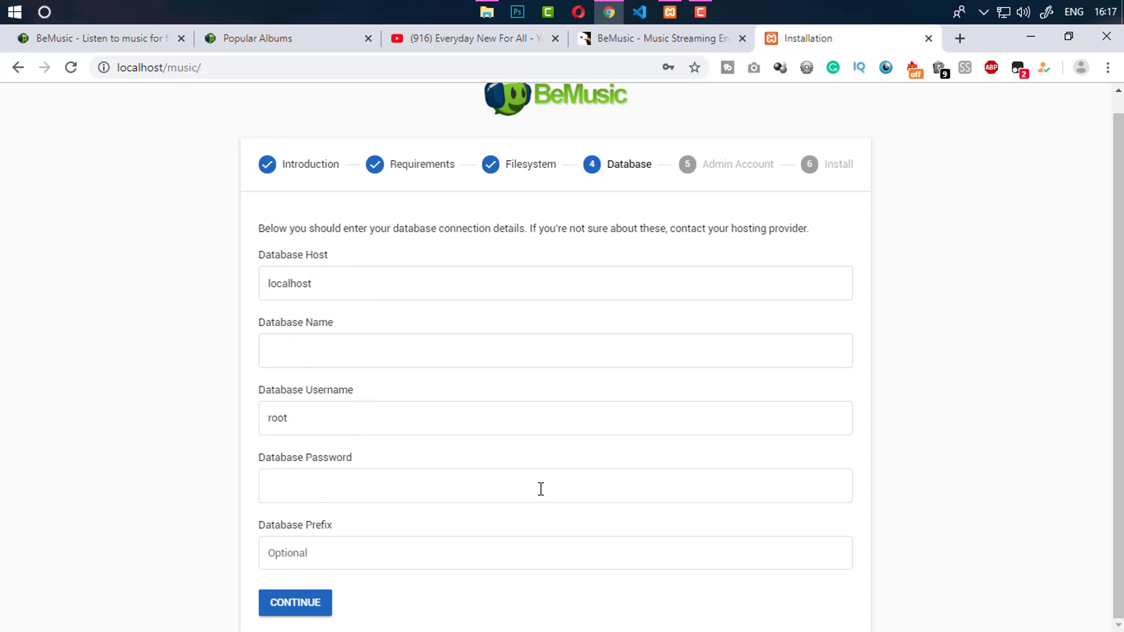
scroll(1067, 410, "up", 1)
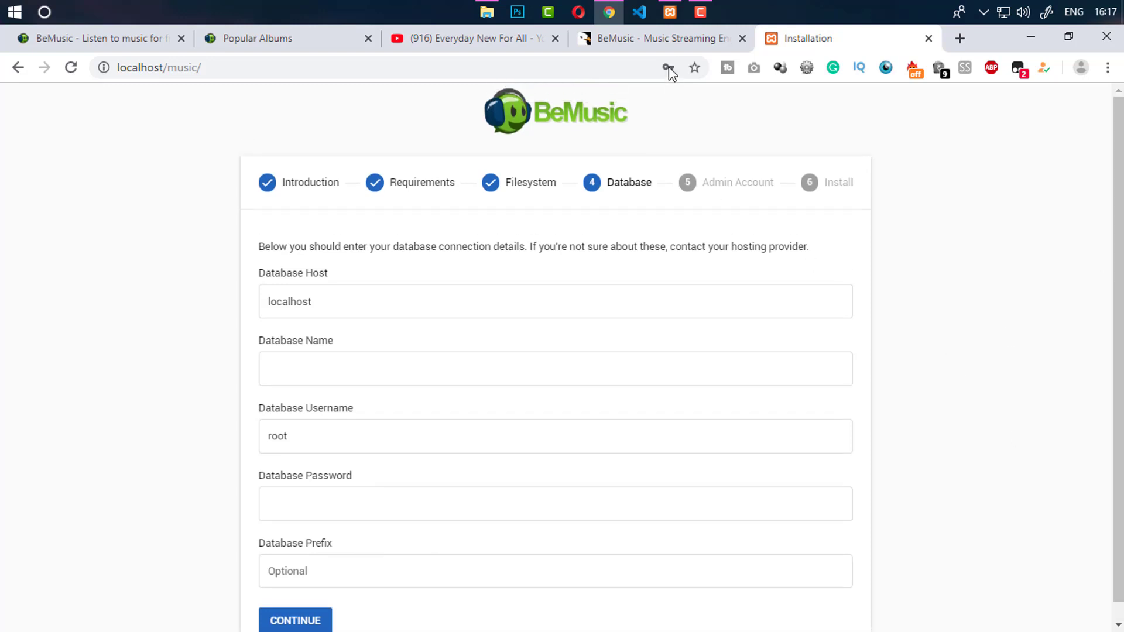
left_click(669, 12)
Create an empty 'music' database in phpMyAdmin, then return to the installer's Database Name field
left_click(798, 272)
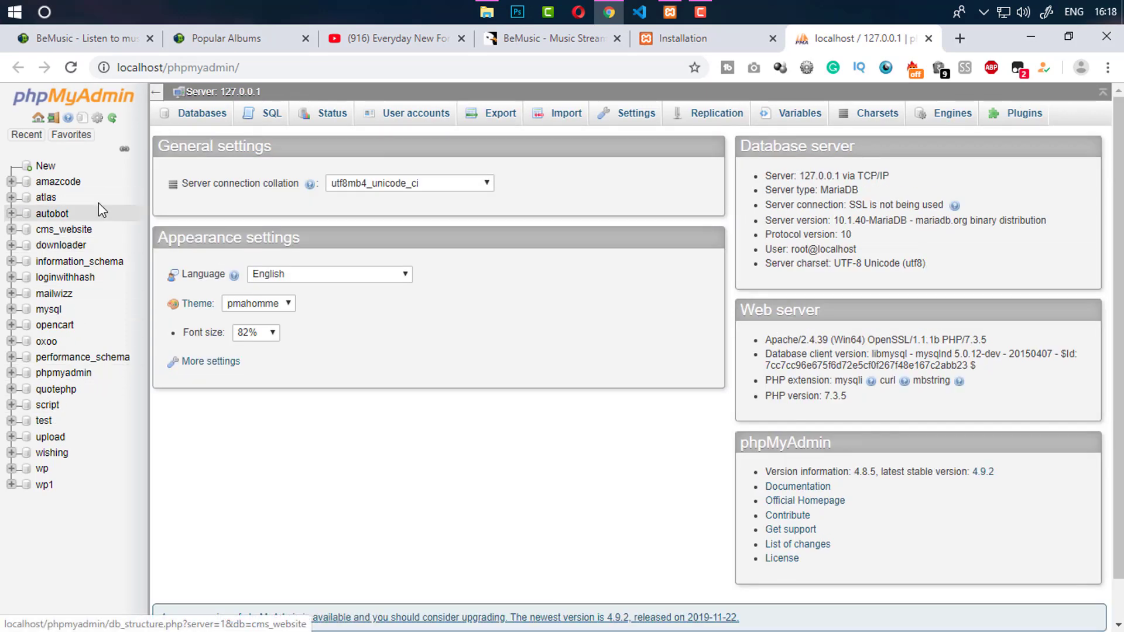
left_click(225, 133)
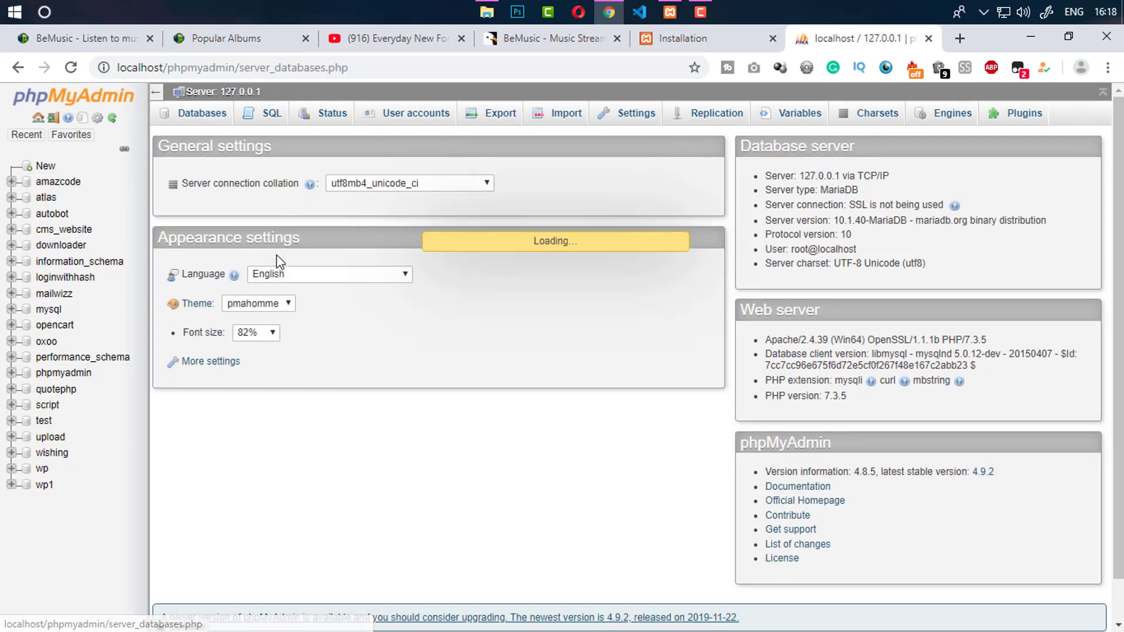
left_click(253, 233)
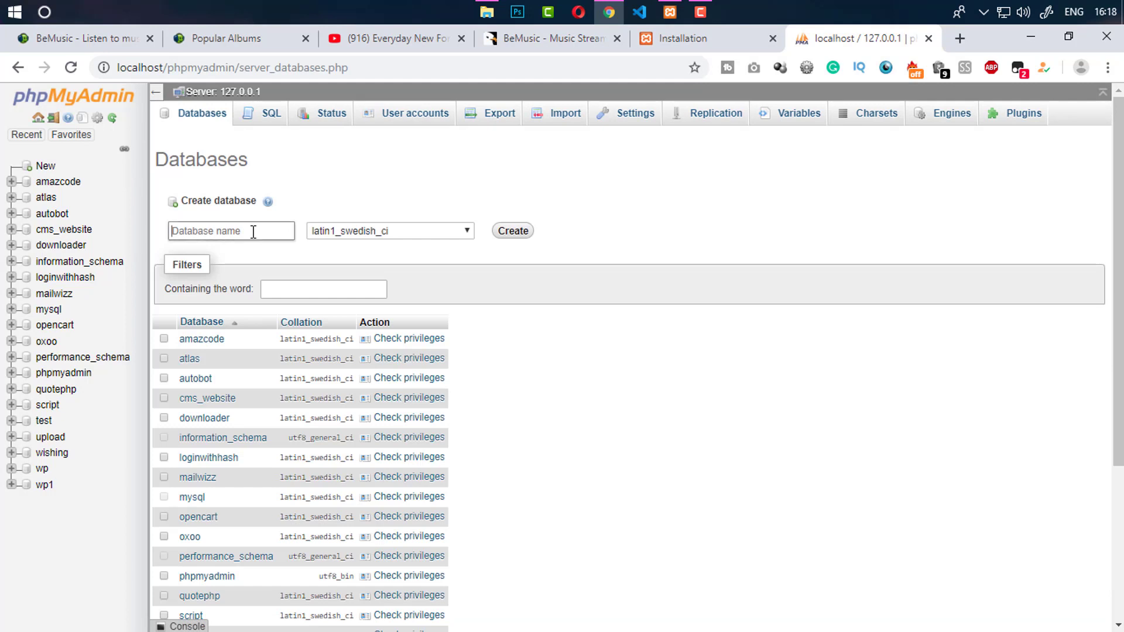
type("music")
left_click(513, 232)
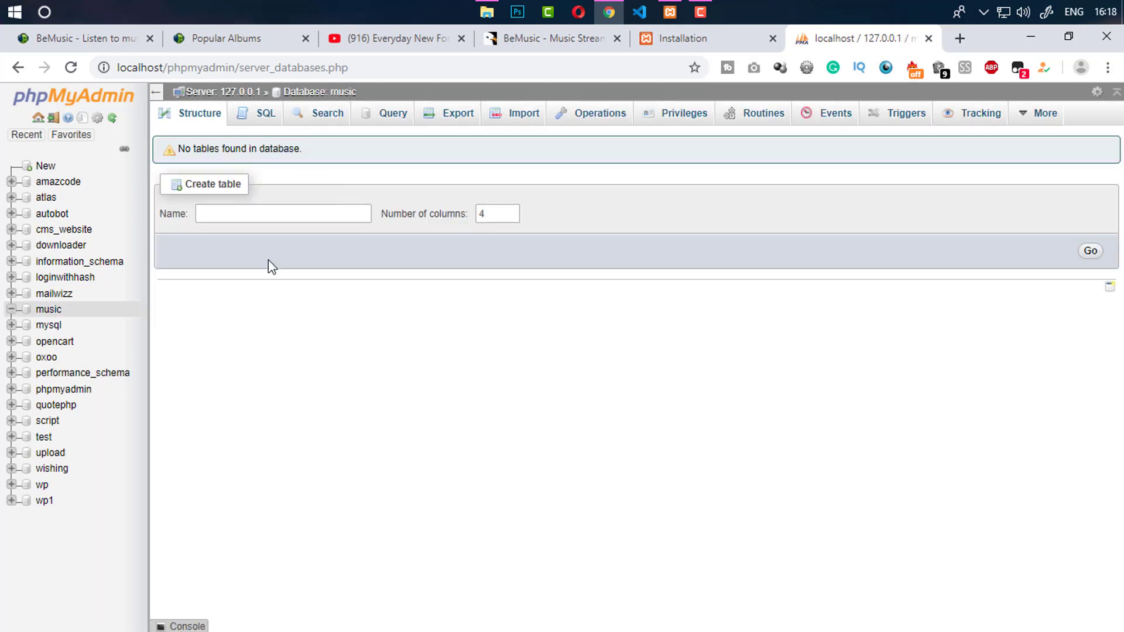
left_click(680, 39)
left_click(332, 368)
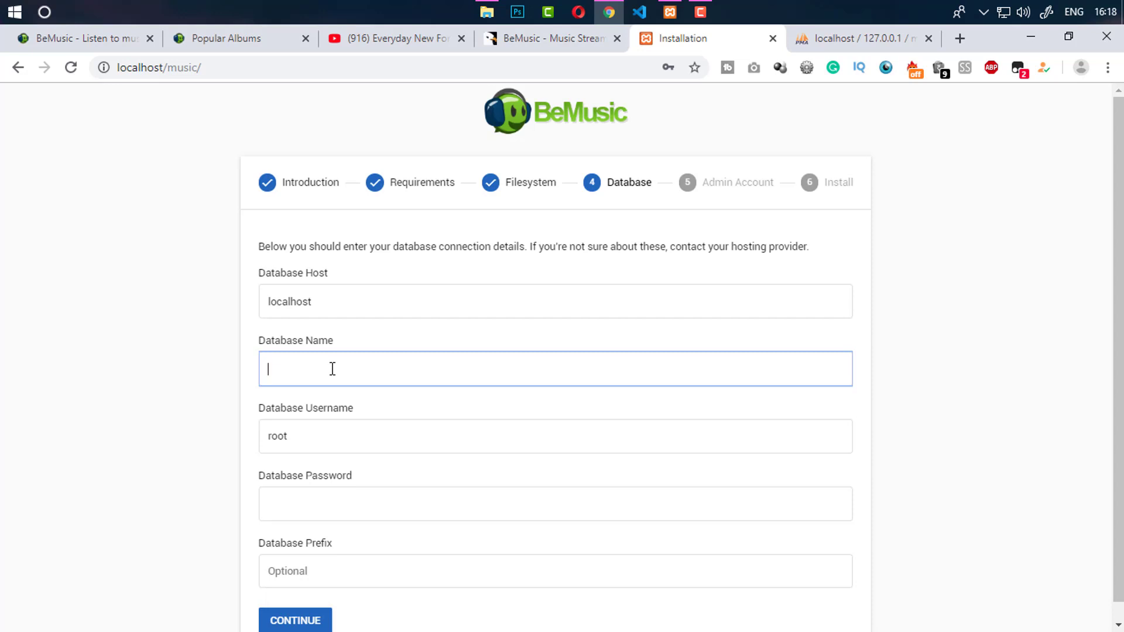
Enter database name 'music' with the database username and password, no table prefix, and continue
type("music")
scroll(1121, 337, "down", 1)
key("Tab")
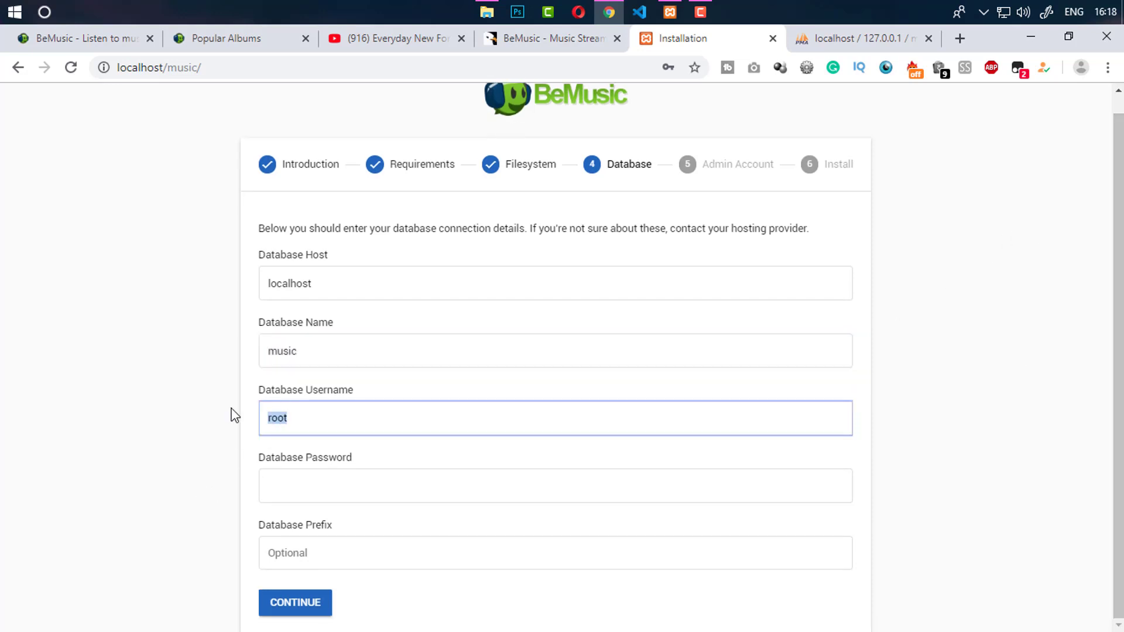
left_click(284, 476)
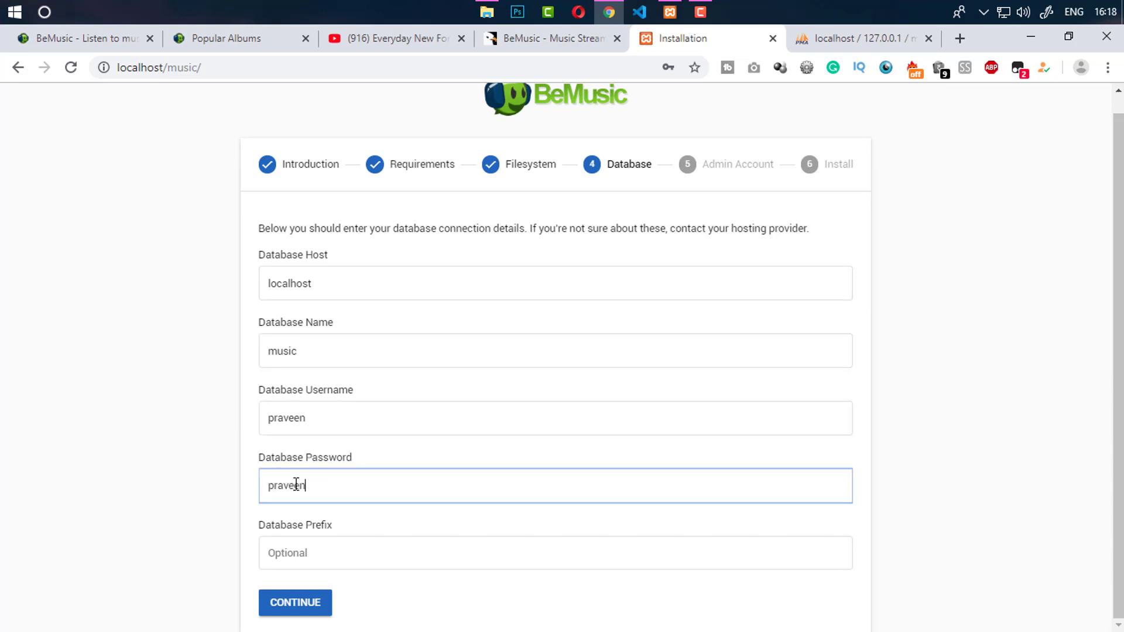
left_click(327, 553)
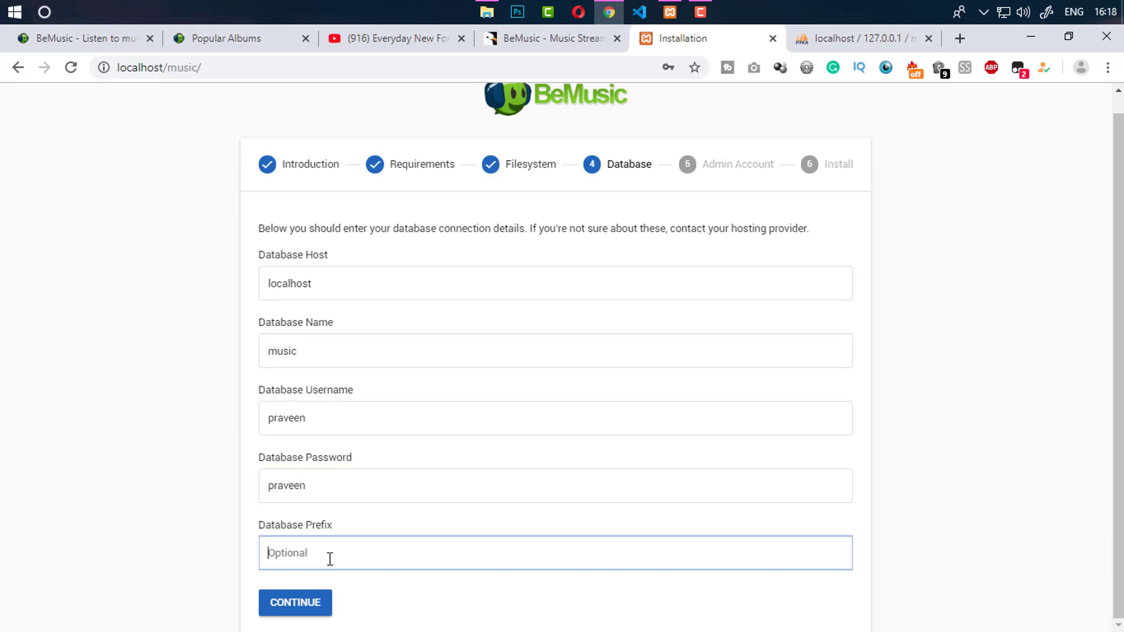
left_click(289, 608)
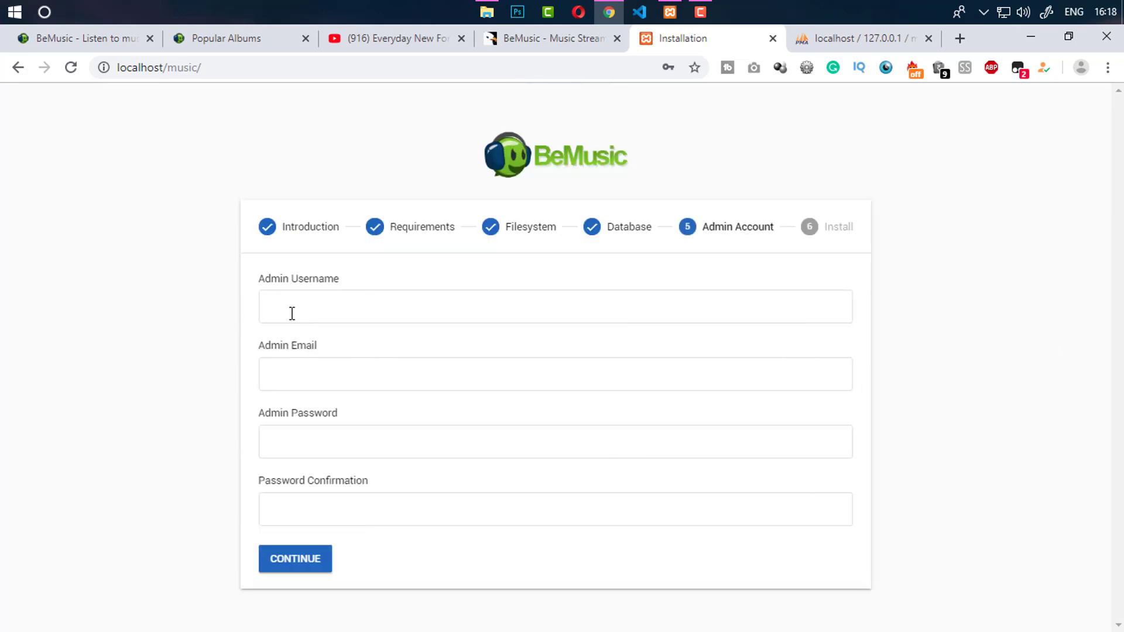
Fill in the admin username and admin e-mail address, correcting a typo in the e-mail
left_click(291, 314)
left_click_drag(290, 279, 337, 281)
left_click_drag(298, 346, 320, 347)
left_click_drag(297, 413, 339, 414)
left_click_drag(305, 481, 371, 480)
left_click(256, 410)
left_click(301, 314)
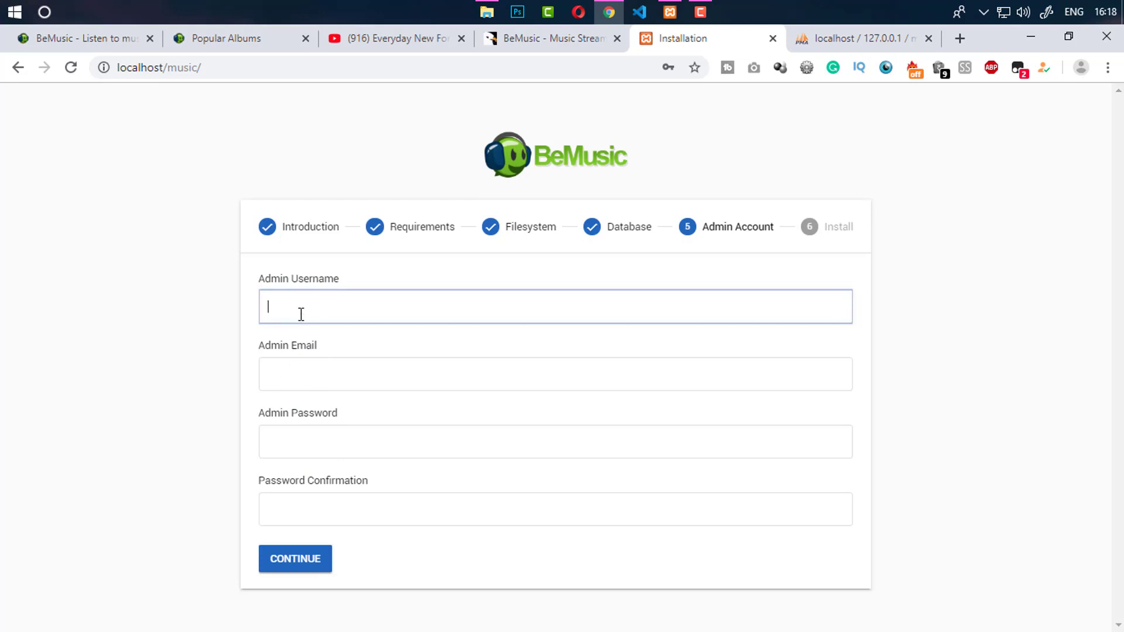
type("praveen")
left_click(282, 375)
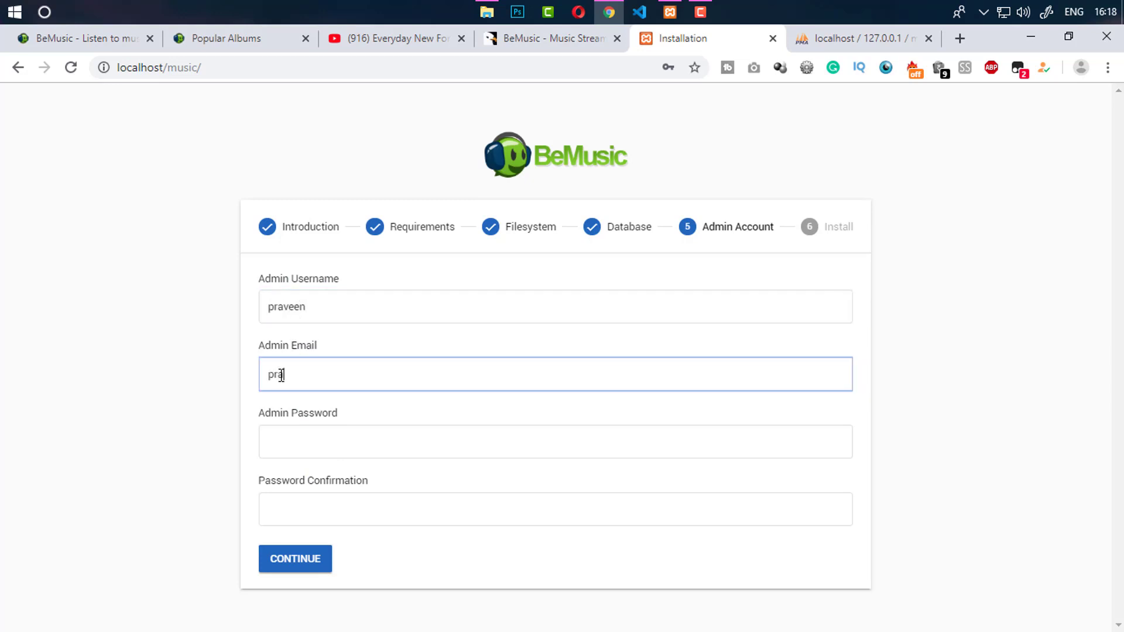
Set and confirm the admin password, submit the account details, and start the installation
left_click(325, 447)
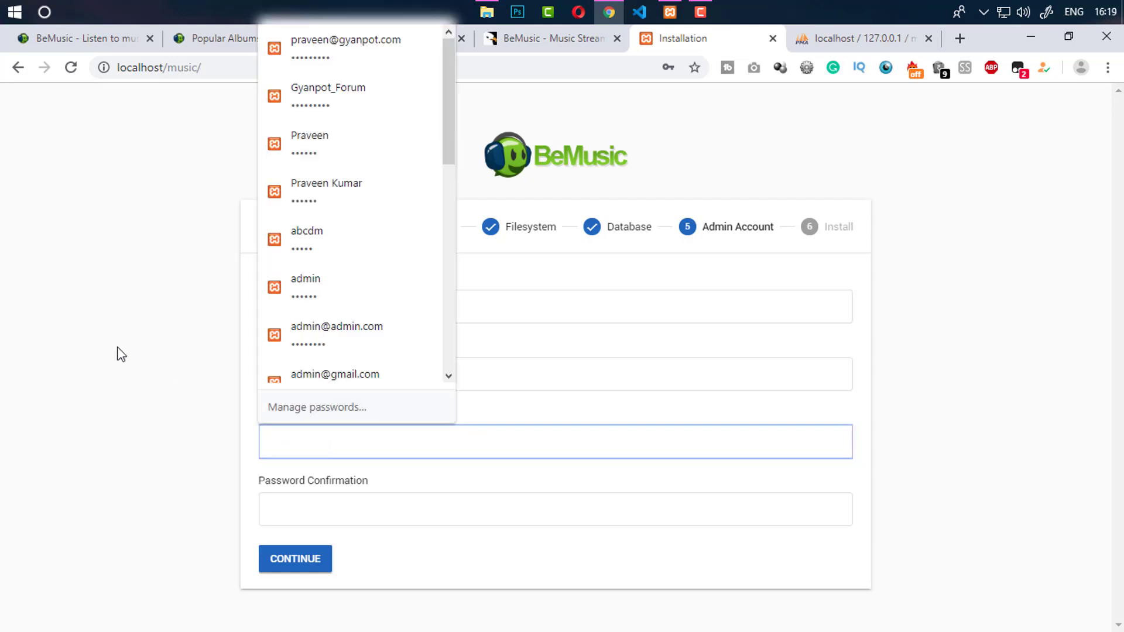
type("•••••••••")
key("Tab")
type("•••••••••")
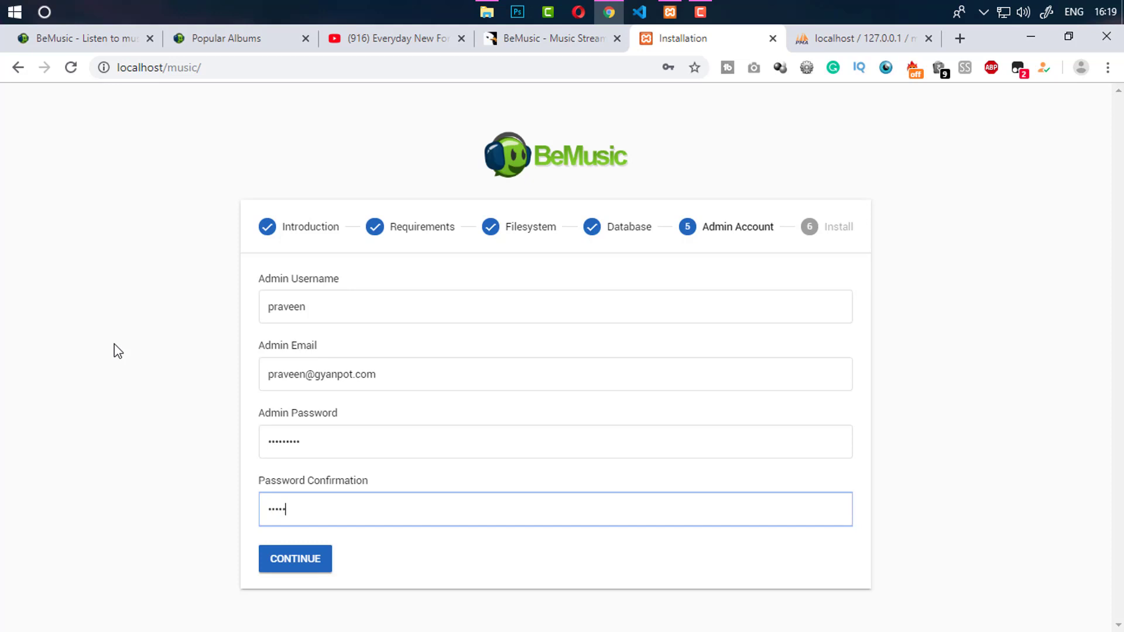
left_click(114, 319)
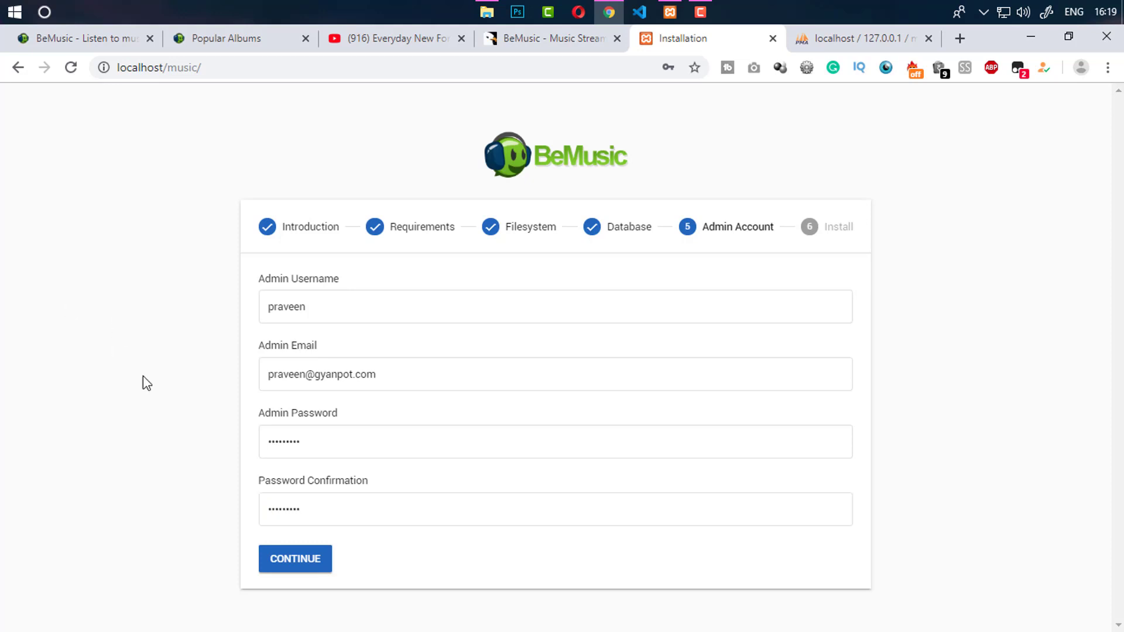
left_click(301, 566)
left_click(307, 456)
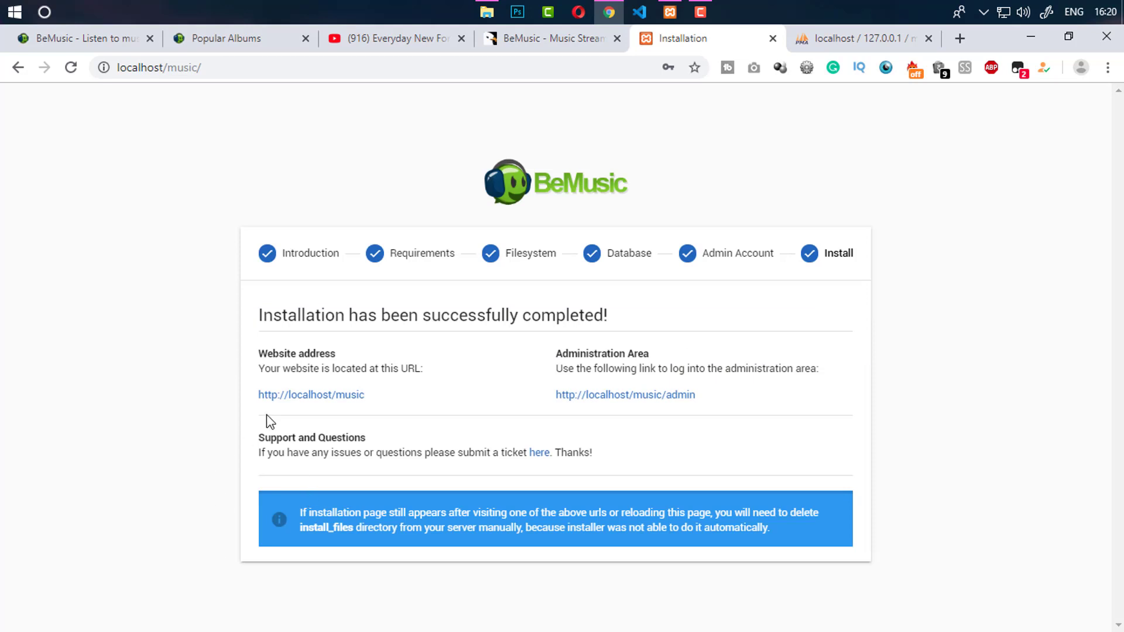
Open the site and admin area in new tabs, close the installer, log in, and return home
middle_click(316, 396)
middle_click(632, 402)
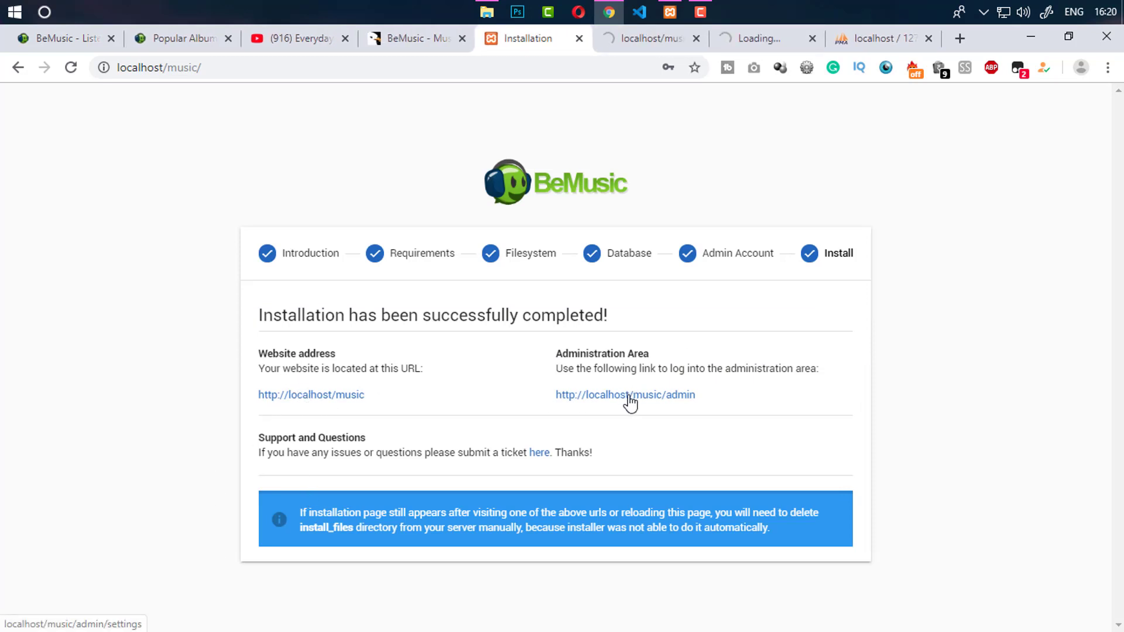
left_click(579, 39)
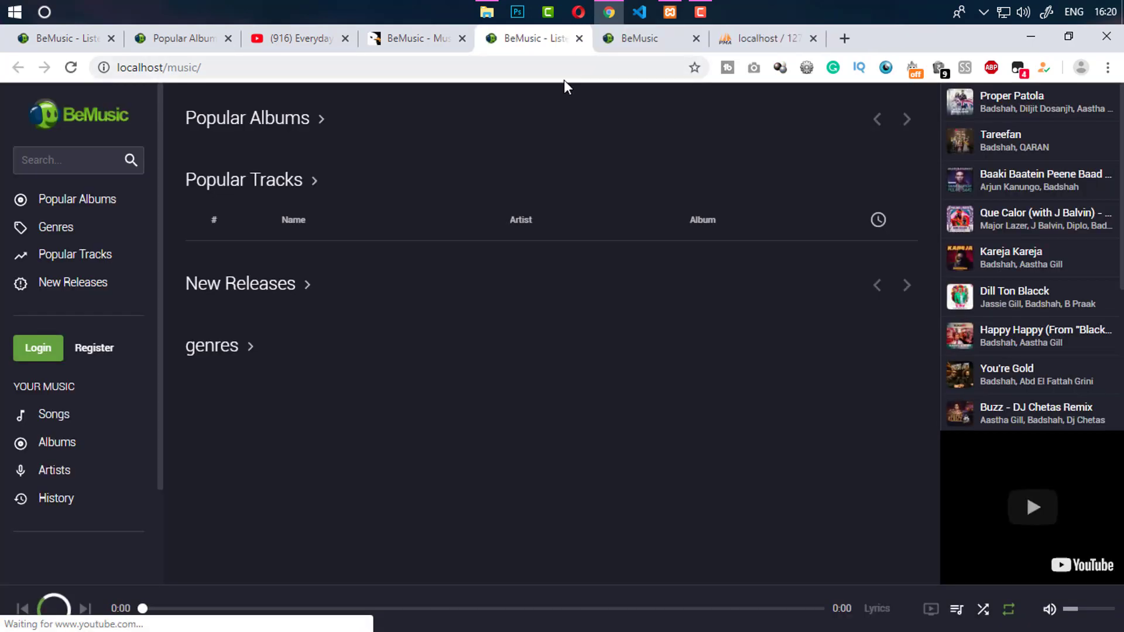
left_click(779, 37)
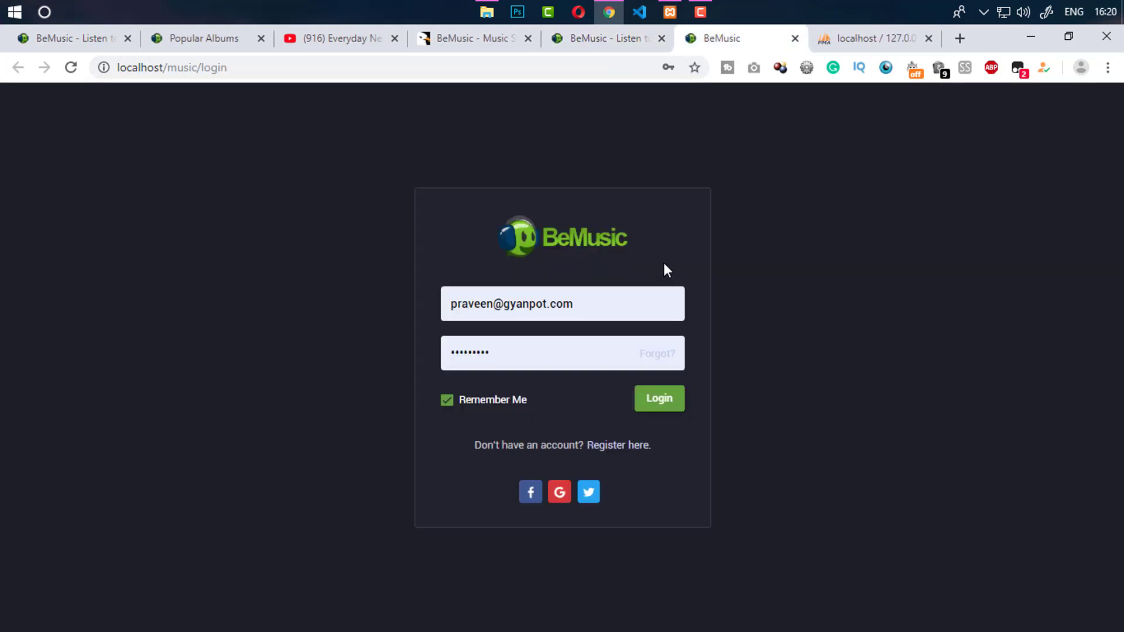
left_click(662, 400)
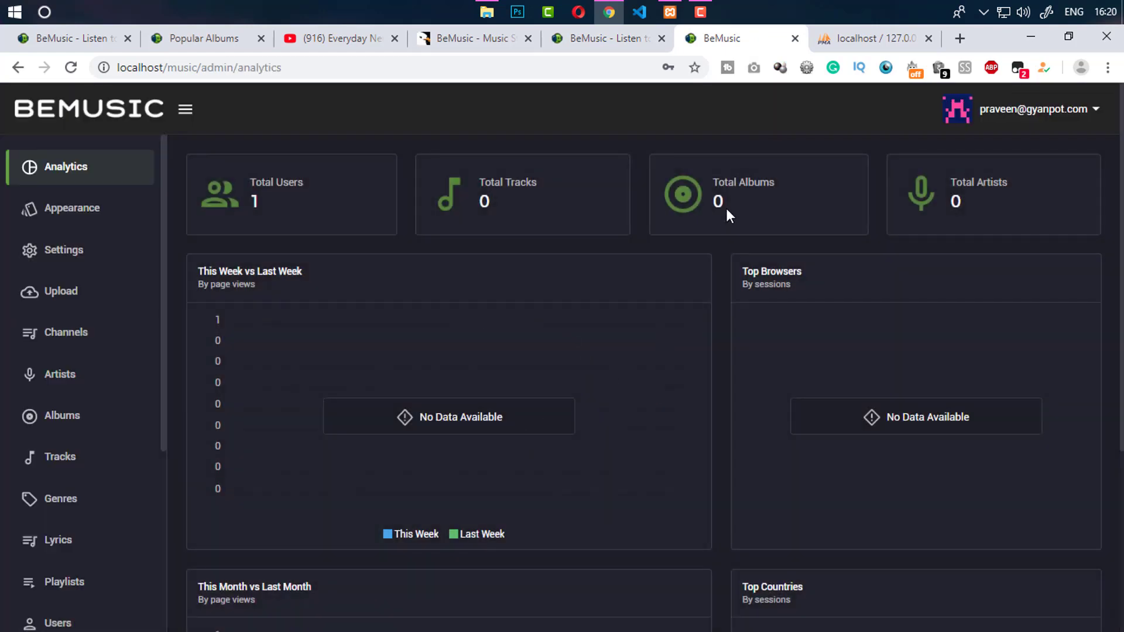
left_click(609, 38)
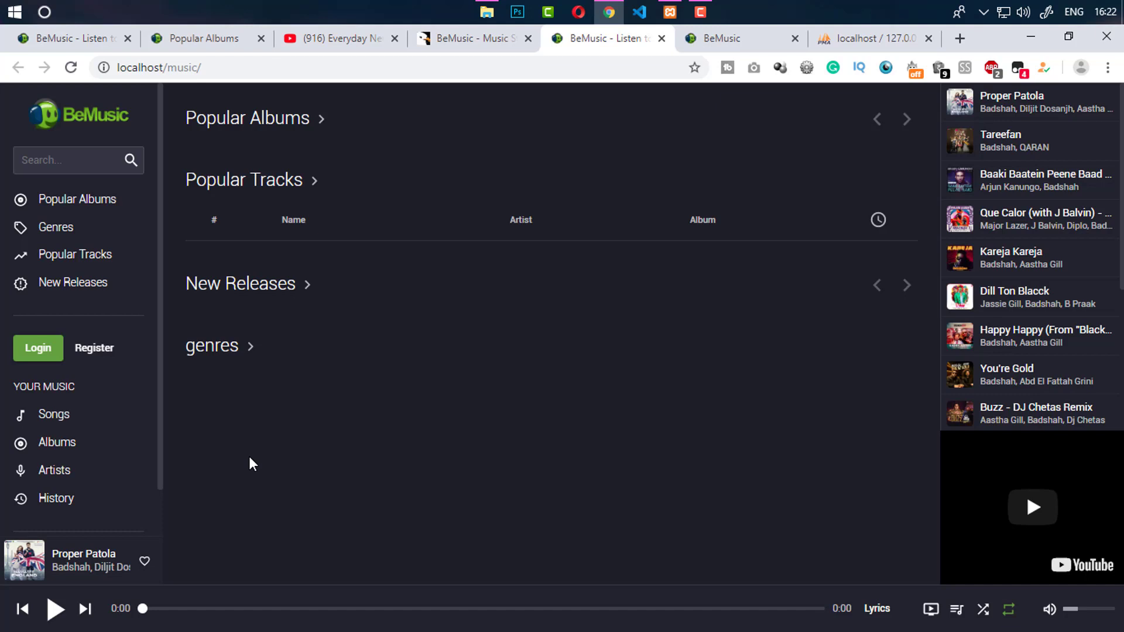
Glance at the admin analytics tab, then return to and scroll the empty music home page
left_click(744, 47)
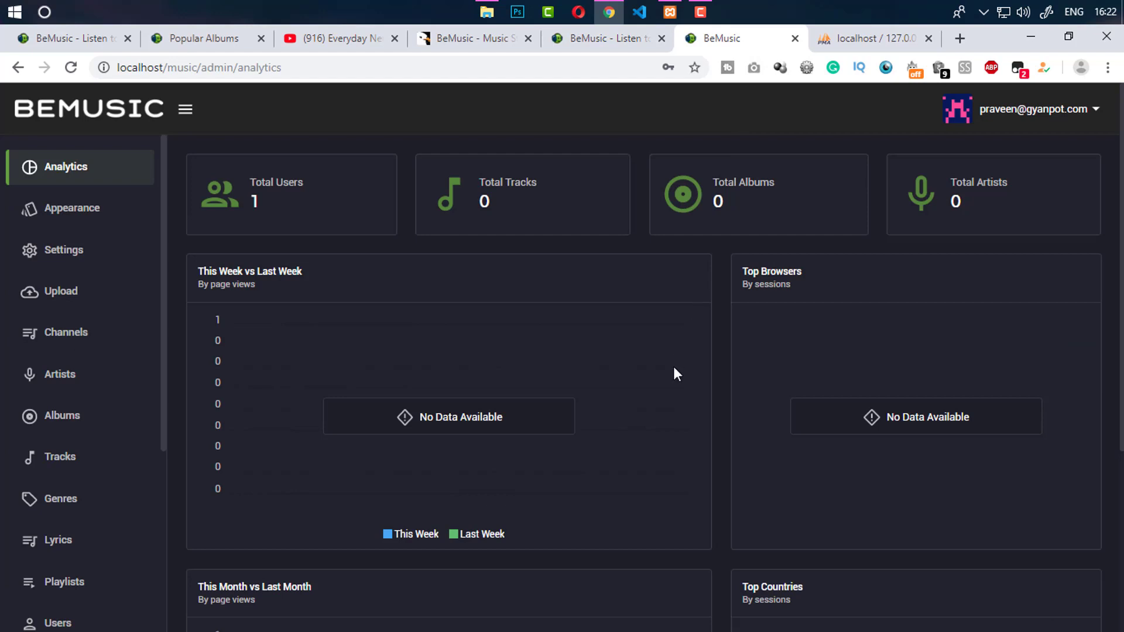
left_click(609, 41)
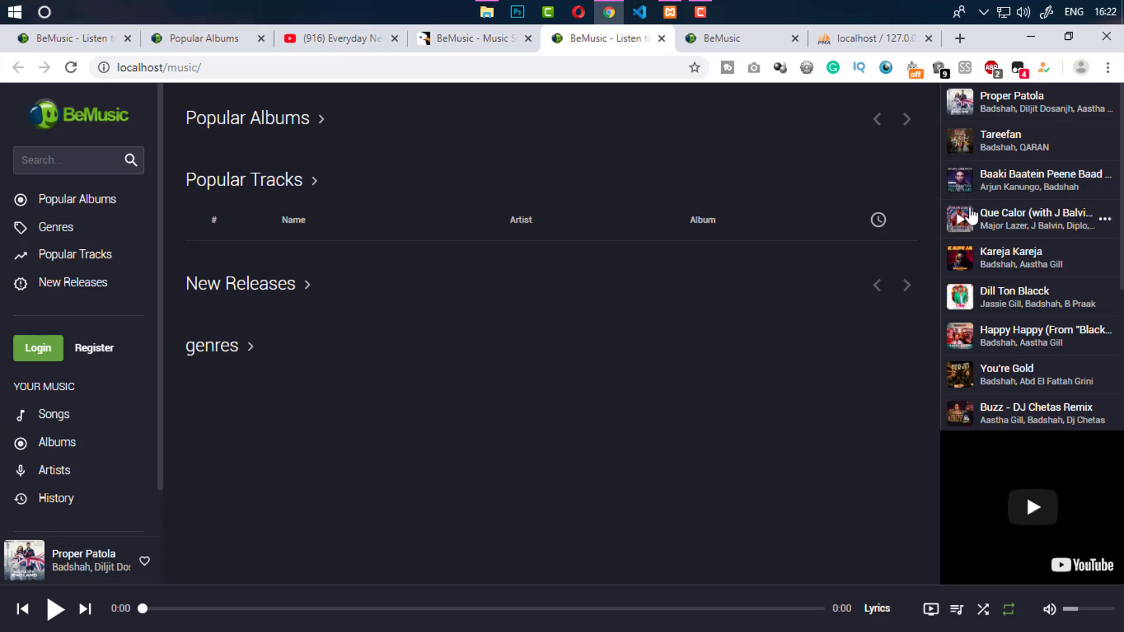
scroll(1030, 234, "down", 4)
scroll(1076, 176, "up", 4)
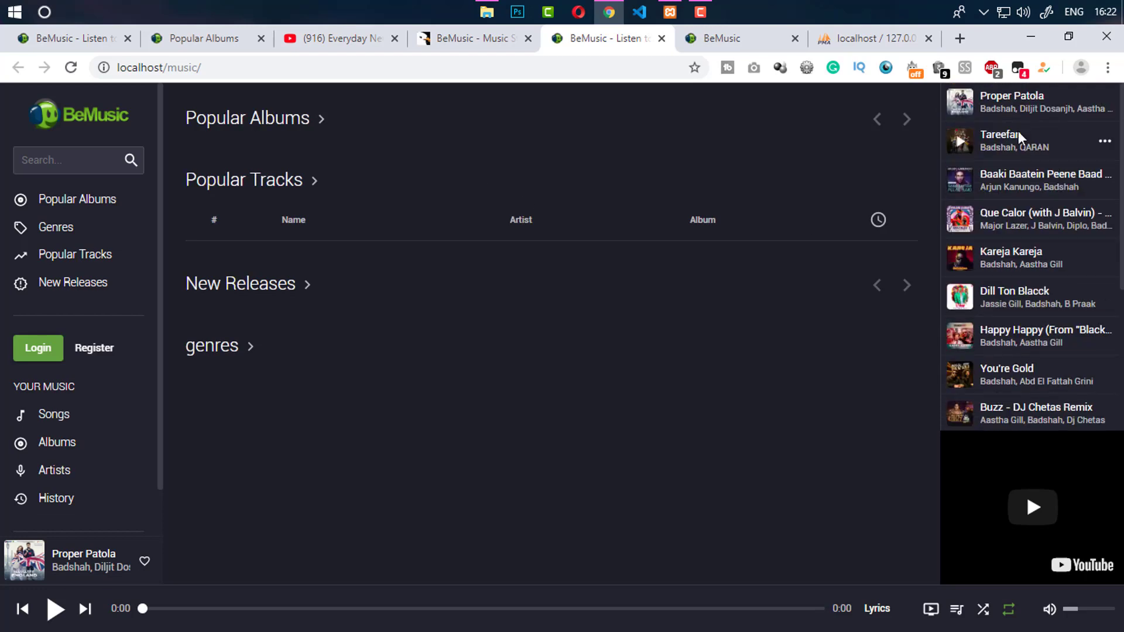
scroll(133, 425, "down", 1)
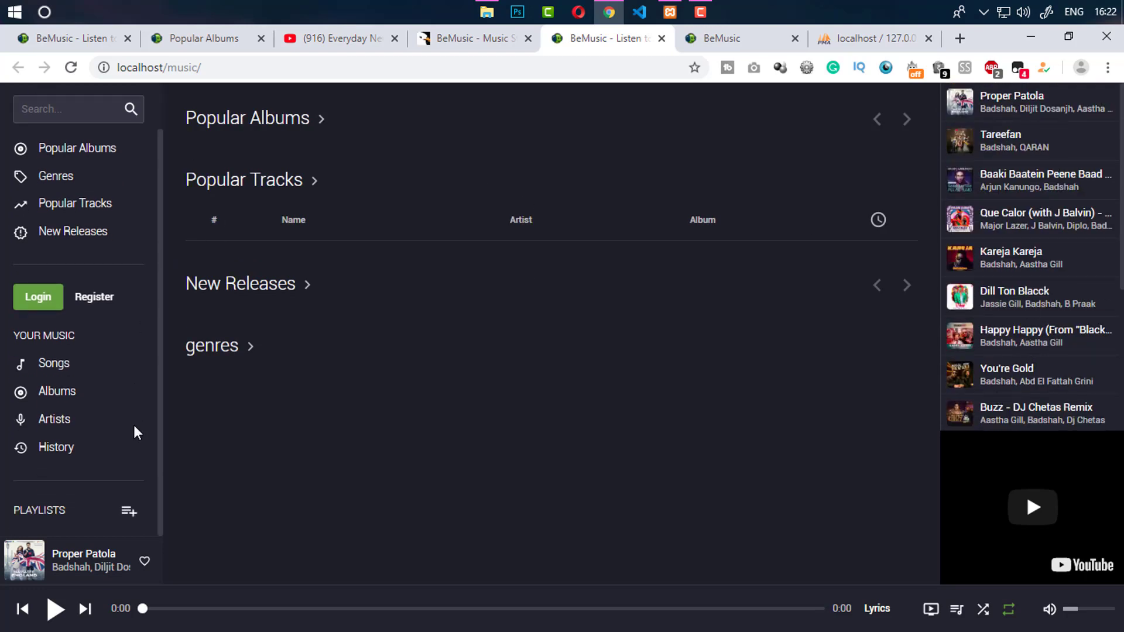
scroll(149, 321, "up", 1)
Search the home page for an artist by name, then clear the search
left_click(71, 154)
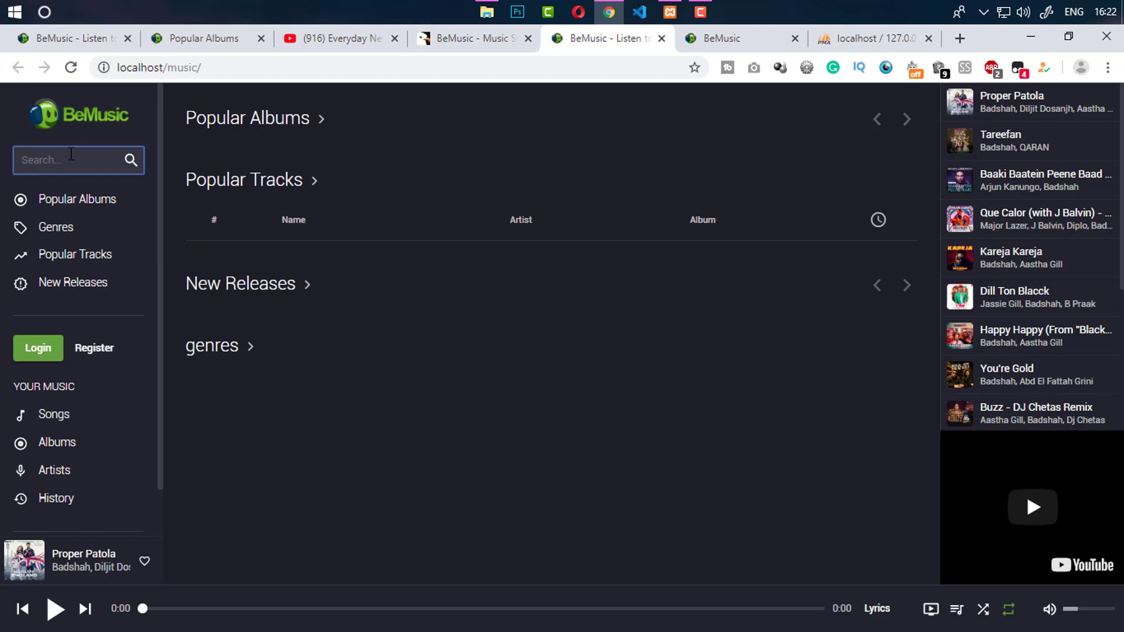
type("neha kakkar")
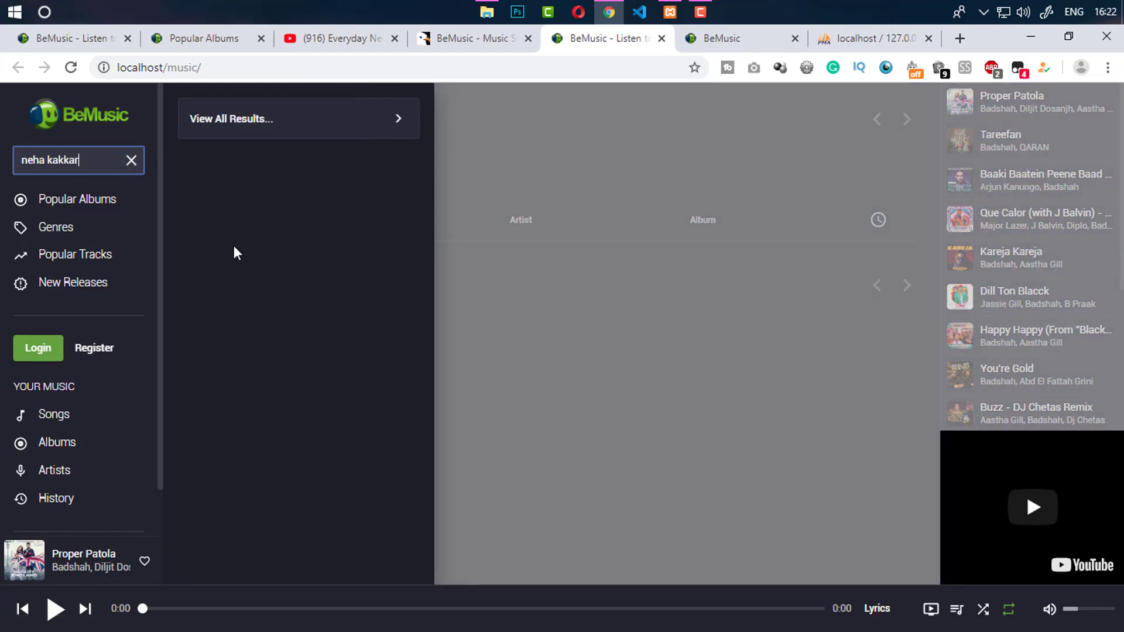
left_click(131, 160)
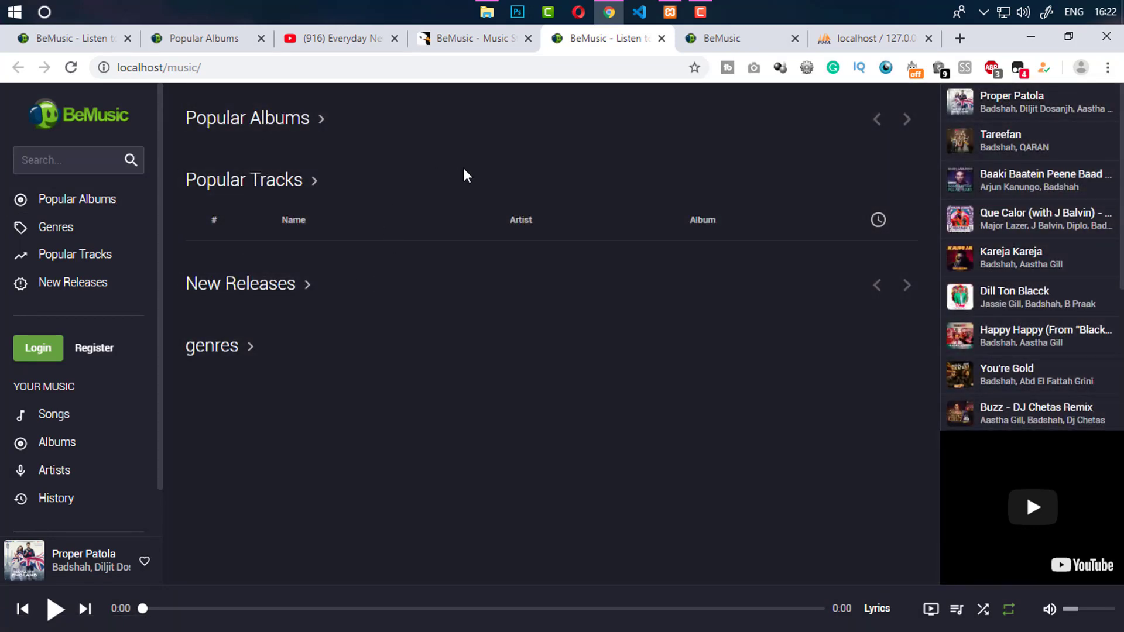
left_click(725, 42)
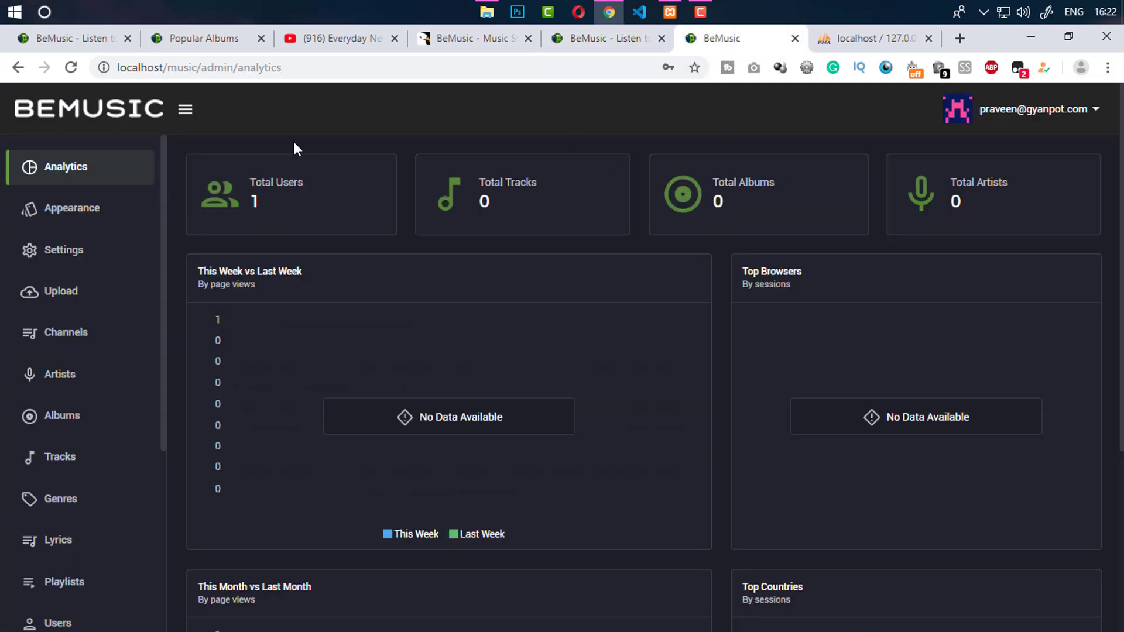
Switch the admin interface to light mode from the account menu, then back to dark mode
scroll(296, 148, "down", 4)
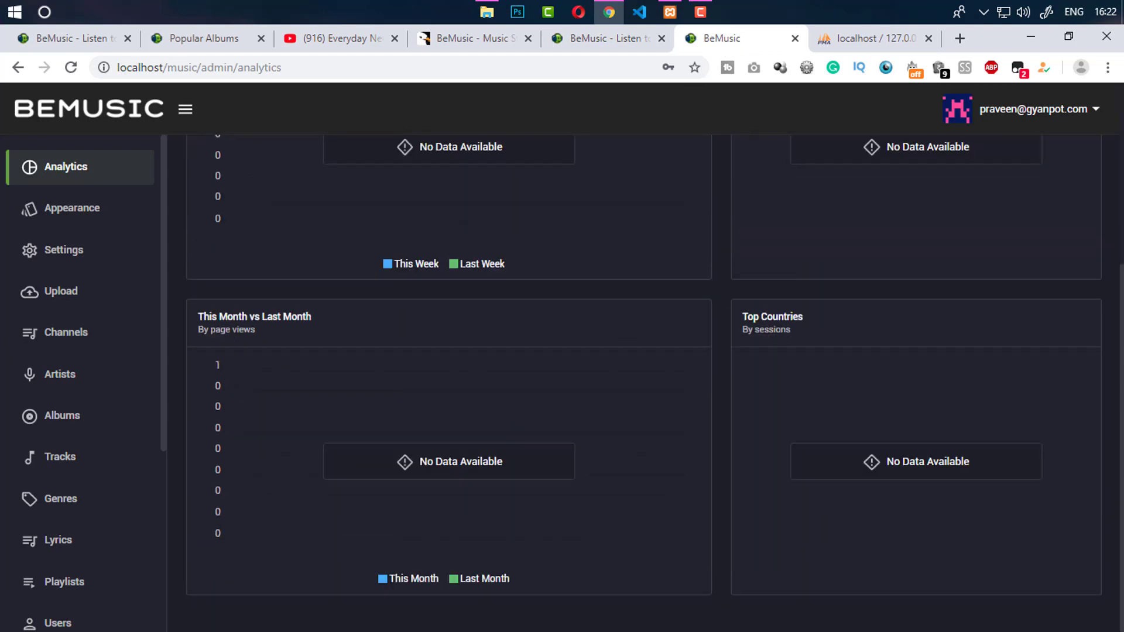
scroll(1088, 248, "up", 5)
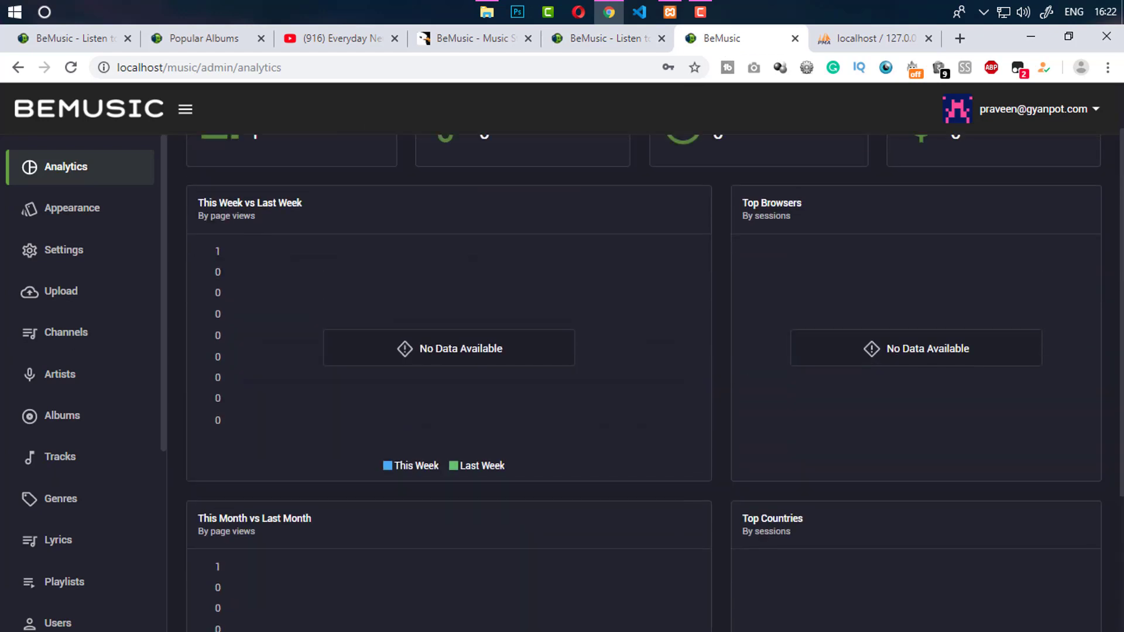
left_click(1078, 120)
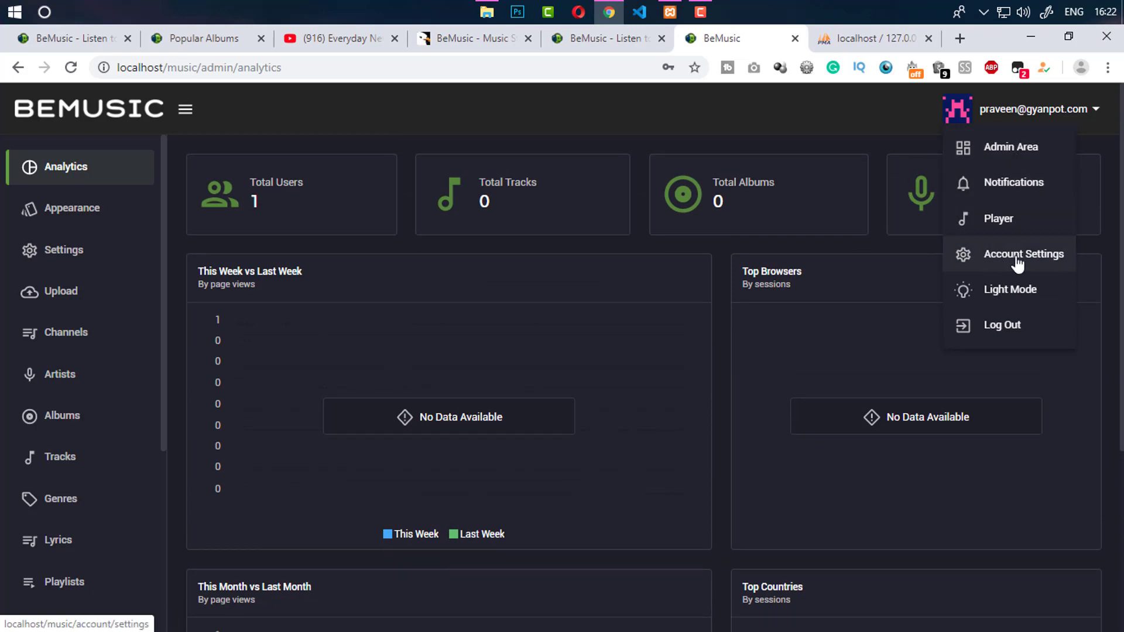
left_click(1019, 305)
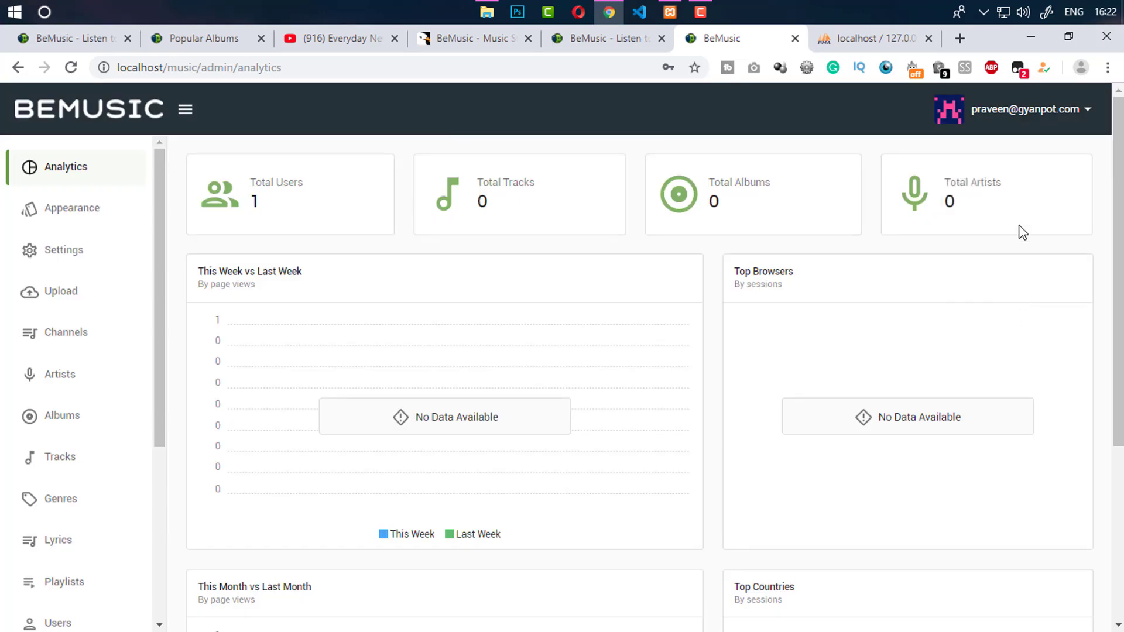
left_click(1018, 115)
left_click(998, 290)
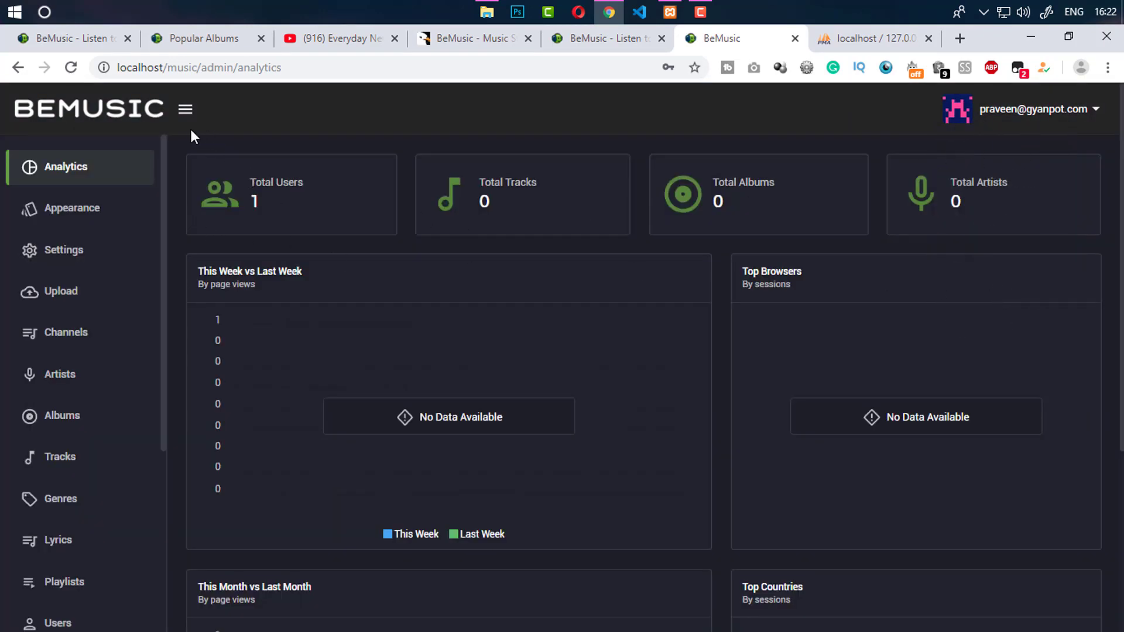
Collapse and re-expand the admin sidebar, then open the Appearance editor
left_click(185, 109)
left_click(185, 108)
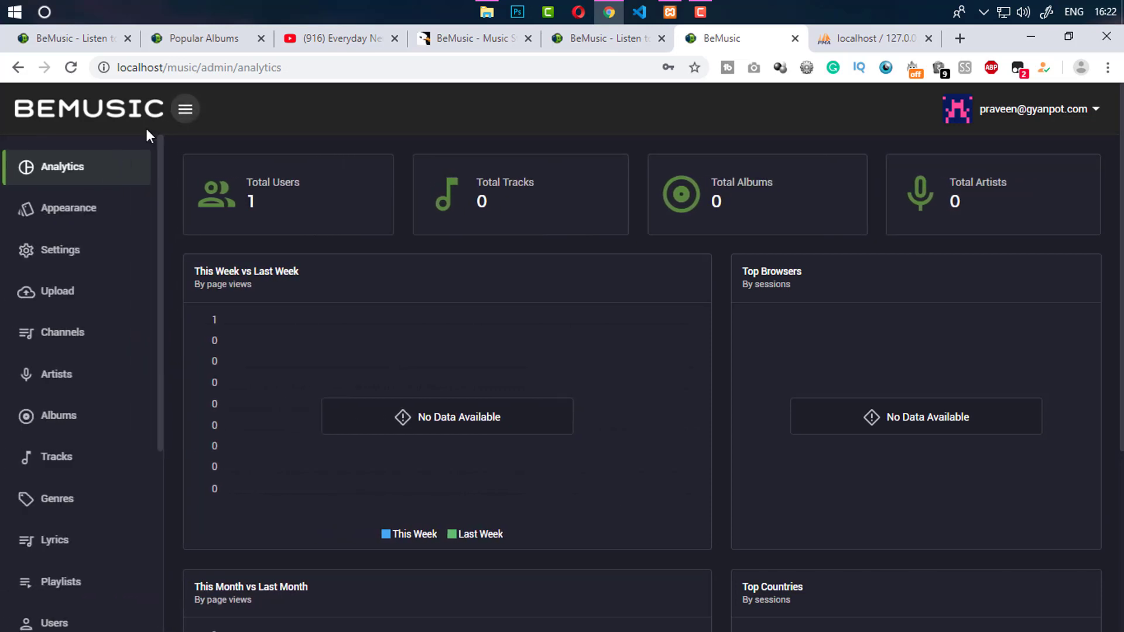
left_click_drag(164, 178, 143, 412)
scroll(139, 342, "up", 5)
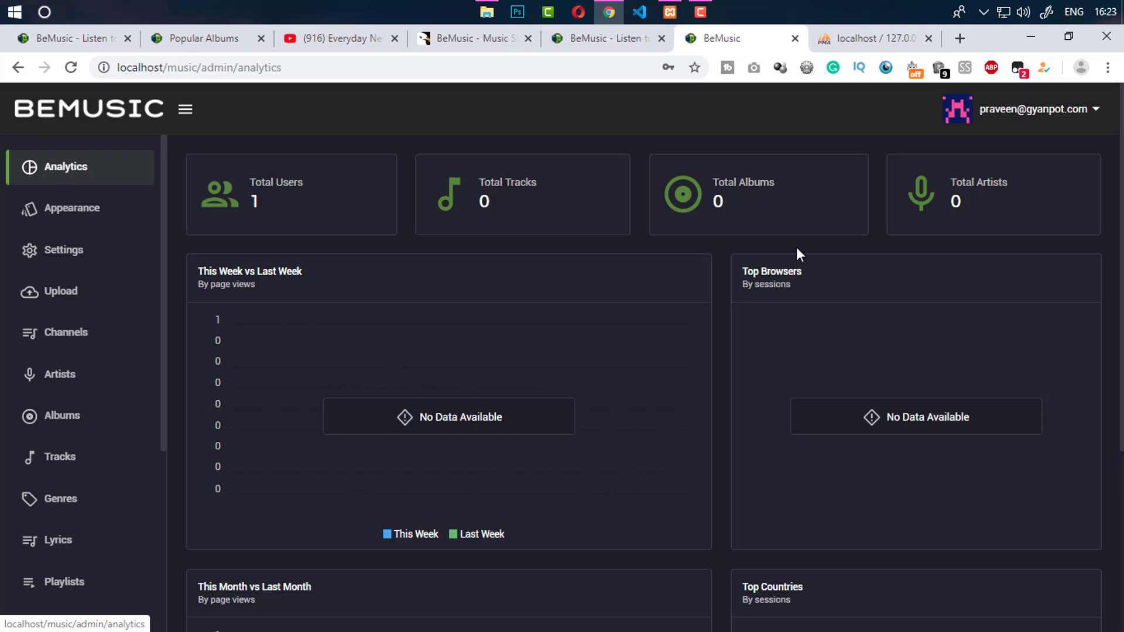
scroll(798, 253, "down", 5)
scroll(281, 182, "up", 5)
left_click(97, 217)
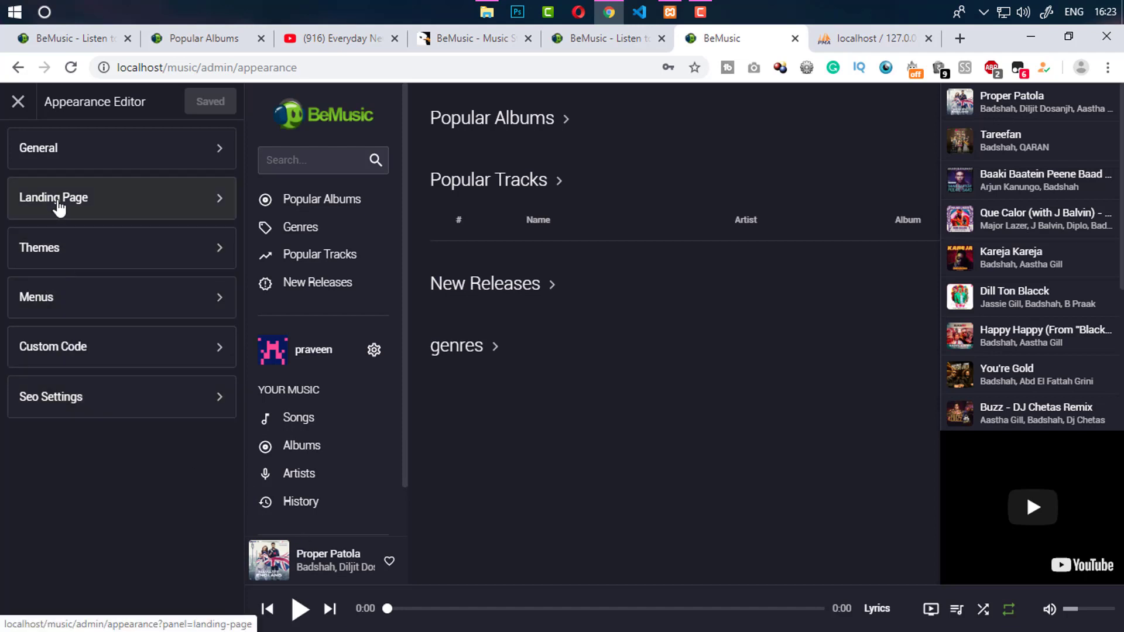
Look over the Site Name and Site Description fields in the General appearance settings
left_click(89, 152)
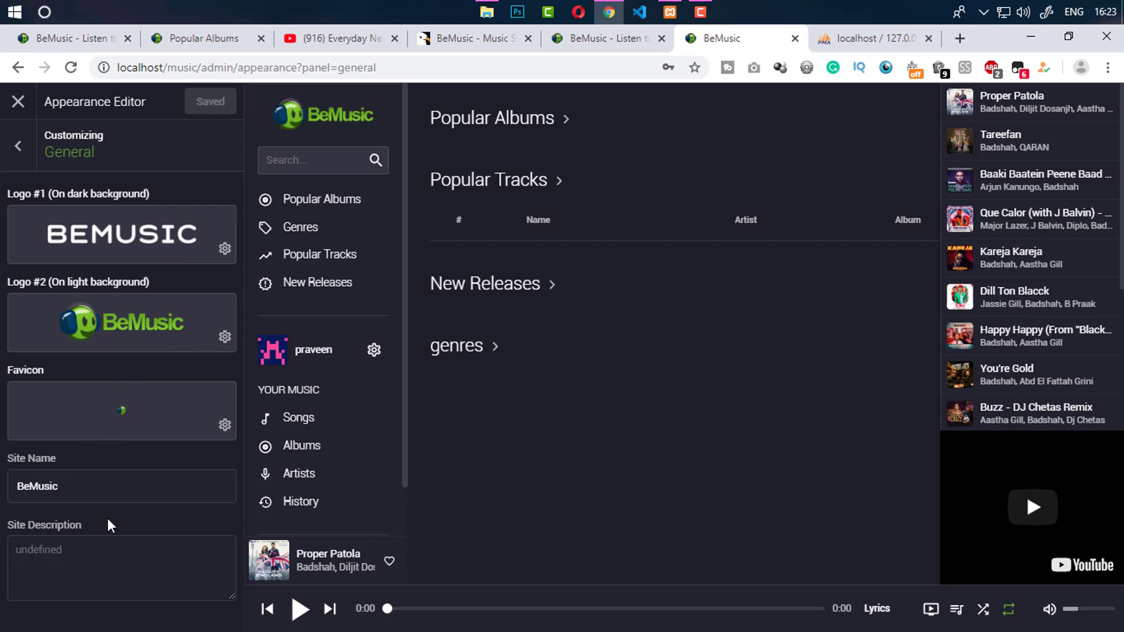
left_click(93, 500)
left_click(145, 562)
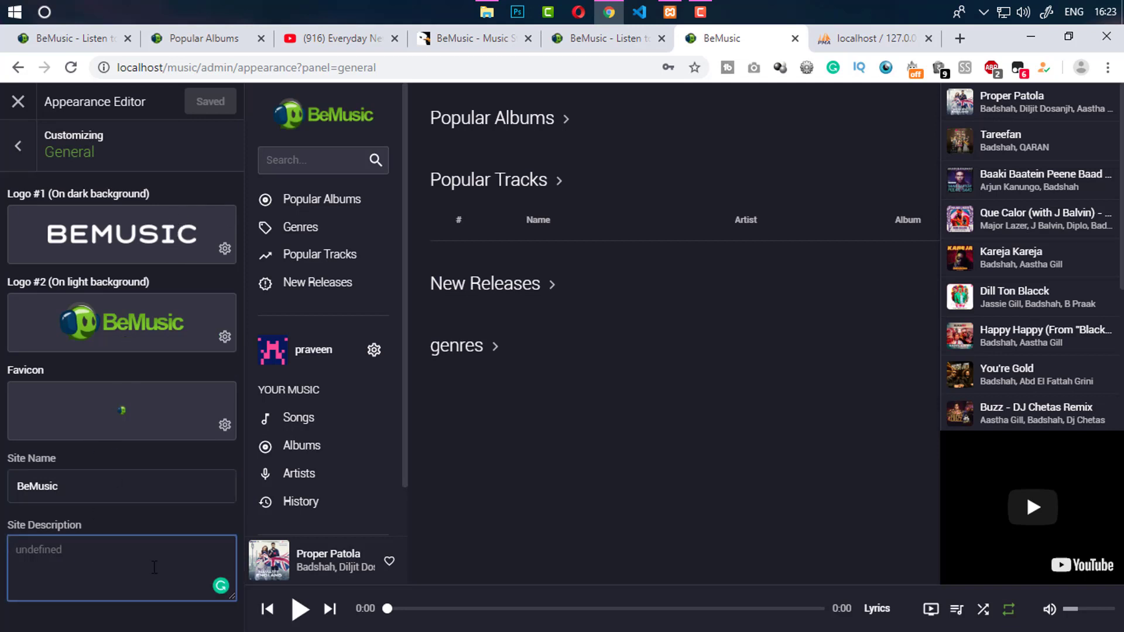
left_click(26, 147)
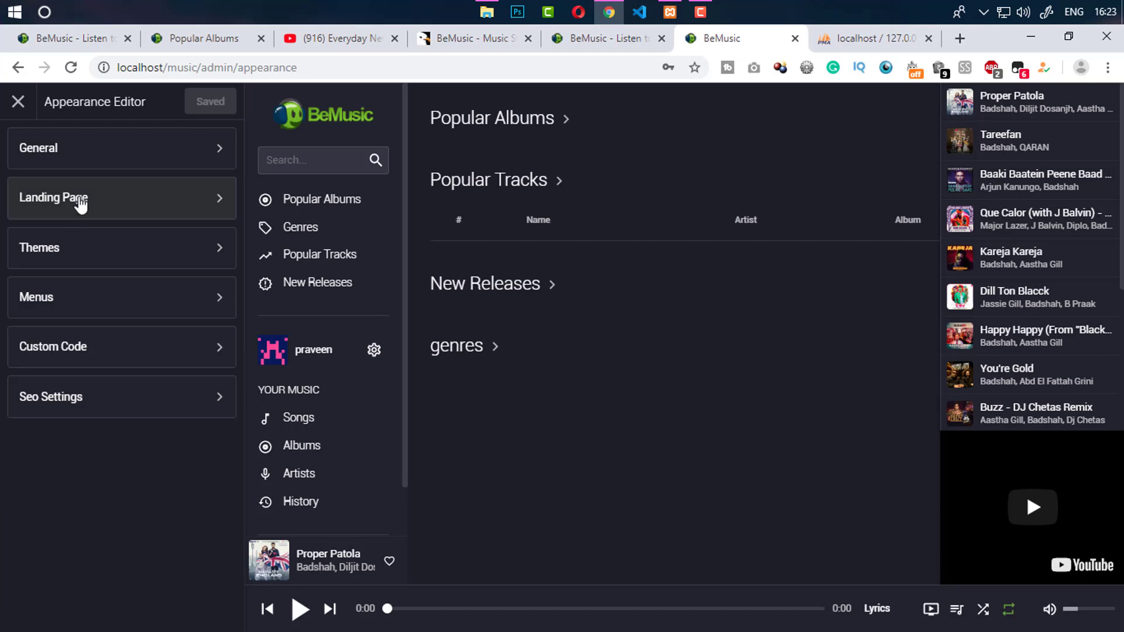
Review the Landing Page header title 'Connect on BeMusic', its subtitle, and the action button settings
left_click(79, 202)
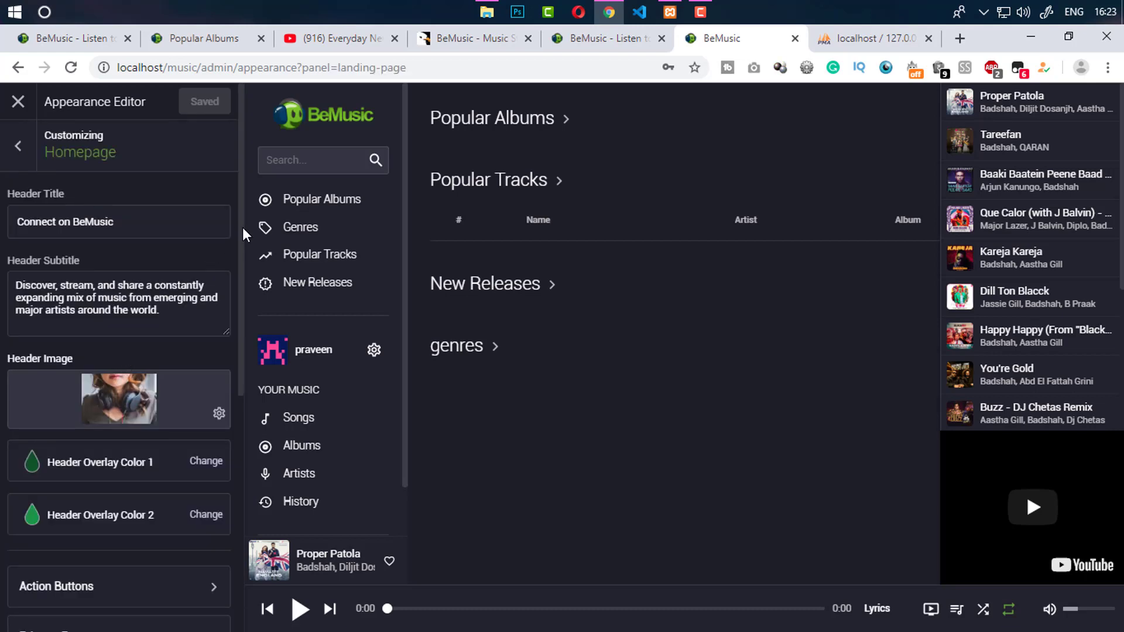
left_click_drag(243, 227, 236, 191)
left_click_drag(127, 216, 6, 232)
left_click_drag(152, 298, 30, 274)
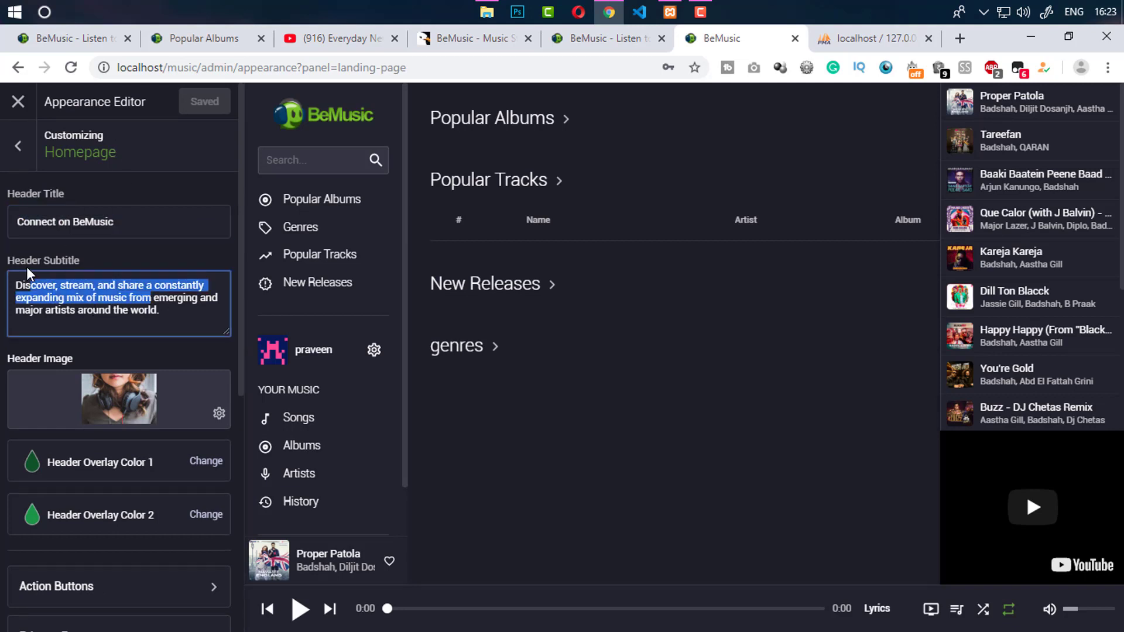
left_click_drag(244, 343, 244, 488)
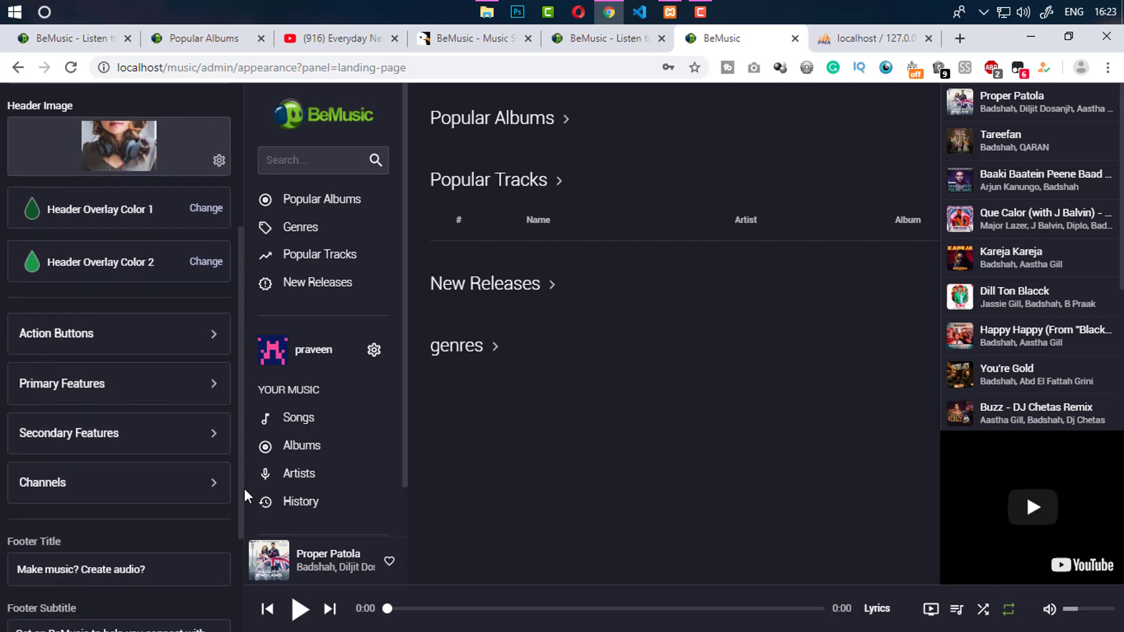
left_click(87, 334)
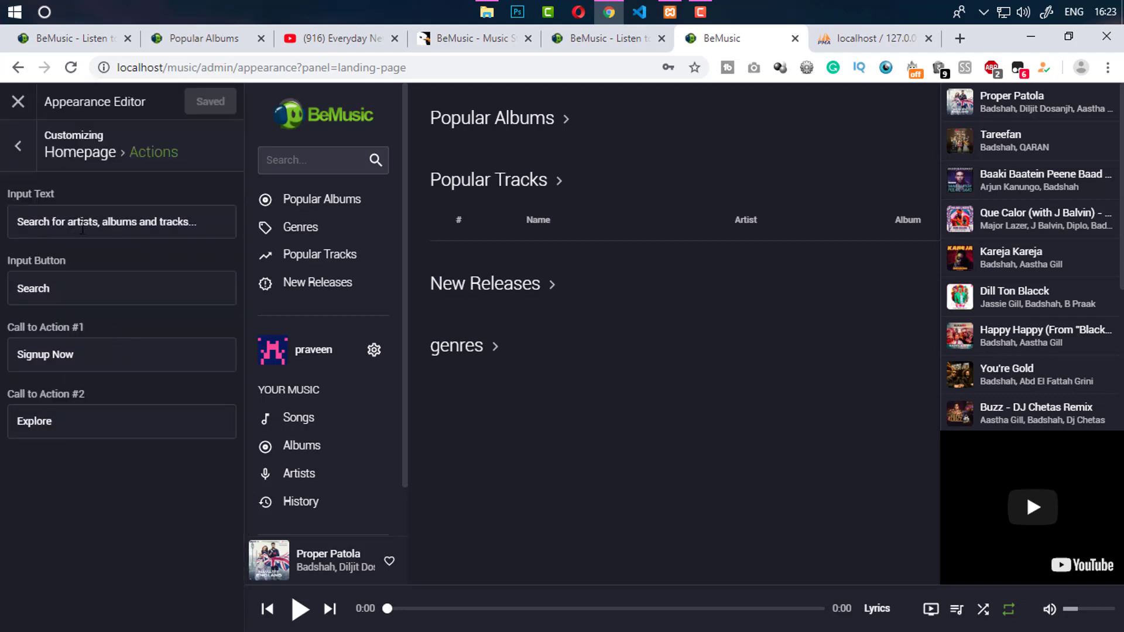
left_click(16, 143)
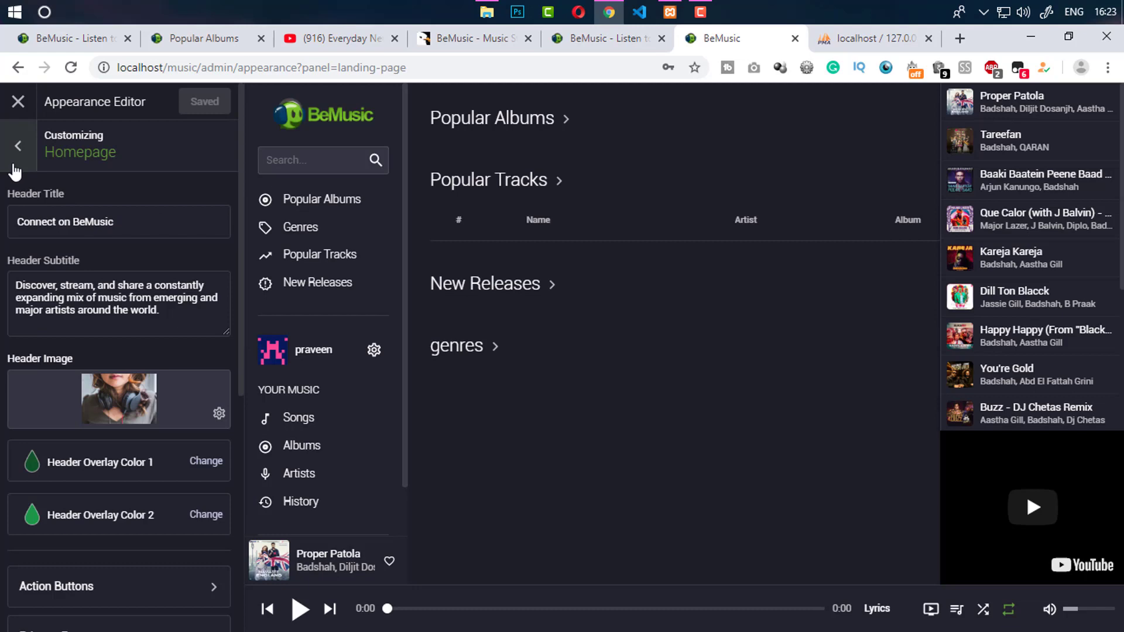
Re-save the Dark theme without changes
left_click(17, 144)
left_click(69, 256)
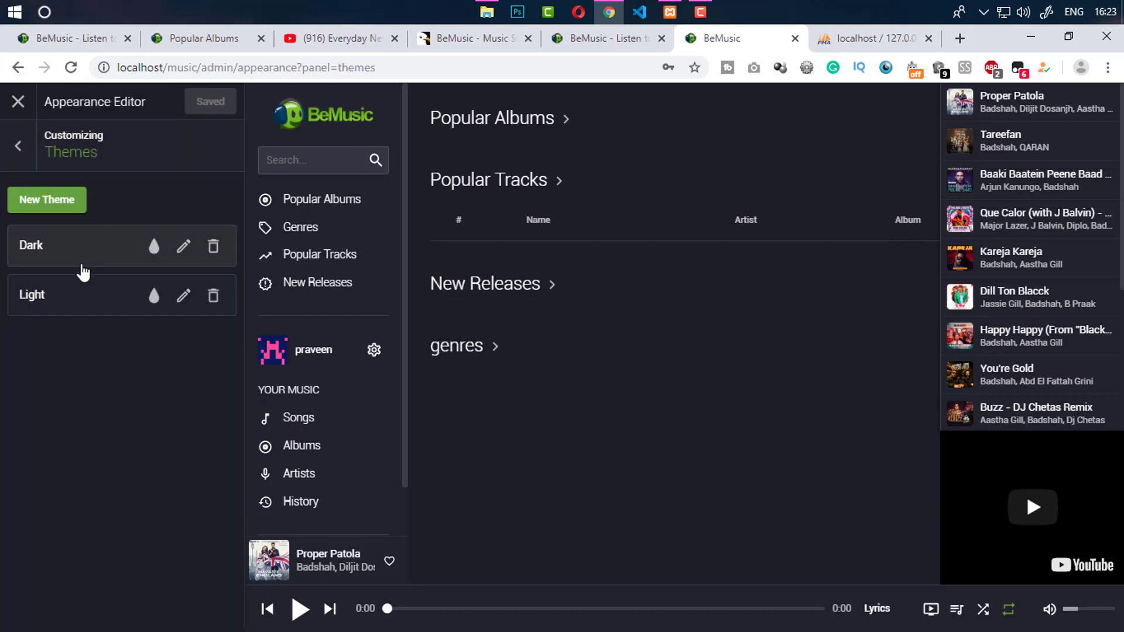
left_click(184, 247)
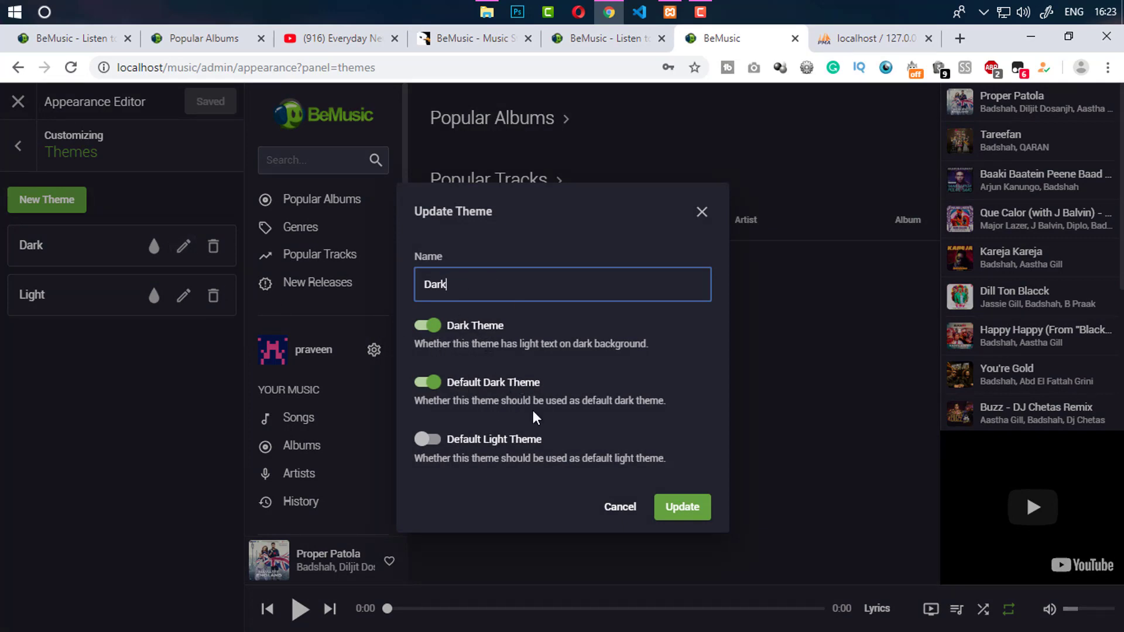
left_click(676, 511)
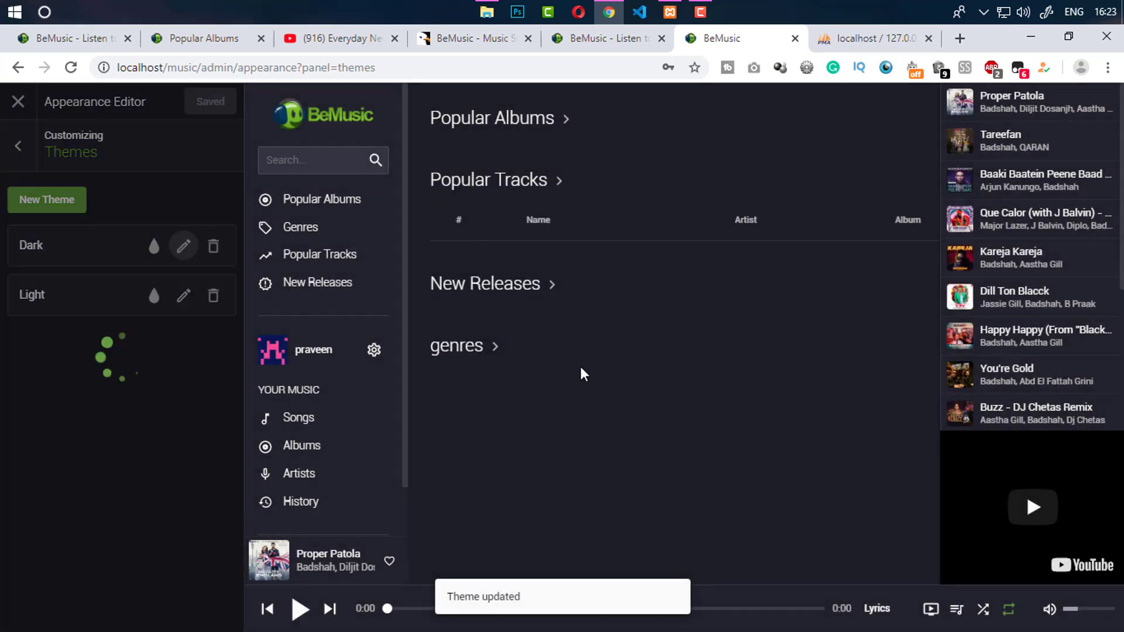
Review the Primary, Secondary and Mobile menu items, then close the appearance editor
left_click(23, 150)
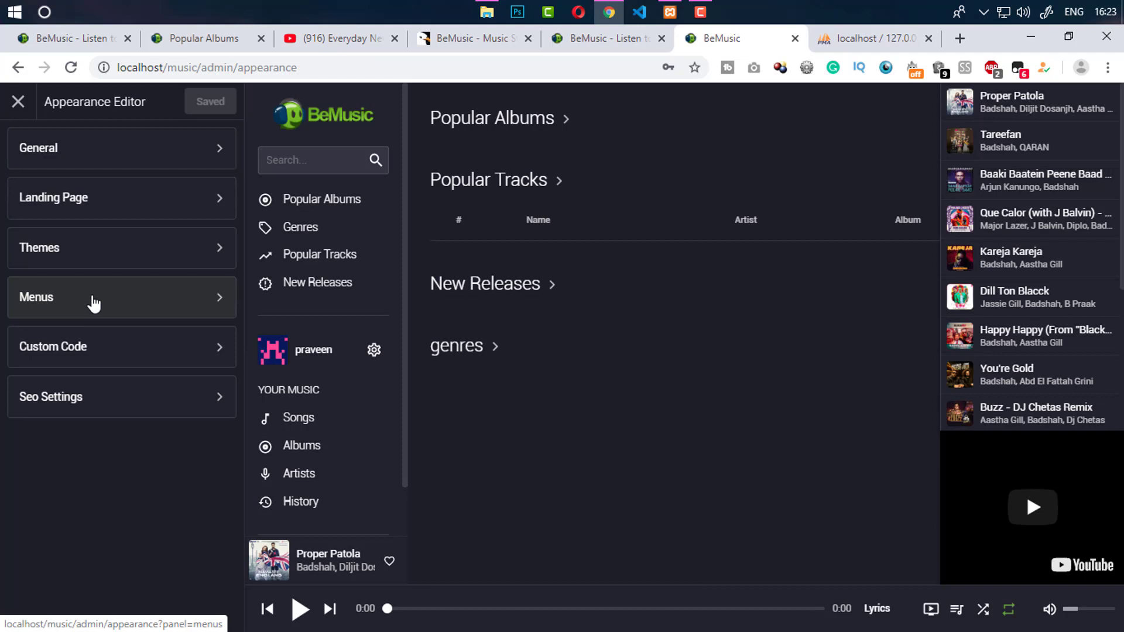
left_click(112, 305)
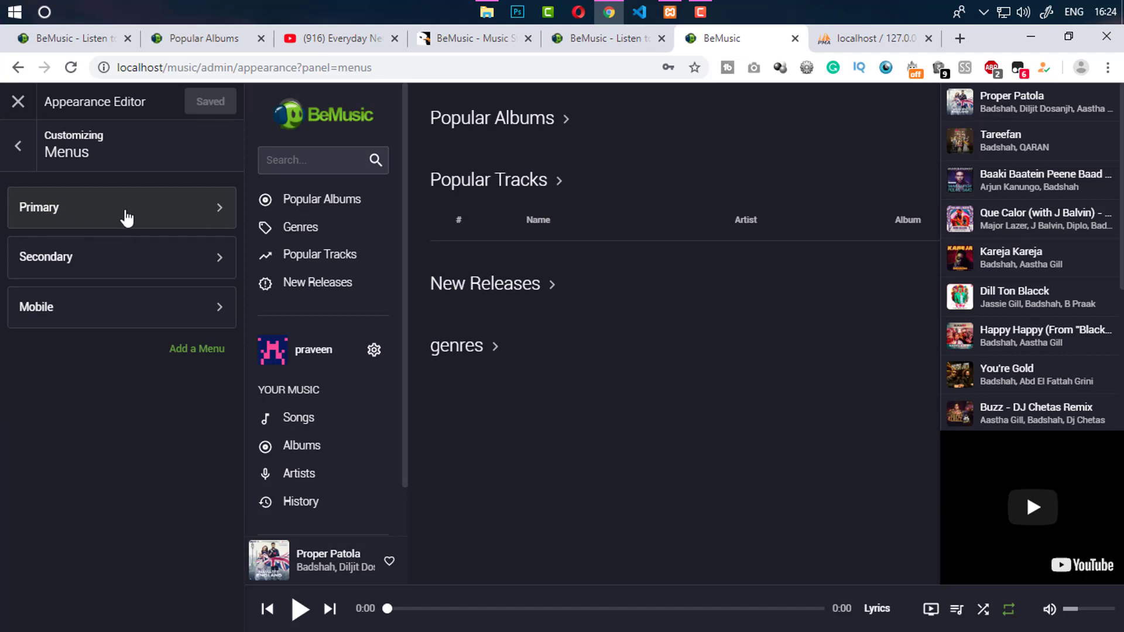
left_click(152, 224)
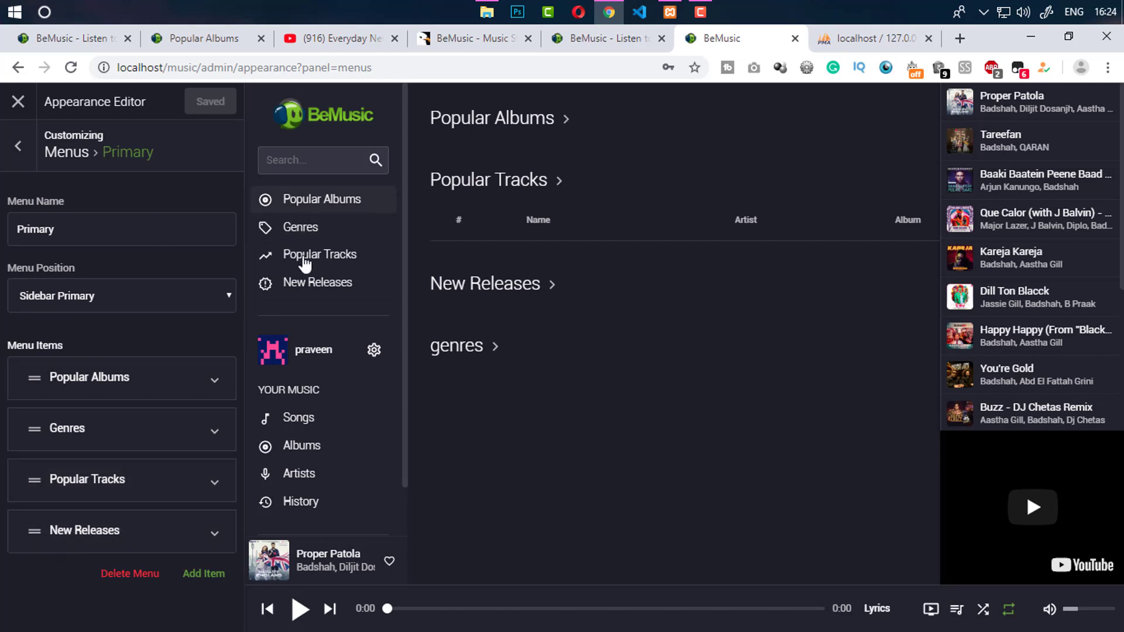
left_click(19, 146)
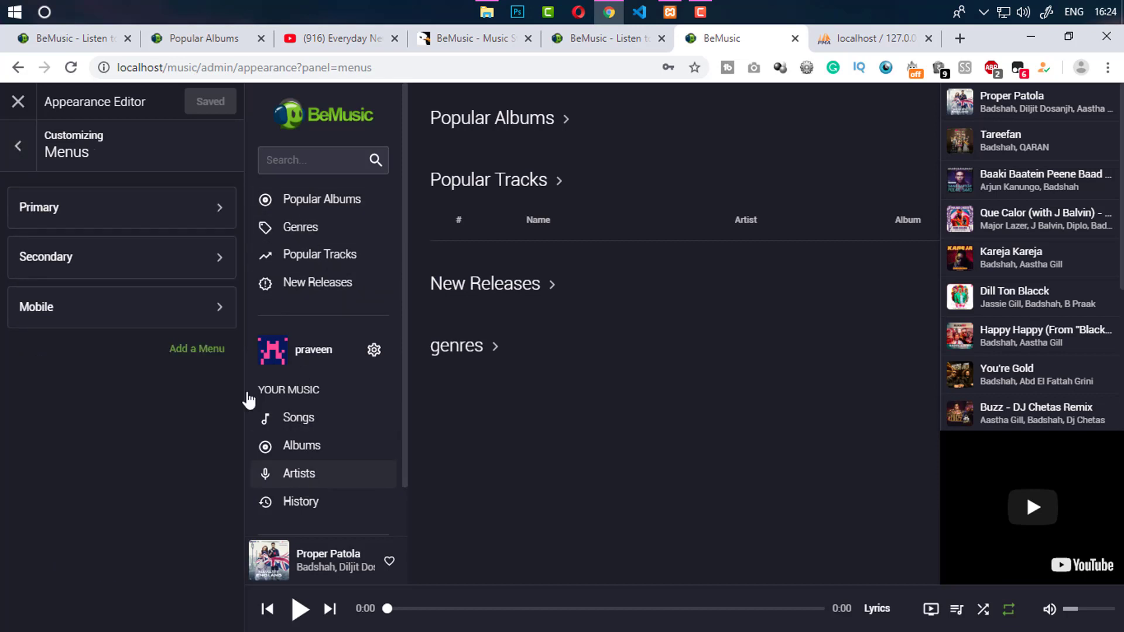
left_click(115, 258)
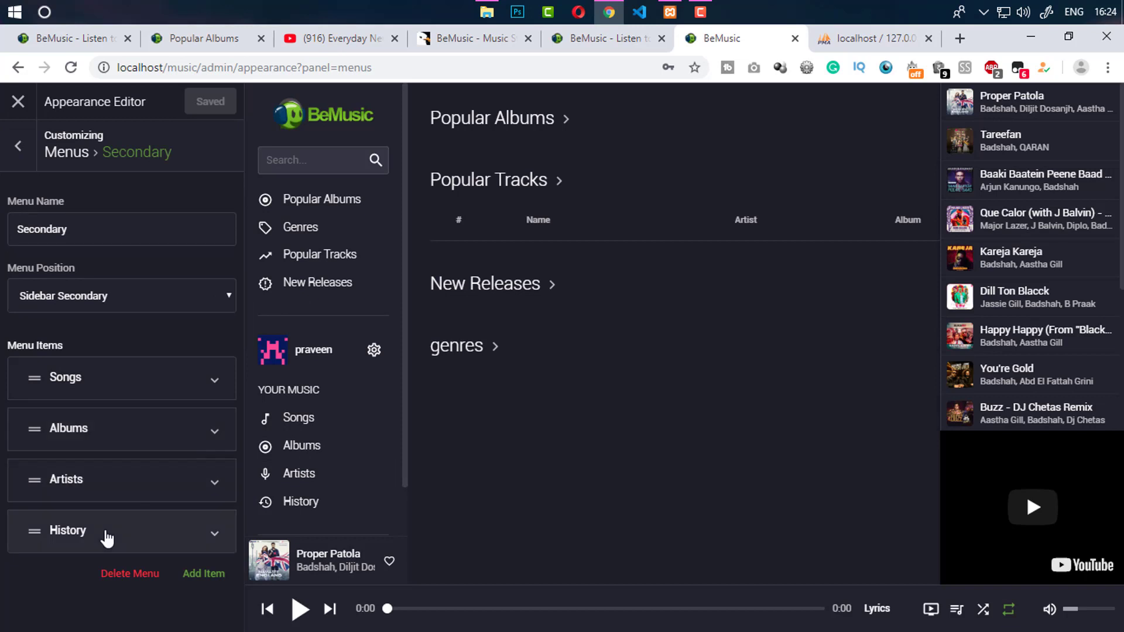
left_click(18, 145)
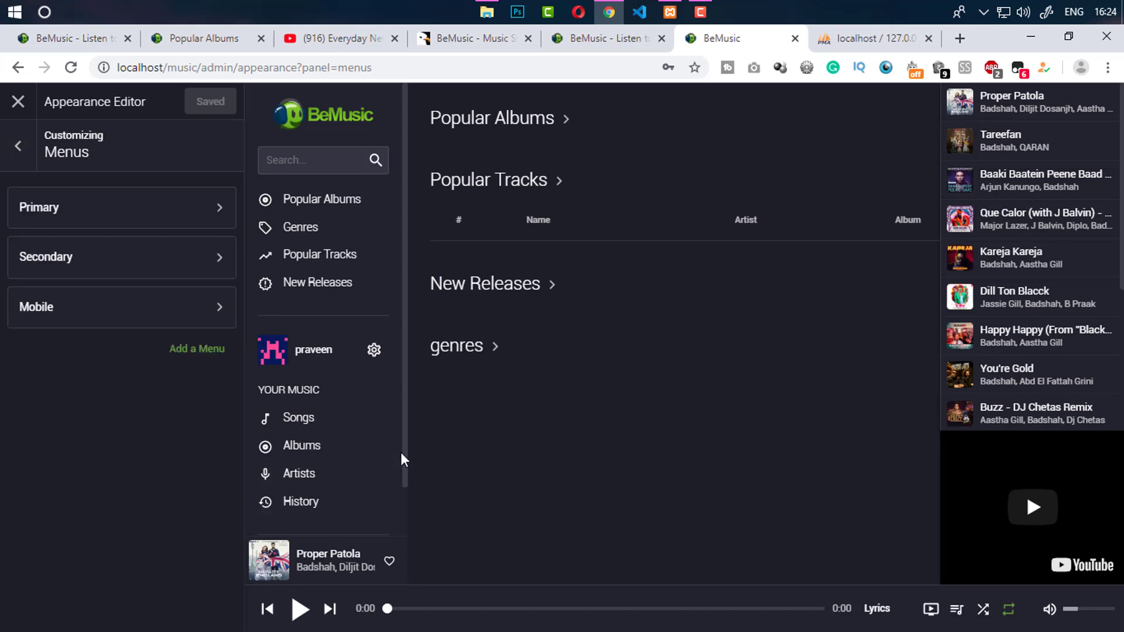
left_click(62, 315)
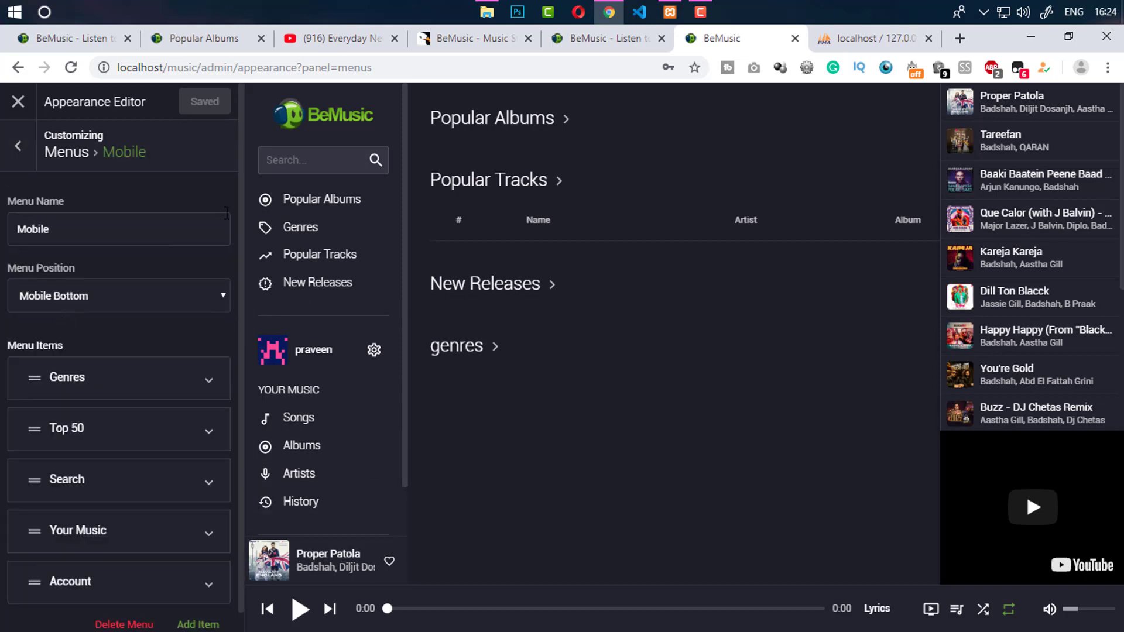
left_click(27, 133)
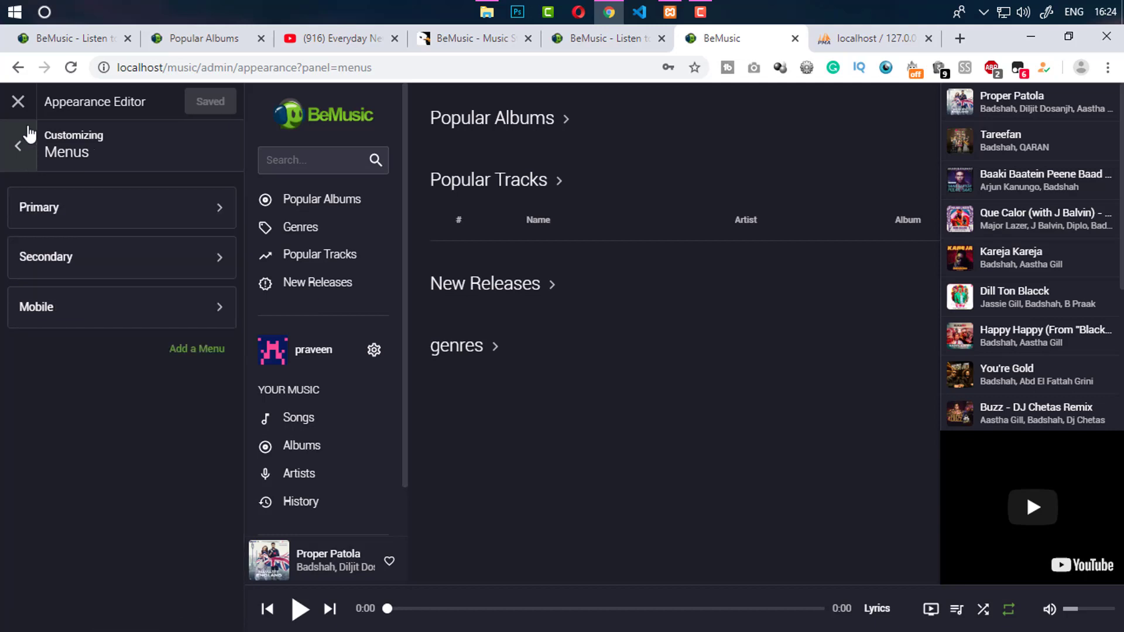
left_click(18, 102)
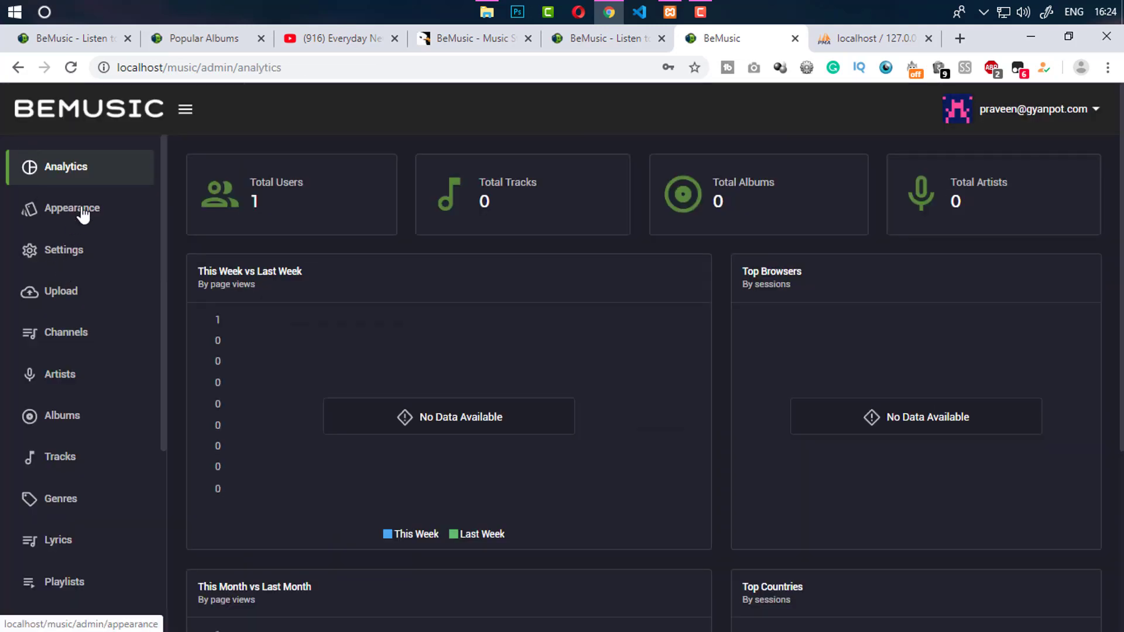
Reopen the appearance editor and glance at the Custom Code settings
left_click(82, 212)
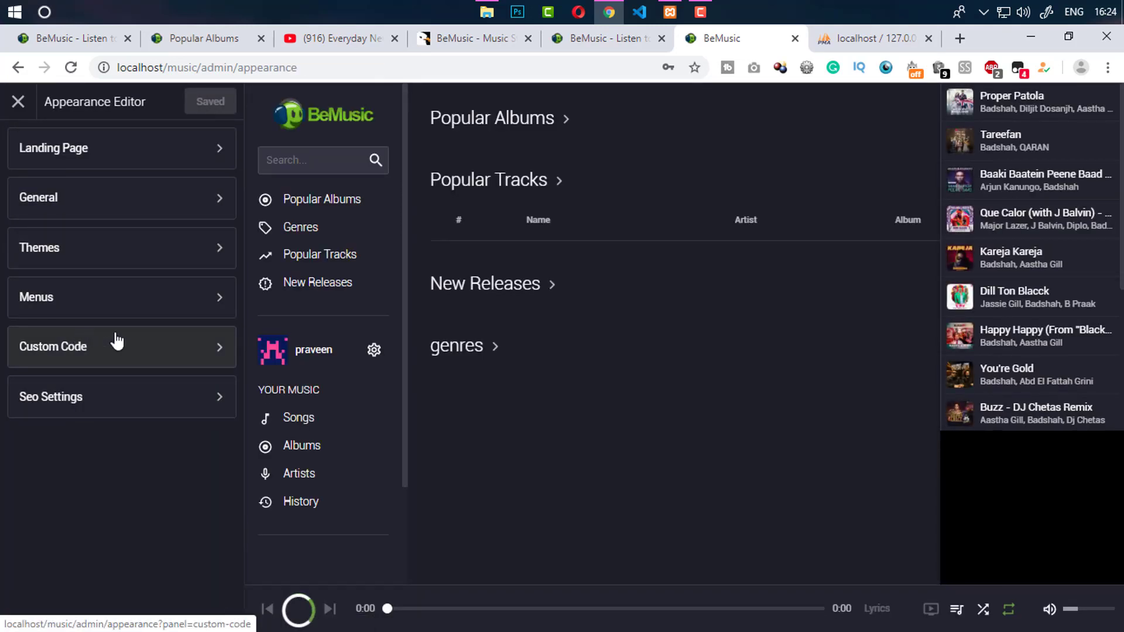
left_click(78, 352)
left_click(20, 147)
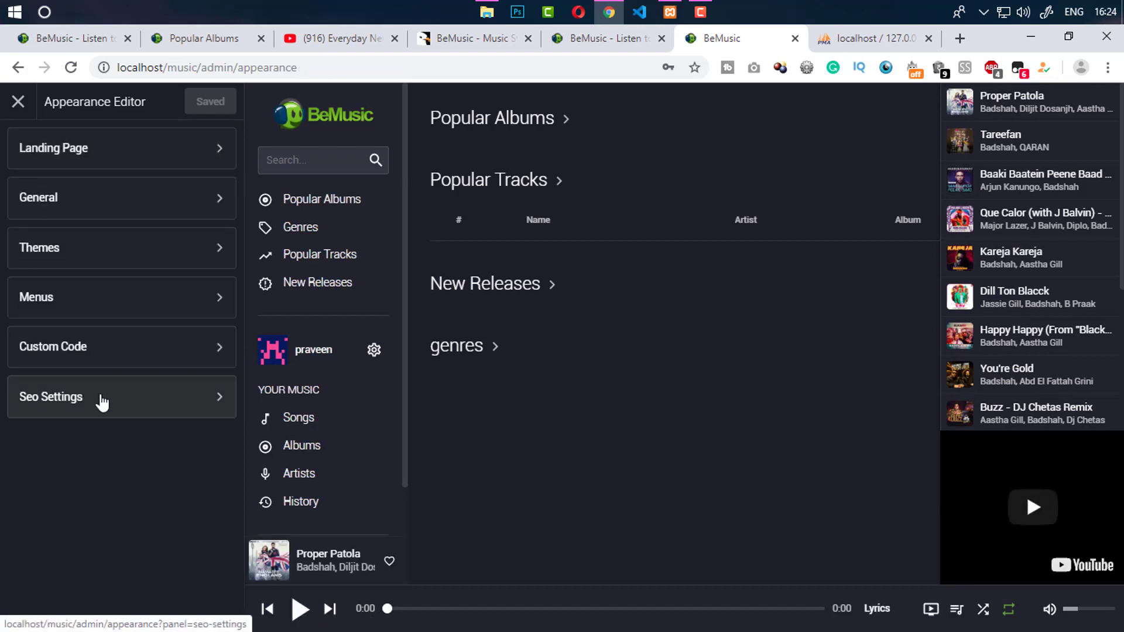
Review the SEO title and description templates, including album description and artist title
left_click(102, 401)
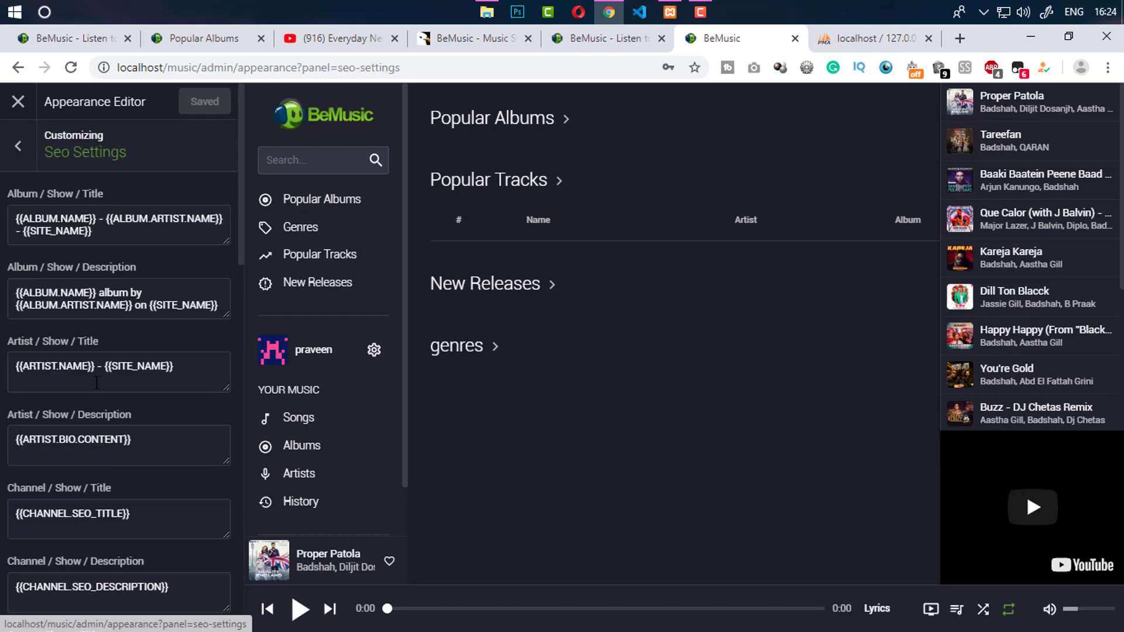
left_click_drag(238, 240, 236, 353)
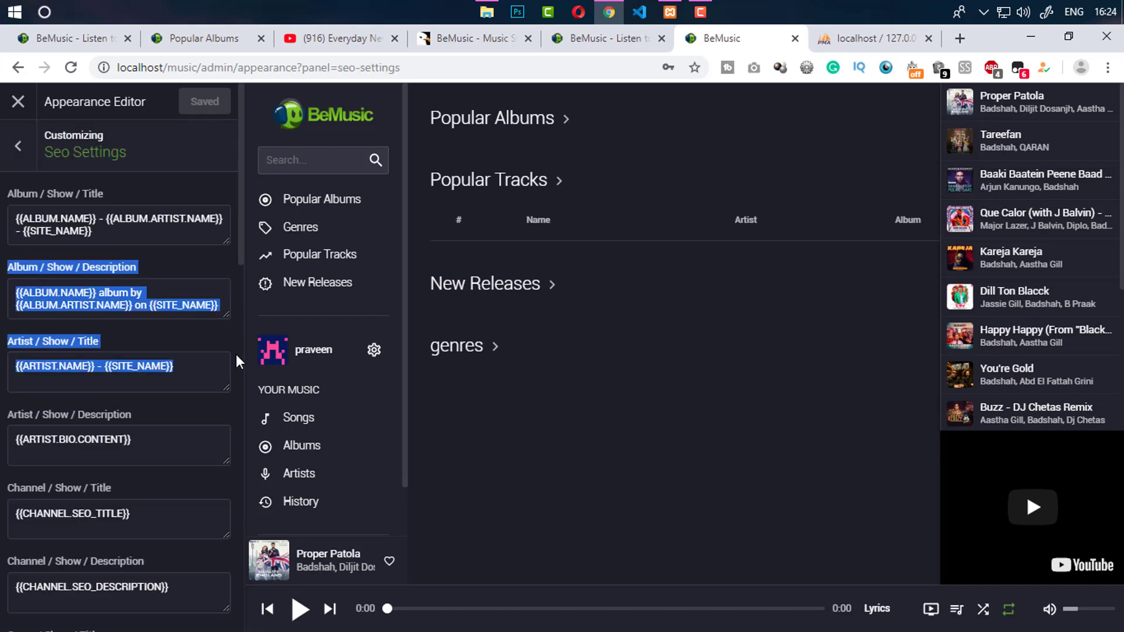
left_click(227, 326)
left_click_drag(239, 259, 229, 319)
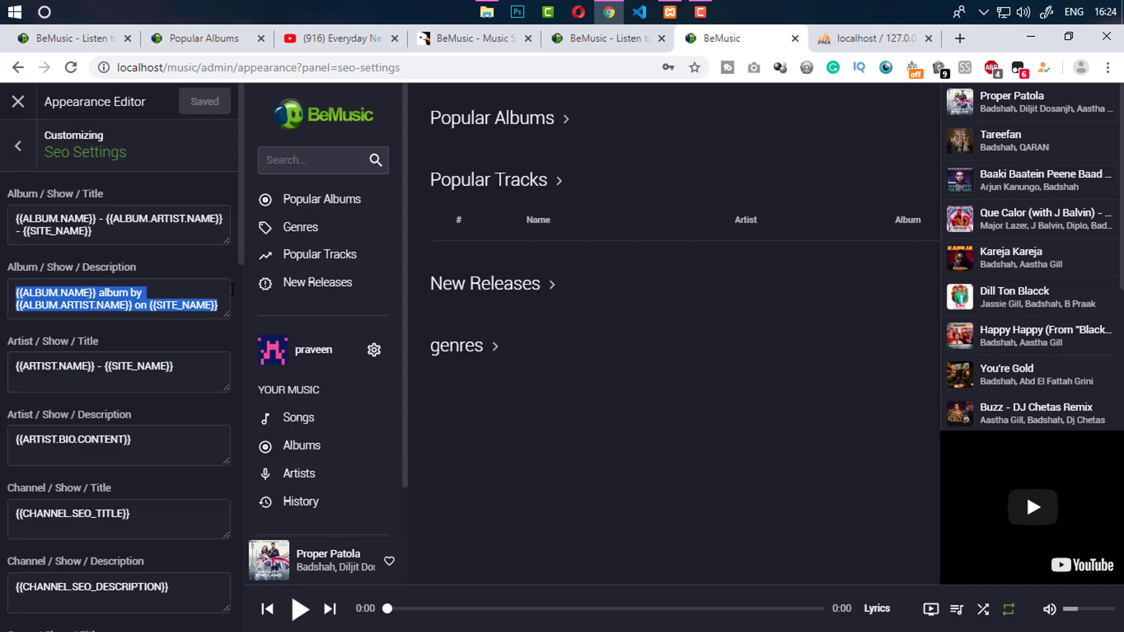
left_click(226, 296)
left_click_drag(240, 260, 240, 153)
left_click(18, 142)
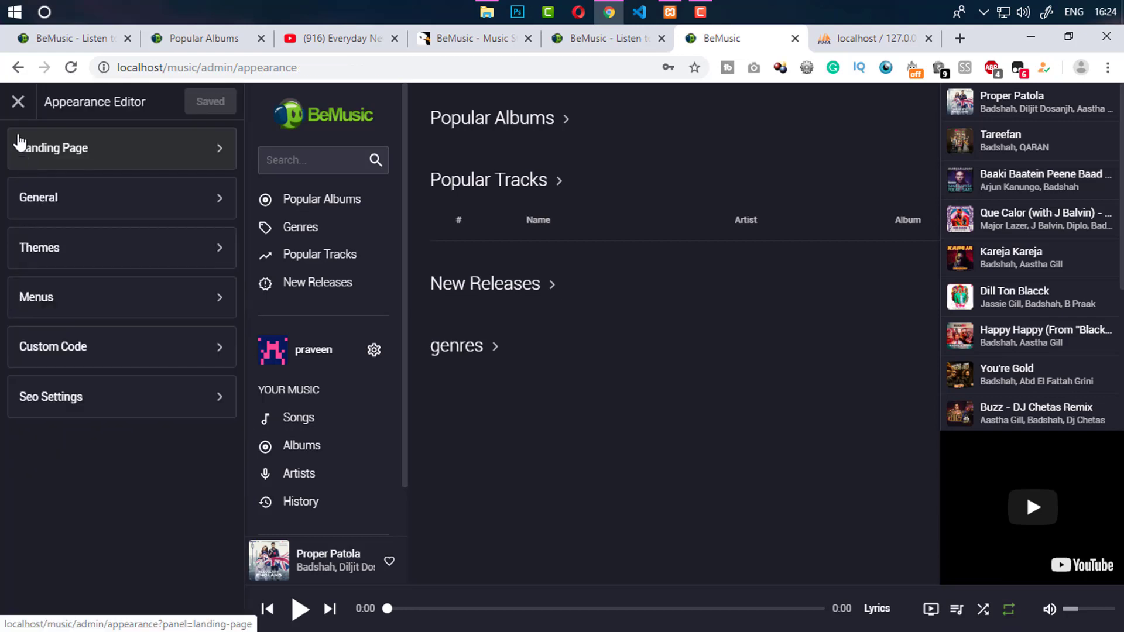
Close the editor, open admin Settings, check the public home page, and select the Site Url
left_click(18, 103)
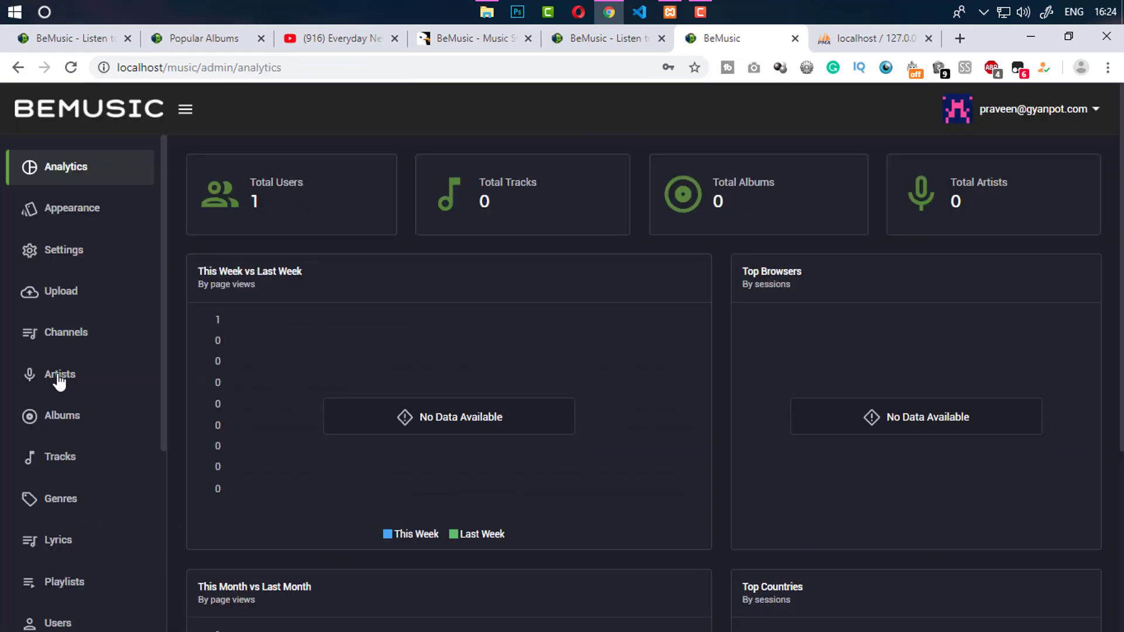
left_click(65, 257)
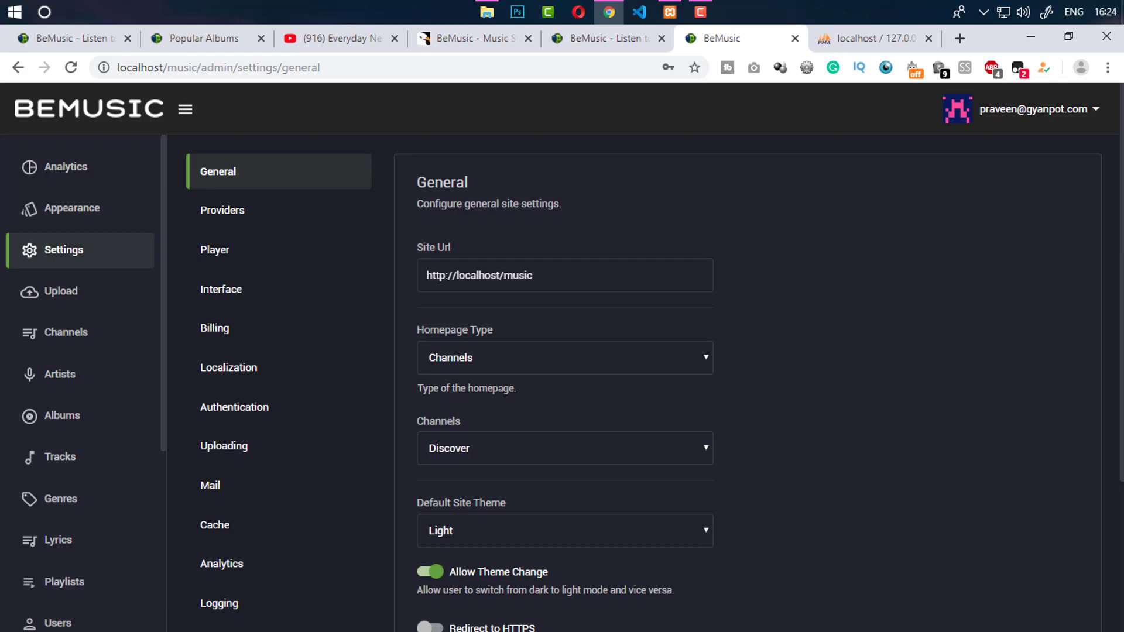
scroll(644, 351, "down", 3)
left_click(623, 41)
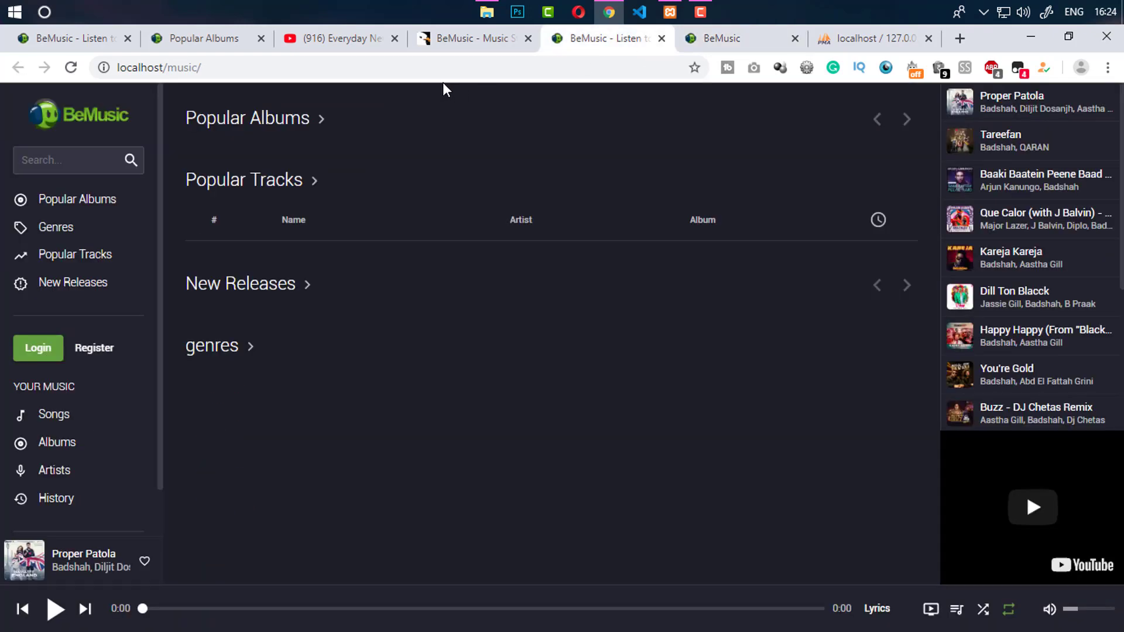
left_click(695, 40)
scroll(293, 451, "up", 3)
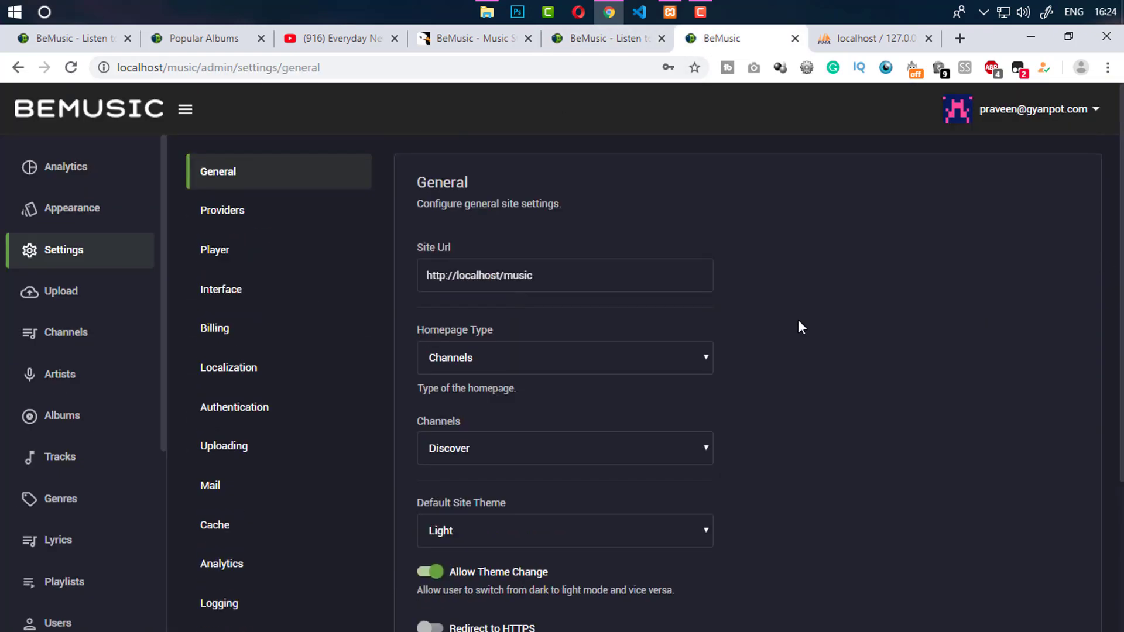
triple_click(537, 278)
Leave the homepage type as Channels with the Discover channel
left_click(503, 357)
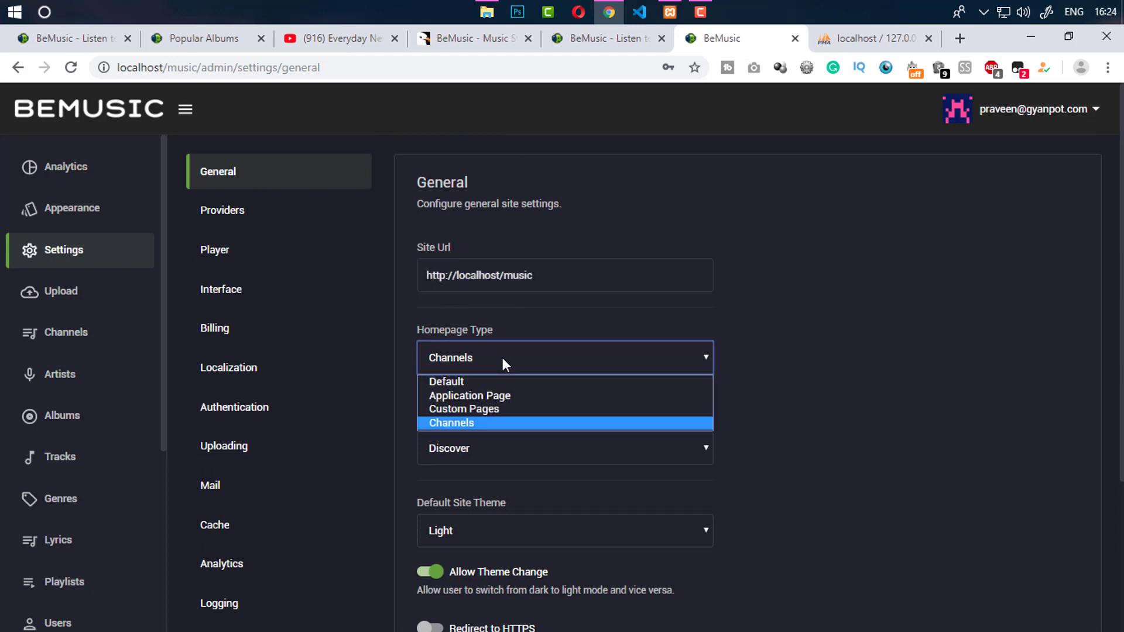
left_click(501, 355)
scroll(510, 328, "down", 3)
left_click(515, 221)
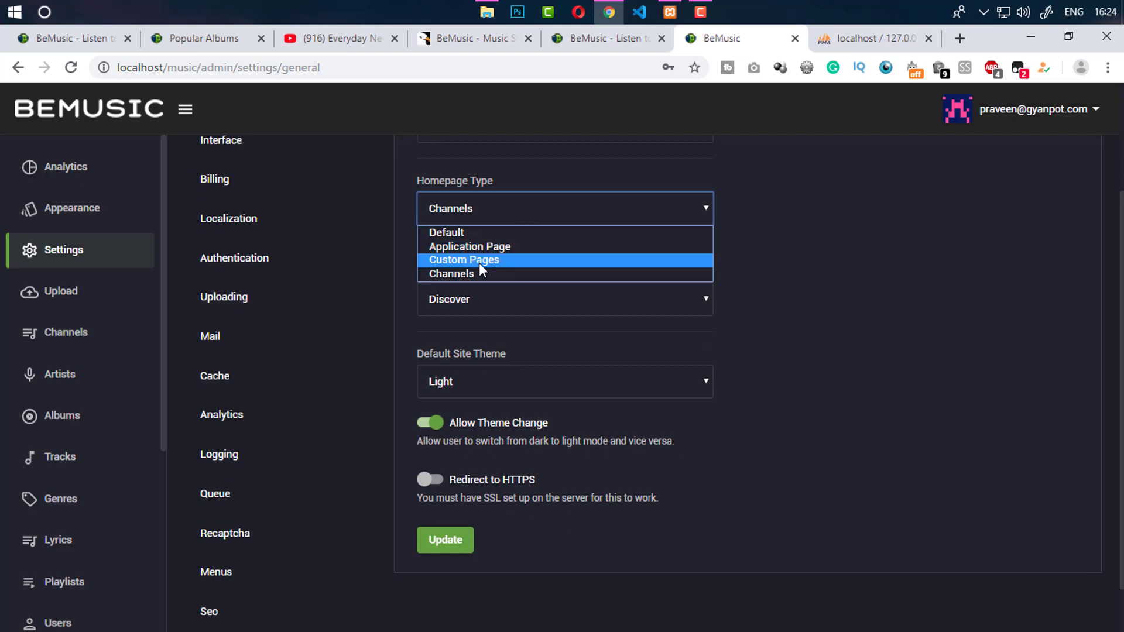
left_click(943, 218)
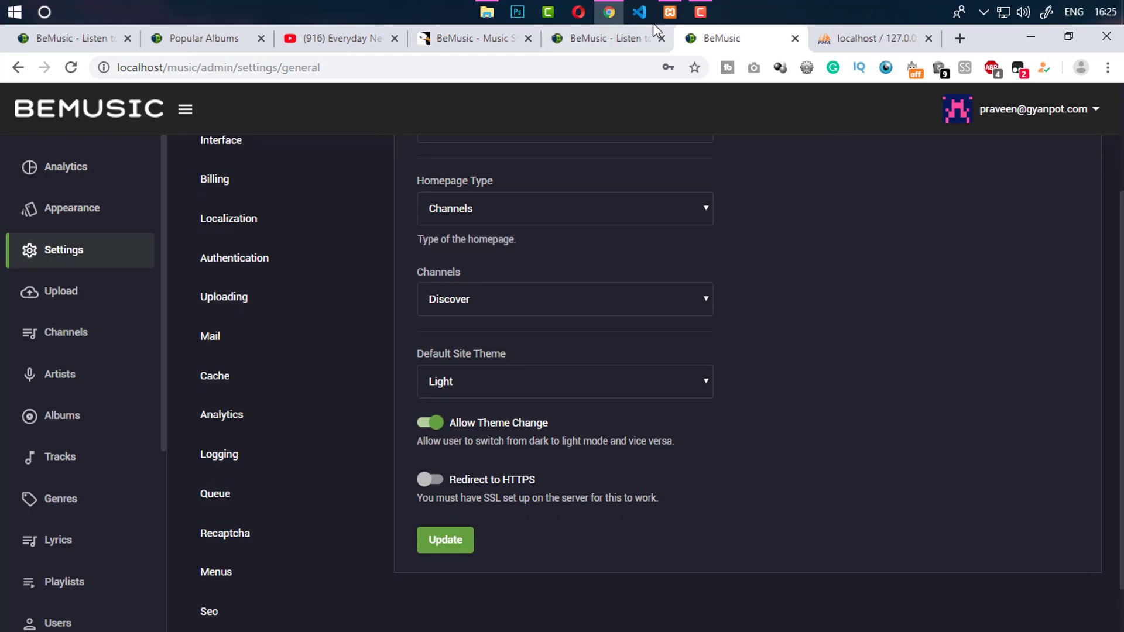
left_click(607, 50)
left_click(729, 42)
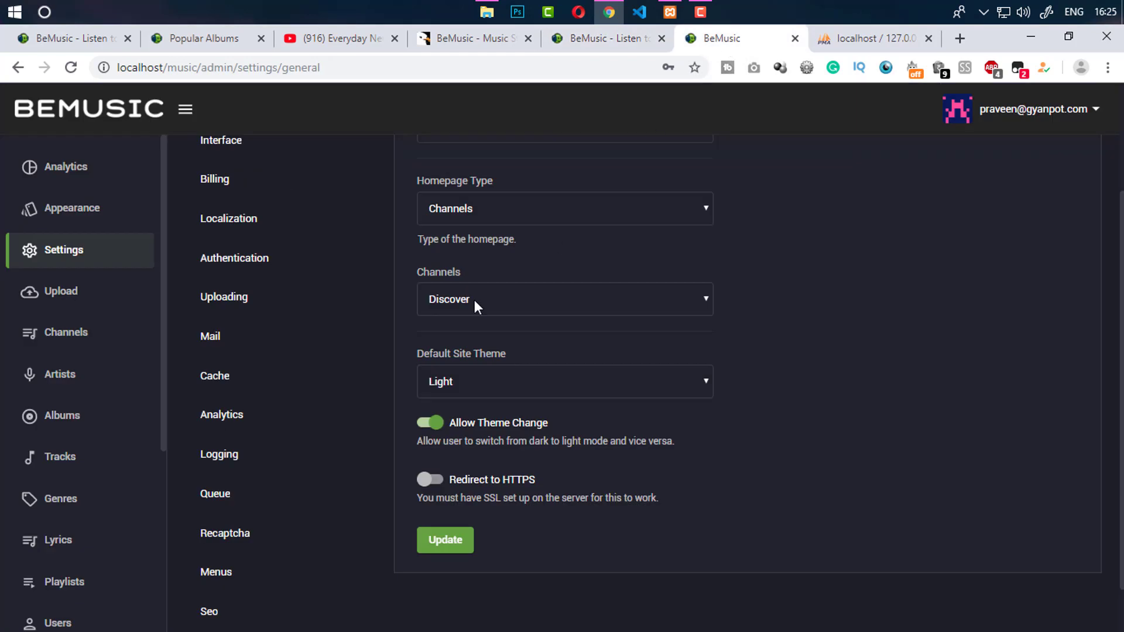
left_click(489, 210)
left_click(424, 273)
left_click(451, 296)
left_click(772, 339)
Keep the default site theme as Light and go to the Data Providers settings
scroll(768, 318, "down", 1)
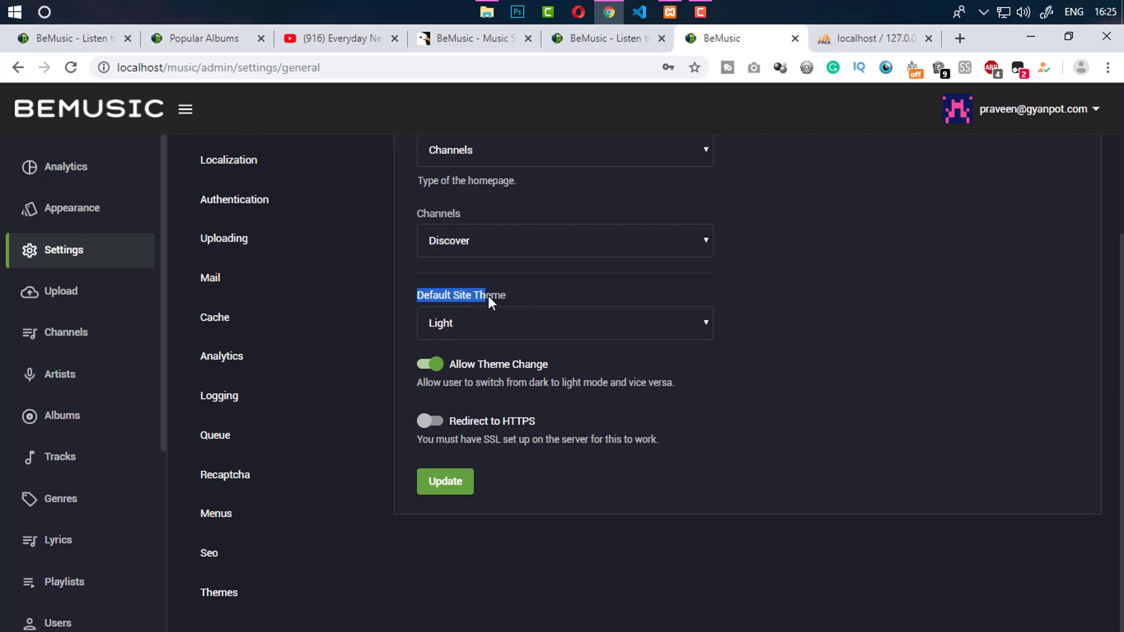
left_click(495, 321)
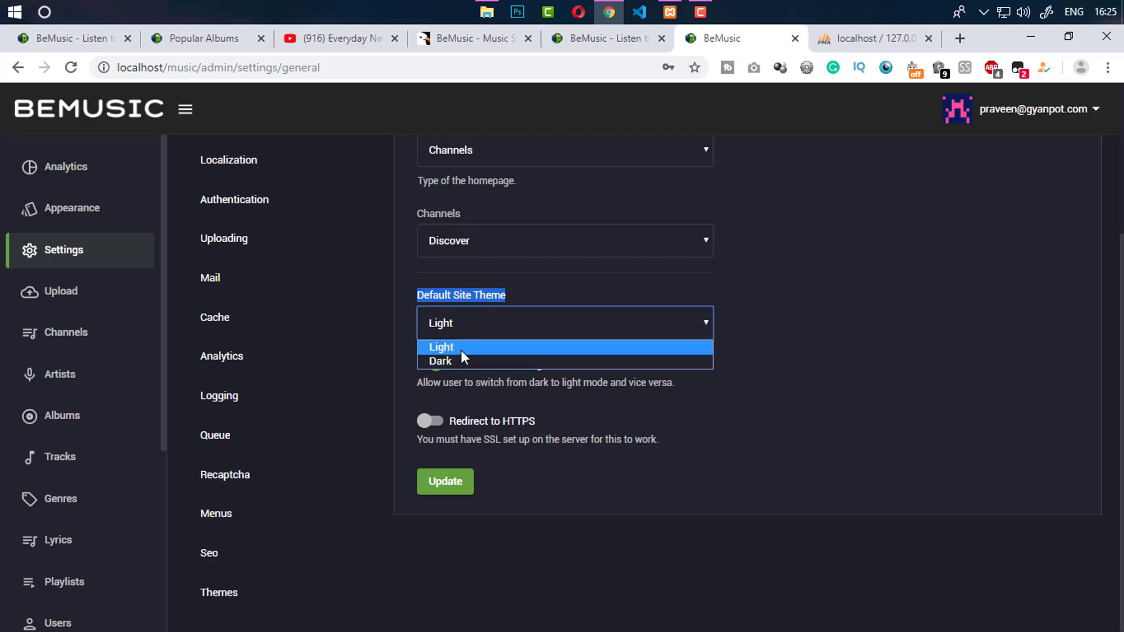
left_click(873, 302)
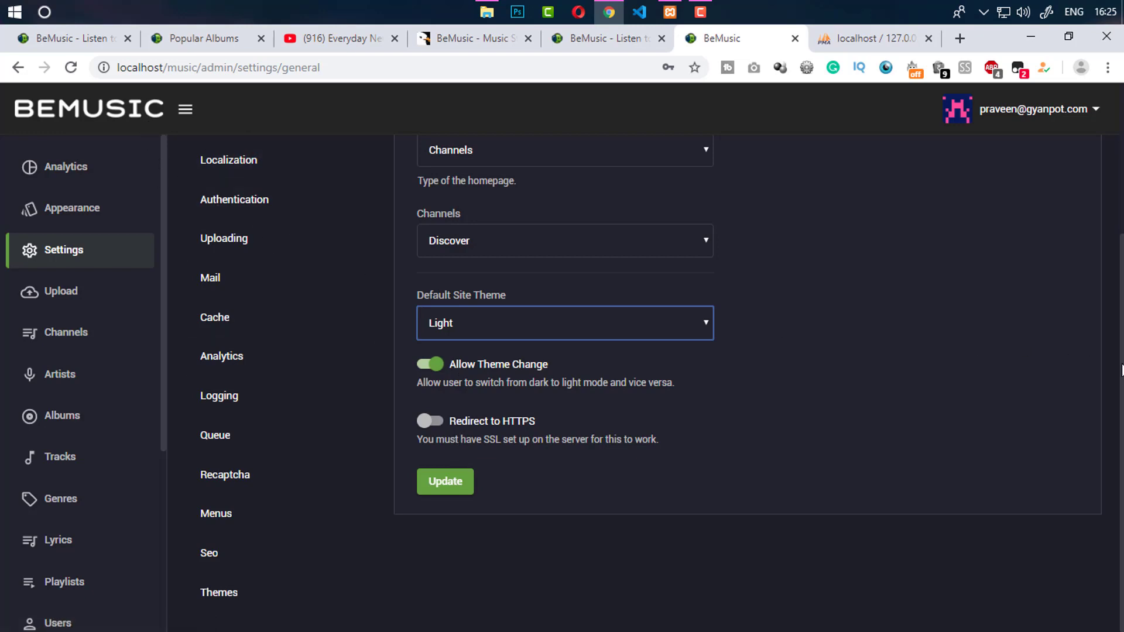
scroll(1119, 234, "up", 4)
scroll(1119, 234, "down", 4)
scroll(847, 283, "up", 4)
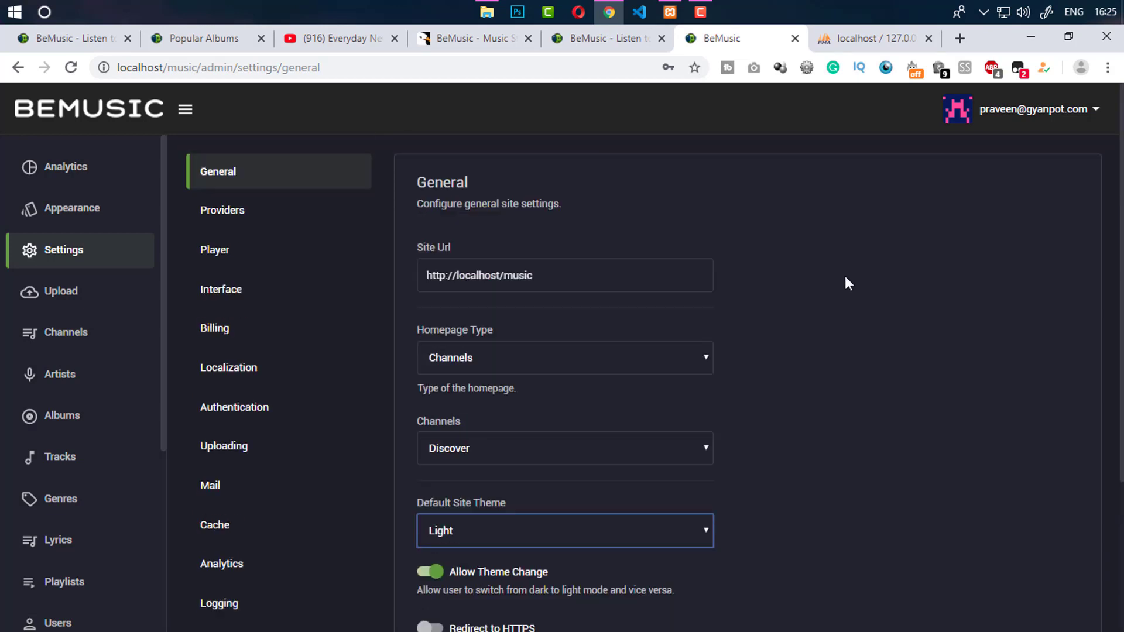
left_click(261, 218)
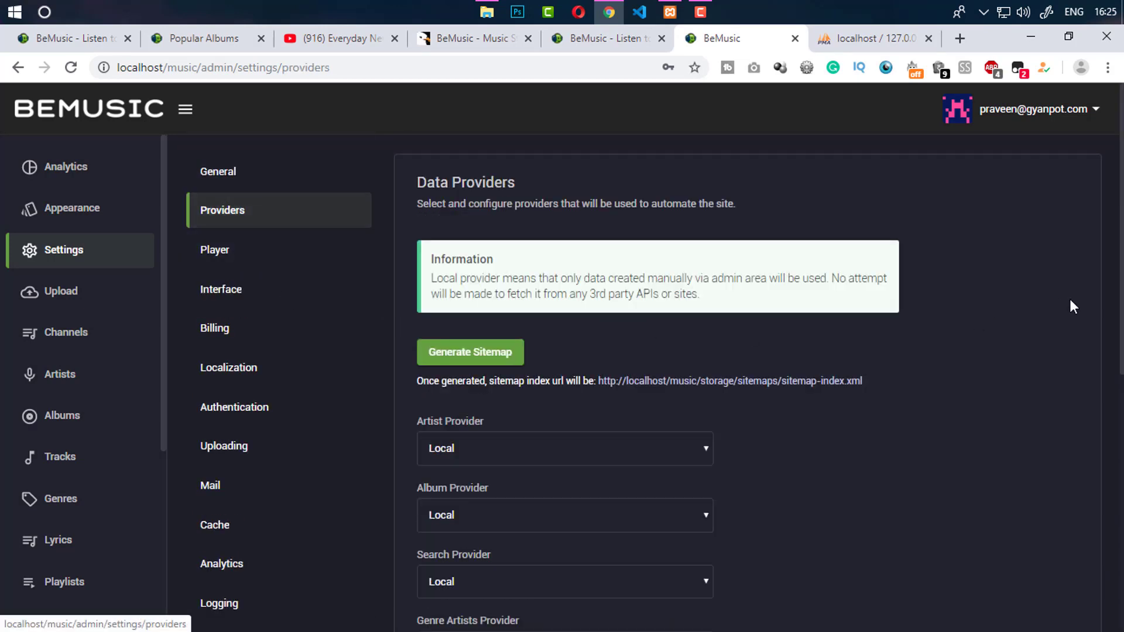
Set the artist, album and search providers to Spotify
scroll(1072, 305, "down", 3)
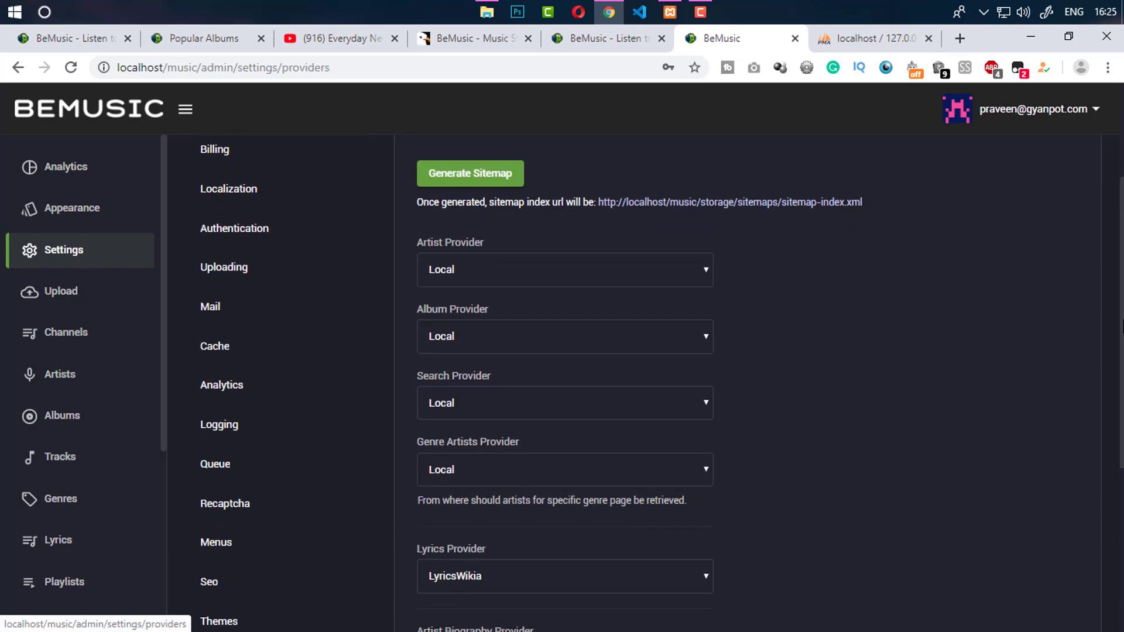
scroll(1115, 451, "down", 5)
scroll(606, 342, "up", 6)
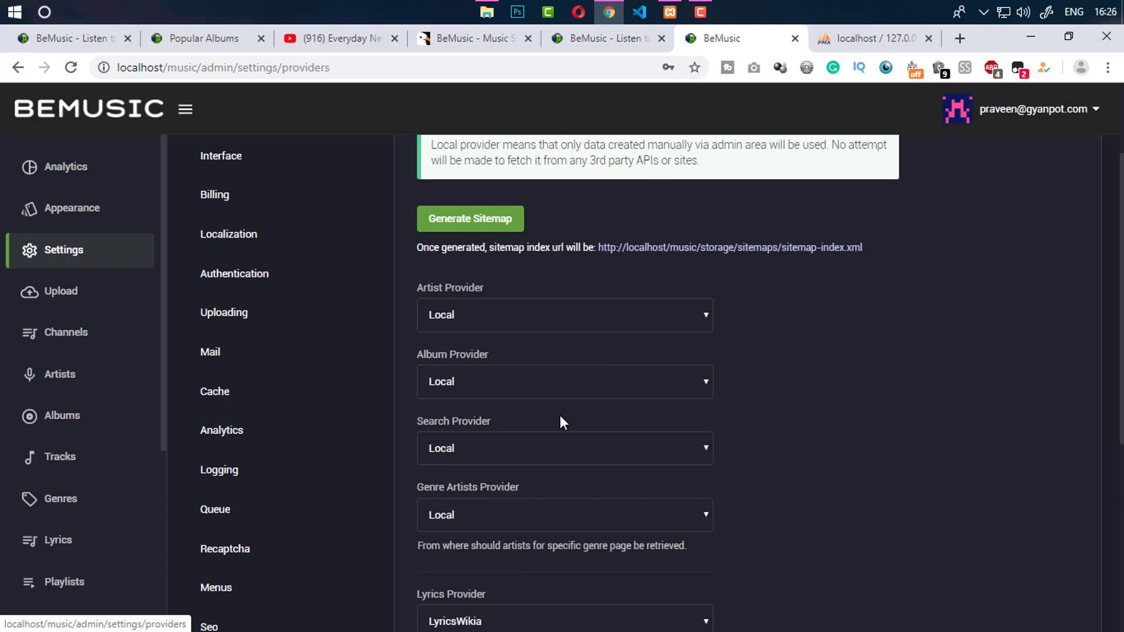
left_click(534, 319)
left_click(448, 338)
left_click(459, 384)
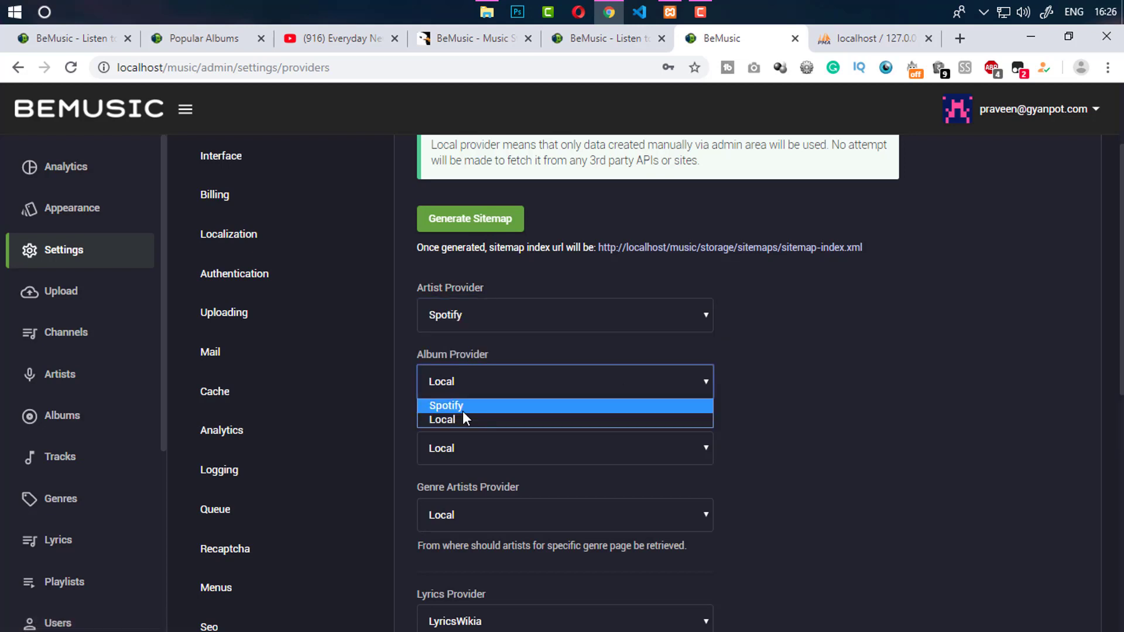
left_click(463, 407)
left_click(467, 457)
left_click(466, 473)
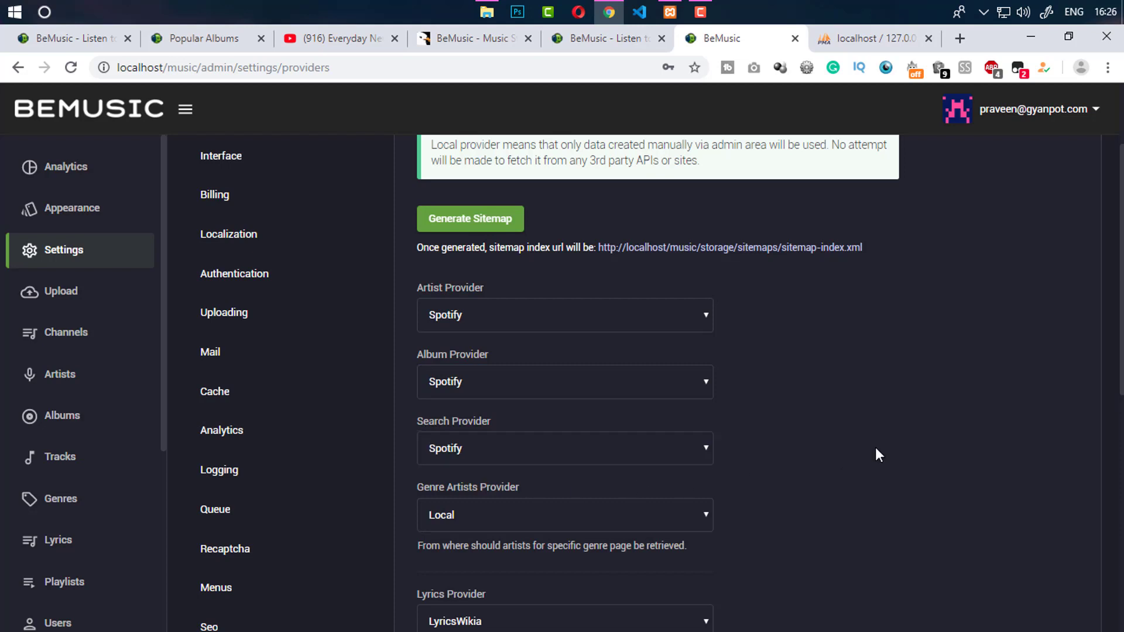
Set the genre artists provider to Last.Fm
scroll(1071, 402, "down", 2)
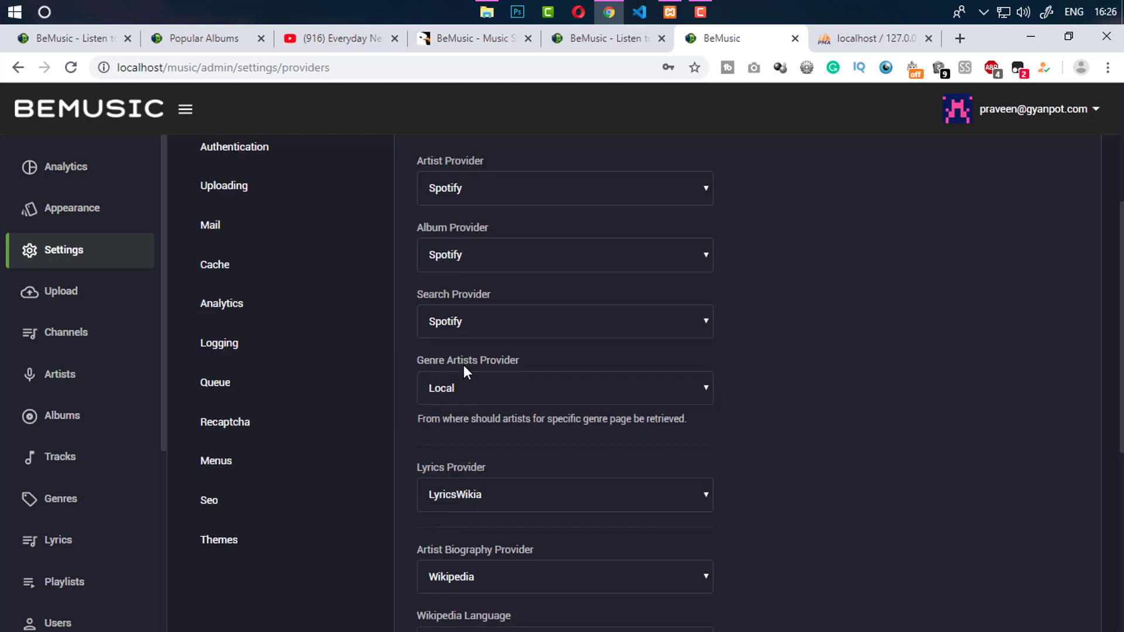
left_click(463, 386)
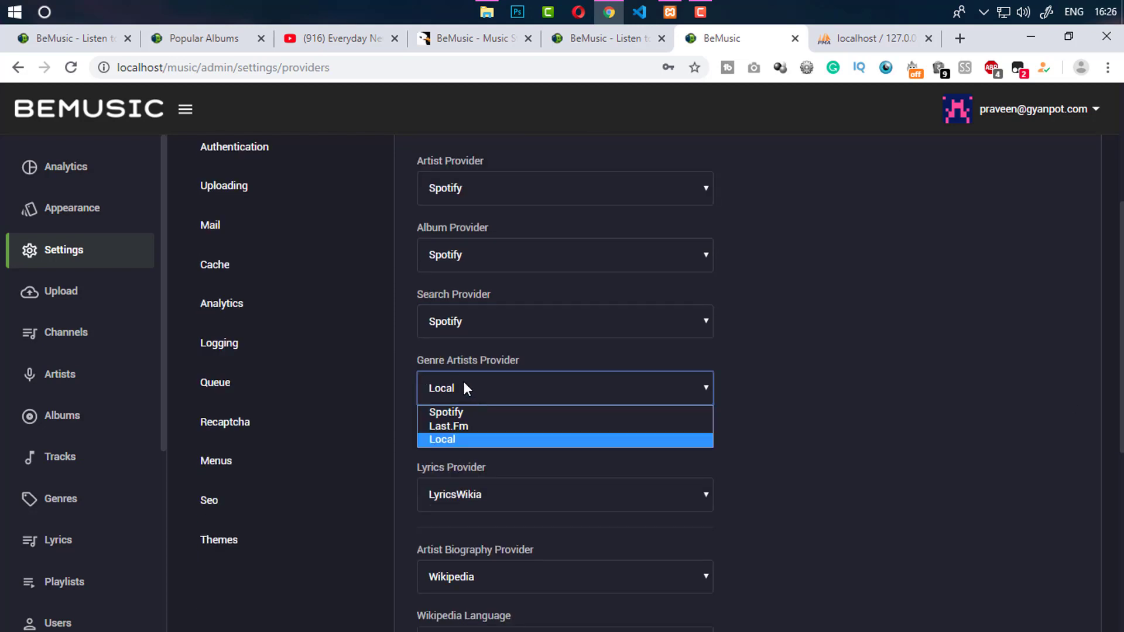
left_click(472, 429)
left_click(843, 420)
scroll(906, 415, "down", 4)
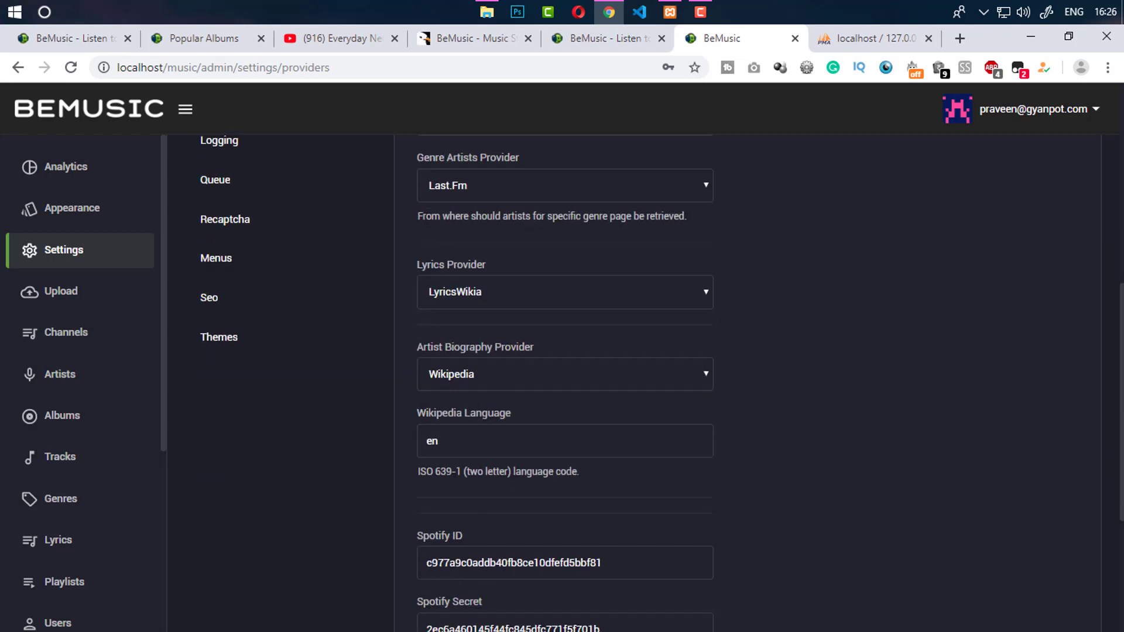
scroll(906, 415, "up", 5)
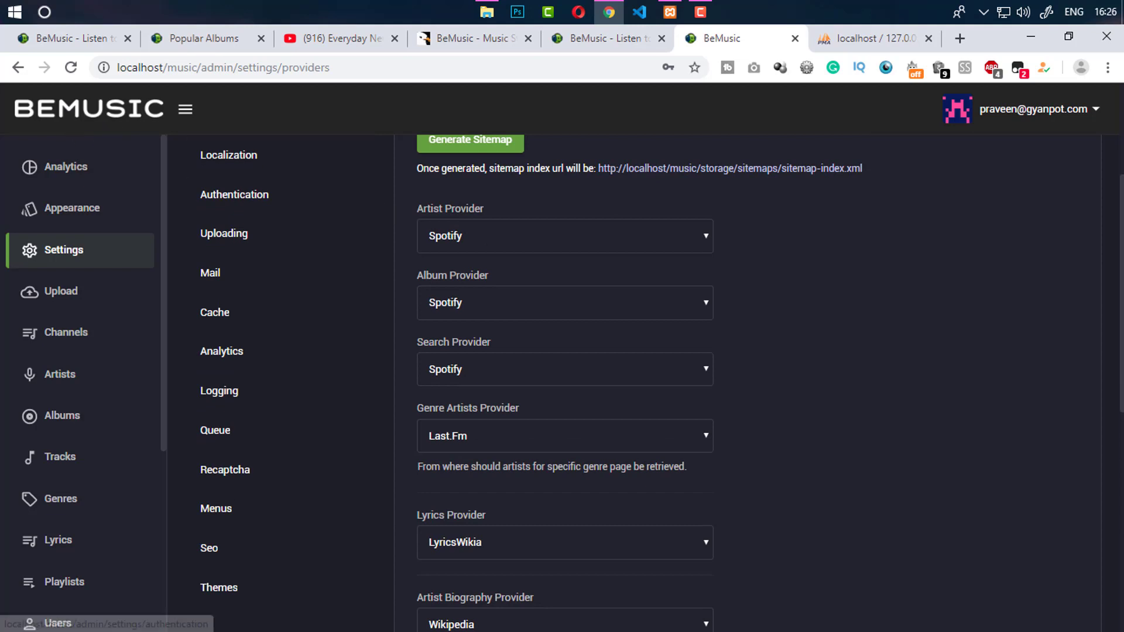
left_click_drag(1121, 299, 1119, 543)
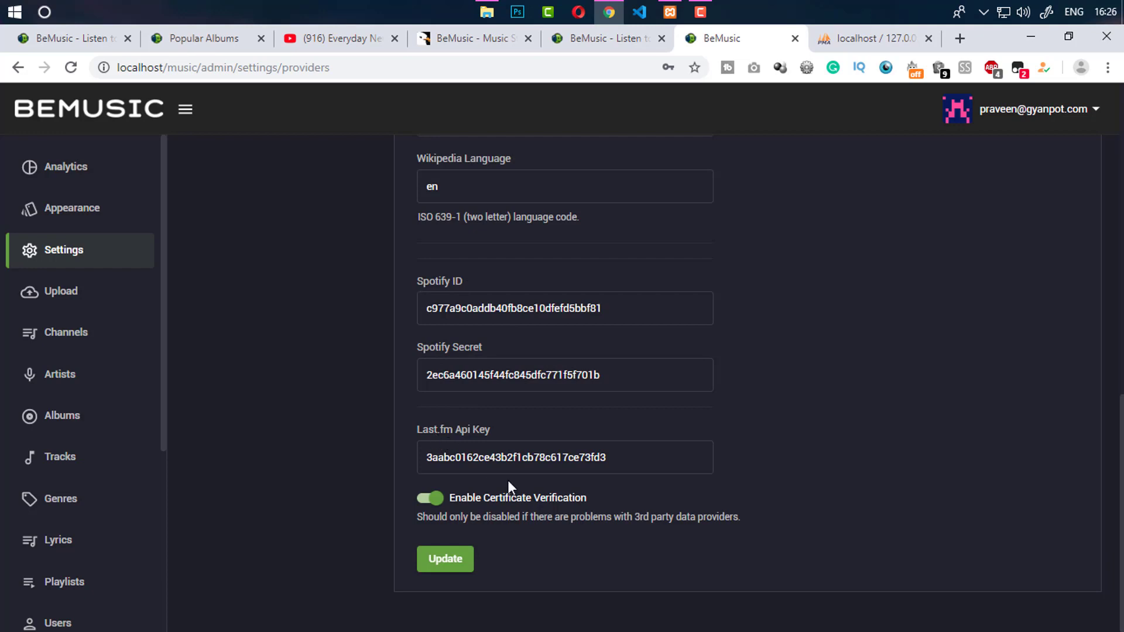
scroll(748, 369, "up", 5)
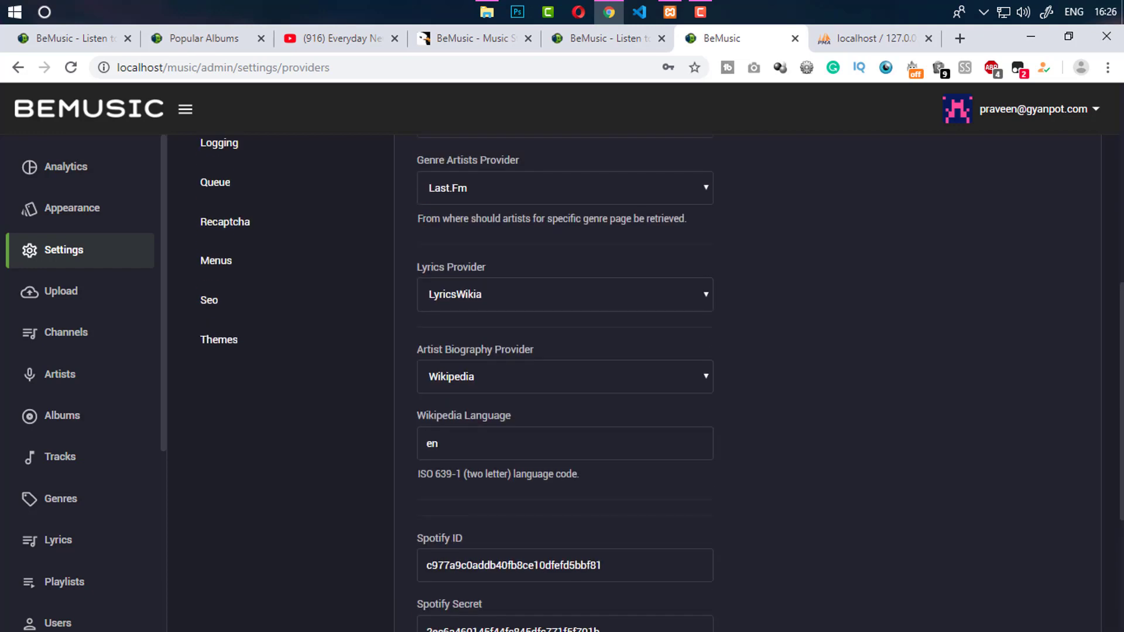
scroll(588, 513, "up", 1)
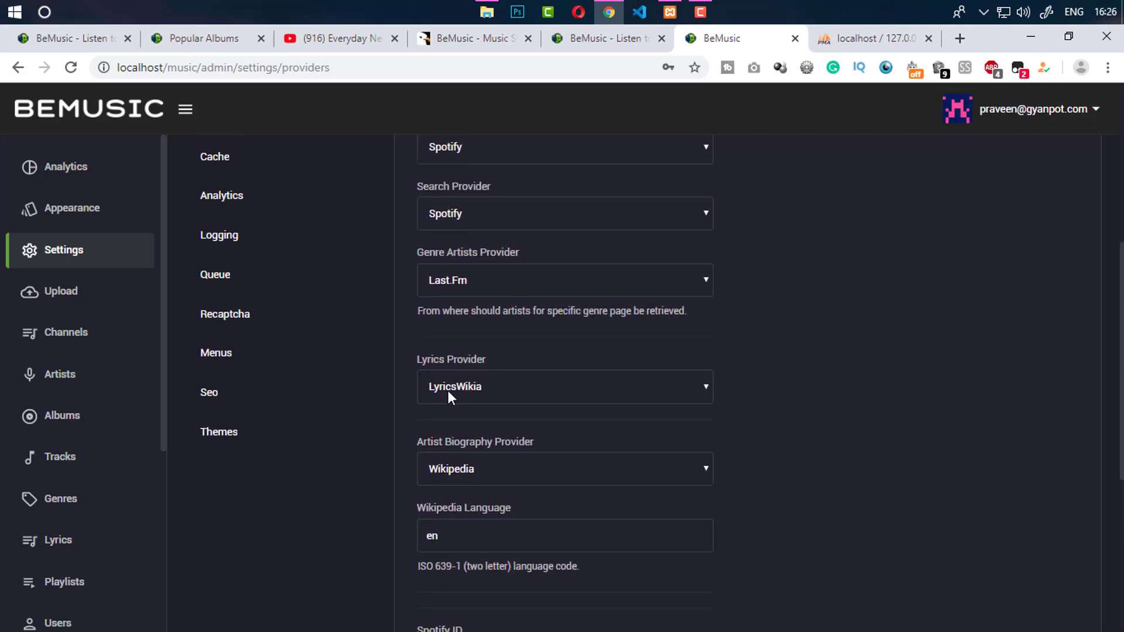
Try RapidApi as lyrics provider, then revert it to LyricsWikia
left_click_drag(418, 366, 474, 363)
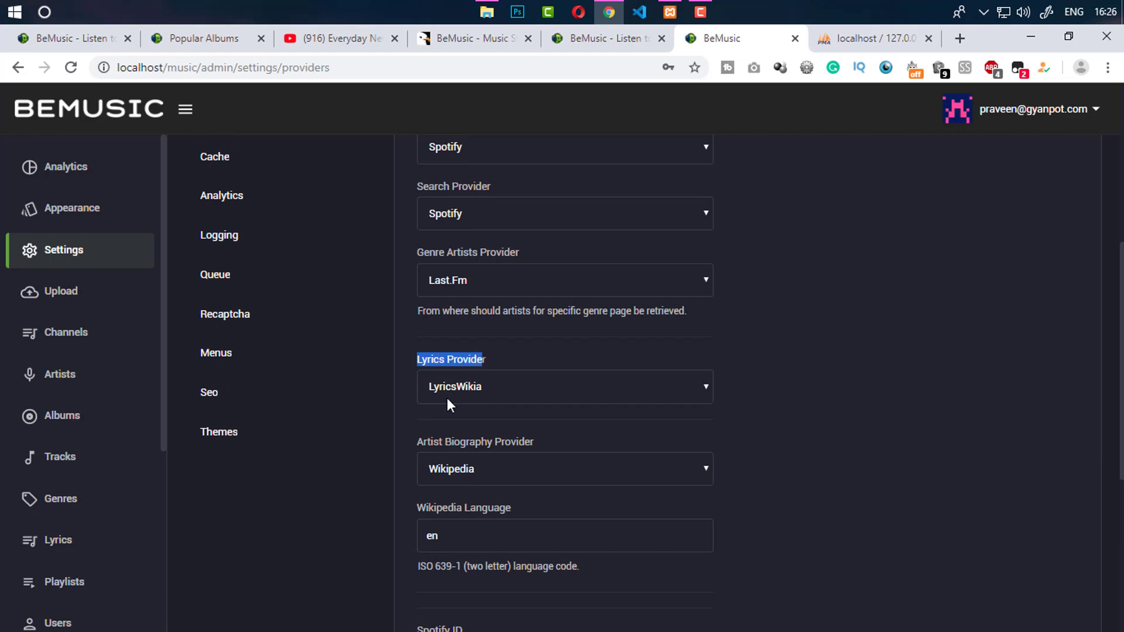
left_click(473, 399)
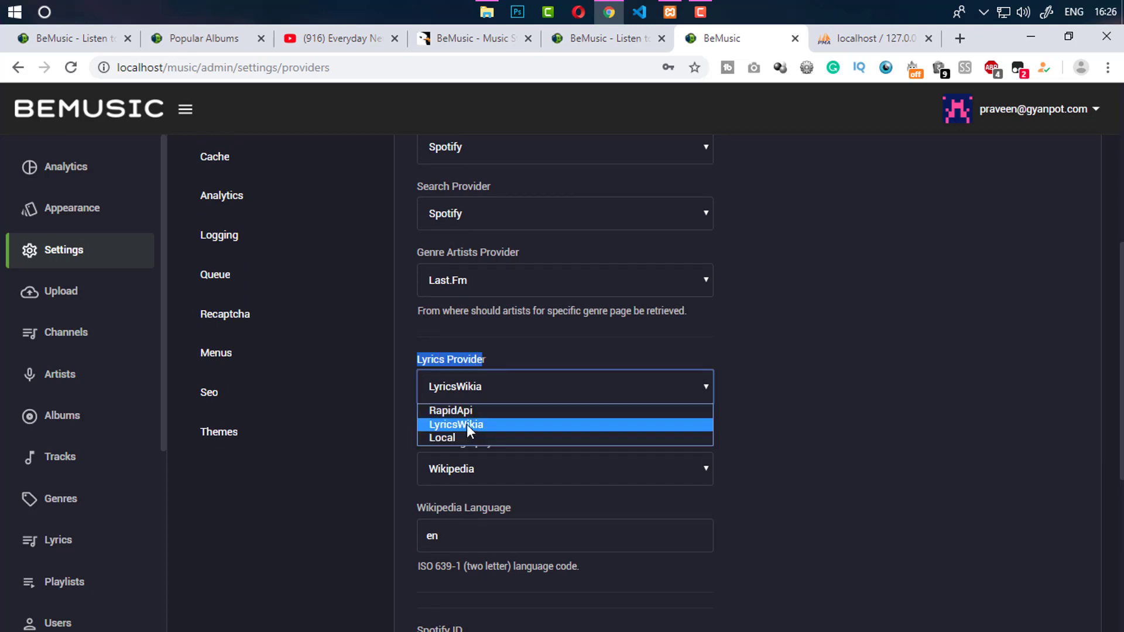
left_click(465, 411)
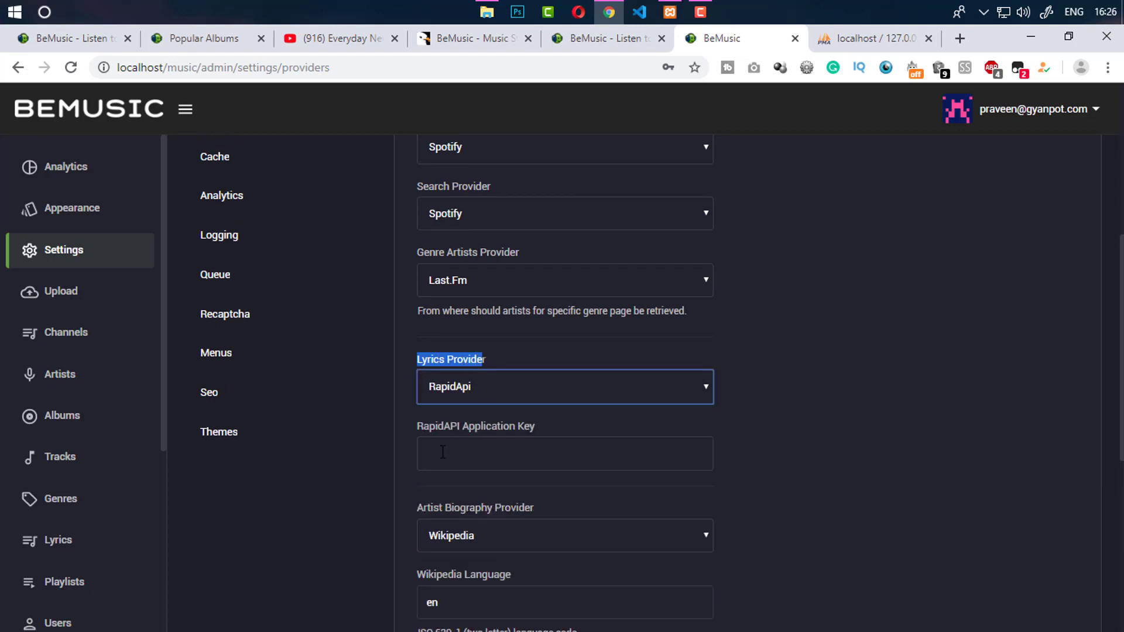
left_click(443, 452)
left_click(469, 387)
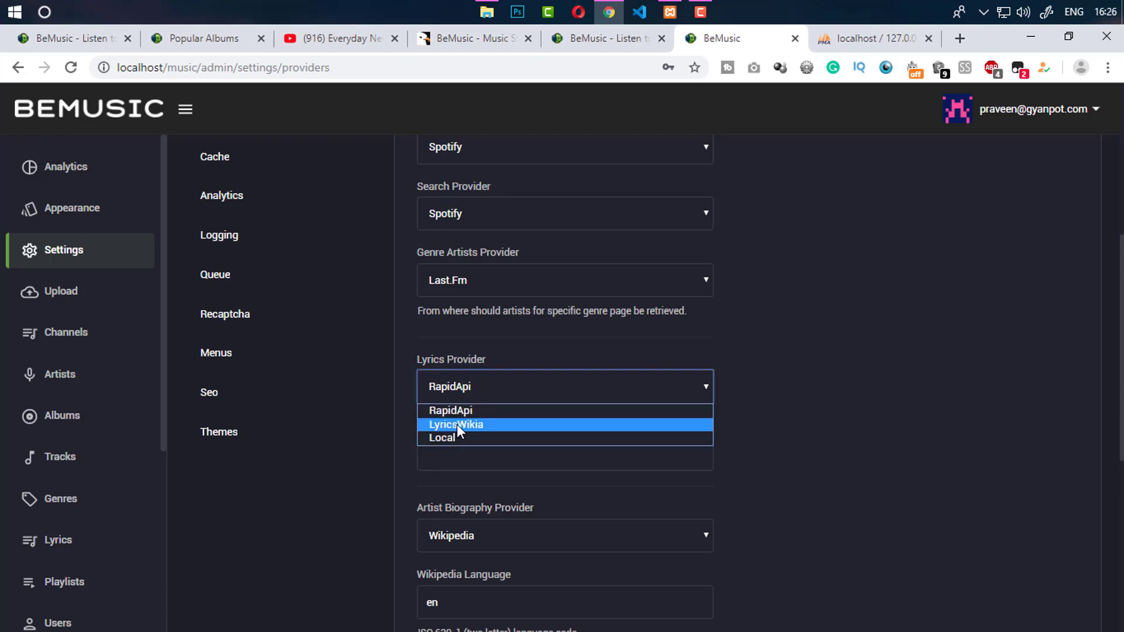
left_click(457, 424)
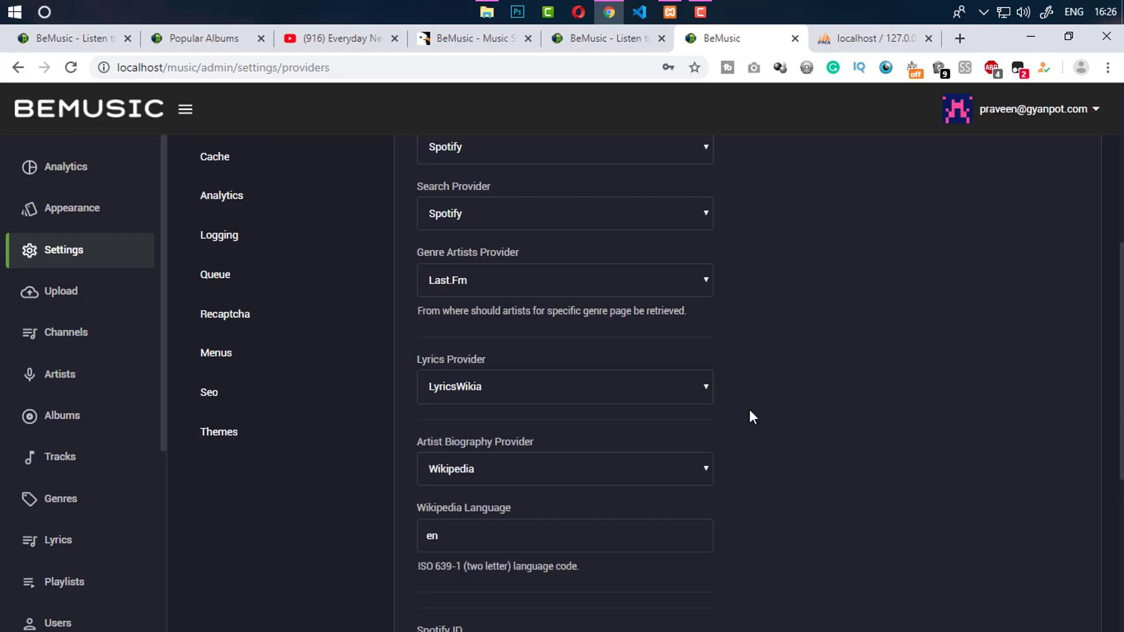
Keep Wikipedia as the artist biography provider and save the data provider settings
scroll(565, 381, "down", 3)
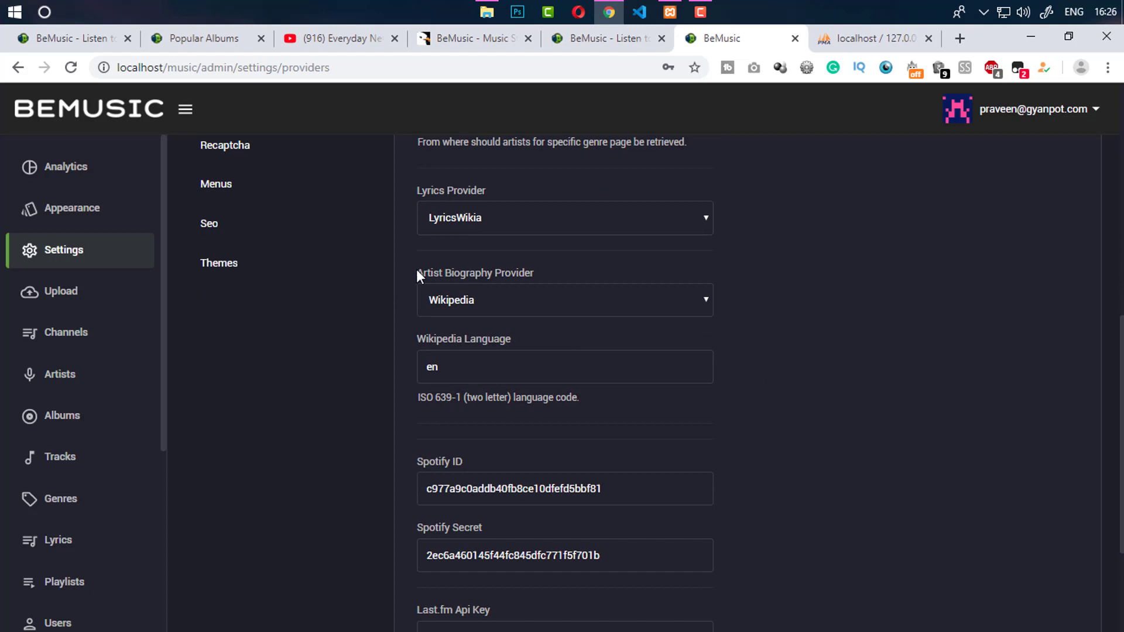
left_click(485, 306)
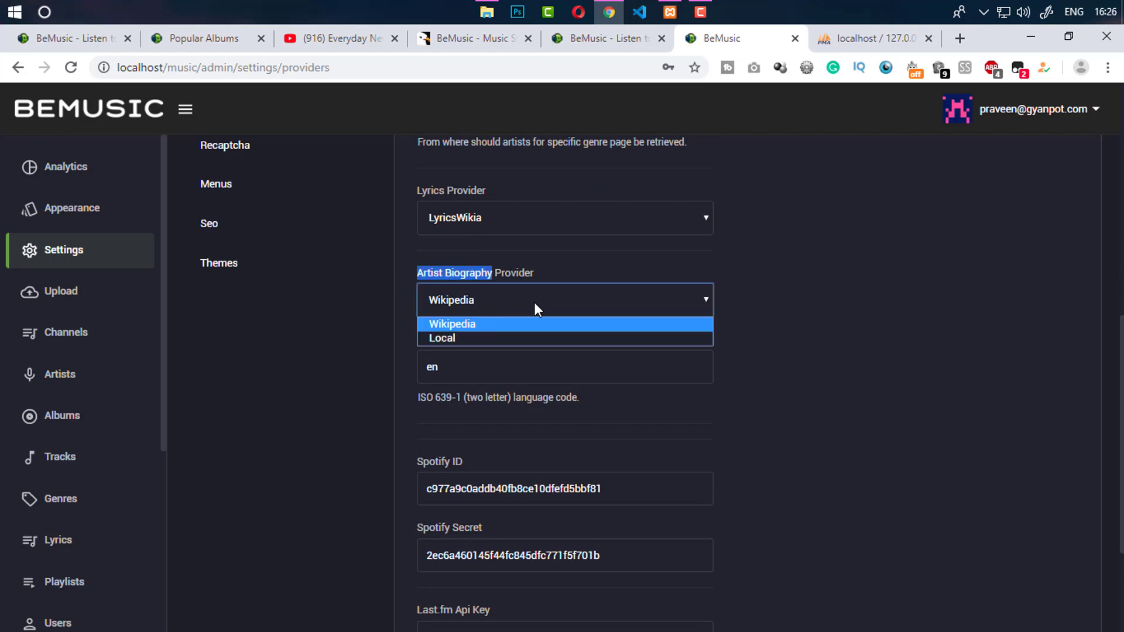
left_click(498, 324)
left_click(721, 322)
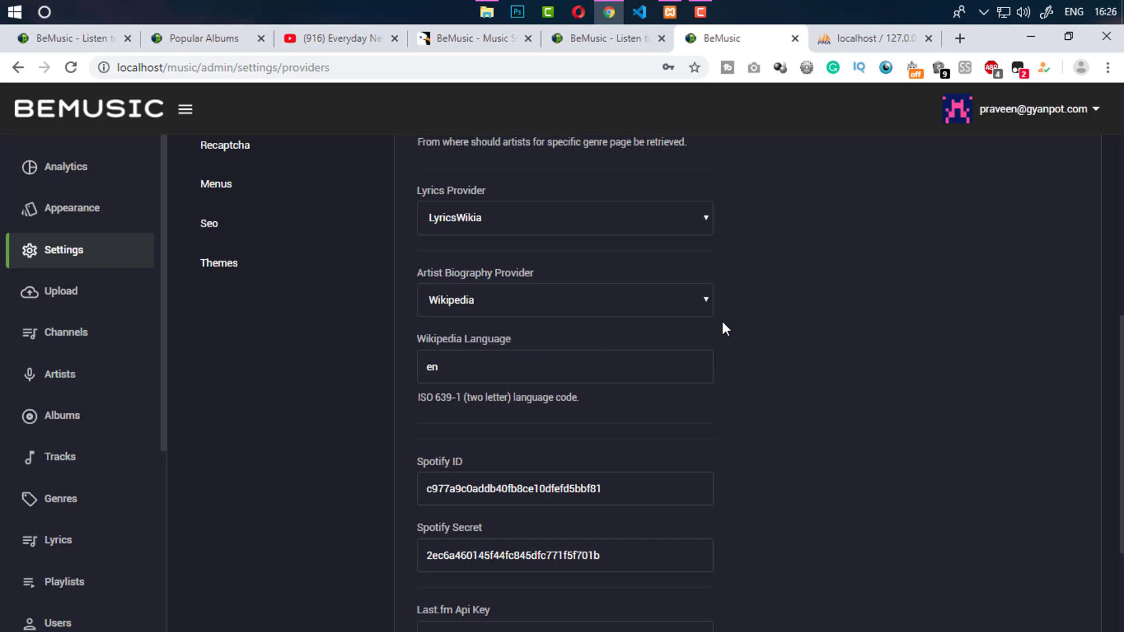
scroll(663, 383, "down", 2)
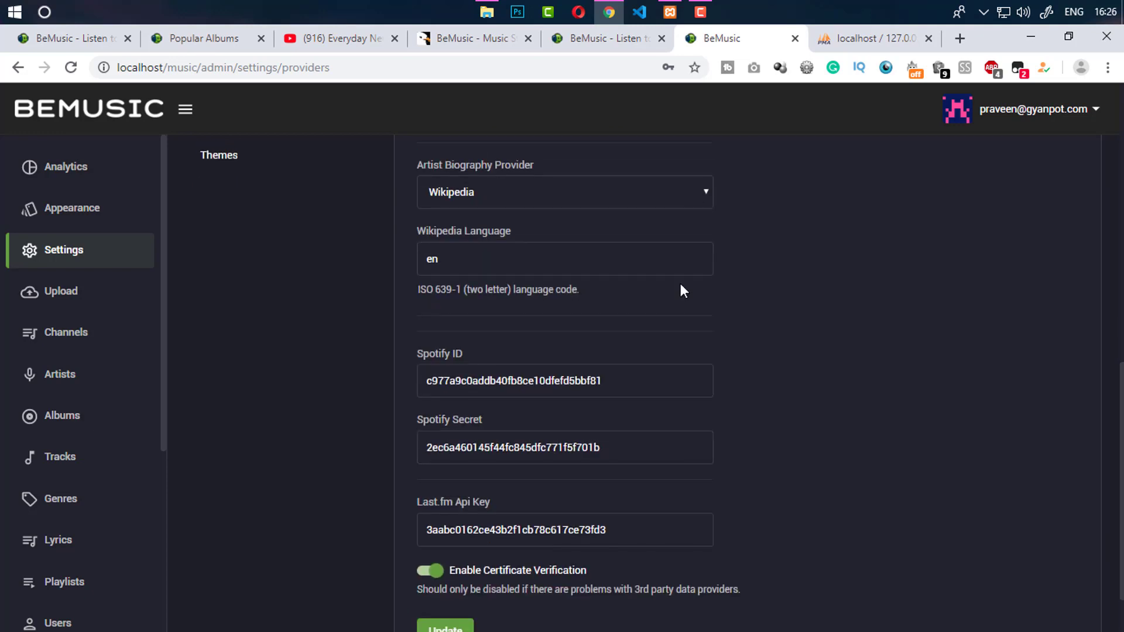
scroll(1106, 565, "down", 2)
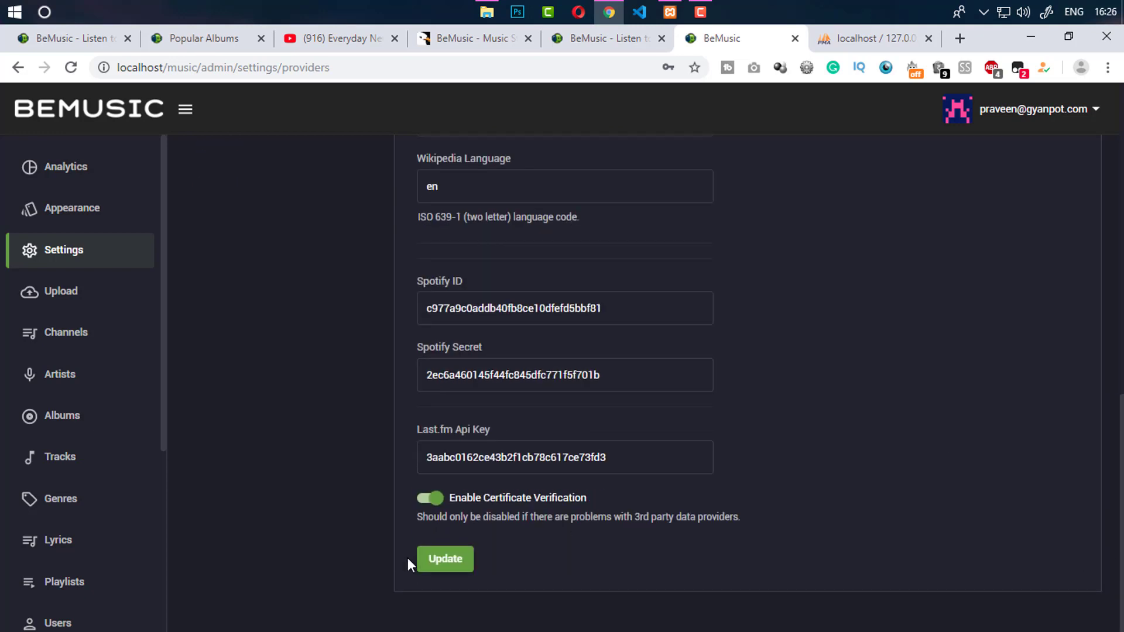
left_click(438, 561)
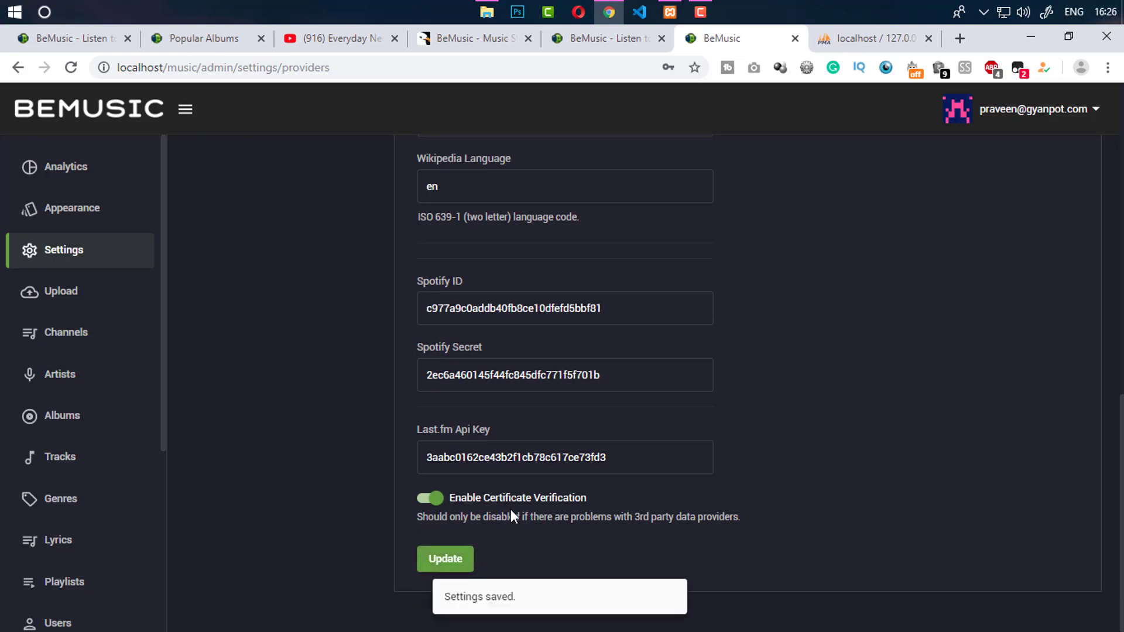
Read the certificate verification note, then go to the Player settings page
left_click_drag(470, 516, 564, 534)
left_click(860, 479)
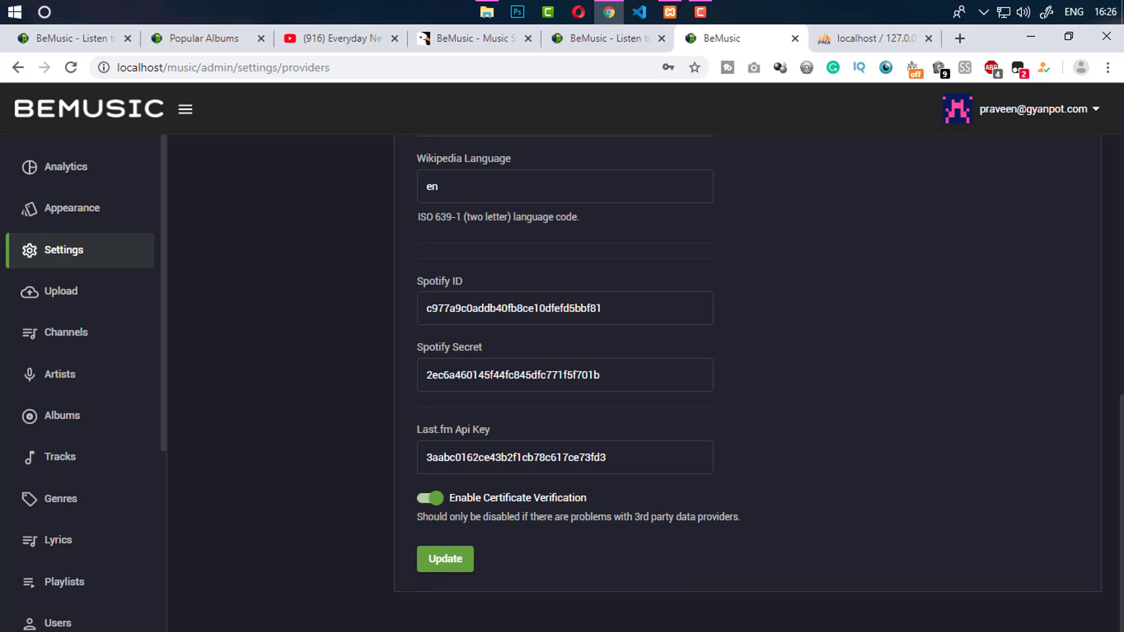
scroll(580, 291, "up", 10)
scroll(477, 364, "up", 3)
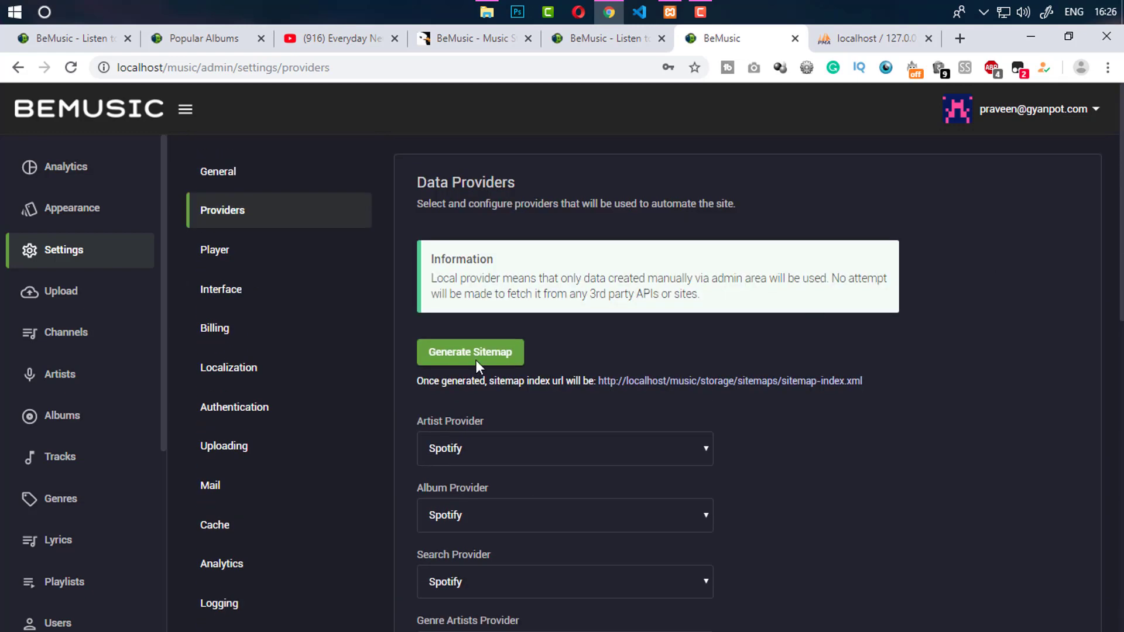
left_click(214, 252)
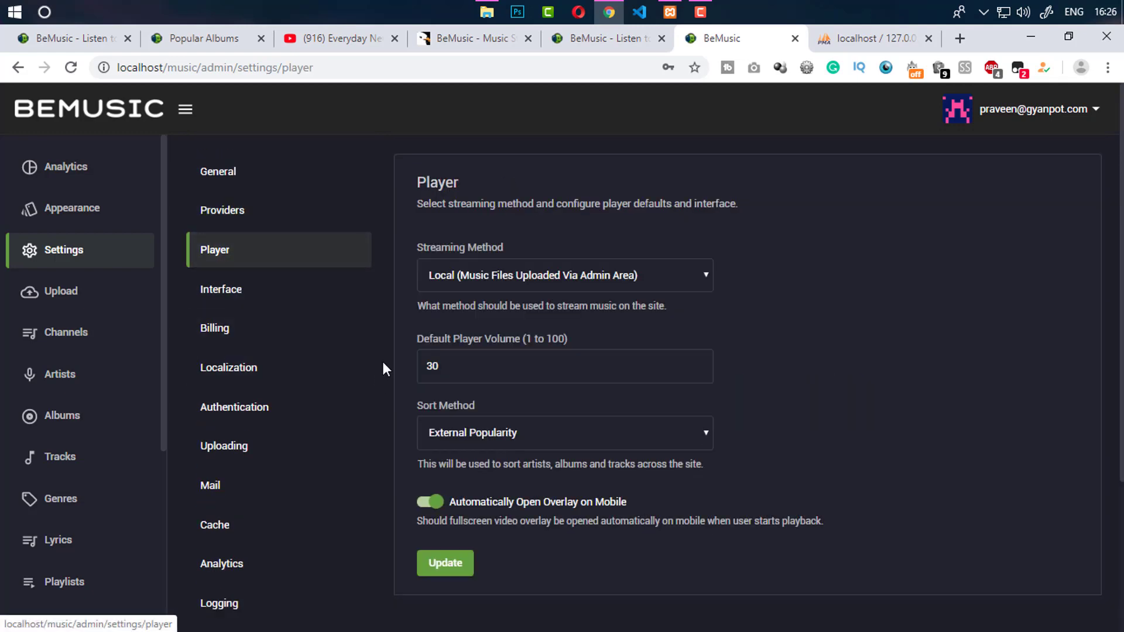
Show the Streaming Method options: Youtube, Soundcloud or local files
left_click_drag(423, 245, 497, 244)
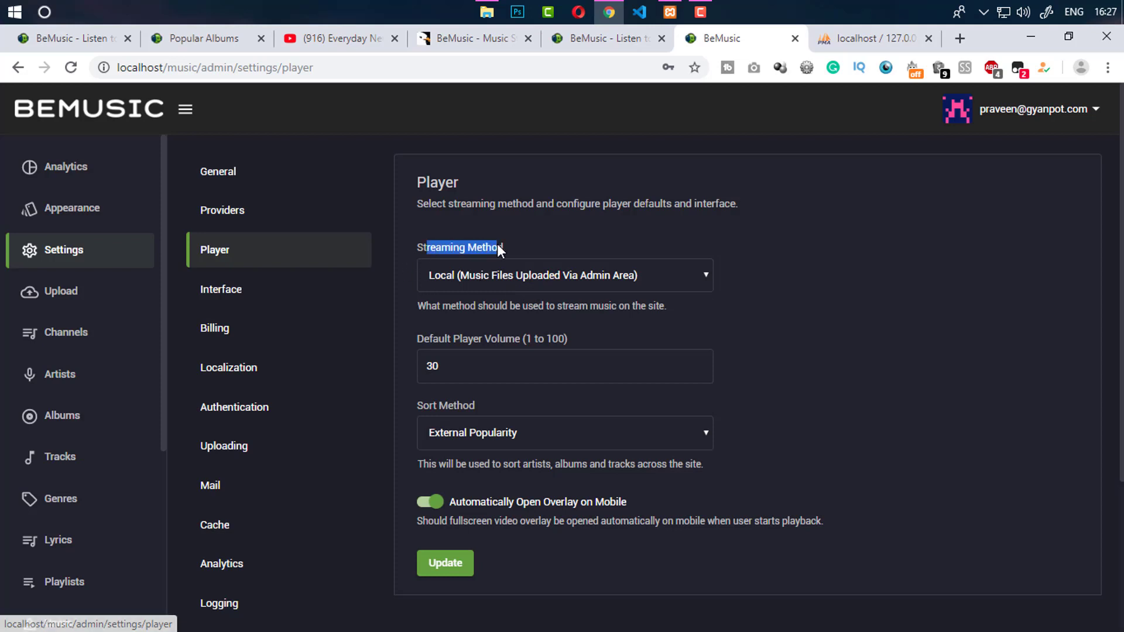
left_click(522, 270)
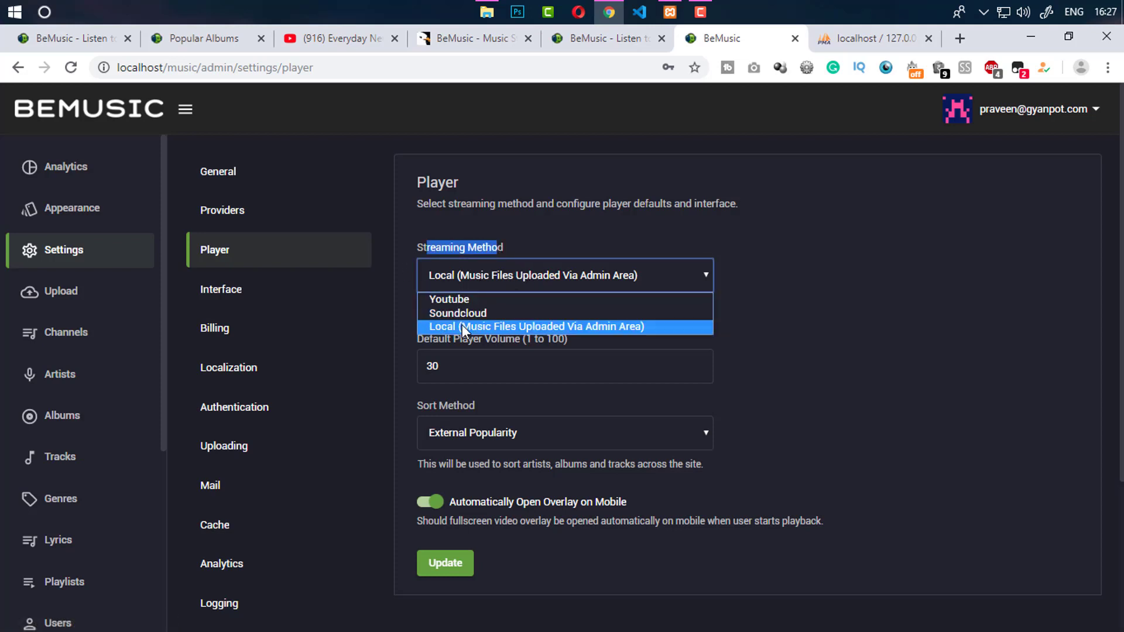
left_click(111, 38)
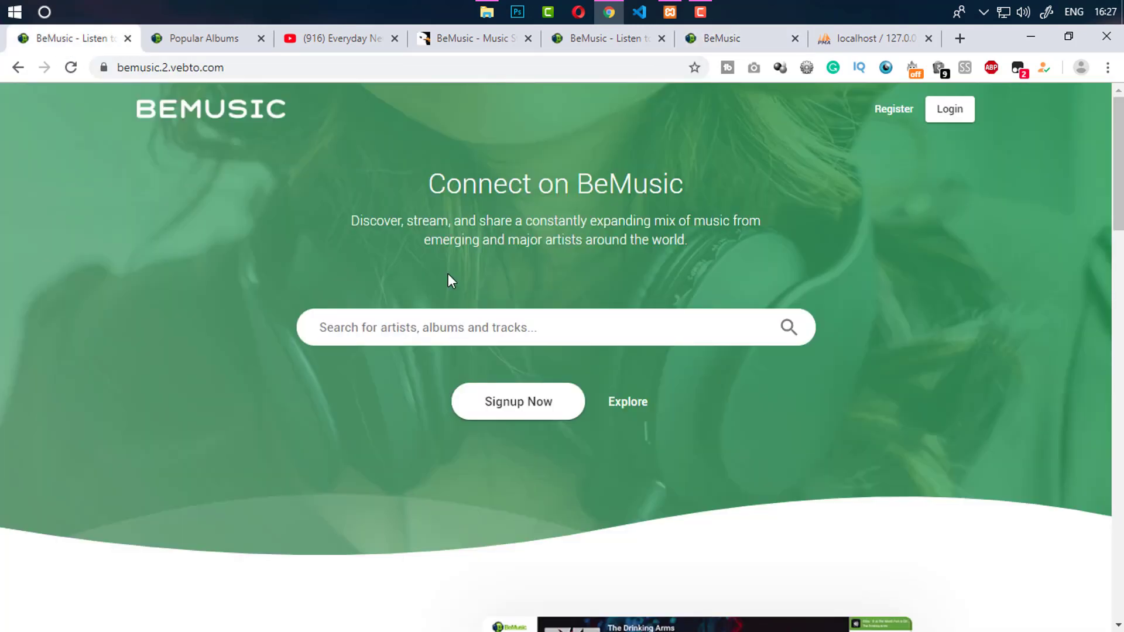
scroll(449, 275, "down", 10)
scroll(640, 292, "up", 2)
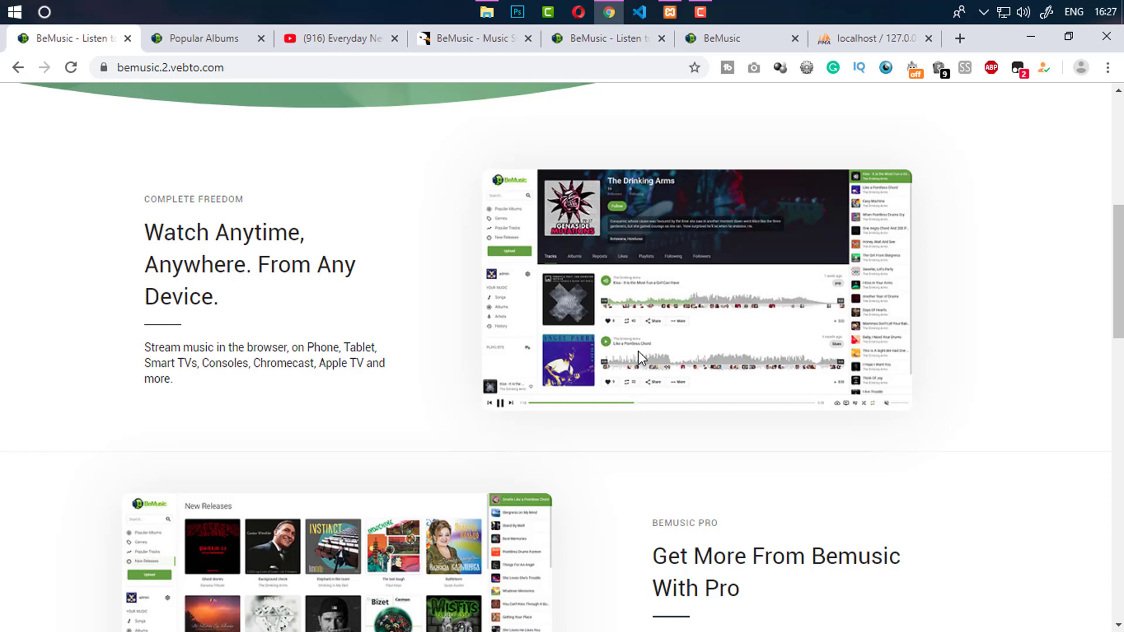
left_click(219, 42)
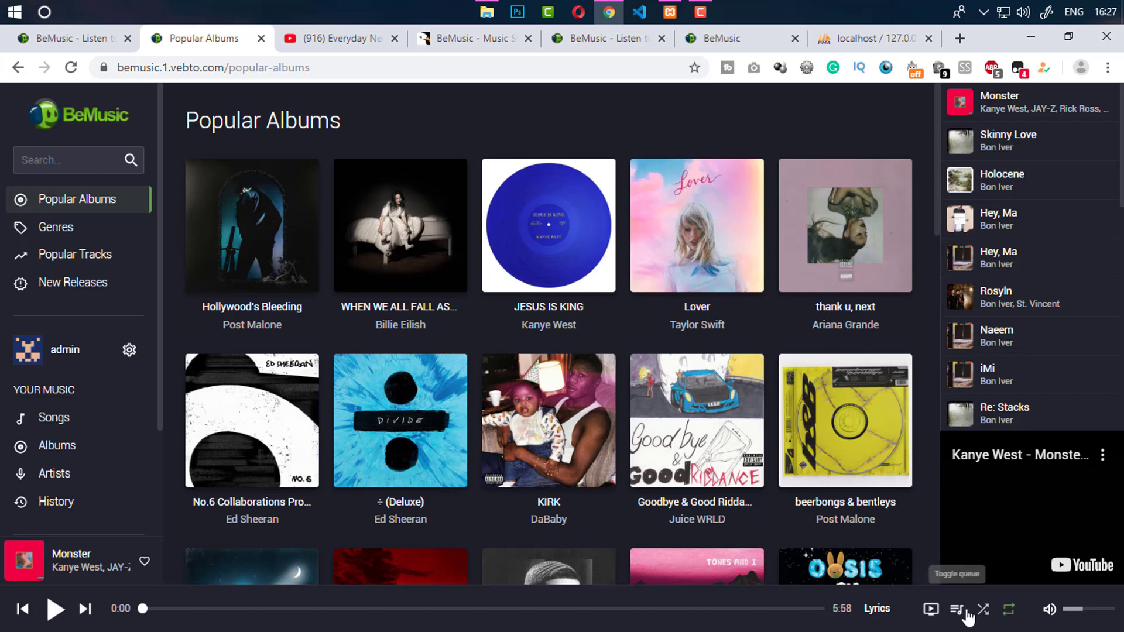
left_click(945, 611)
left_click(930, 611)
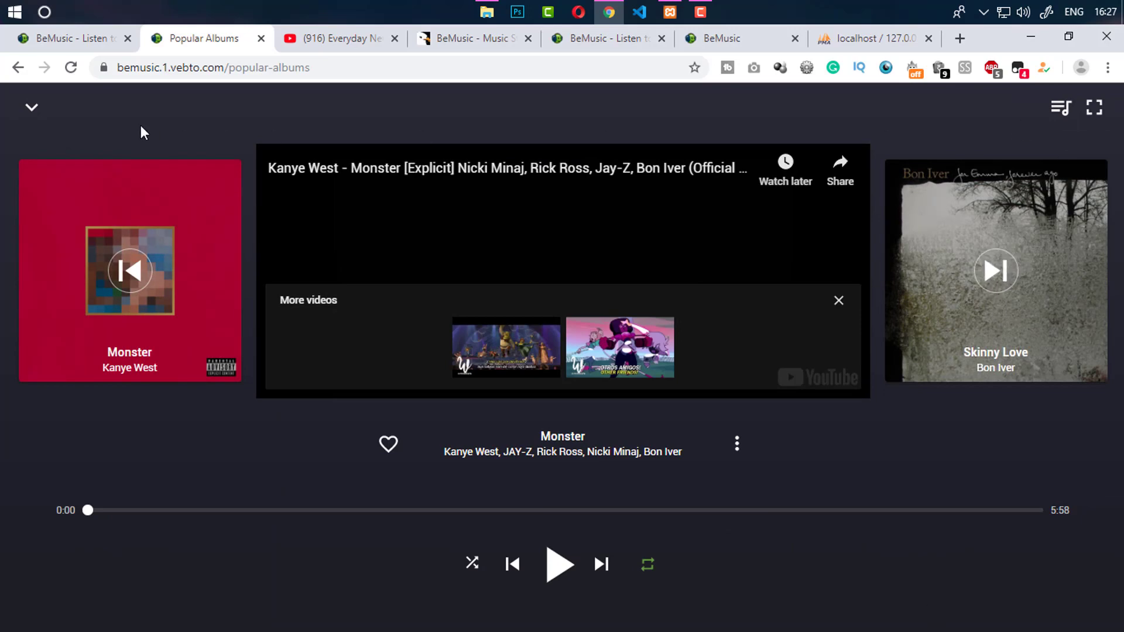
left_click(31, 109)
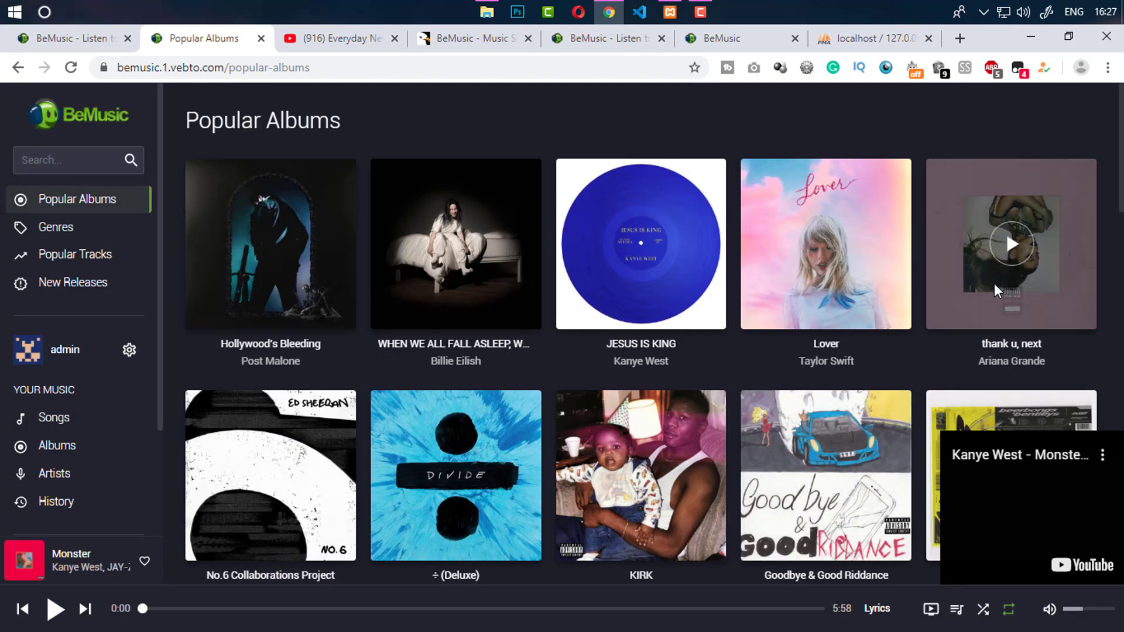
left_click(1009, 610)
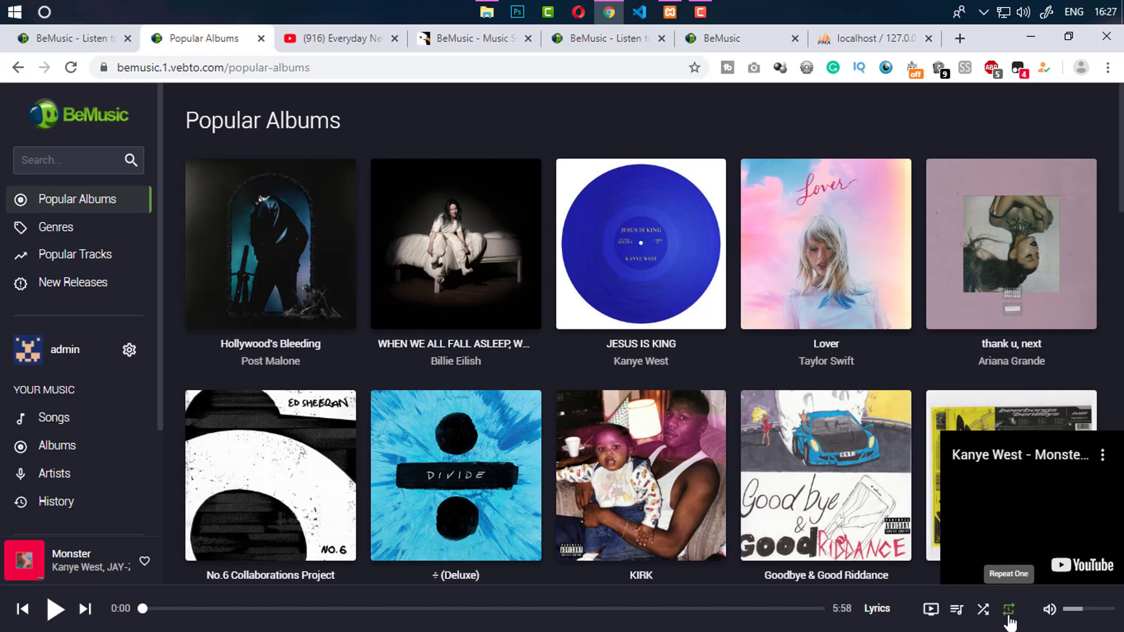
left_click(1009, 610)
left_click(957, 610)
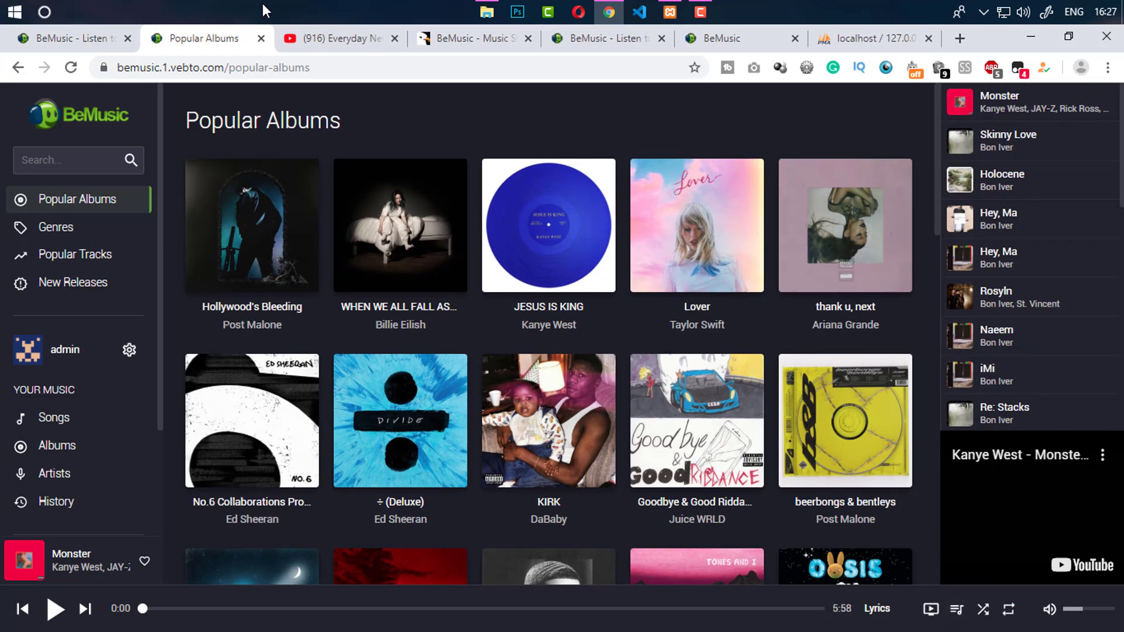
left_click(726, 38)
left_click(447, 278)
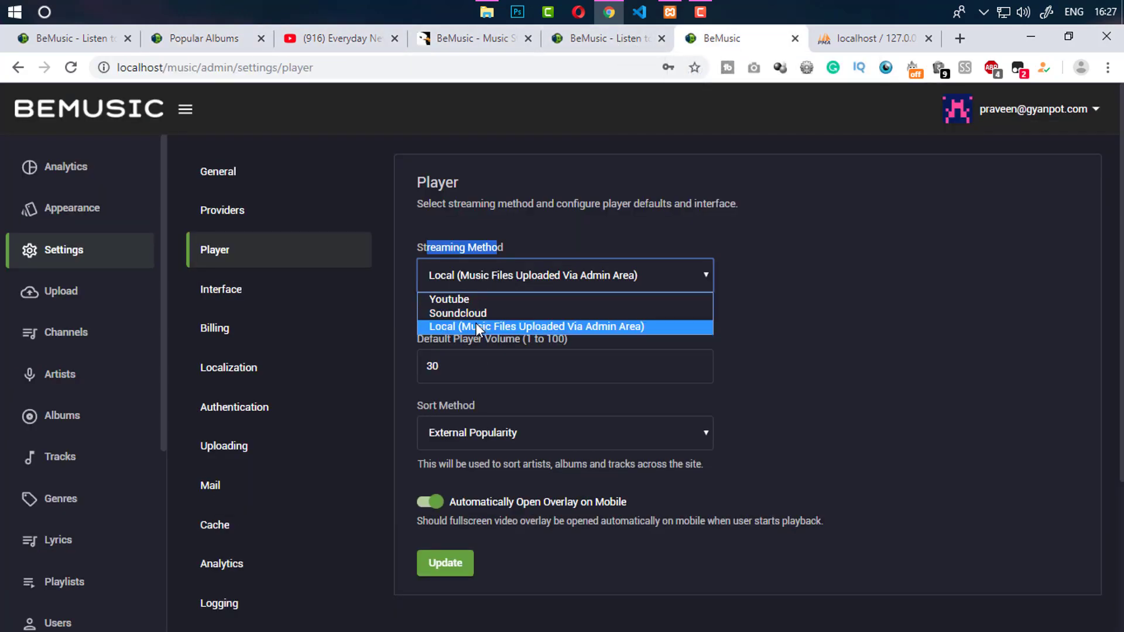
Choose Youtube as the streaming method and check the local home page
left_click(603, 38)
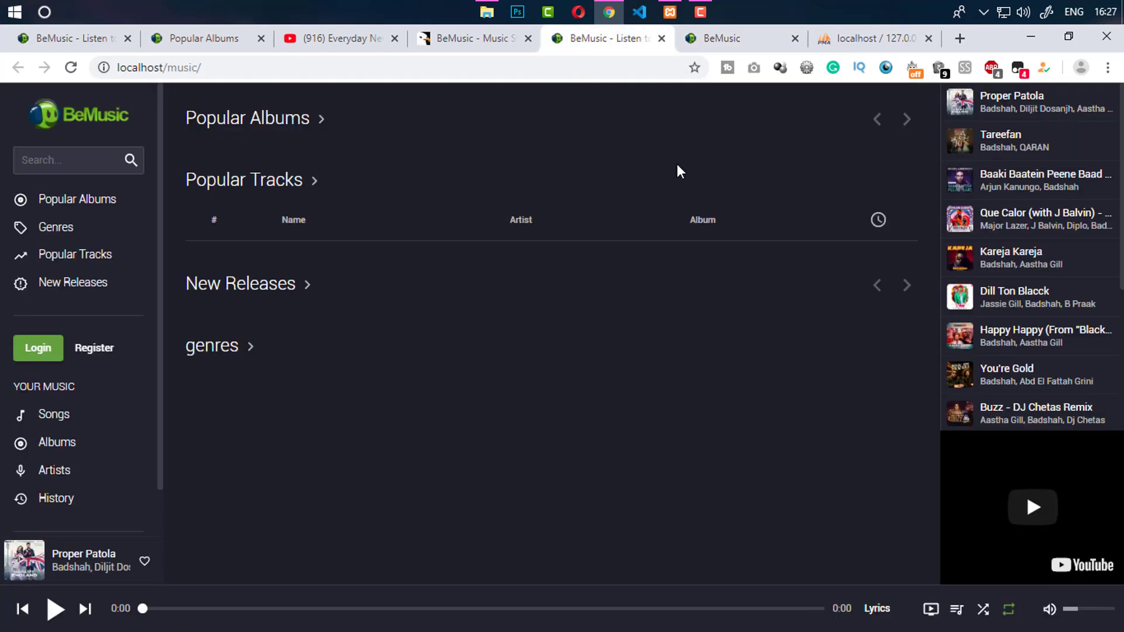
left_click(726, 38)
left_click_drag(427, 247, 498, 247)
left_click(530, 277)
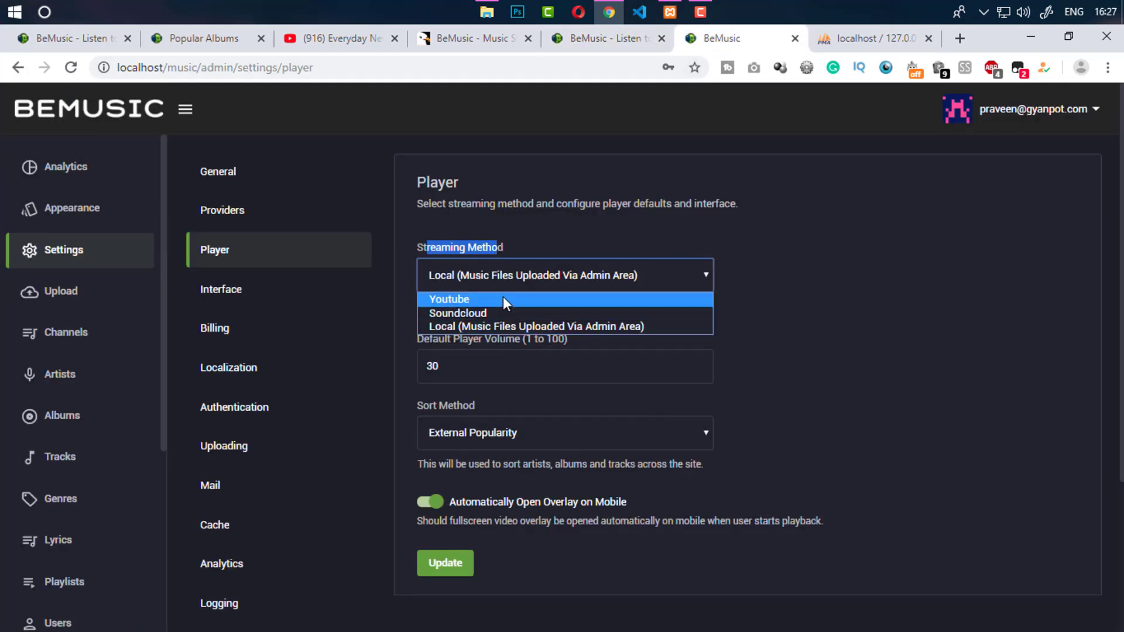
left_click(504, 298)
left_click(858, 322)
left_click(603, 38)
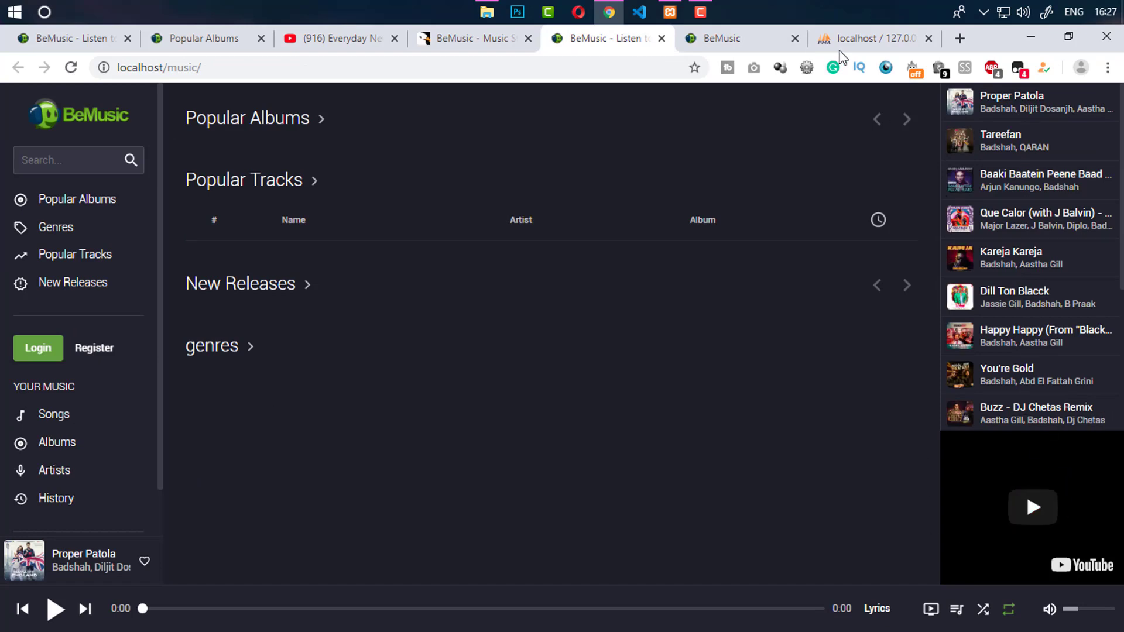
left_click(699, 38)
Try Soundcloud as the streaming method and select its API key
left_click(477, 270)
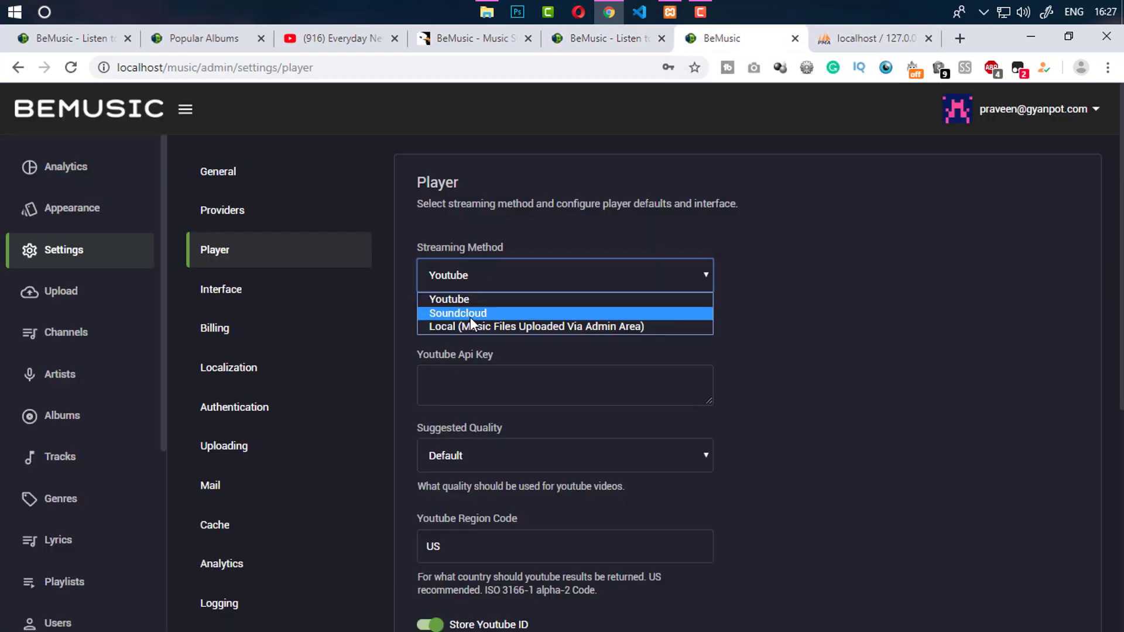
left_click(470, 317)
left_click_drag(631, 366, 403, 365)
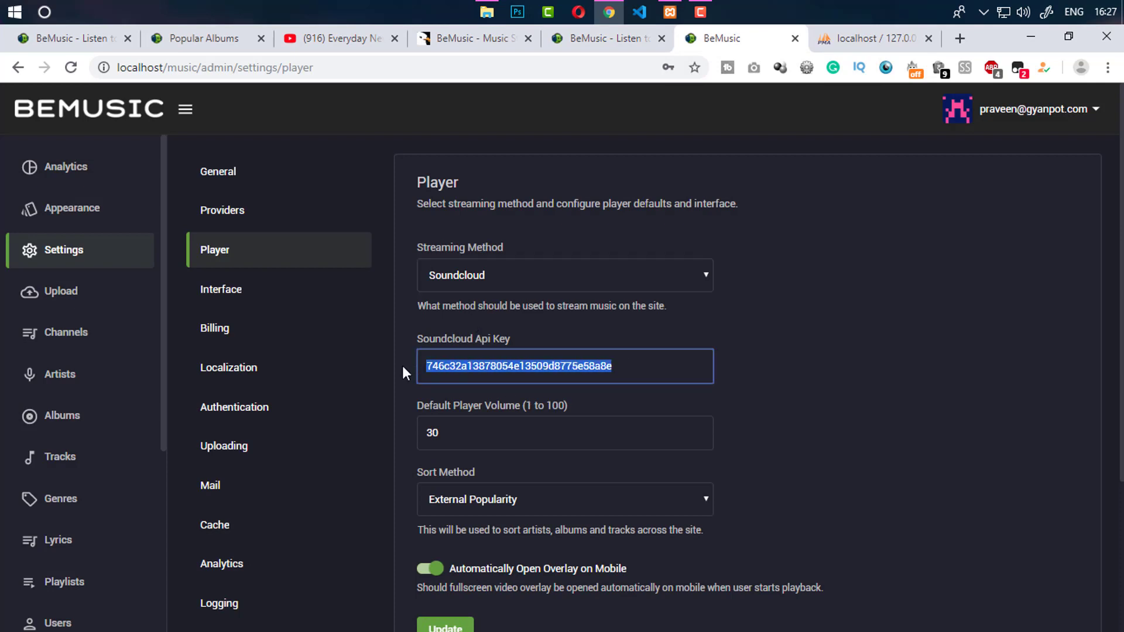
left_click(436, 338)
left_click(639, 41)
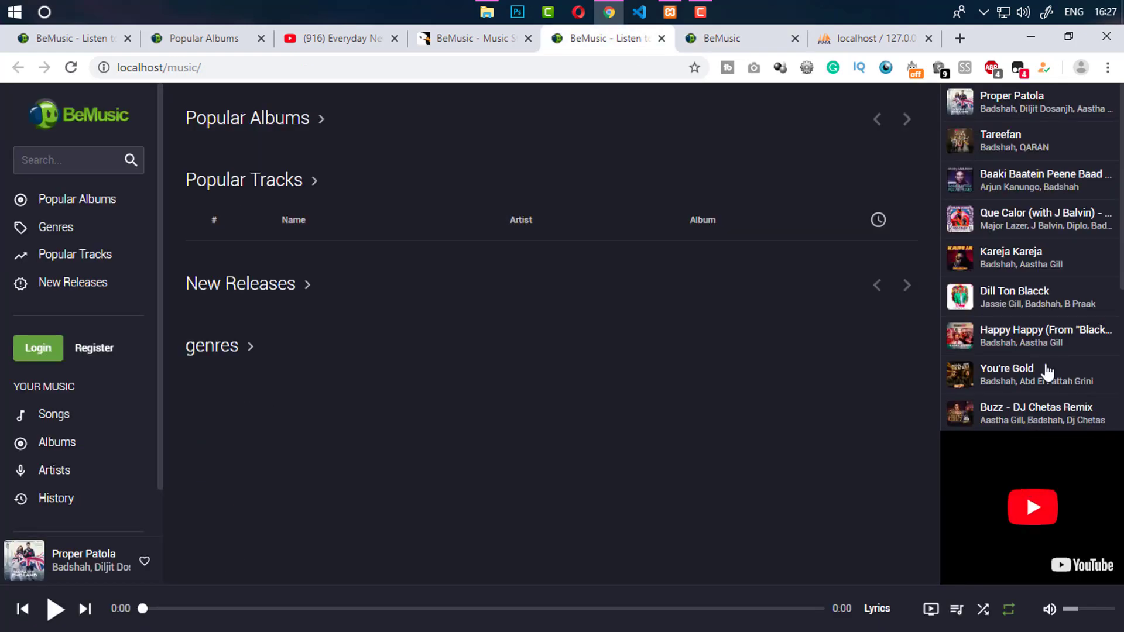
left_click(702, 39)
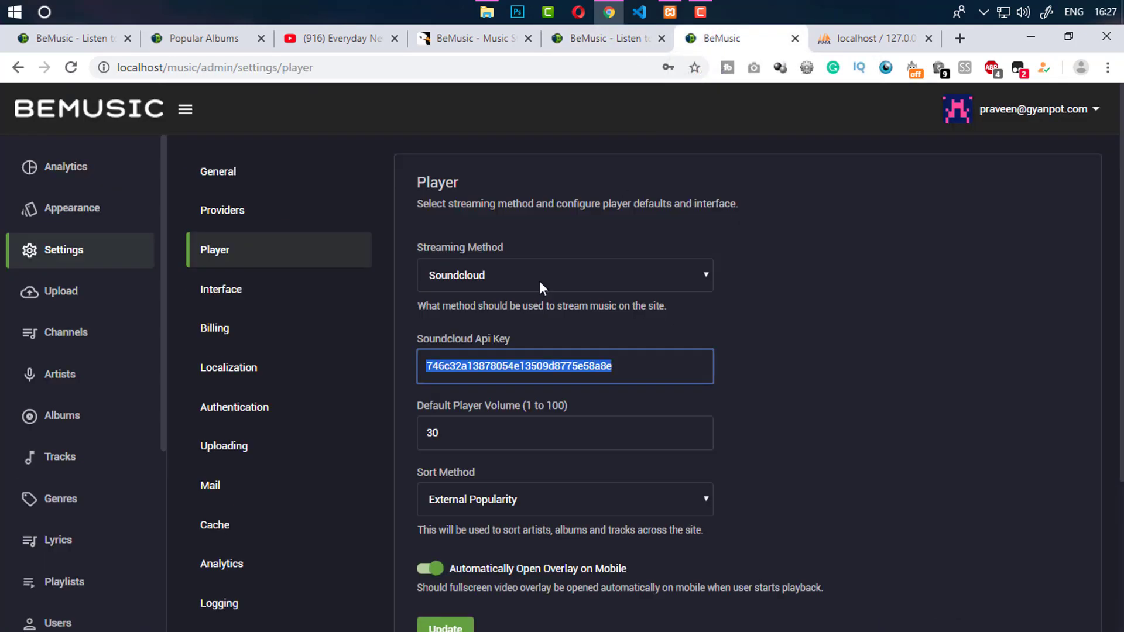
Switch streaming back to Youtube, focus the empty Youtube API key, and open a new tab
left_click(499, 278)
left_click(501, 296)
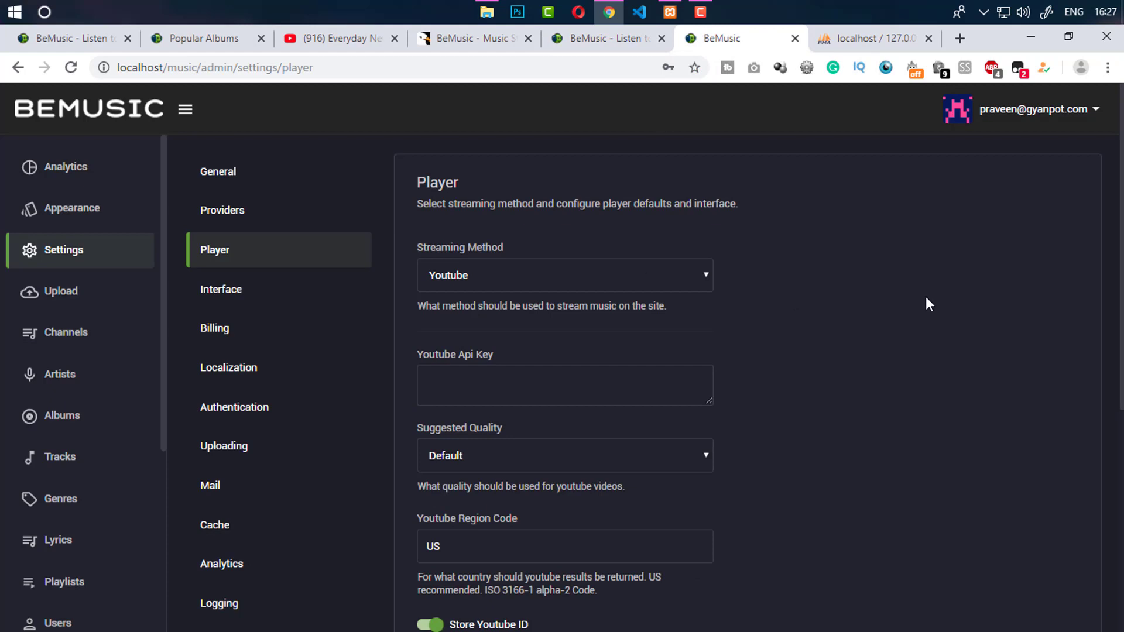
scroll(926, 300, "down", 4)
left_click(462, 174)
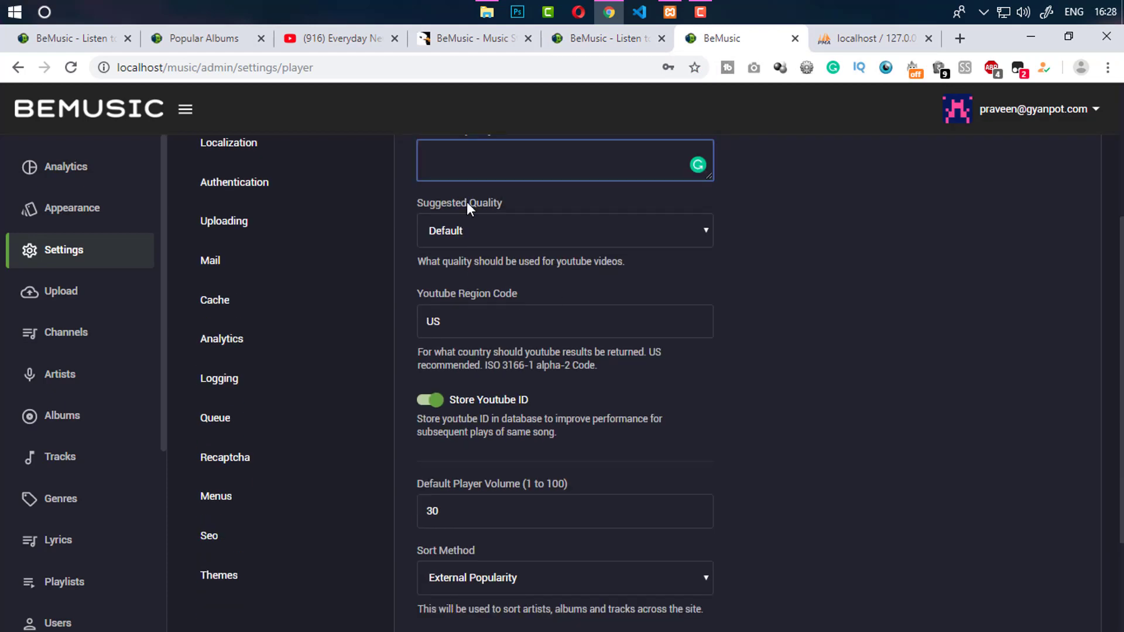
left_click(960, 38)
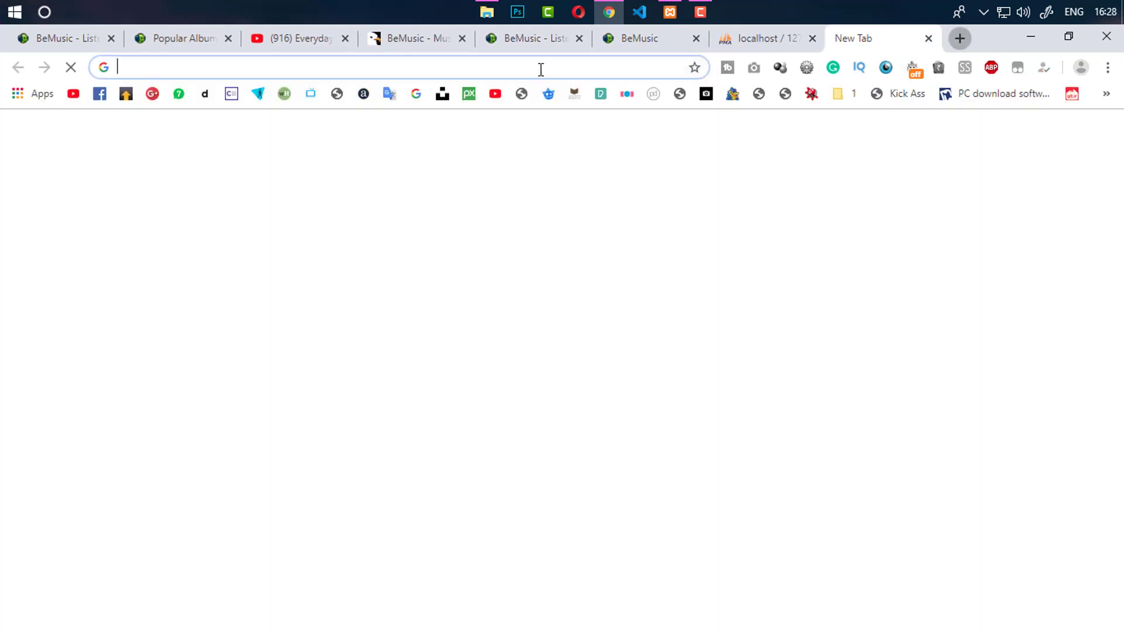
Open the Google API Console and close the phpMyAdmin tab
type("con")
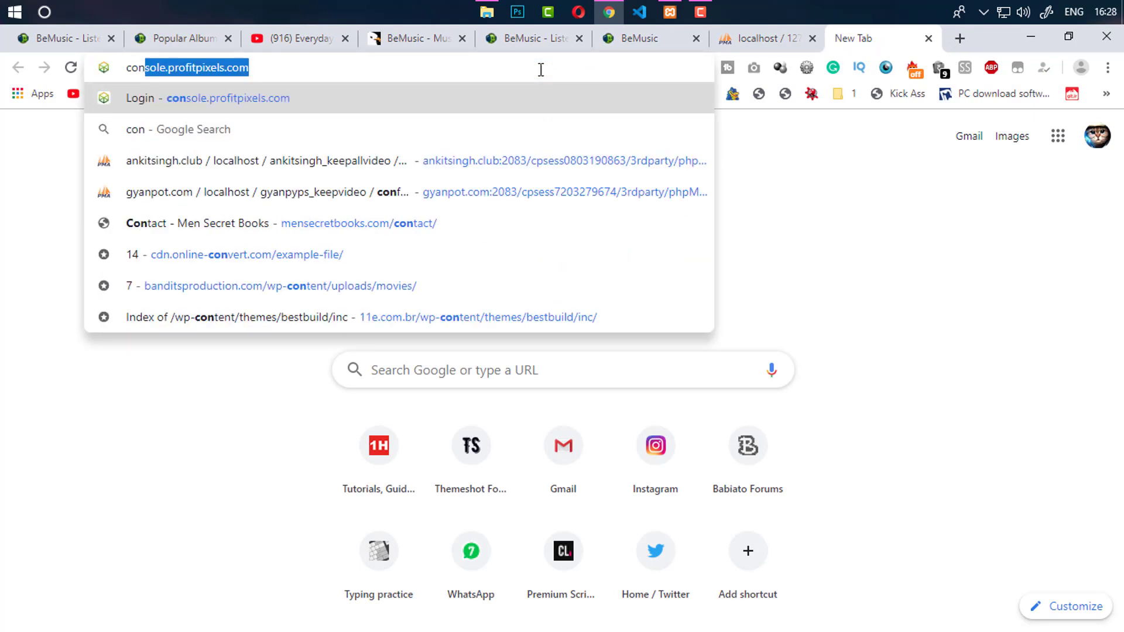
type("sole")
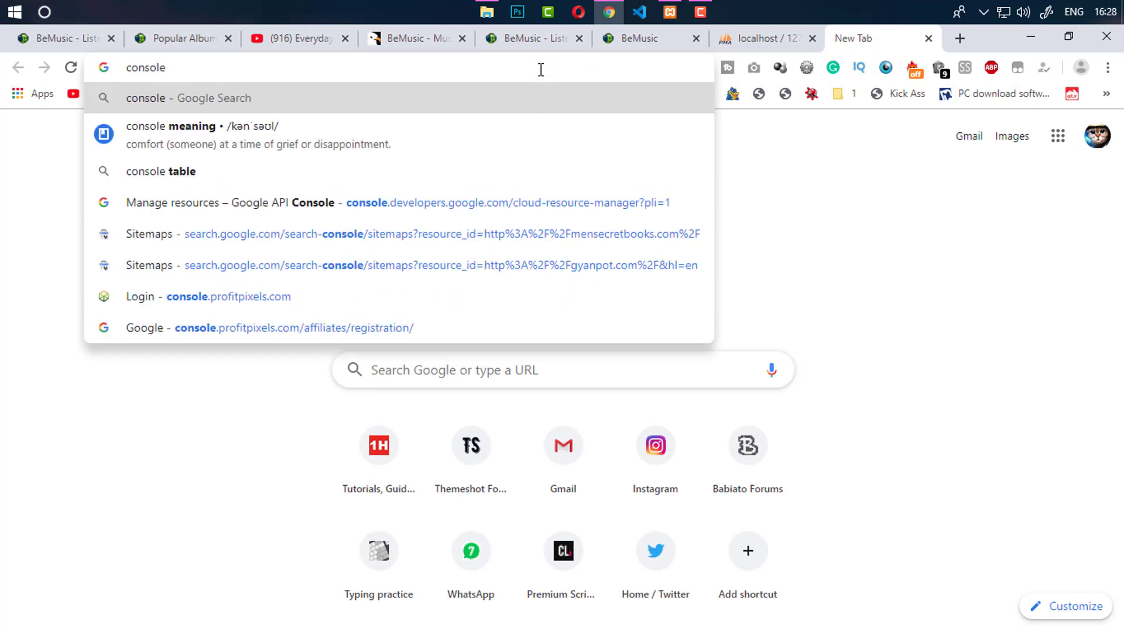
key("Down")
key("Down")
key("Down")
key("Return")
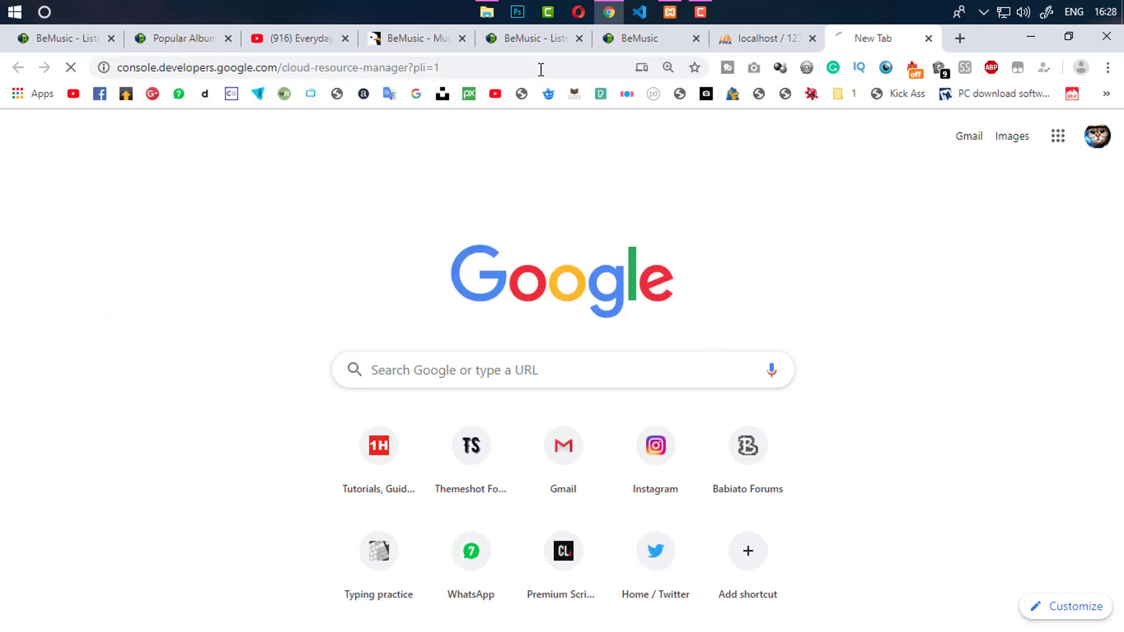
left_click(742, 49)
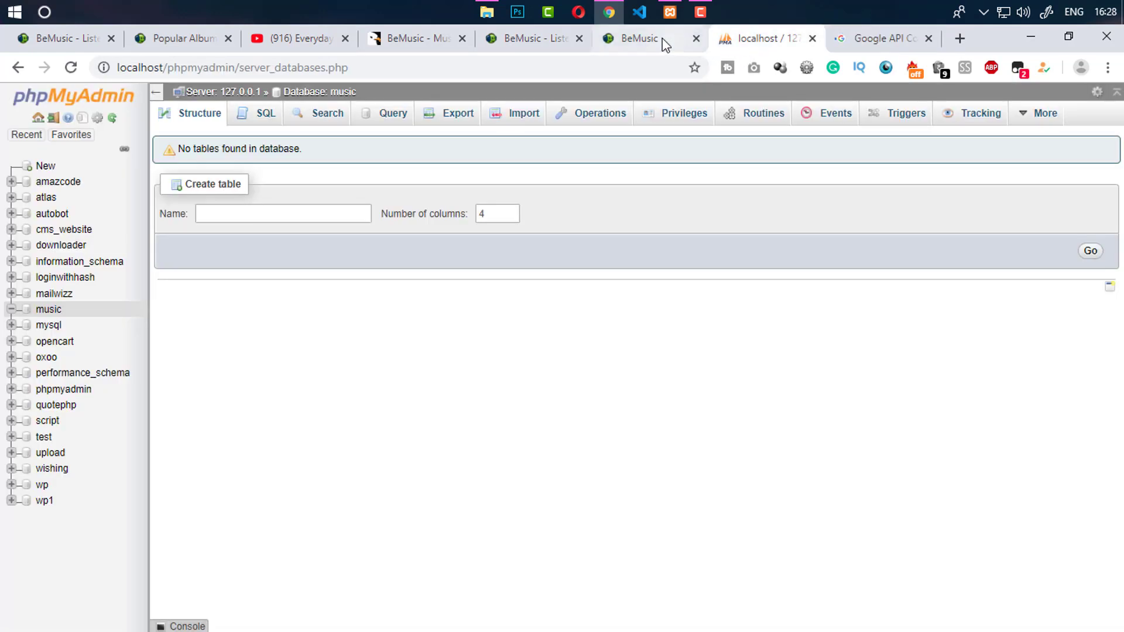
left_click(812, 38)
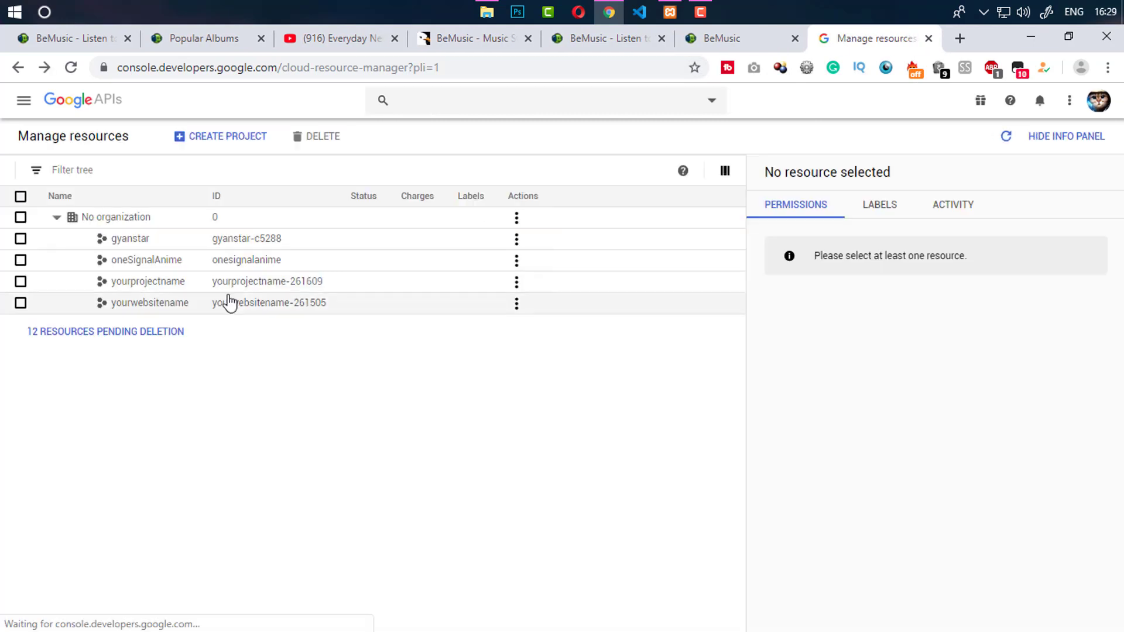
Copy API key 1 from APIs & Services Credentials and return to BeMusic
left_click(229, 301)
left_click(23, 107)
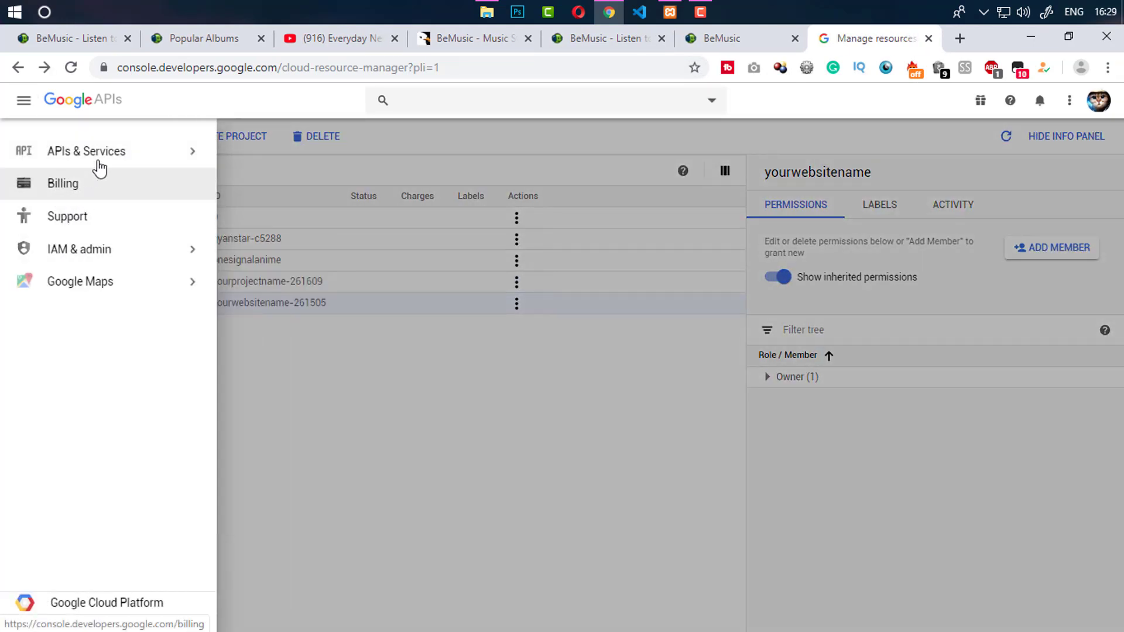
mouse_move(126, 150)
left_click(274, 162)
left_click(202, 105)
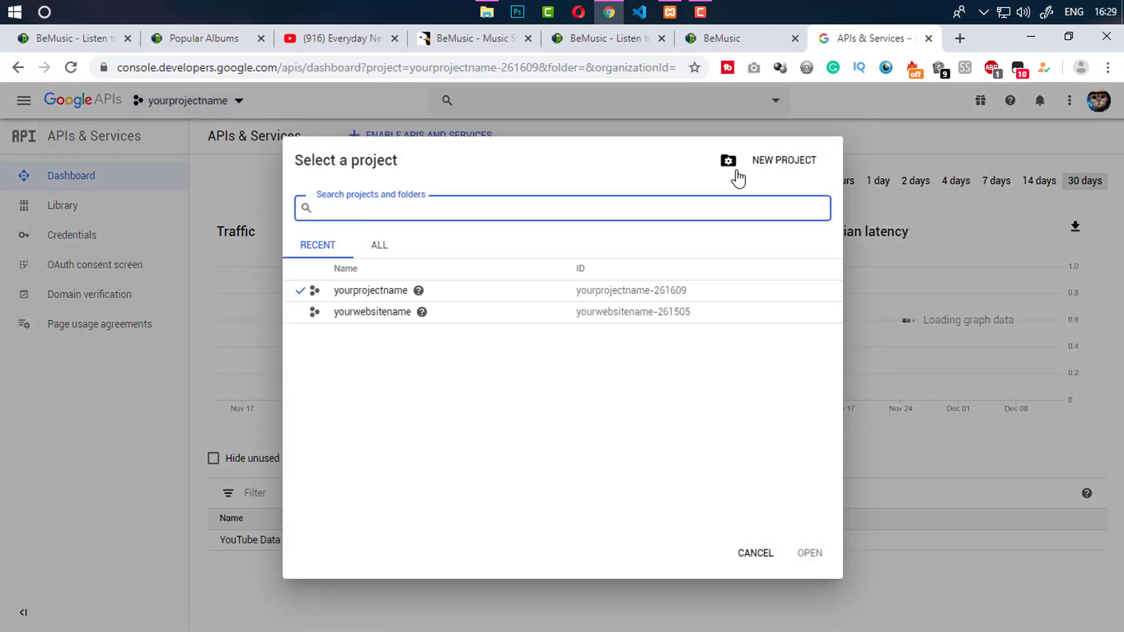
left_click(238, 186)
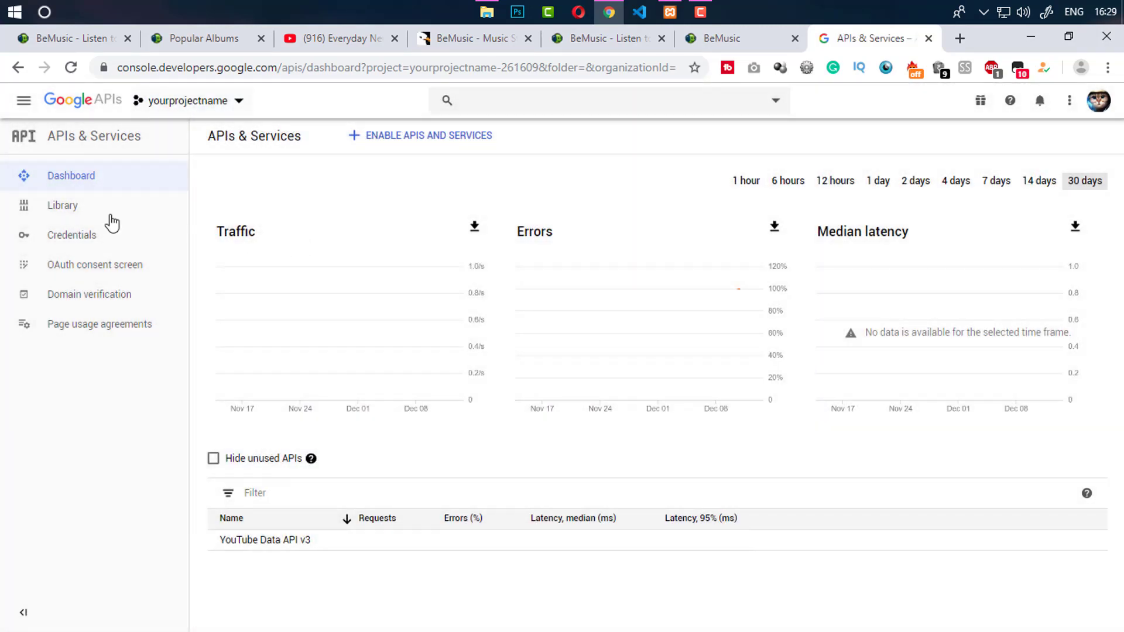
left_click(93, 243)
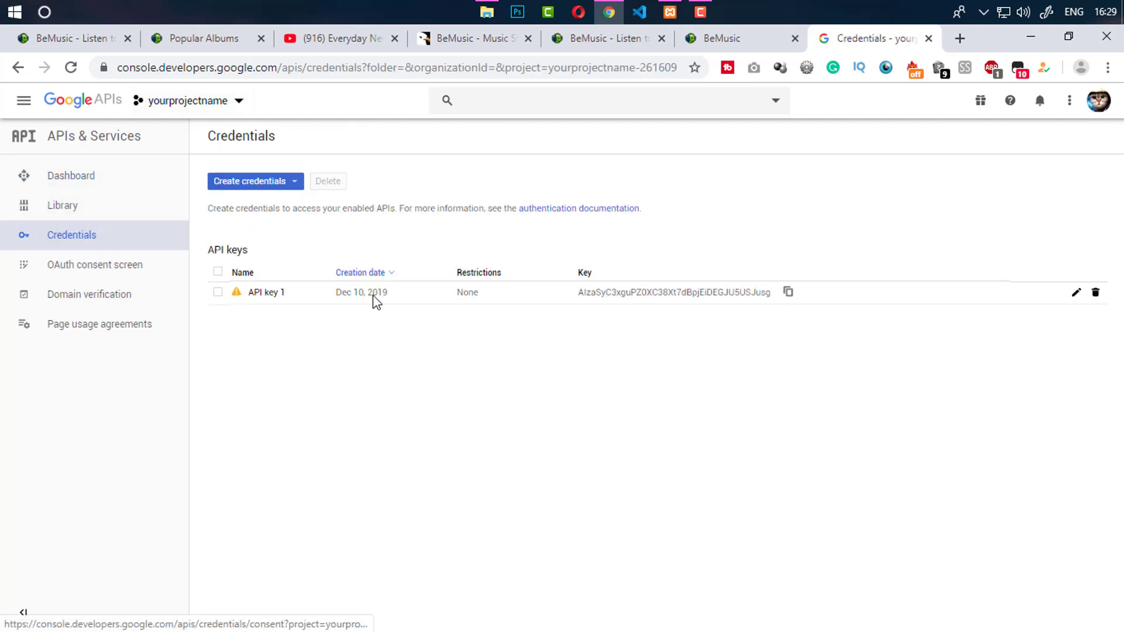
left_click(788, 293)
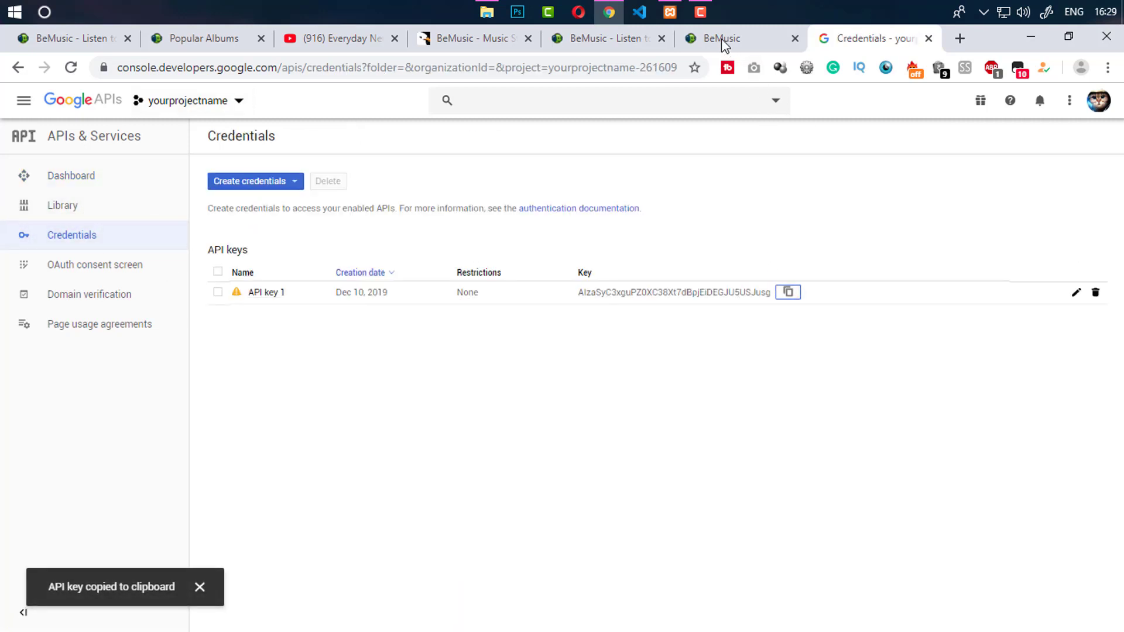
left_click(721, 39)
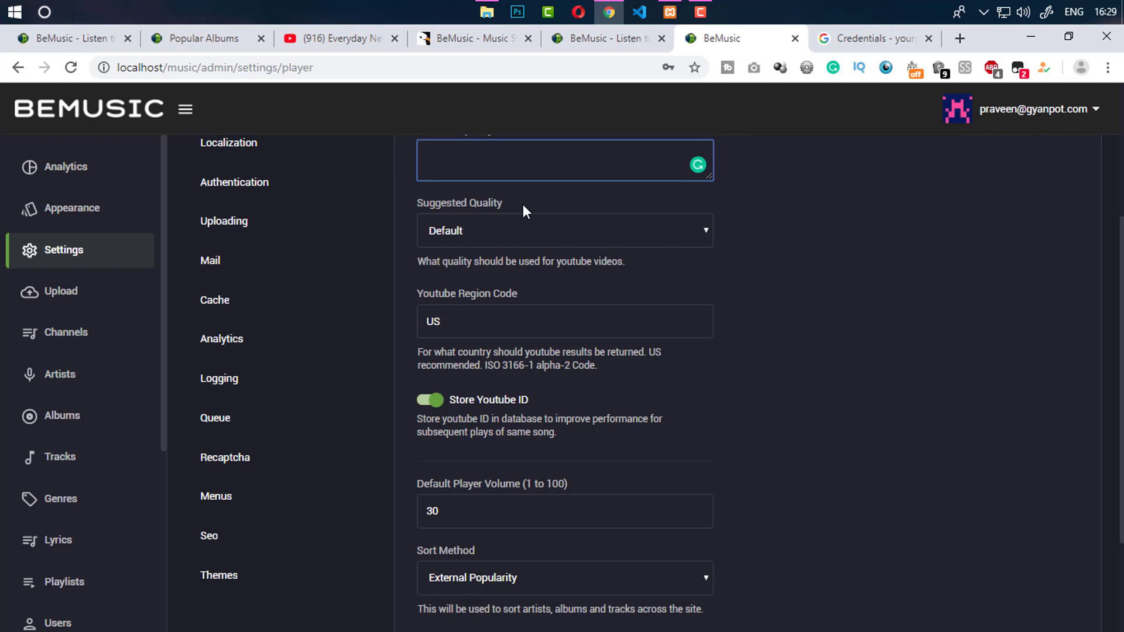
Paste the copied key into Youtube Api Key, keeping Suggested Quality at Default
key("ctrl+v")
left_click(810, 247)
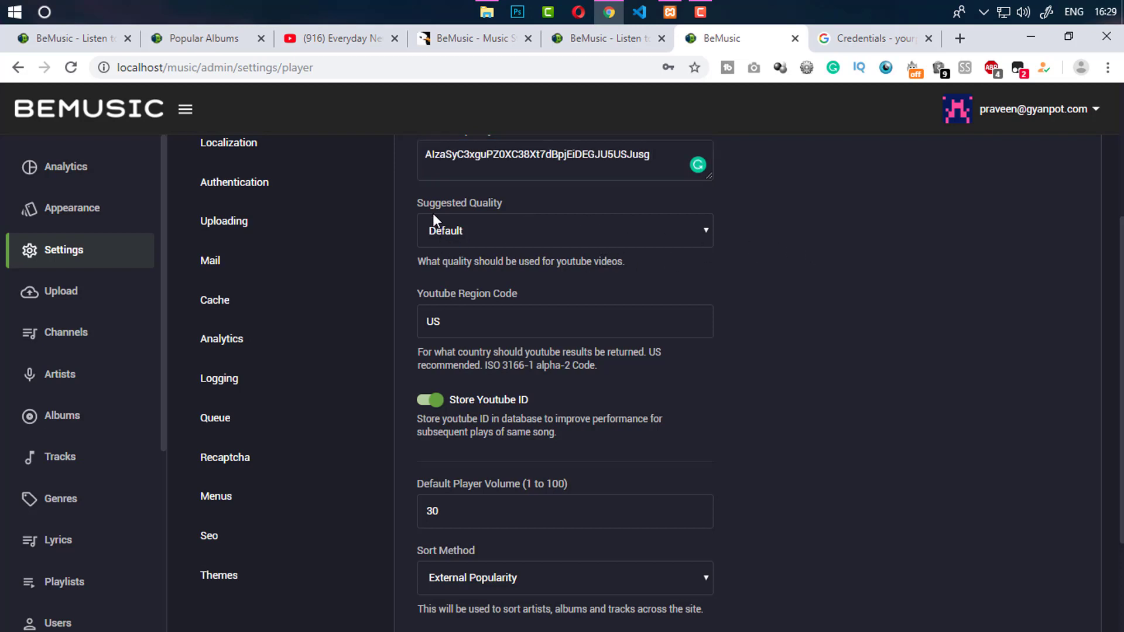
left_click(478, 226)
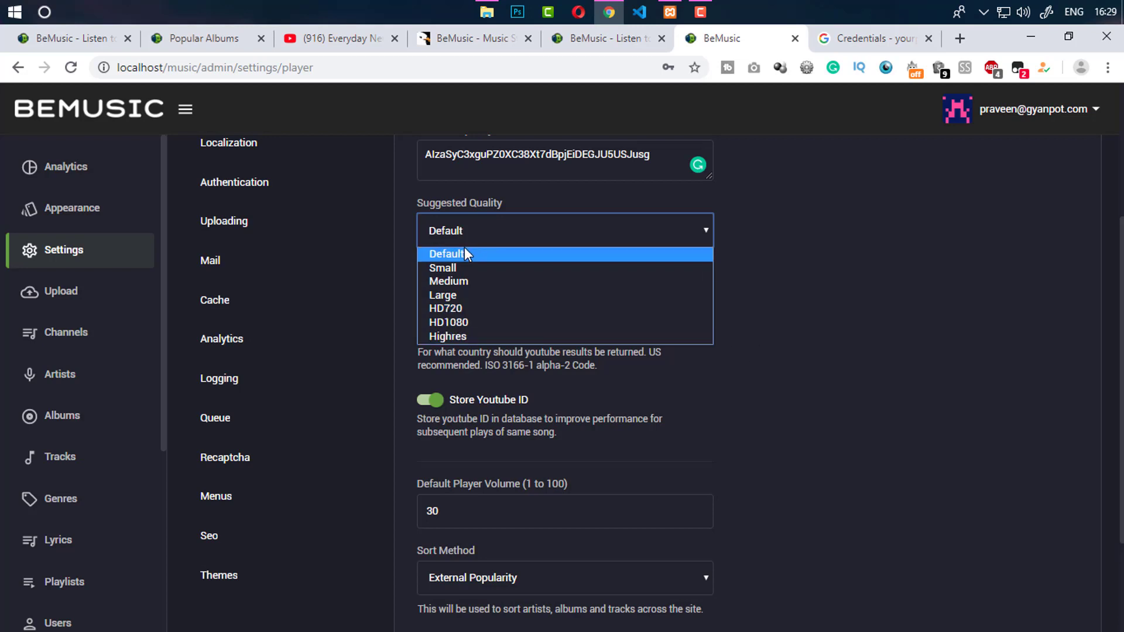
left_click(799, 281)
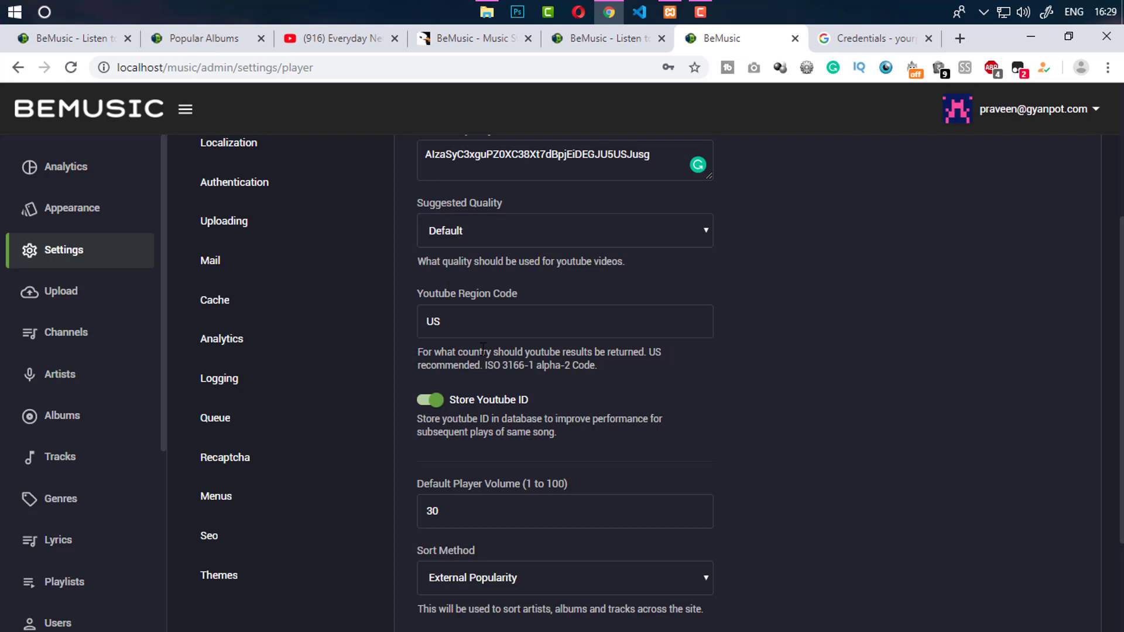
Replace the Youtube Region Code US with 'none'
left_click(444, 322)
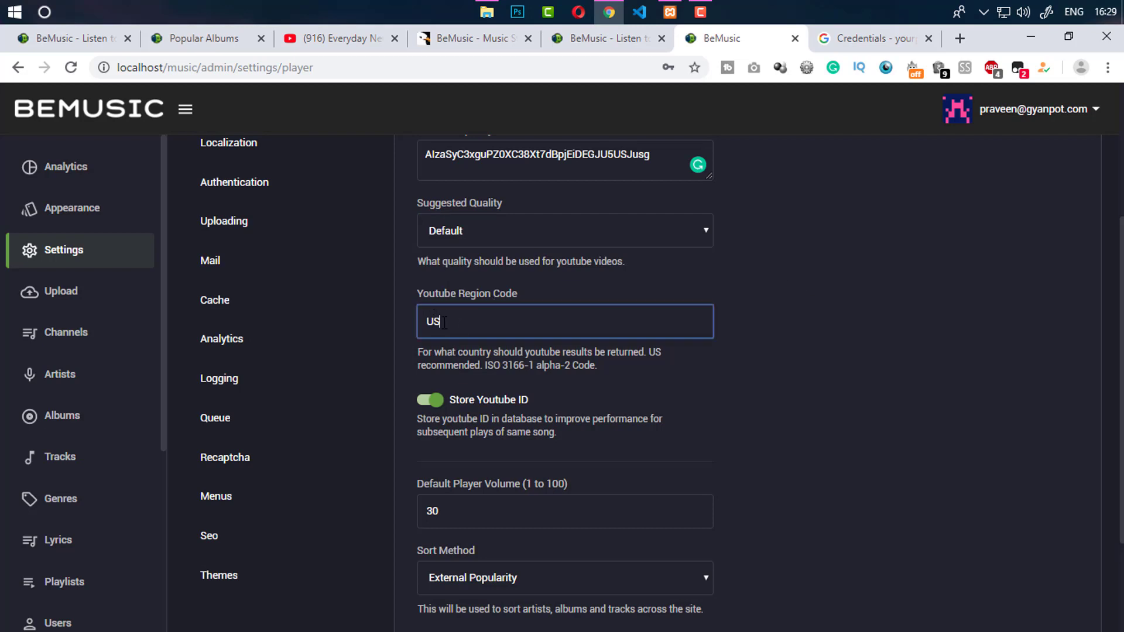
left_click(779, 368)
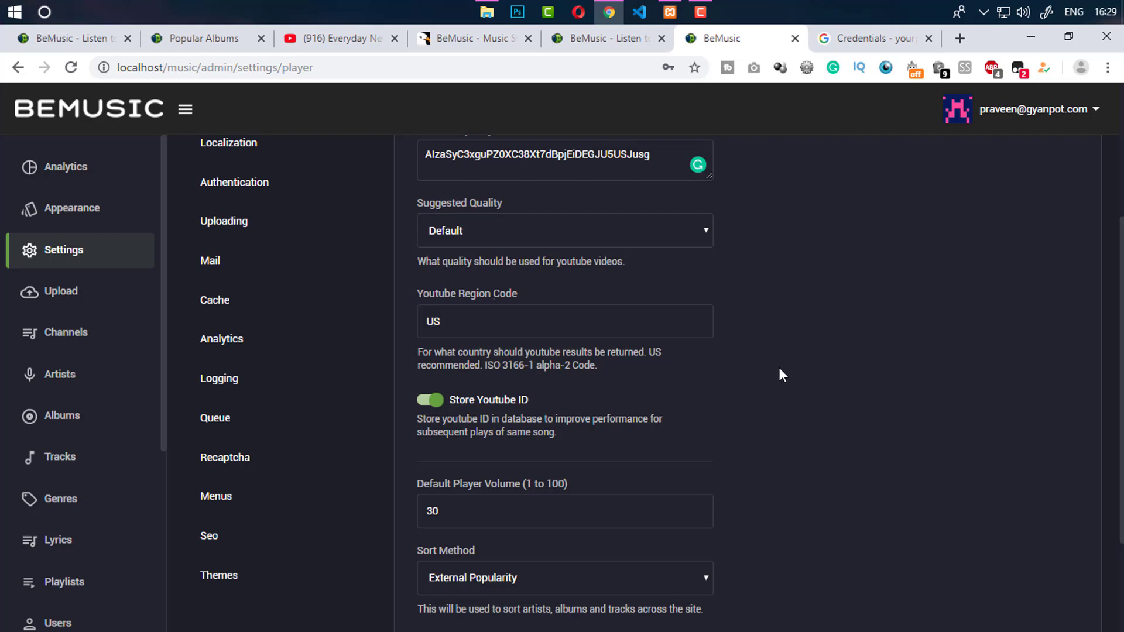
double_click(447, 333)
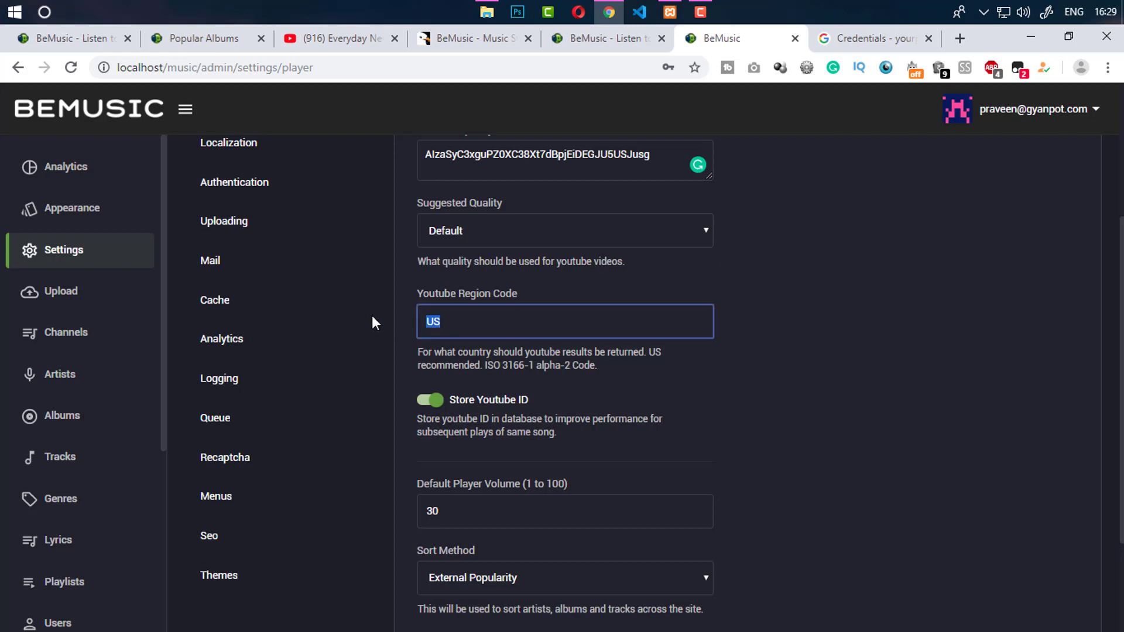
type("none")
left_click(662, 367)
Turn off the Store Youtube ID option in the Player settings
scroll(1118, 380, "down", 2)
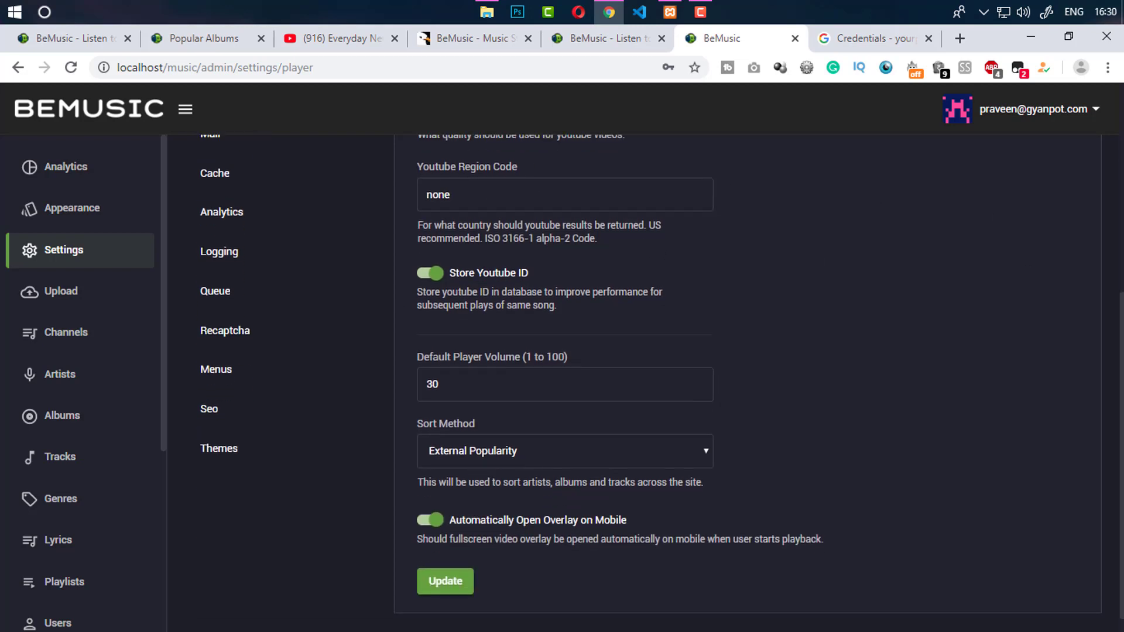
scroll(578, 319, "down", 1)
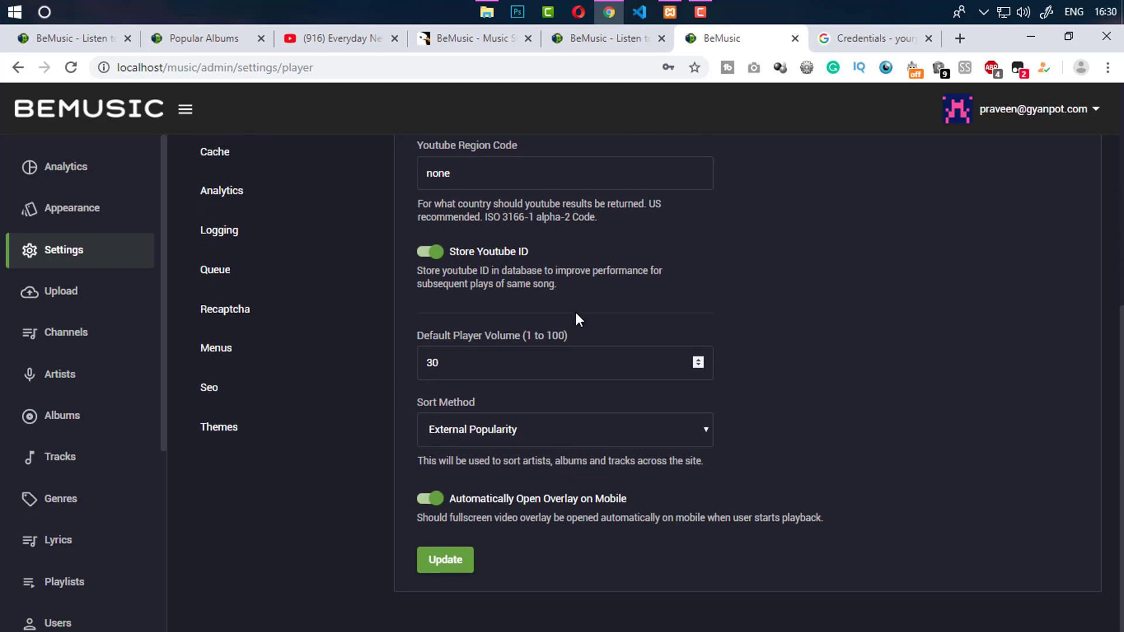
left_click(430, 252)
scroll(527, 175, "up", 2)
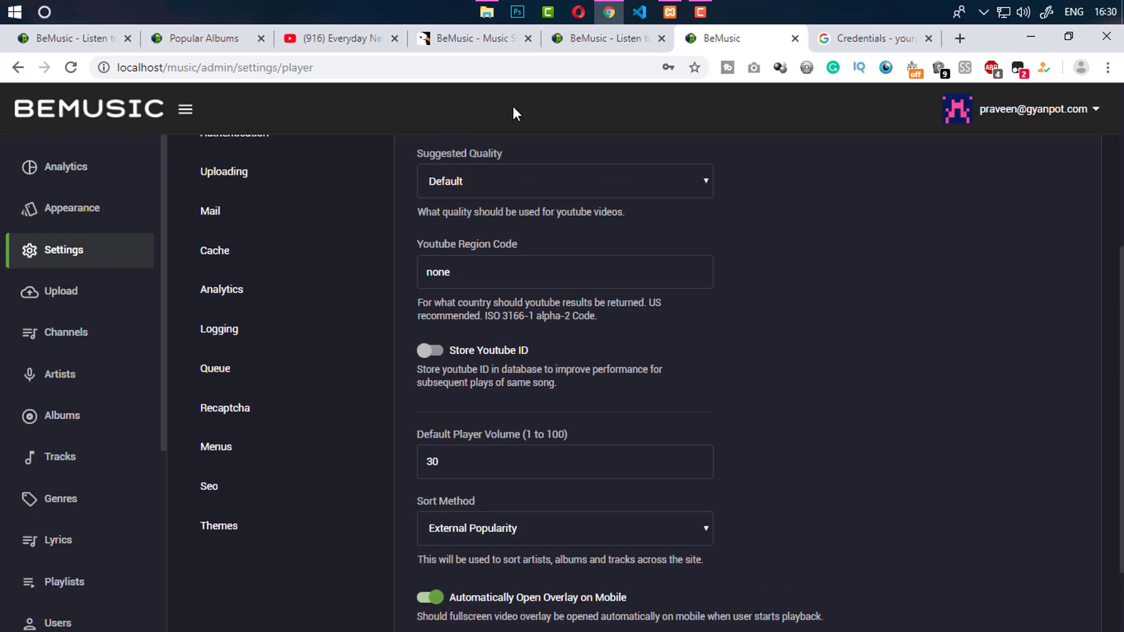
left_click(576, 42)
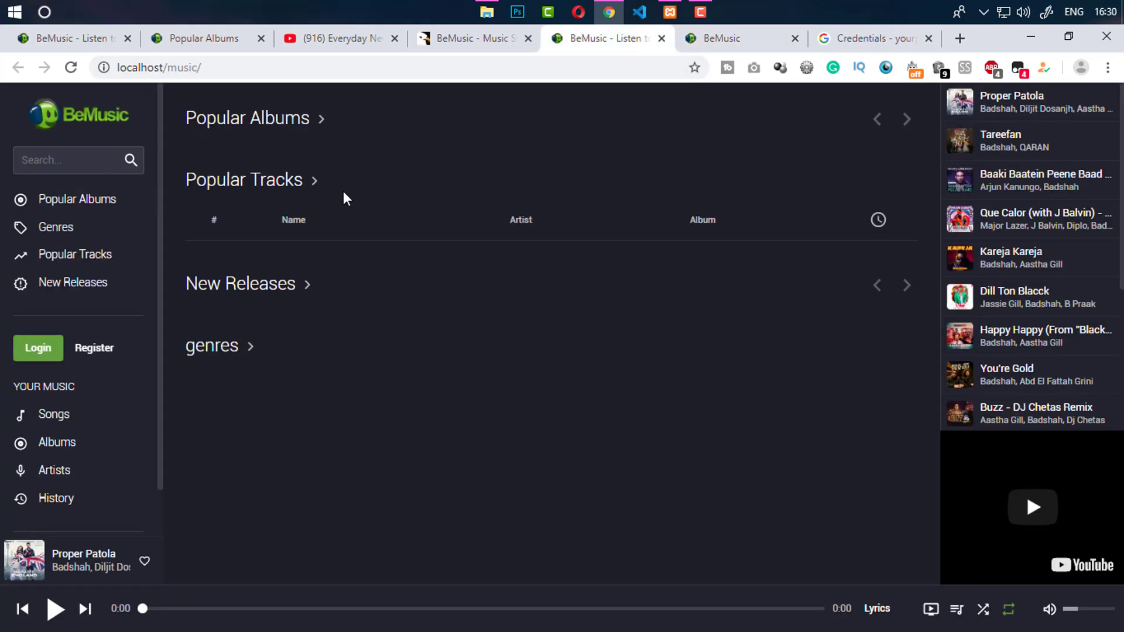
left_click(739, 41)
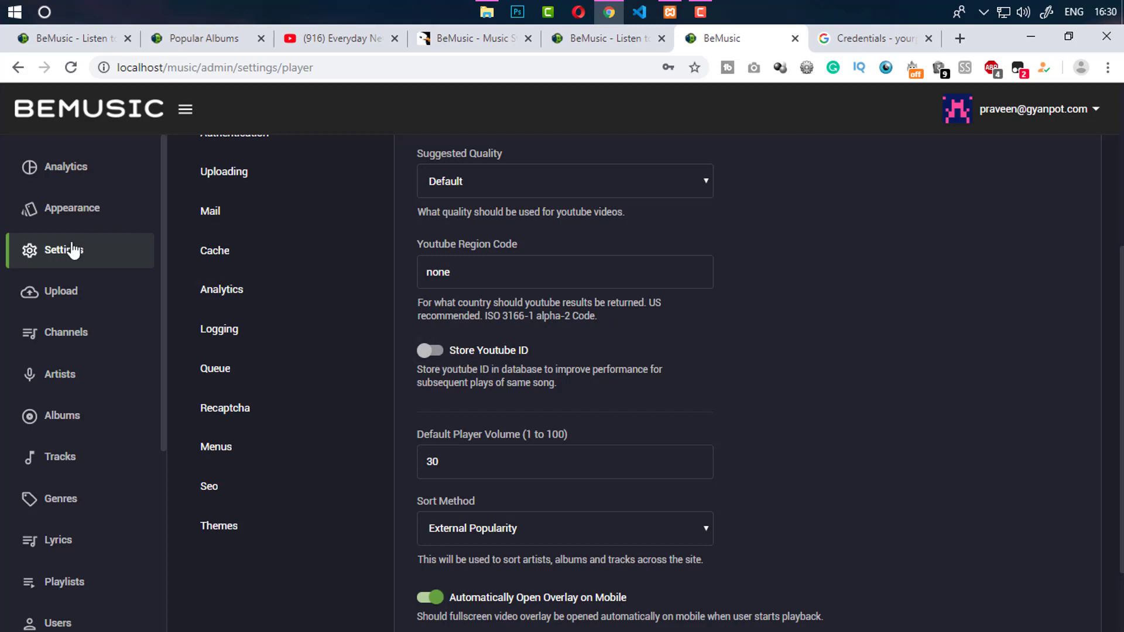
Keep External Popularity as the sort method, save the player settings, and return to the music site
scroll(469, 375, "down", 2)
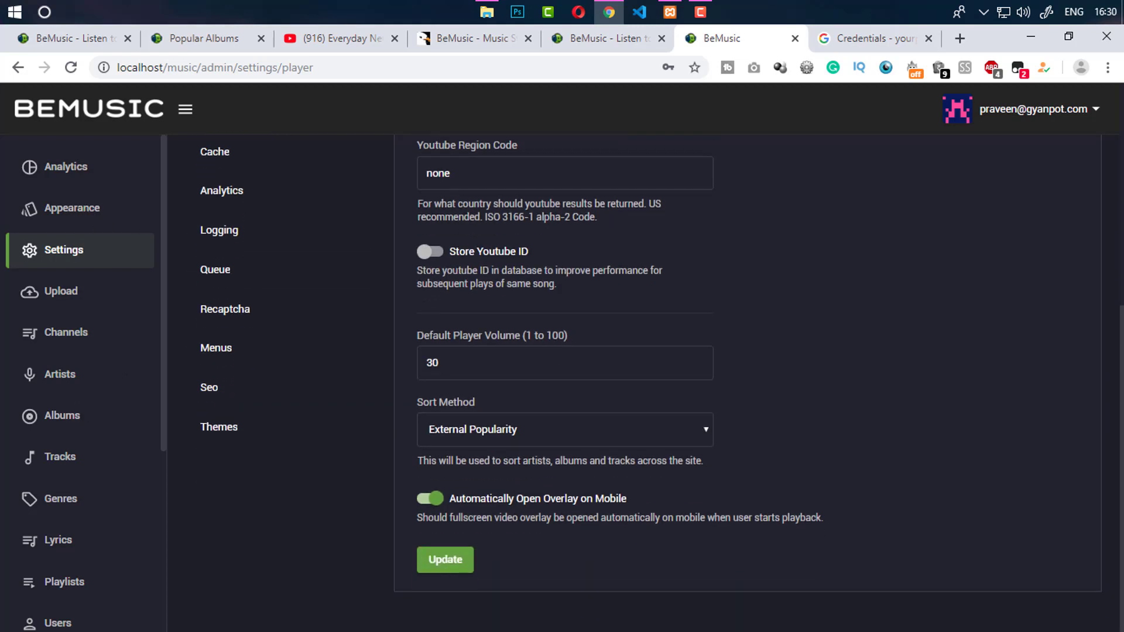
left_click(462, 433)
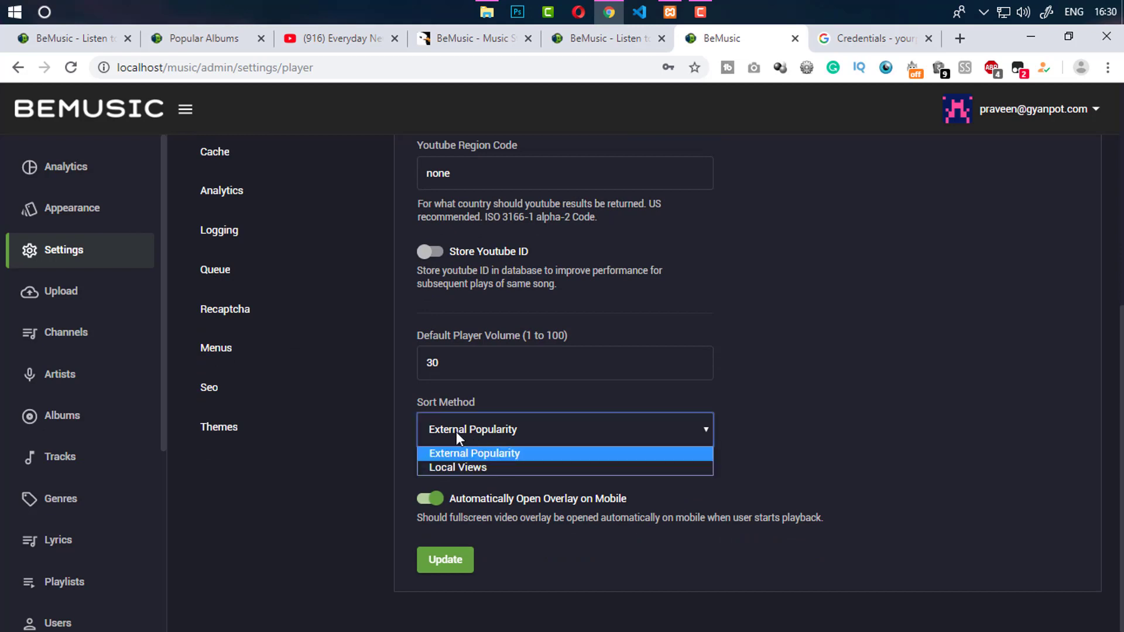
left_click(497, 454)
left_click(788, 458)
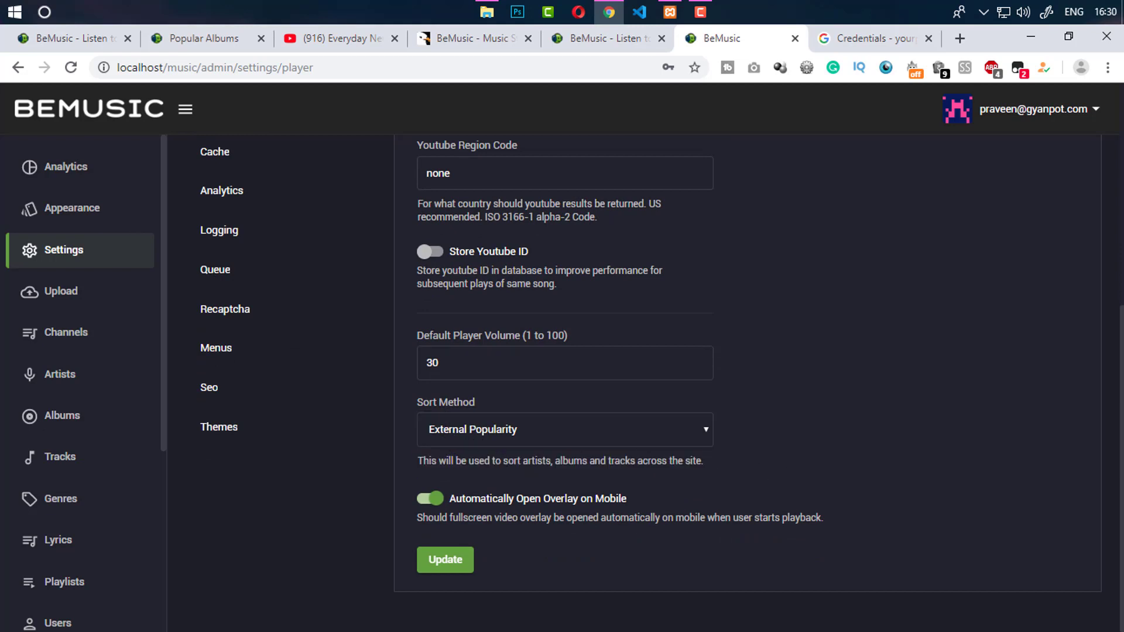
scroll(1015, 331, "up", 6)
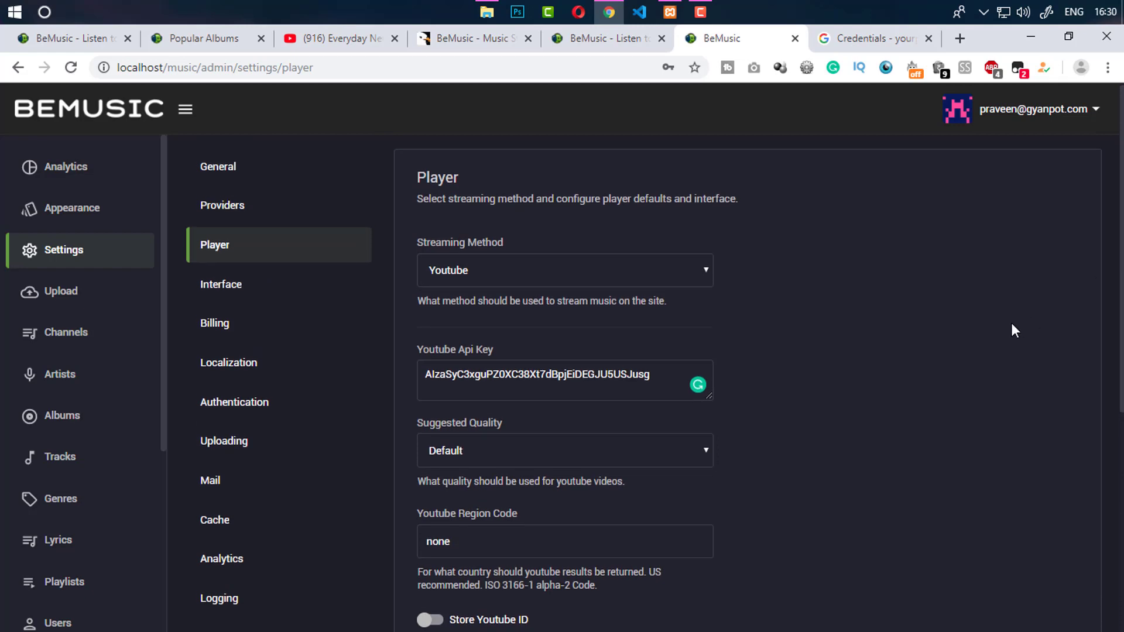
scroll(997, 557, "down", 6)
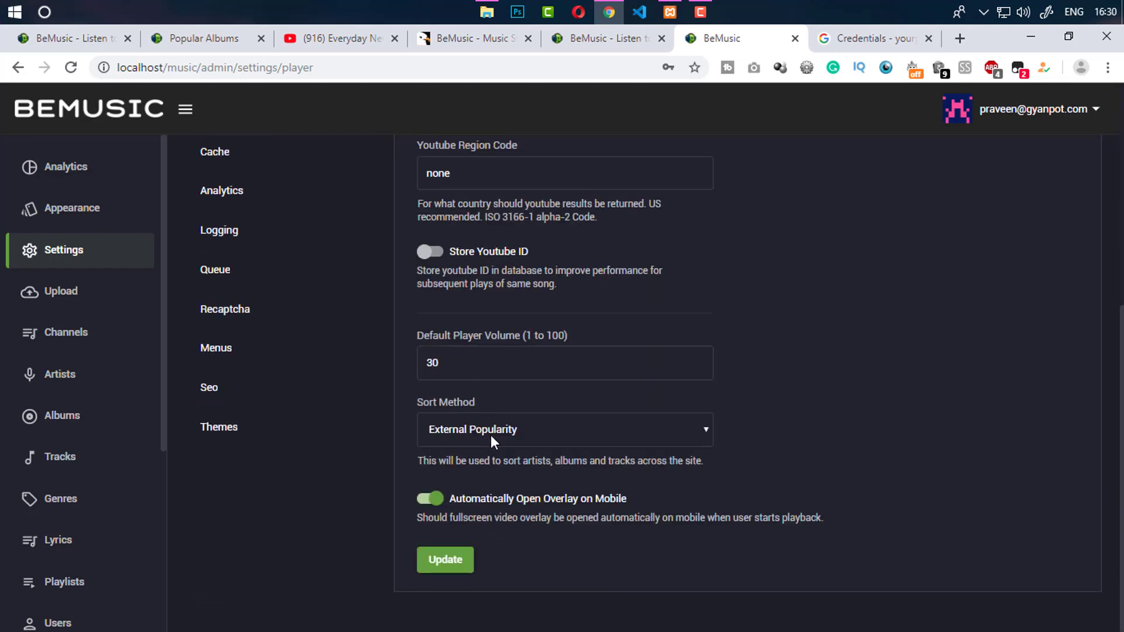
scroll(591, 435, "up", 6)
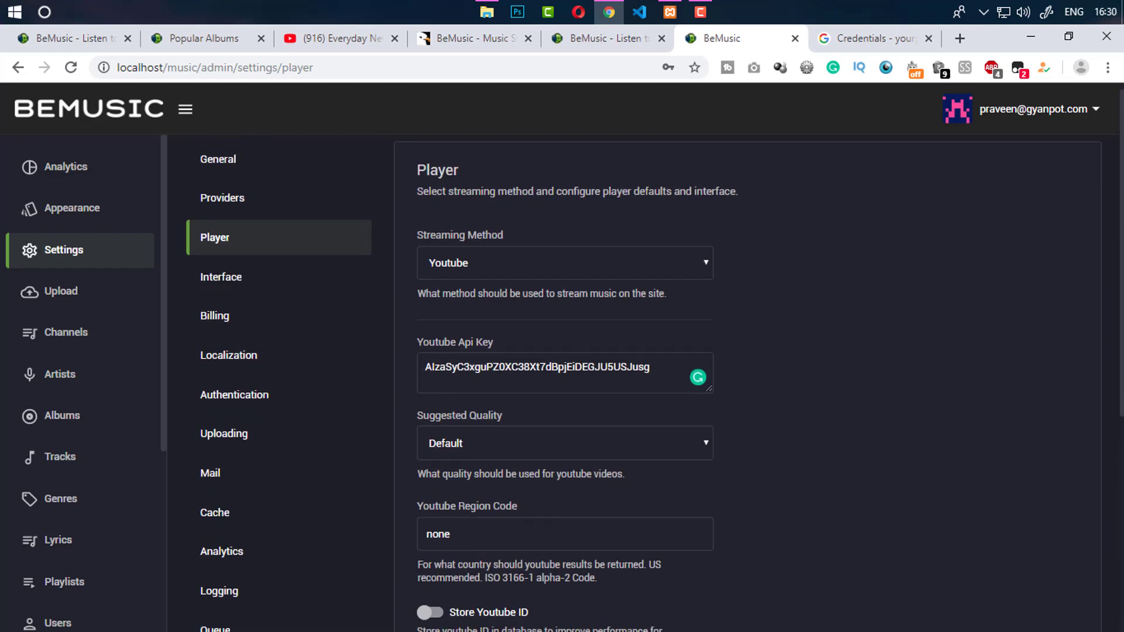
scroll(826, 537, "down", 6)
left_click(447, 565)
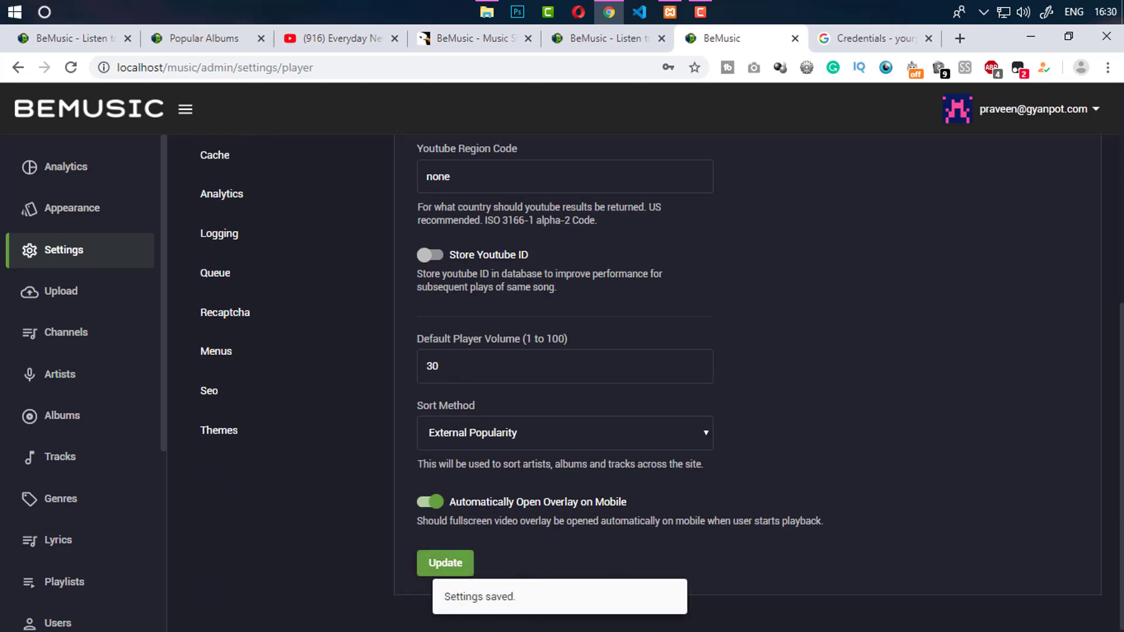
left_click_drag(1120, 391, 1119, 199)
left_click(603, 38)
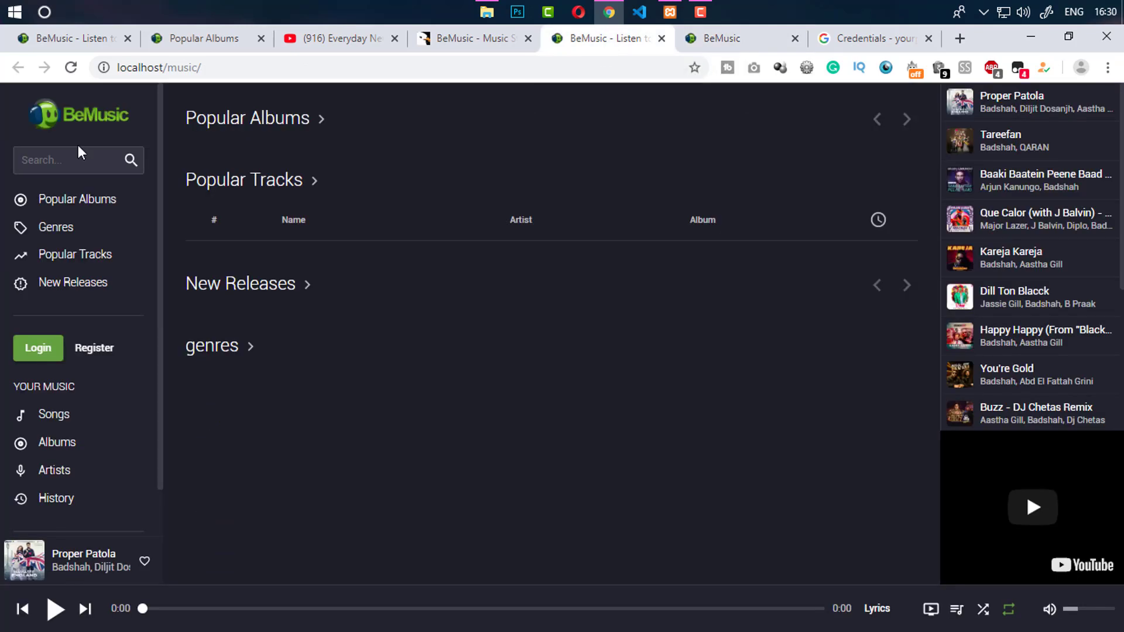
Reload the music site, search 'badshah' and open Badshah's artist page
left_click(71, 67)
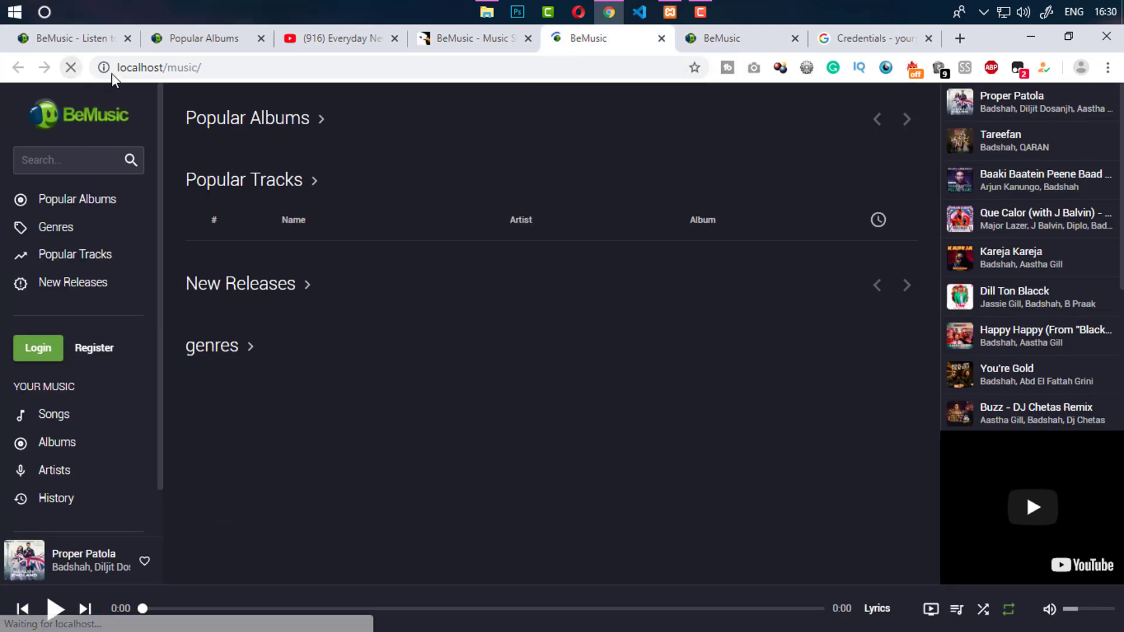
left_click(79, 161)
type("badshah")
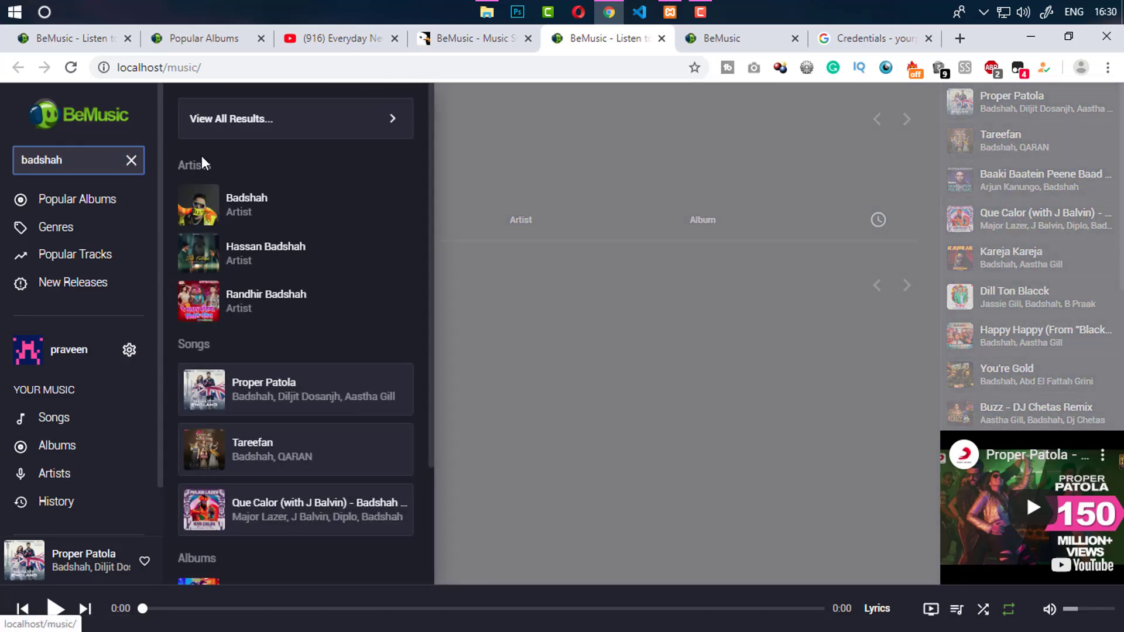
left_click(252, 199)
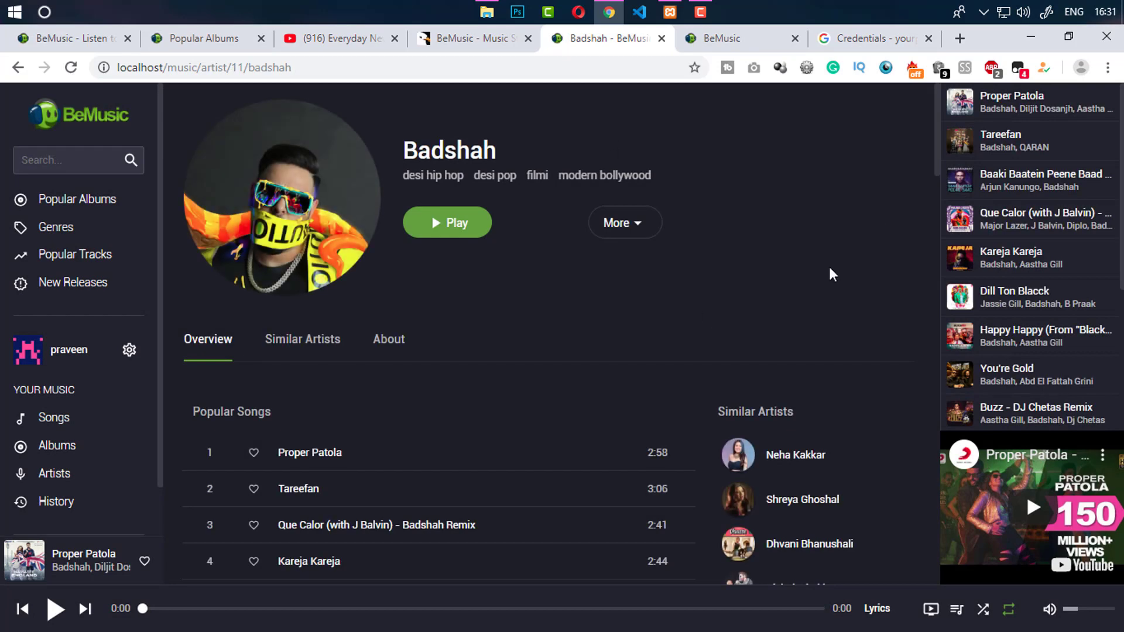
Highlight Badshah's genre tags, then start a new search for Neha Kakkar
left_click_drag(935, 163, 891, 246)
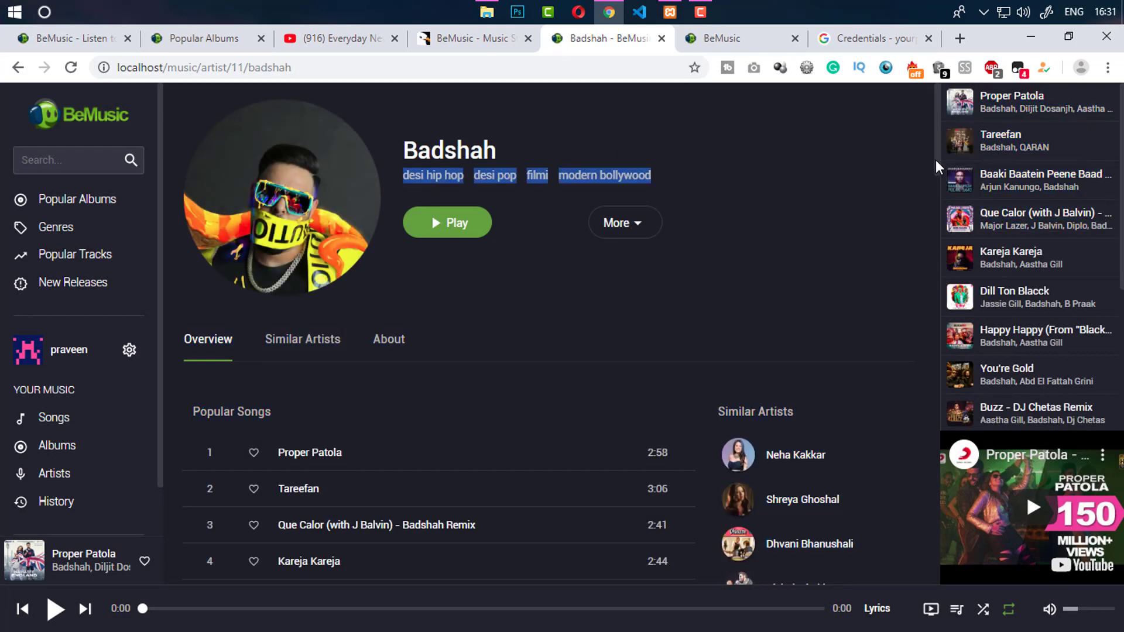
left_click_drag(937, 160, 930, 73)
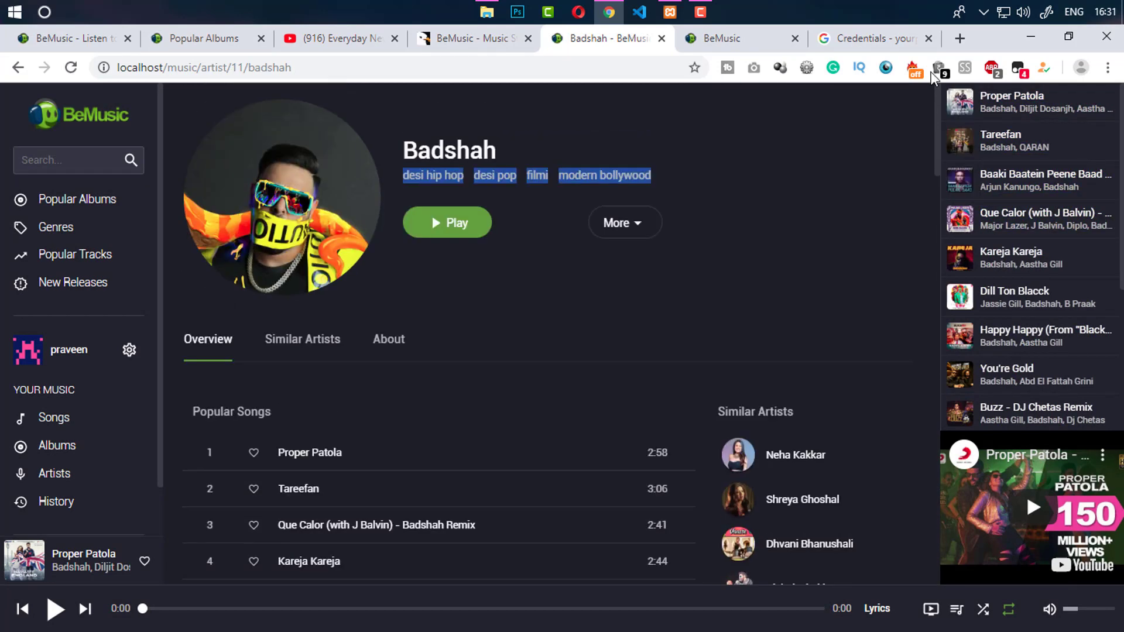
left_click(802, 260)
left_click(79, 157)
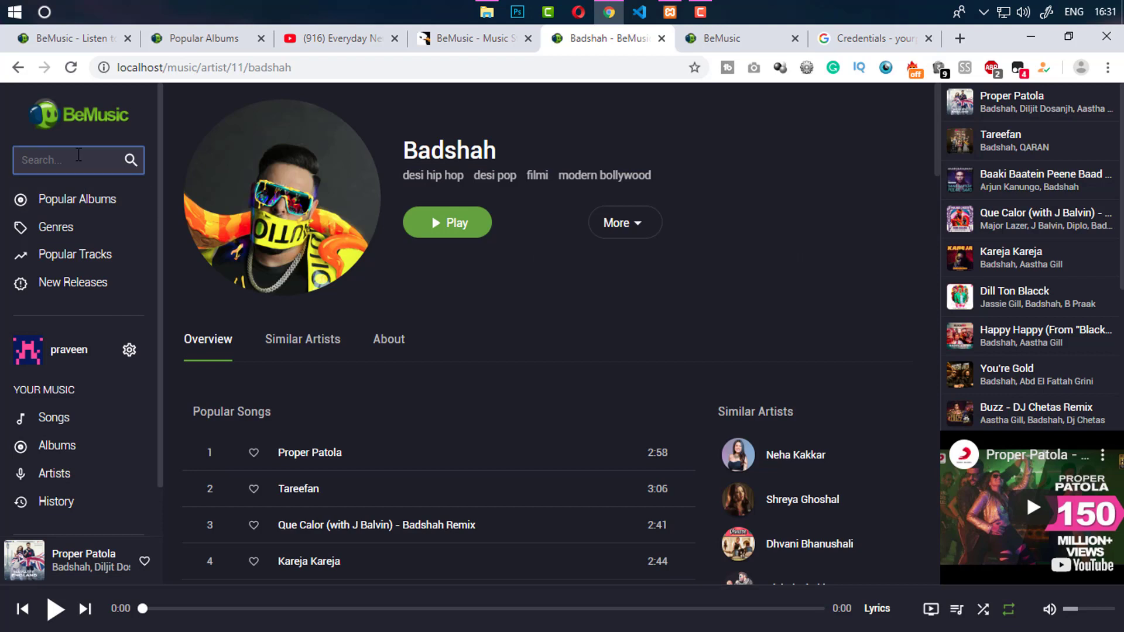
type("neha kakkar")
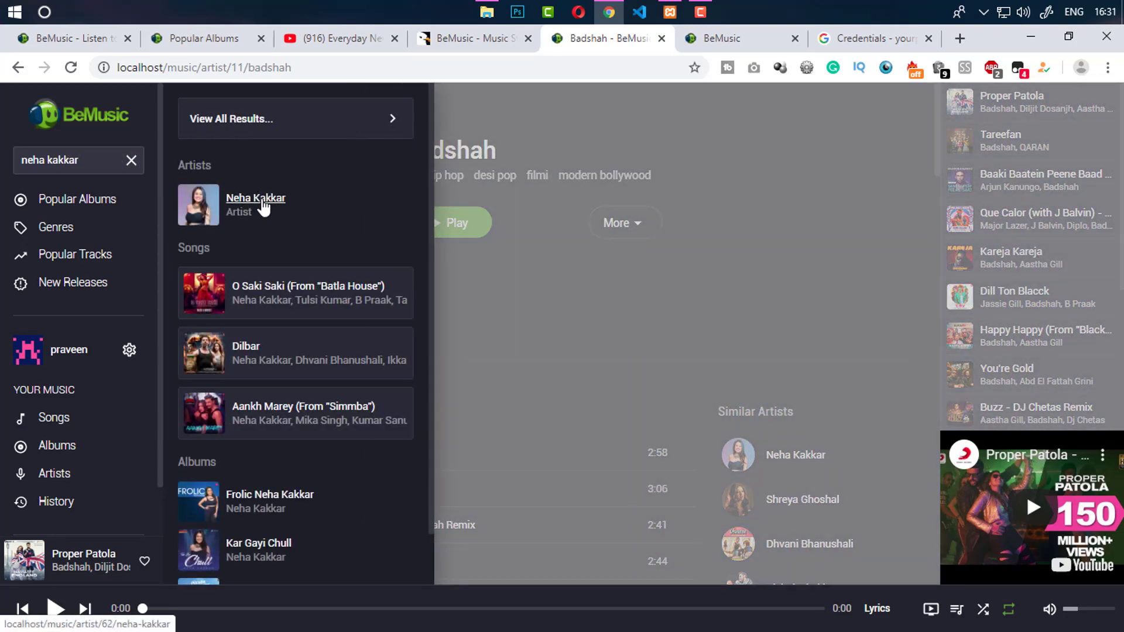
Open Neha Kakkar's artist page from the search results and scroll through it
left_click(267, 199)
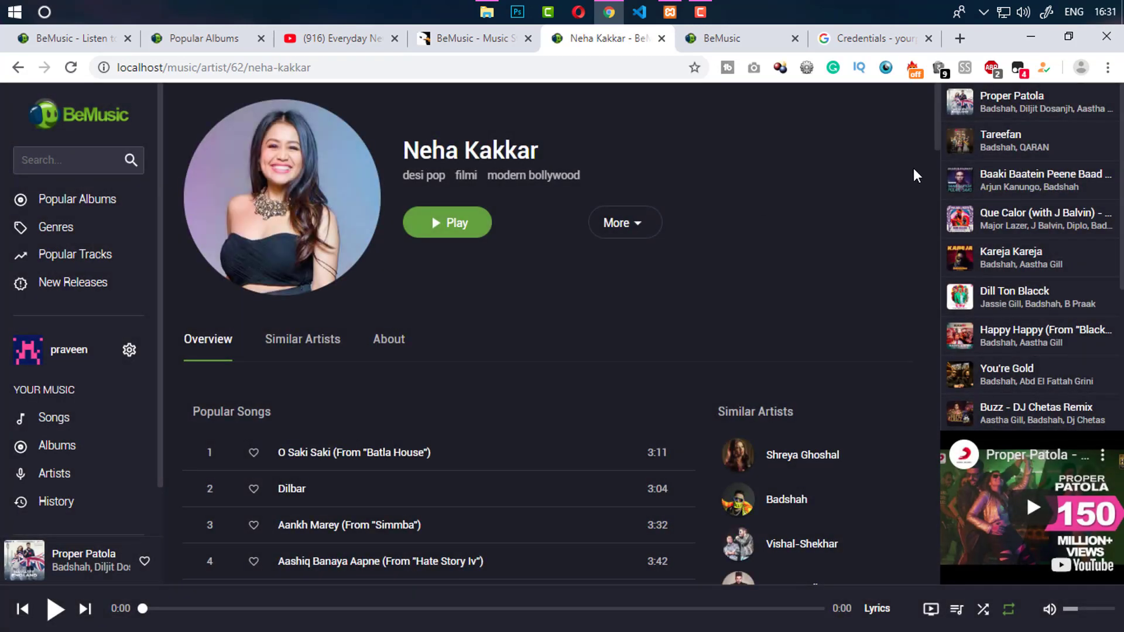
scroll(905, 450, "down", 15)
scroll(902, 416, "up", 20)
Search 'dilbar', scroll through the results, then clear the search
left_click(47, 160)
type("dilbar")
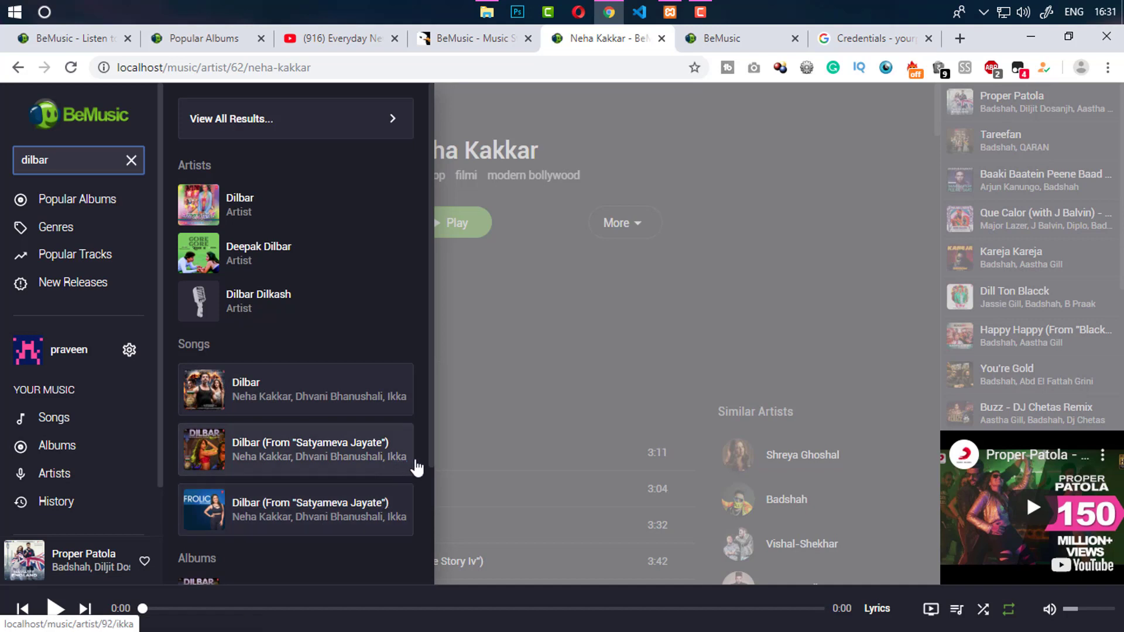
left_click_drag(431, 452, 431, 573)
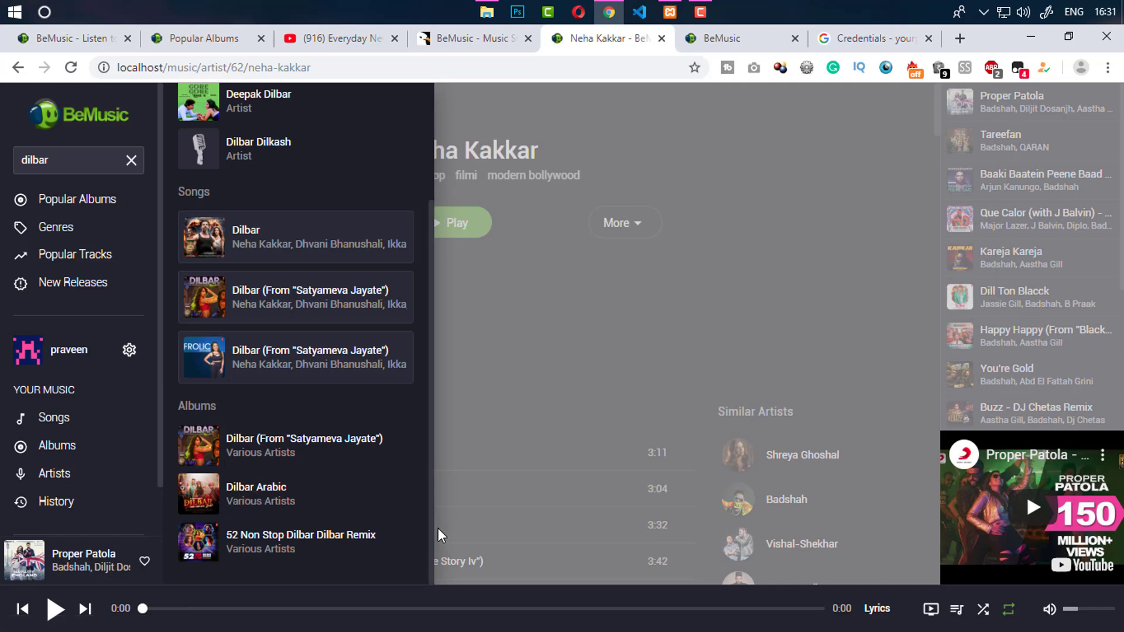
left_click_drag(430, 522, 430, 360)
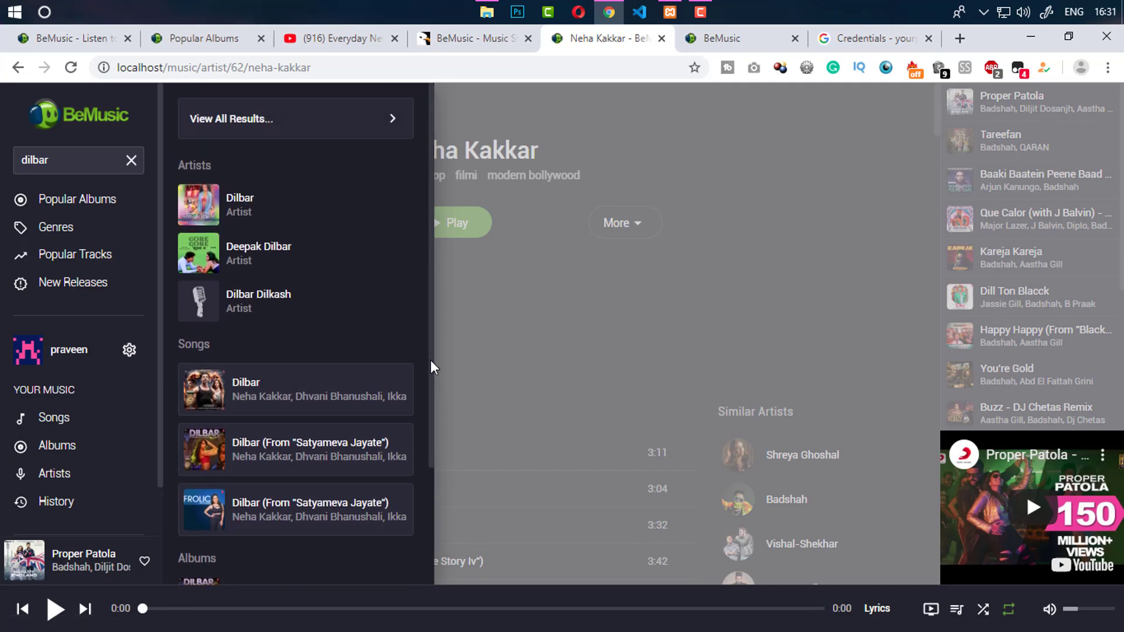
left_click(131, 160)
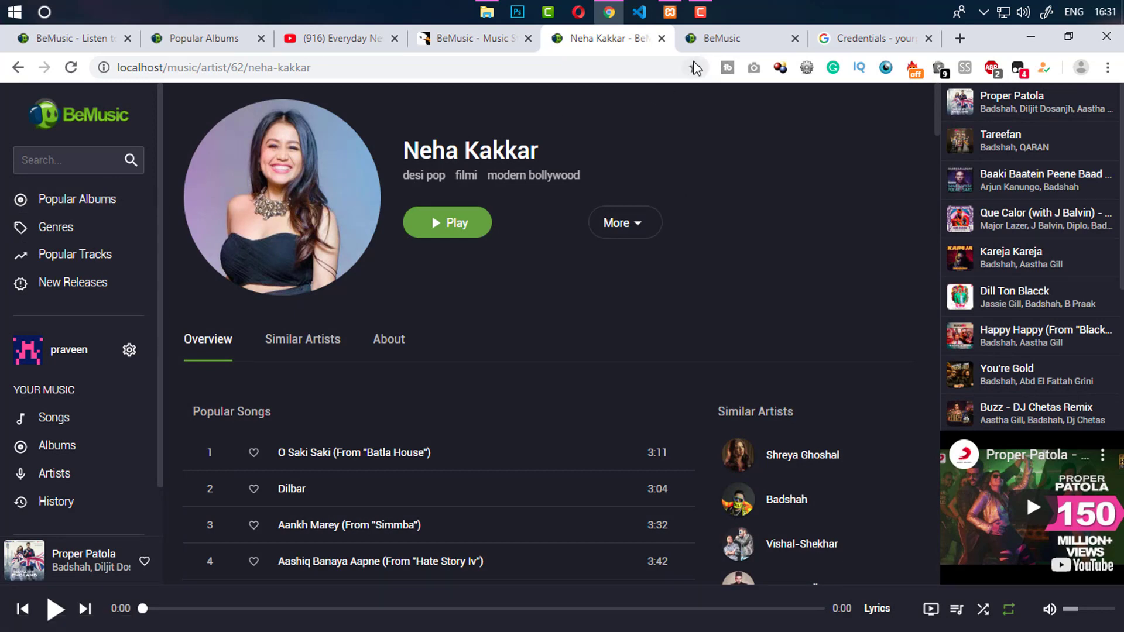
View the local site's Popular Albums, Genres and Popular Tracks pages
left_click(722, 38)
left_click(609, 38)
left_click(98, 204)
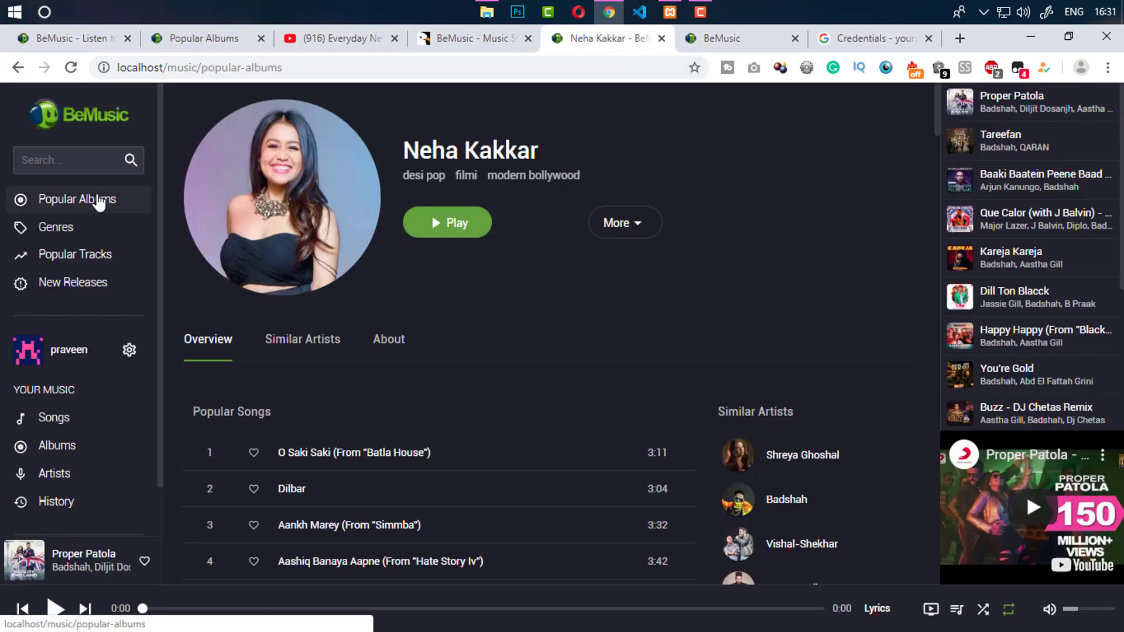
left_click(59, 229)
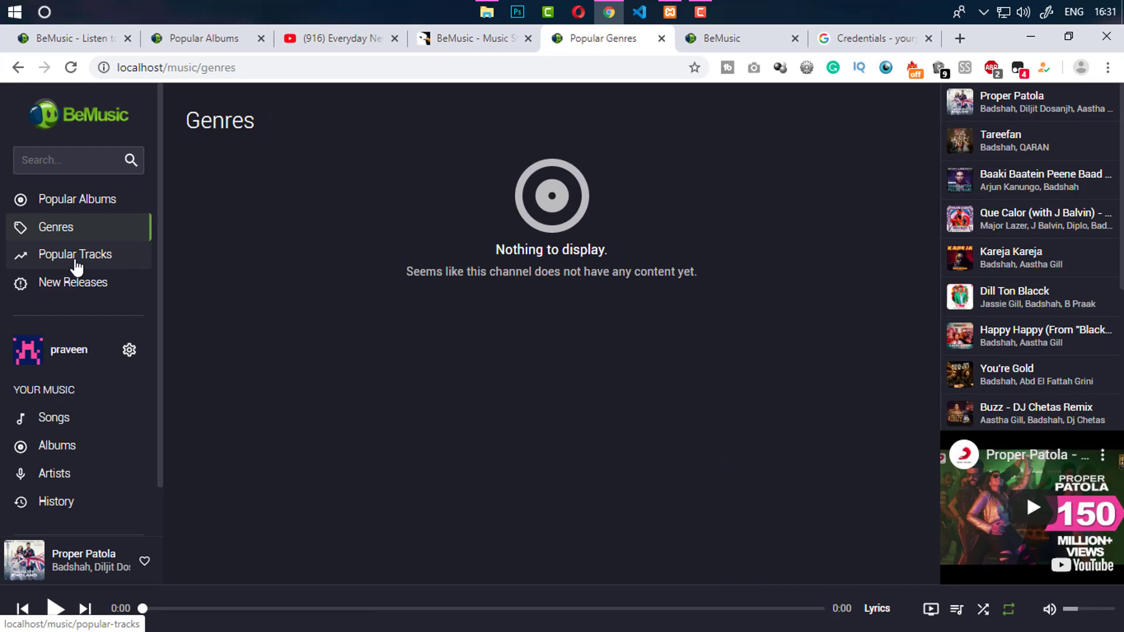
left_click(76, 261)
View the demo site's Genres and Popular Tracks pages, then return to the admin settings
left_click(205, 38)
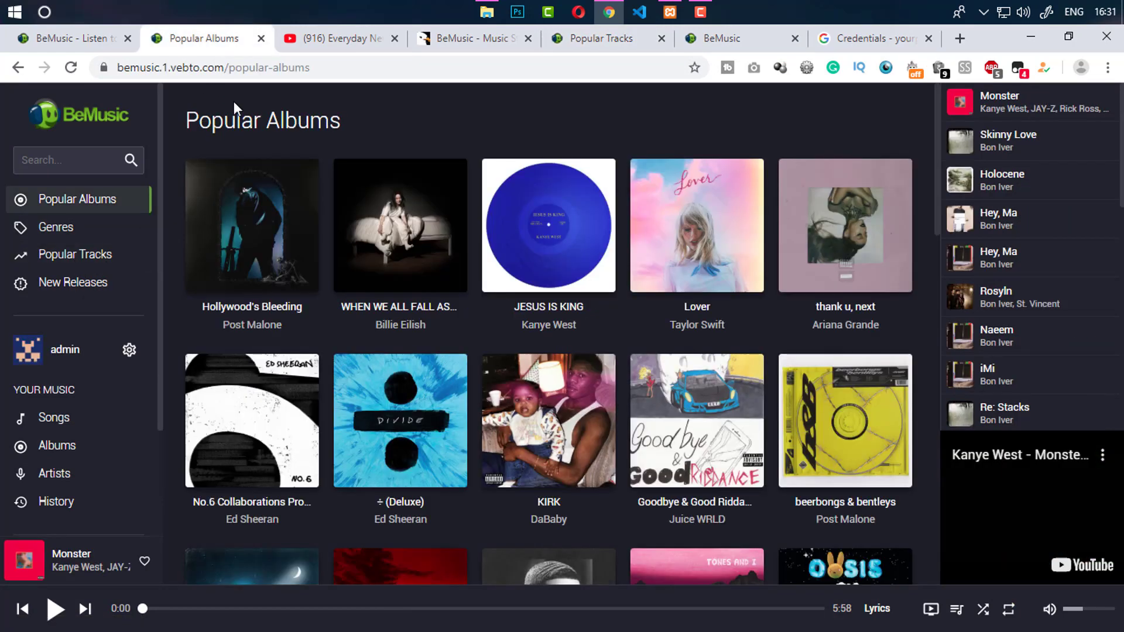
left_click(72, 235)
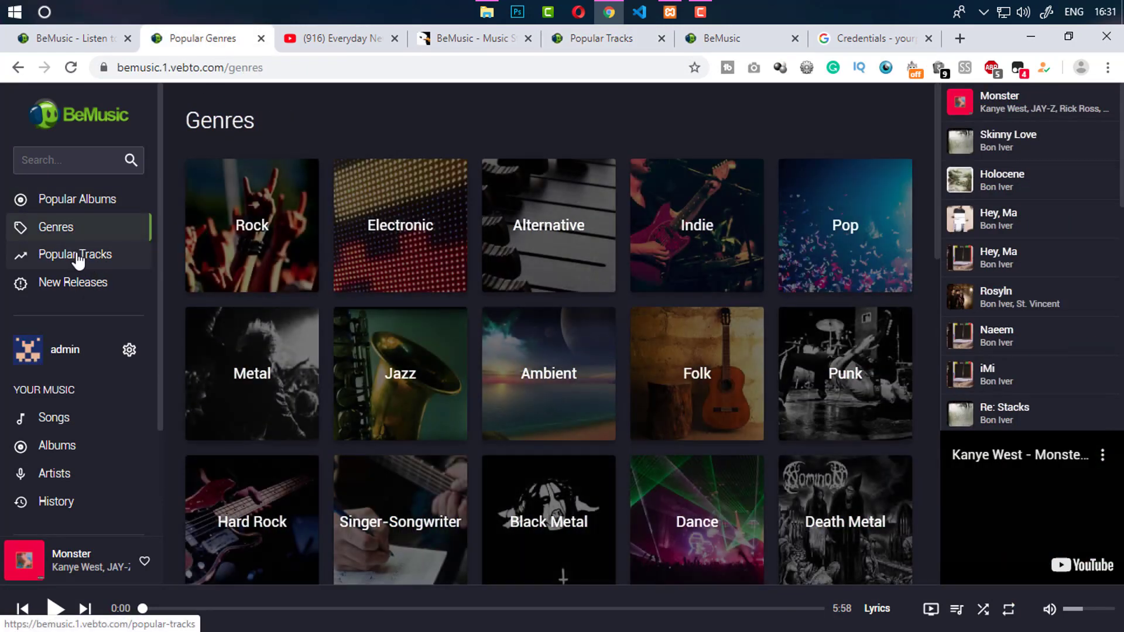
left_click(81, 255)
left_click(709, 40)
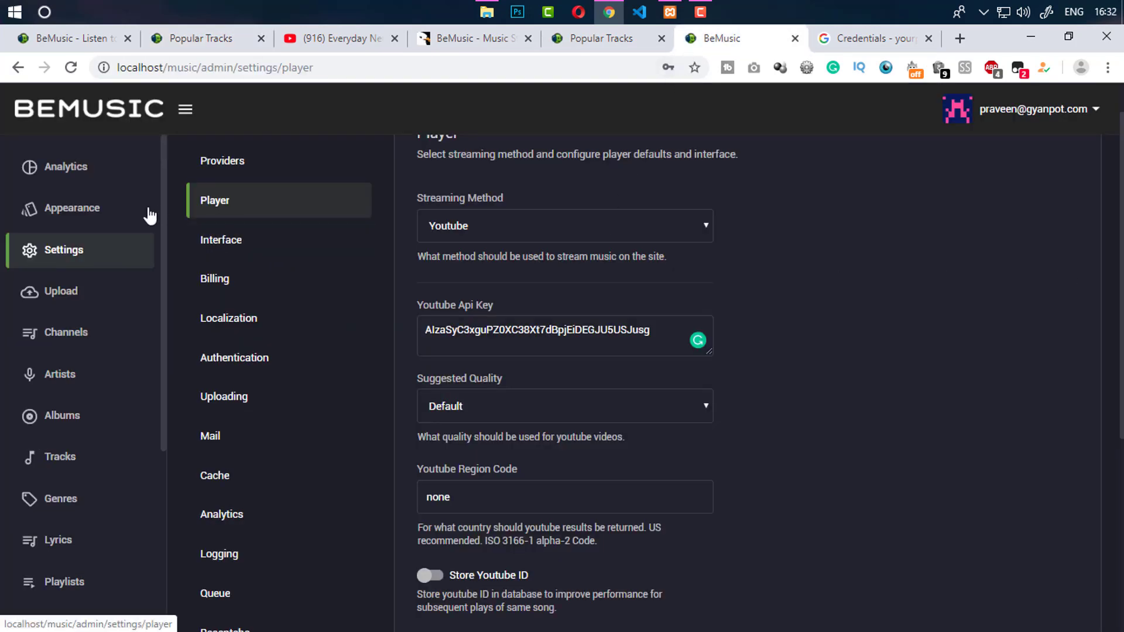
Open Interface settings, view the Artist Type choices unchanged, and toggle the Upload Button setting
scroll(249, 282, "down", 1)
scroll(249, 282, "up", 2)
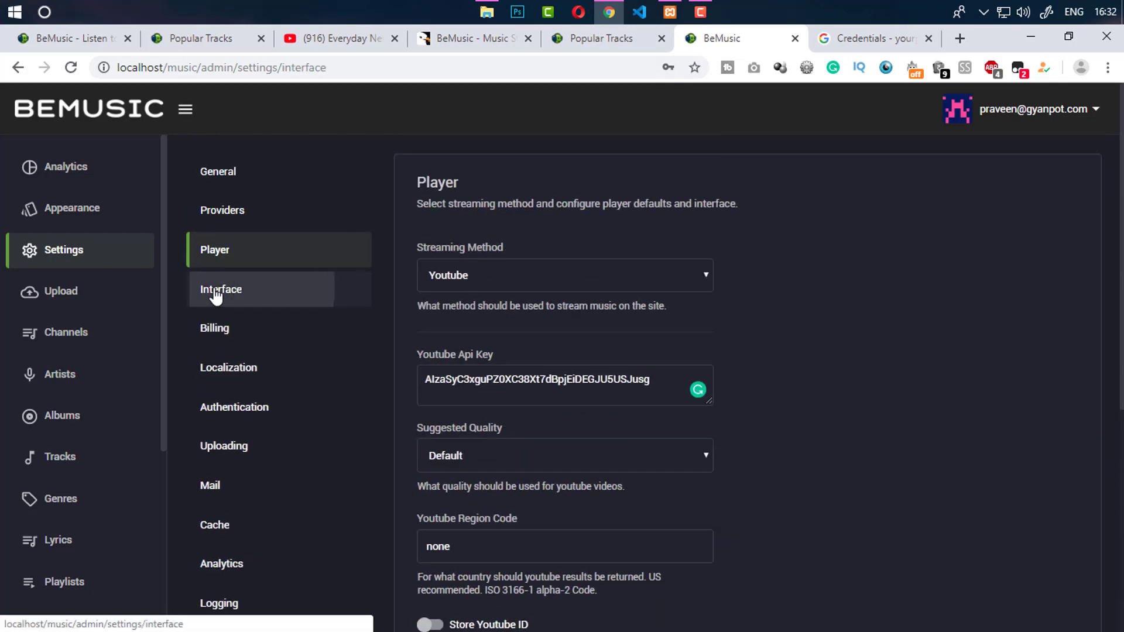
left_click(248, 289)
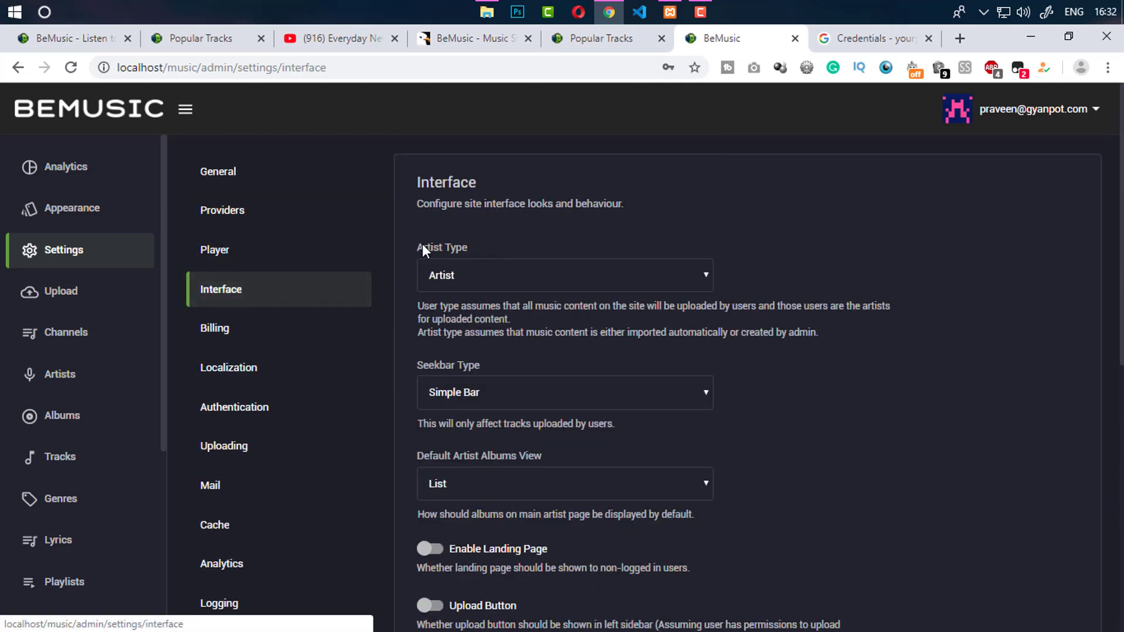
left_click_drag(423, 249, 468, 246)
left_click(467, 275)
left_click(469, 276)
scroll(469, 276, "down", 2)
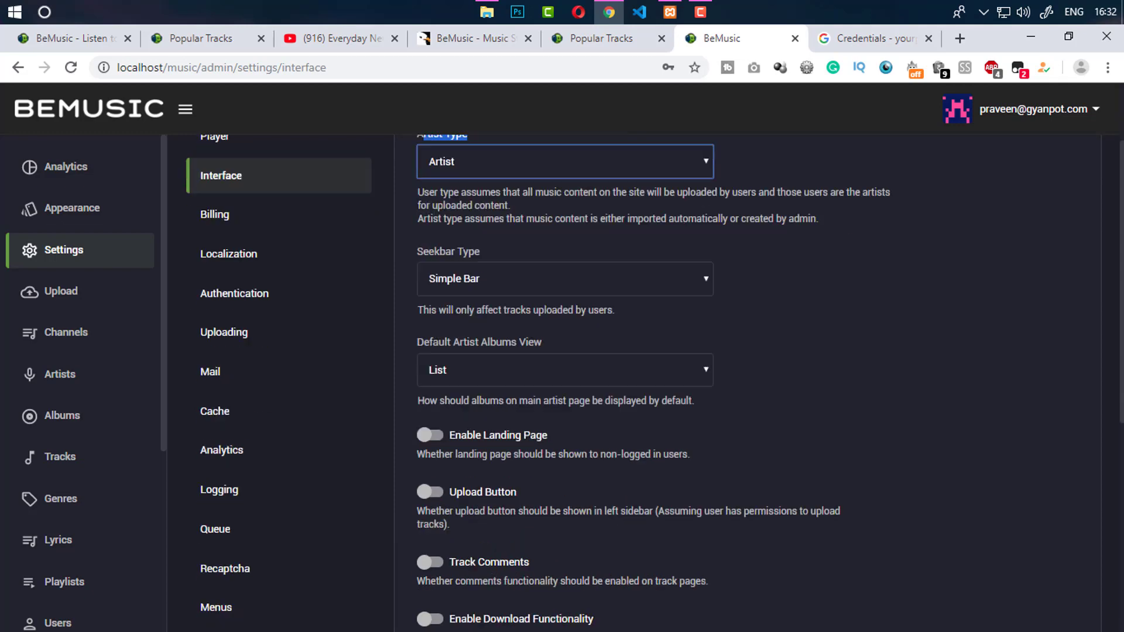
left_click(974, 299)
left_click_drag(1122, 262, 1120, 384)
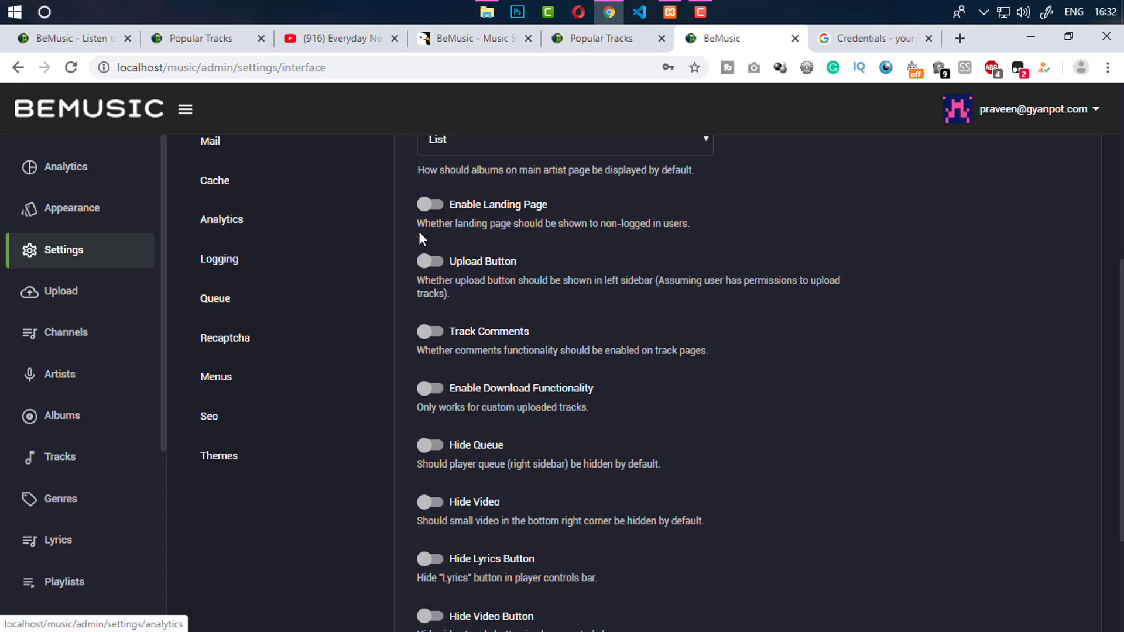
left_click(432, 262)
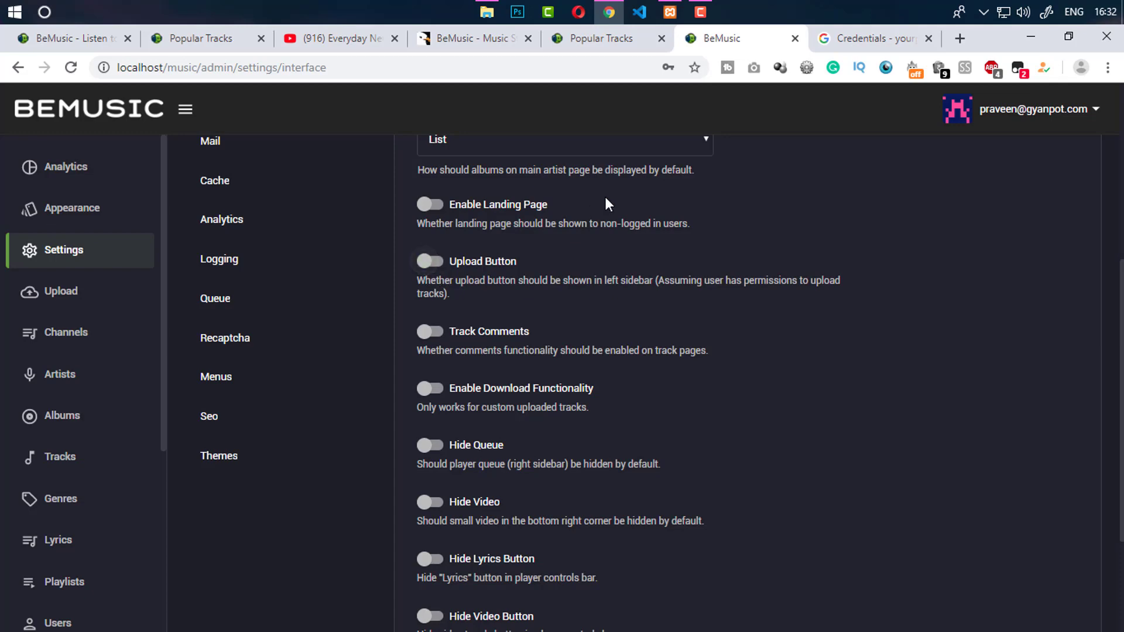
Compare the admin settings against the Popular Tracks page, ending on Popular Tracks
left_click(606, 40)
left_click(710, 40)
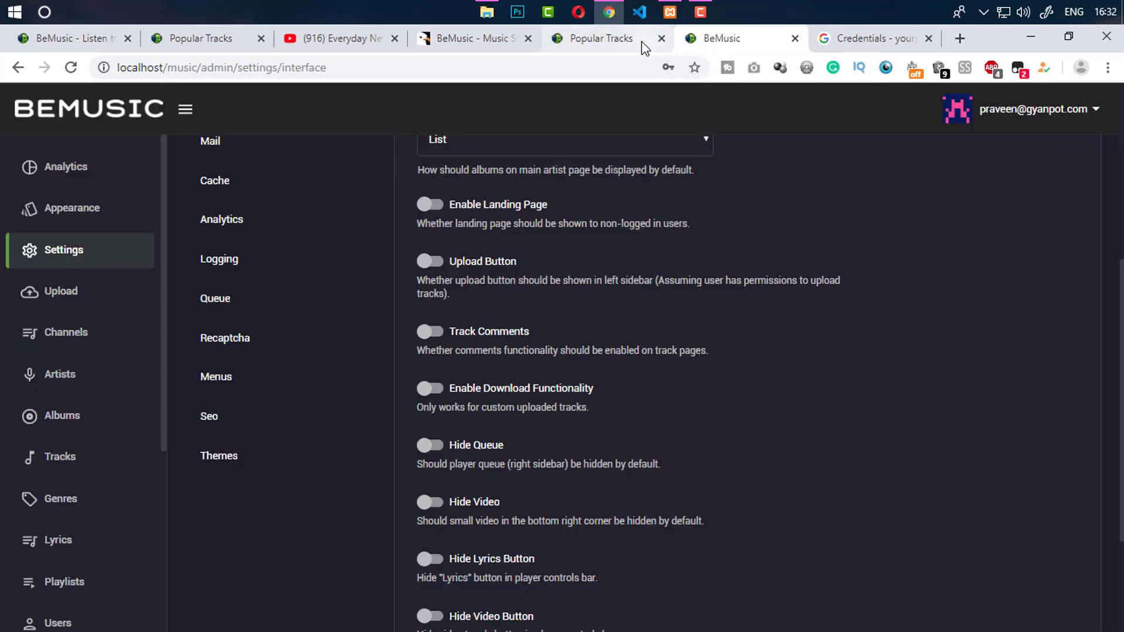
left_click(639, 41)
left_click(705, 44)
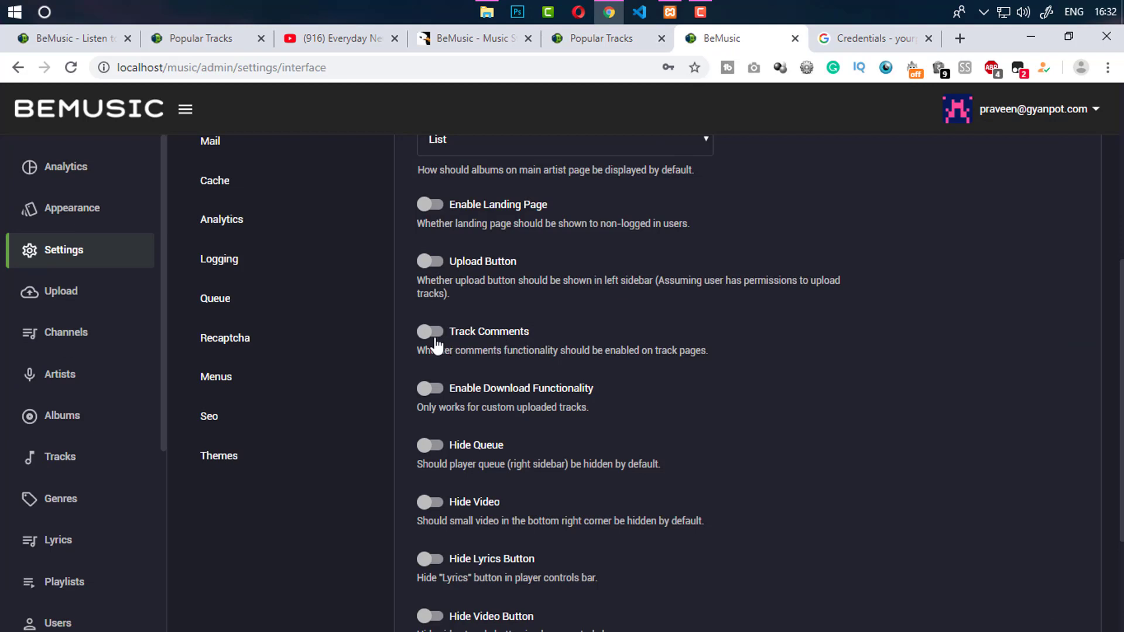
scroll(1104, 346, "down", 1)
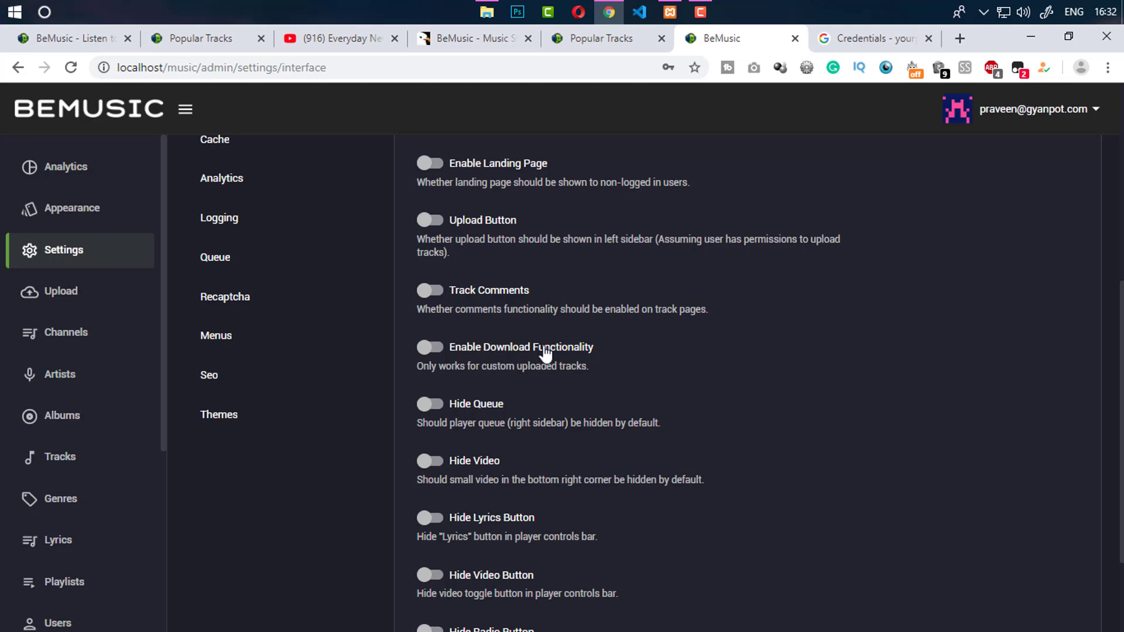
left_click(603, 38)
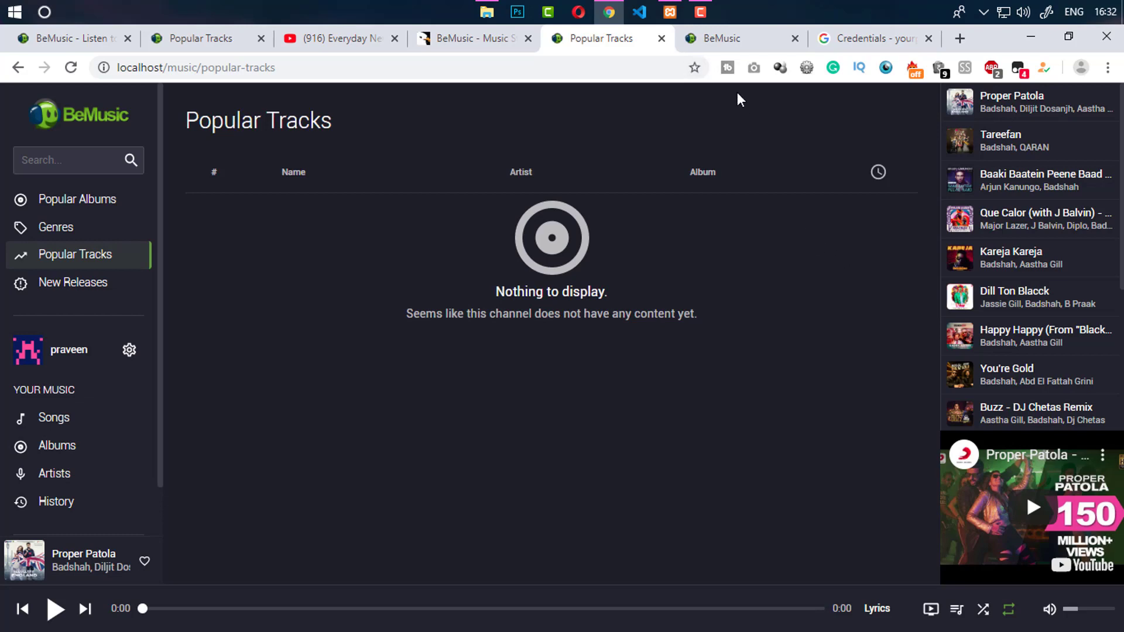
Read through the download description in the Interface settings
left_click(756, 38)
left_click_drag(438, 373, 506, 369)
left_click_drag(517, 367, 562, 367)
left_click(559, 367)
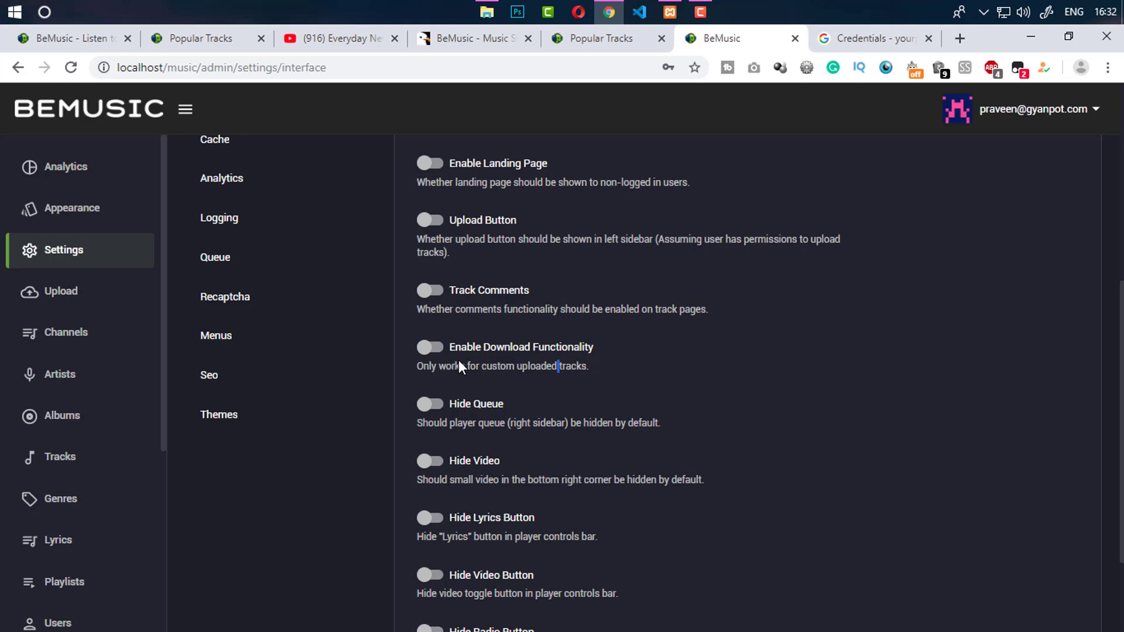
left_click_drag(468, 364, 524, 365)
left_click(504, 365)
scroll(503, 362, "down", 1)
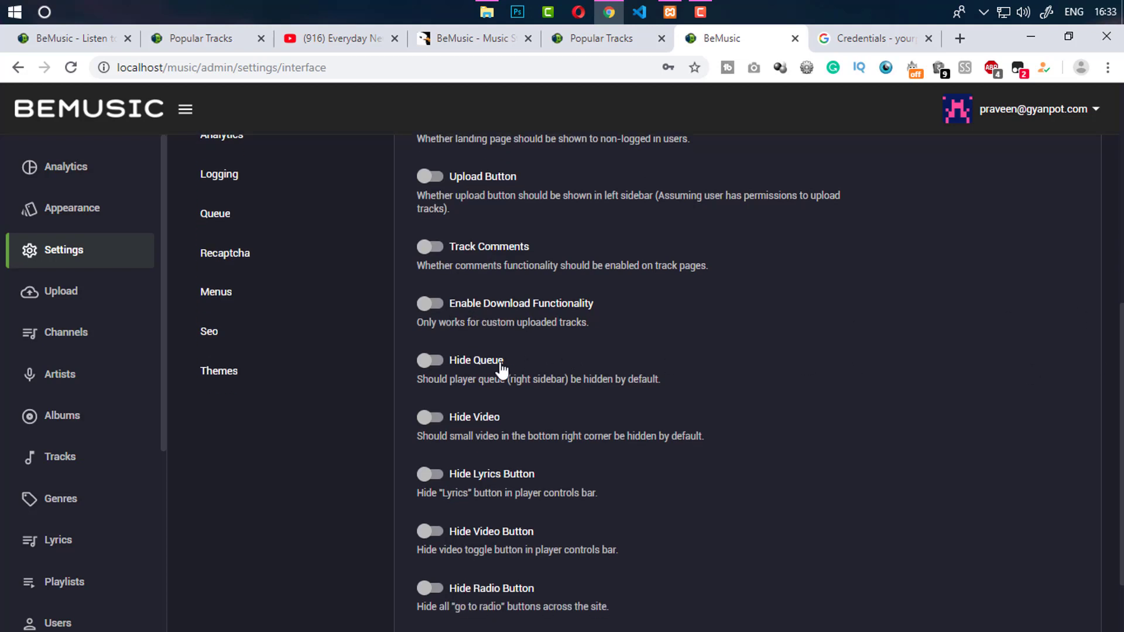
Check the player's small video, lyrics and video toggle against the Interface settings
left_click(601, 39)
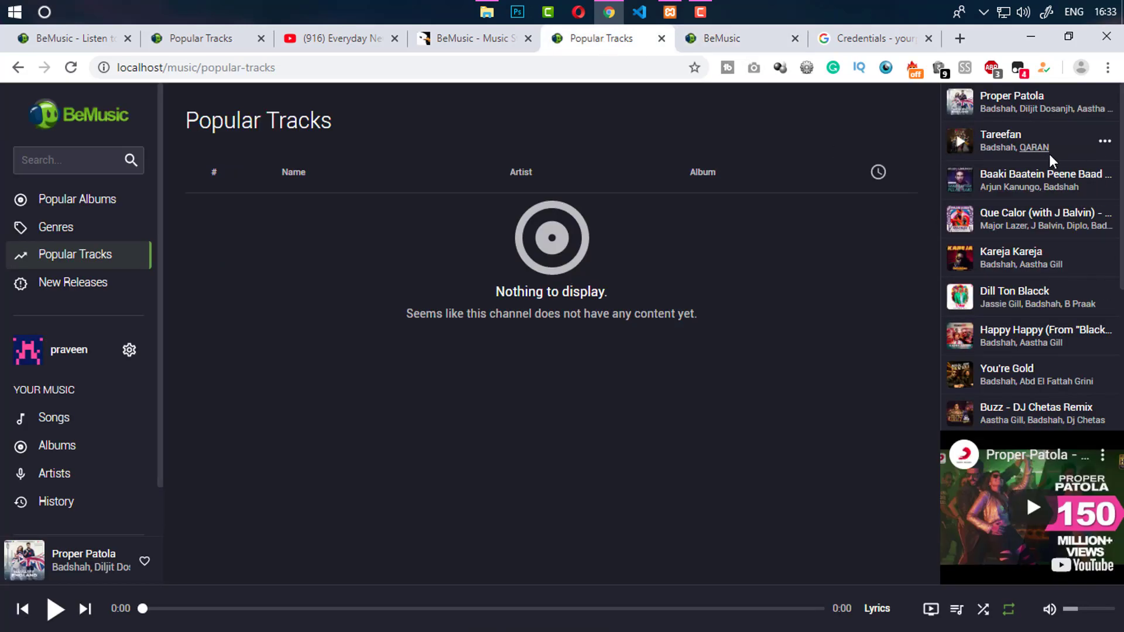
left_click(739, 39)
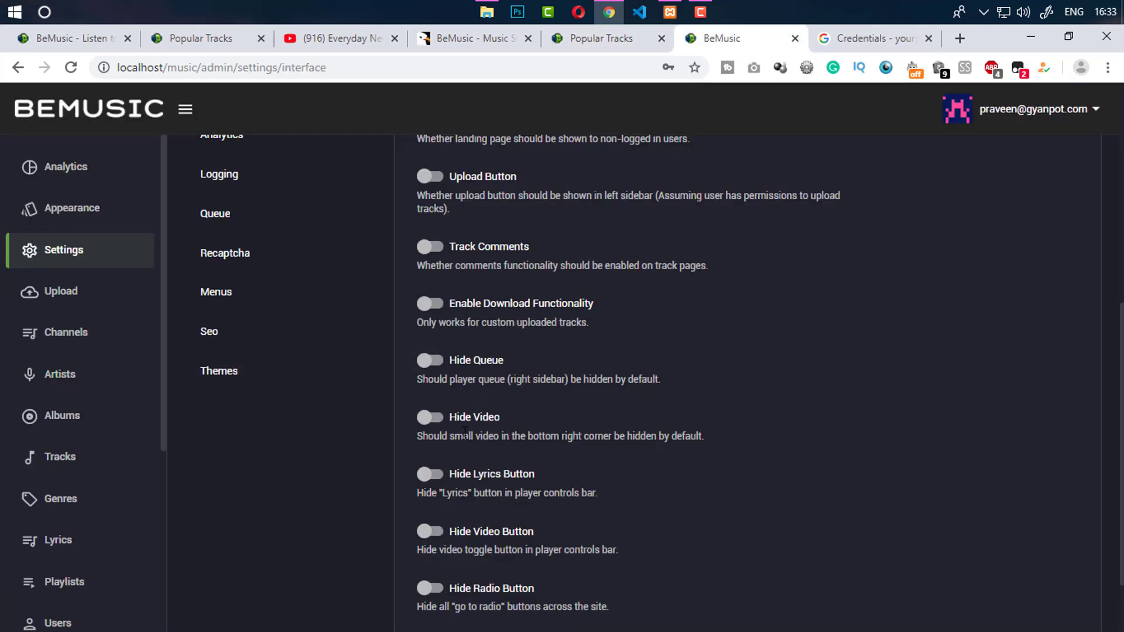
left_click(591, 44)
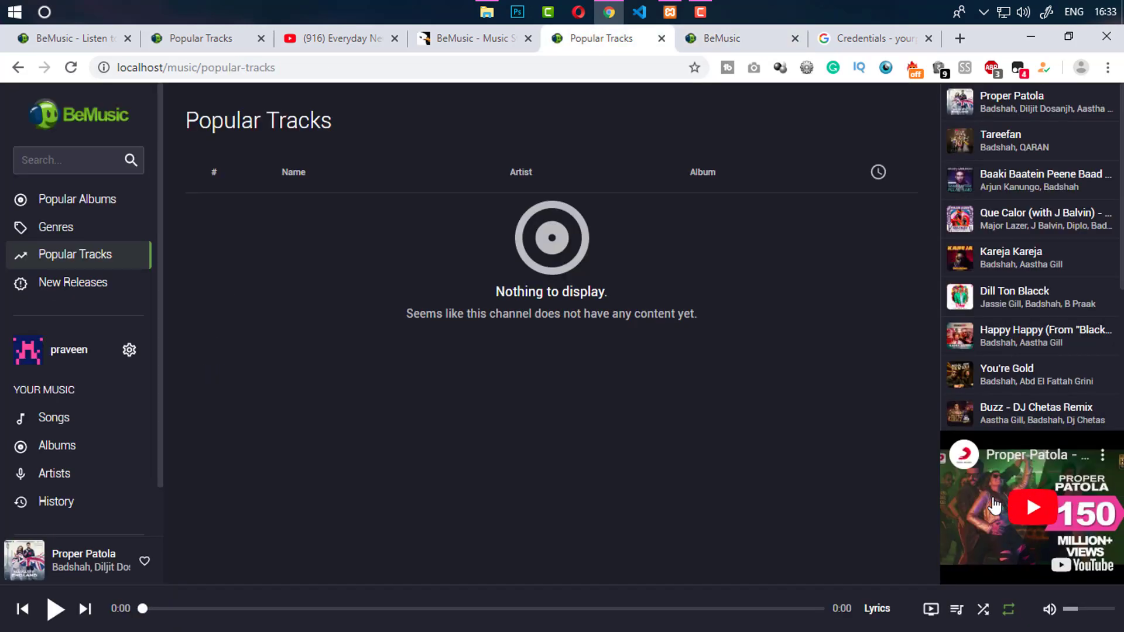
left_click(732, 43)
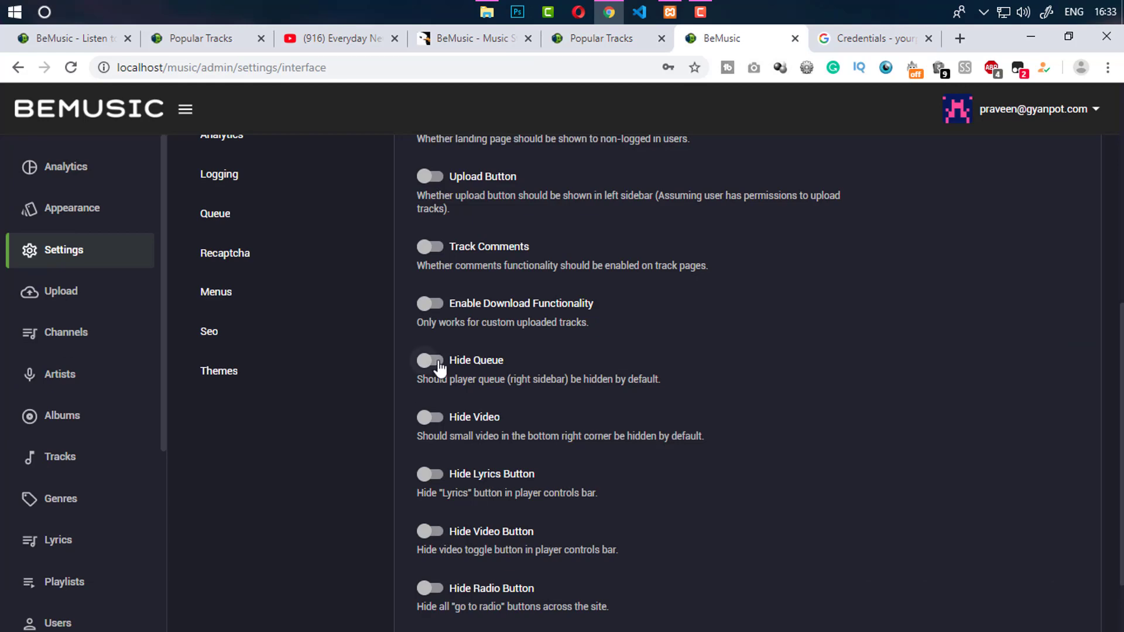
scroll(440, 469, "down", 1)
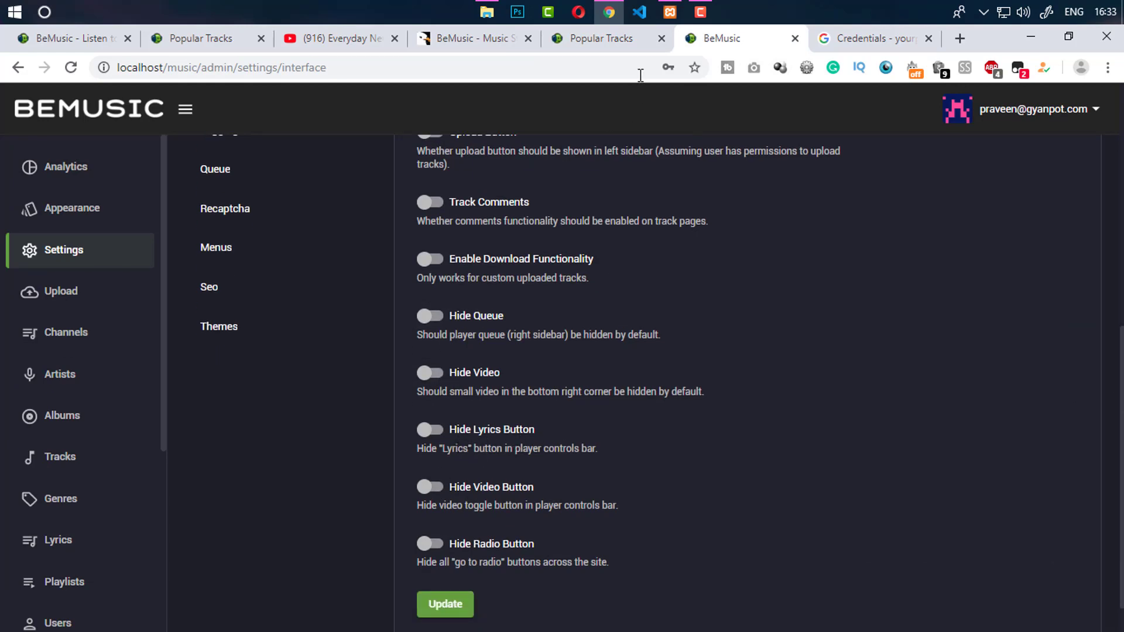
left_click(614, 40)
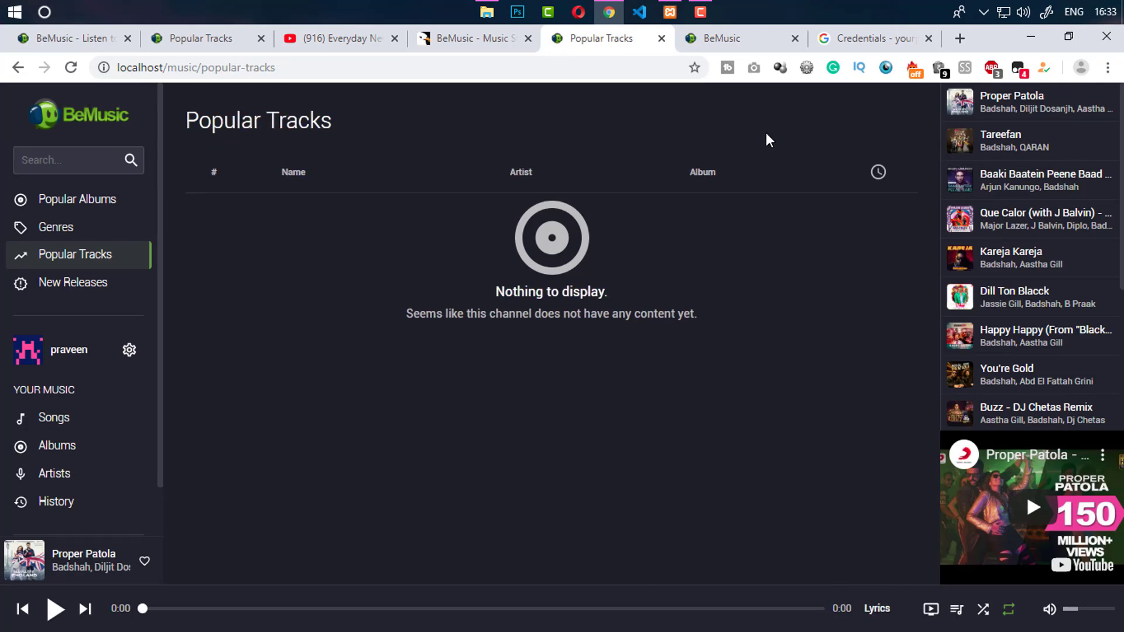
left_click(727, 43)
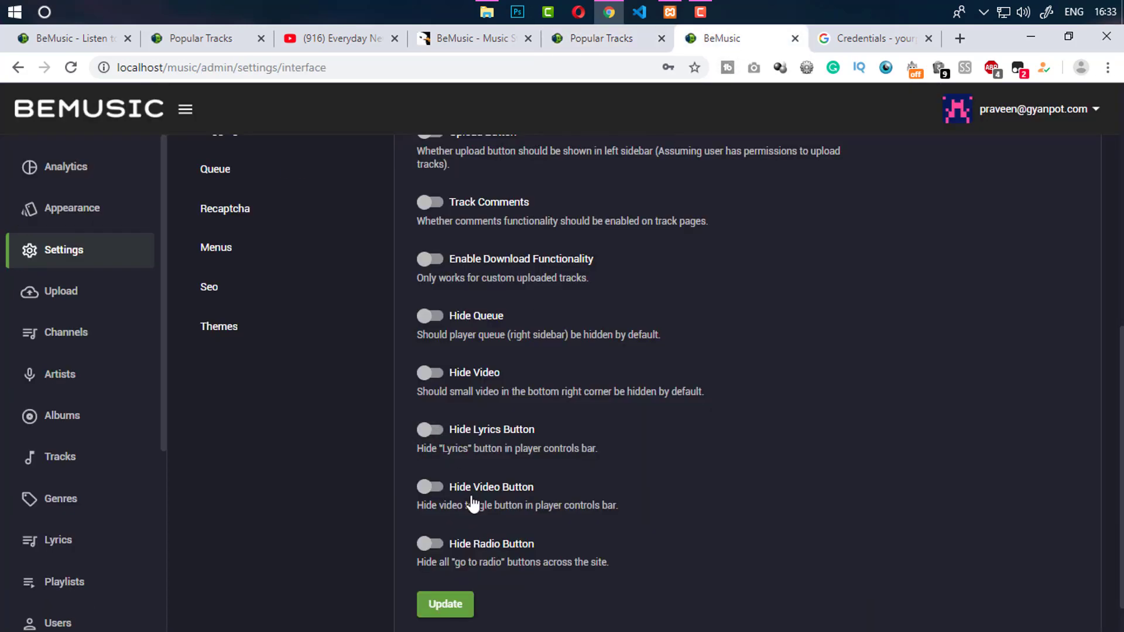
left_click(616, 41)
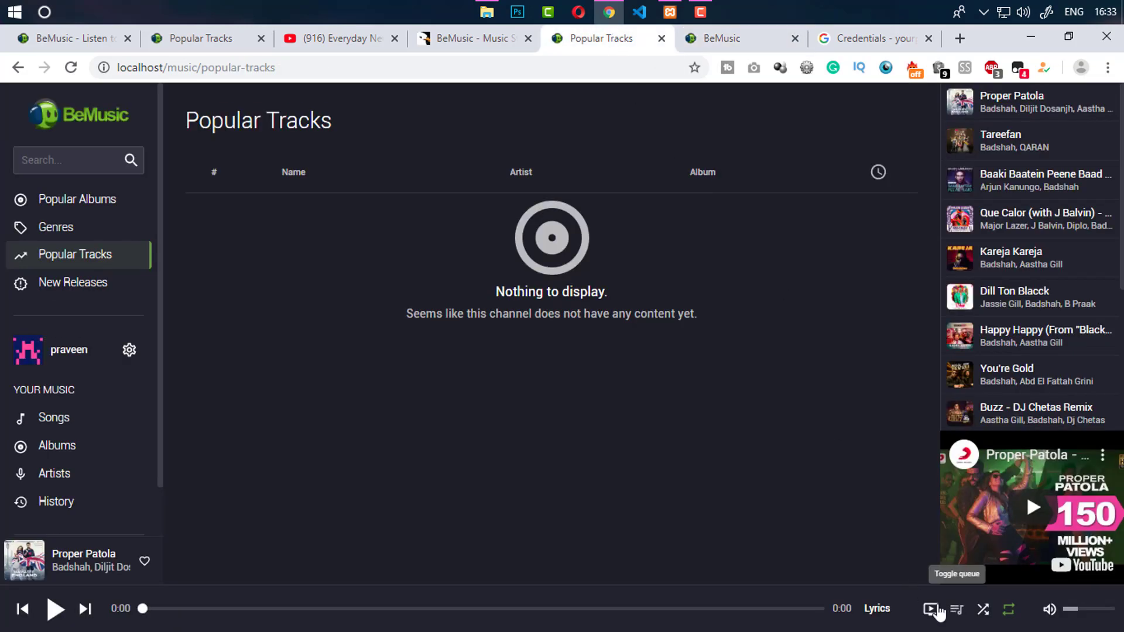
left_click(743, 39)
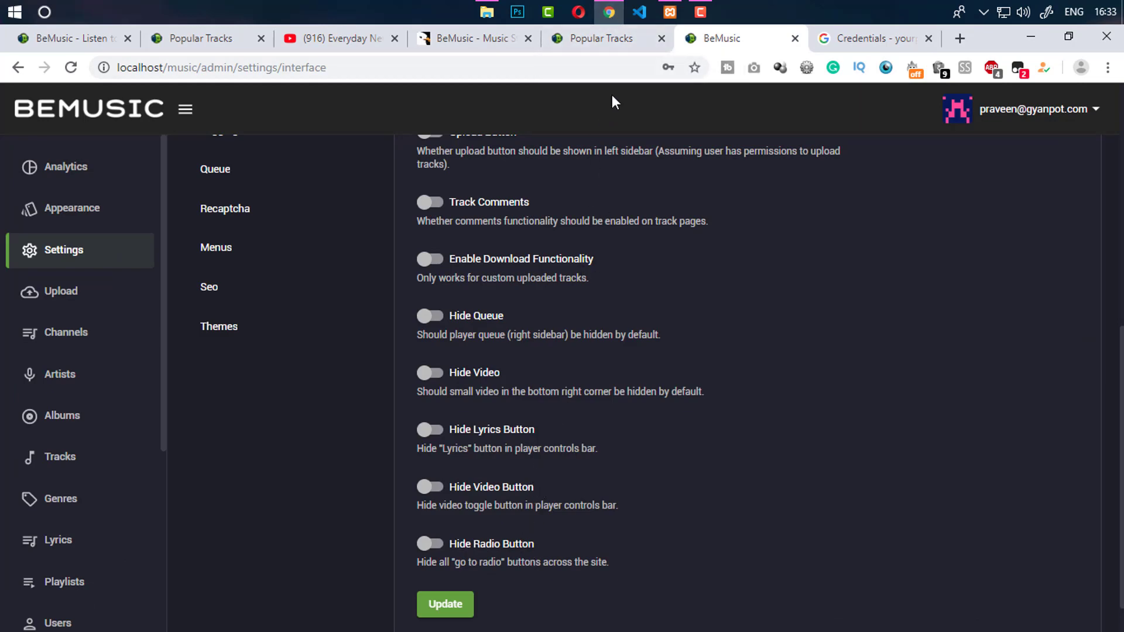
left_click(618, 40)
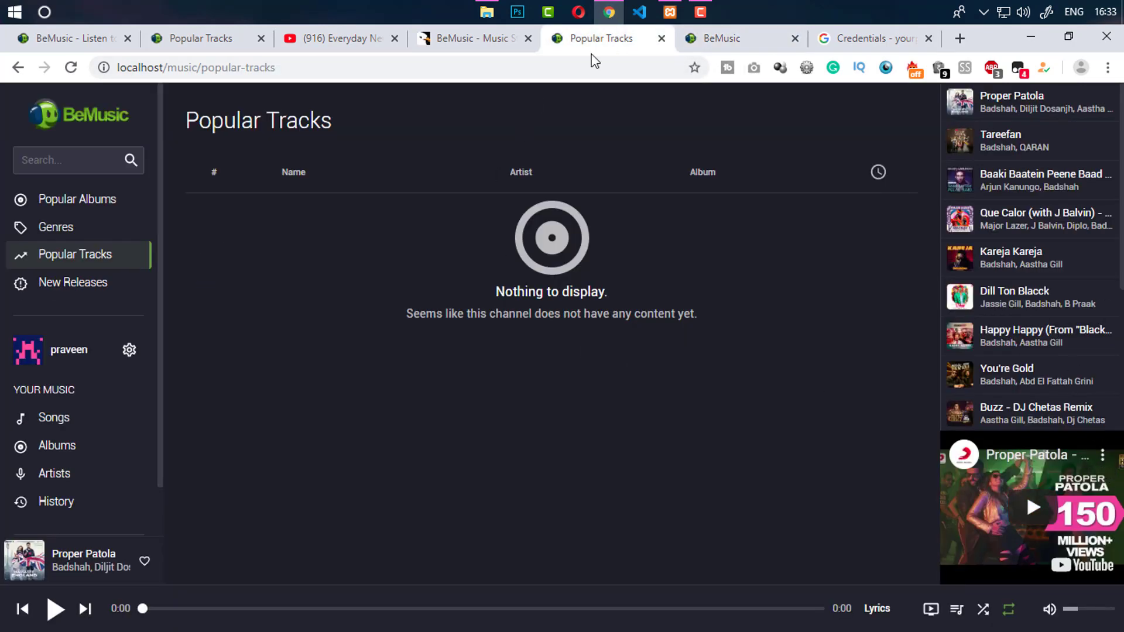
left_click(729, 39)
Glance at the Billing settings, then view the demo site's 'Connect on BeMusic' landing page
scroll(468, 352, "up", 6)
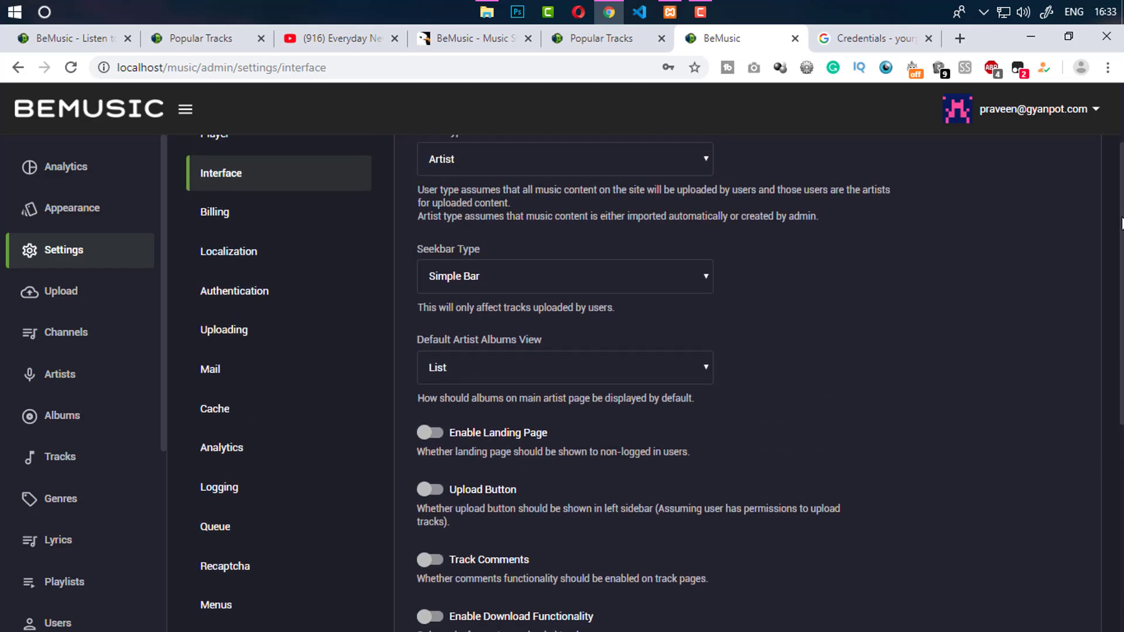
left_click(272, 242)
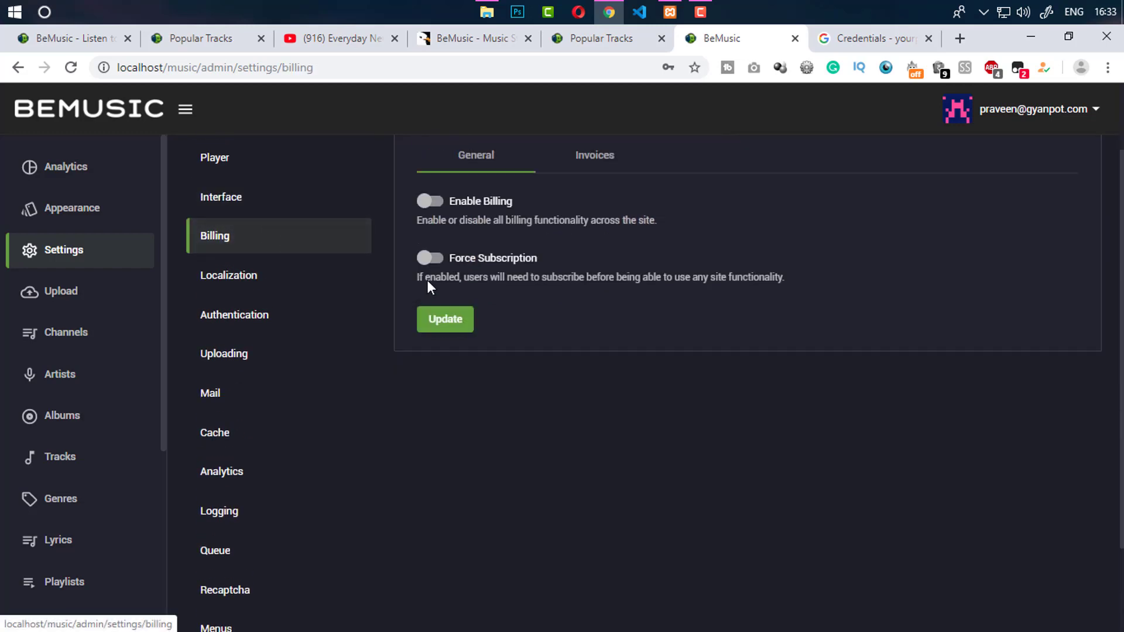
left_click(96, 43)
left_click_drag(1119, 258, 1121, 97)
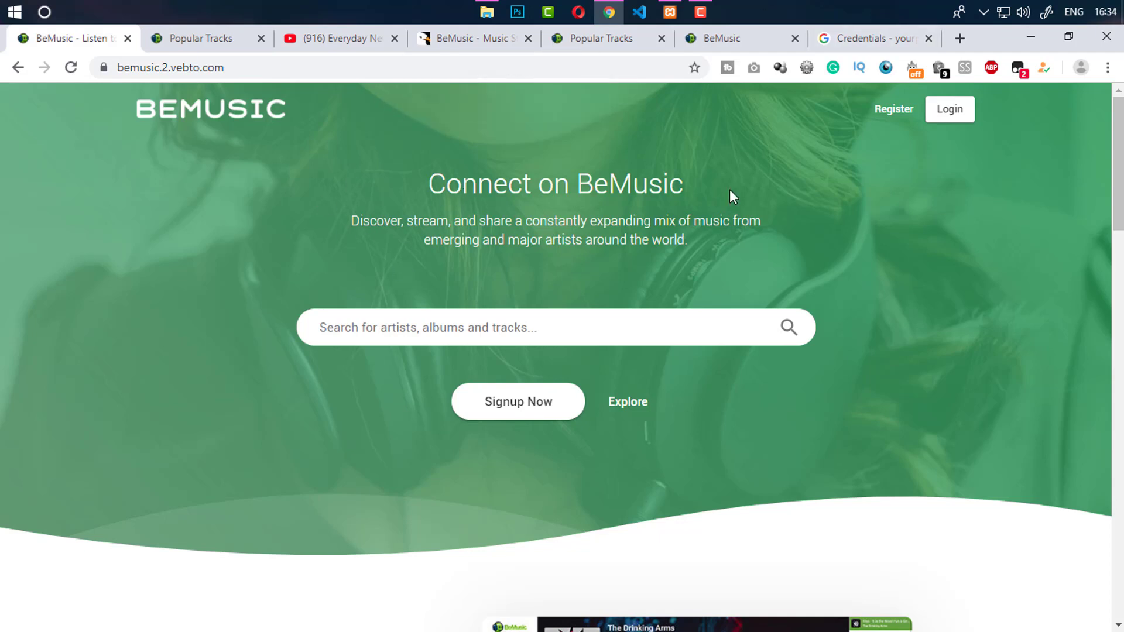
Switch Enable Billing on in the admin Billing settings
left_click(160, 41)
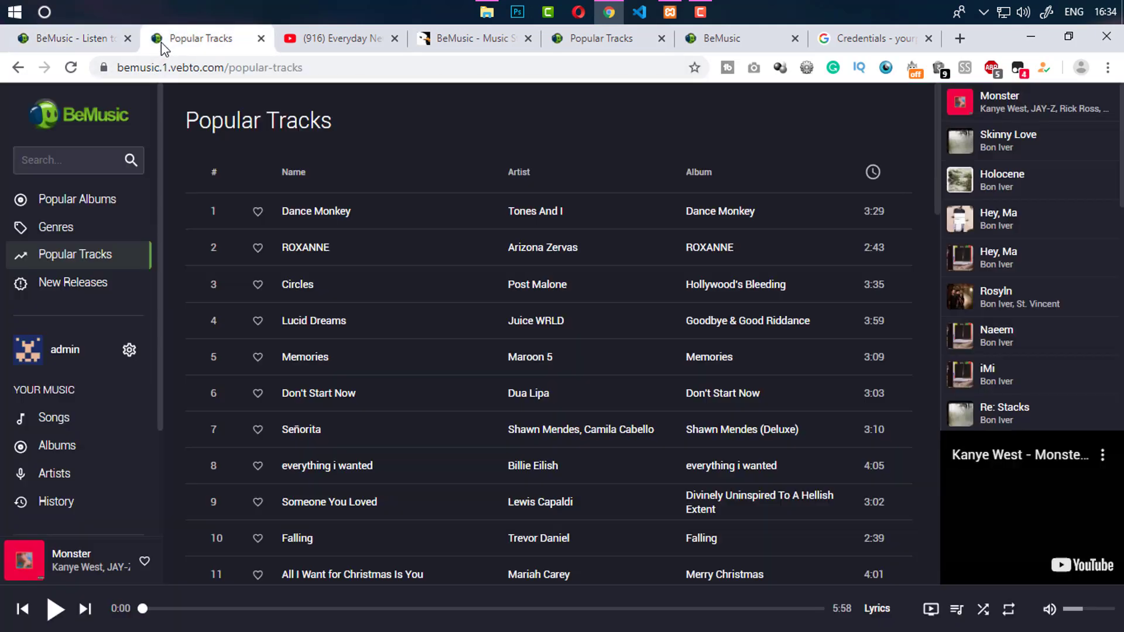
left_click(700, 39)
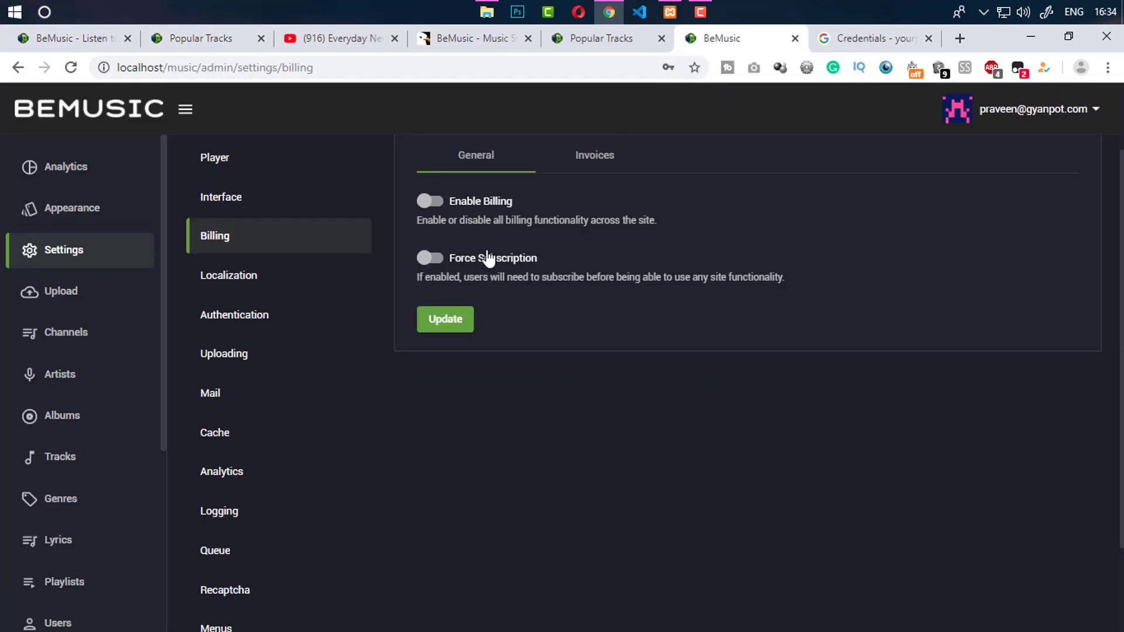
left_click(434, 206)
scroll(607, 196, "down", 1)
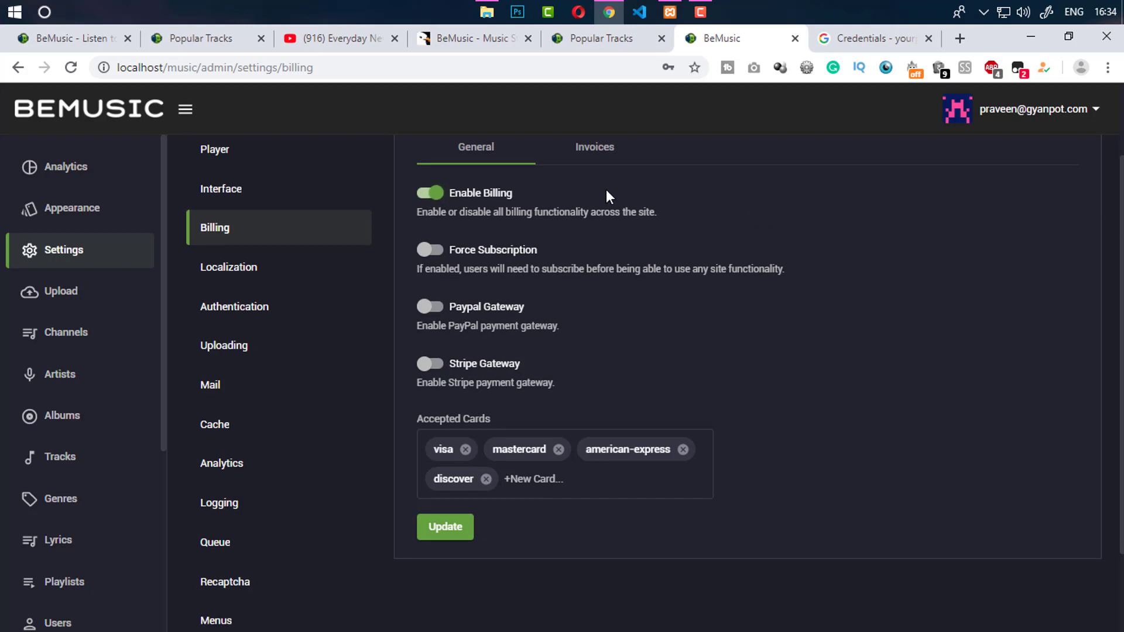
Look over the Invoice Note and Invoice Address fields on the Invoices tab
left_click(568, 154)
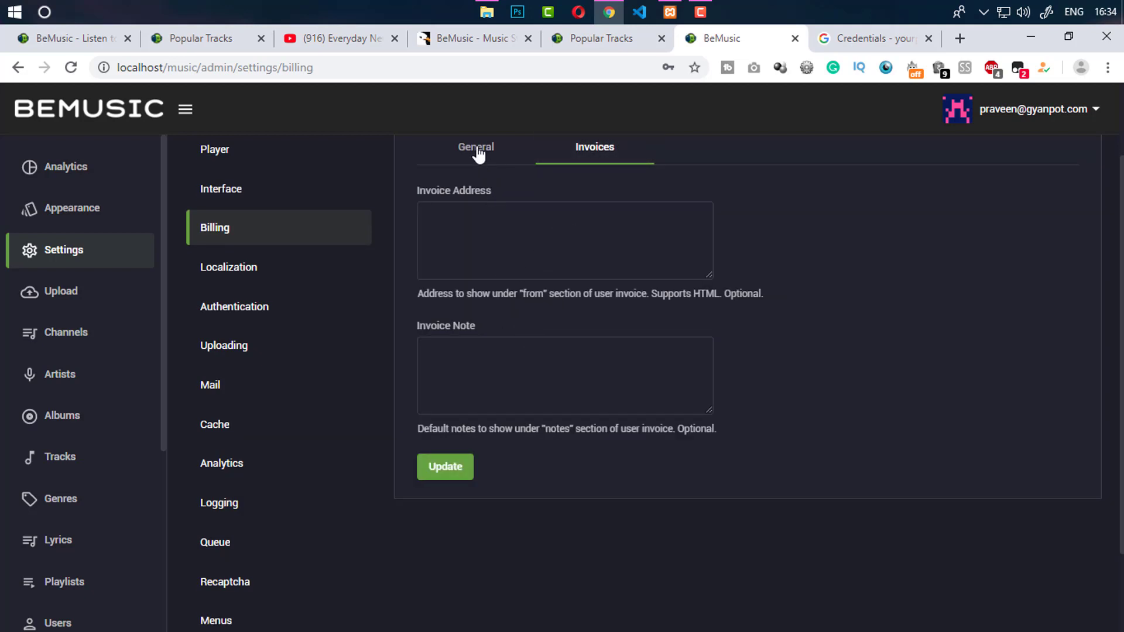
left_click(502, 366)
left_click(520, 255)
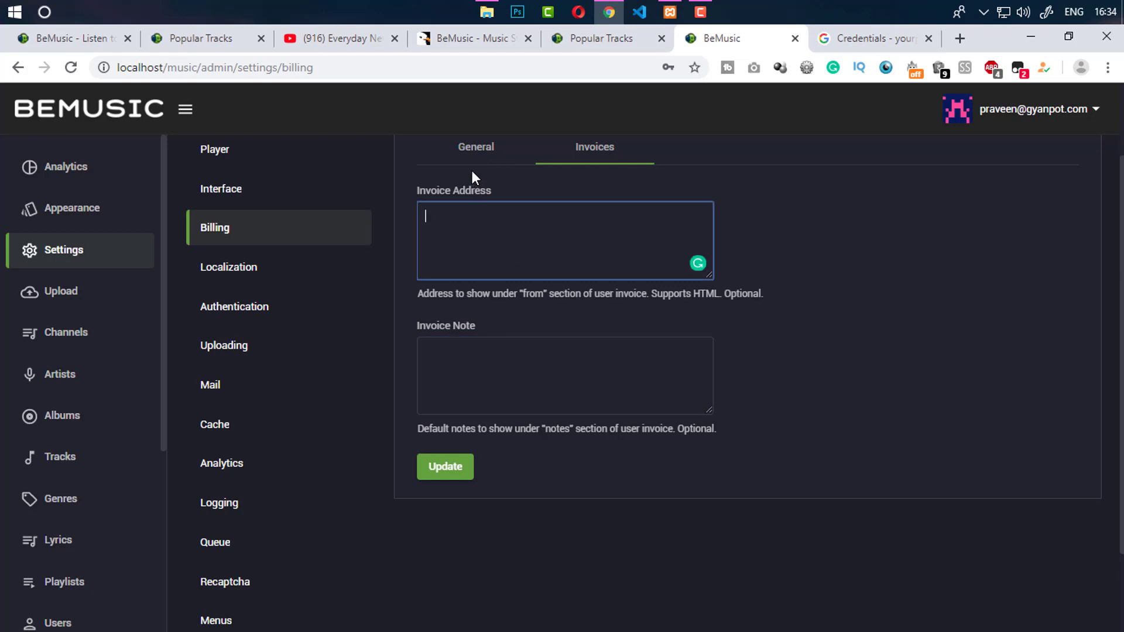
Save the billing settings from General and reload the Popular Tracks page
left_click(473, 154)
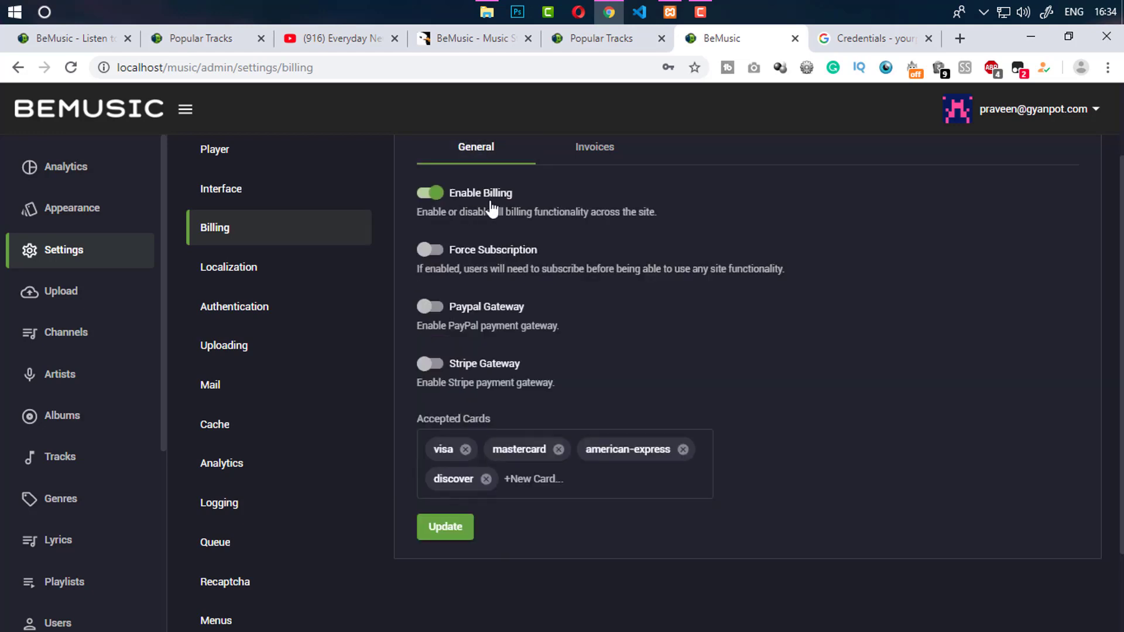
left_click(440, 532)
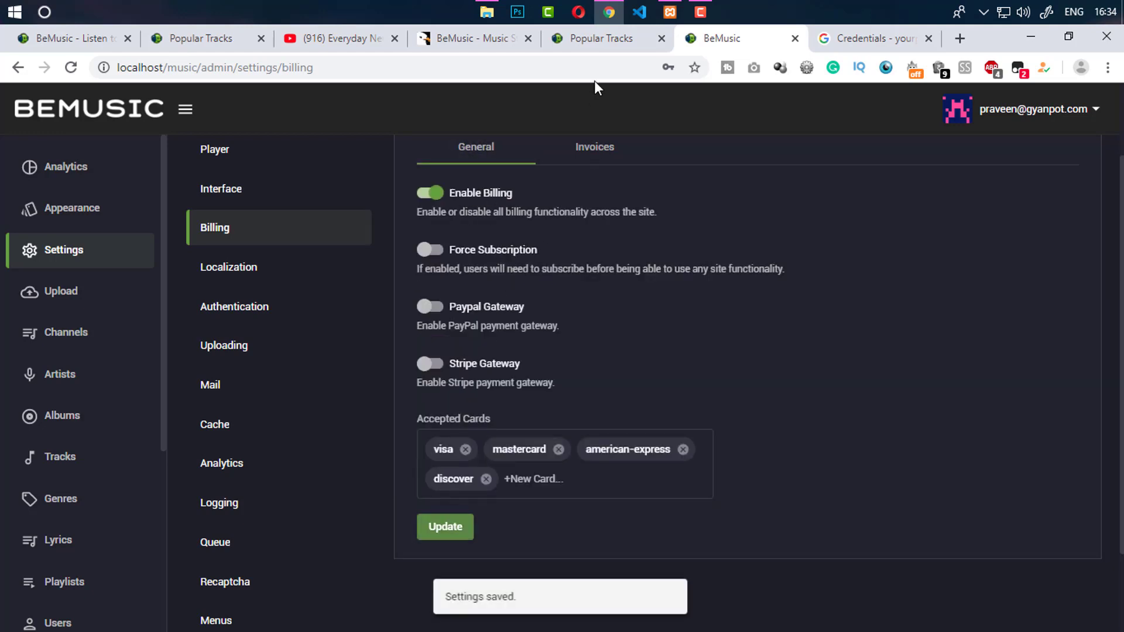
left_click(595, 38)
left_click(71, 68)
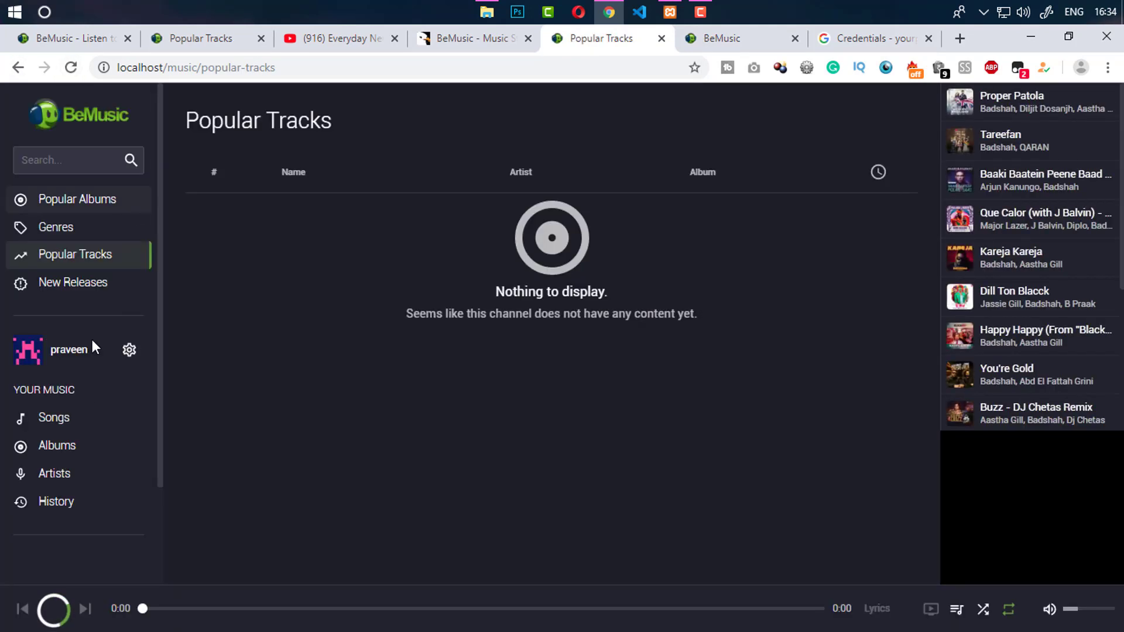
Close the CodeCanyon BeMusic item tab
left_click(129, 349)
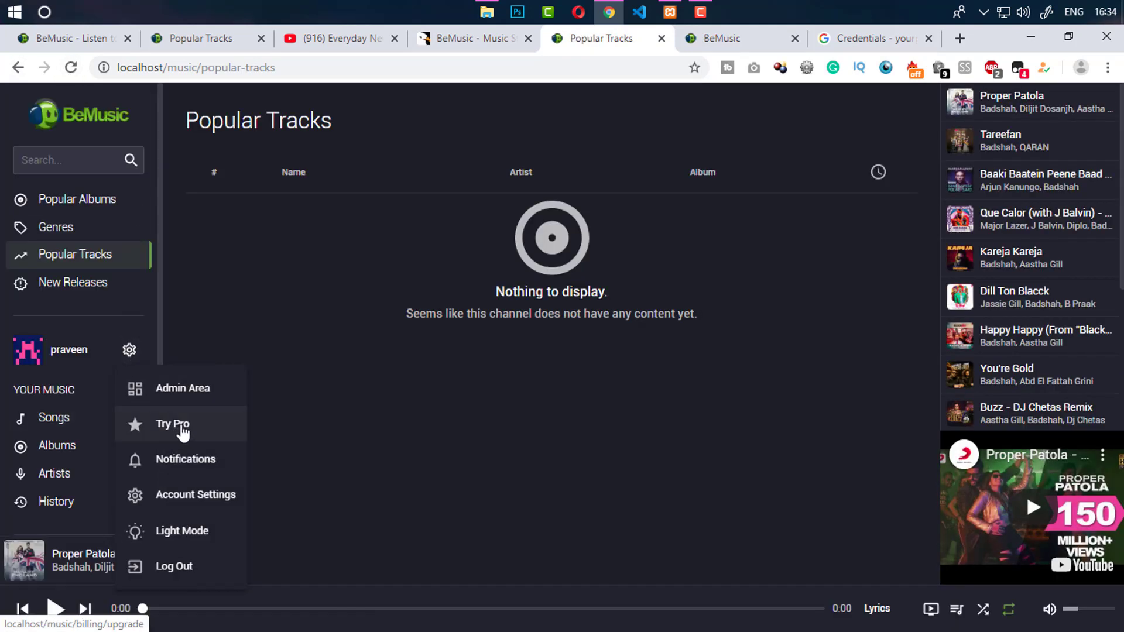
left_click(497, 41)
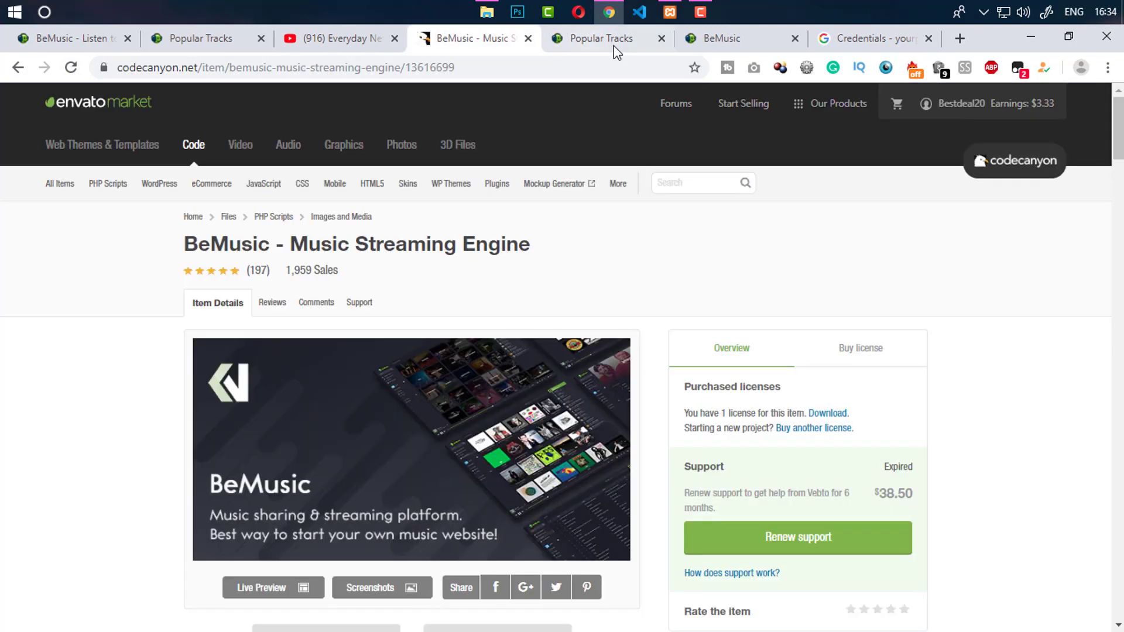
left_click(709, 41)
left_click(528, 39)
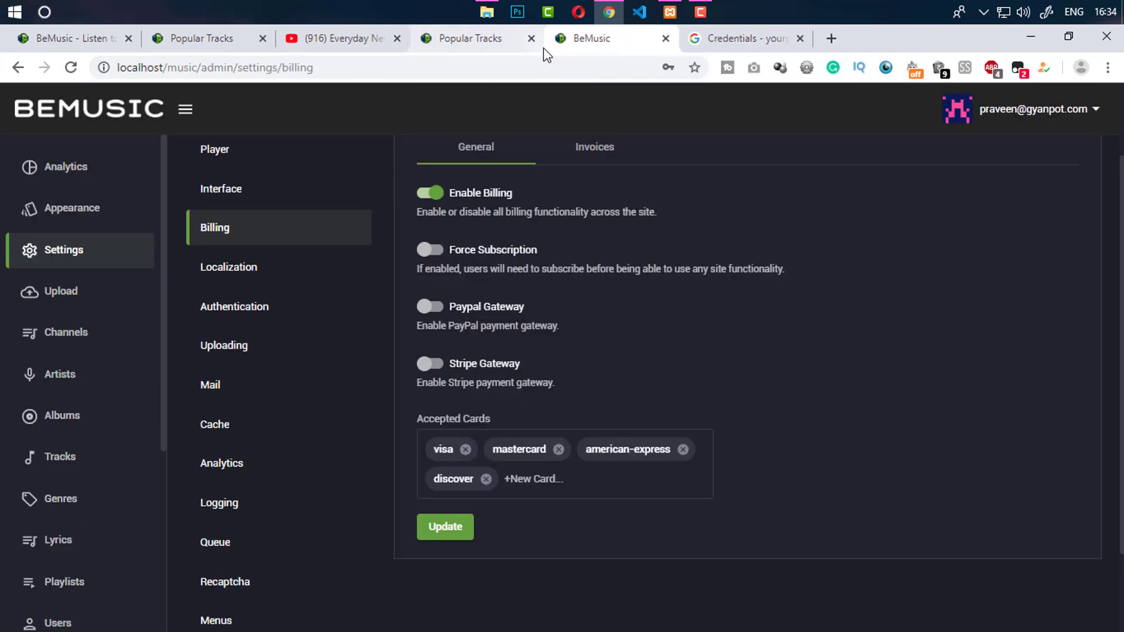
Open the Try Pro upgrade page, which has no plans yet, and select its address
left_click(534, 38)
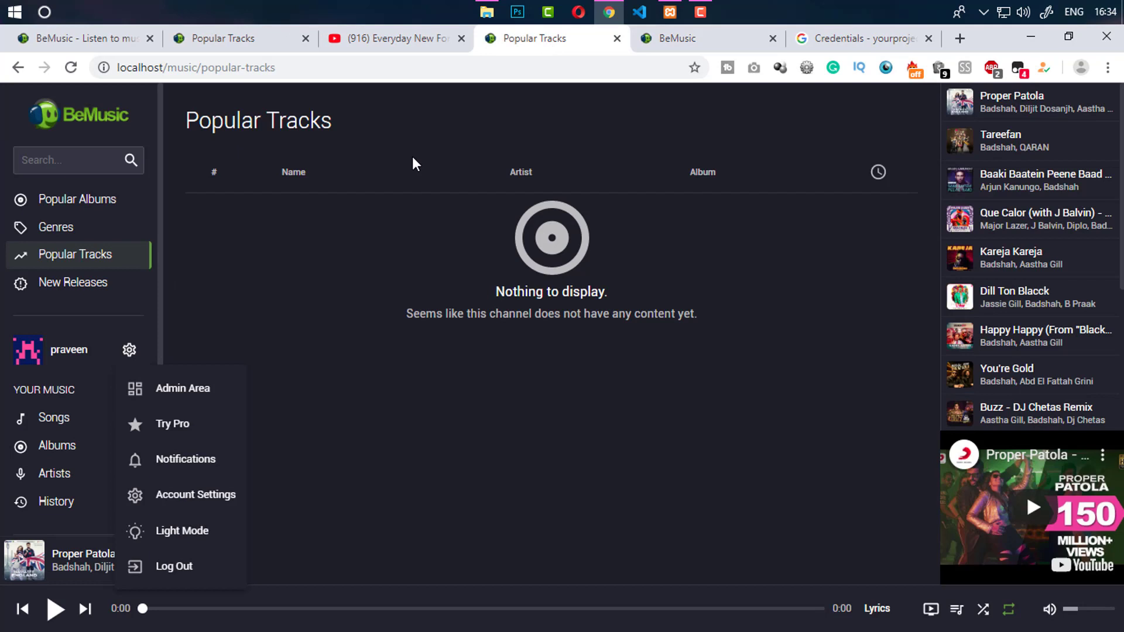
left_click(160, 426)
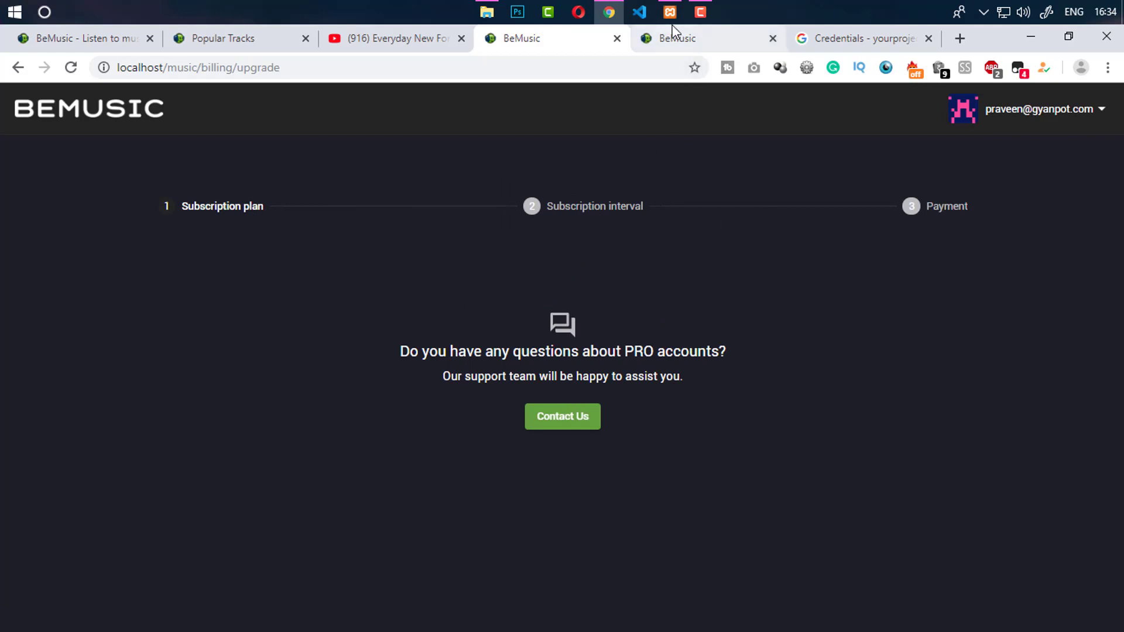
left_click(676, 39)
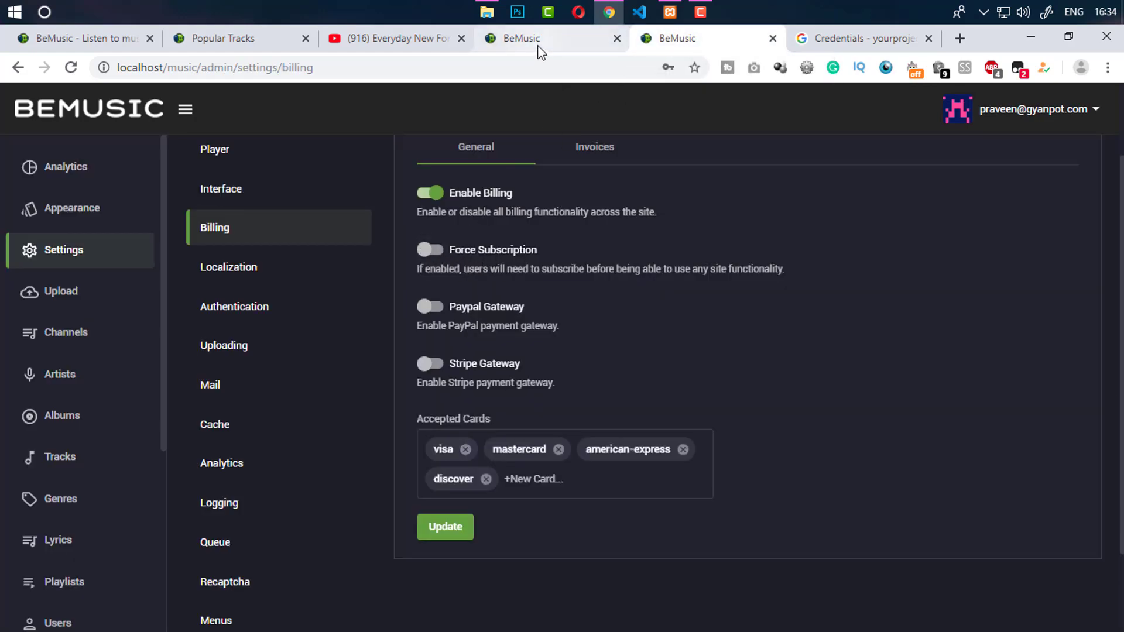
left_click(518, 38)
left_click(521, 68)
key("ctrl+c")
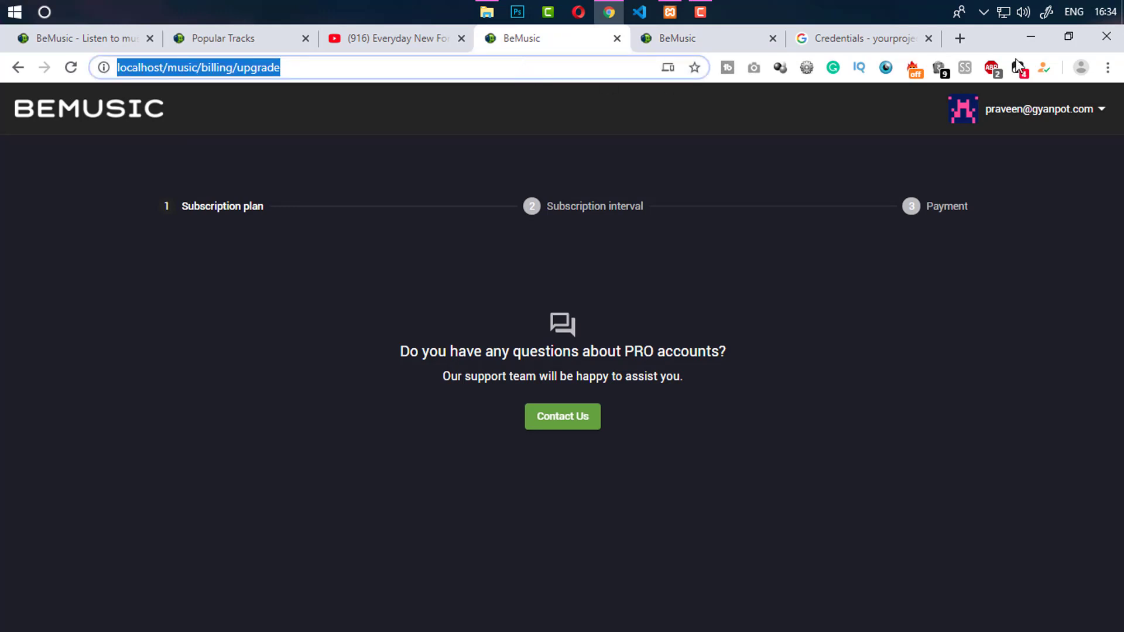
left_click(1108, 67)
Load the upgrade page logged out in a private window, ending on the home page
left_click(940, 139)
key("ctrl+v")
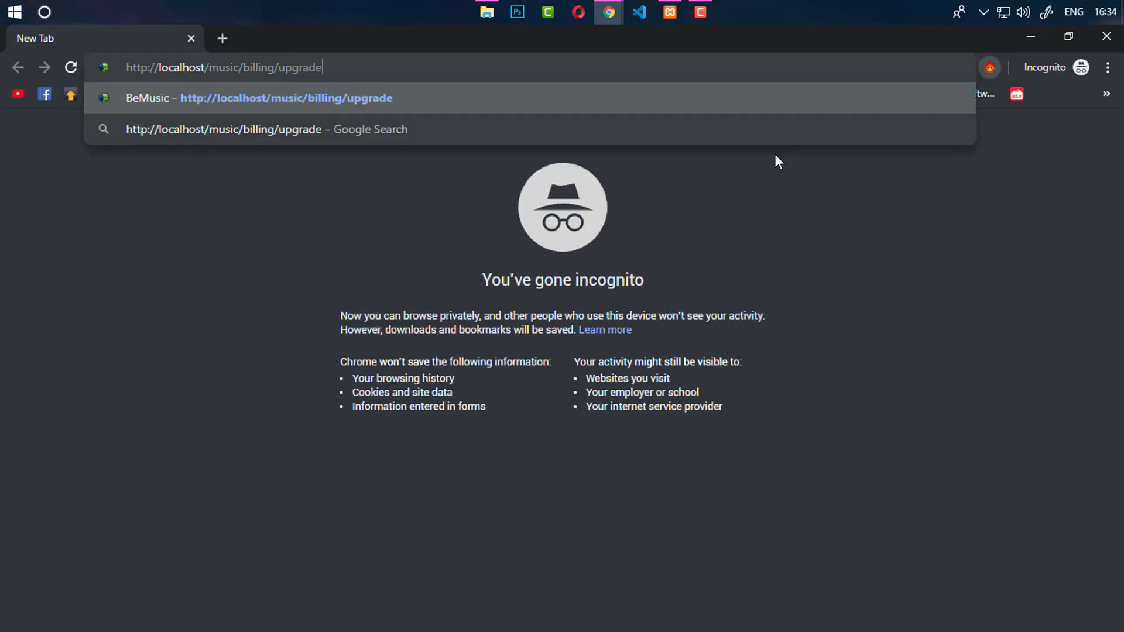
key("Return")
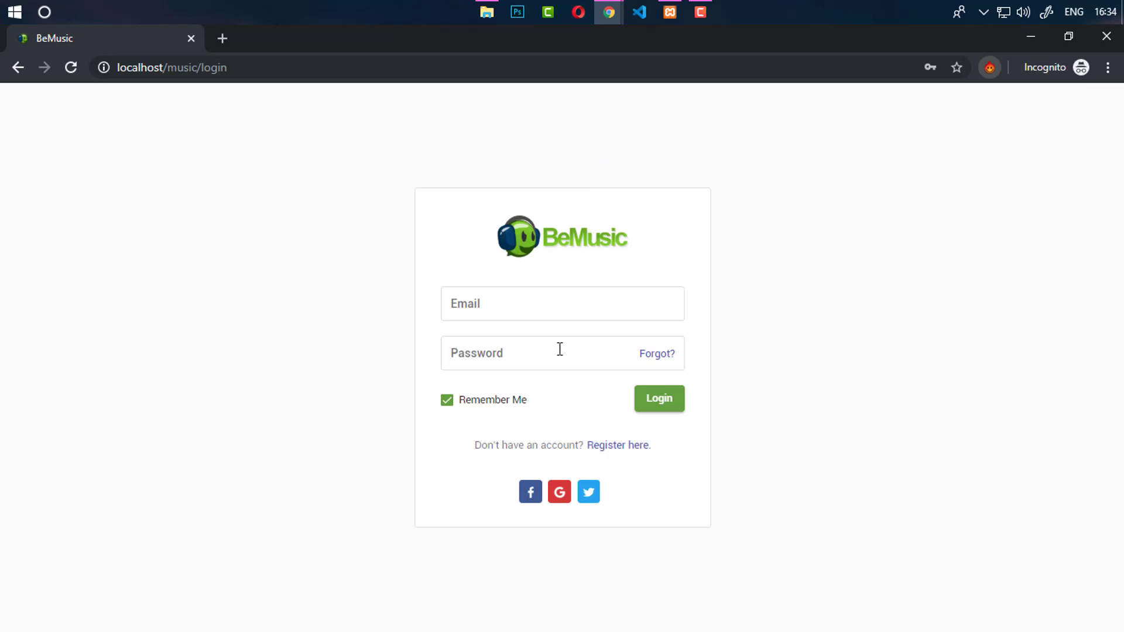
left_click(572, 234)
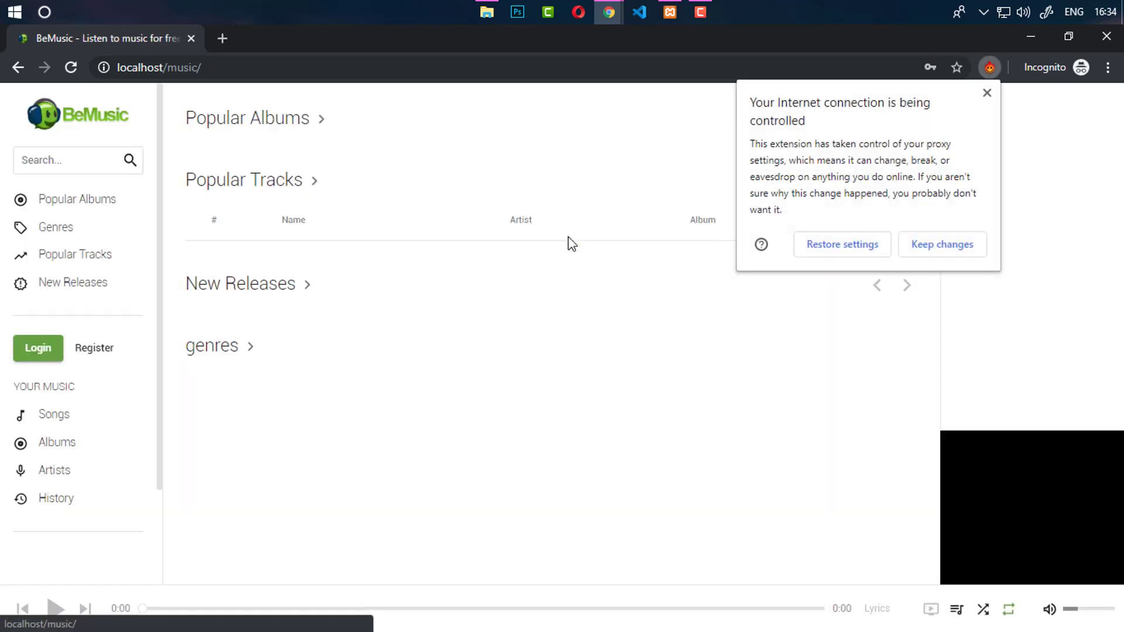
left_click(987, 93)
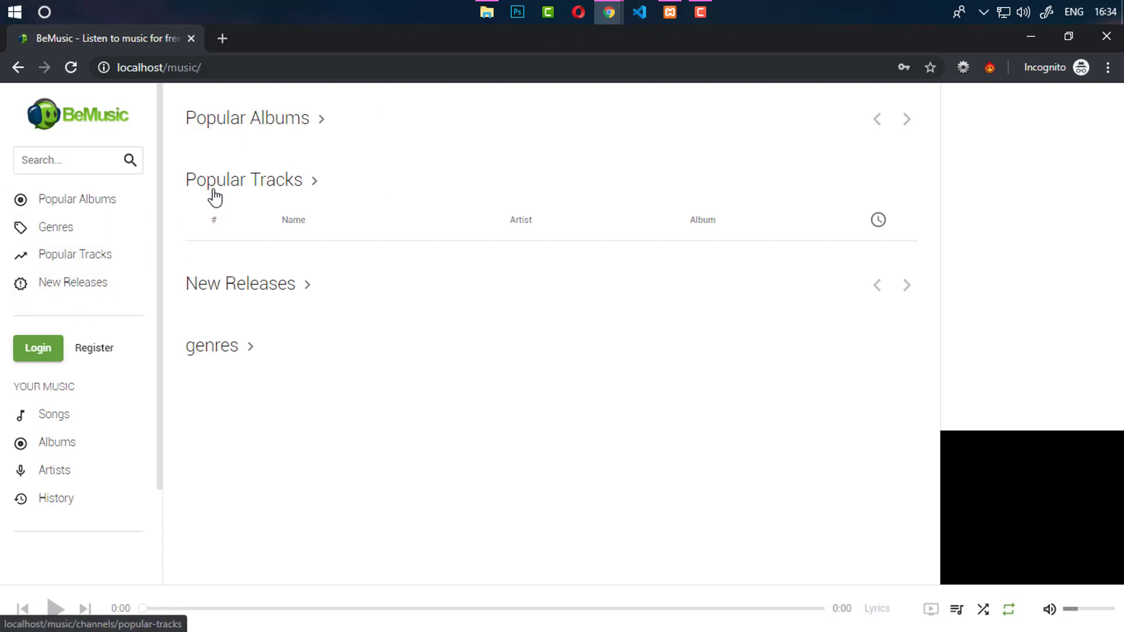
Switch Force Subscription on in admin Billing and reload the private home page
mouse_move(613, 16)
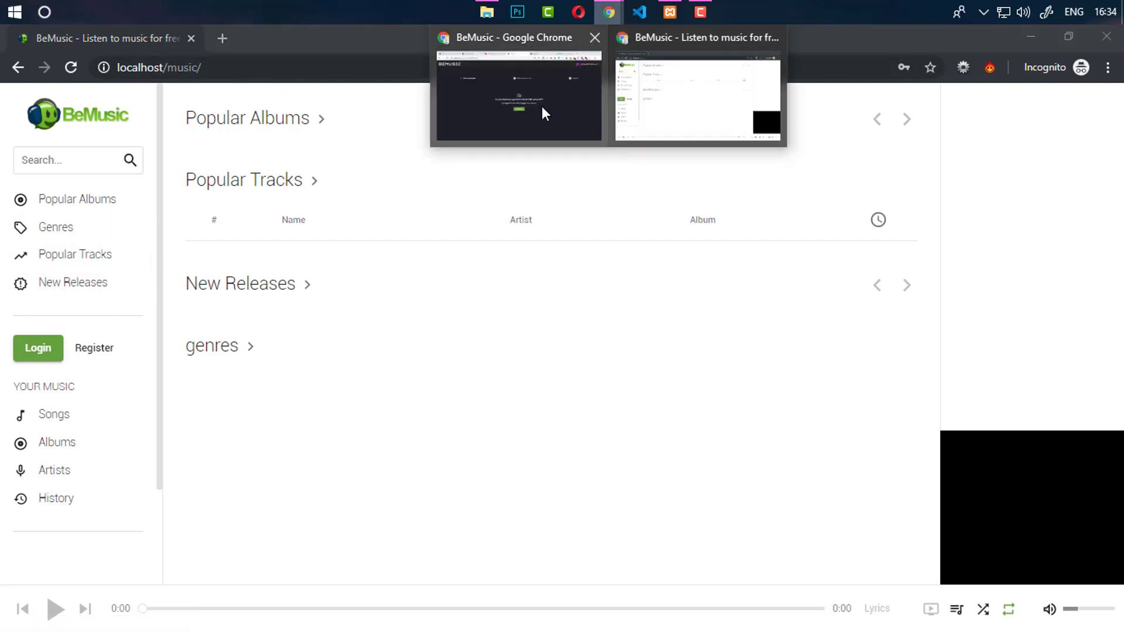
left_click(533, 104)
left_click(651, 41)
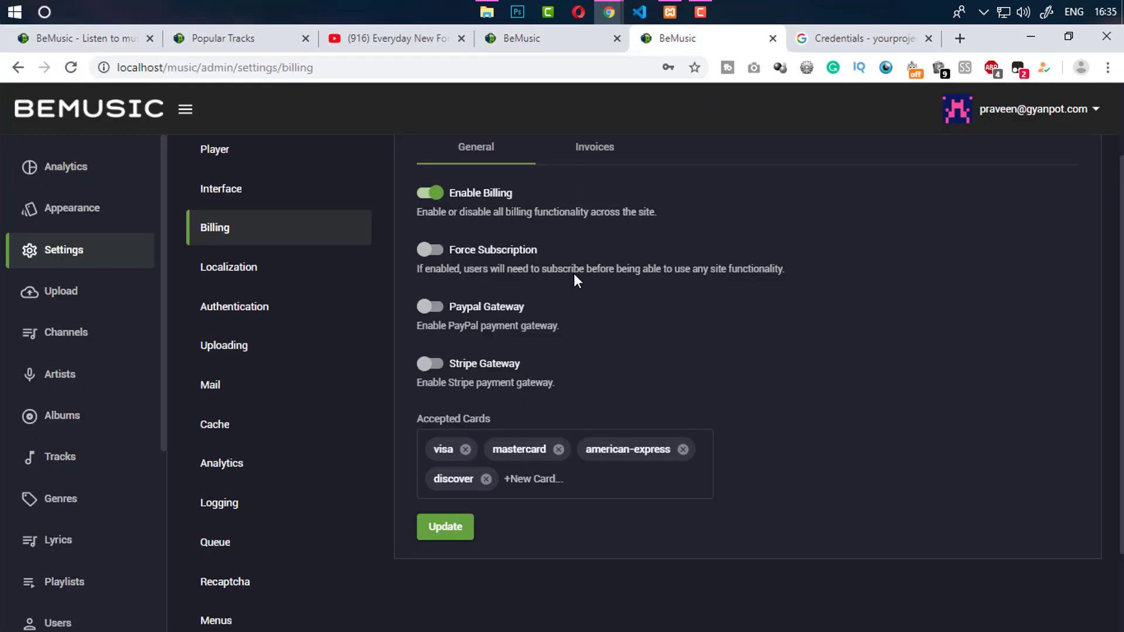
left_click(432, 252)
left_click(611, 15)
left_click(668, 82)
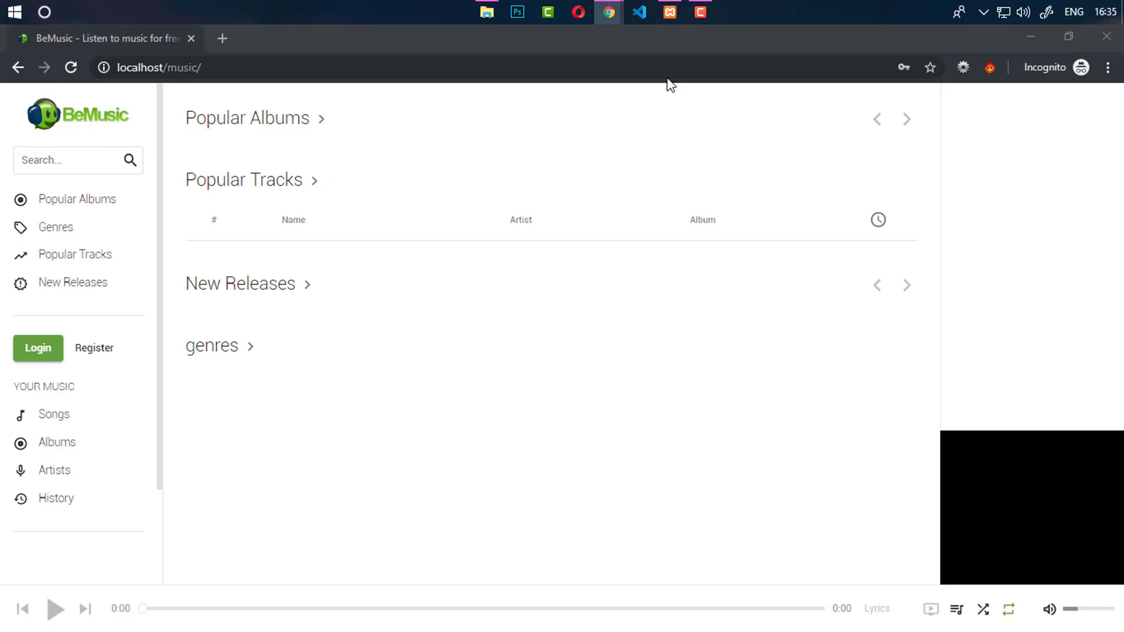
left_click(70, 65)
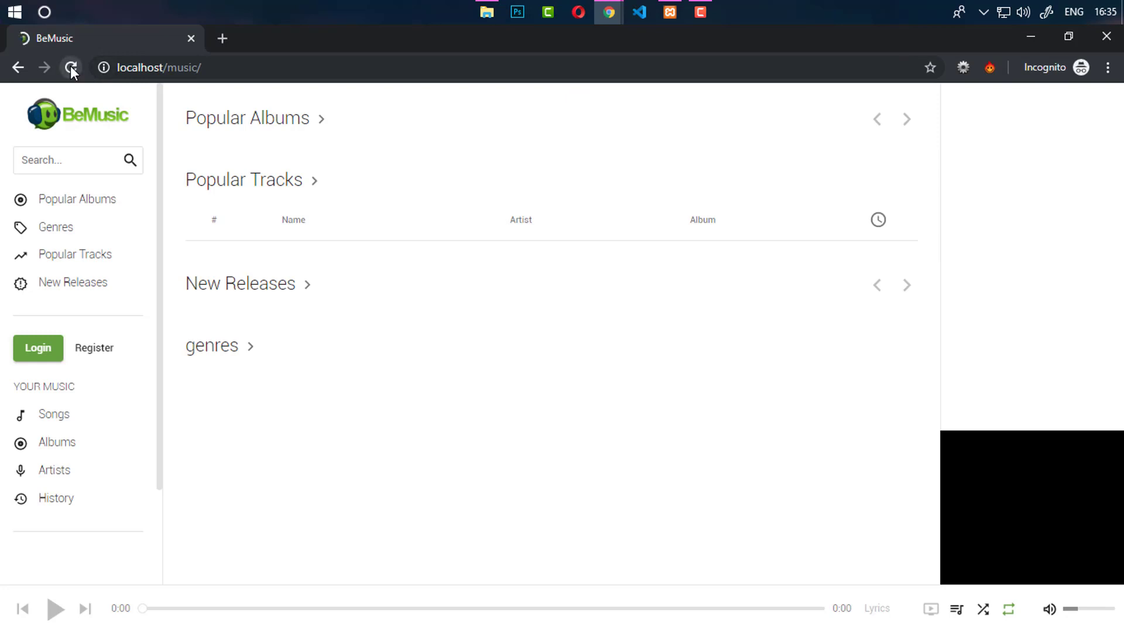
Save Force Subscription and reload the private window to confirm guests go to login
mouse_move(620, 21)
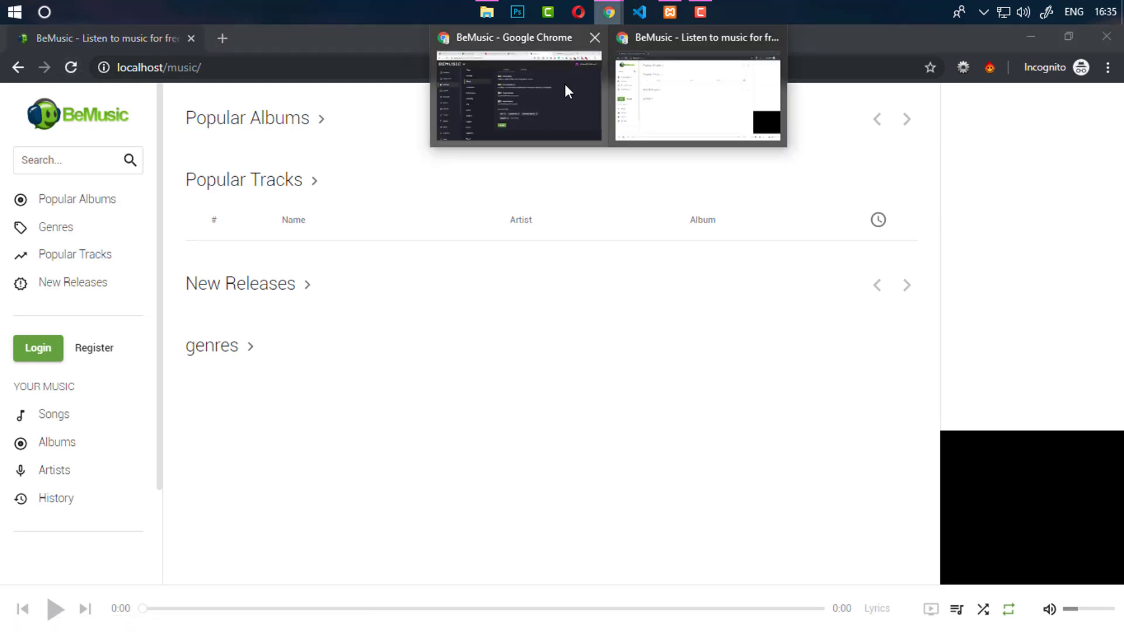
left_click(564, 88)
left_click(465, 526)
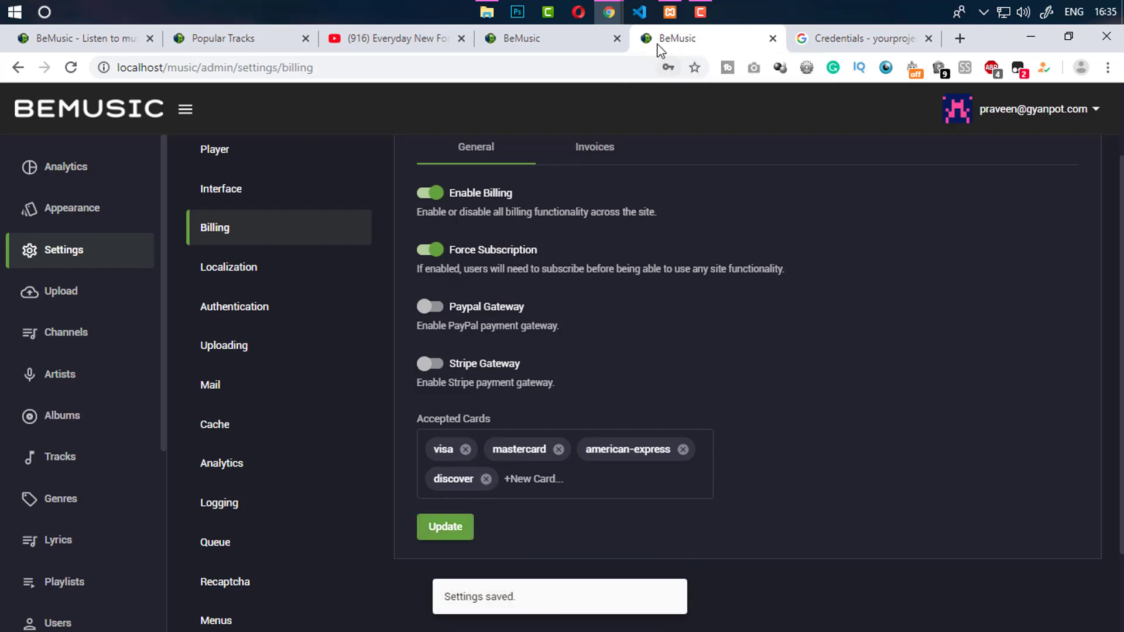
mouse_move(612, 18)
left_click(656, 73)
left_click(69, 68)
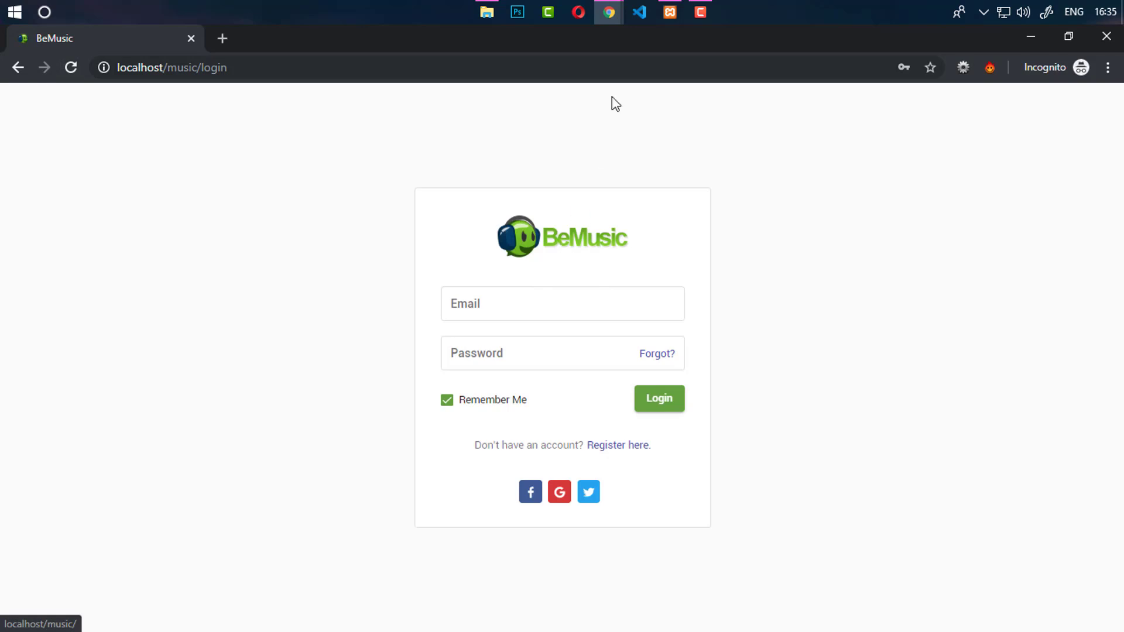
mouse_move(612, 17)
left_click(562, 103)
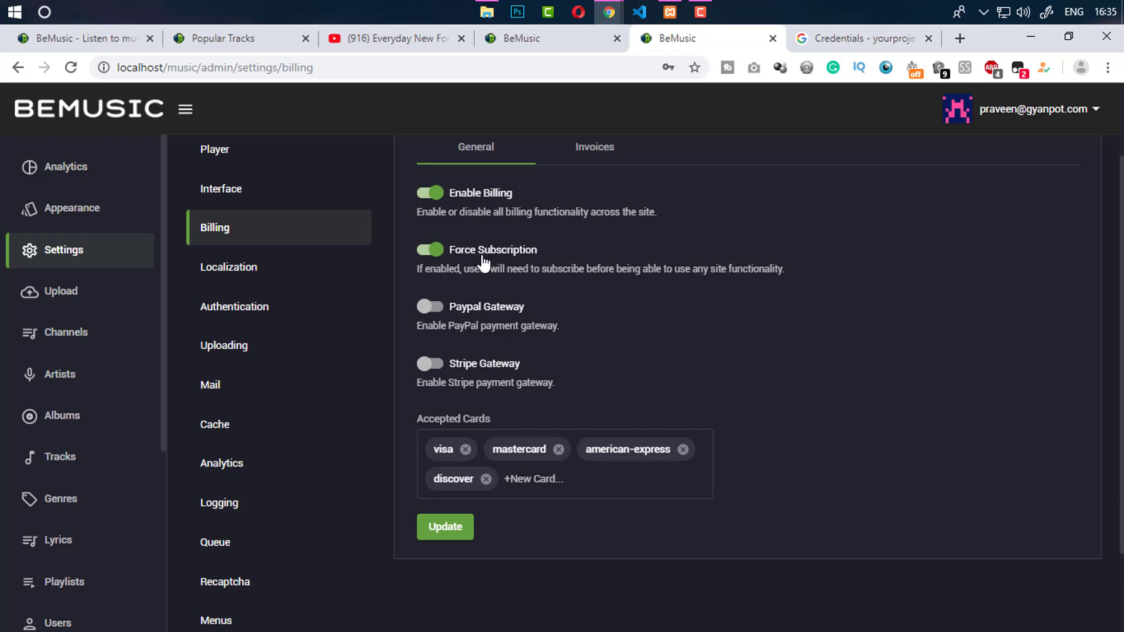
Turn Force Subscription off and leave the PayPal and Stripe gateways off, saving each change
left_click(430, 251)
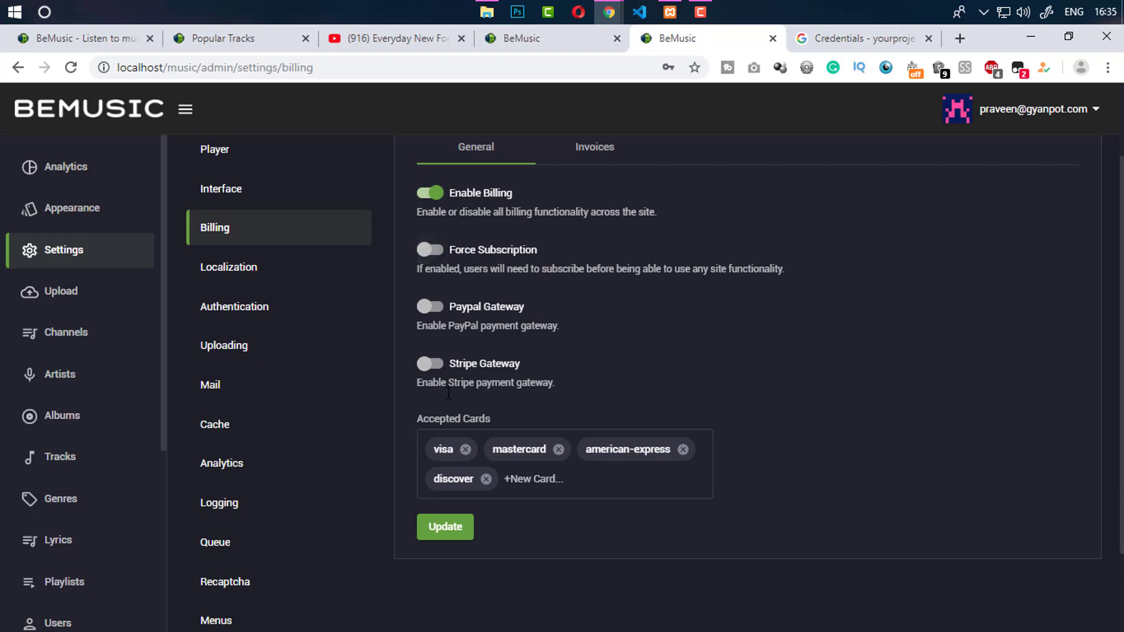
left_click(454, 528)
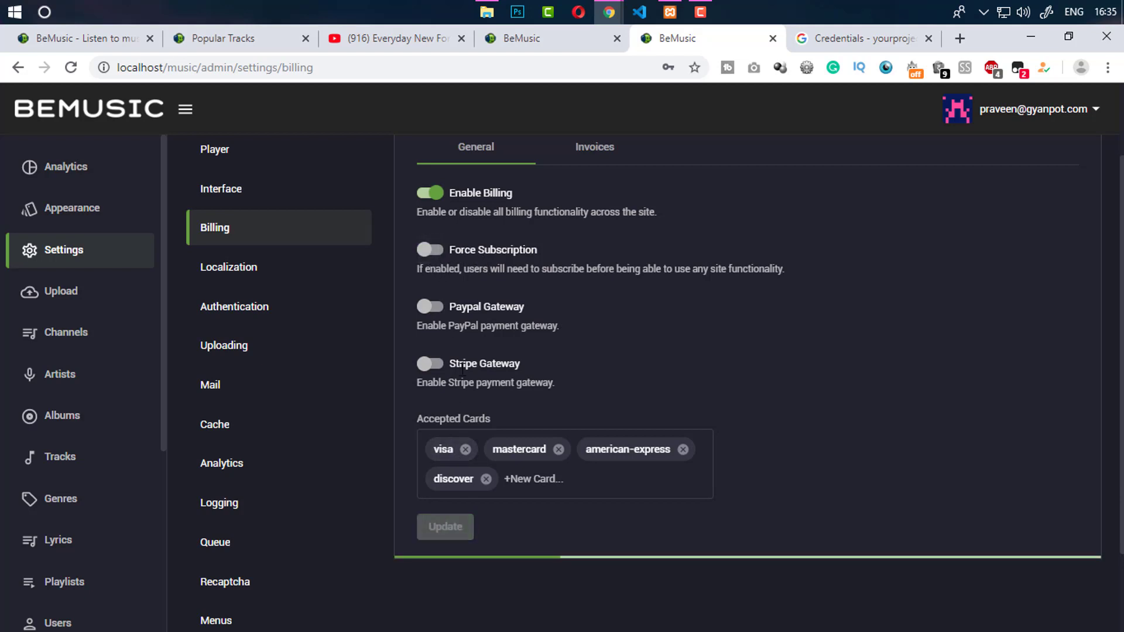
left_click(483, 307)
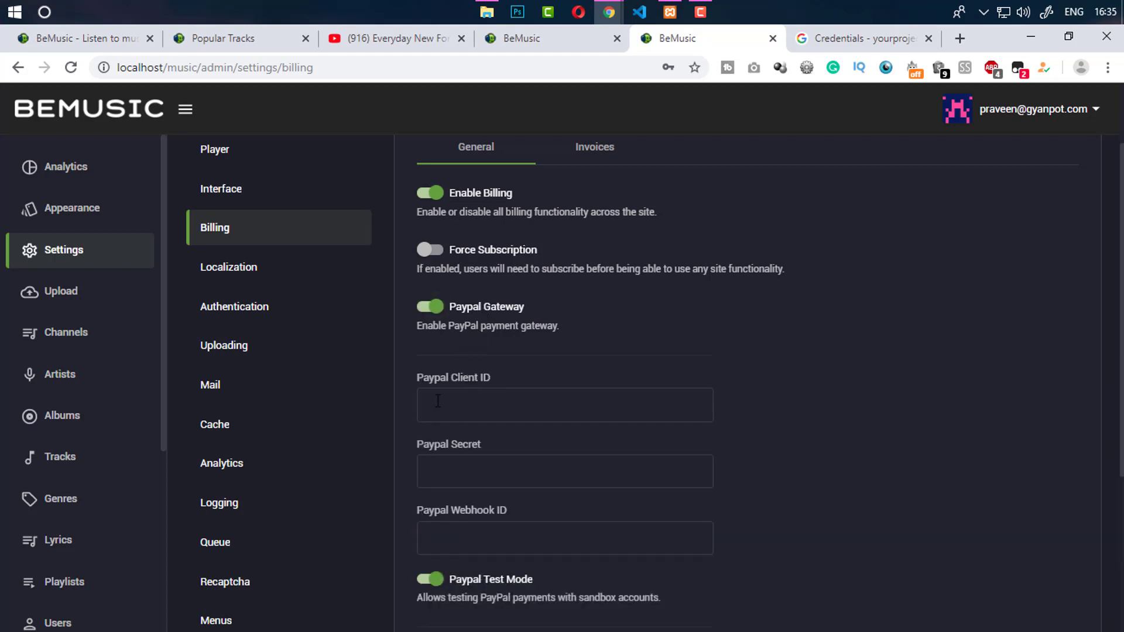
left_click(431, 305)
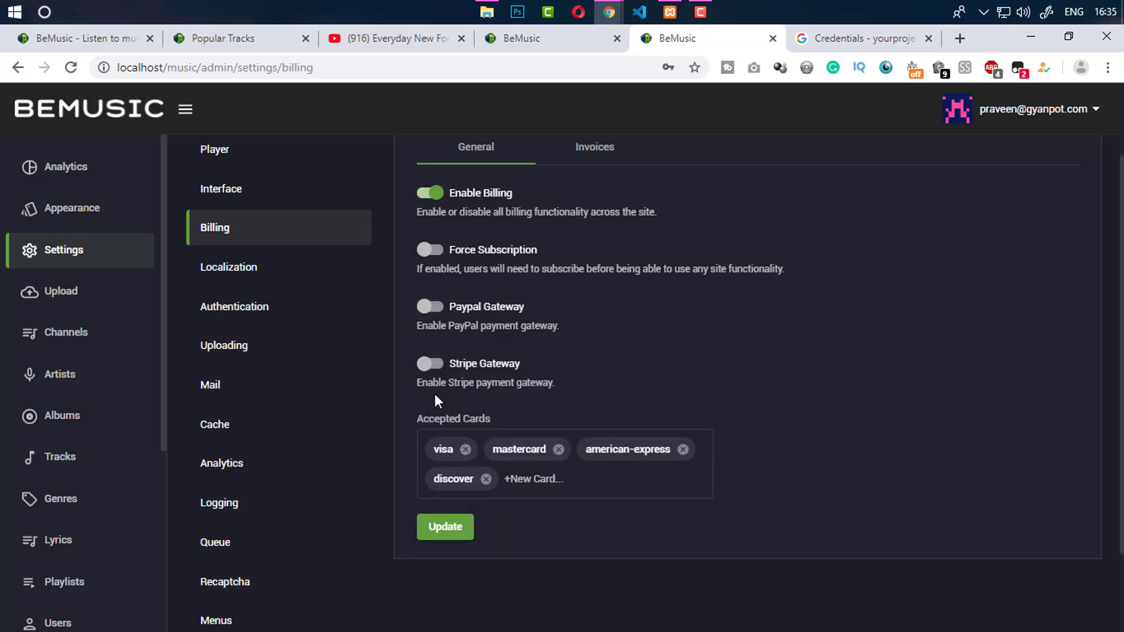
left_click(449, 310)
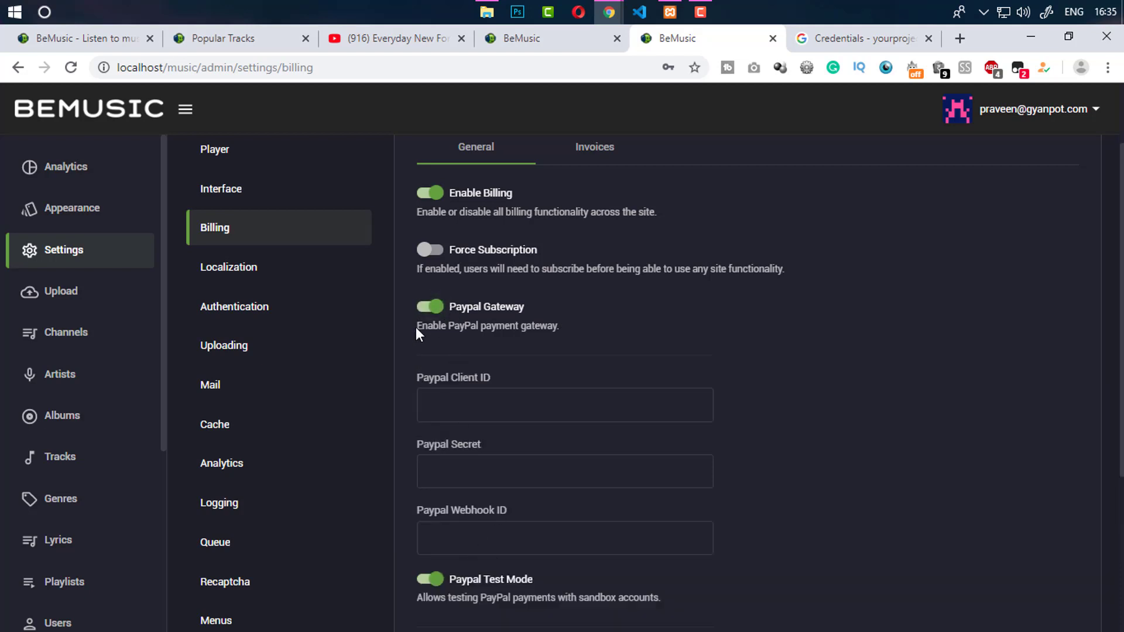
left_click(431, 307)
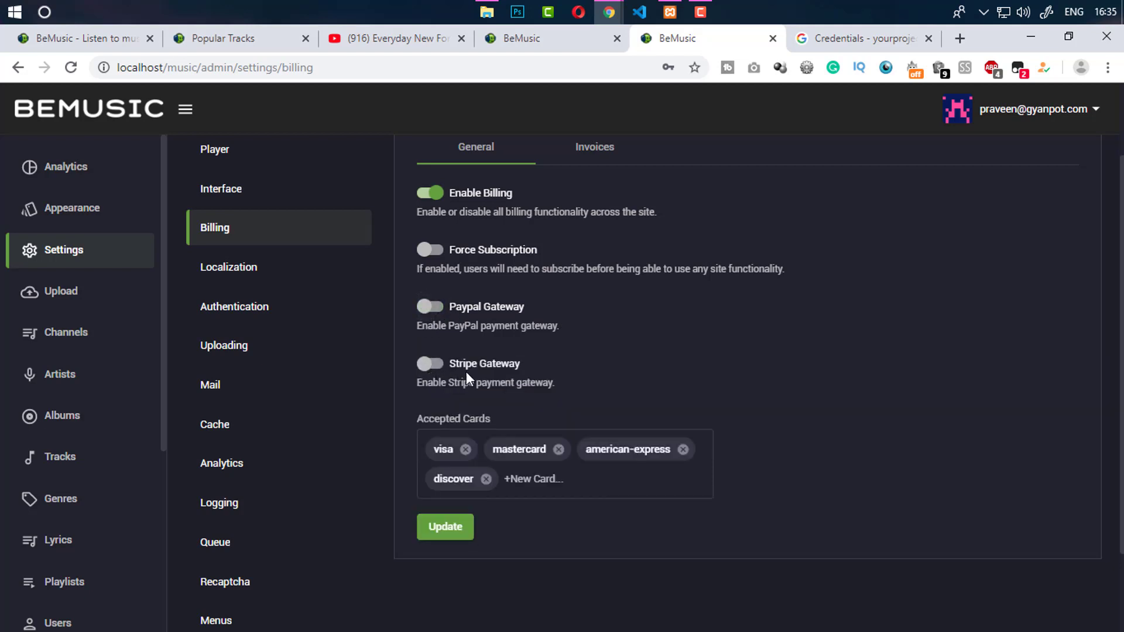
left_click(428, 366)
left_click(425, 371)
left_click(446, 535)
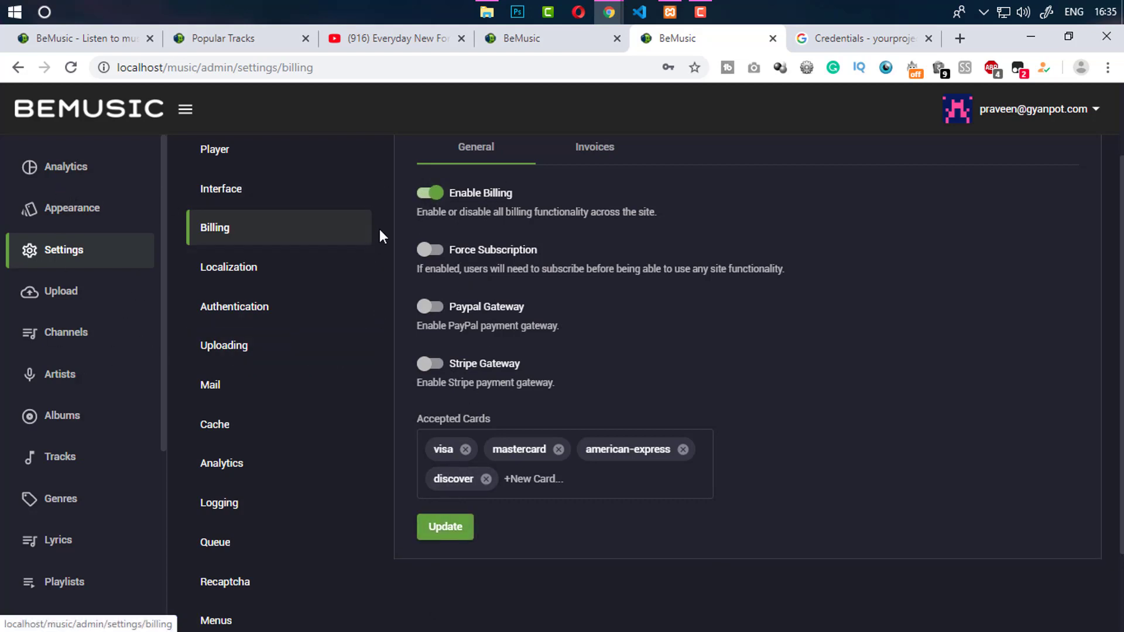
Disable billing site-wide, save, and reload the upgrade page to confirm billing is off
left_click(431, 193)
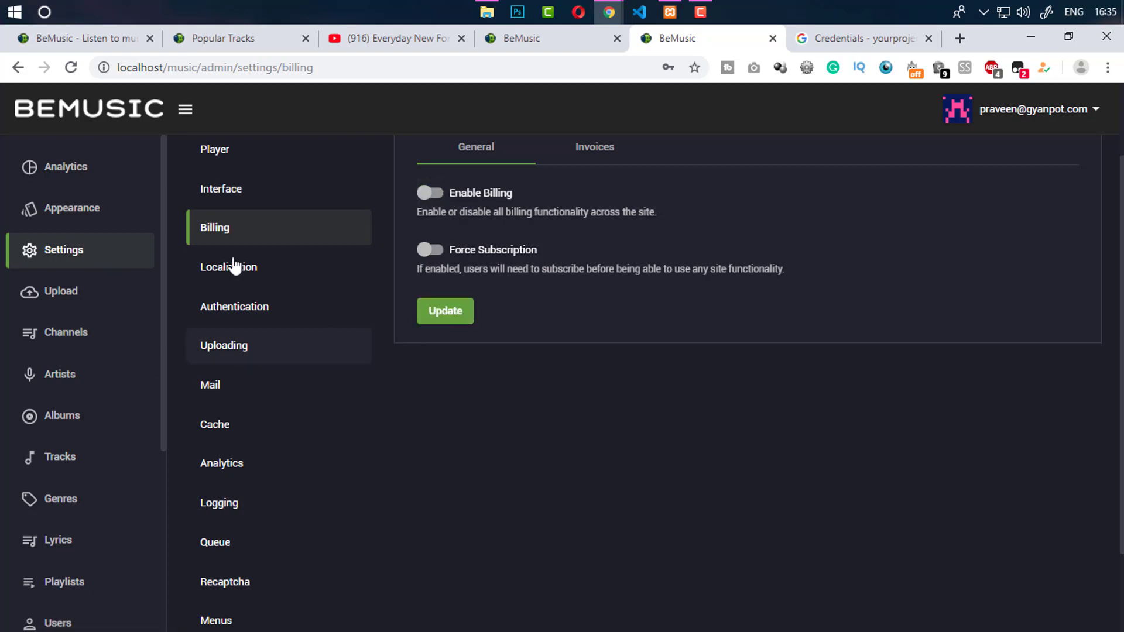
left_click(448, 314)
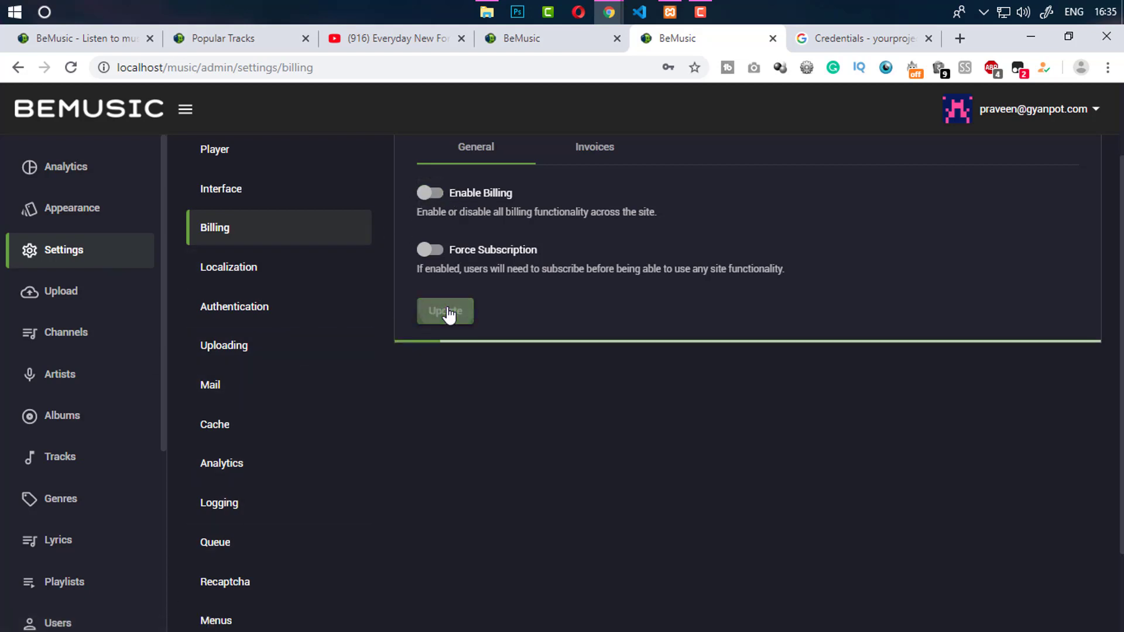
left_click(561, 41)
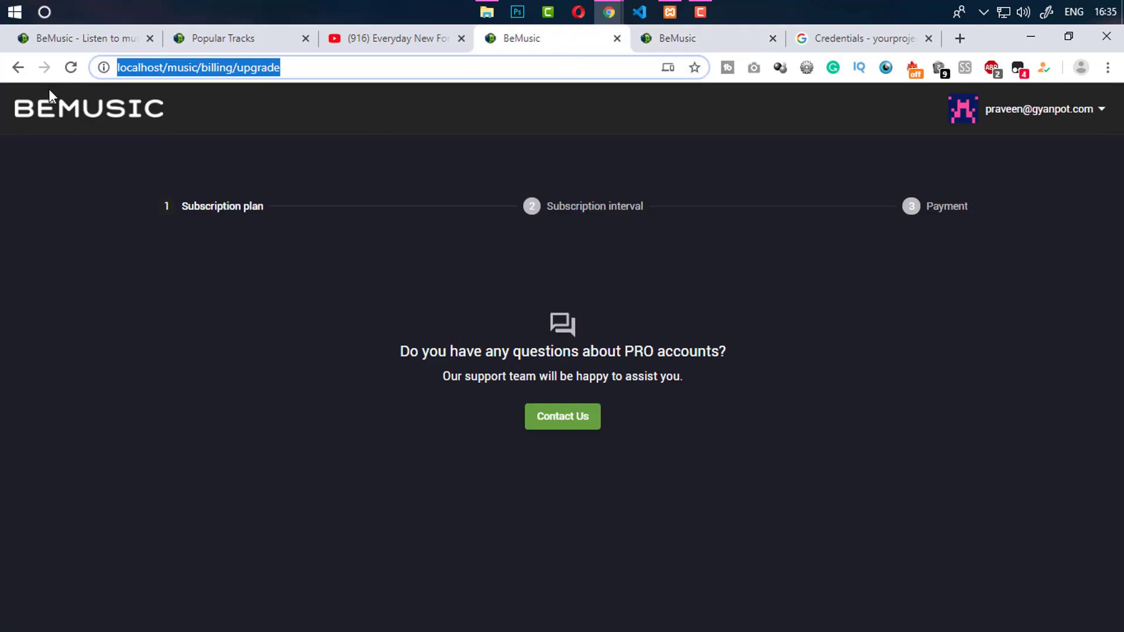
left_click(75, 67)
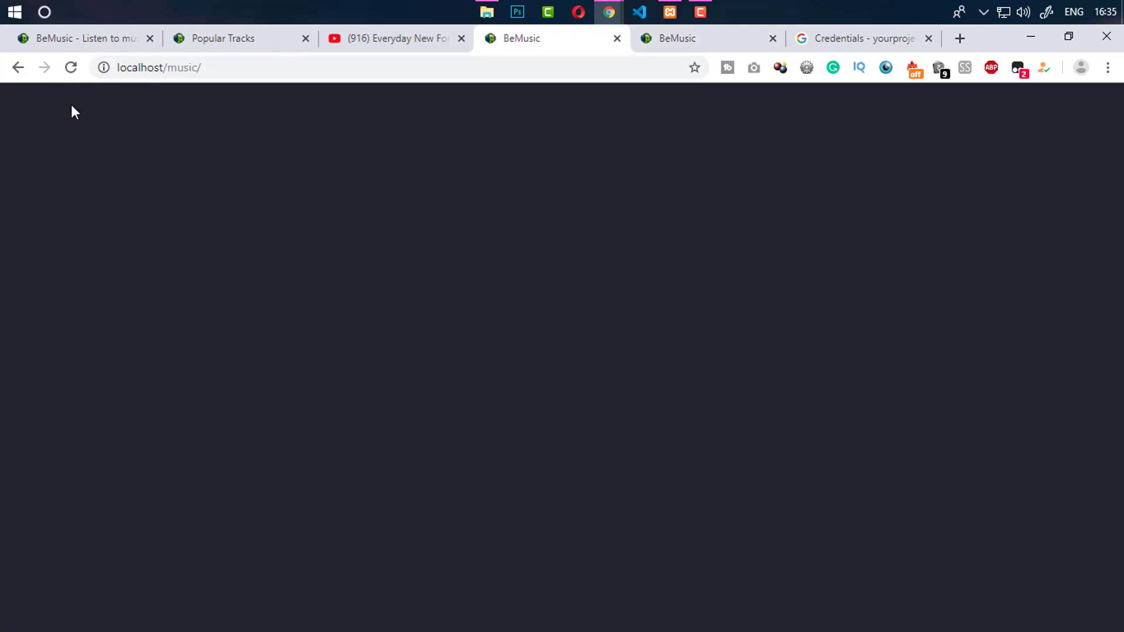
left_click(129, 349)
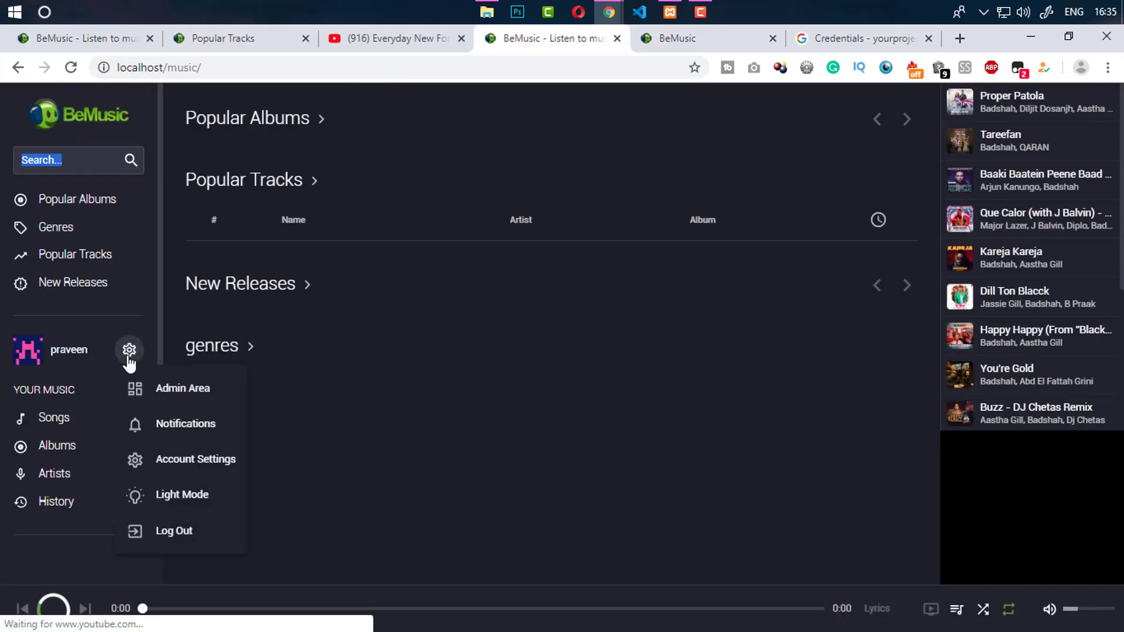
left_click(461, 358)
left_click(669, 41)
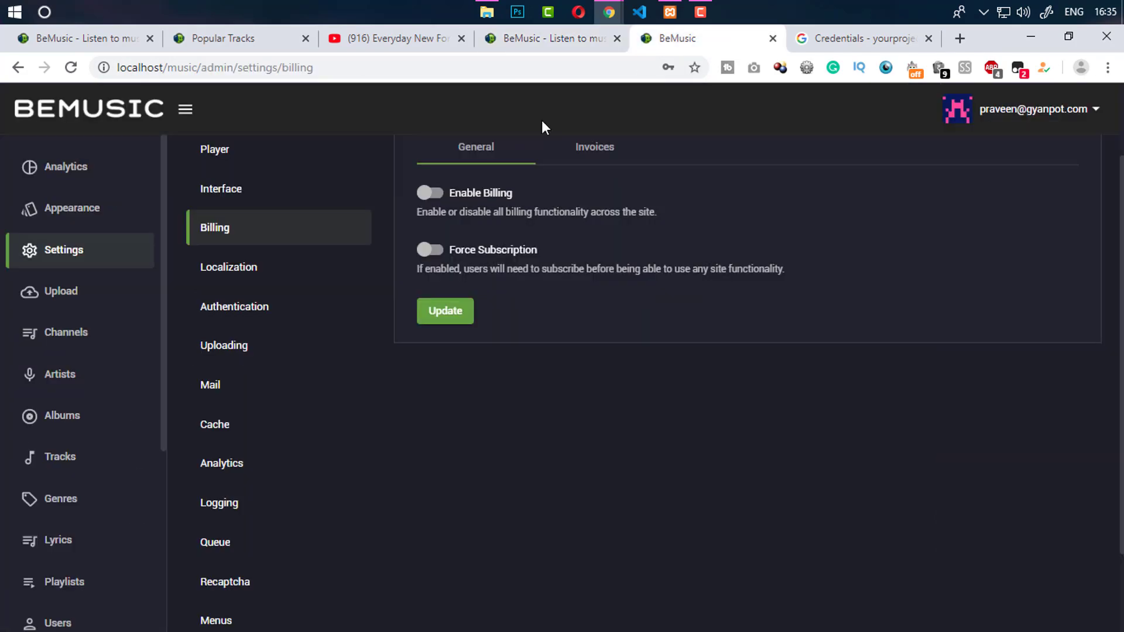
View Localization settings (UTC, English, en_US) and select the yyyy-MM-dd date format
left_click(244, 276)
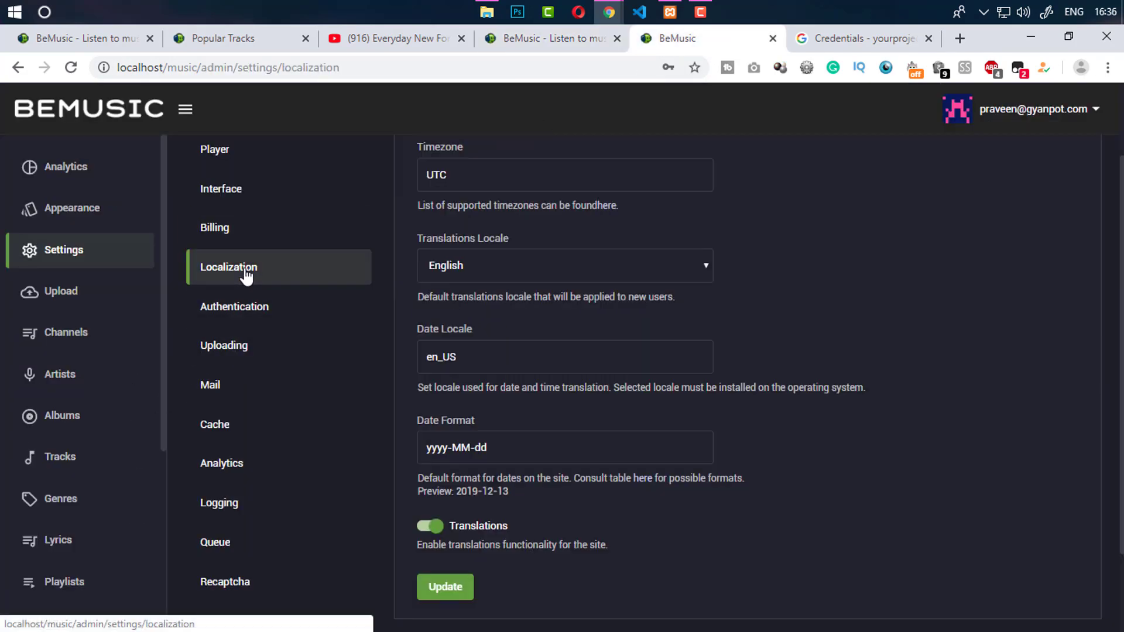
scroll(771, 162, "up", 2)
scroll(776, 156, "down", 2)
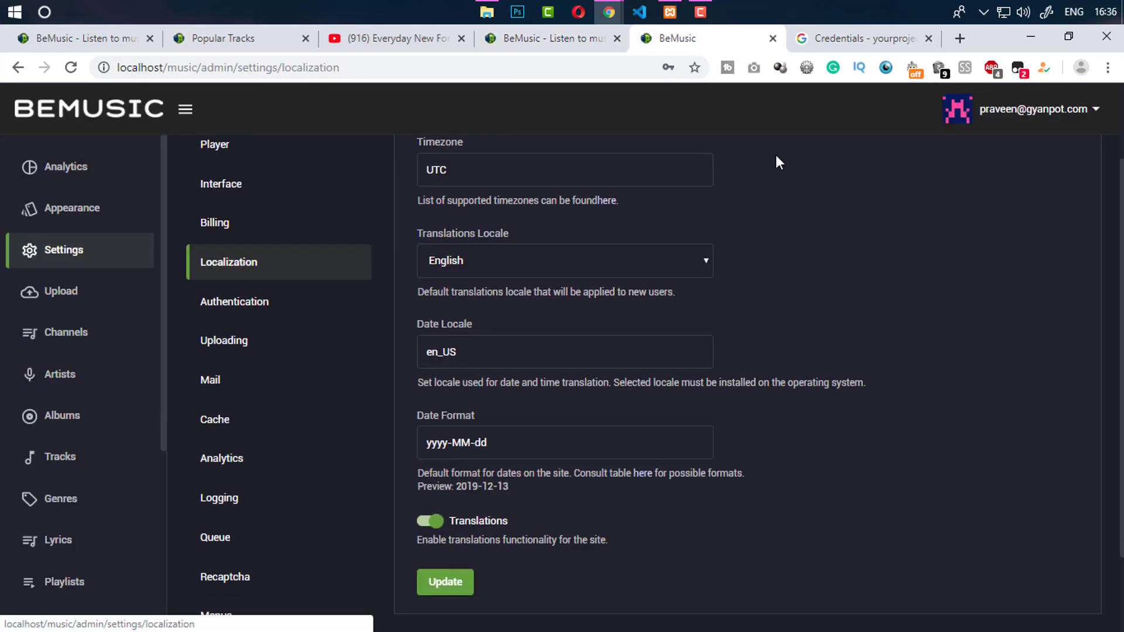
left_click_drag(488, 443, 425, 448)
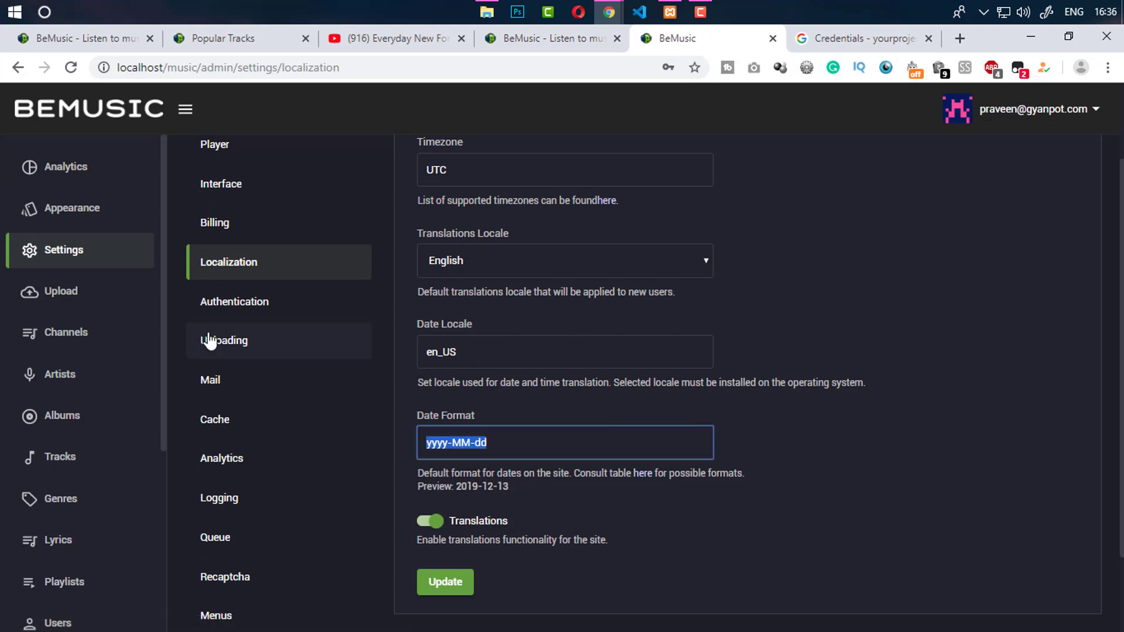
Open Authentication settings and bring up the Register page in the private window
left_click(282, 325)
scroll(283, 325, "up", 2)
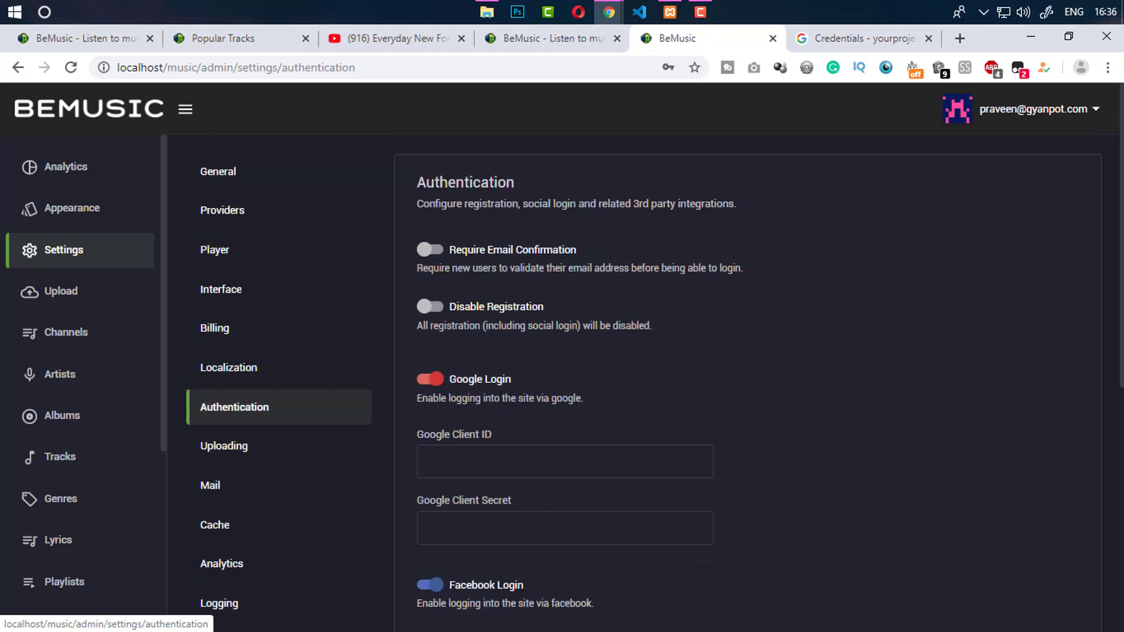
left_click(546, 40)
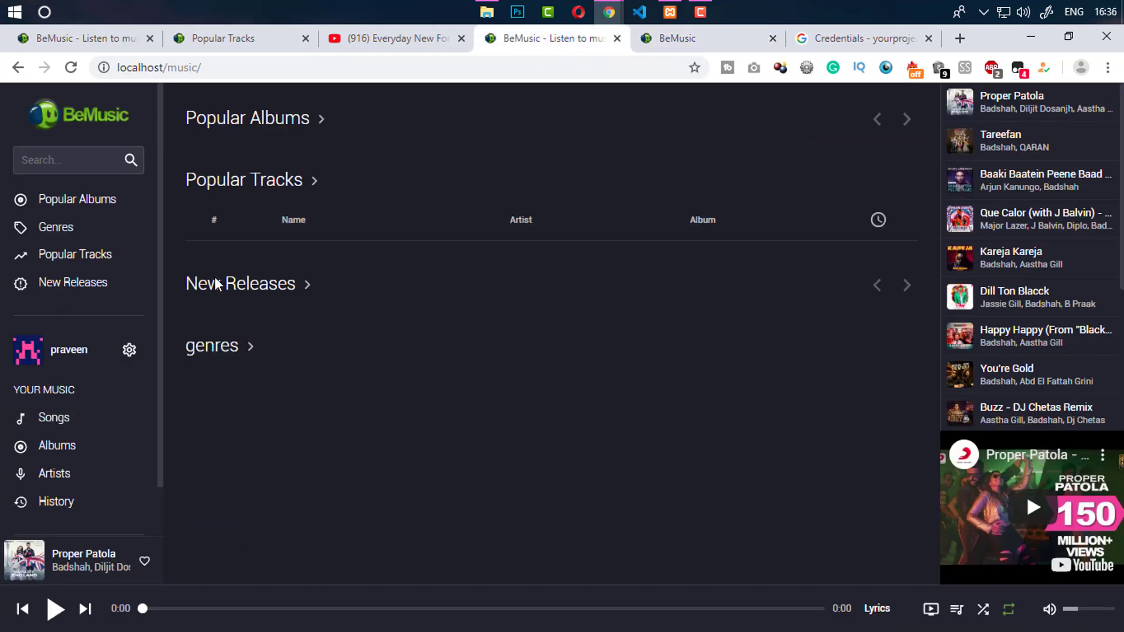
mouse_move(609, 13)
left_click(663, 135)
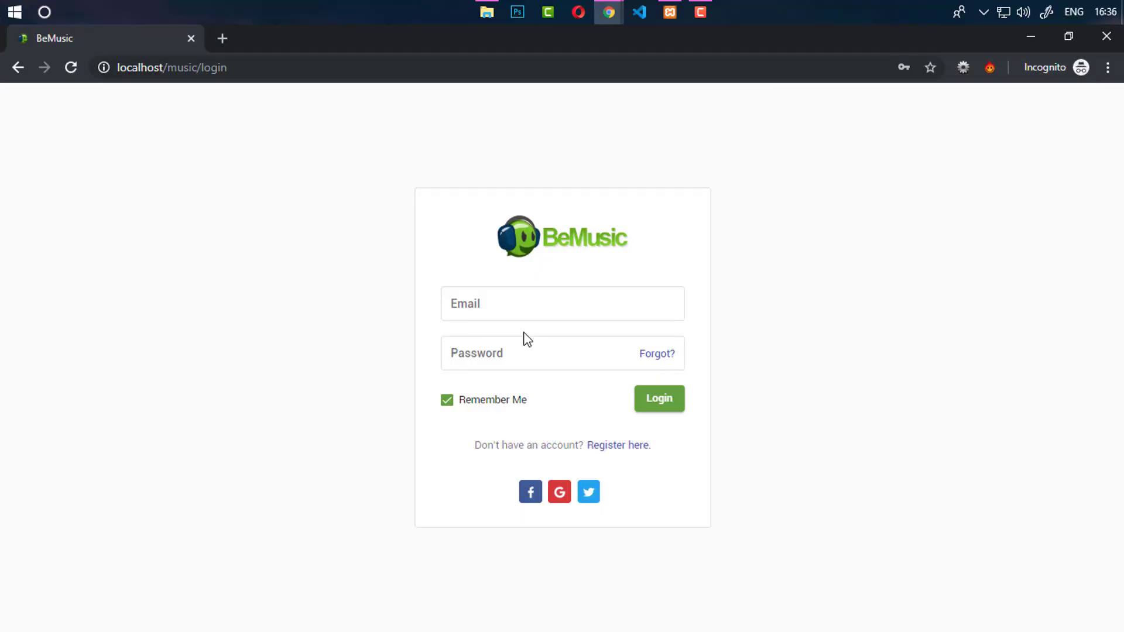
left_click(630, 446)
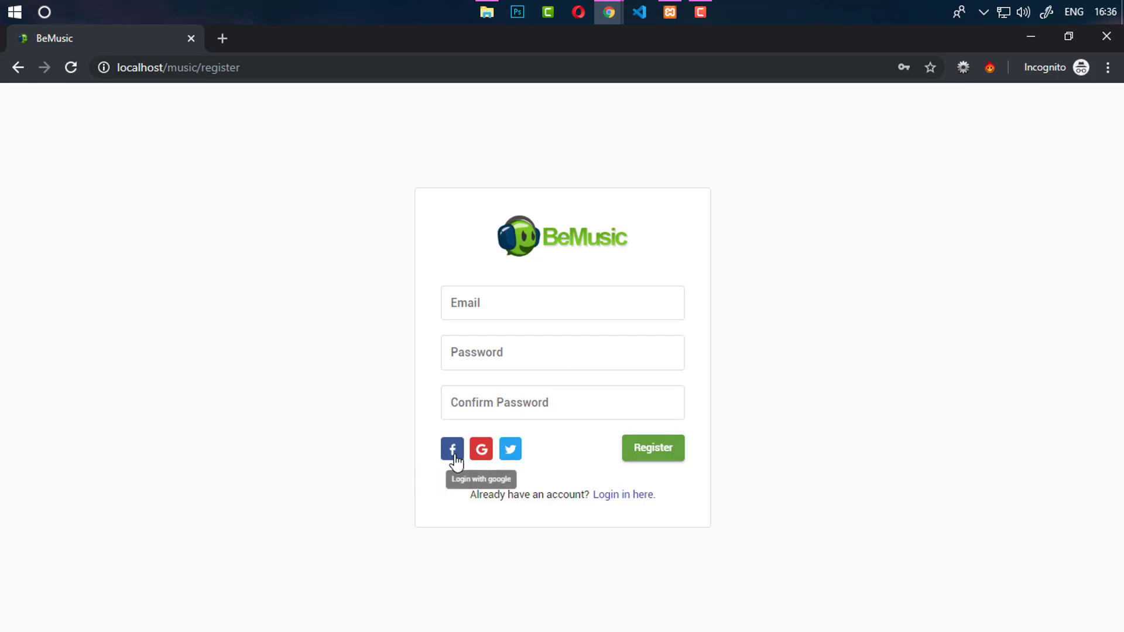
Compare the social login options with the private registration page
mouse_move(609, 12)
left_click(535, 128)
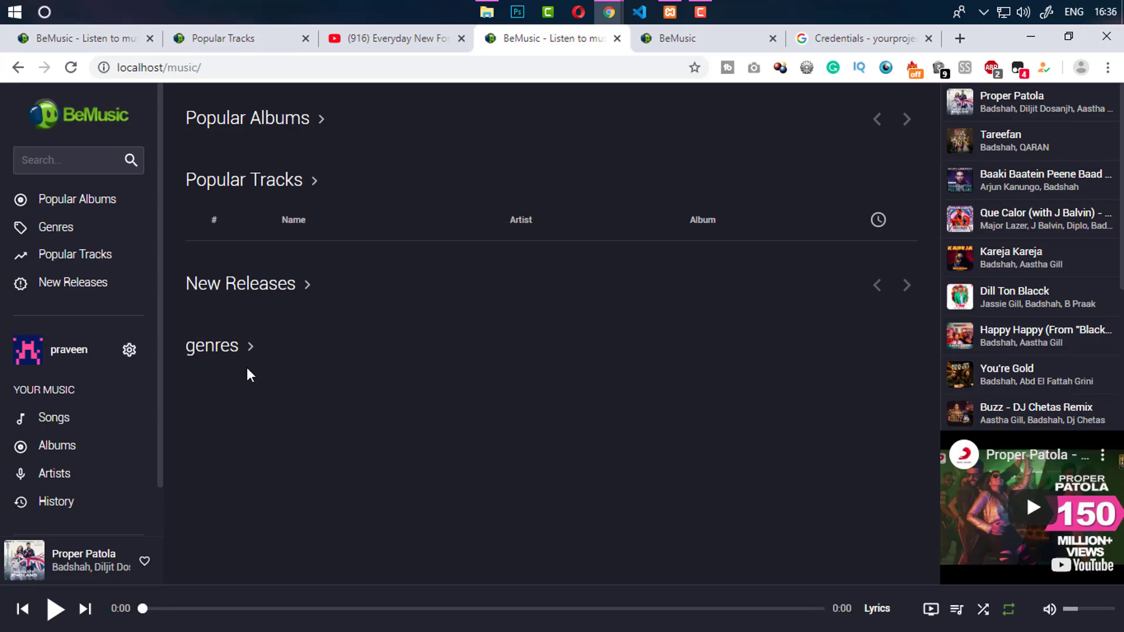
left_click(673, 38)
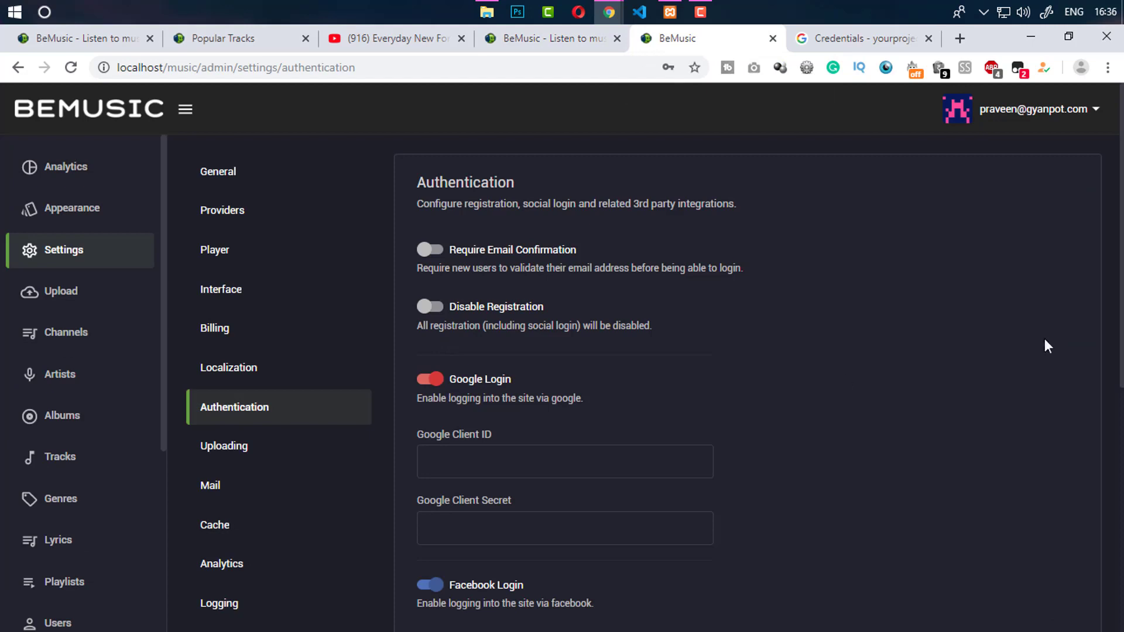
scroll(1044, 339, "down", 8)
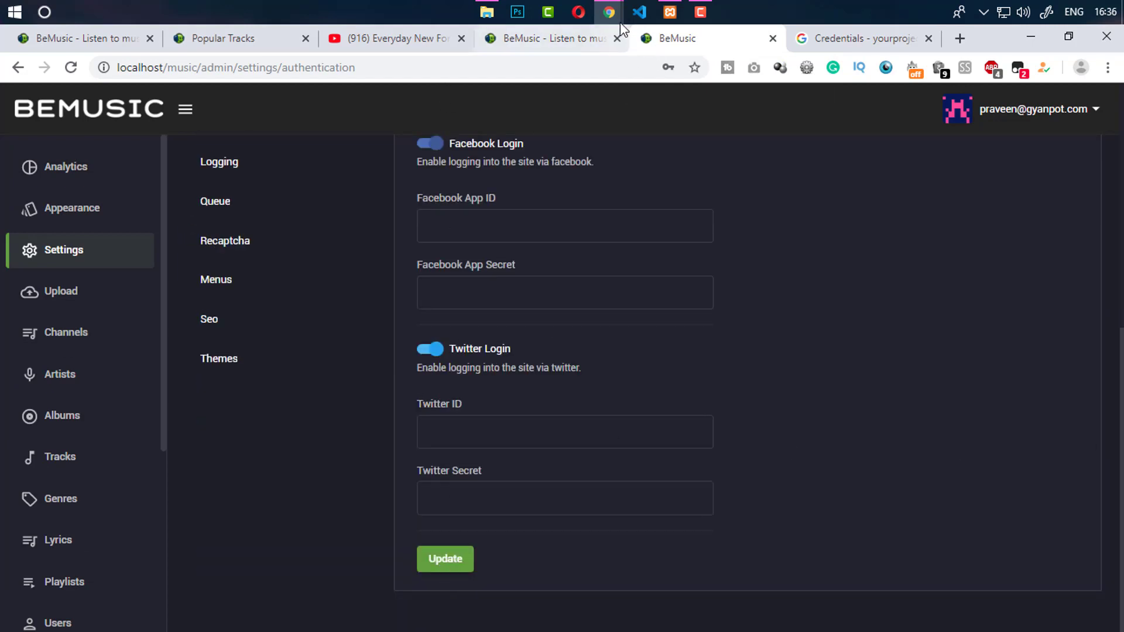
mouse_move(608, 12)
left_click(660, 59)
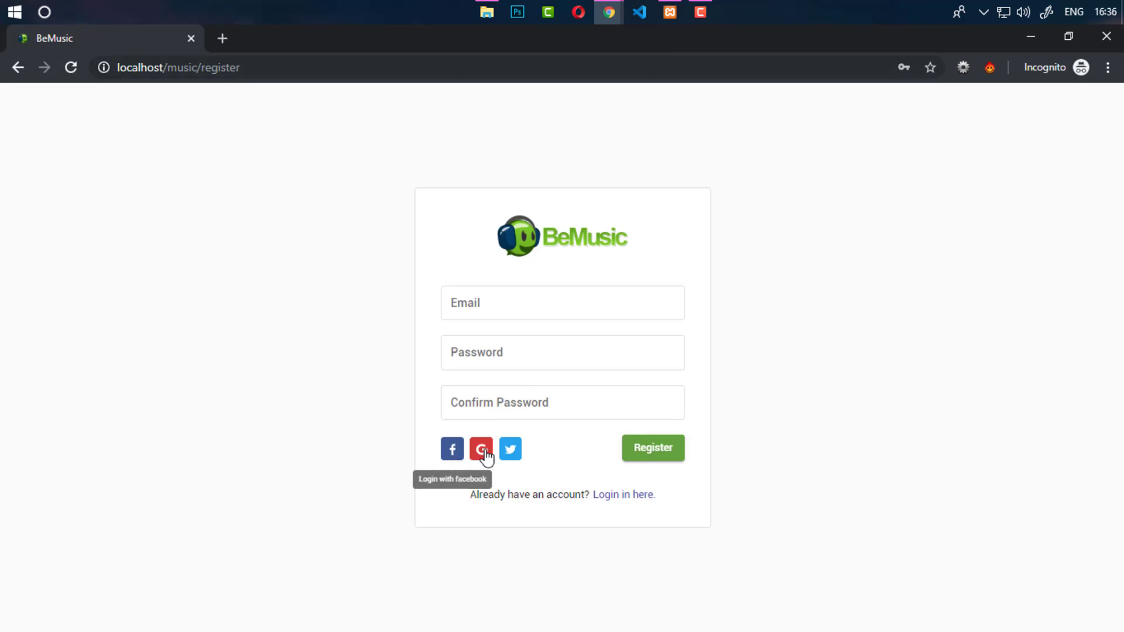
left_click(607, 22)
left_click(508, 130)
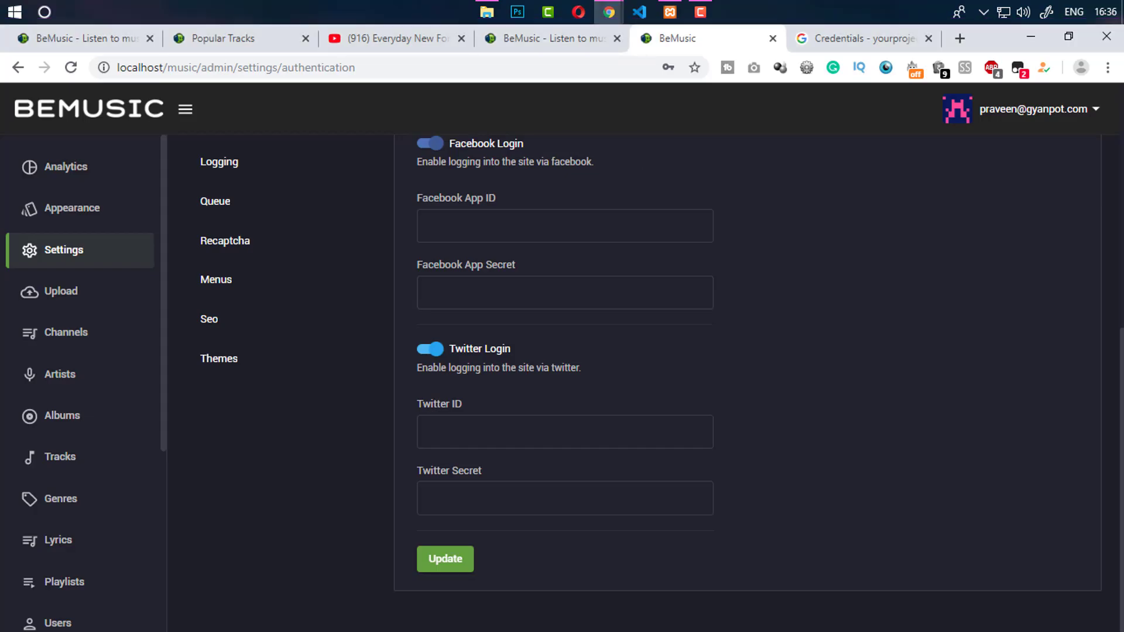
Click through the empty Facebook and Google ID and secret credential fields
left_click(462, 350)
left_click(483, 433)
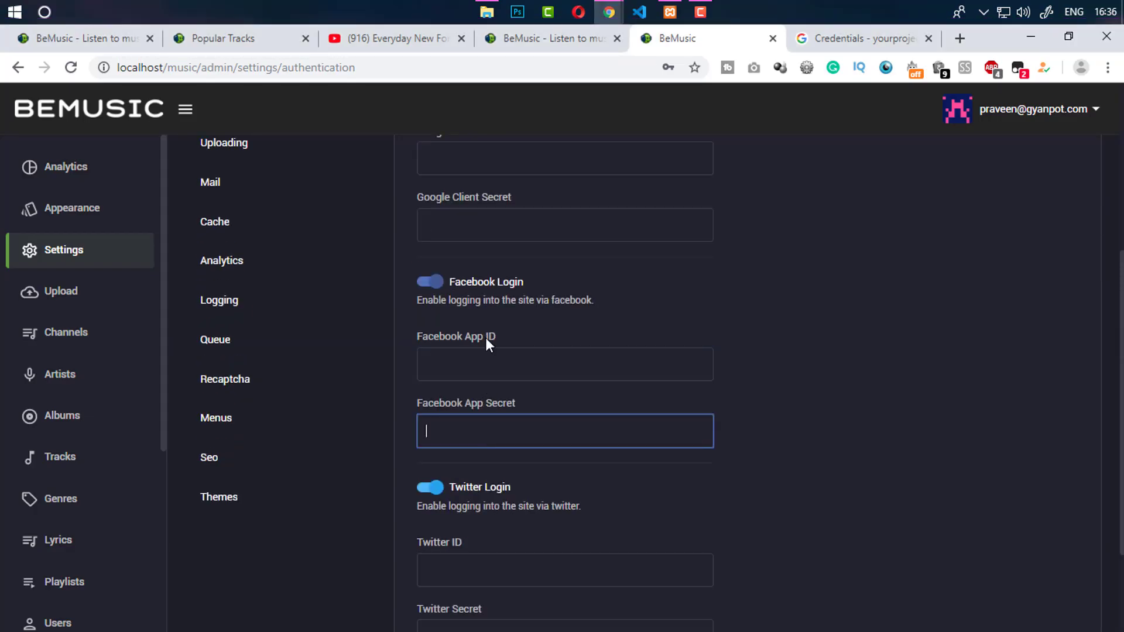
scroll(697, 322, "up", 5)
left_click(541, 419)
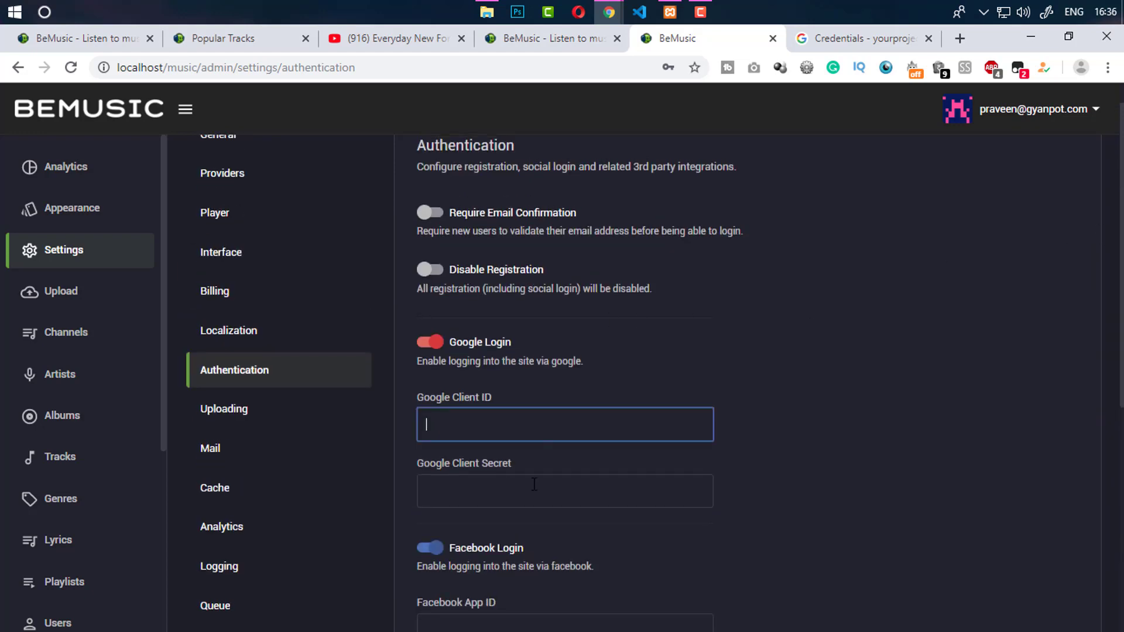
left_click(530, 484)
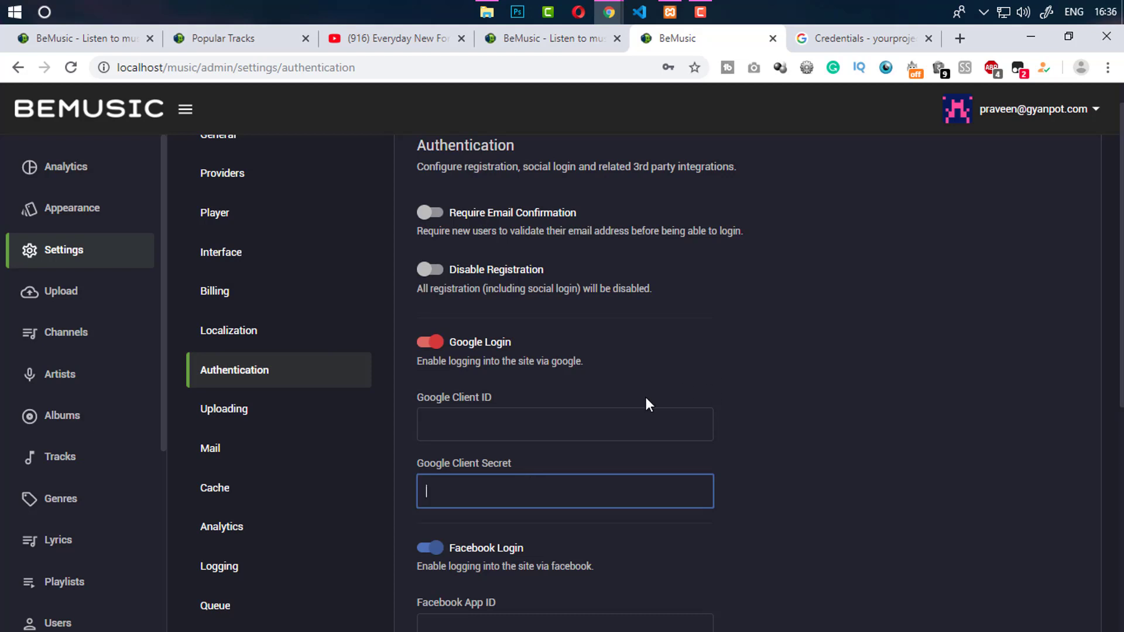
left_click(509, 430)
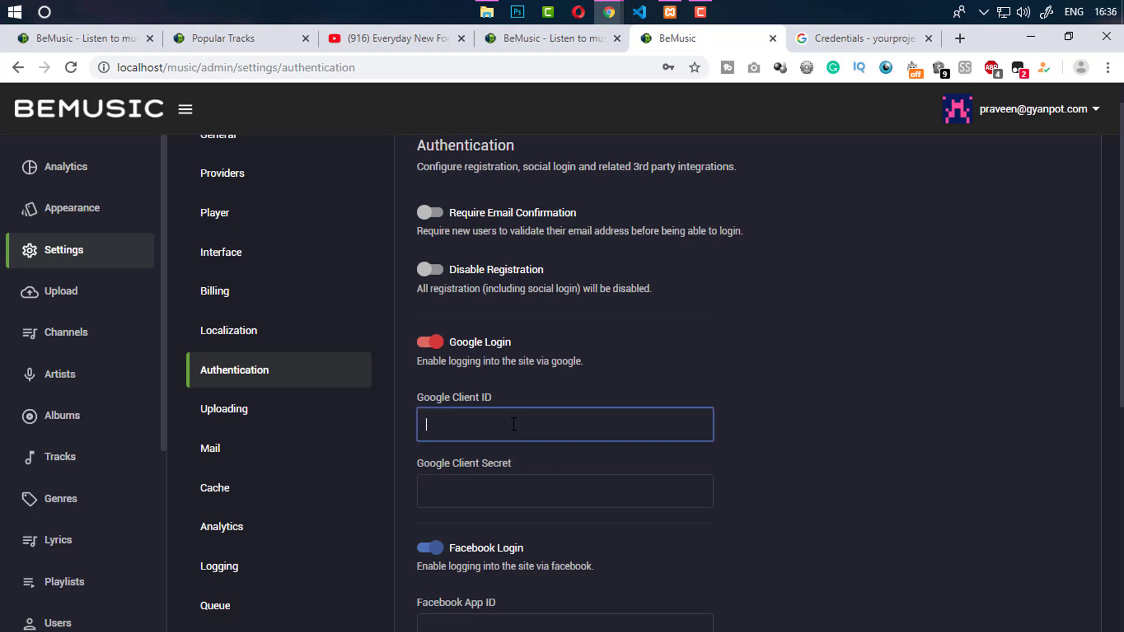
left_click(941, 375)
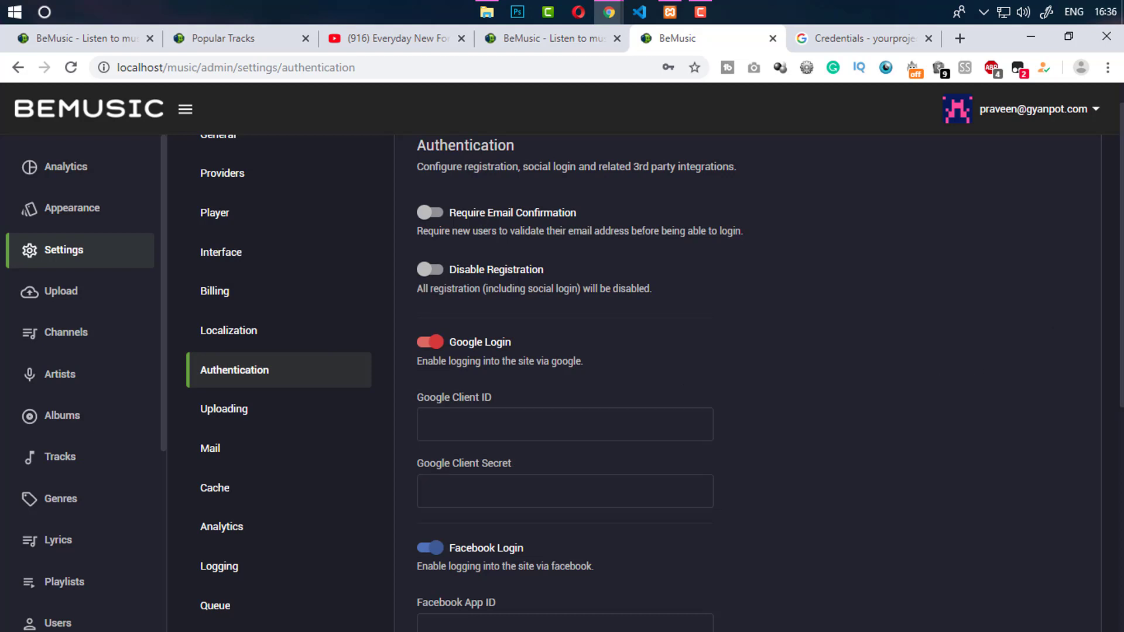
scroll(1095, 555, "down", 7)
scroll(1100, 510, "up", 2)
scroll(1114, 476, "down", 1)
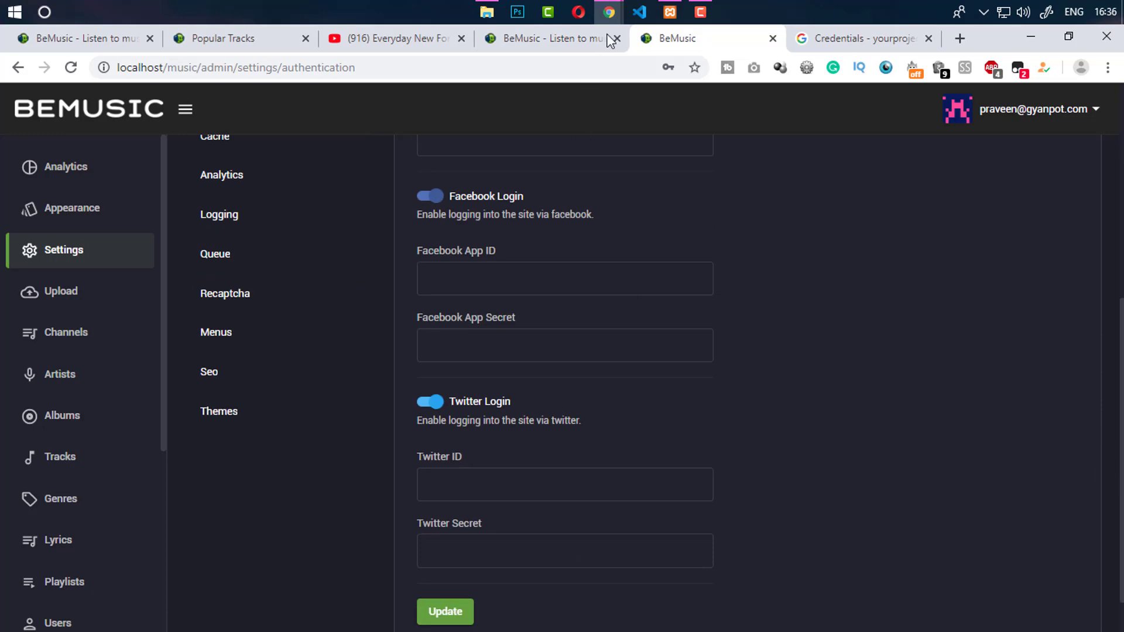
Autofill the private registration form with a saved login, then clear the email field
mouse_move(606, 13)
left_click(684, 100)
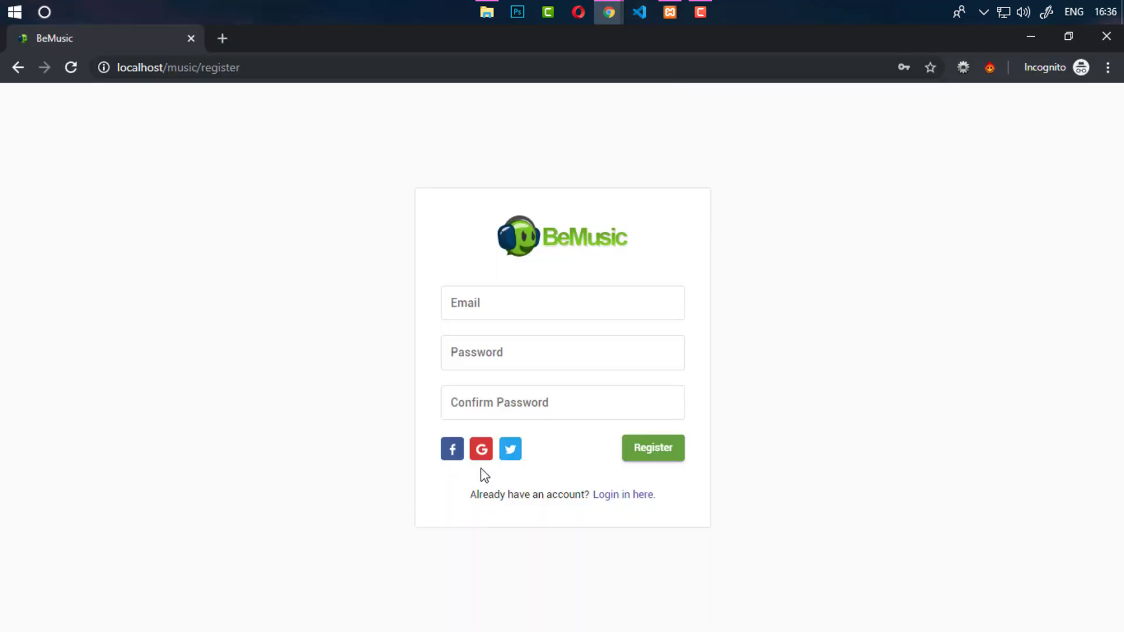
left_click(495, 300)
left_click(499, 356)
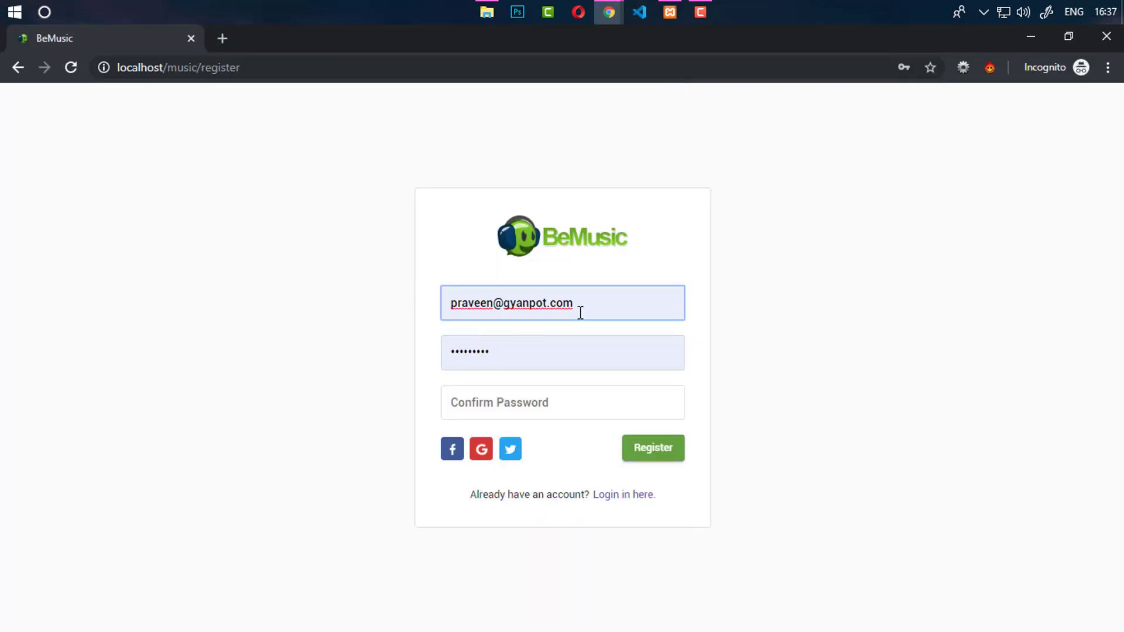
left_click_drag(580, 311, 418, 295)
key("BackSpace")
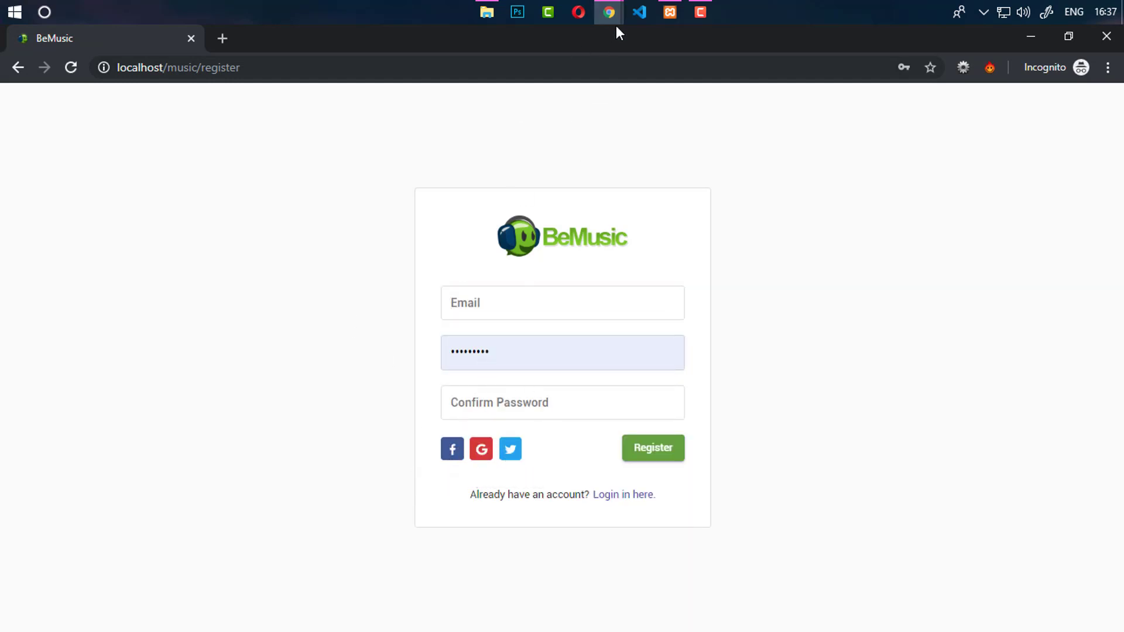
mouse_move(611, 15)
left_click(539, 107)
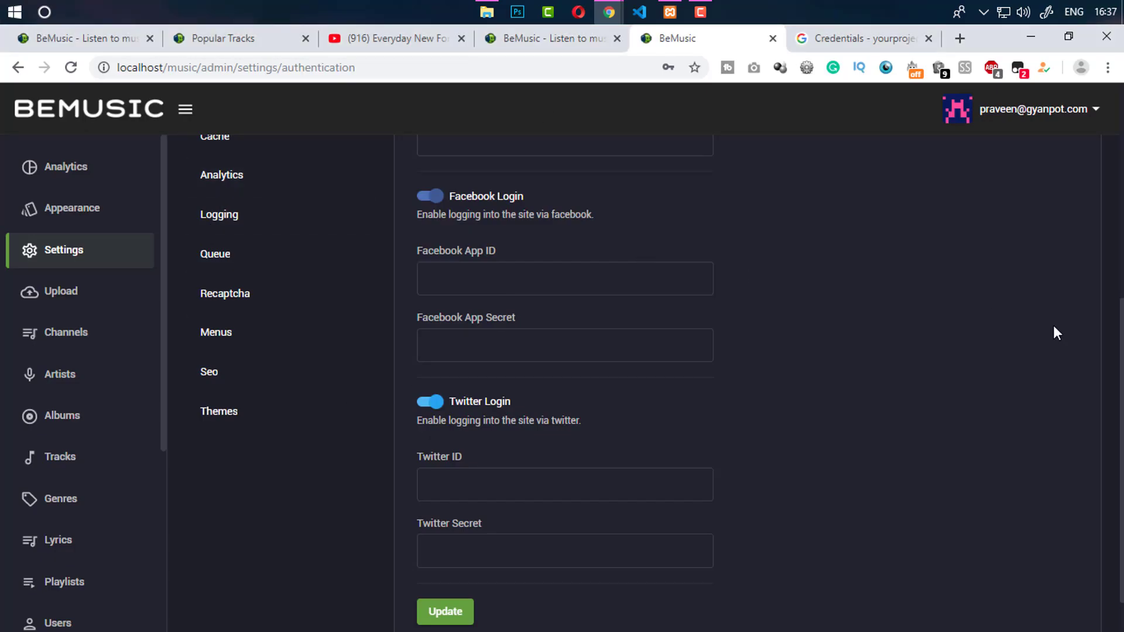
scroll(1111, 390, "up", 4)
left_click(309, 274)
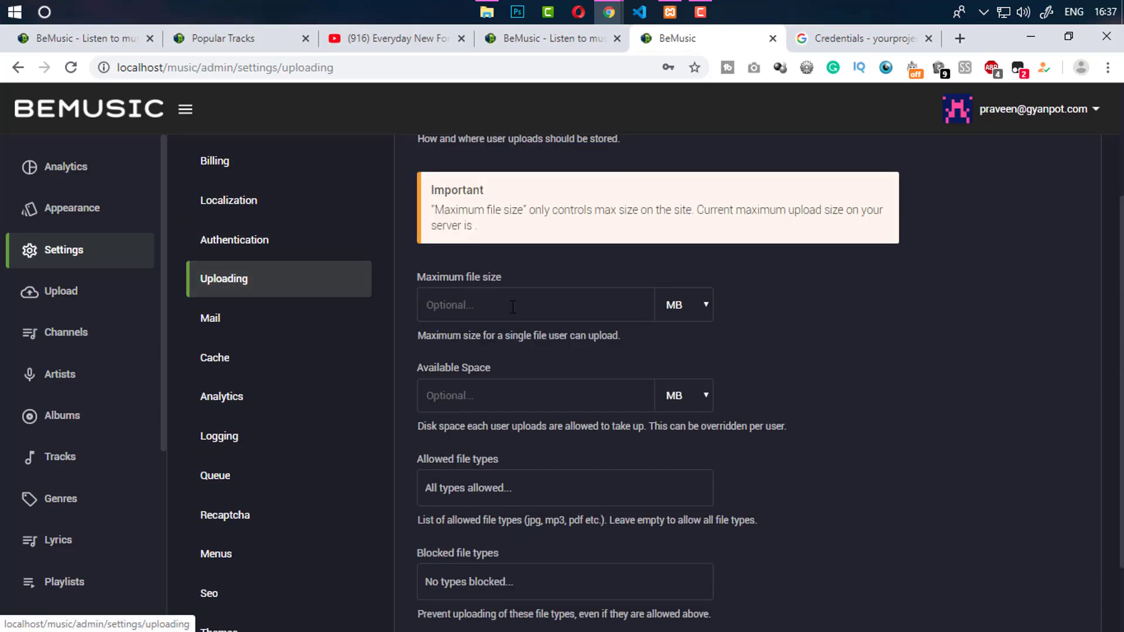
scroll(309, 274, "down", 1)
left_click(574, 289)
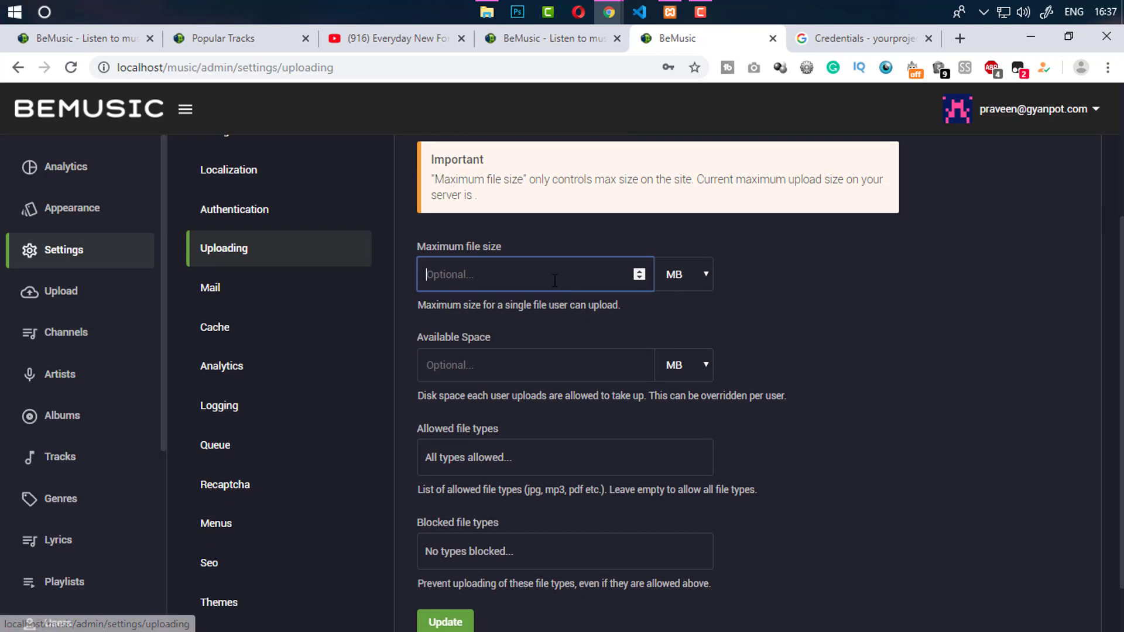
scroll(640, 364, "down", 2)
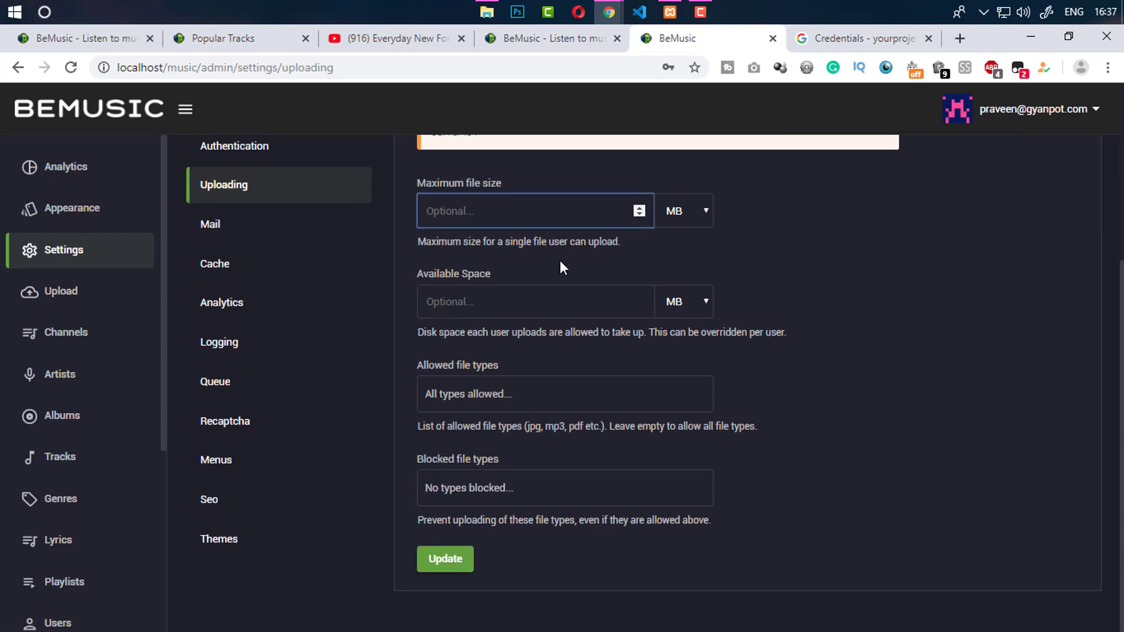
scroll(1099, 199, "up", 4)
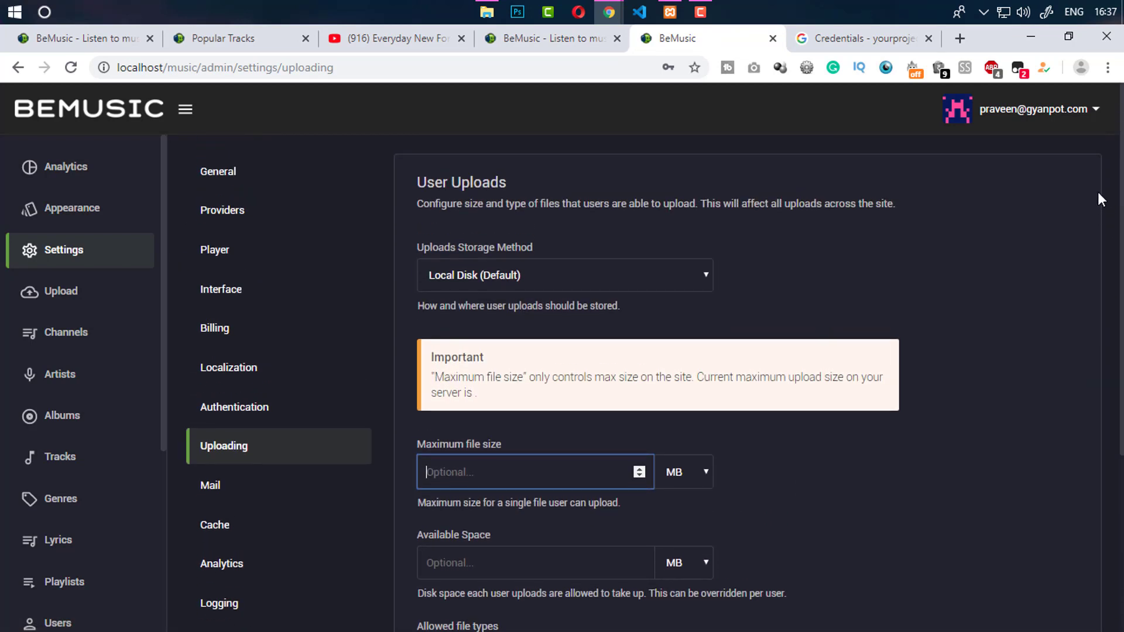
left_click(496, 278)
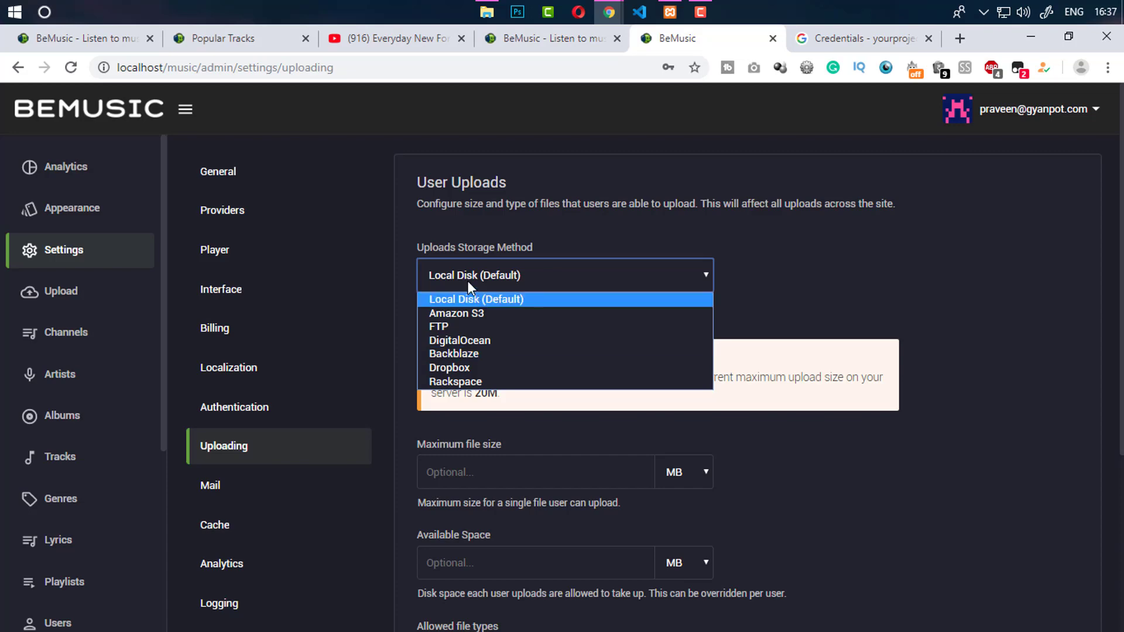
left_click(832, 287)
scroll(665, 321, "down", 2)
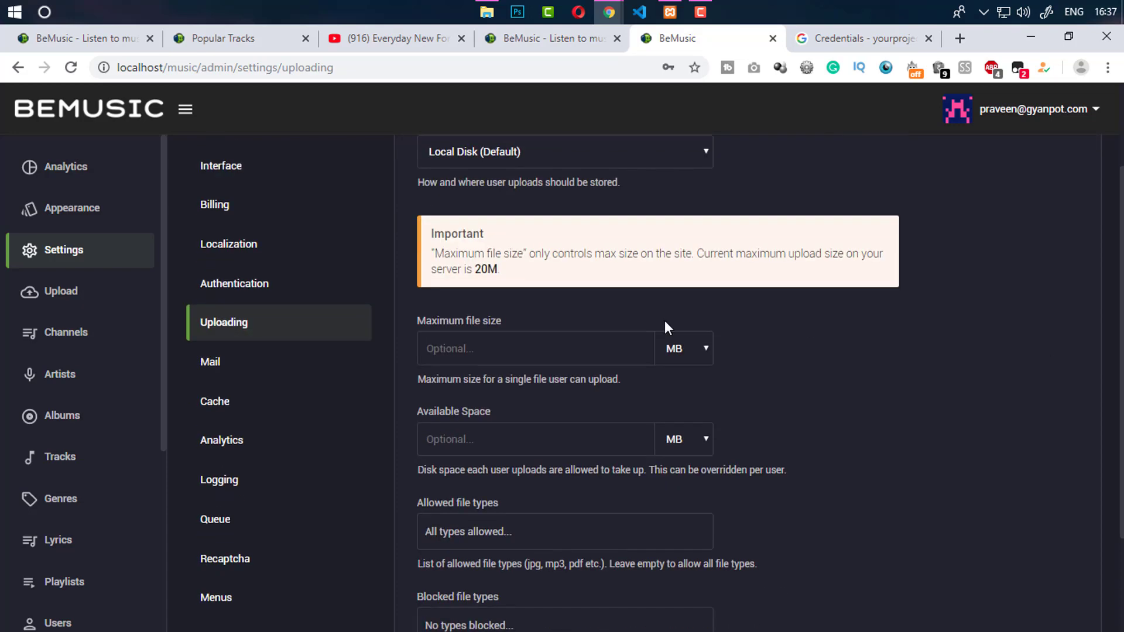
scroll(665, 321, "down", 2)
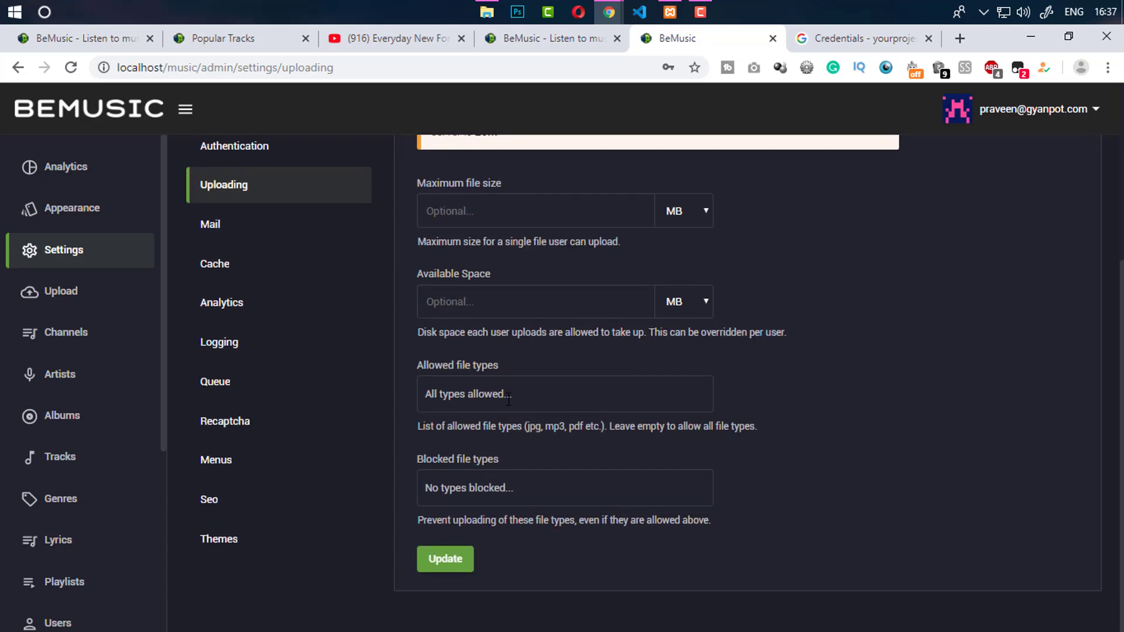
scroll(1109, 321, "up", 2)
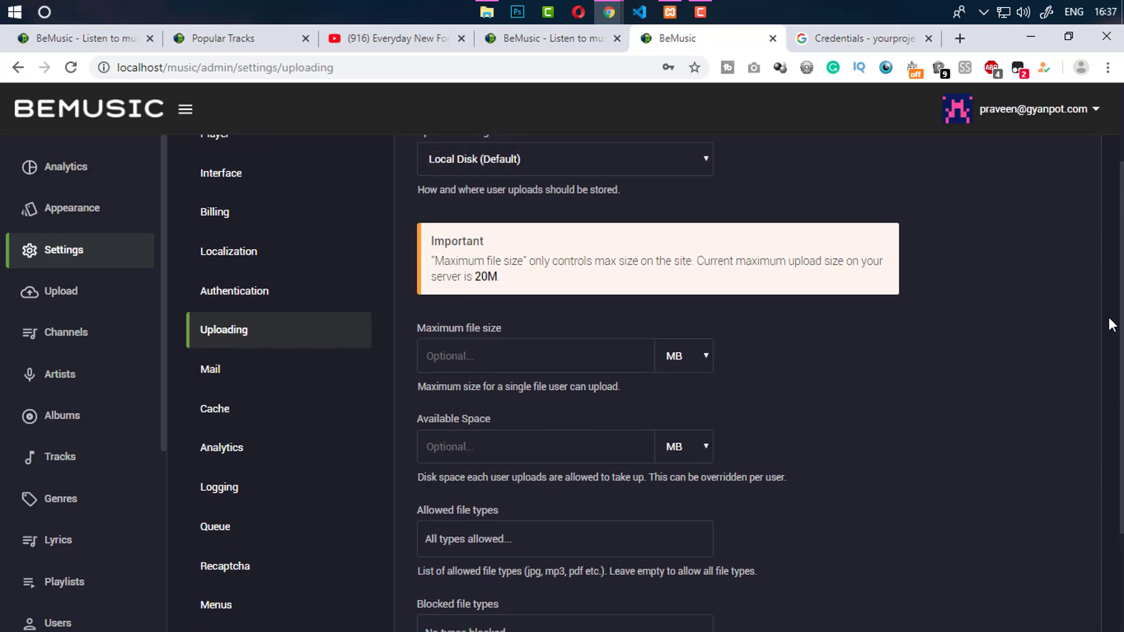
scroll(1112, 326, "up", 1)
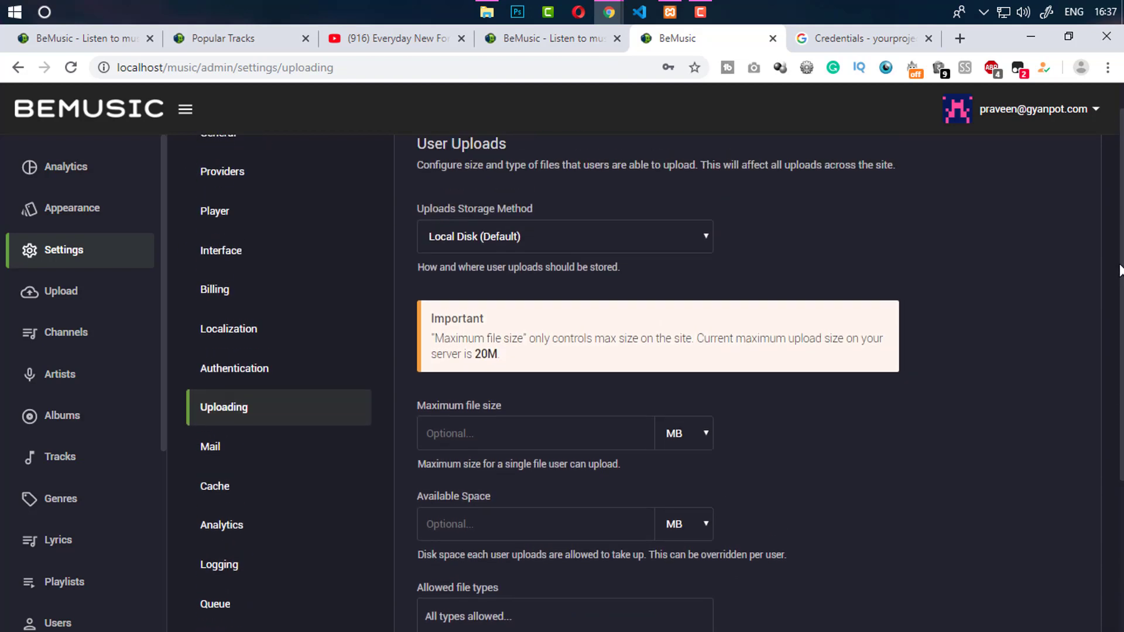
Open Mail settings and click through the From Address and From Name fields
left_click(234, 458)
scroll(1121, 294, "down", 3)
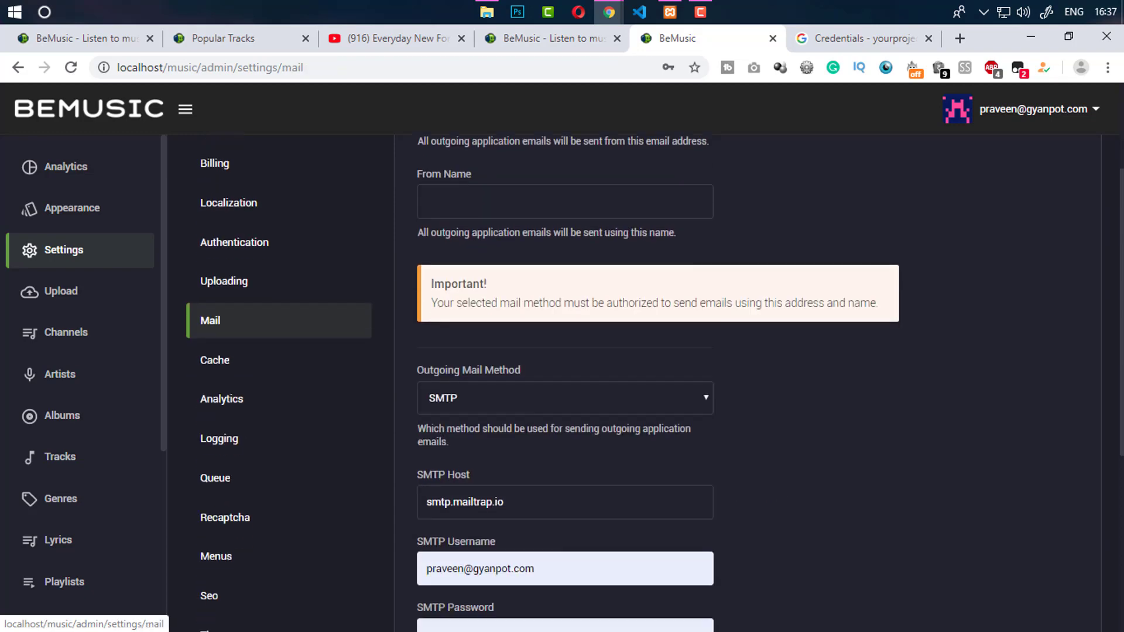
left_click_drag(1121, 295, 1114, 171)
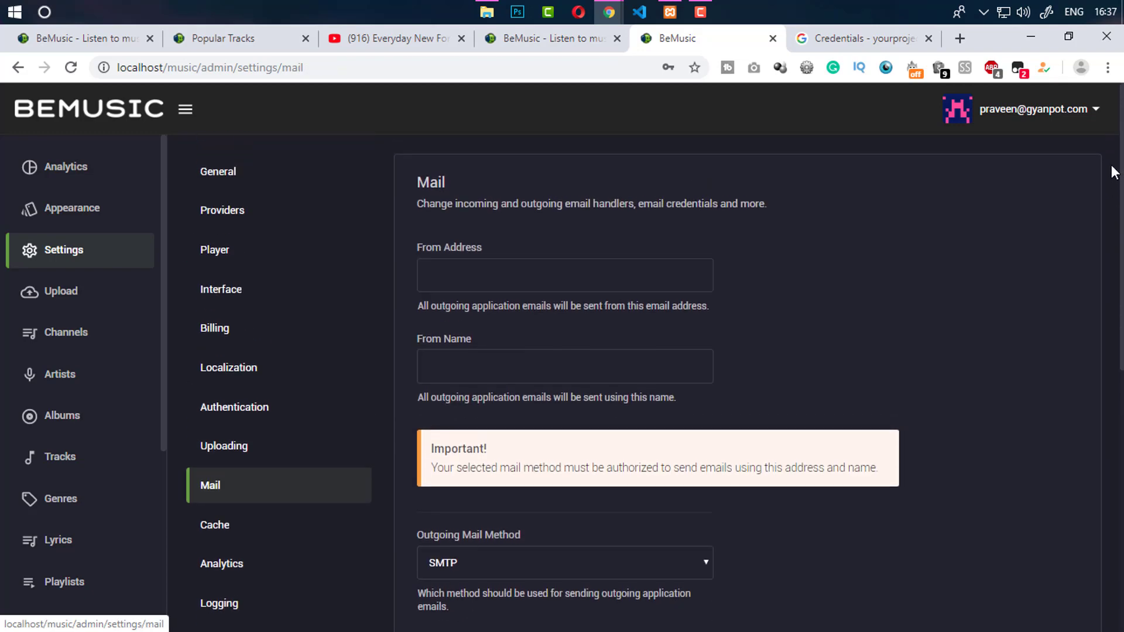
left_click(600, 275)
left_click(462, 358)
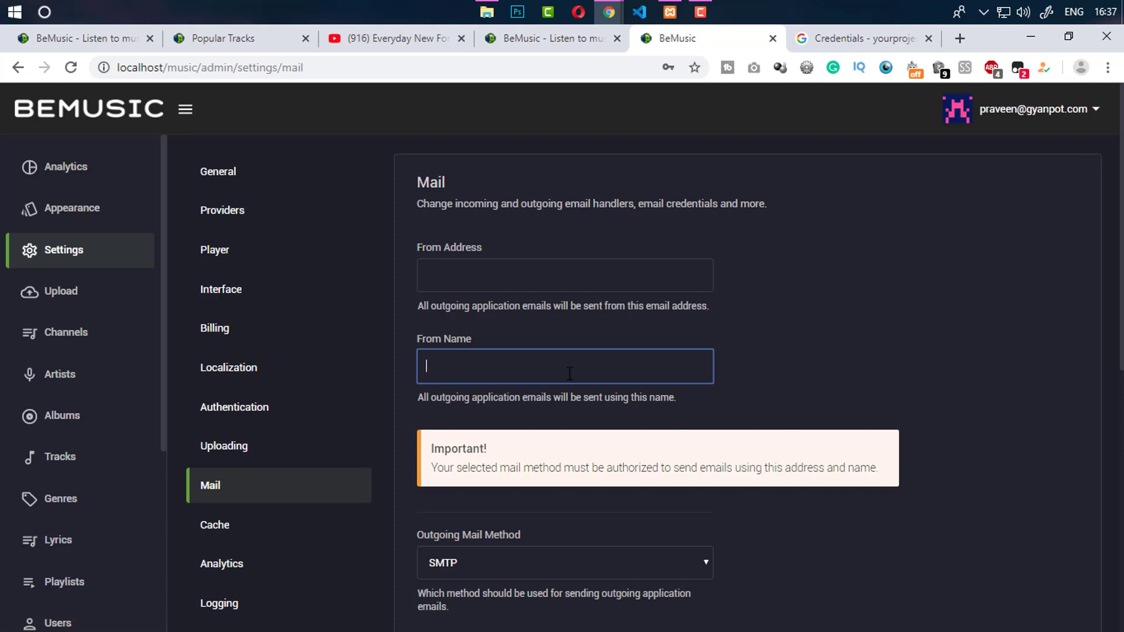
left_click(433, 287)
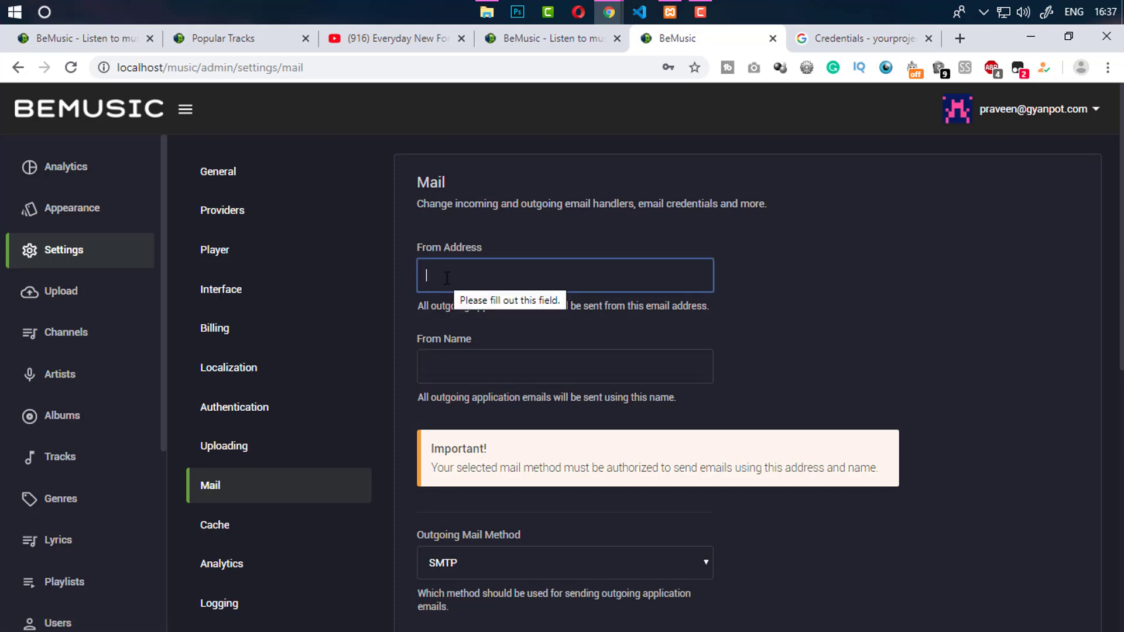
Review the outgoing mail methods list, then go to the Google APIs Credentials tab
scroll(655, 383, "down", 5)
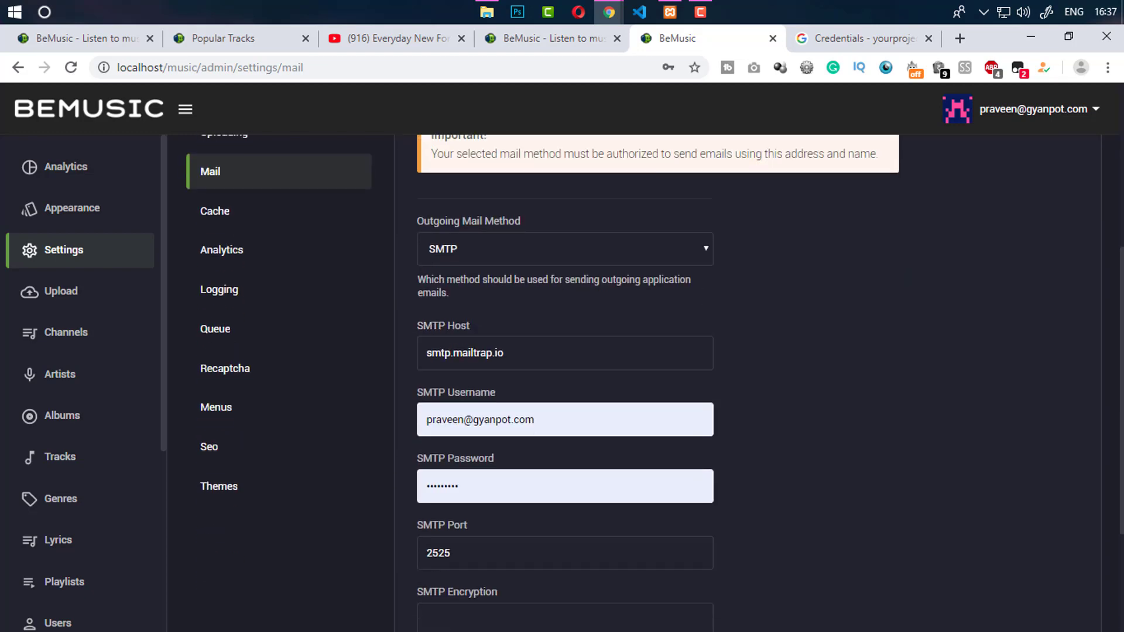
left_click(554, 251)
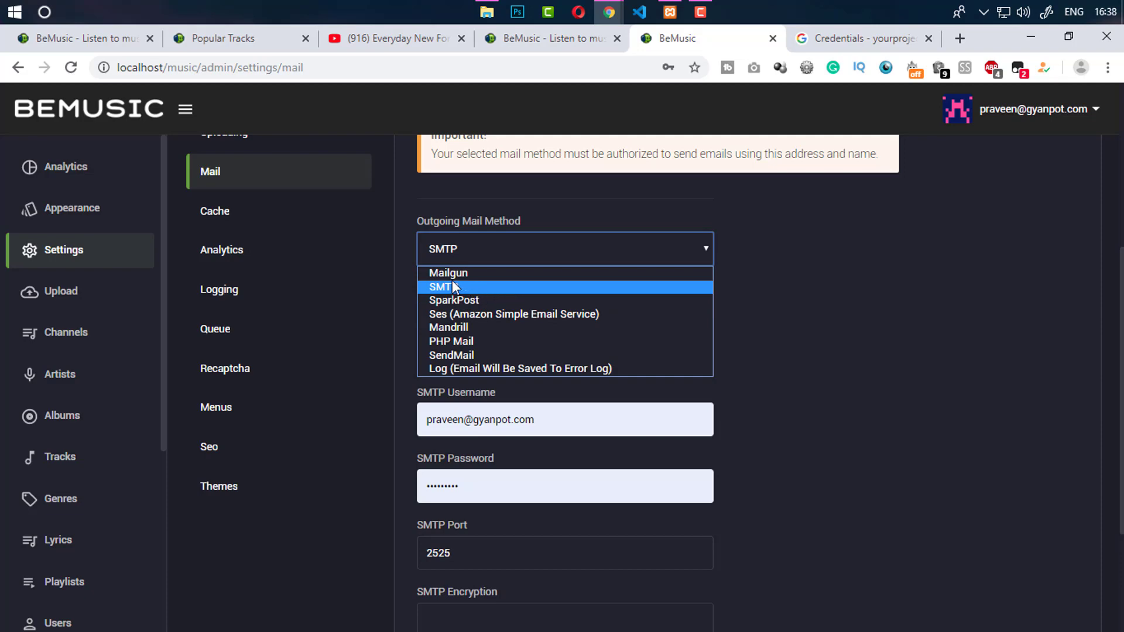
left_click(860, 38)
left_click(617, 68)
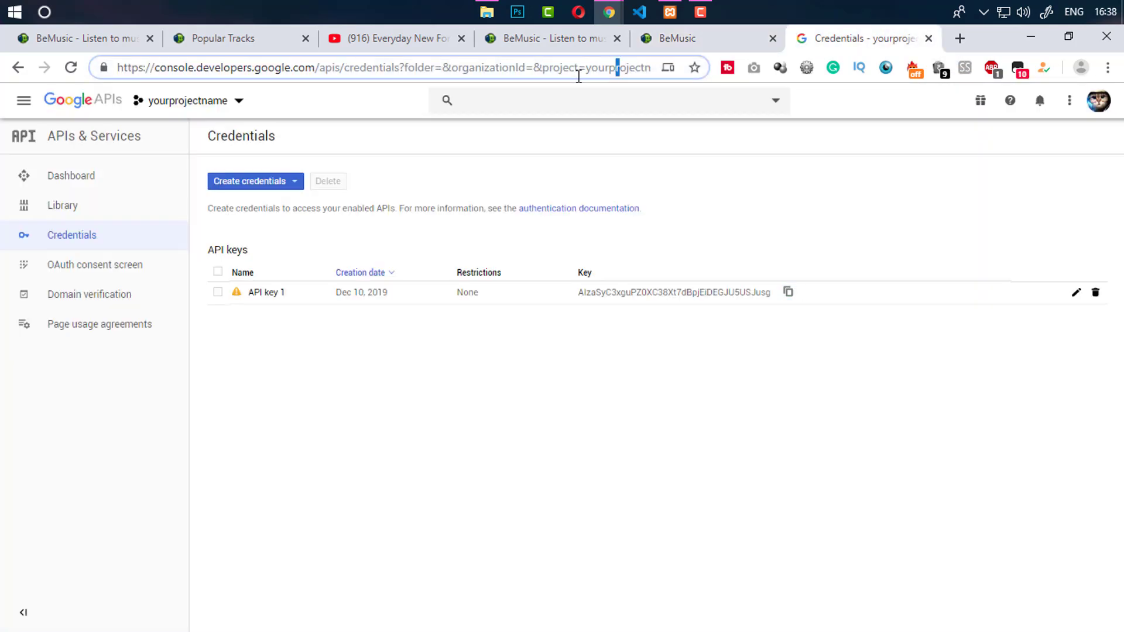
Search for mailgun and view its pricing: 10,000 emails per month at $0
key("ctrl+a")
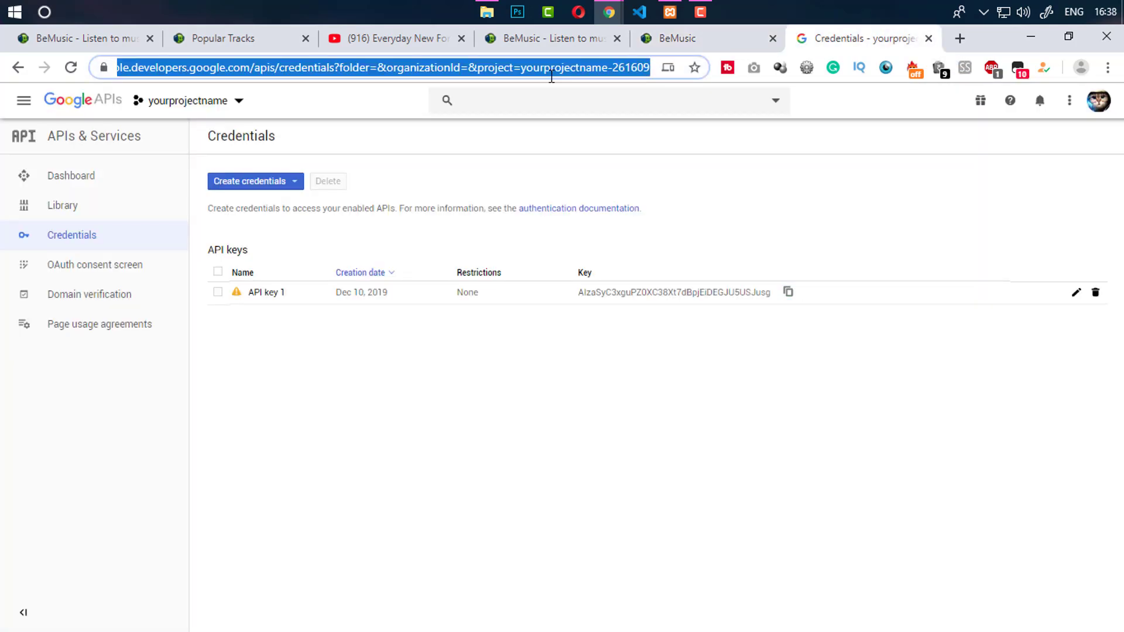
type("mail")
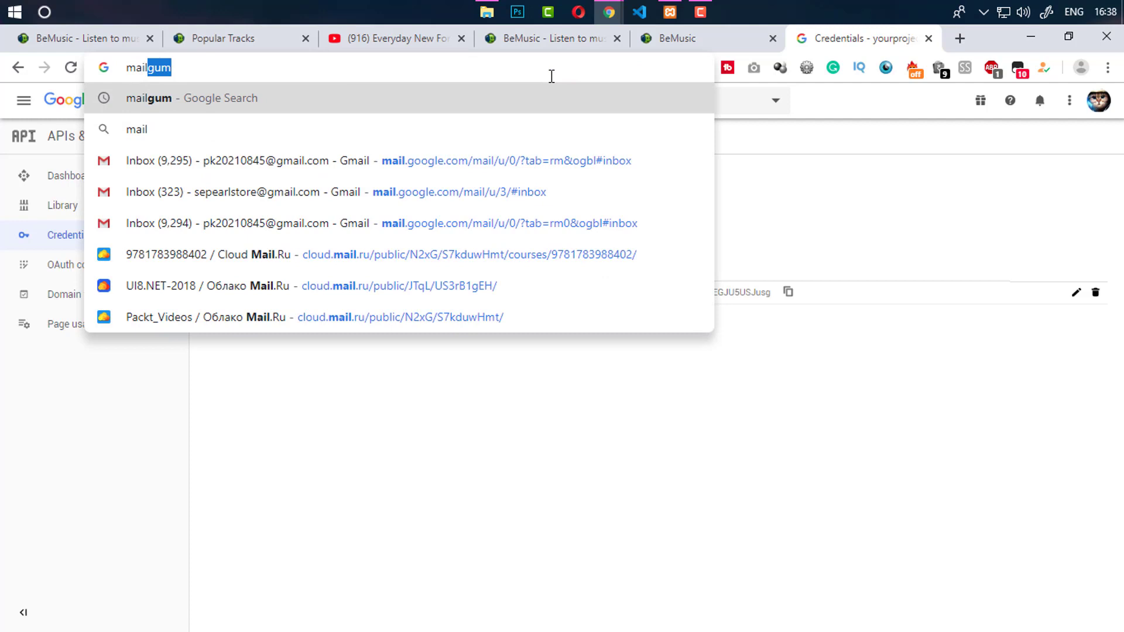
type("gun")
key("Return")
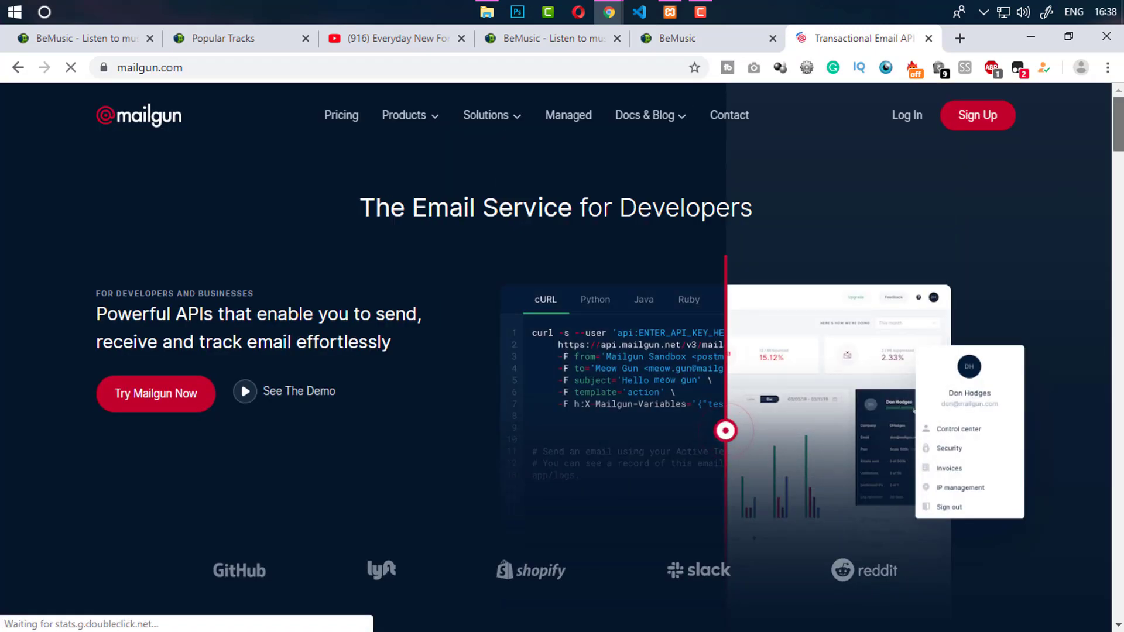
left_click(341, 118)
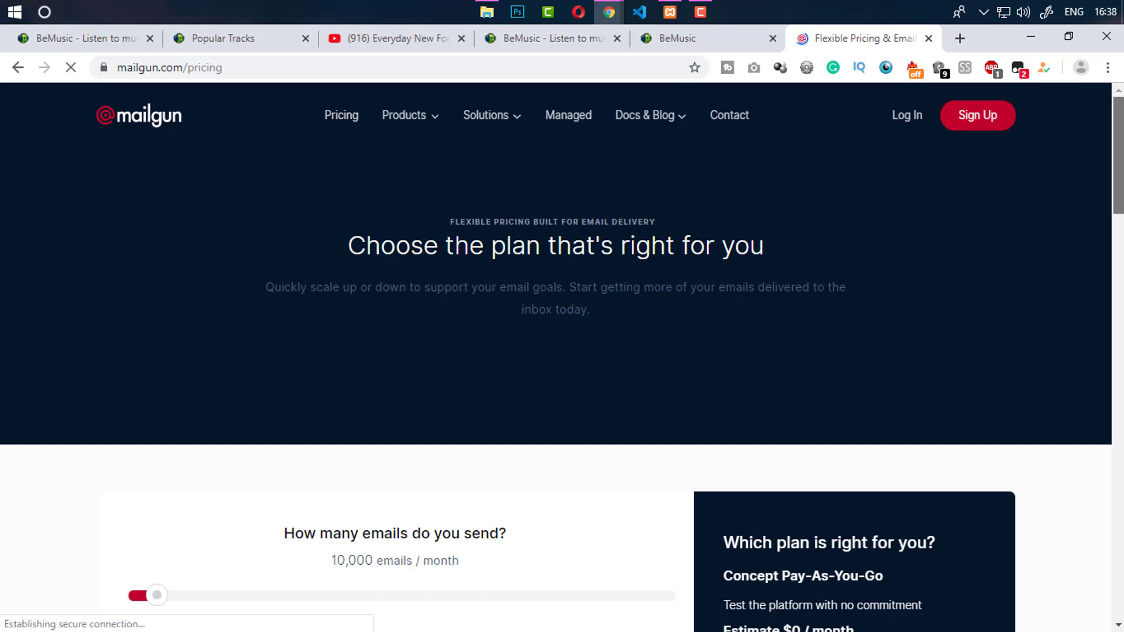
scroll(352, 234, "down", 6)
left_click_drag(329, 243, 454, 254)
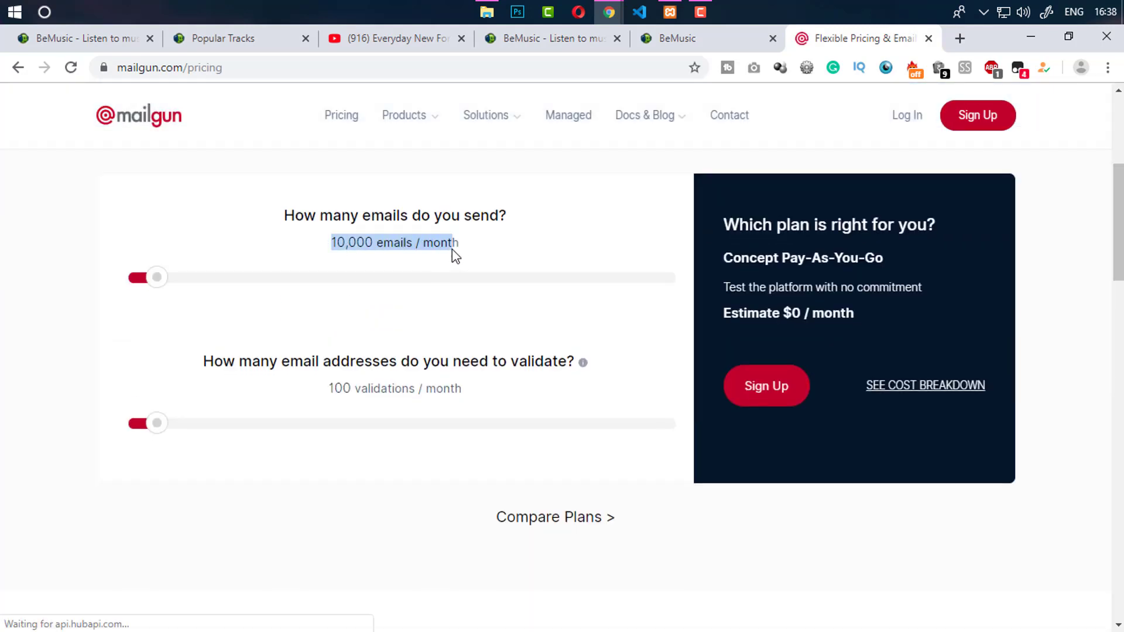
left_click(454, 253)
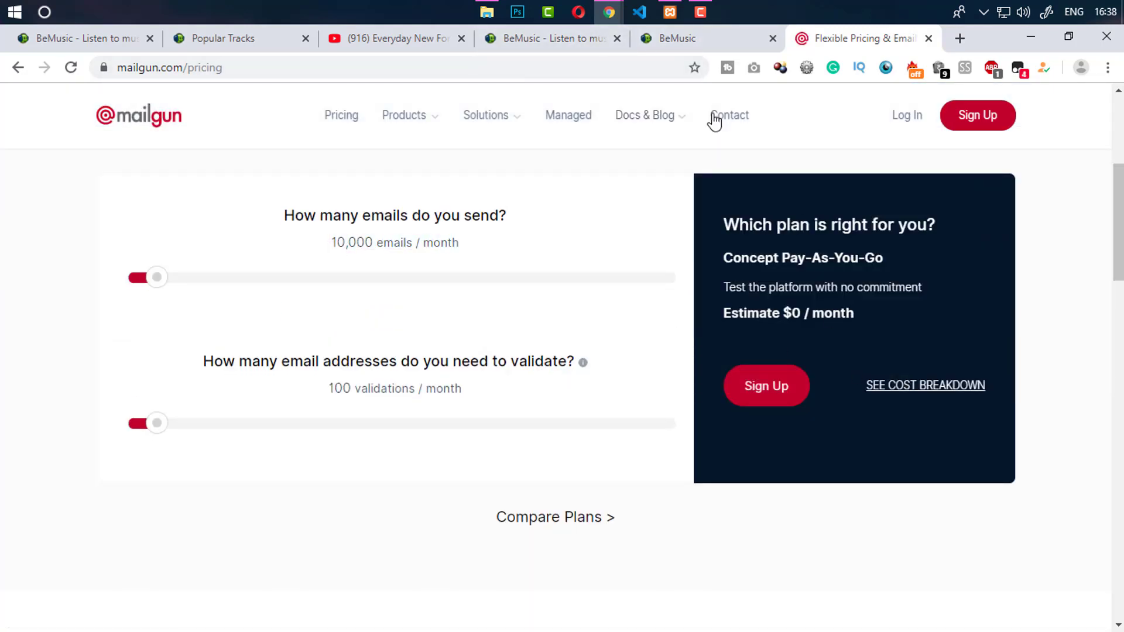
Glance at the XAMPP control panel, then move back through the localhost and YouTube tabs
left_click(668, 17)
left_click(670, 17)
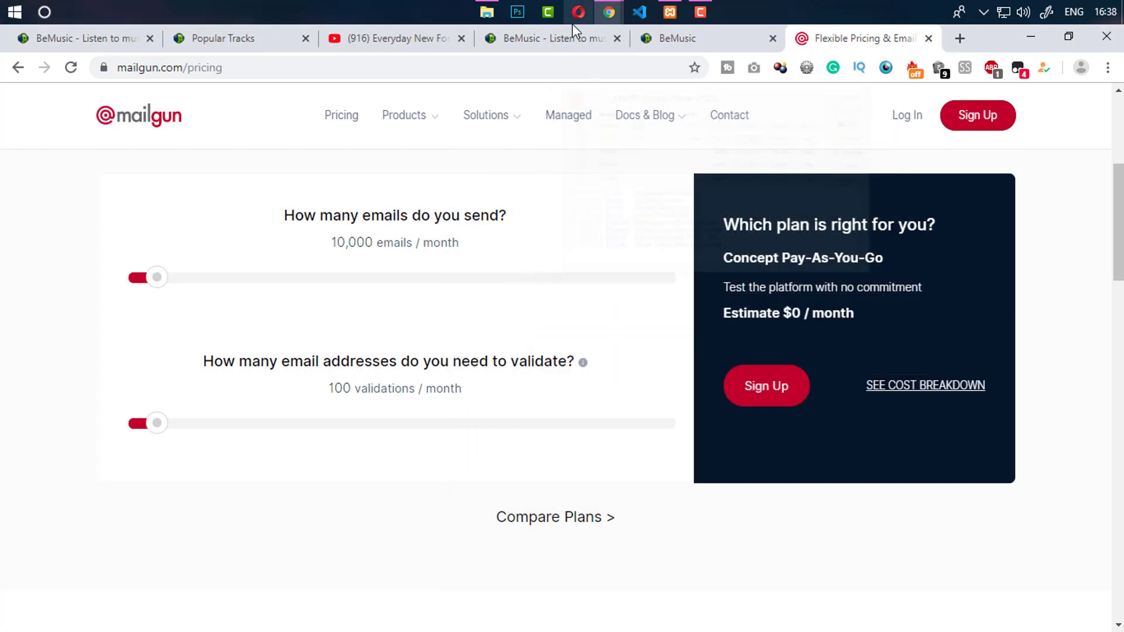
left_click(536, 38)
left_click(418, 41)
Try Mailgun as the mail method, viewing its Domain and API Key fields, then revert to SMTP
left_click(683, 41)
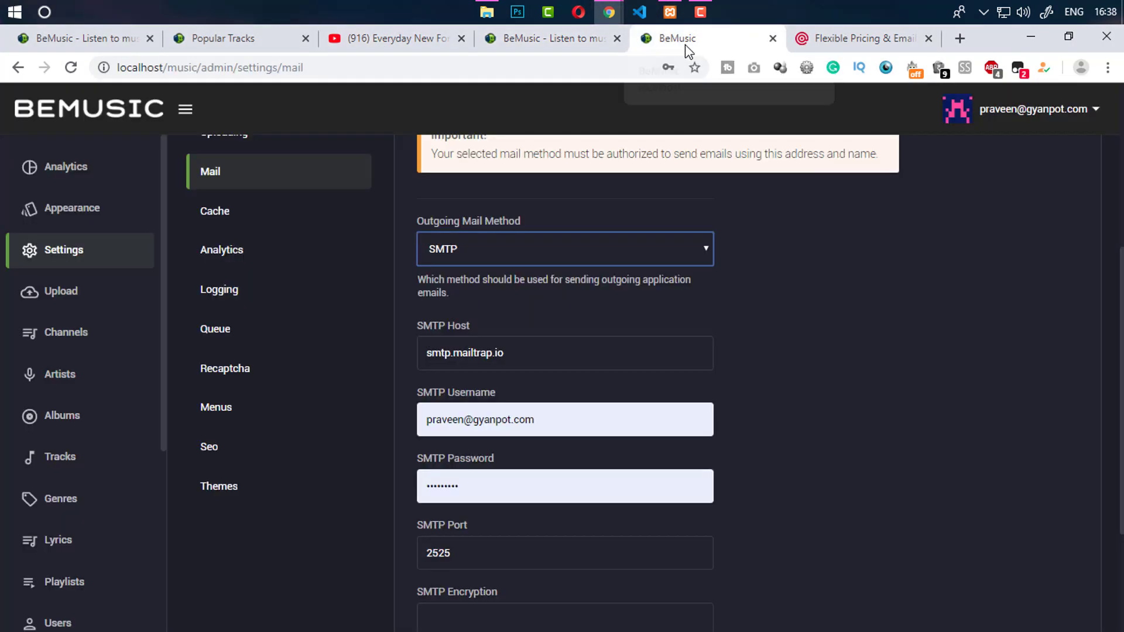
left_click(527, 258)
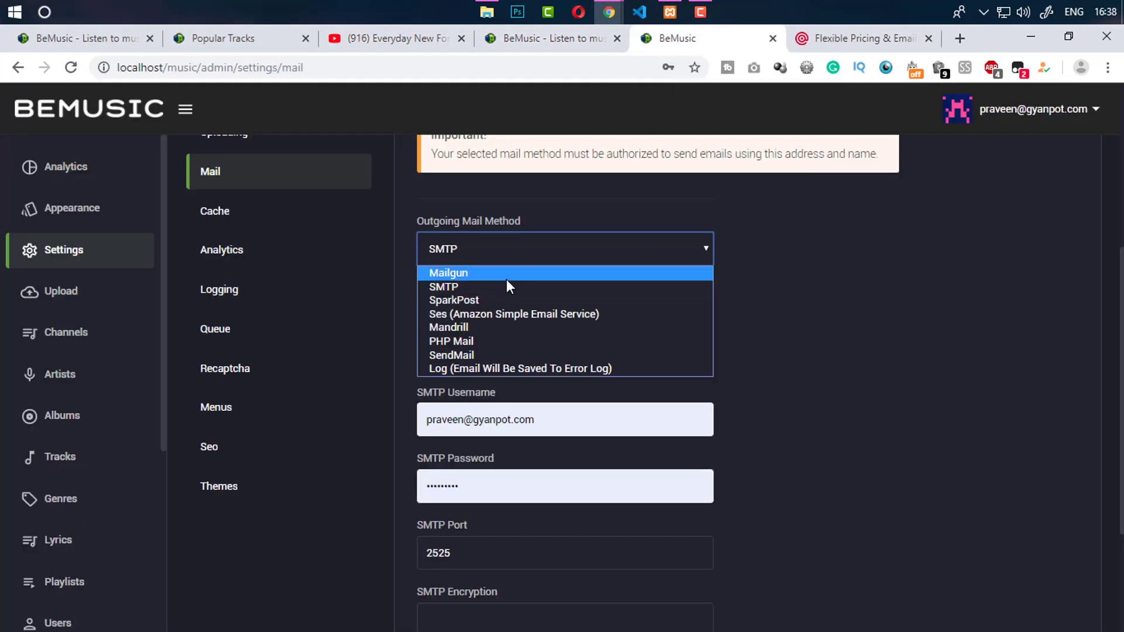
left_click(504, 271)
left_click(462, 352)
left_click(461, 444)
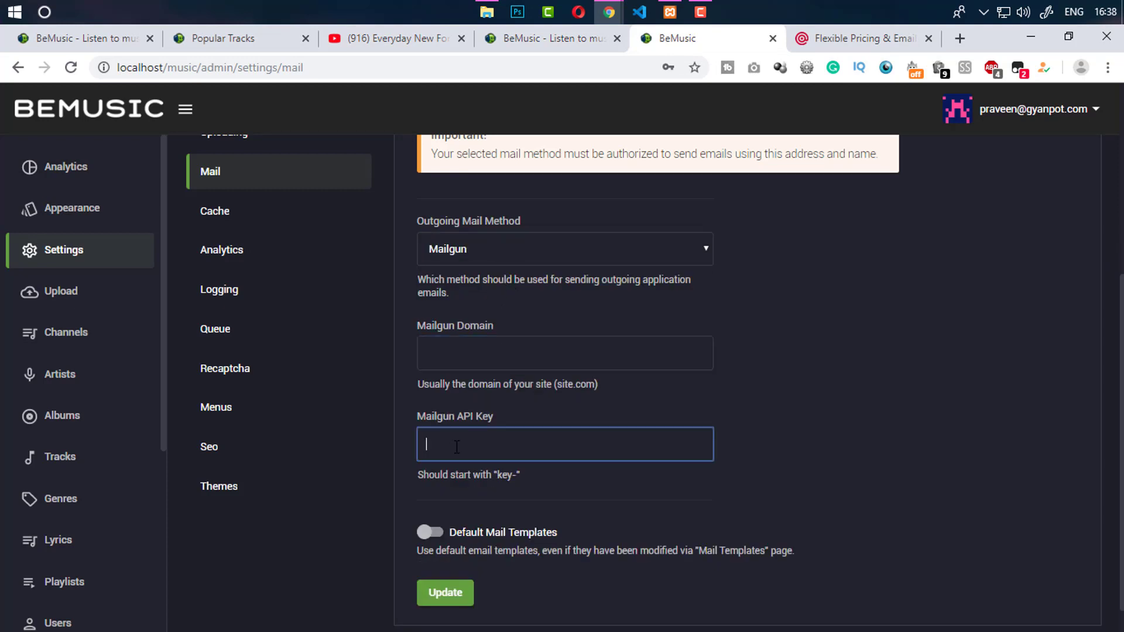
left_click(468, 346)
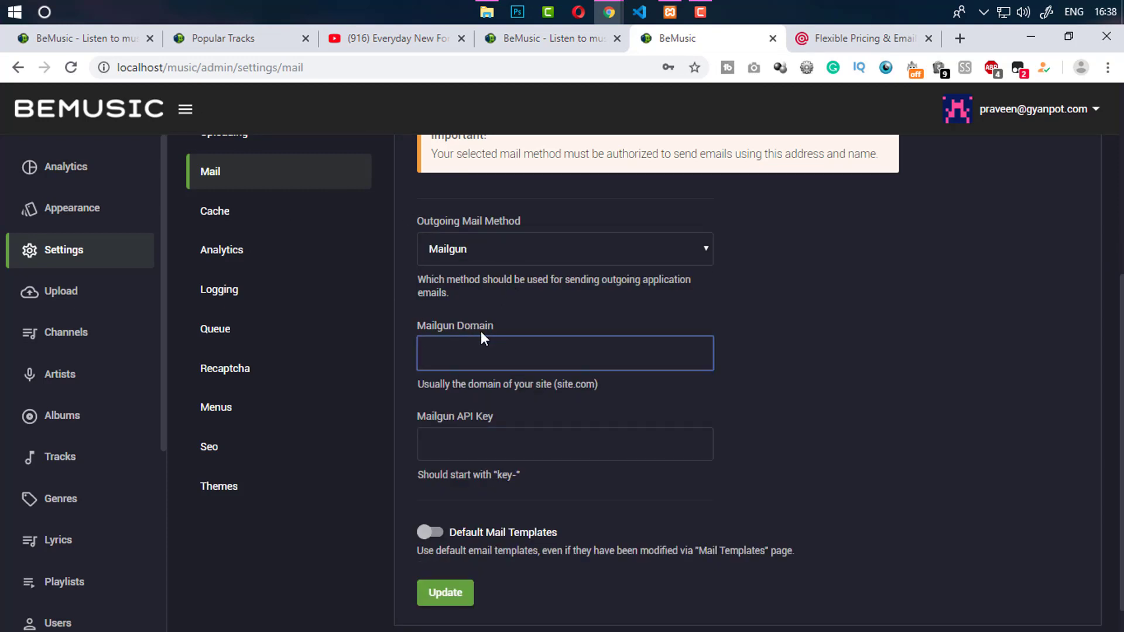
left_click(487, 246)
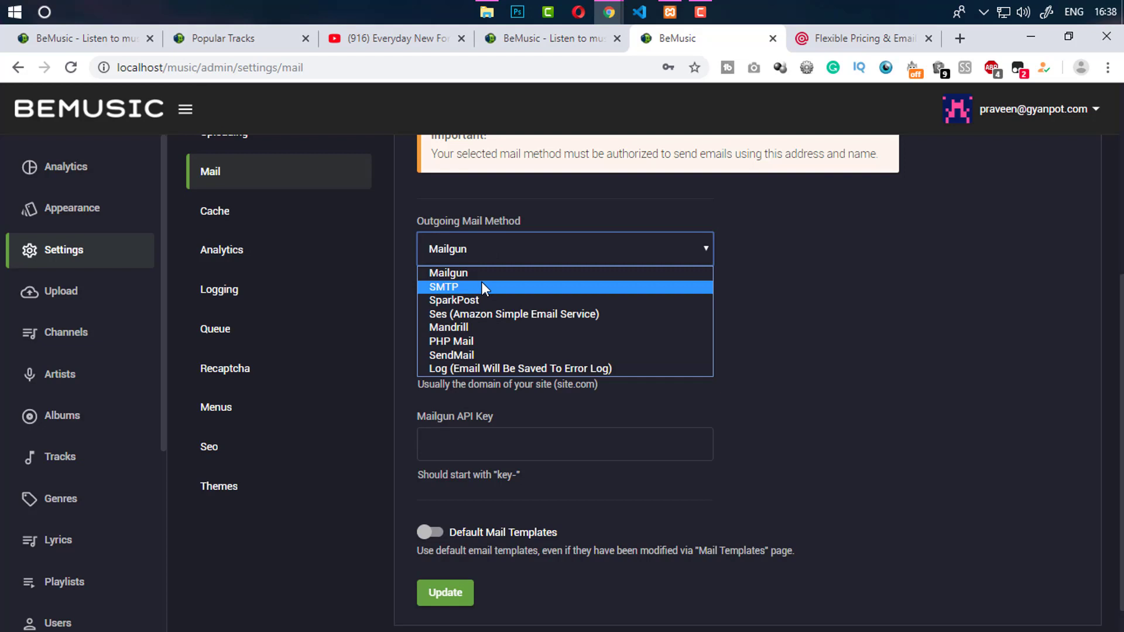
left_click(481, 286)
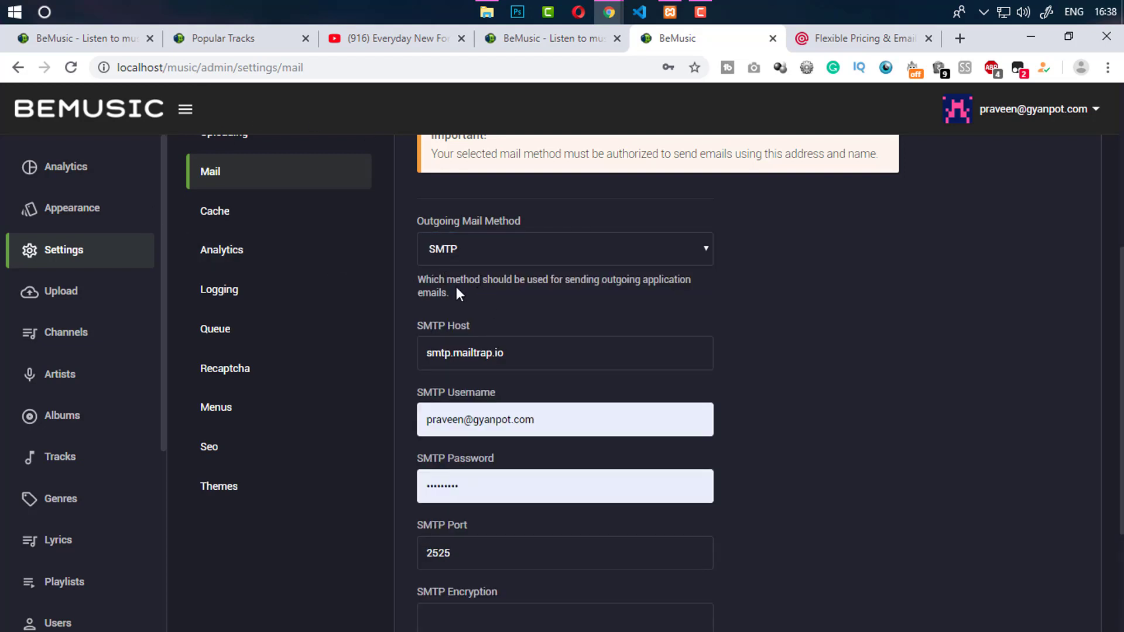
Try SparkPost as the outgoing mail method
left_click(468, 257)
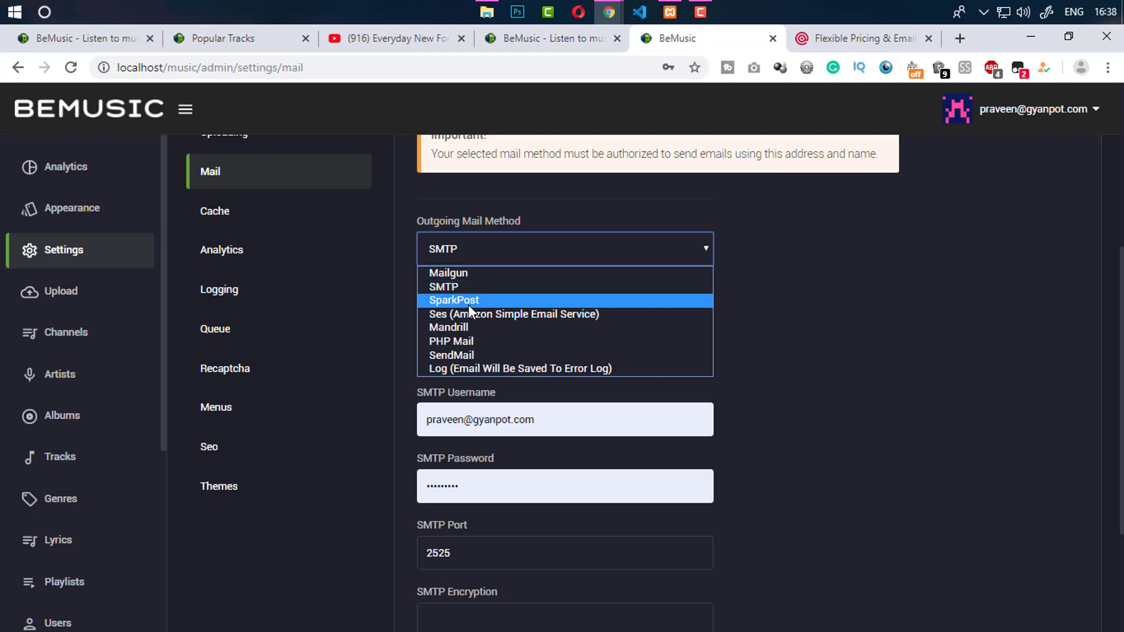
left_click(468, 302)
left_click(483, 334)
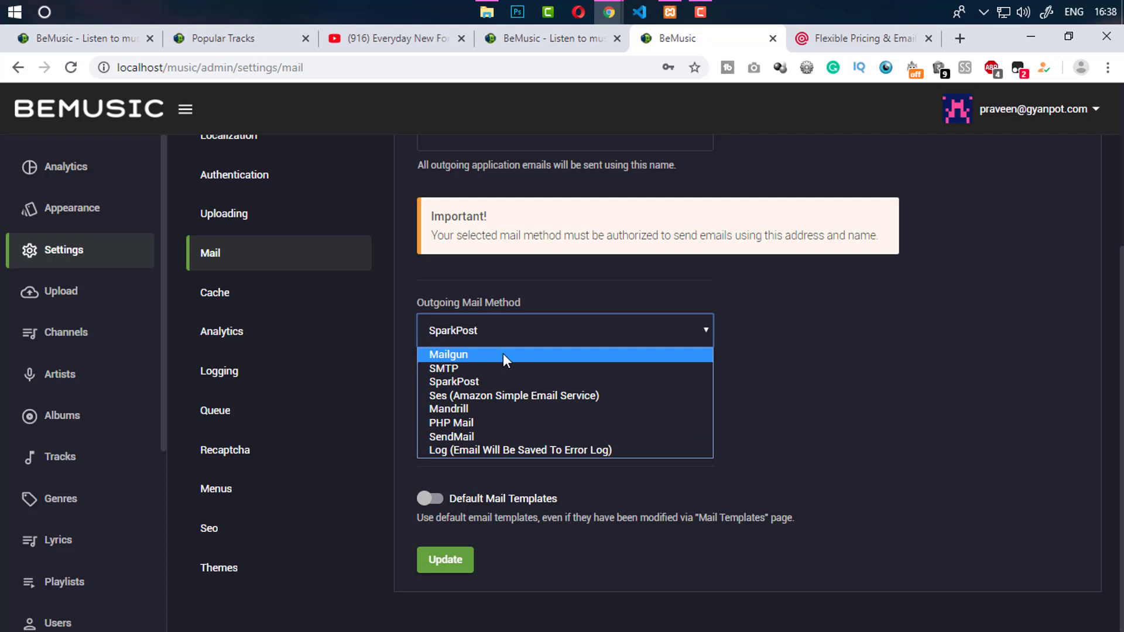
left_click(856, 359)
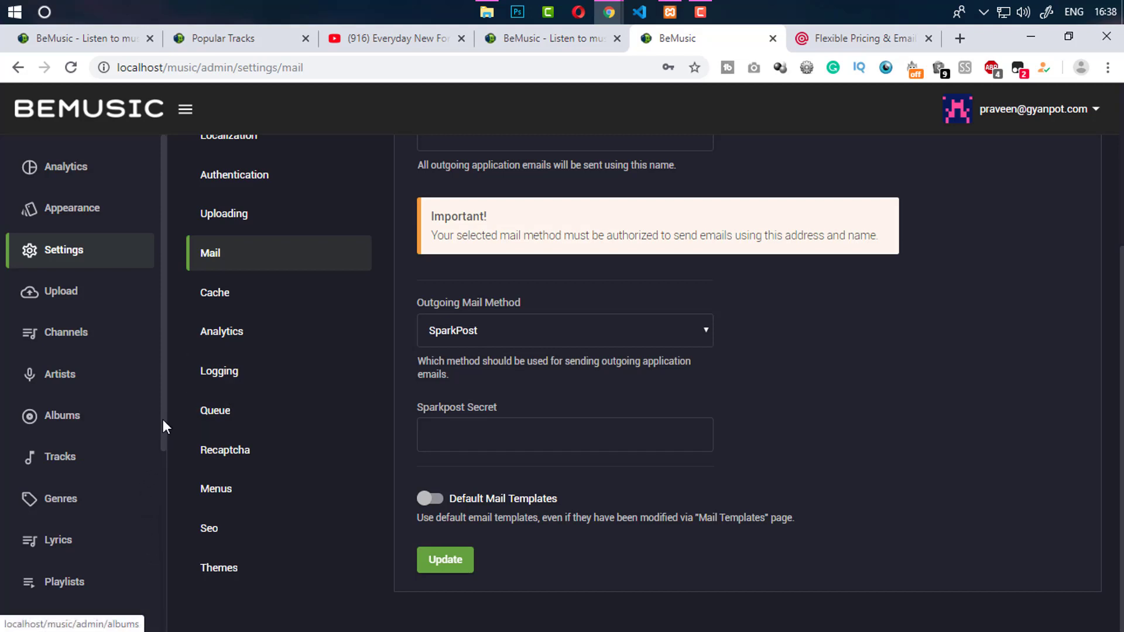
left_click_drag(163, 427, 153, 611)
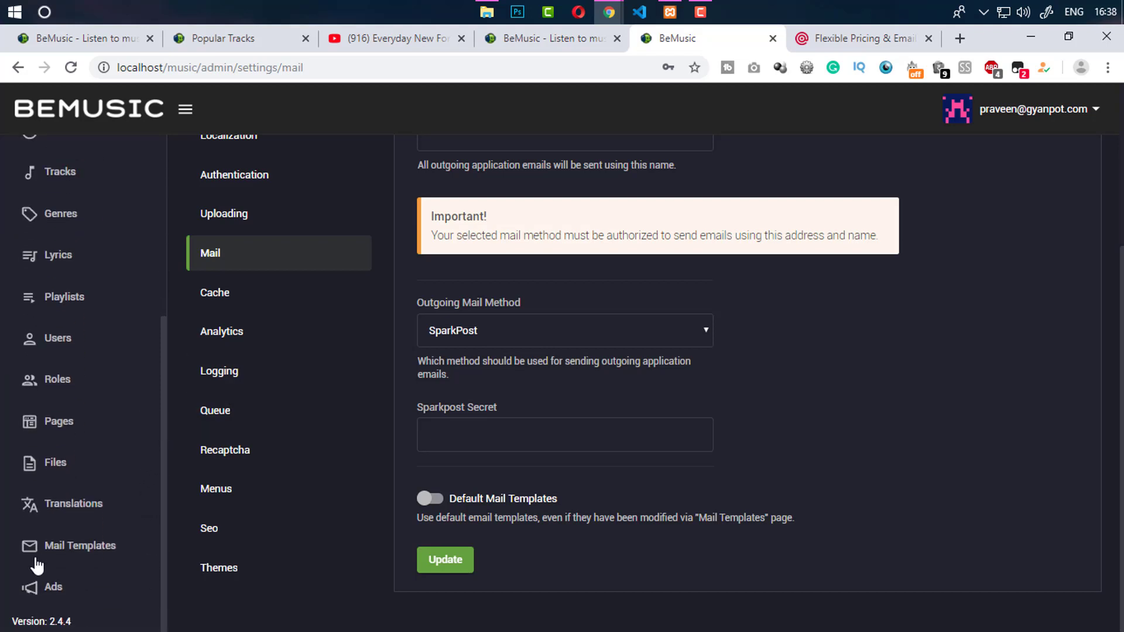
left_click_drag(164, 459, 169, 447)
scroll(163, 451, "up", 5)
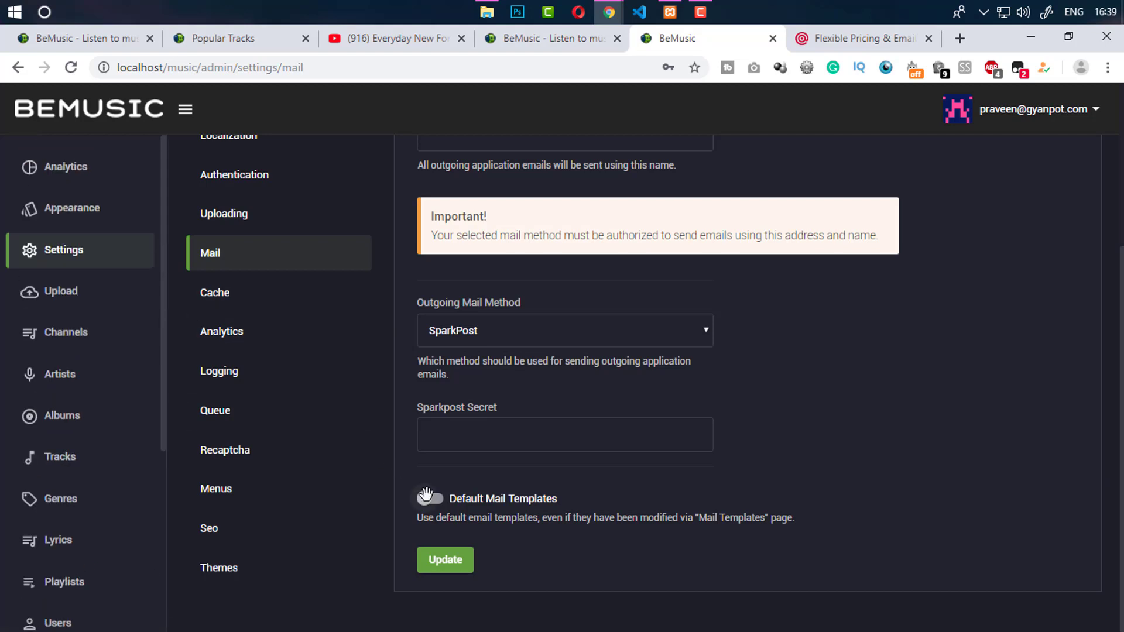
Set the mail method back to SMTP and scroll through its host, username, password and port fields
left_click(516, 343)
left_click(462, 360)
left_click(462, 335)
left_click(462, 371)
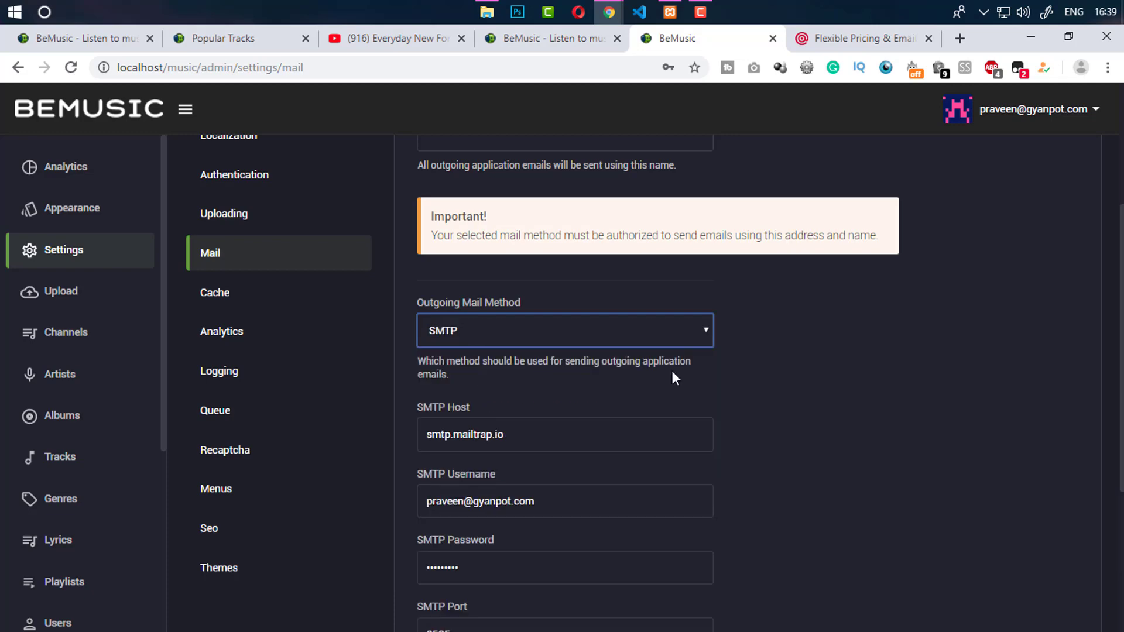
left_click(688, 377)
scroll(655, 383, "down", 3)
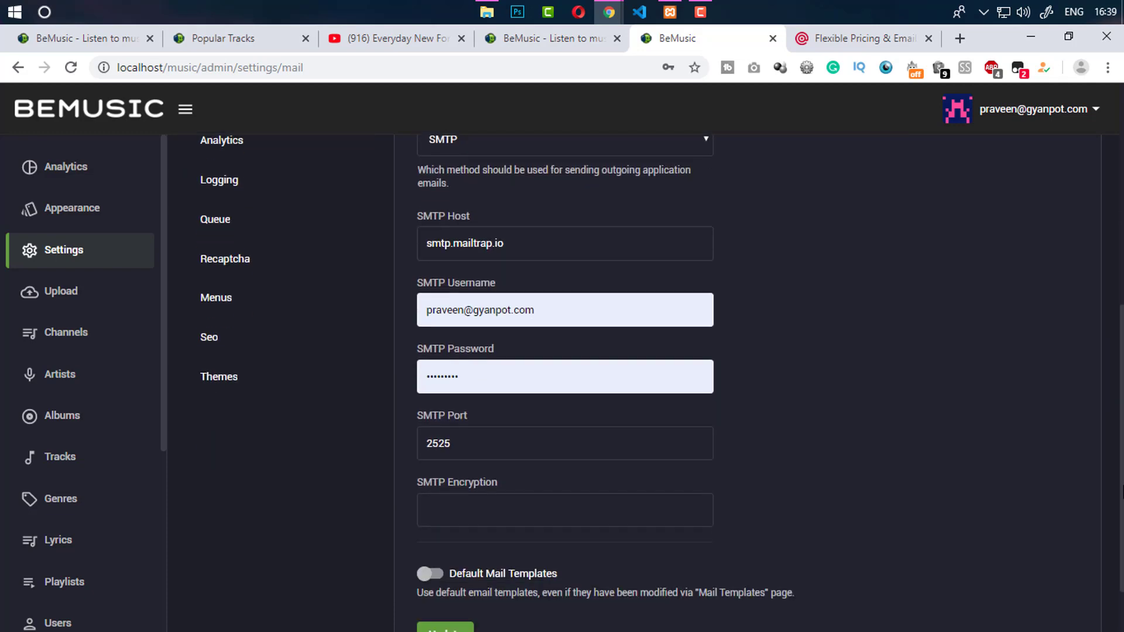
scroll(644, 380, "up", 7)
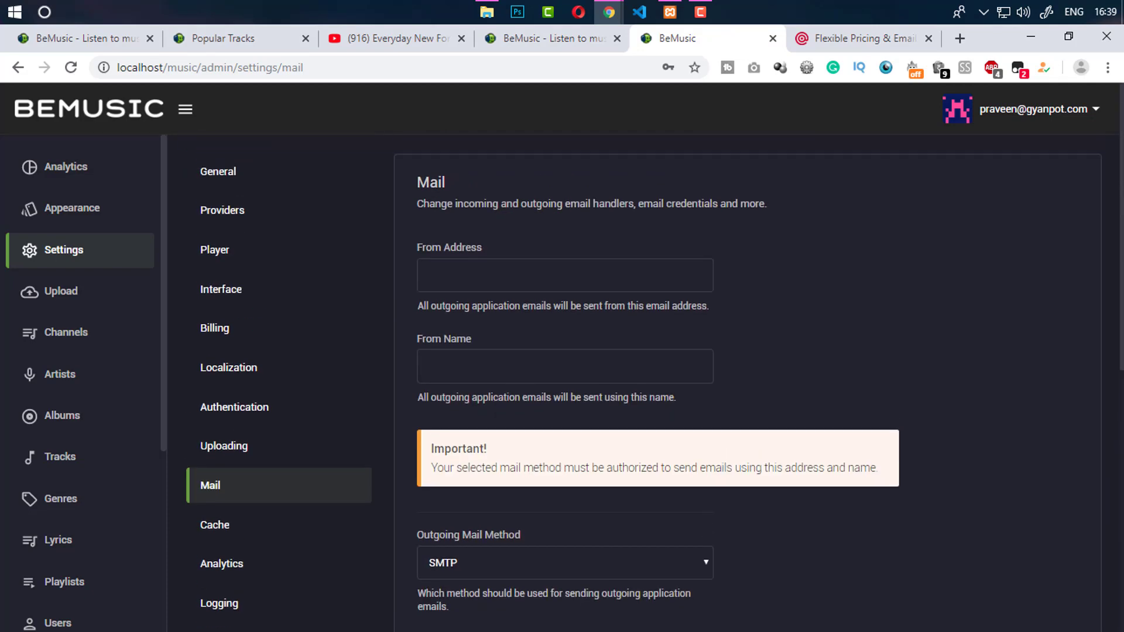
scroll(418, 385, "down", 2)
View the Cache settings, then review the empty Google Analytics settings page
left_click(226, 391)
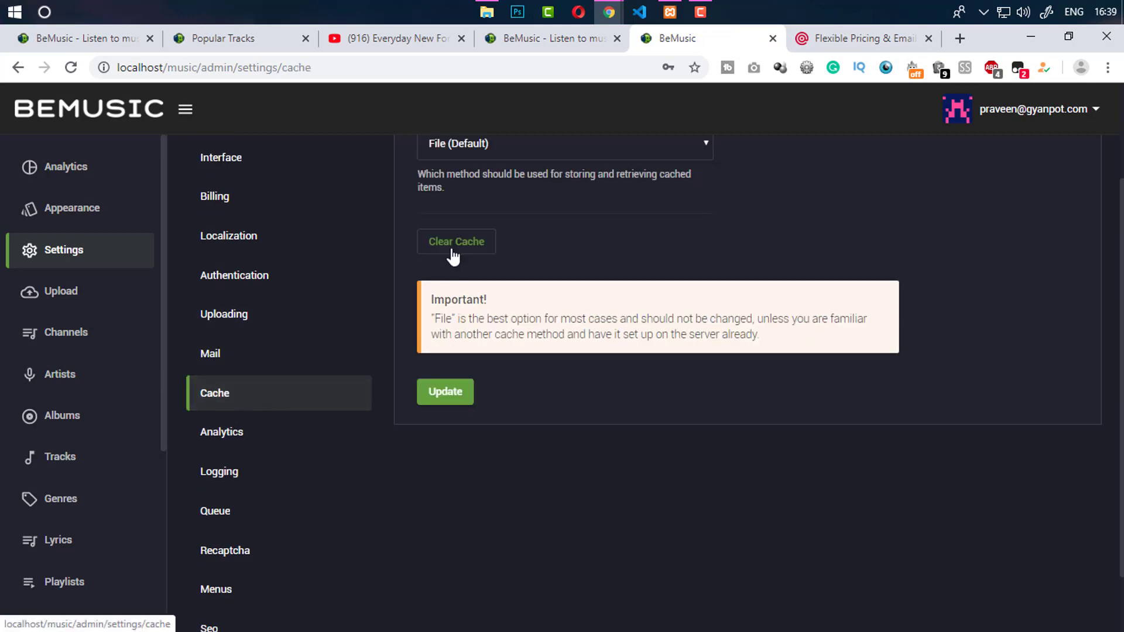
left_click(250, 440)
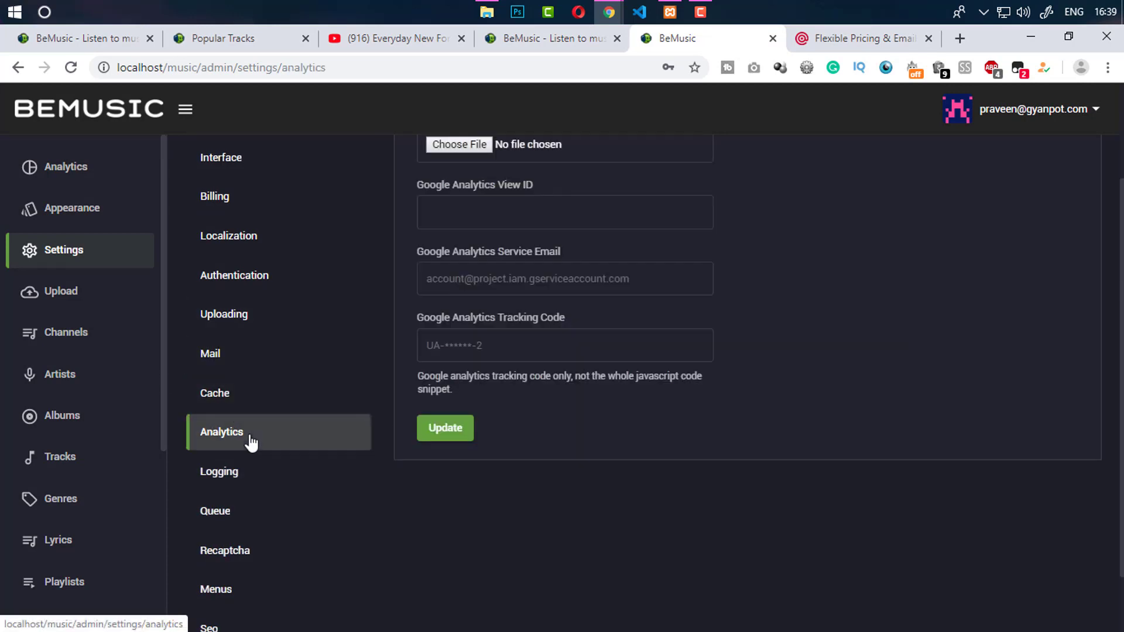
scroll(526, 398, "up", 2)
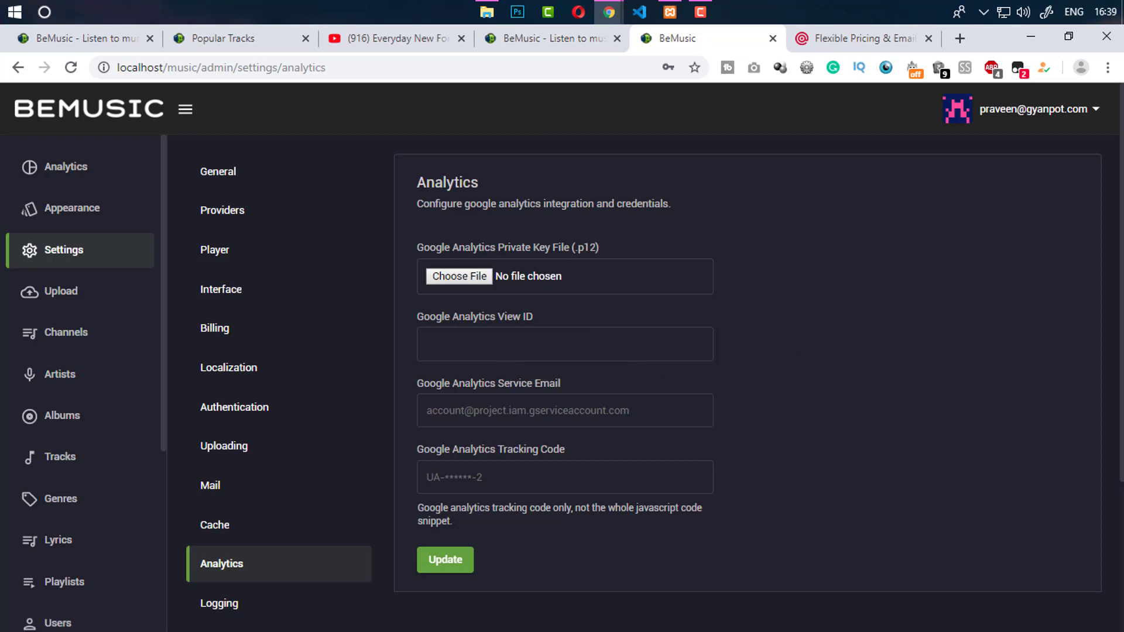
scroll(470, 399, "down", 2)
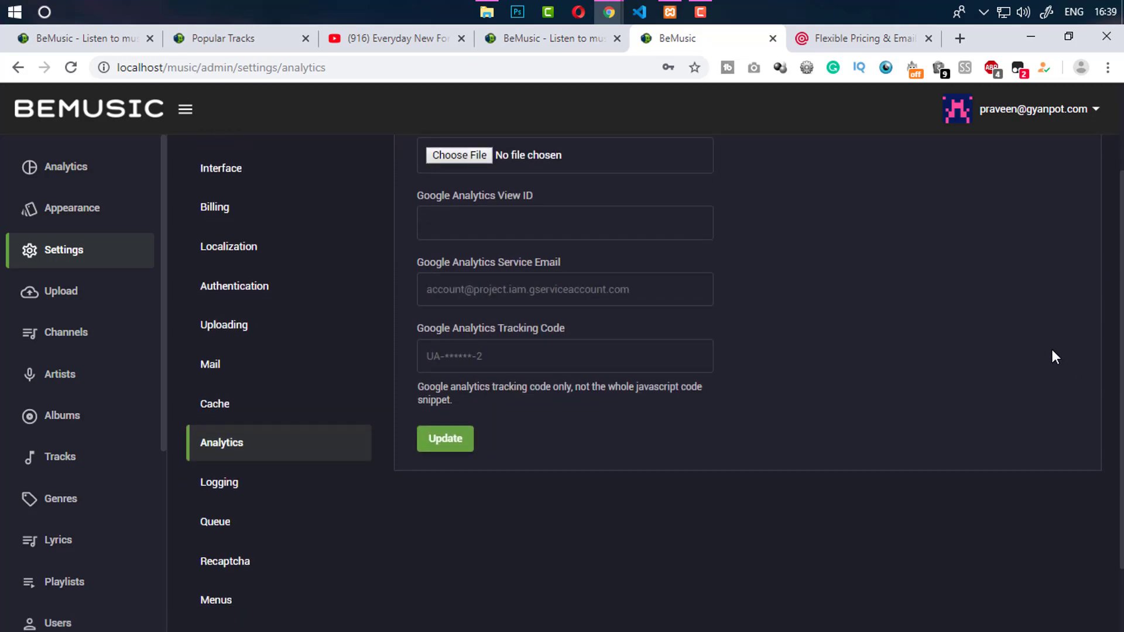
scroll(480, 276, "up", 2)
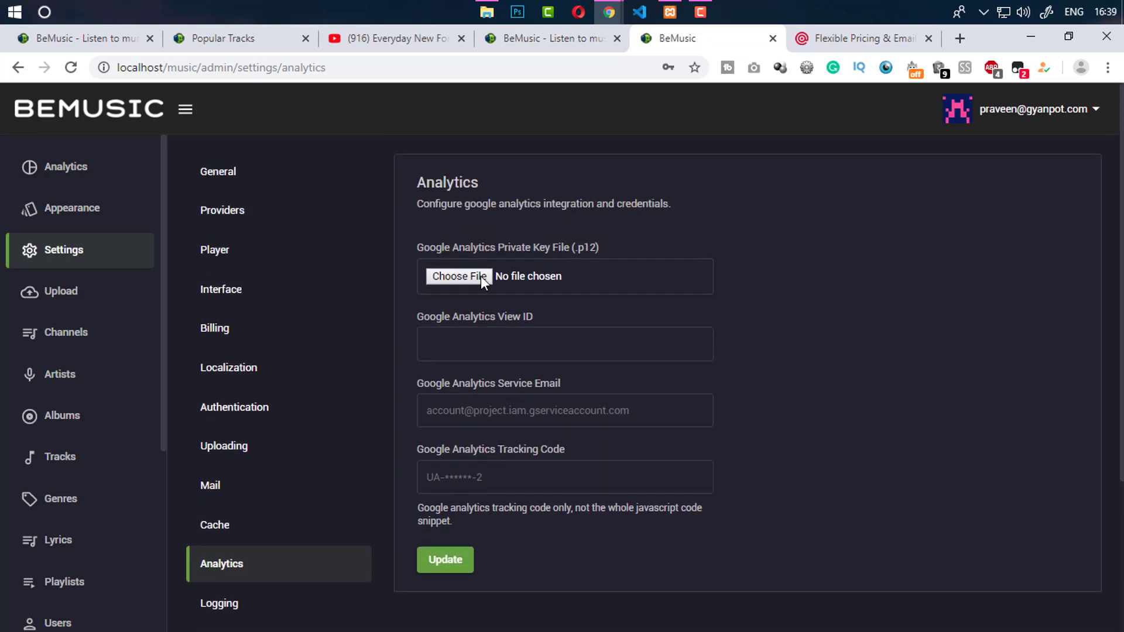
left_click_drag(161, 68, 121, 66)
left_click(841, 199)
scroll(1110, 445, "down", 3)
Open the Logging settings and inspect the empty Sentry DSN field and description
left_click(303, 408)
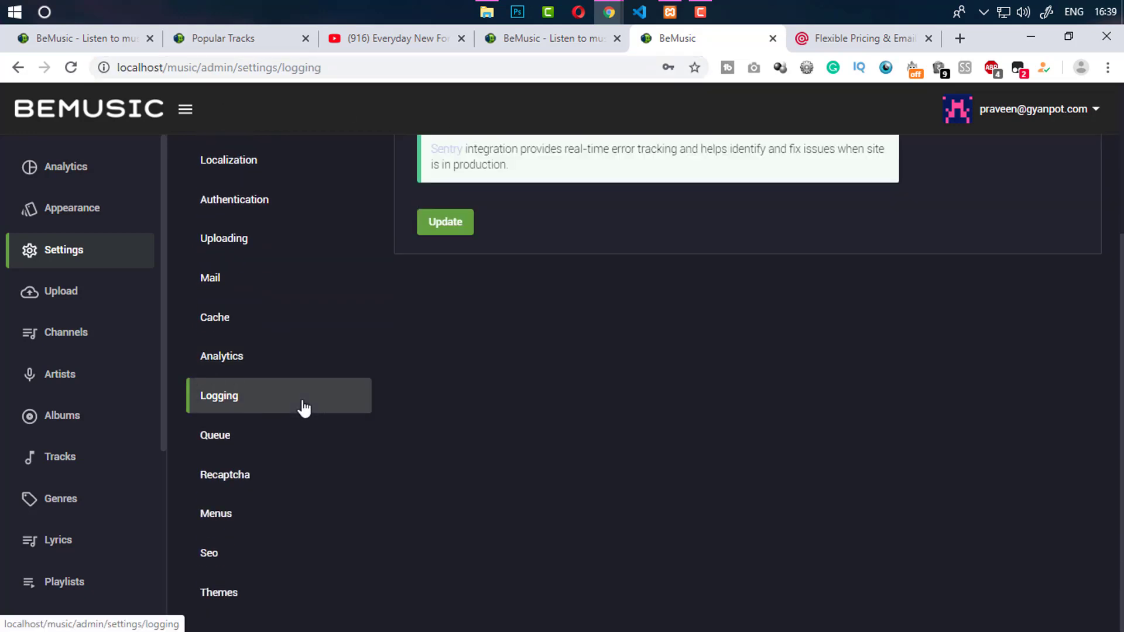
scroll(1112, 253, "up", 3)
scroll(1111, 246, "up", 1)
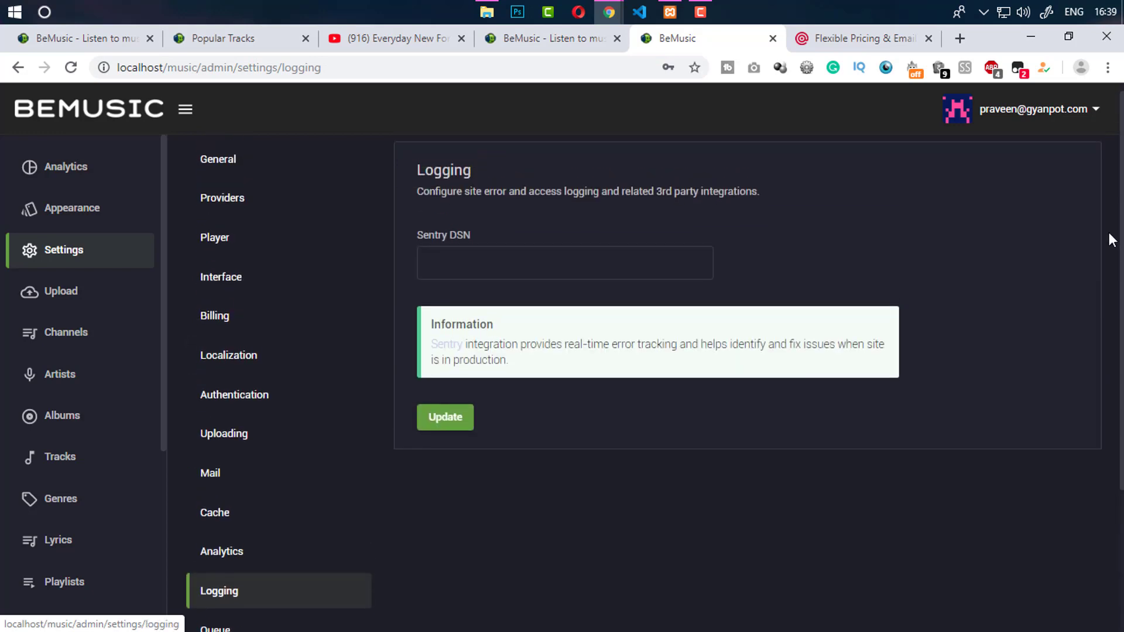
scroll(1118, 246, "up", 1)
left_click(513, 272)
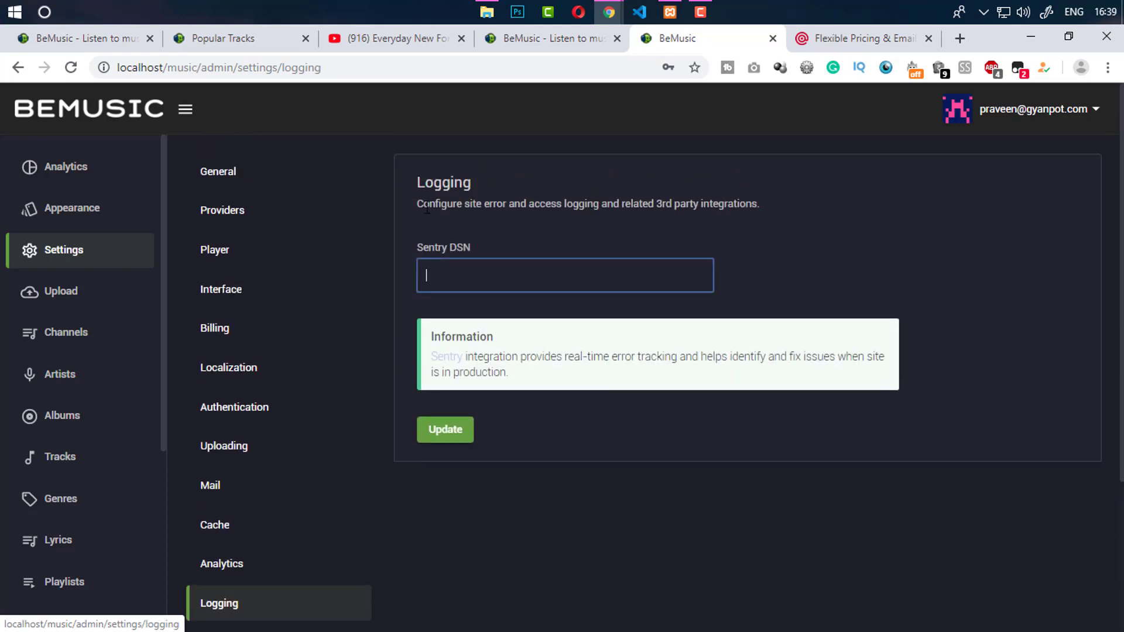
left_click_drag(421, 205, 673, 205)
left_click(675, 205)
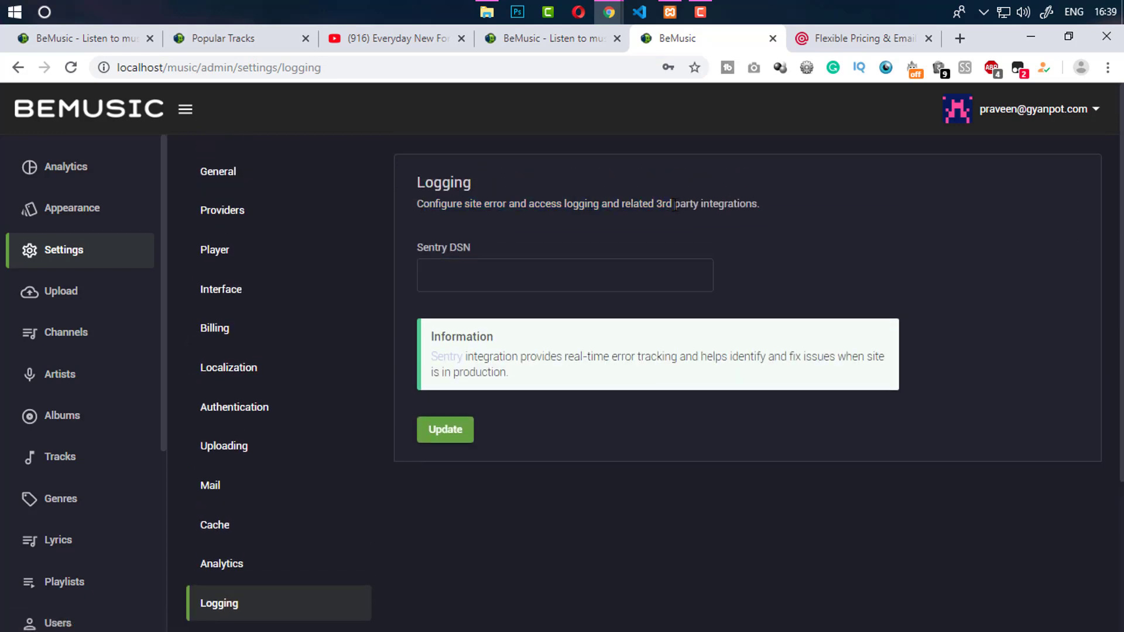
Open the Sentry link in a new tab, close it, and return to the Sentry DSN field
right_click(445, 358)
left_click(514, 366)
left_click(719, 48)
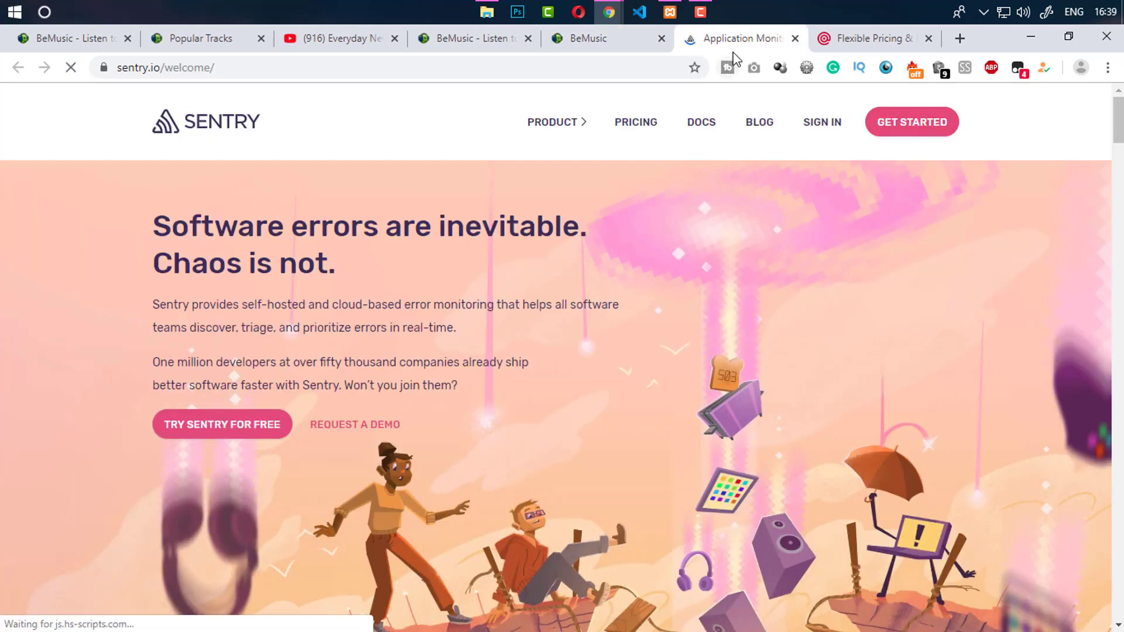
left_click(795, 38)
left_click(550, 272)
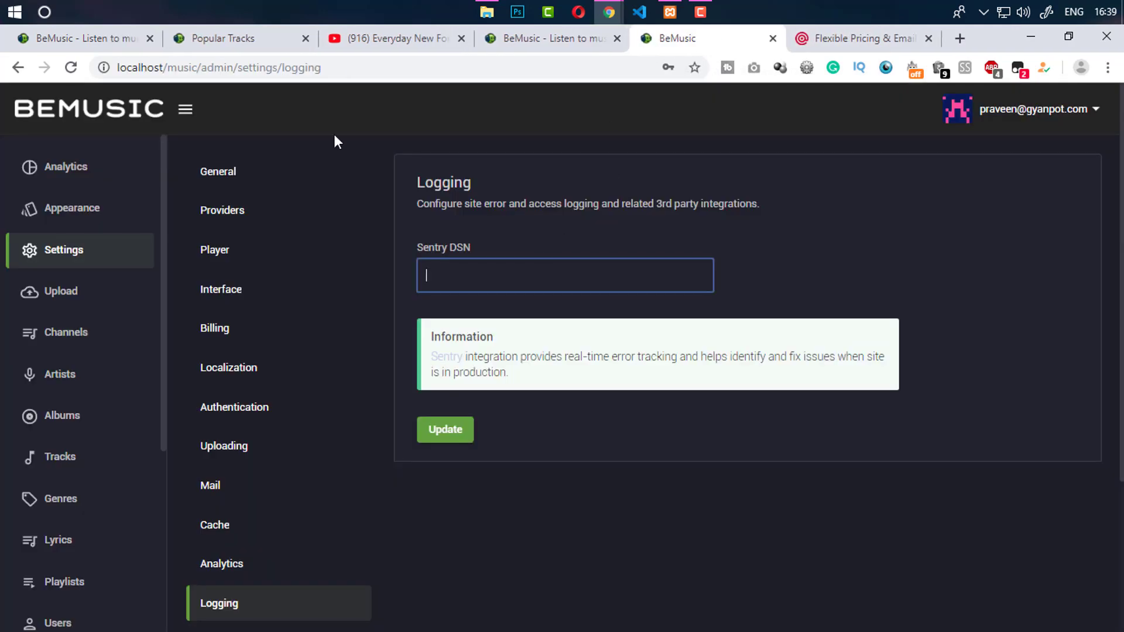
scroll(1109, 477, "down", 4)
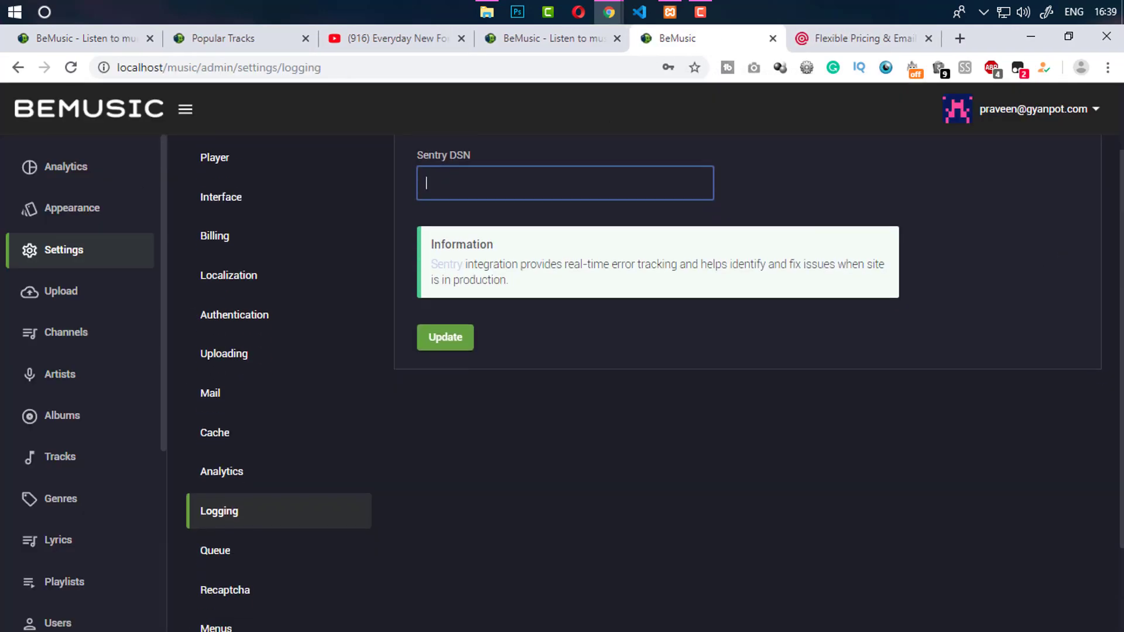
Open the Queue settings and browse the queue methods, keeping Sync (Default)
left_click(249, 451)
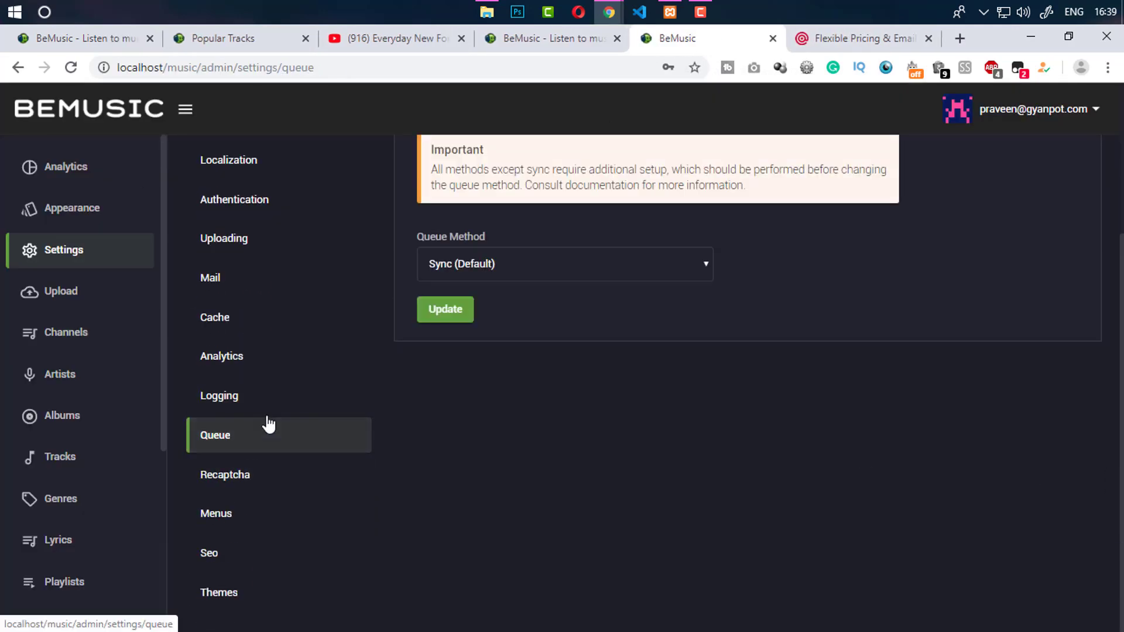
left_click_drag(1121, 359, 1100, 278)
left_click(597, 387)
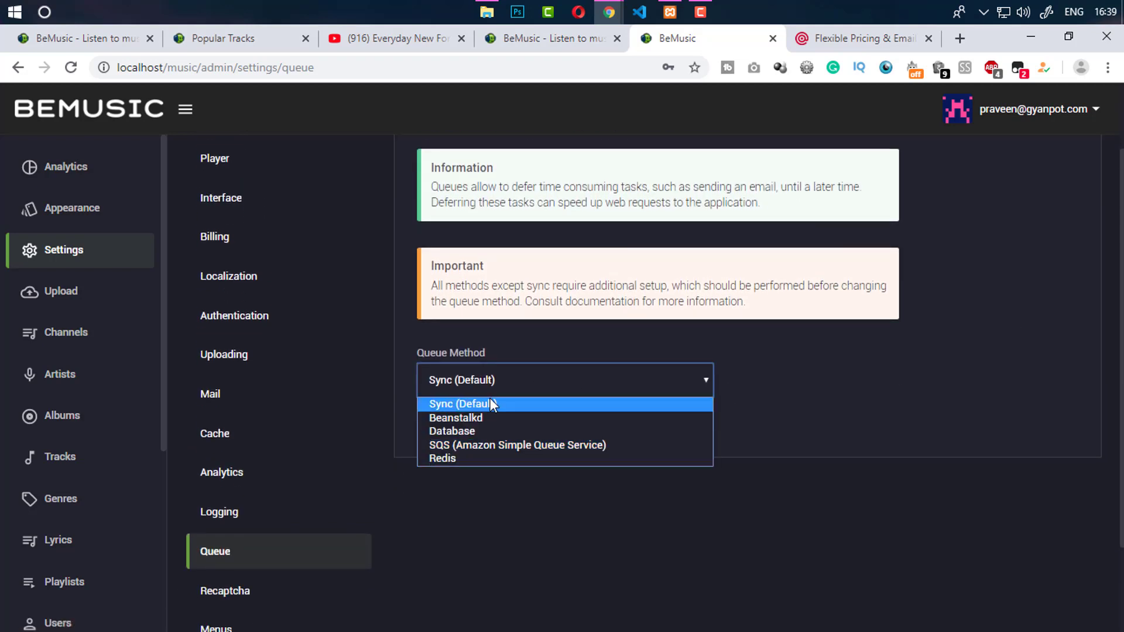
left_click(845, 391)
left_click(565, 40)
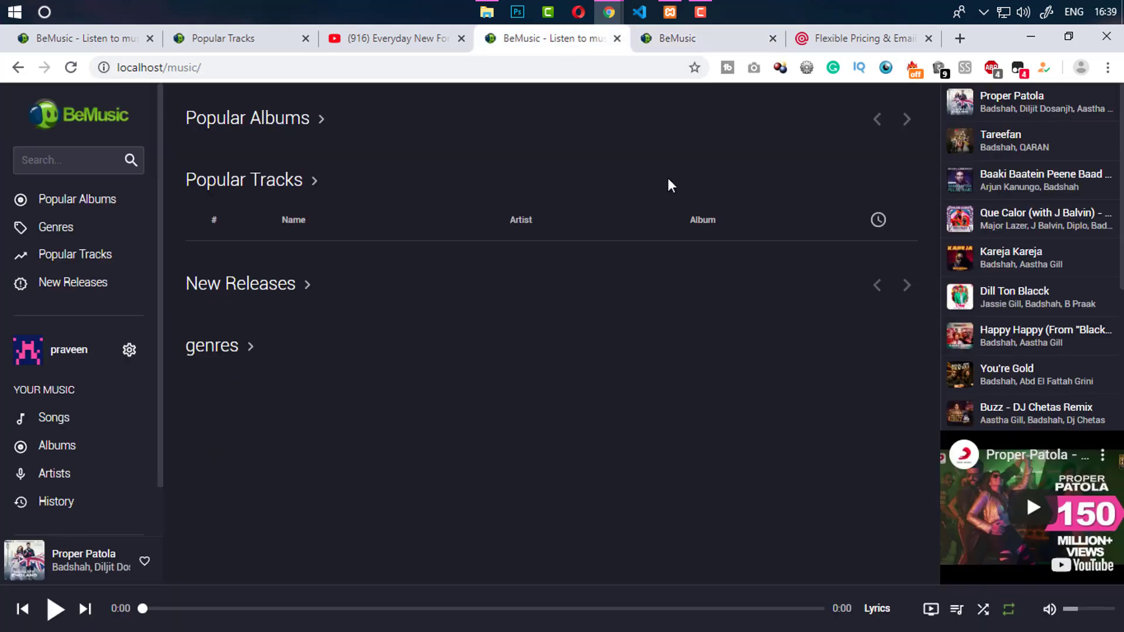
left_click(676, 37)
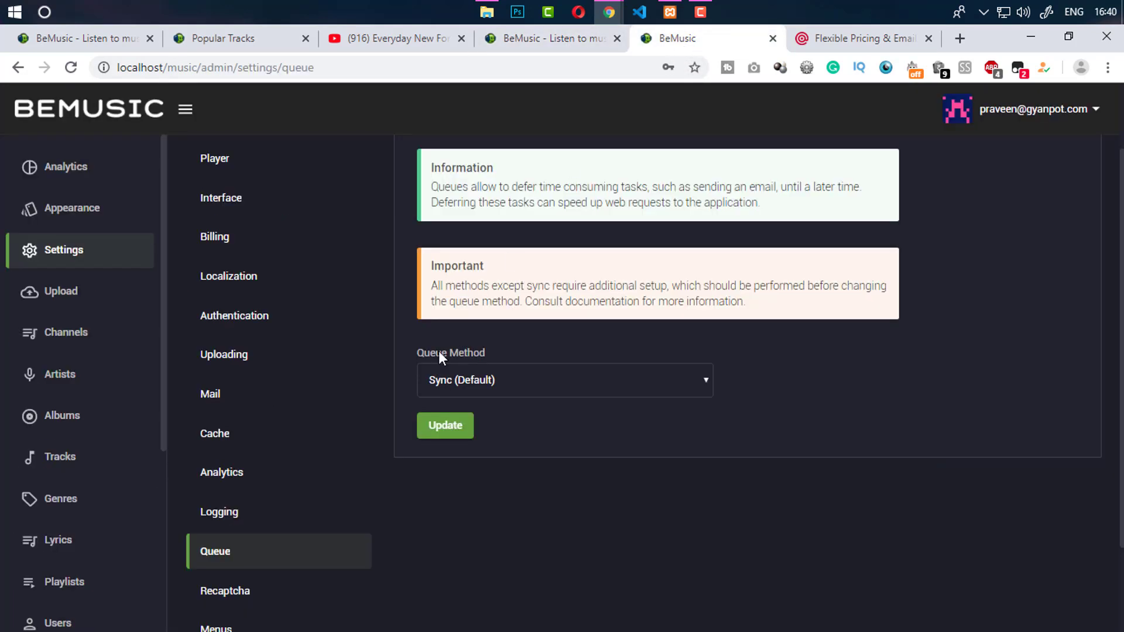
left_click(448, 389)
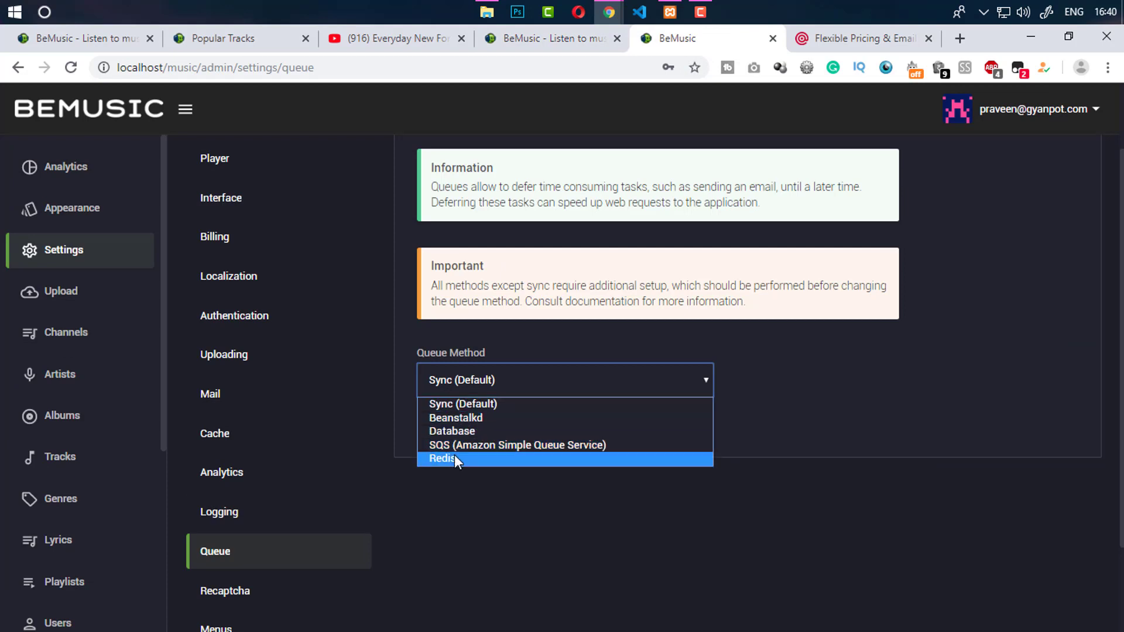
left_click(470, 519)
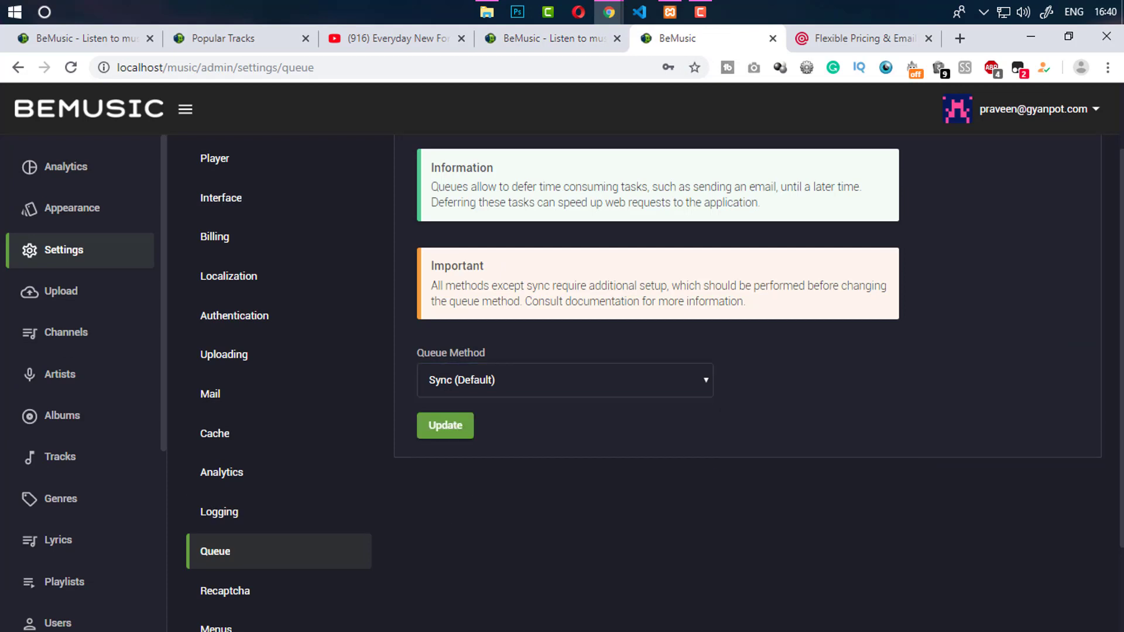
Open the Recaptcha settings and review the registration, contact and V3 key options
scroll(1095, 441, "down", 2)
left_click(285, 481)
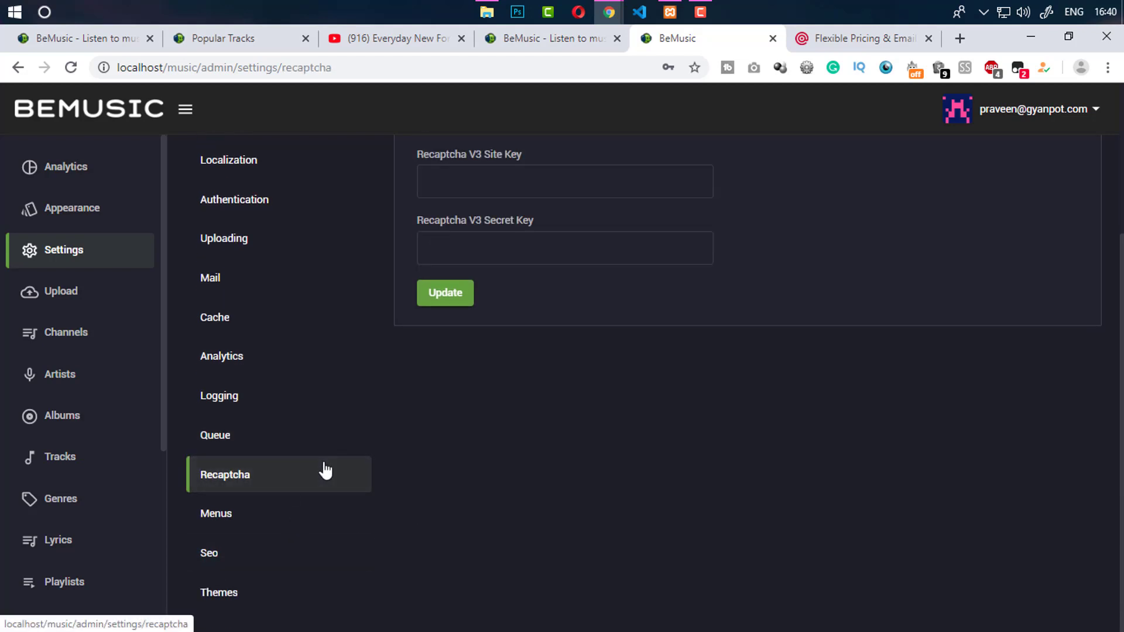
scroll(285, 481, "up", 3)
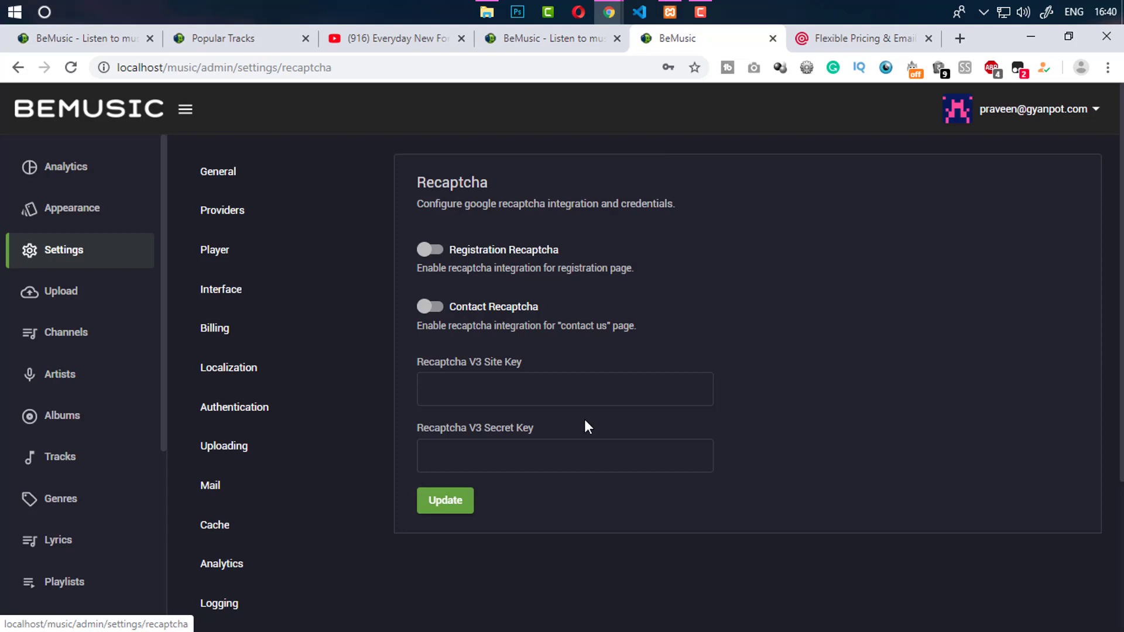
scroll(562, 380, "down", 2)
scroll(679, 328, "down", 2)
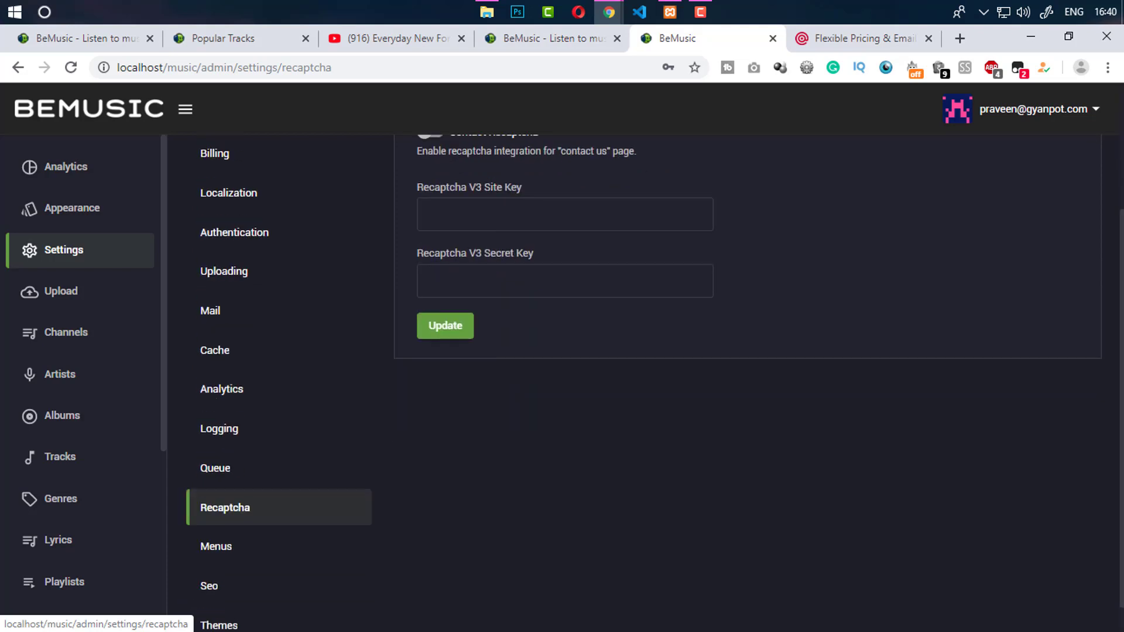
Open the Menus appearance editor, close it, and go back to the General settings
left_click(274, 511)
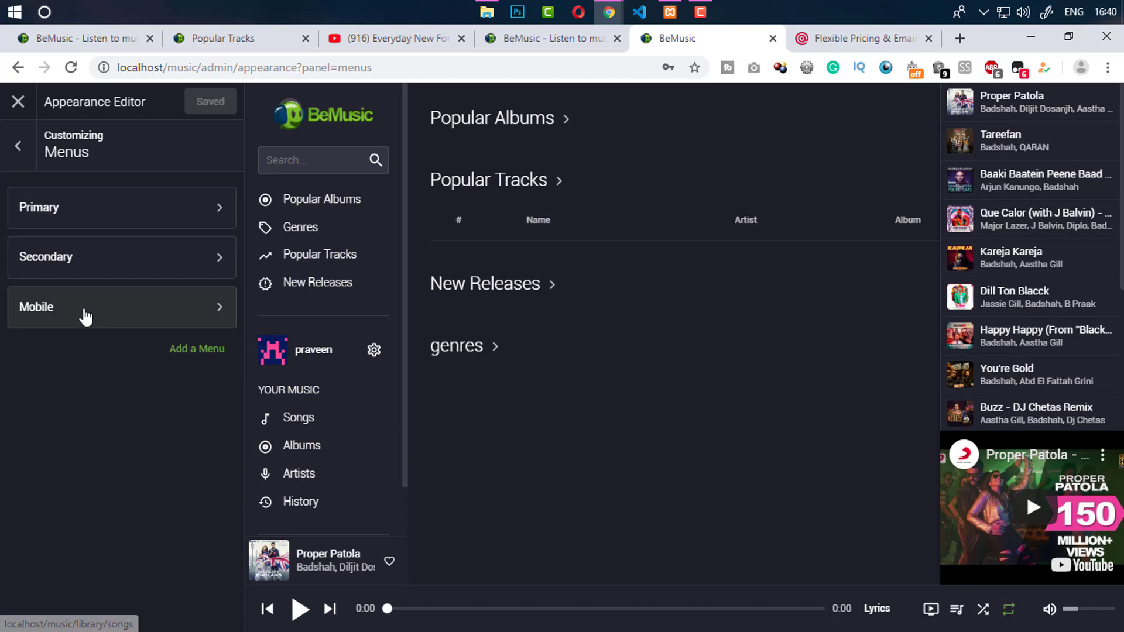
left_click(18, 102)
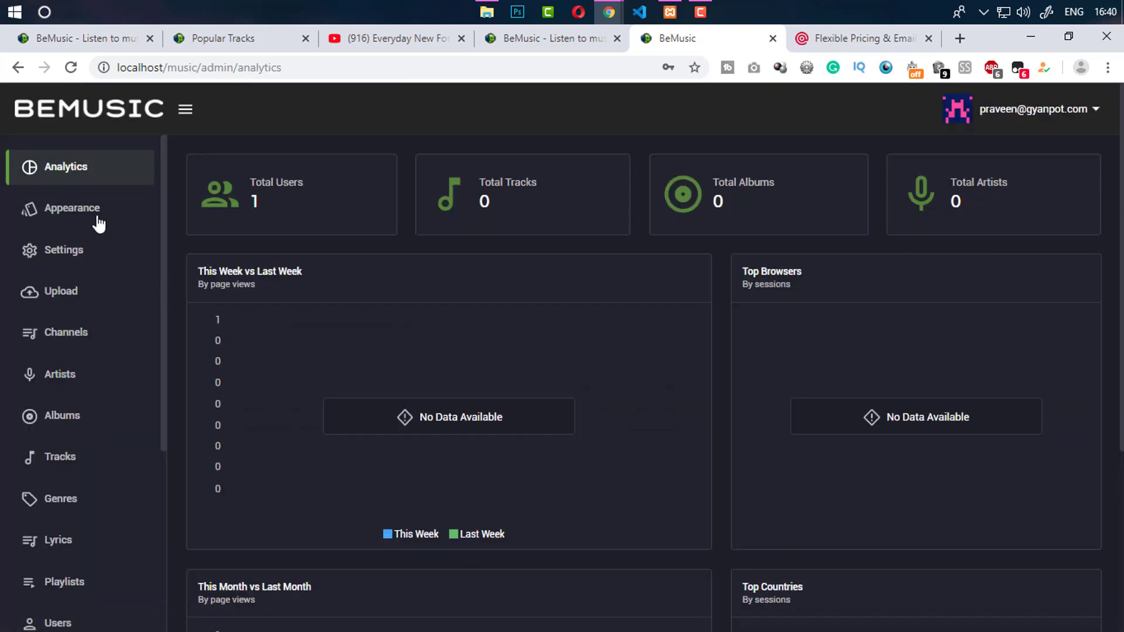
left_click(98, 253)
scroll(1108, 527, "down", 3)
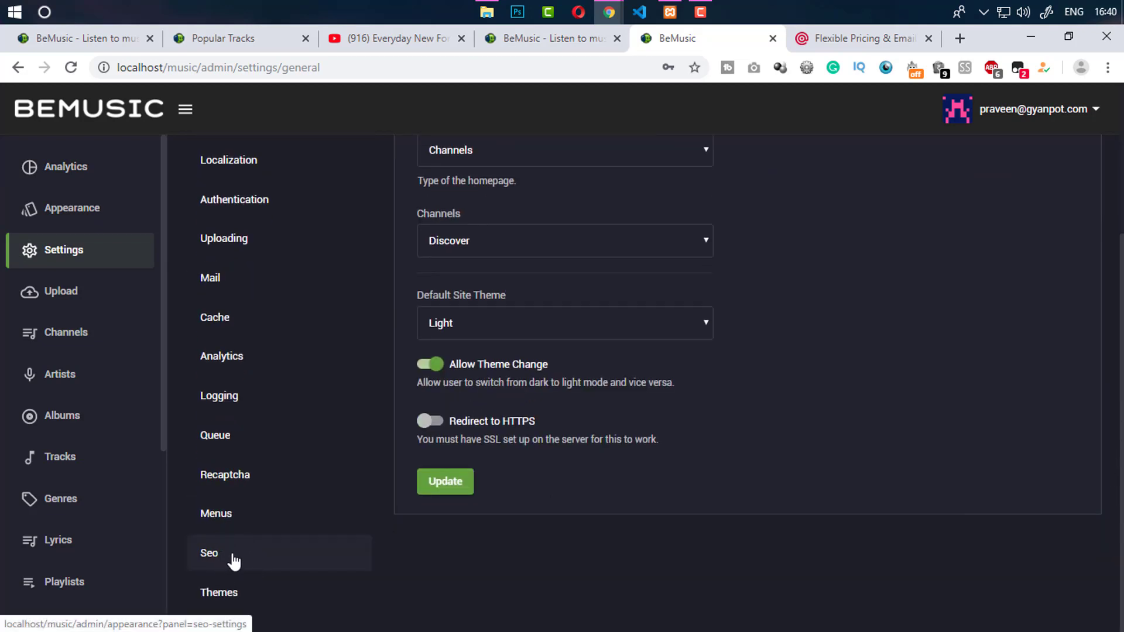
left_click(236, 593)
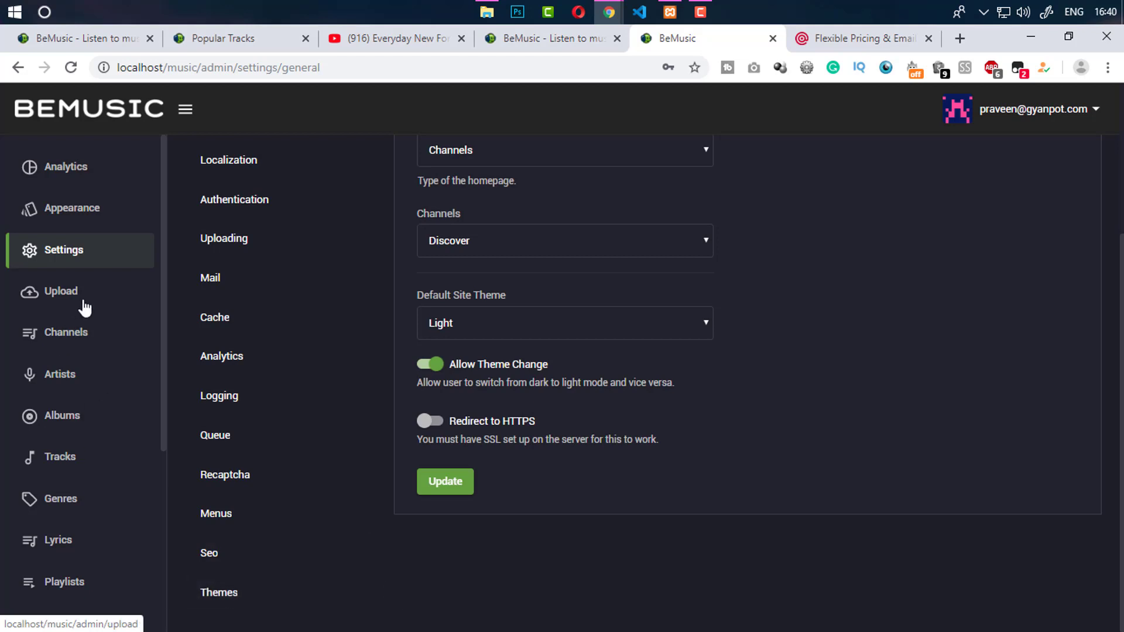
left_click(51, 303)
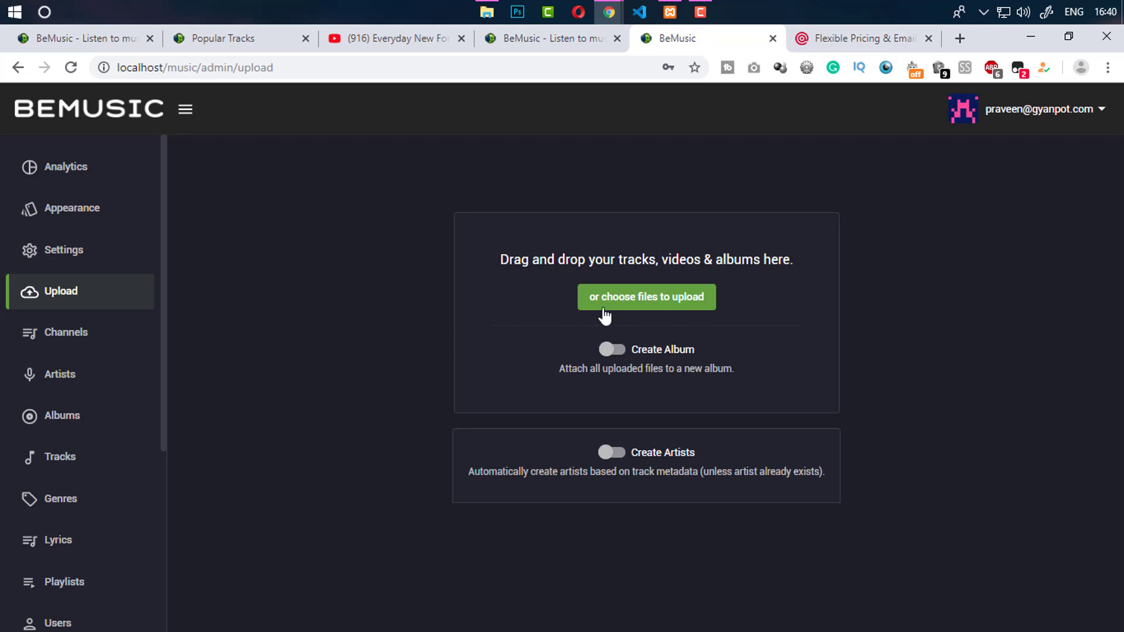
left_click(51, 330)
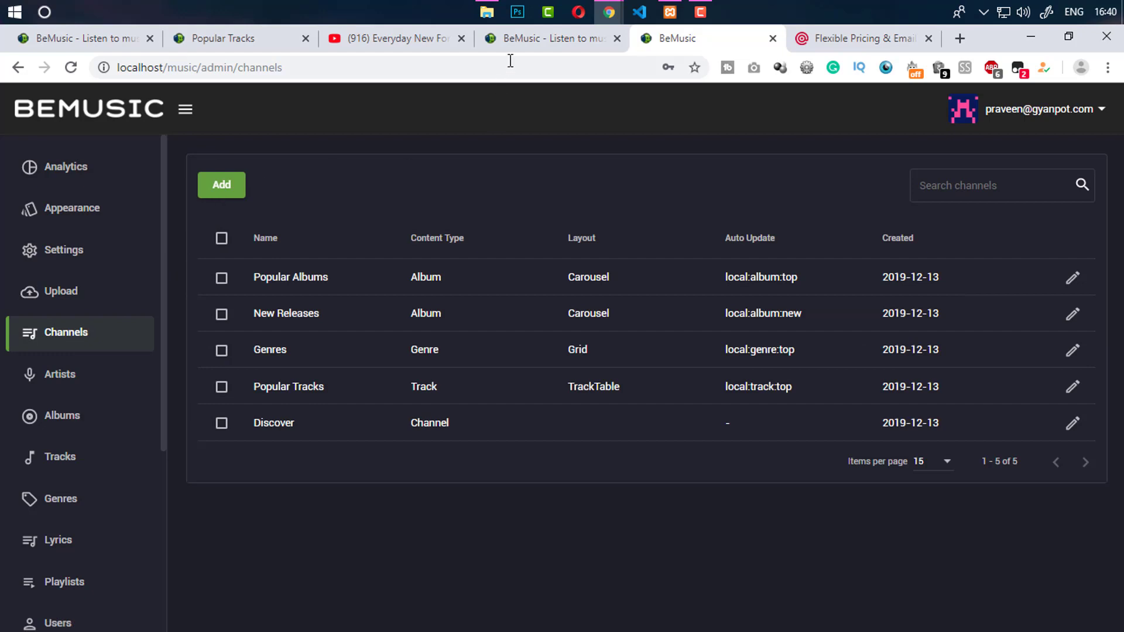
left_click(532, 40)
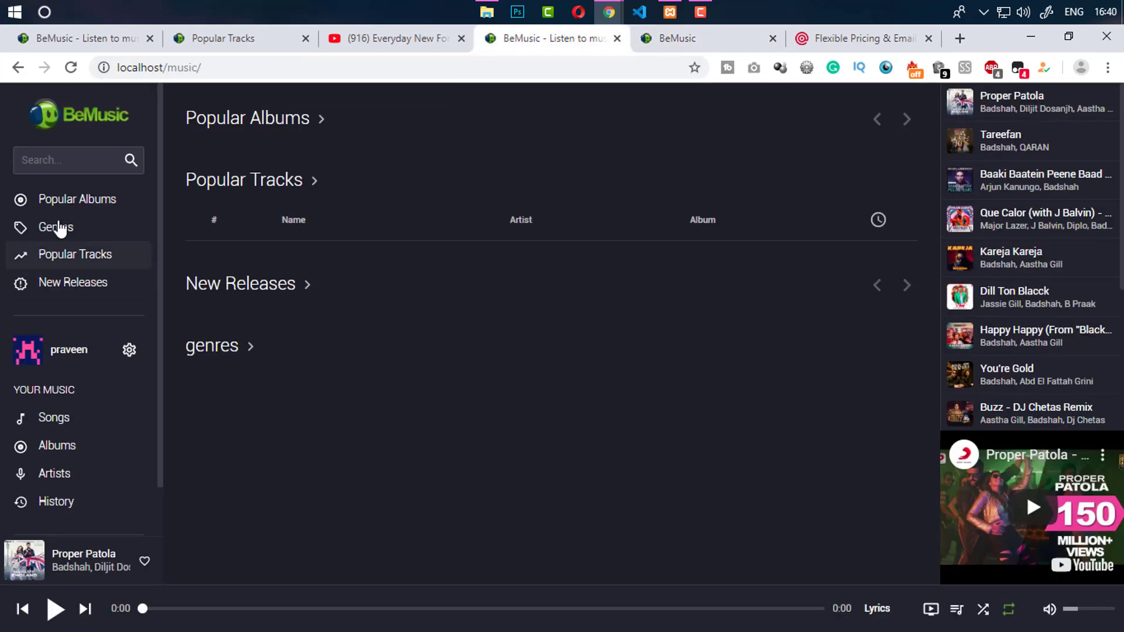
left_click(651, 44)
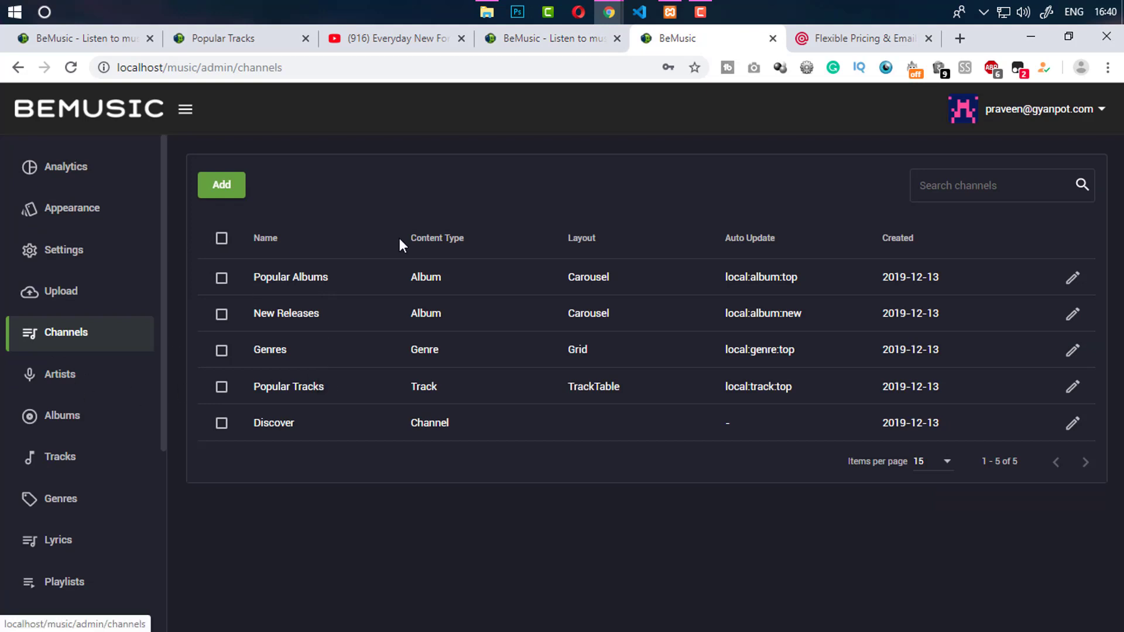
left_click(580, 40)
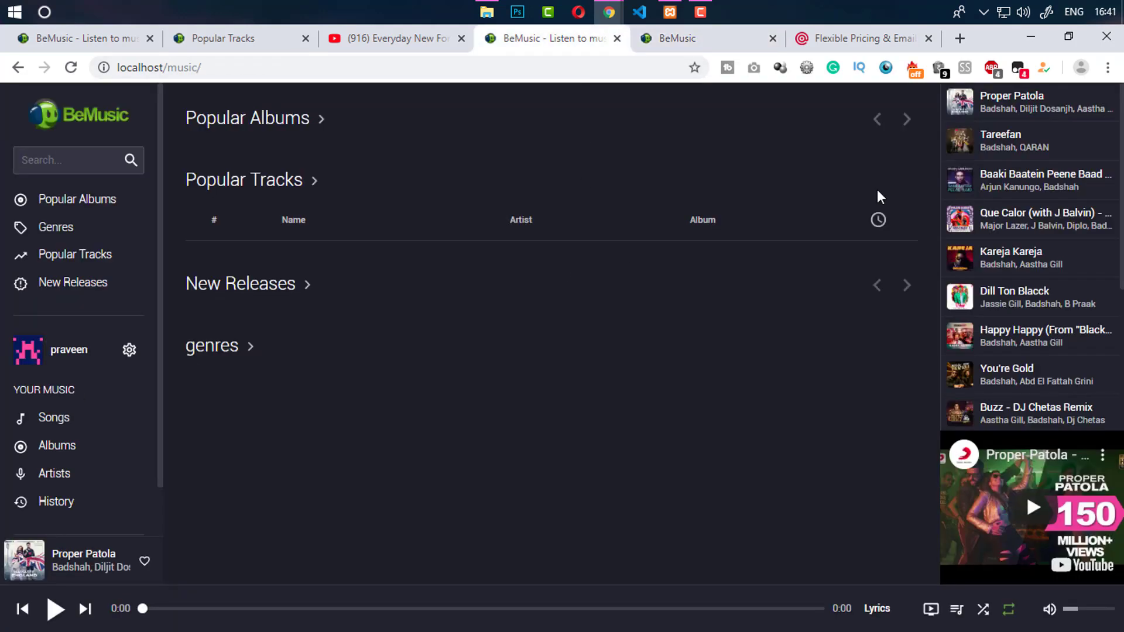
left_click(70, 68)
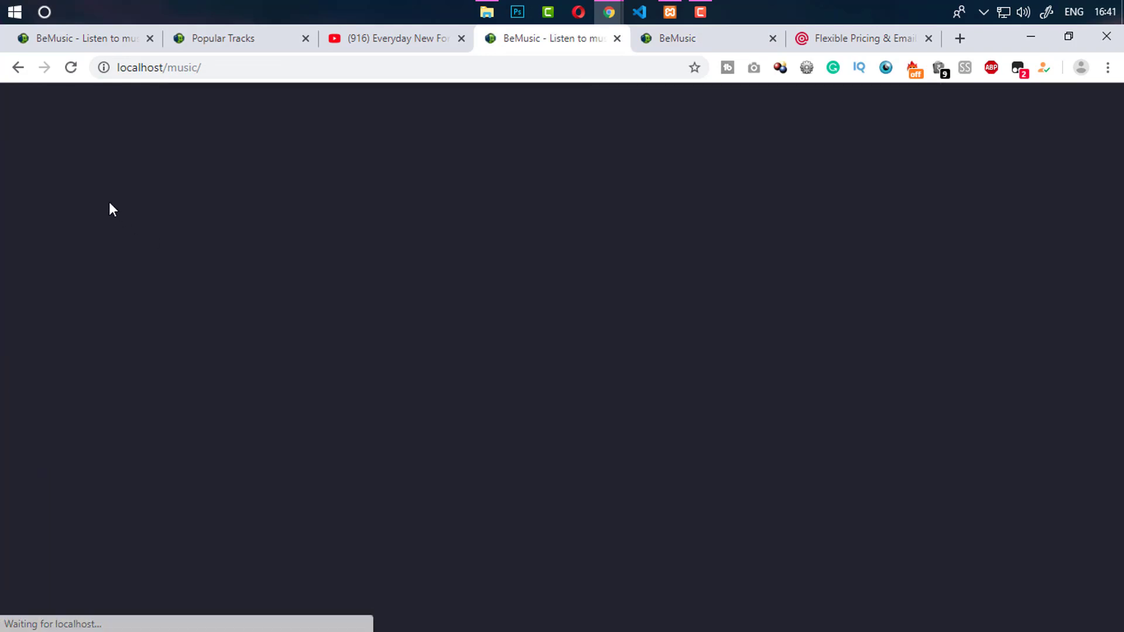
left_click(75, 206)
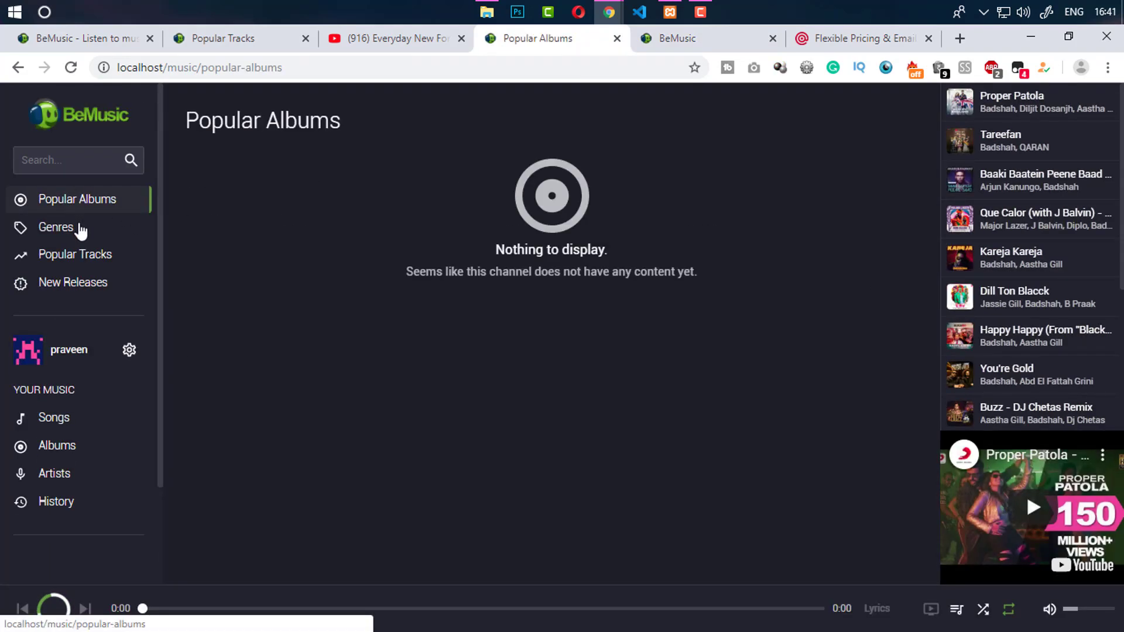
left_click(85, 237)
left_click(90, 261)
left_click(94, 282)
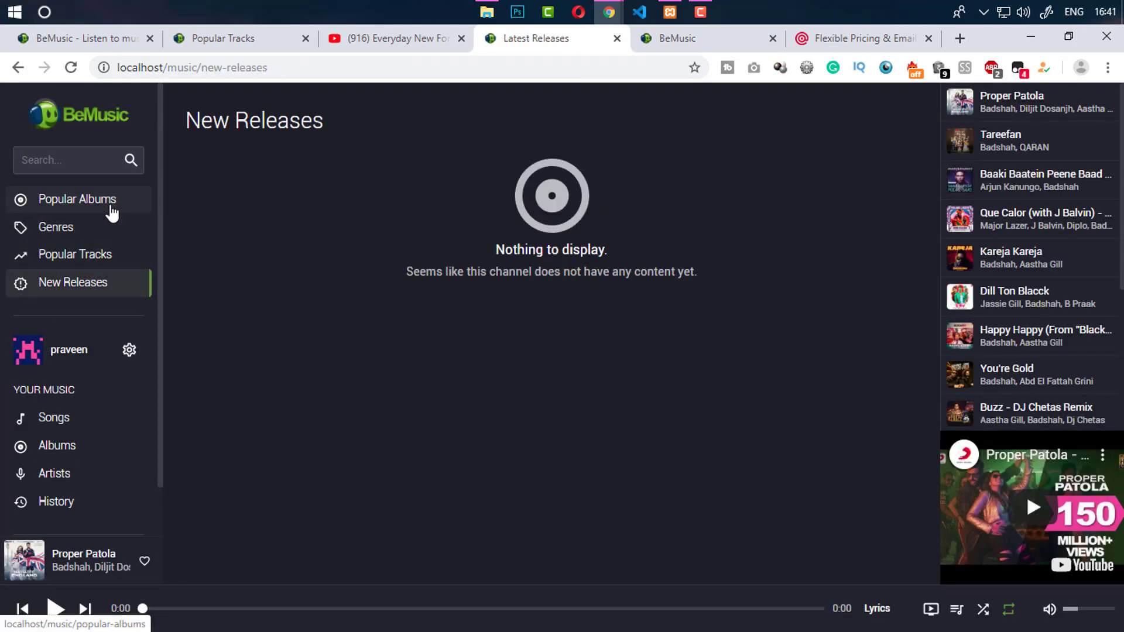
left_click(110, 209)
left_click(221, 42)
left_click(126, 196)
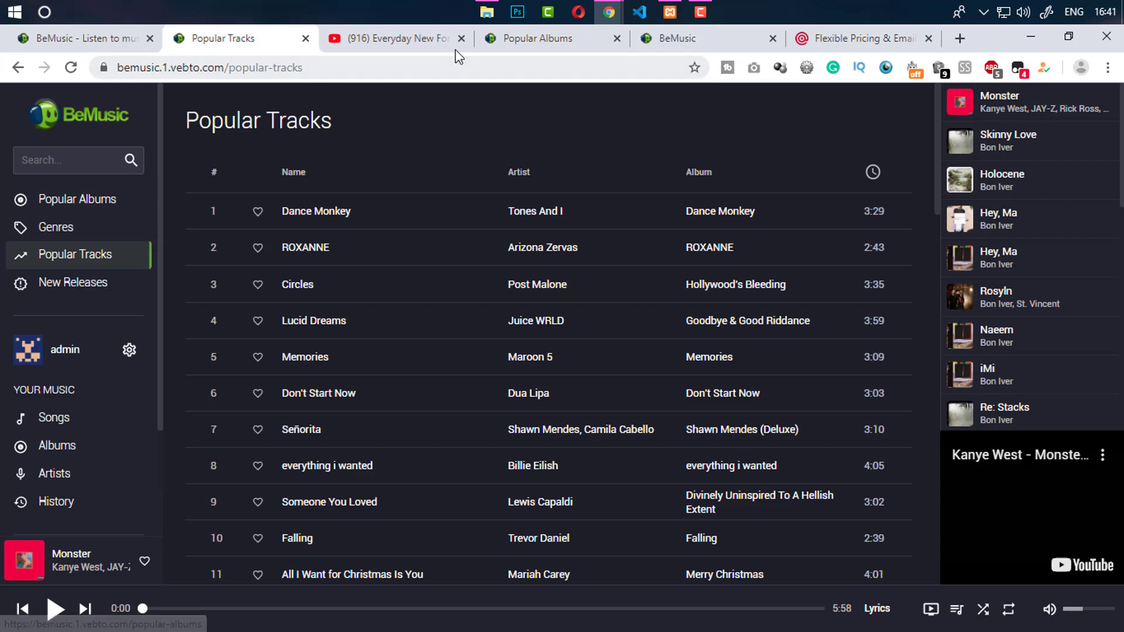
left_click(466, 47)
left_click(476, 49)
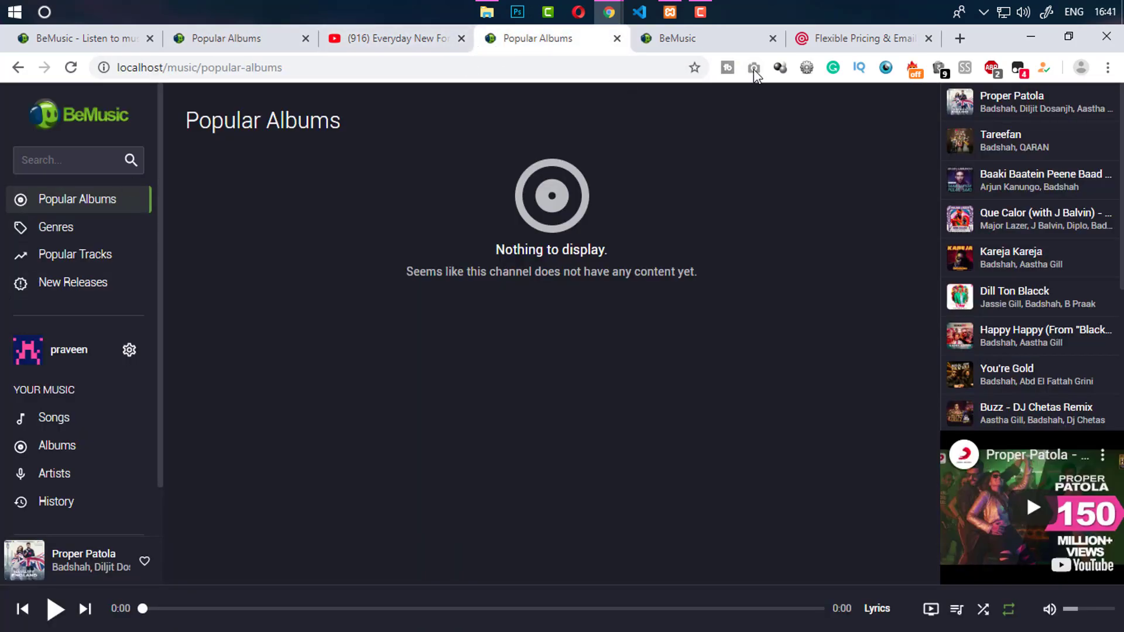
left_click(702, 38)
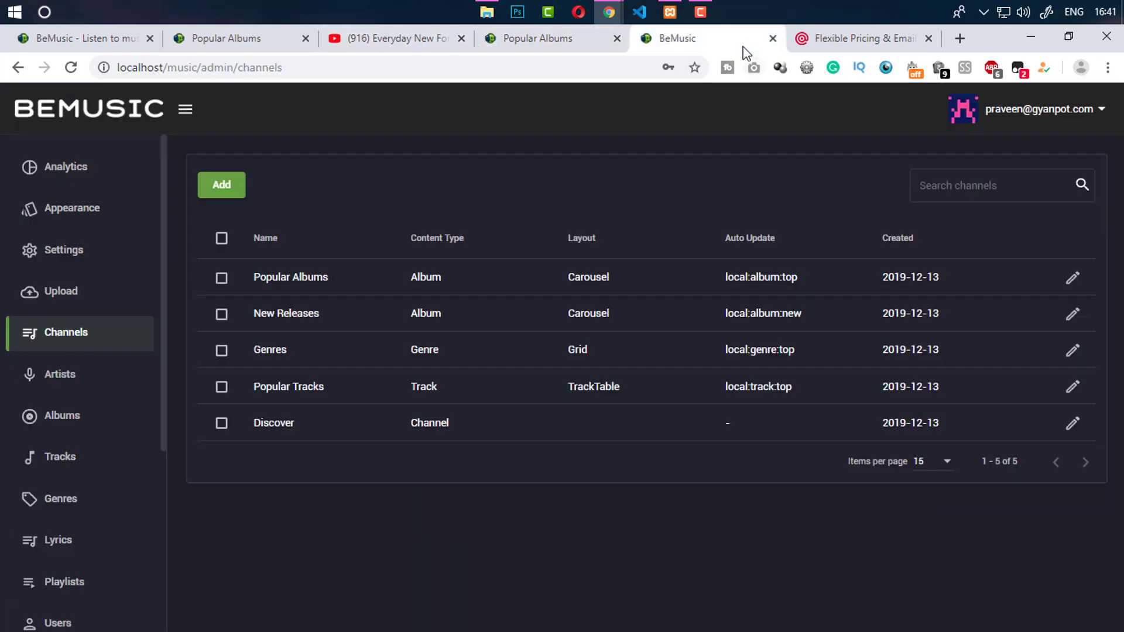
left_click(97, 369)
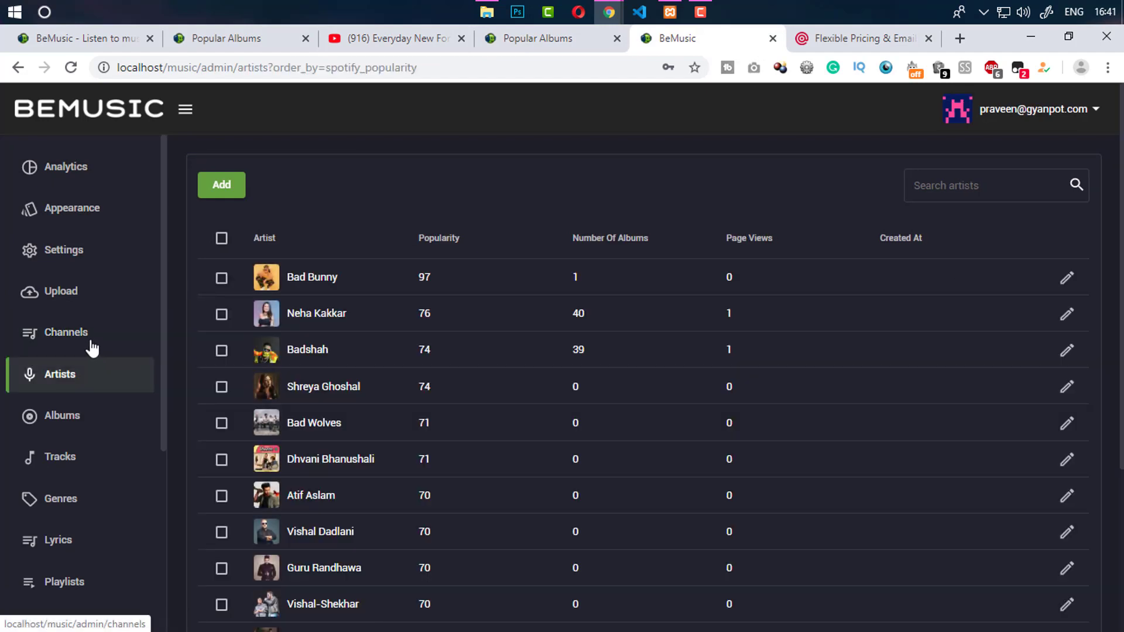
left_click(90, 338)
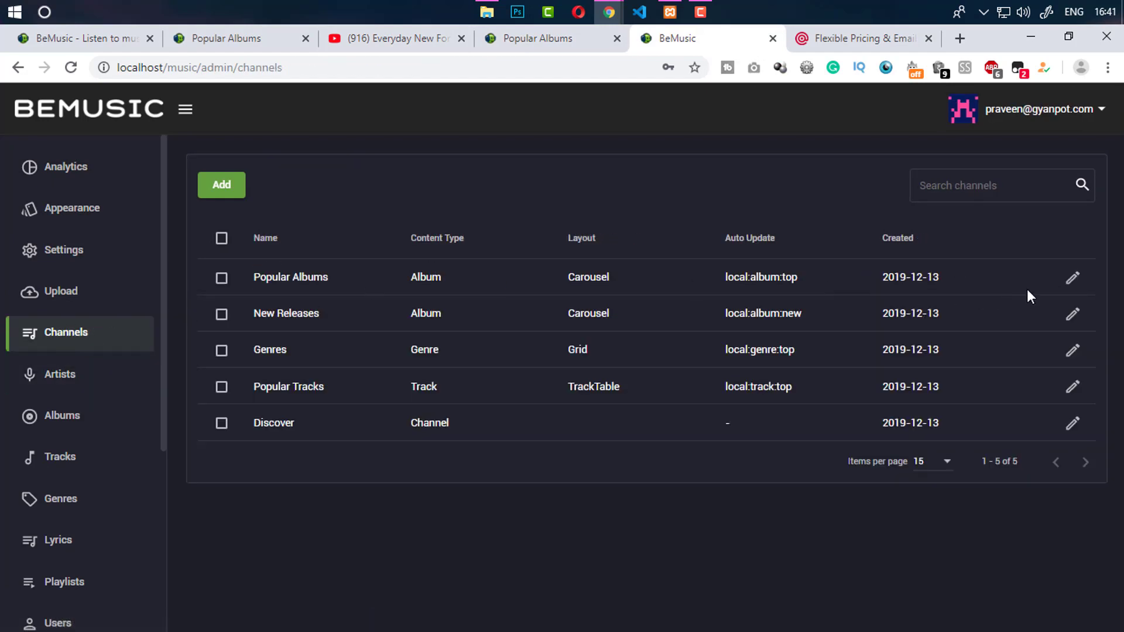
Set the Popular Albums channel to Grid layout, auto-updating from Spotify Popular Albums, and save
left_click(1072, 278)
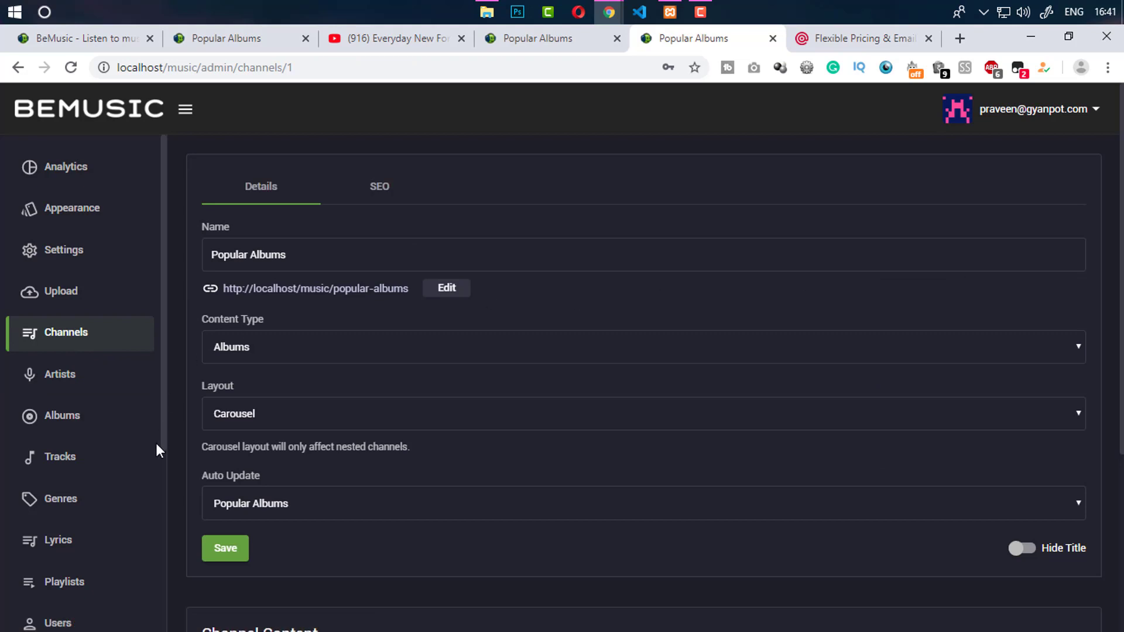
left_click(237, 421)
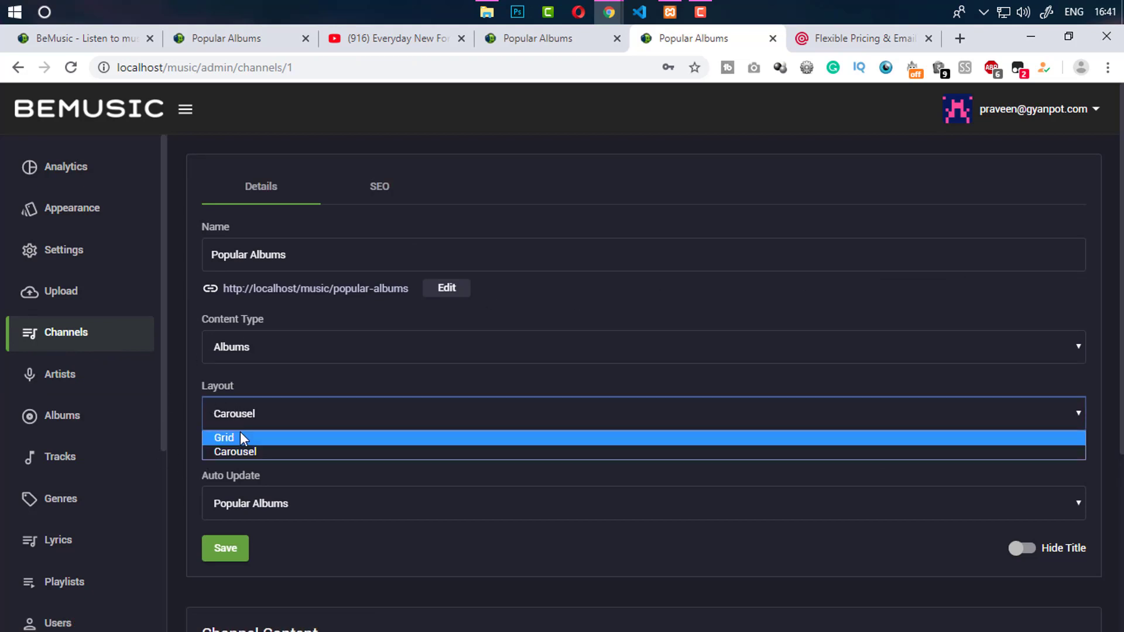
left_click(241, 434)
mouse_move(1122, 263)
left_mouse_down()
mouse_move(1122, 308)
mouse_move(1122, 263)
left_mouse_up()
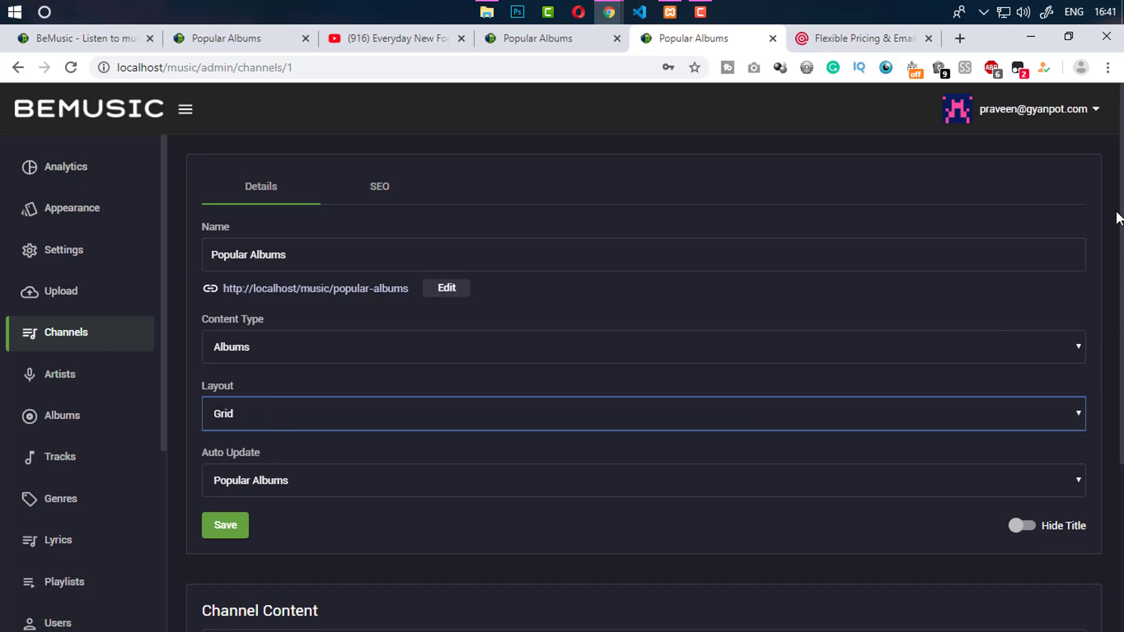
scroll(303, 384, "down", 2)
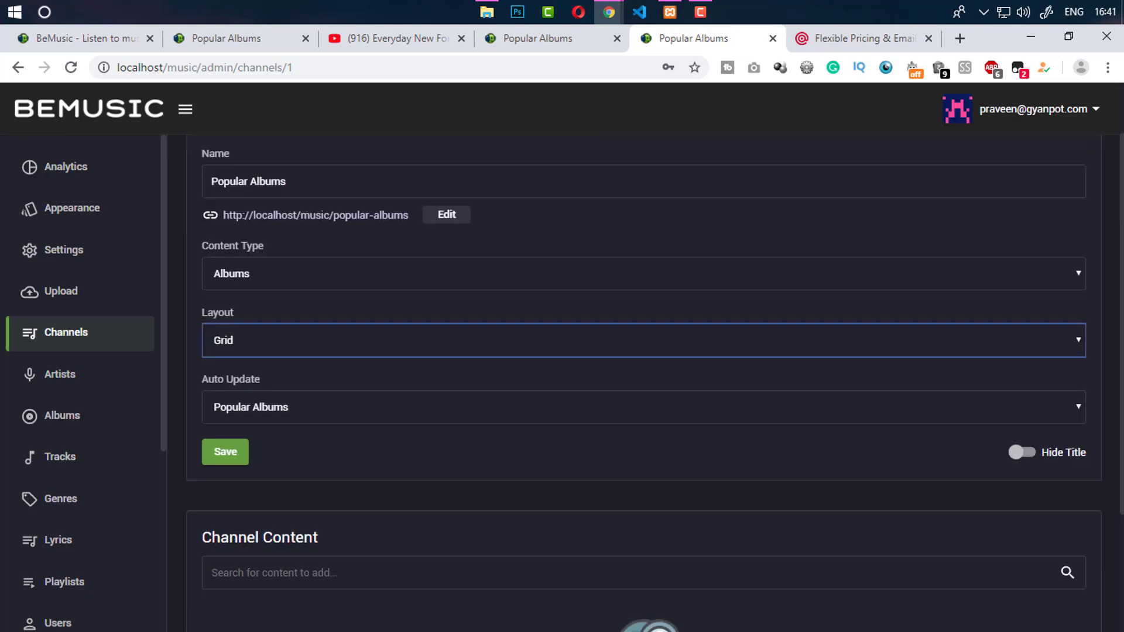
left_click(261, 392)
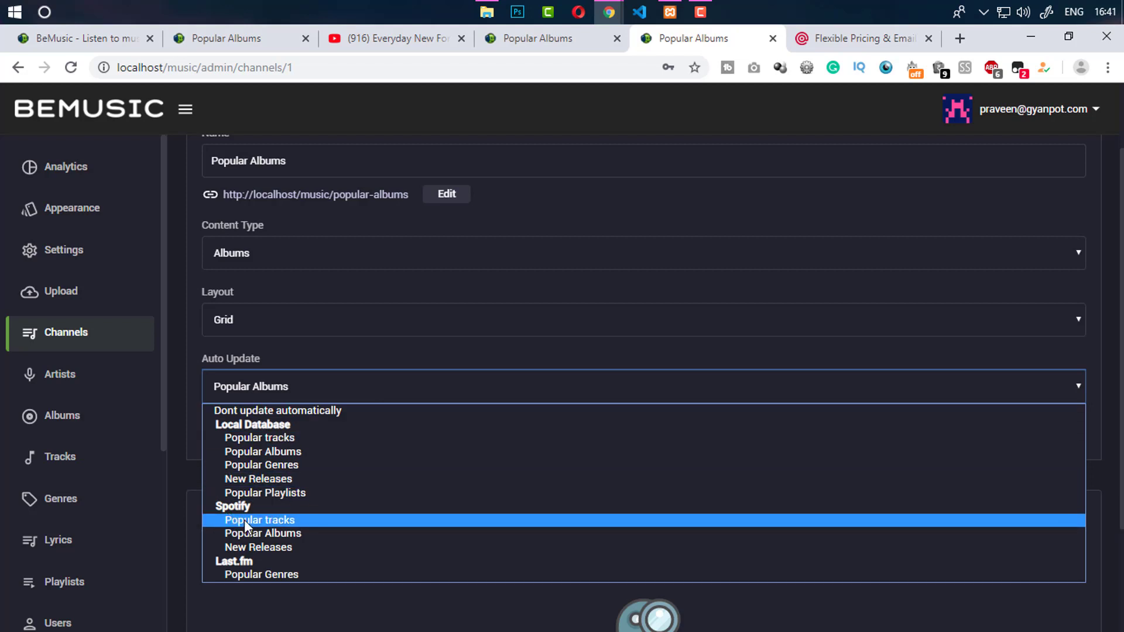
left_click(270, 534)
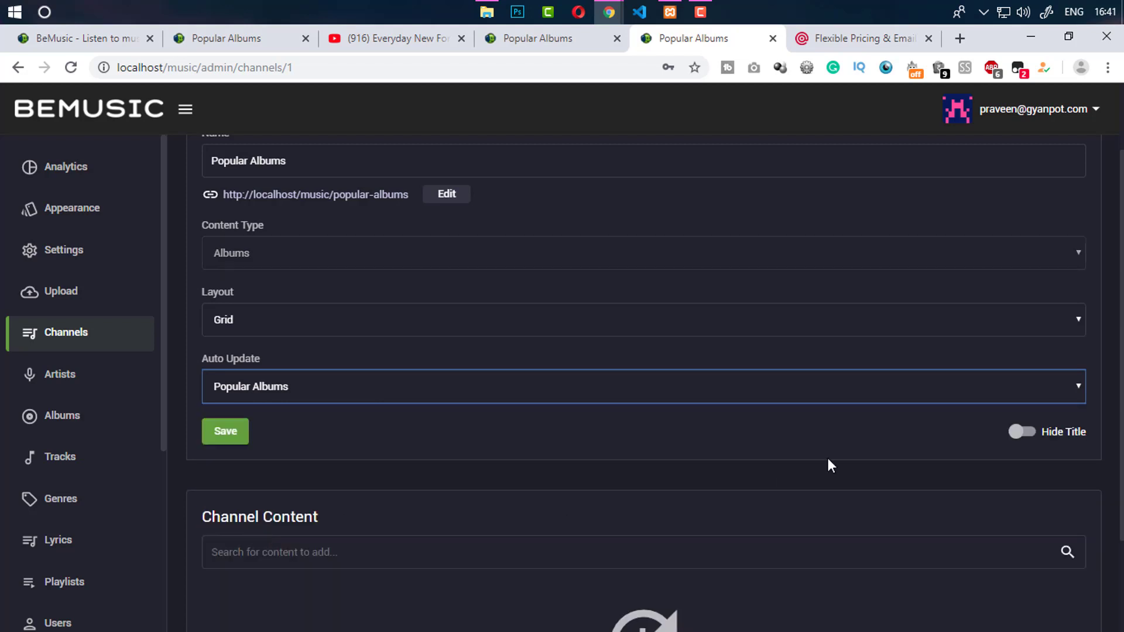
left_click(223, 437)
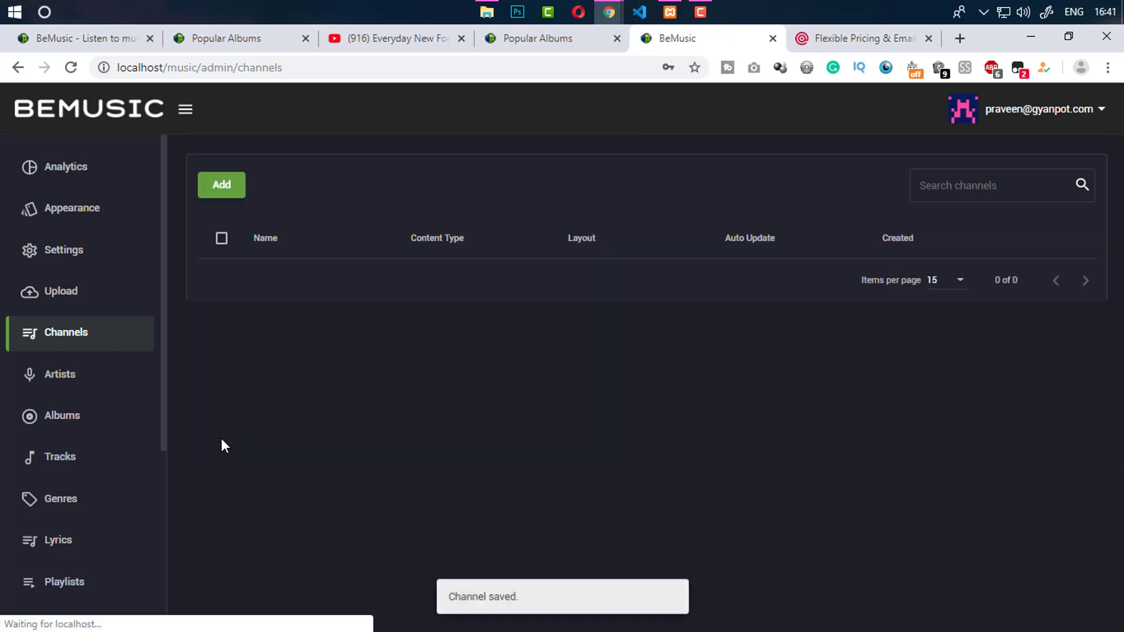
Reload the public Popular Albums page to confirm albums appear, then visit Genres
left_click(525, 44)
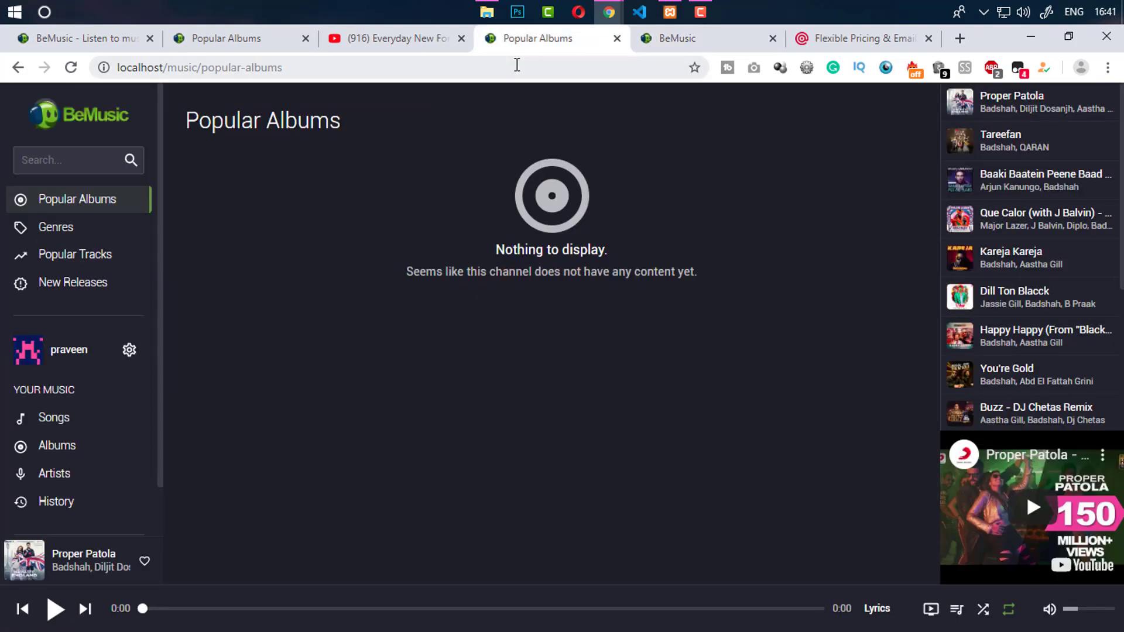
left_click(71, 68)
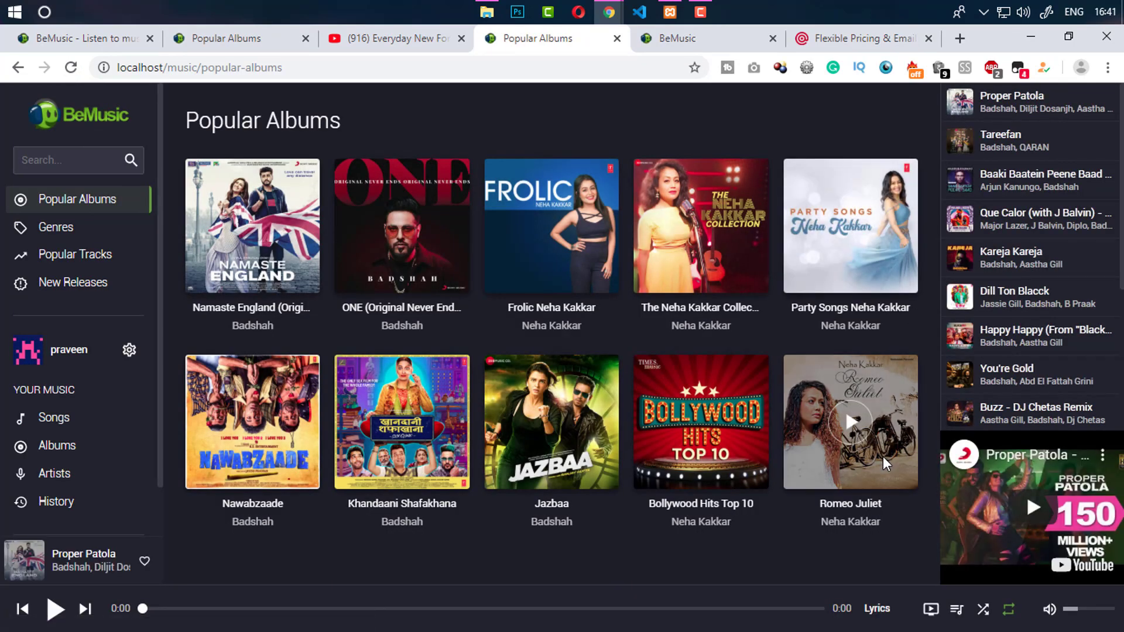
left_click(75, 235)
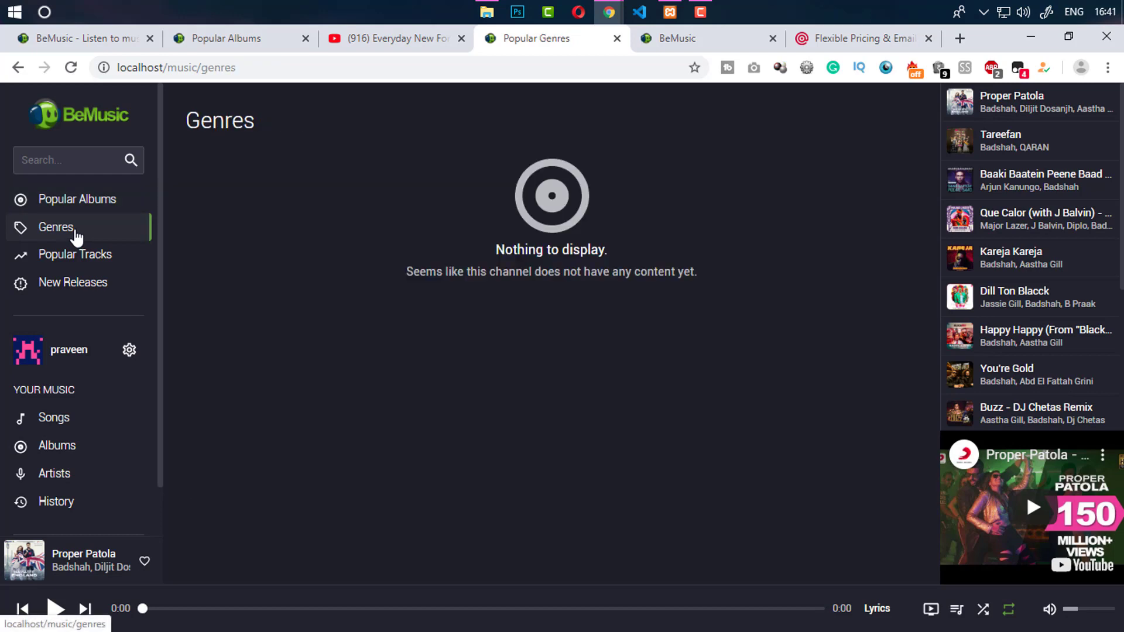
Set the Genres channel to auto-update from Last.fm Popular Genres and save
left_click(680, 40)
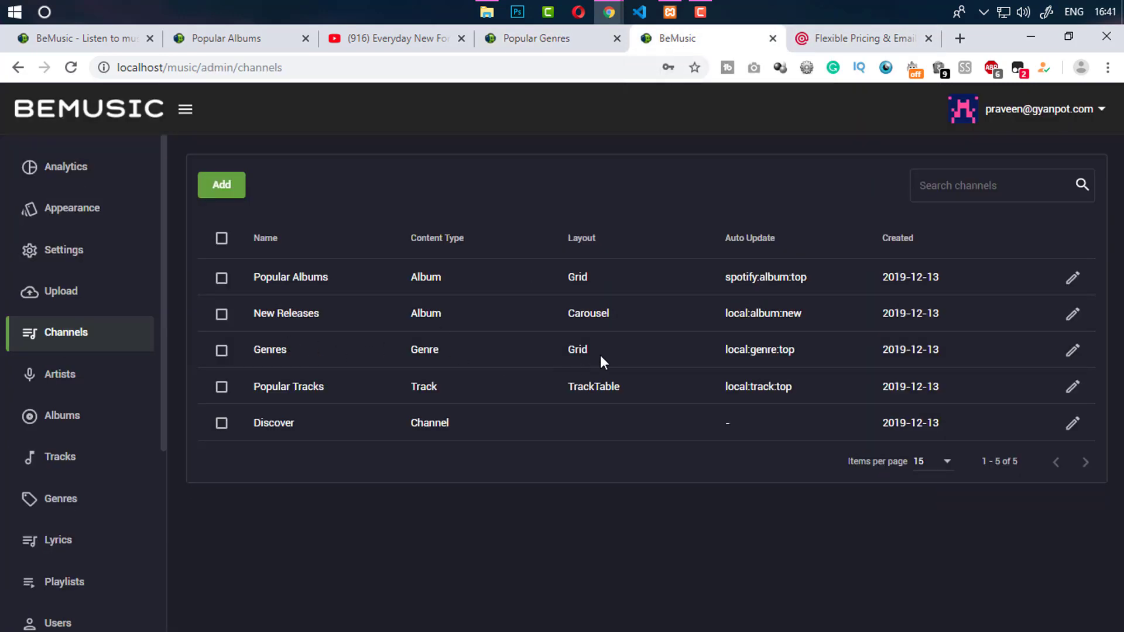
left_click(1073, 350)
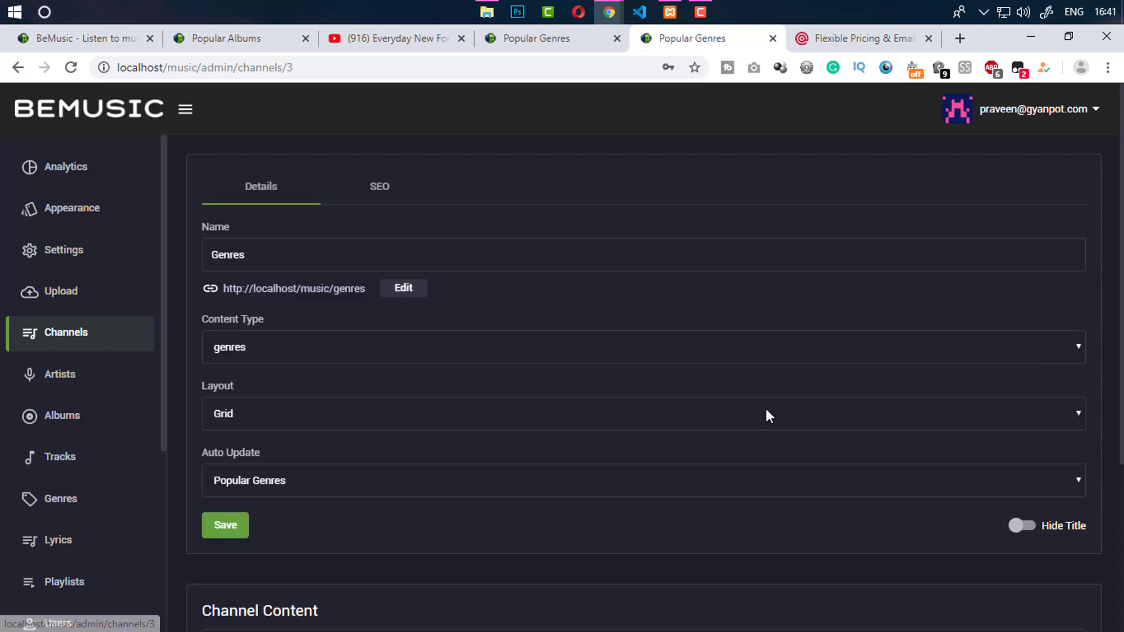
left_click(270, 492)
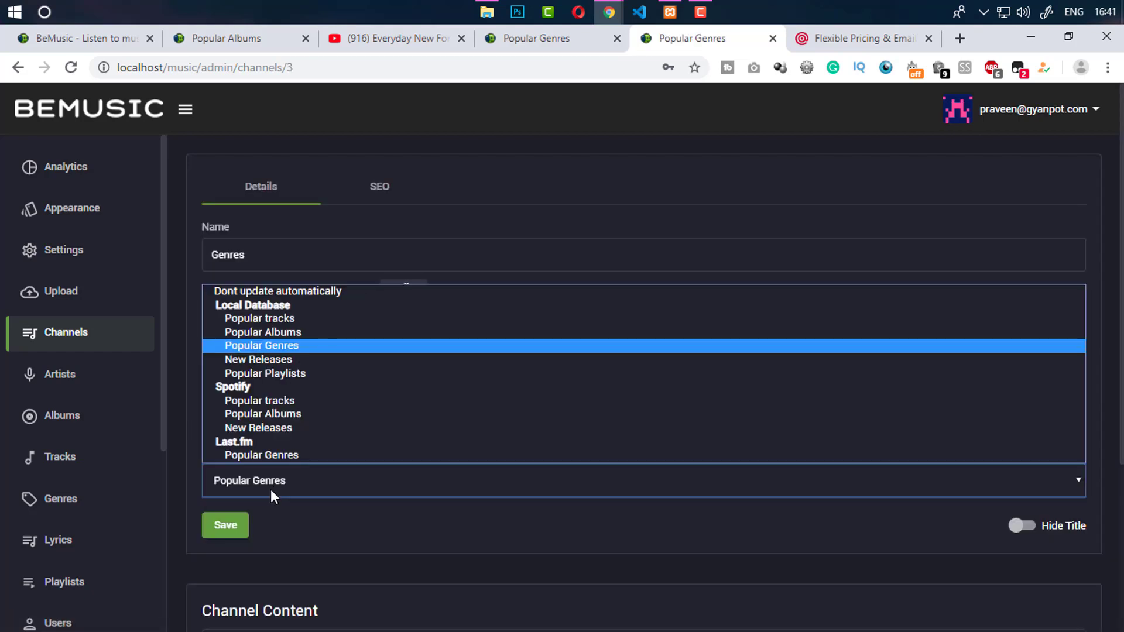
left_click(268, 454)
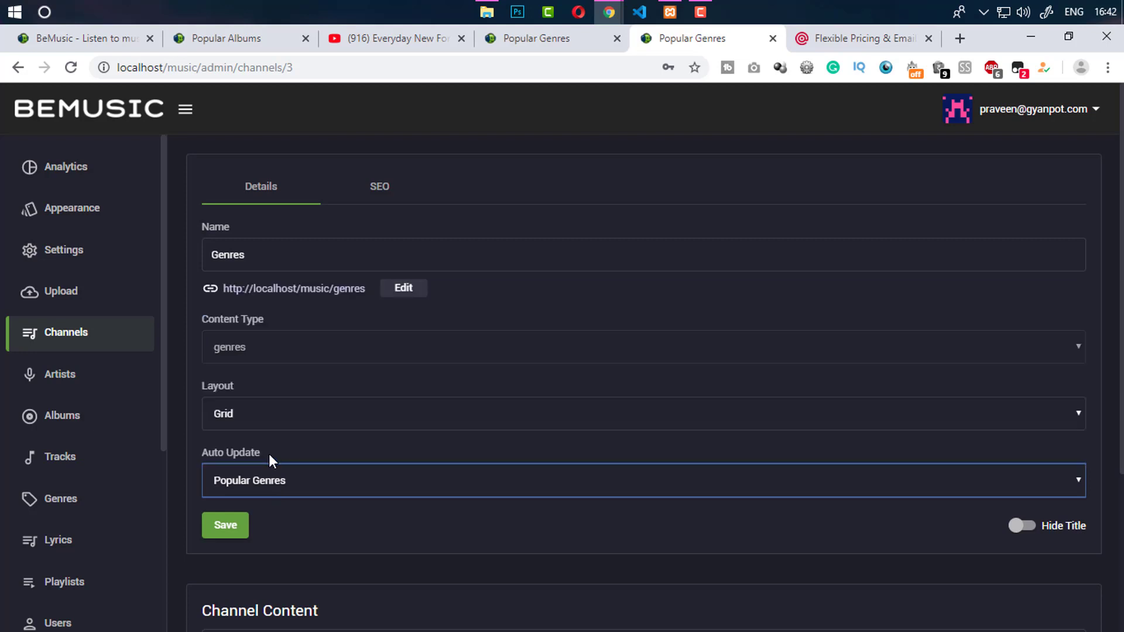
left_click(227, 526)
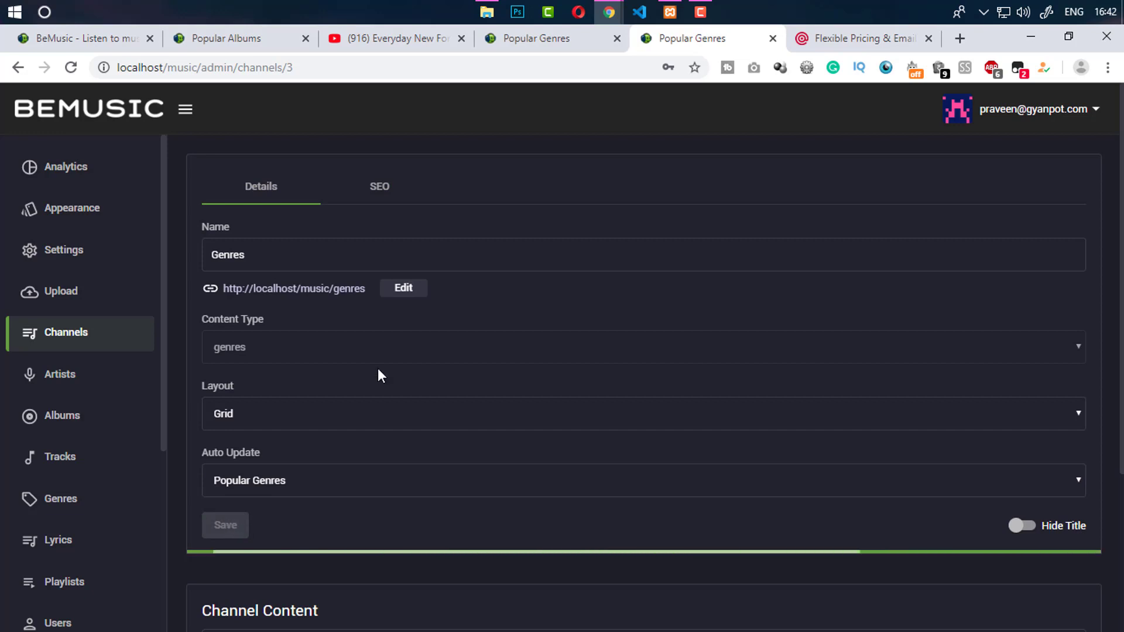
Check the public Genres page now shows genre tiles, then visit Popular Tracks
left_click(544, 40)
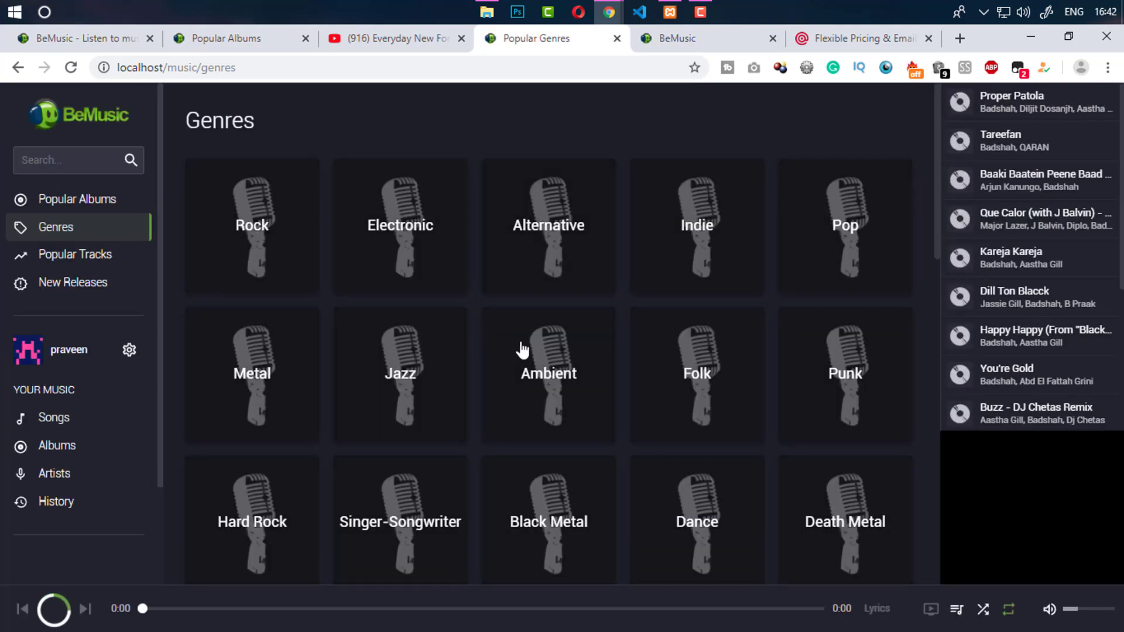
scroll(909, 493, "down", 10)
scroll(923, 156, "up", 10)
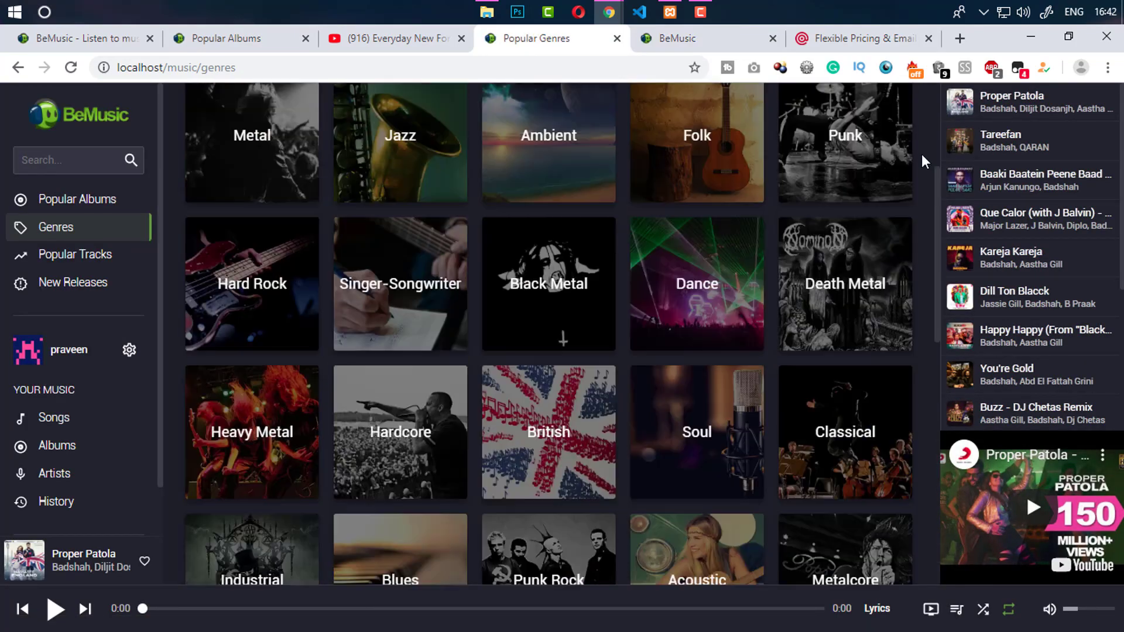
left_click(114, 262)
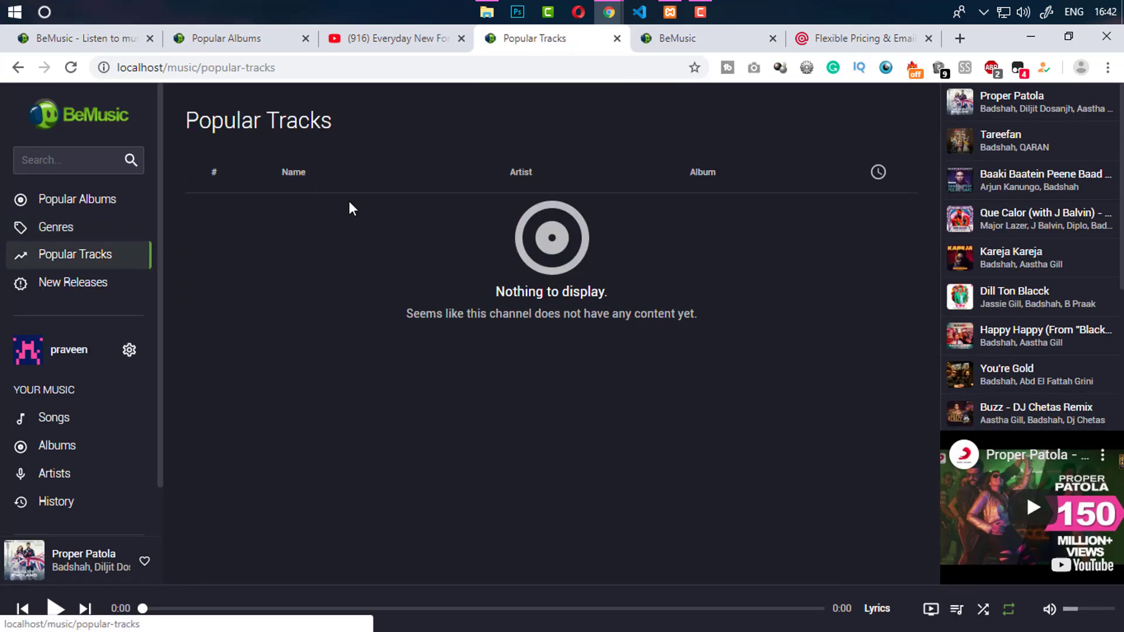
Set the Popular Albums channel to auto-update from Spotify popular tracks and save
left_click(673, 39)
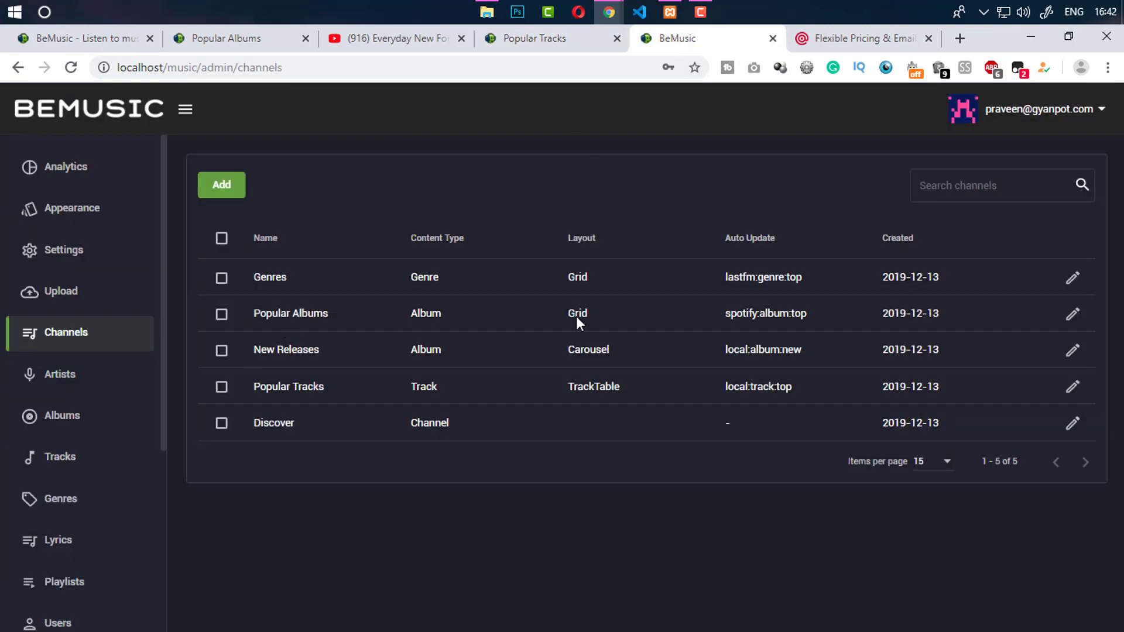
left_click(1072, 314)
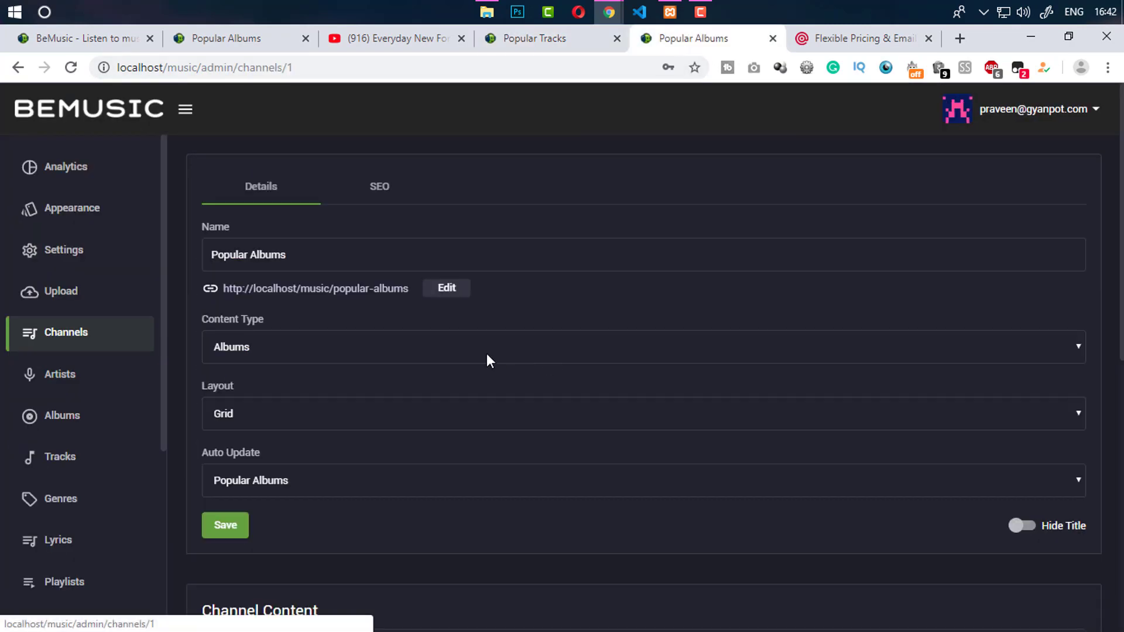
left_click(276, 483)
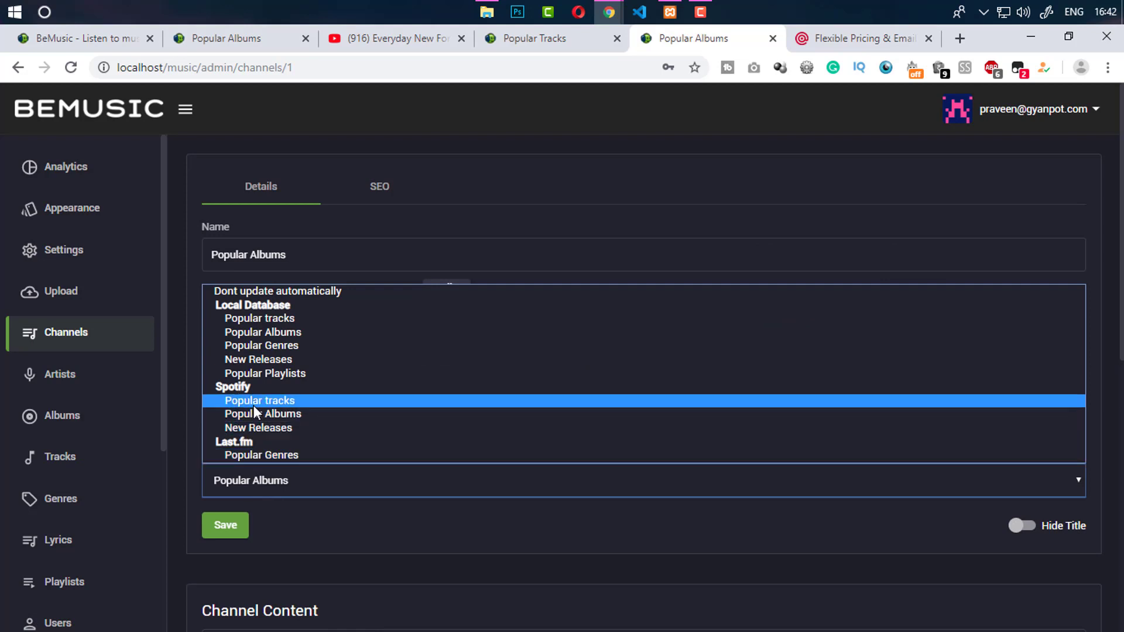
left_click(236, 400)
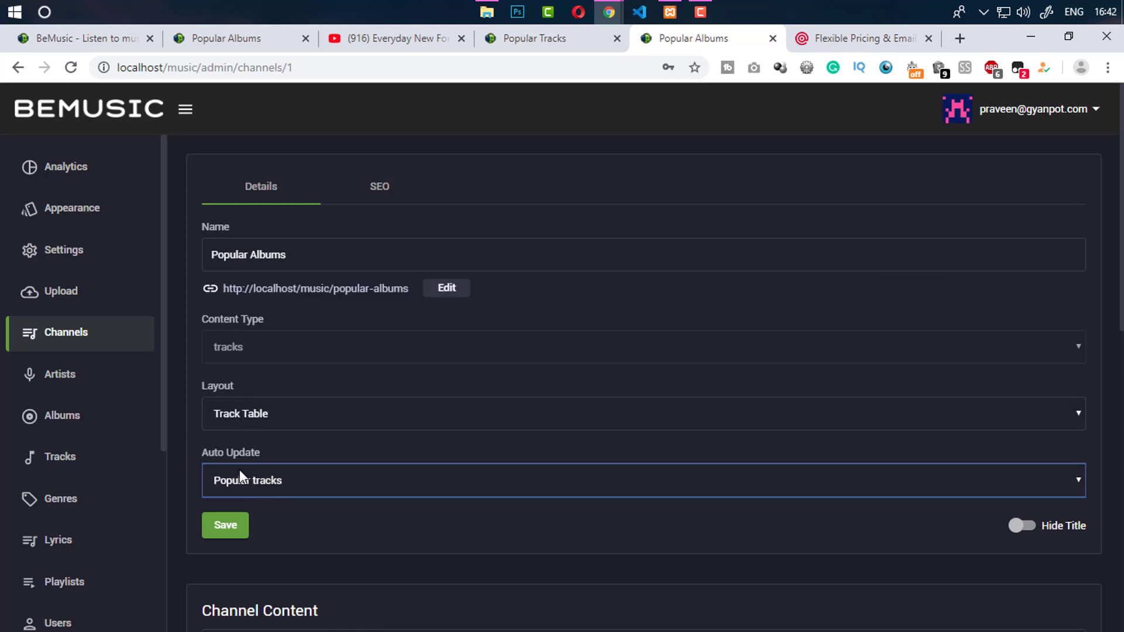
left_click(228, 525)
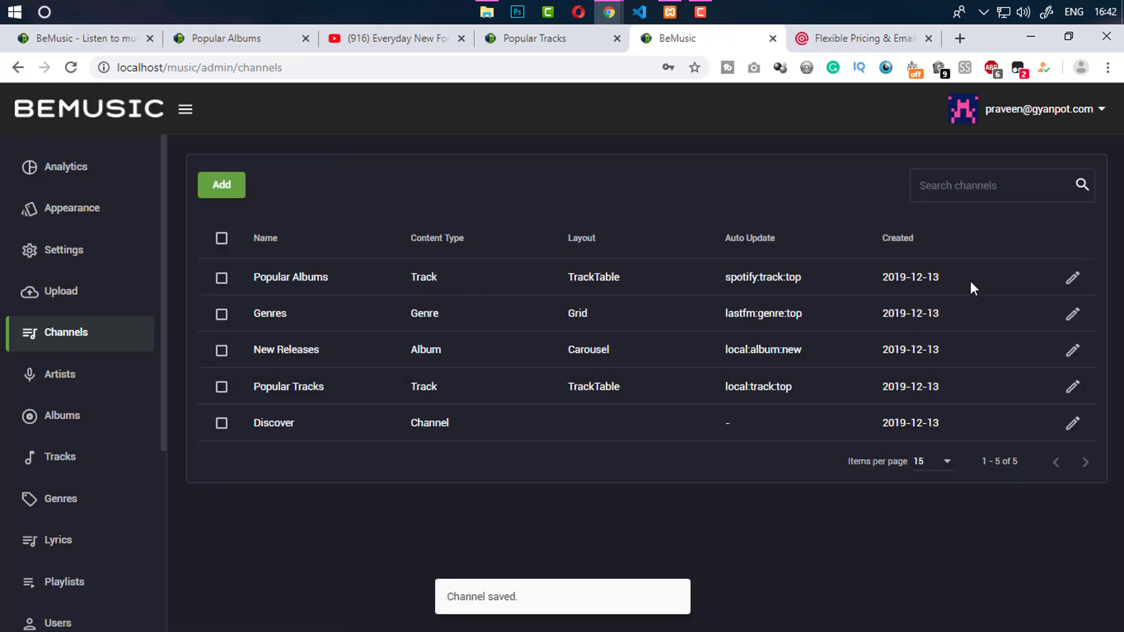
Re-edit Popular Albums to auto-update from Spotify Popular Albums and save again
left_click(1072, 277)
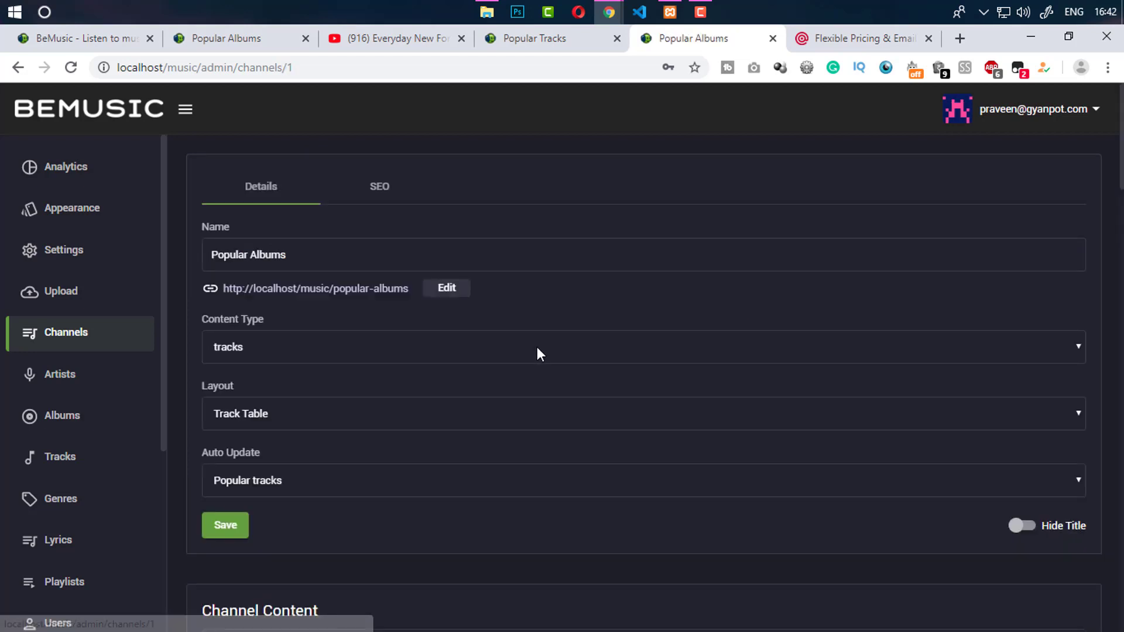
left_click(249, 484)
left_click(273, 415)
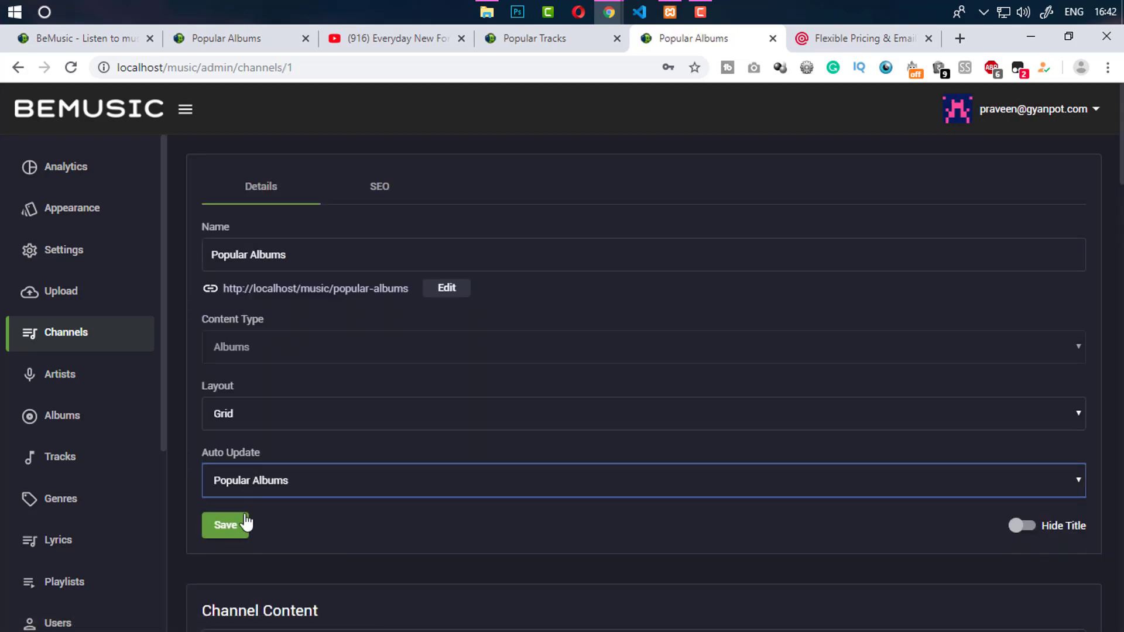
left_click(238, 525)
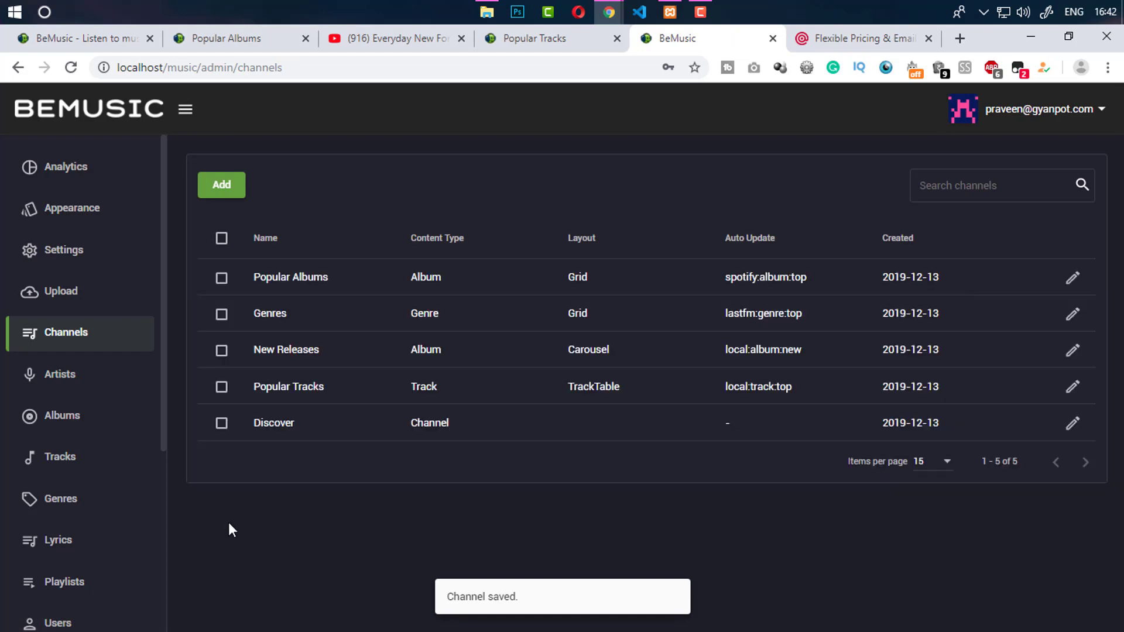
Set the Popular Tracks channel to auto-update from Spotify Popular Tracks and save
left_click(1073, 386)
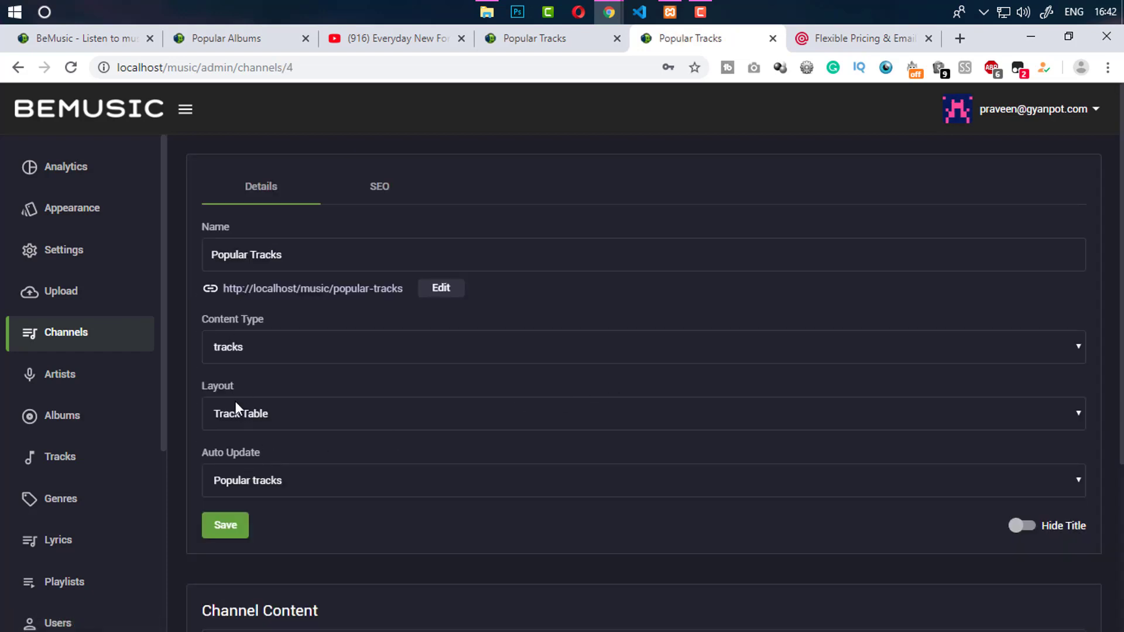
left_click(251, 489)
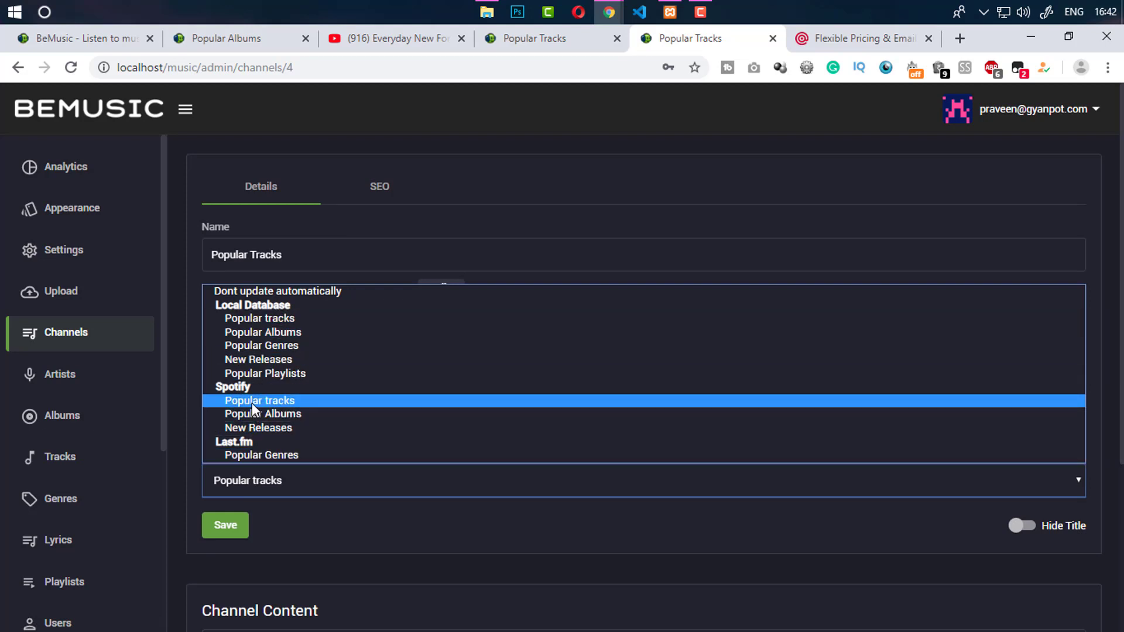
left_click(252, 403)
left_click(224, 525)
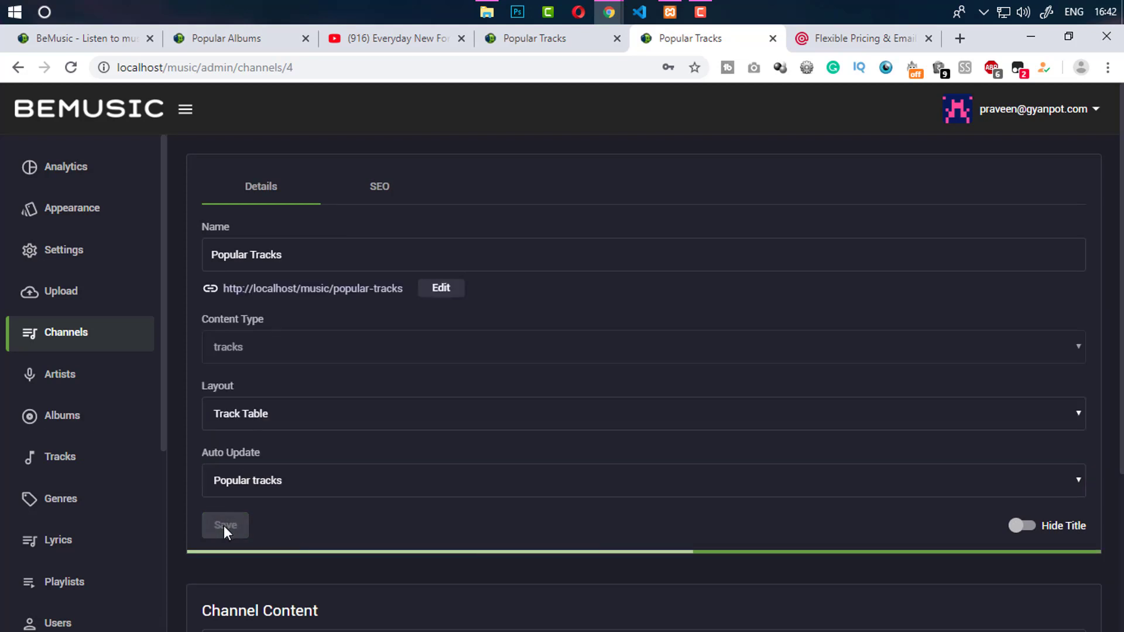
Check the public Popular Tracks and New Releases pages, then return to admin Channels
left_click(540, 36)
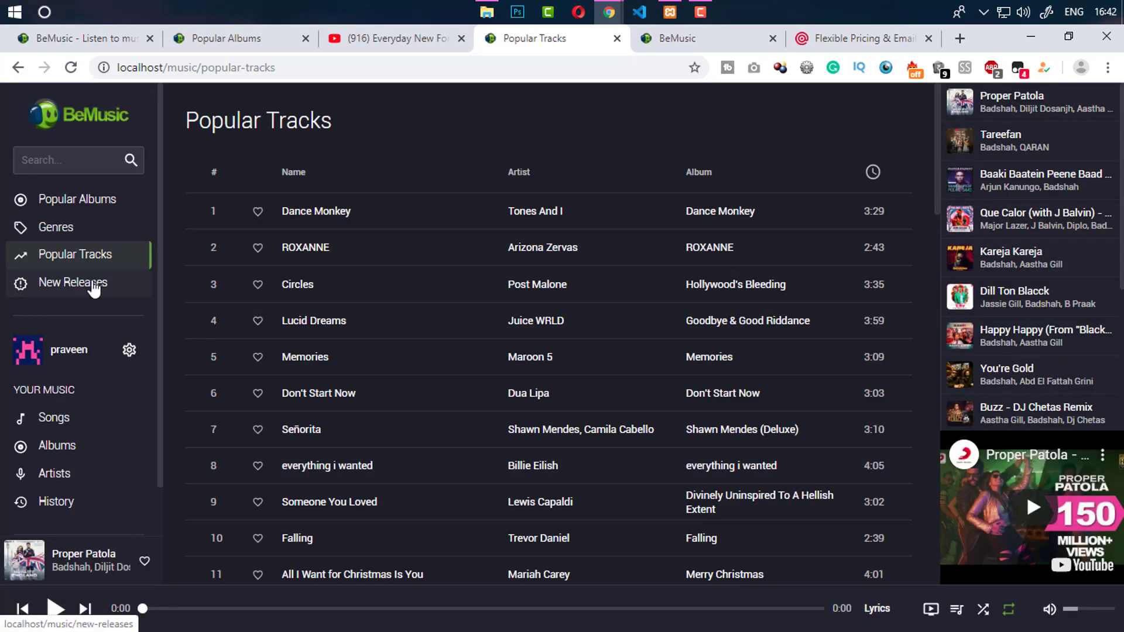
left_click(93, 284)
left_click(647, 40)
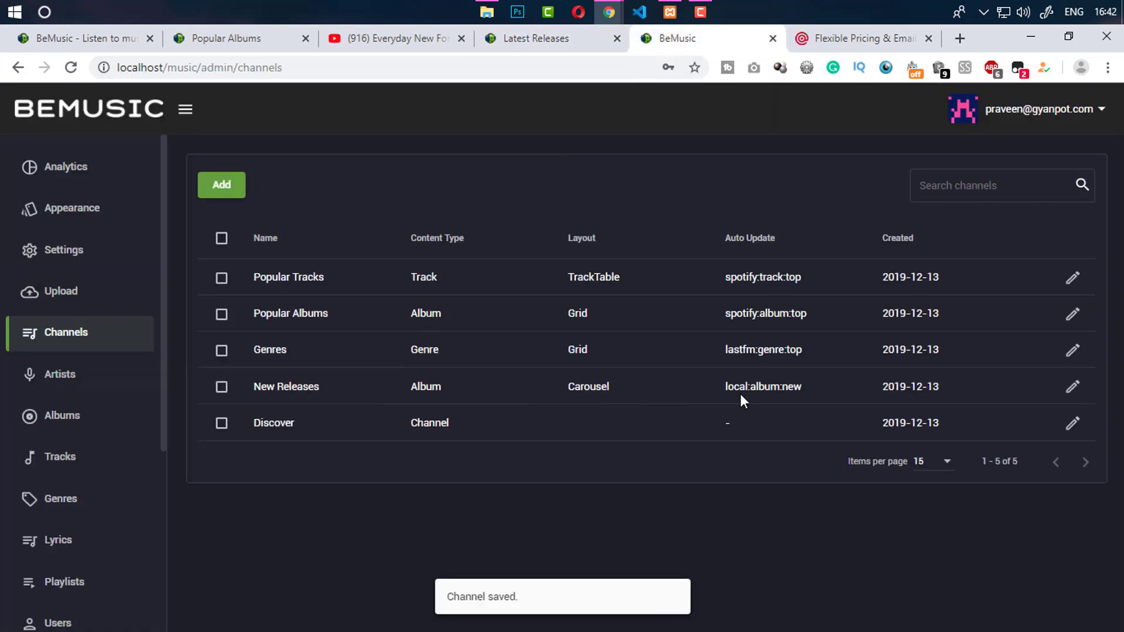
Give New Releases a Grid layout fed by Spotify New Releases, save, and view its public page
left_click(1065, 387)
left_click(246, 422)
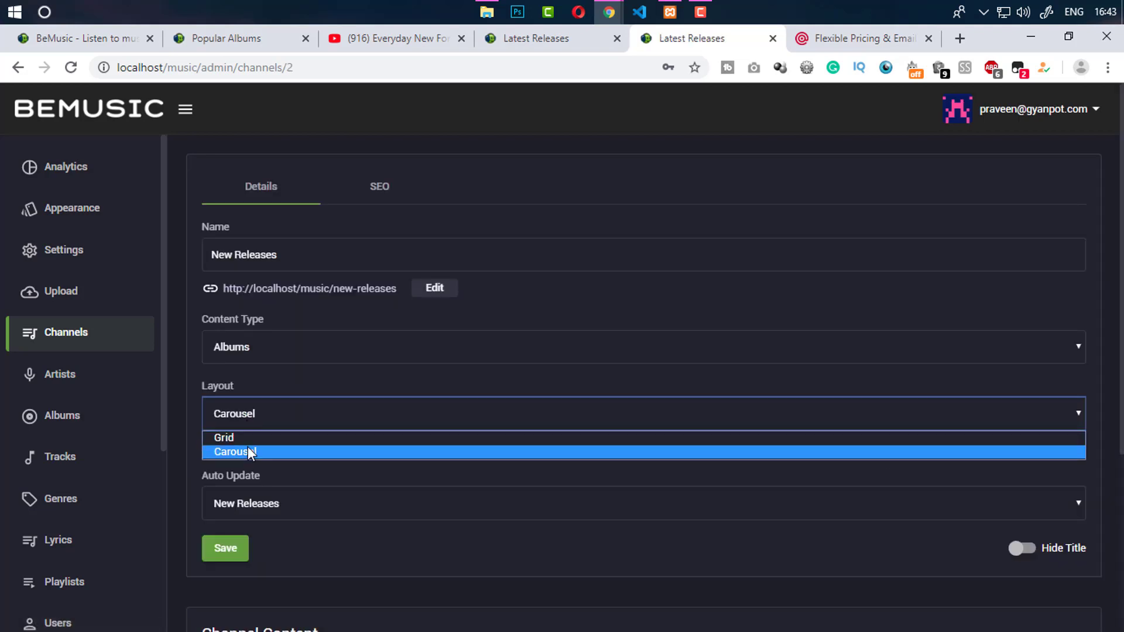
left_click(248, 438)
left_click(248, 476)
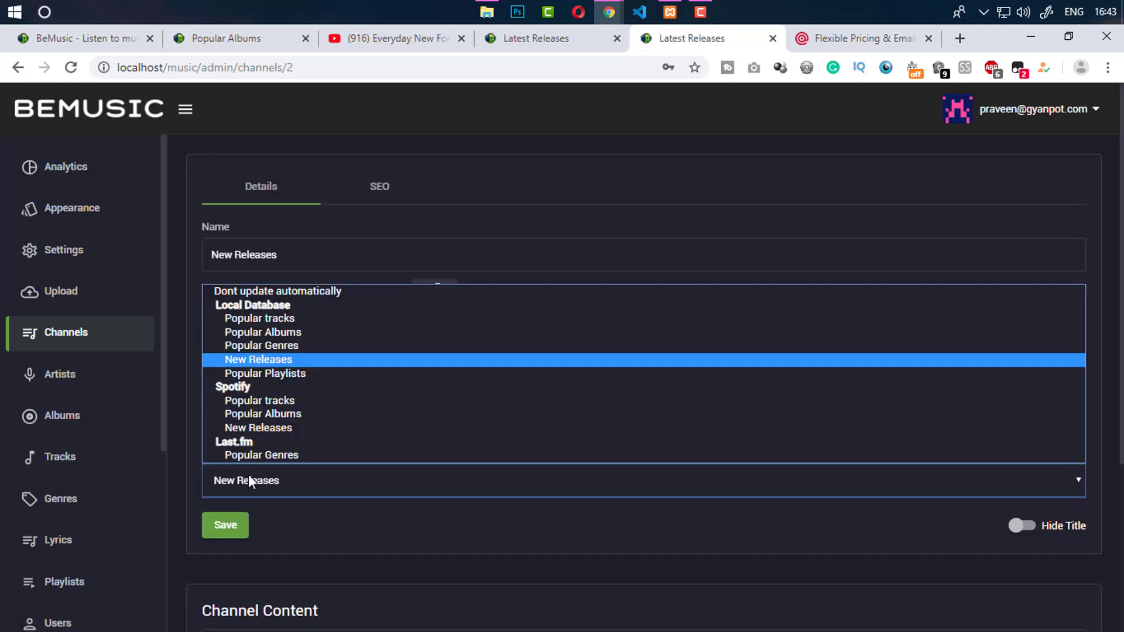
left_click(255, 430)
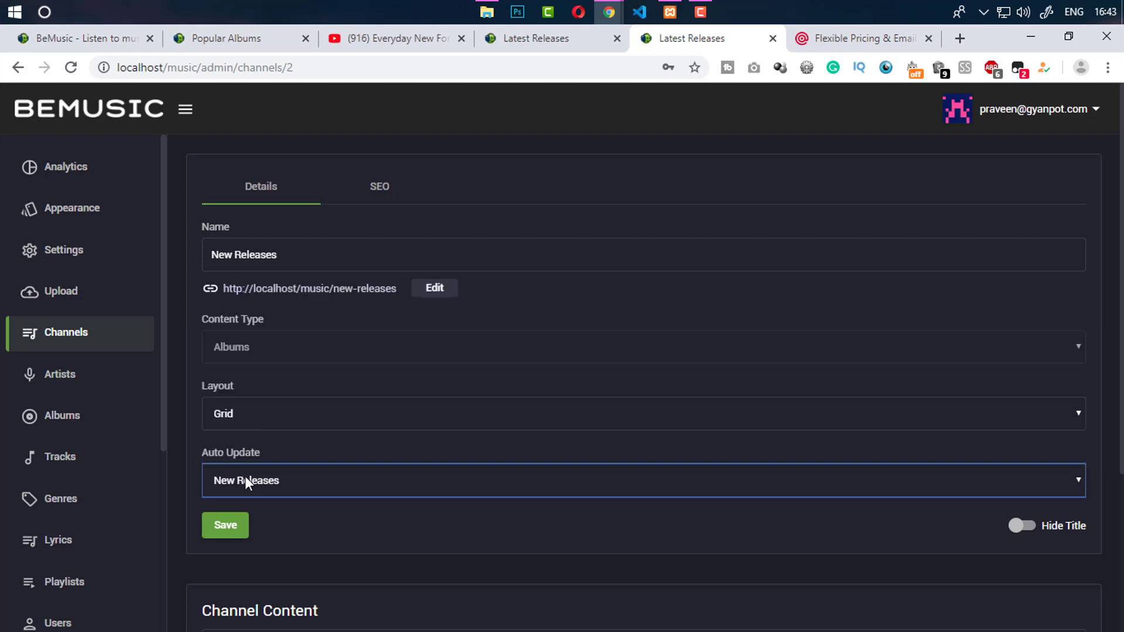
left_click(233, 525)
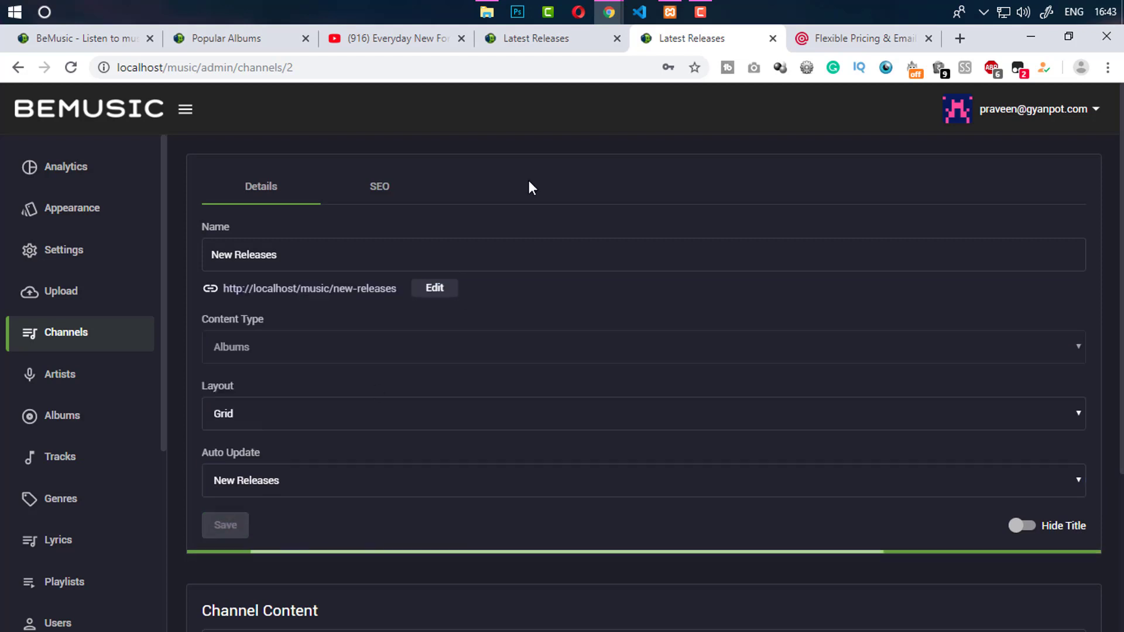
left_click(536, 38)
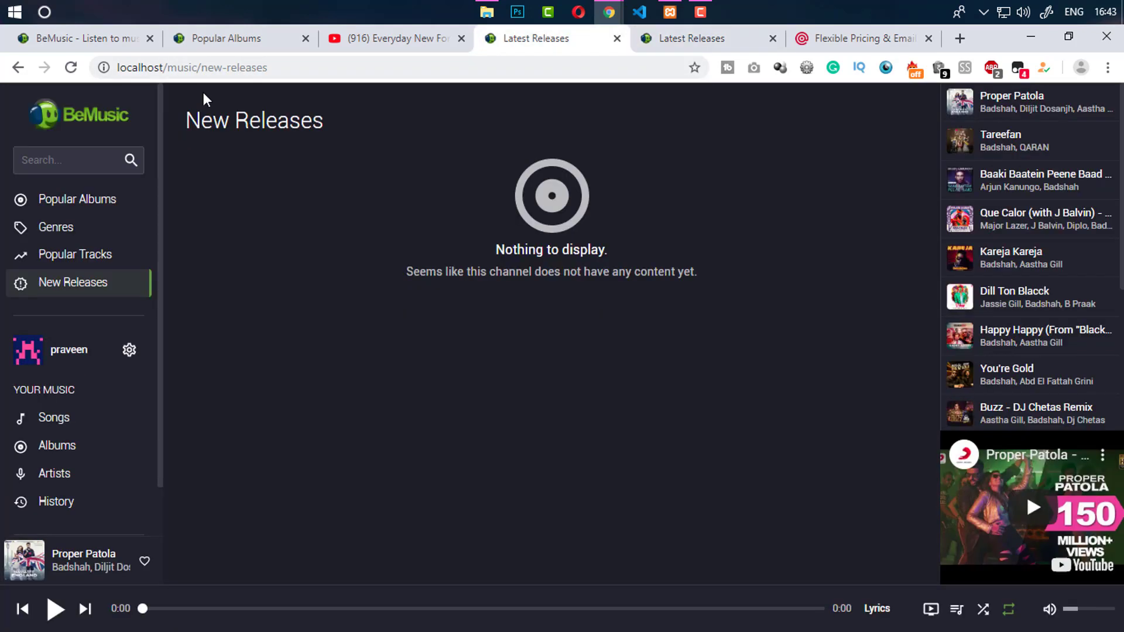
Reload New Releases to see album artwork, then browse Popular Albums and listening History
left_click(71, 68)
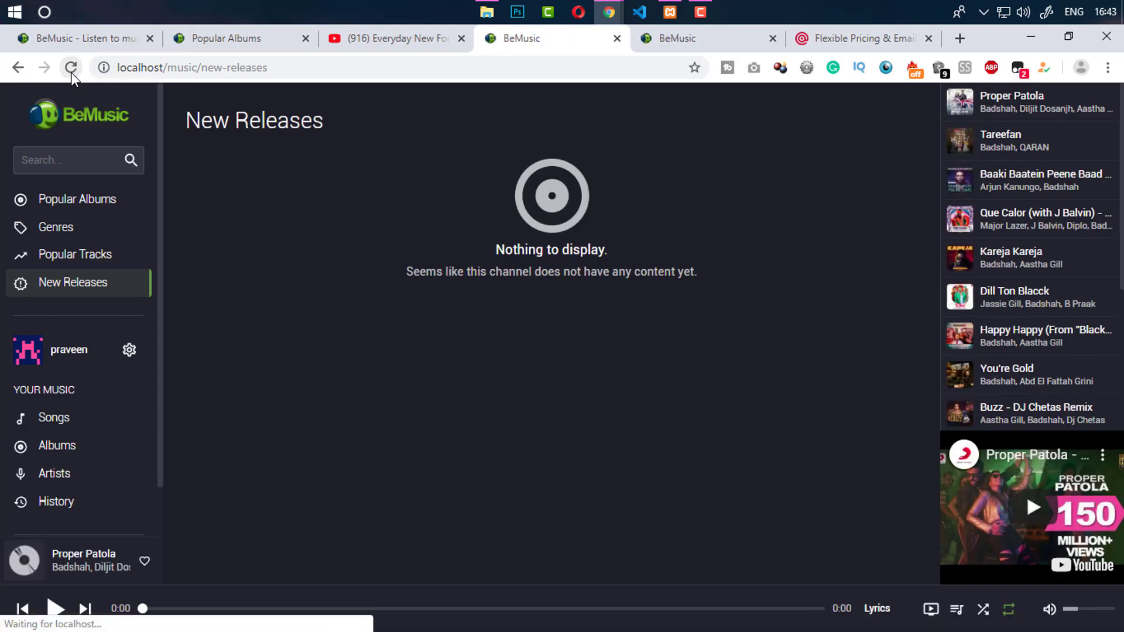
left_click(72, 74)
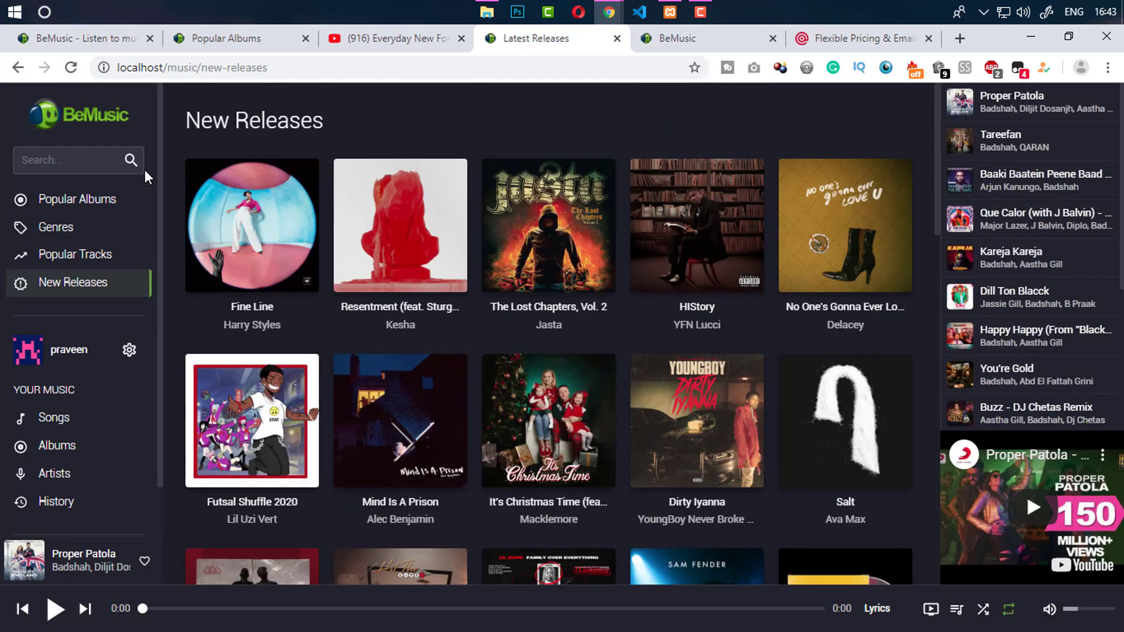
left_click(108, 200)
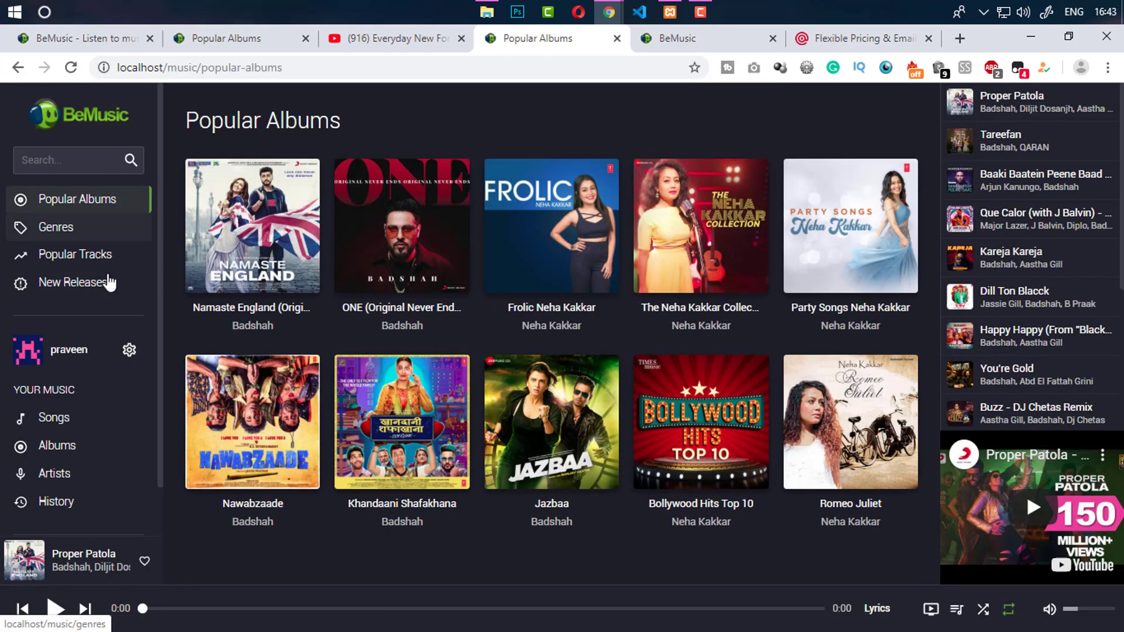
left_click(65, 500)
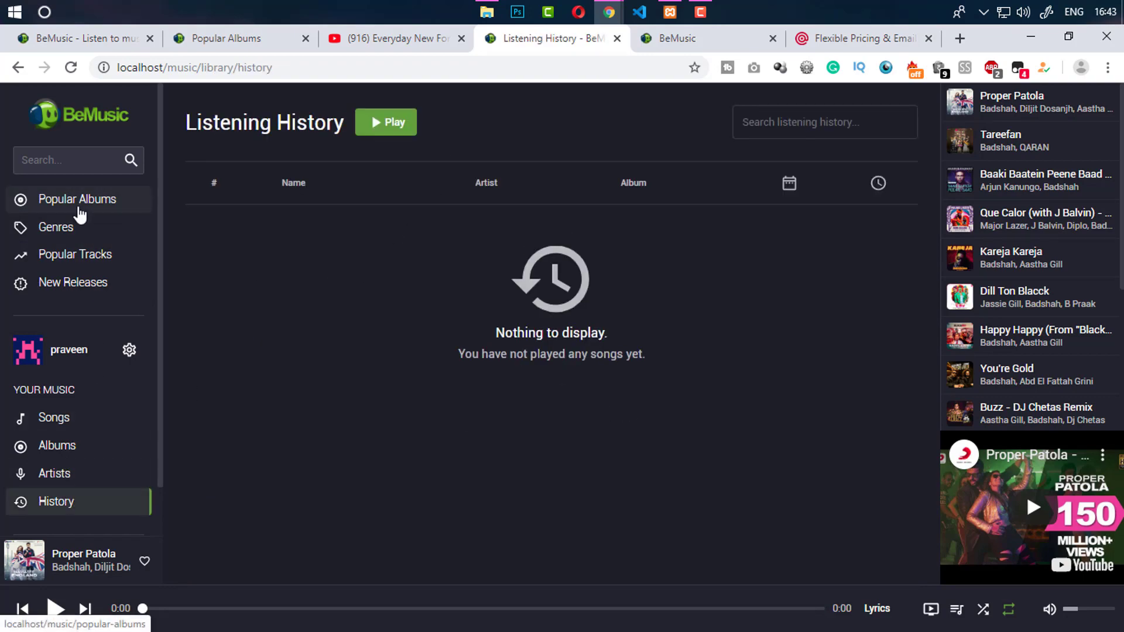
left_click(77, 202)
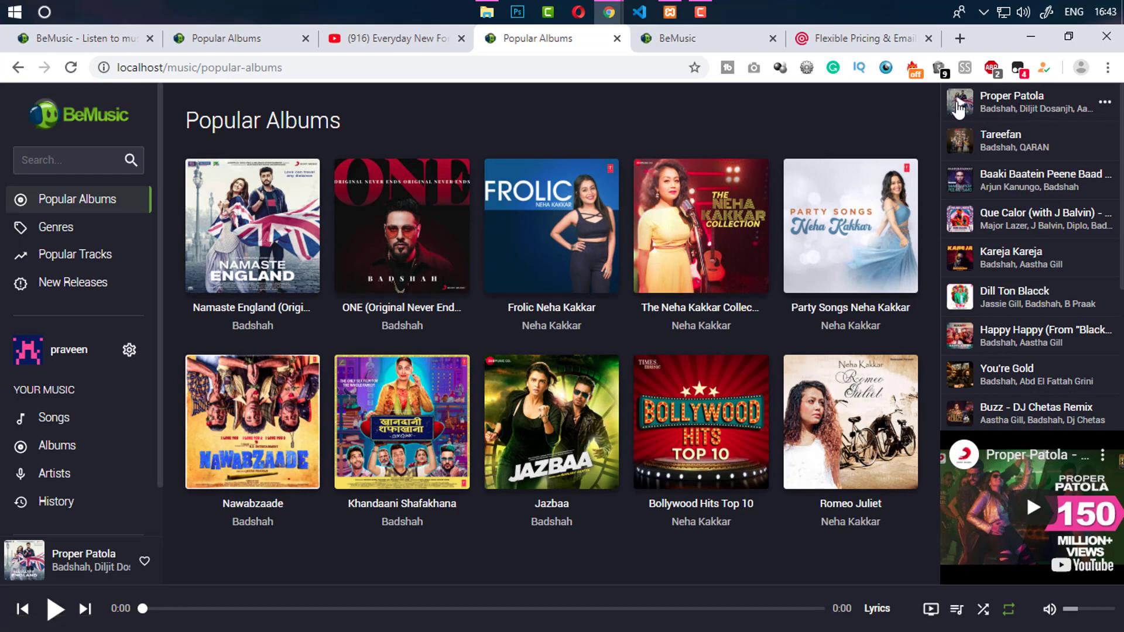
Play and pause Proper Patola, then browse History, library Songs, Albums, Artists and the account menu
left_click(961, 105)
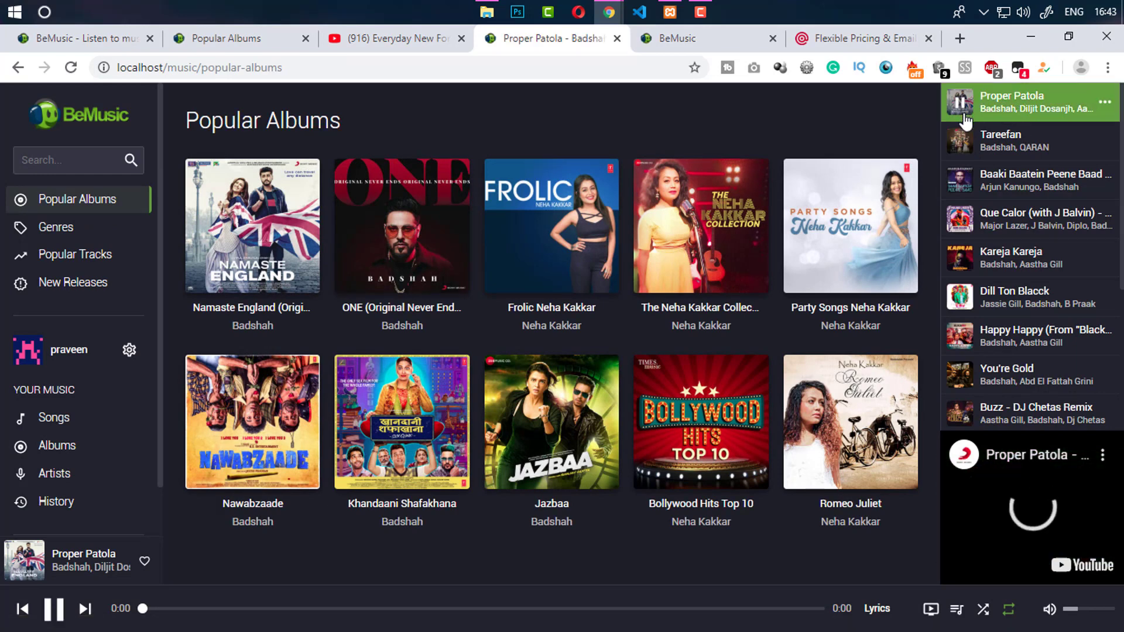
left_click(56, 612)
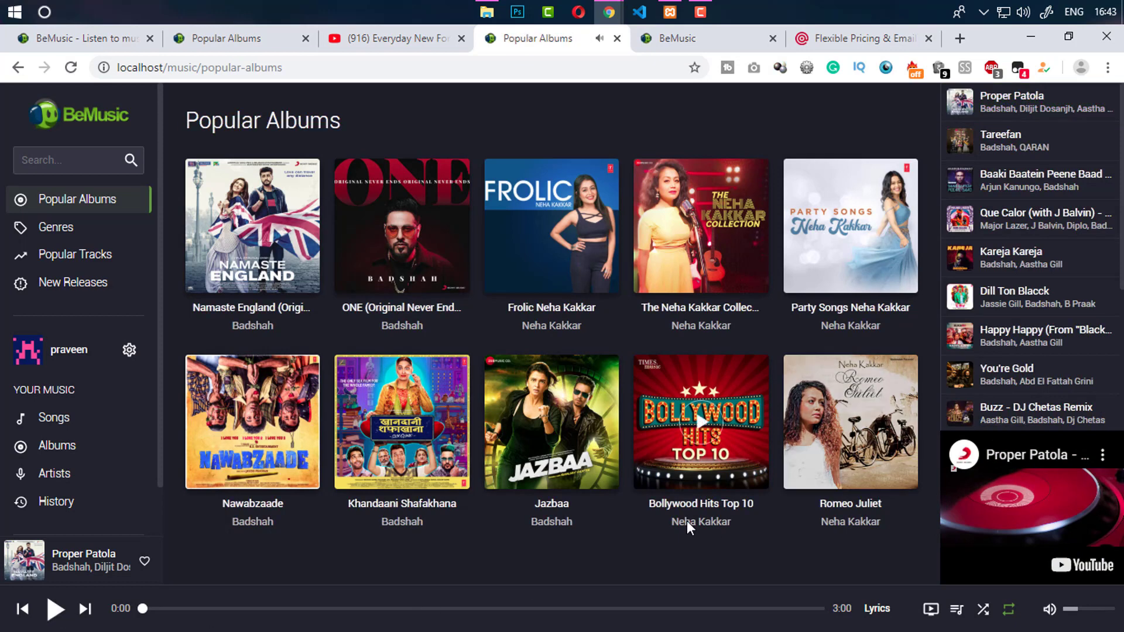
left_click(69, 504)
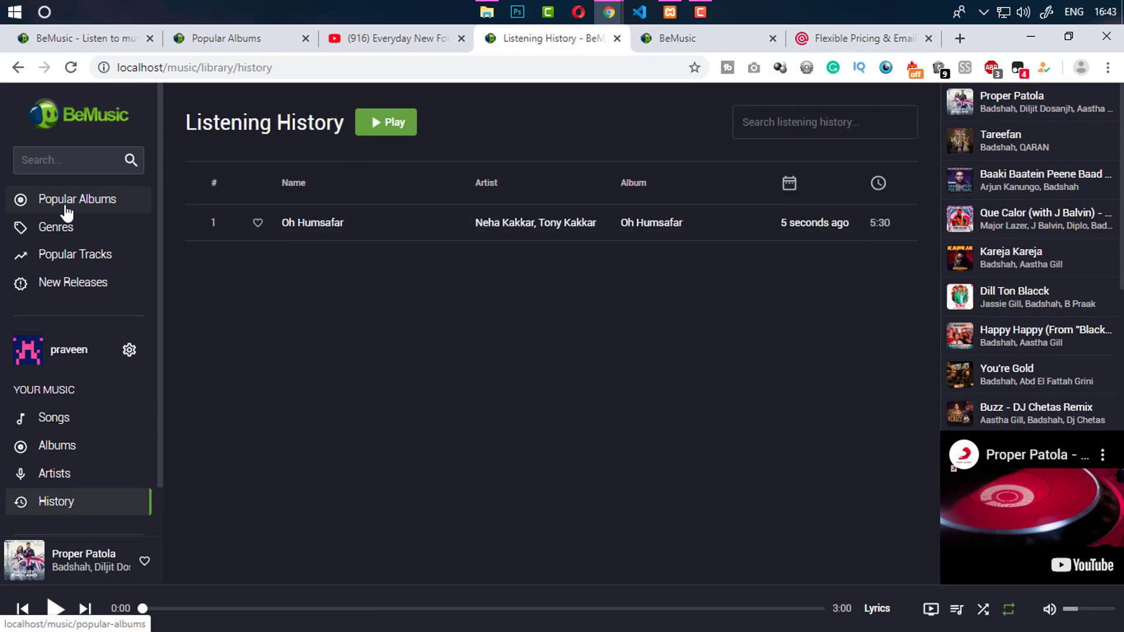
left_click(78, 424)
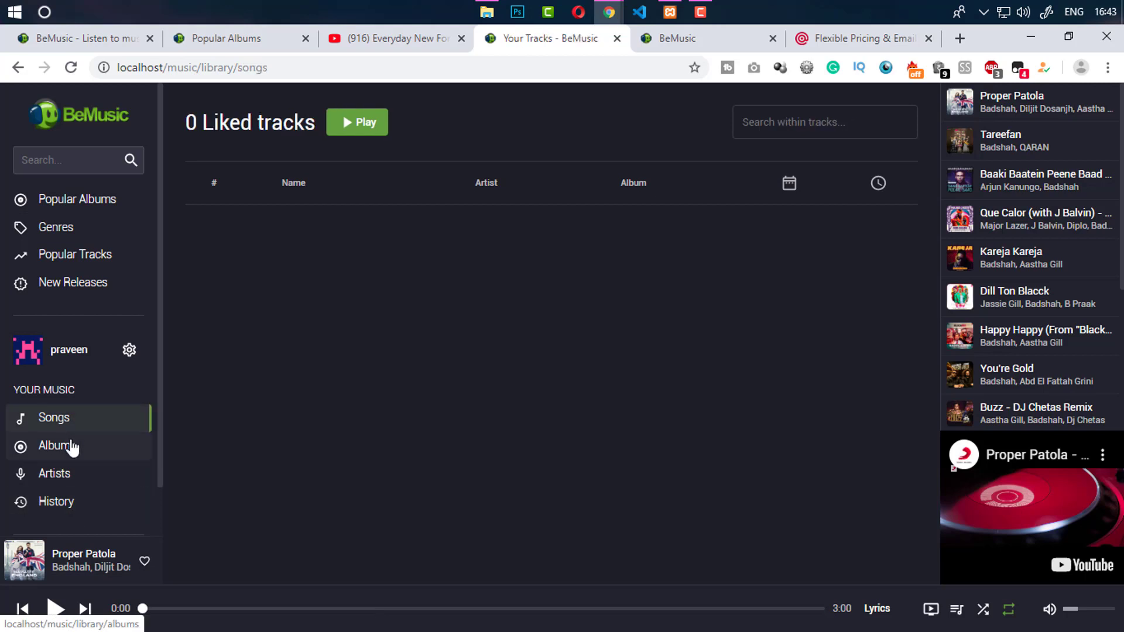
left_click(72, 452)
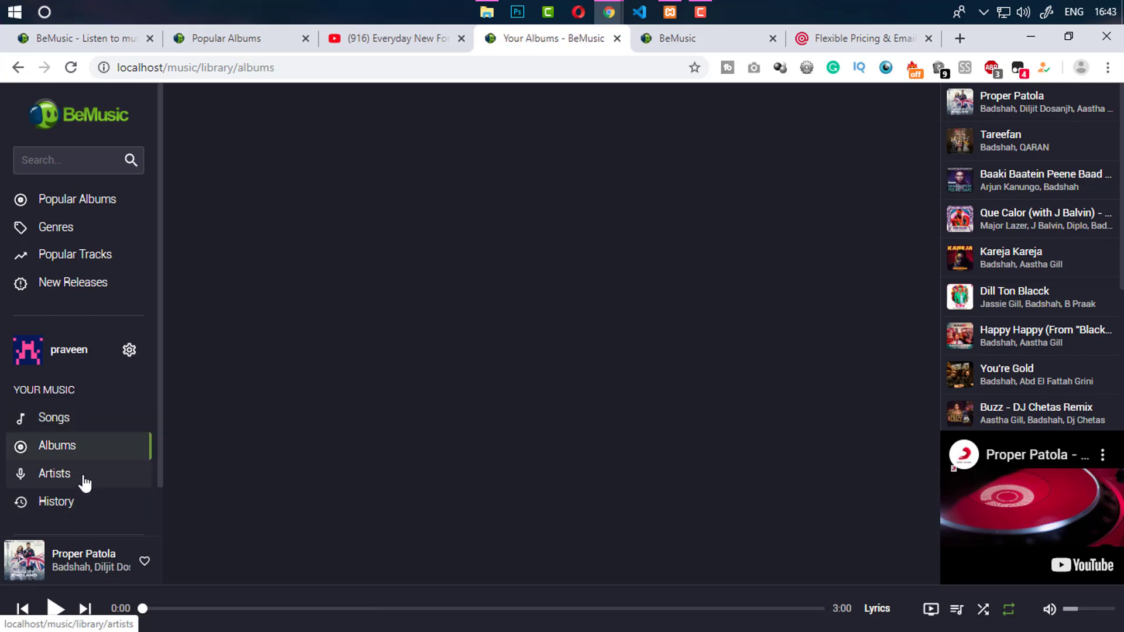
left_click(85, 479)
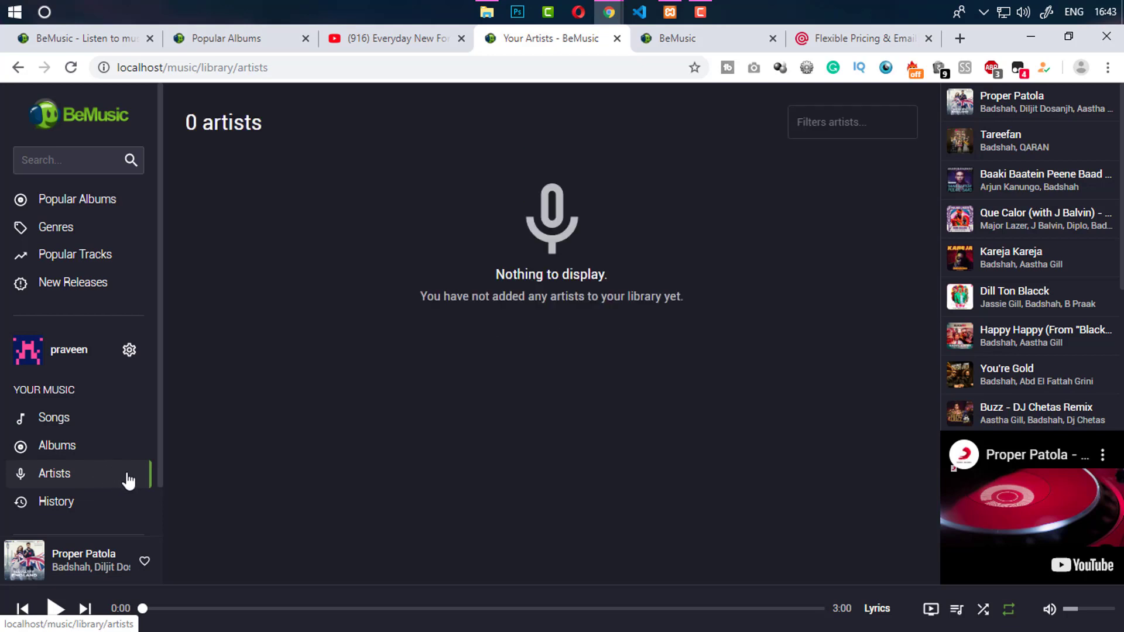
left_click(130, 351)
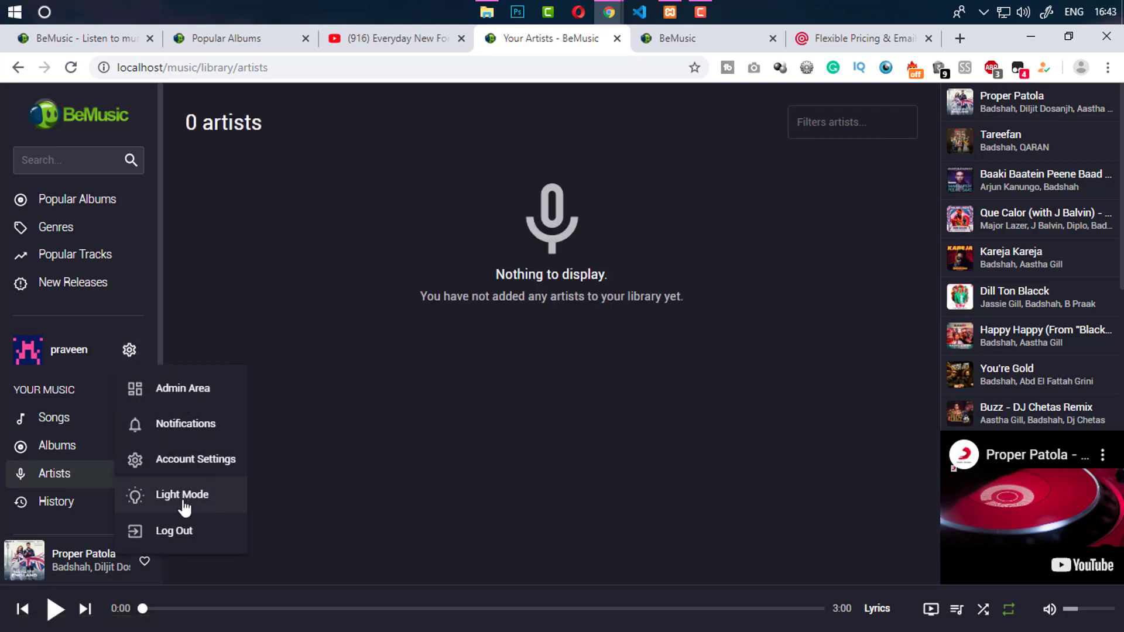
Open the Account Settings page from the account menu
left_click(191, 460)
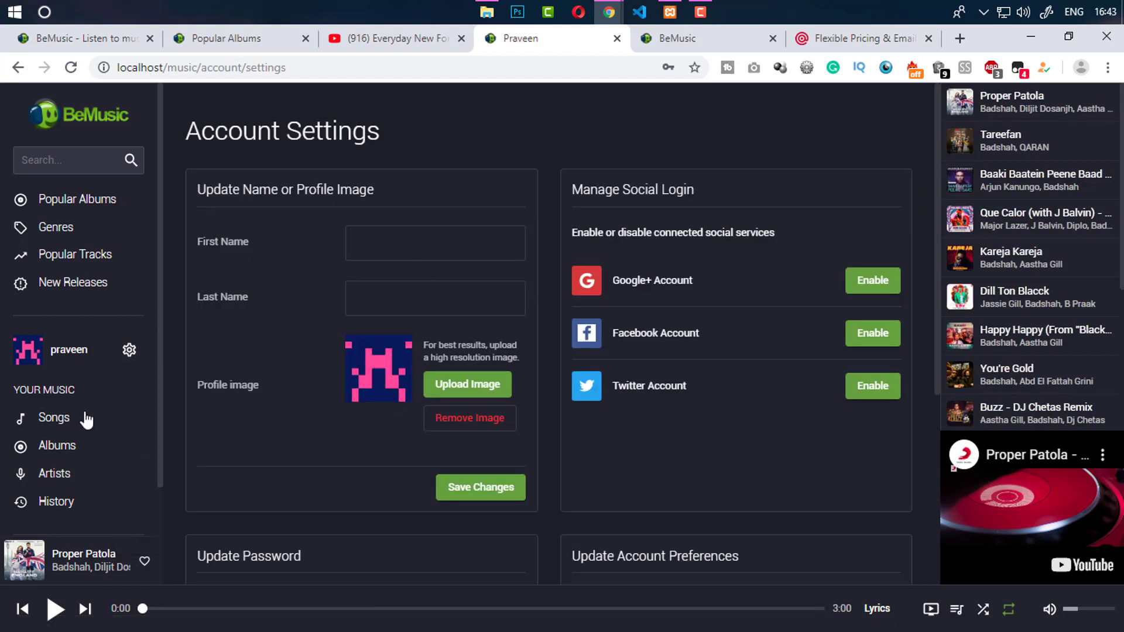
left_click(130, 350)
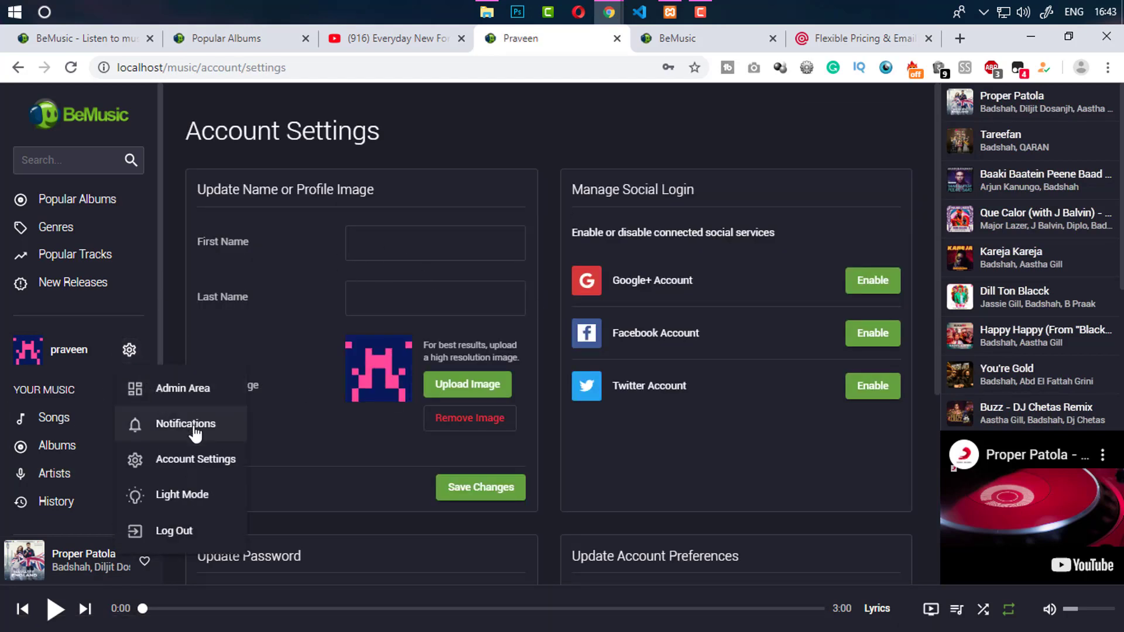
left_click(70, 348)
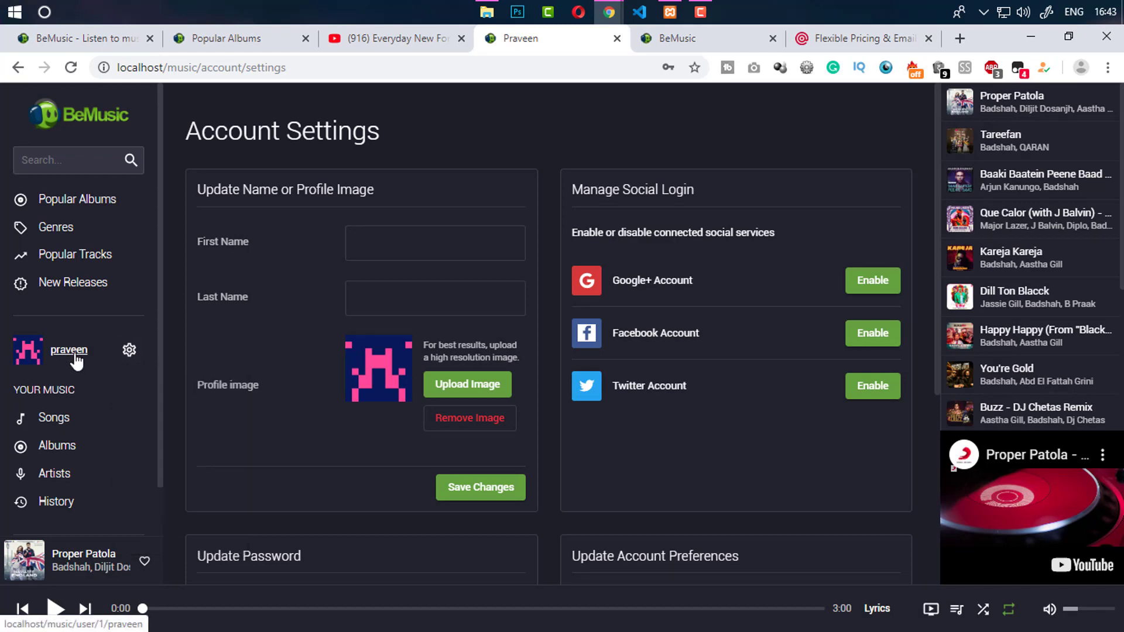
Browse the profile's Following, Playlists, Reposts and Albums tabs, then return to Popular Albums
left_click(74, 351)
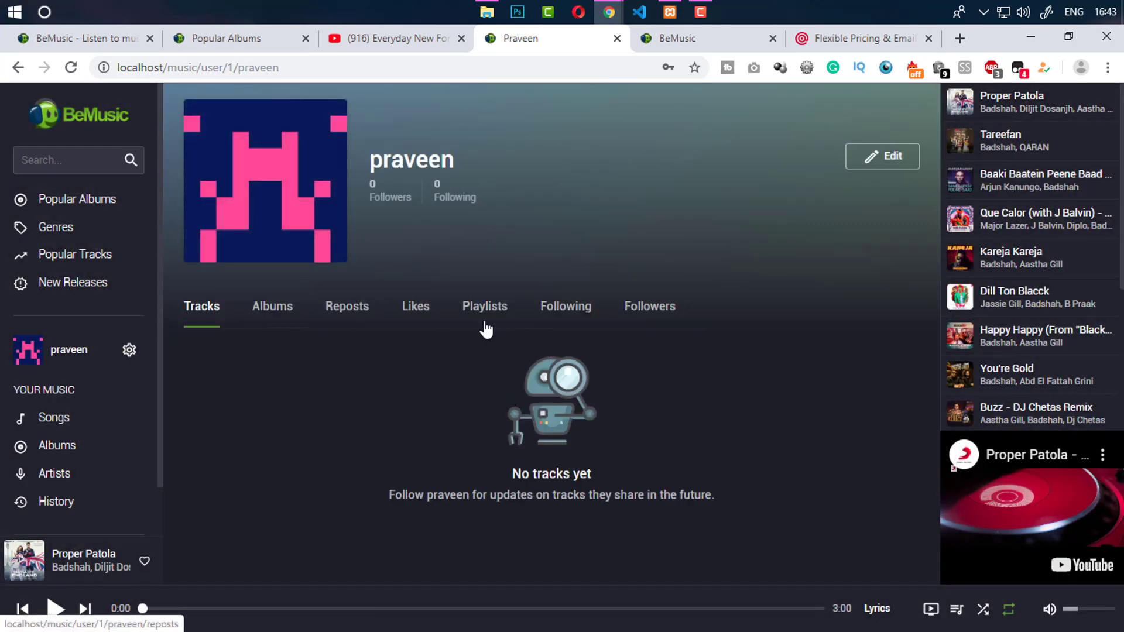
left_click(575, 323)
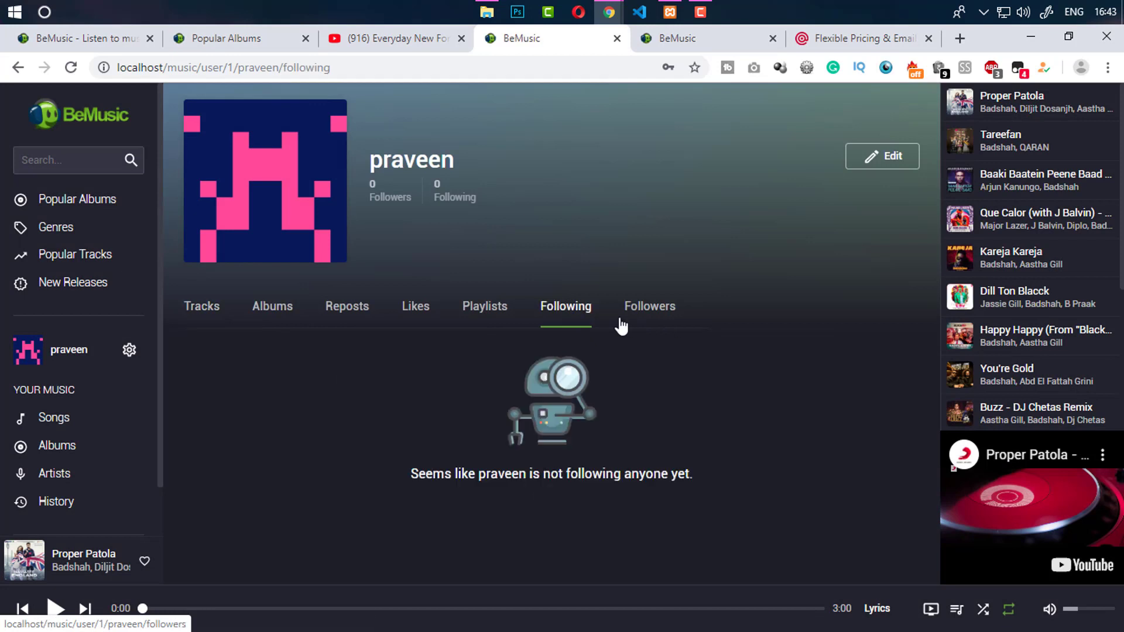
left_click(484, 321)
left_click(342, 314)
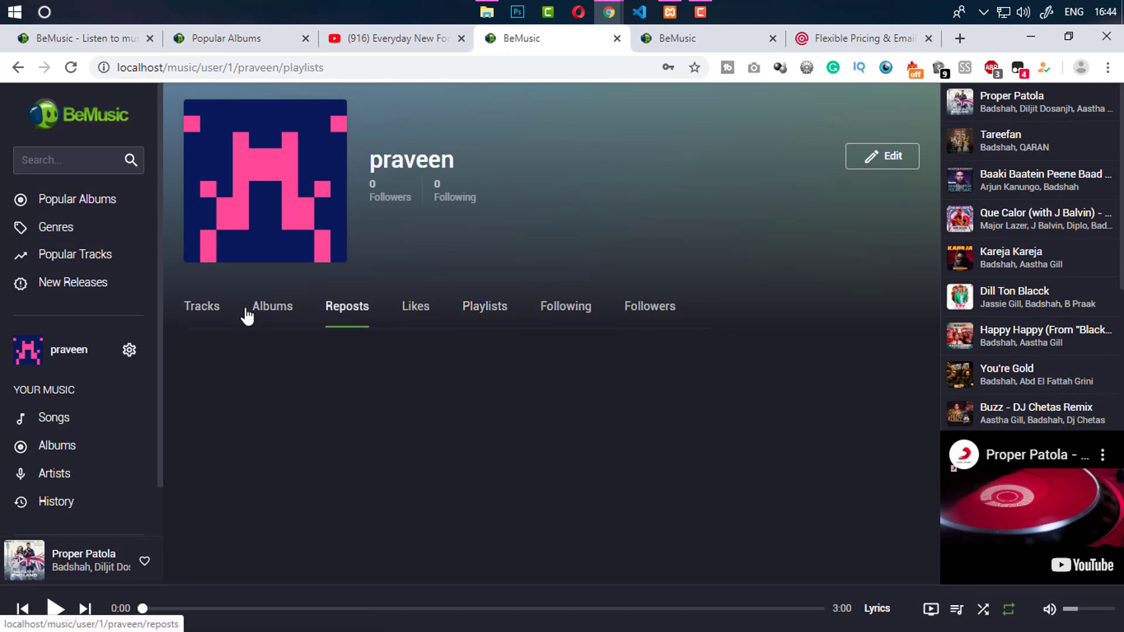
left_click(274, 316)
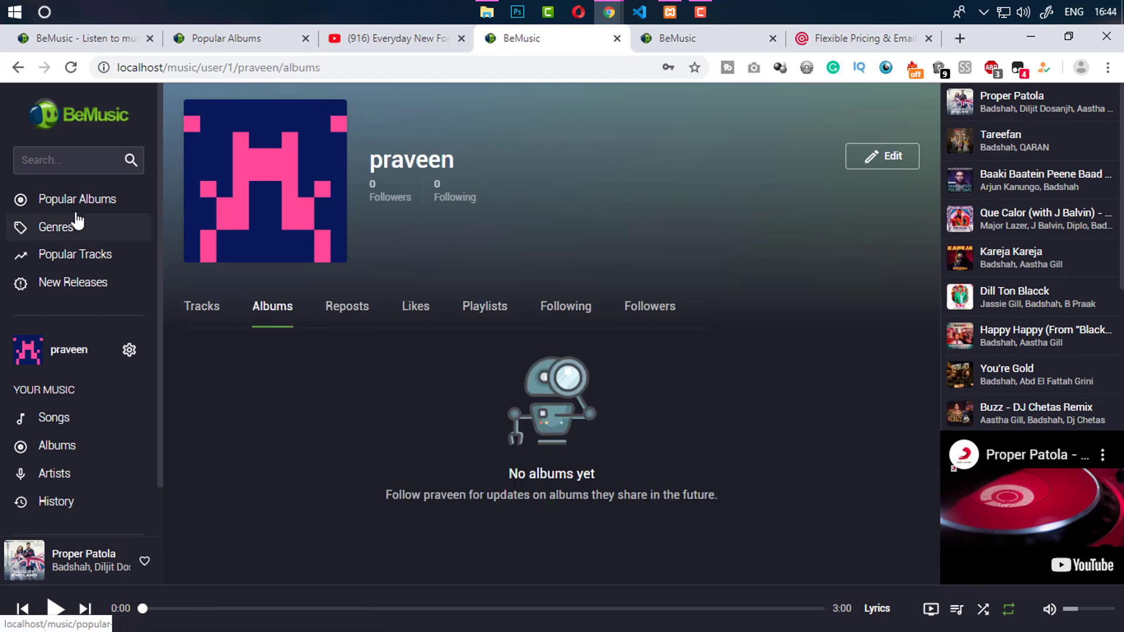
left_click(88, 212)
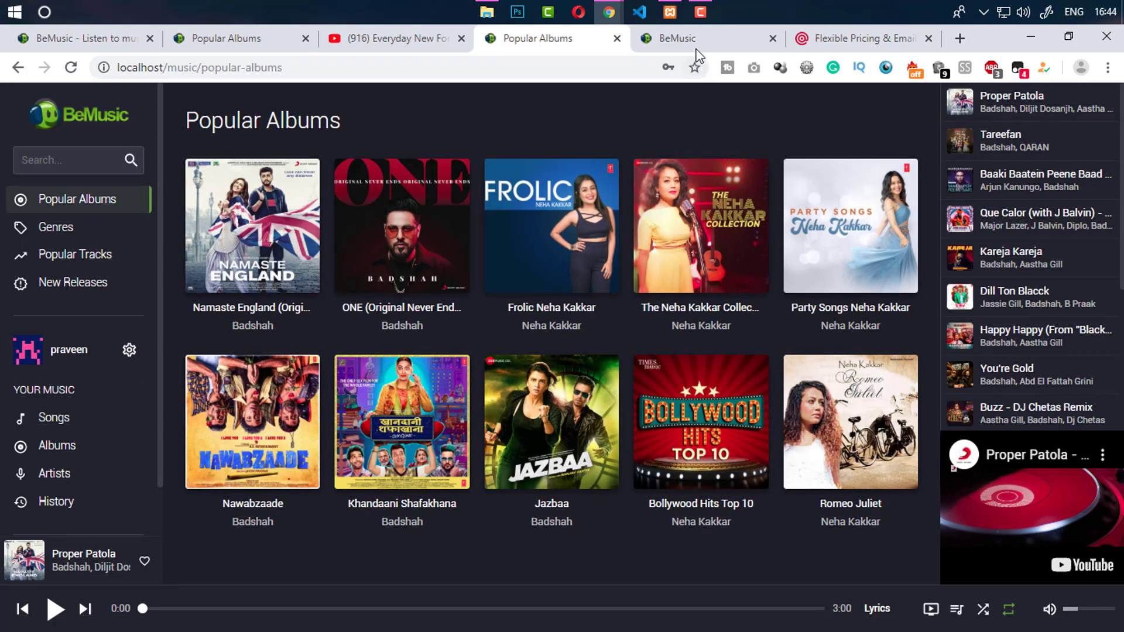
Review the admin Artists list and the landing page, then start a new artist
left_click(694, 38)
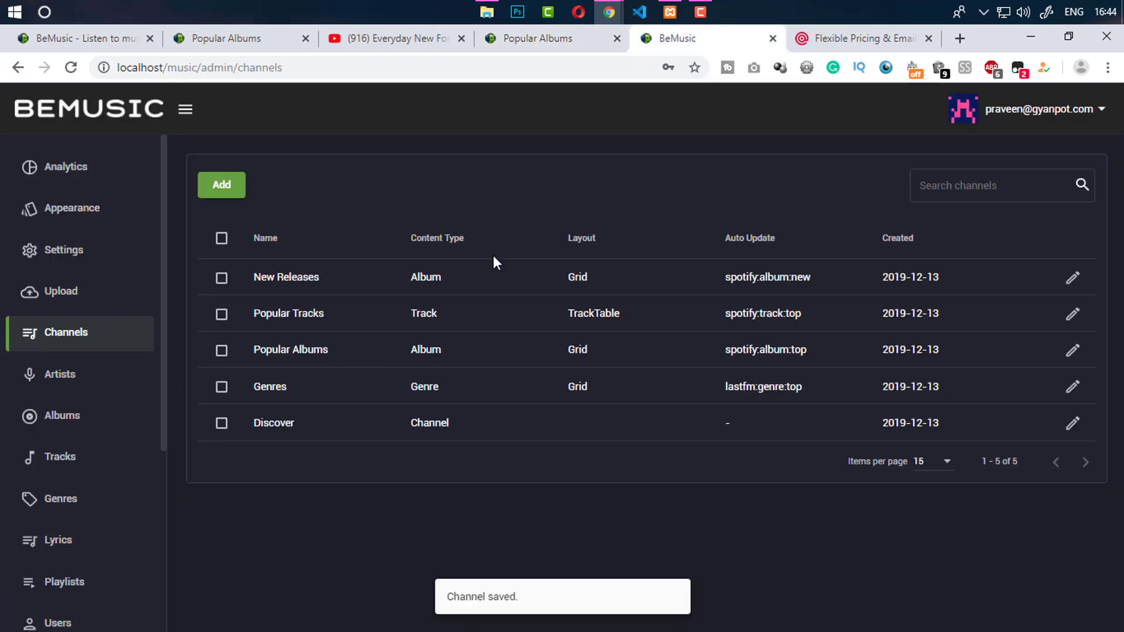
left_click(103, 390)
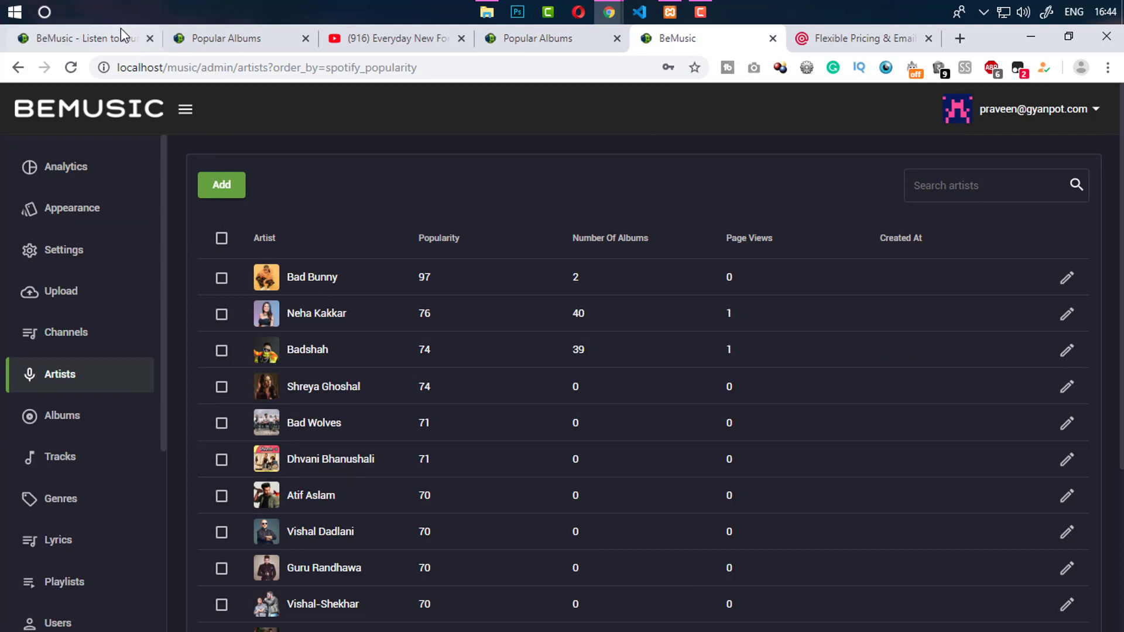
left_click(106, 38)
scroll(592, 205, "down", 10)
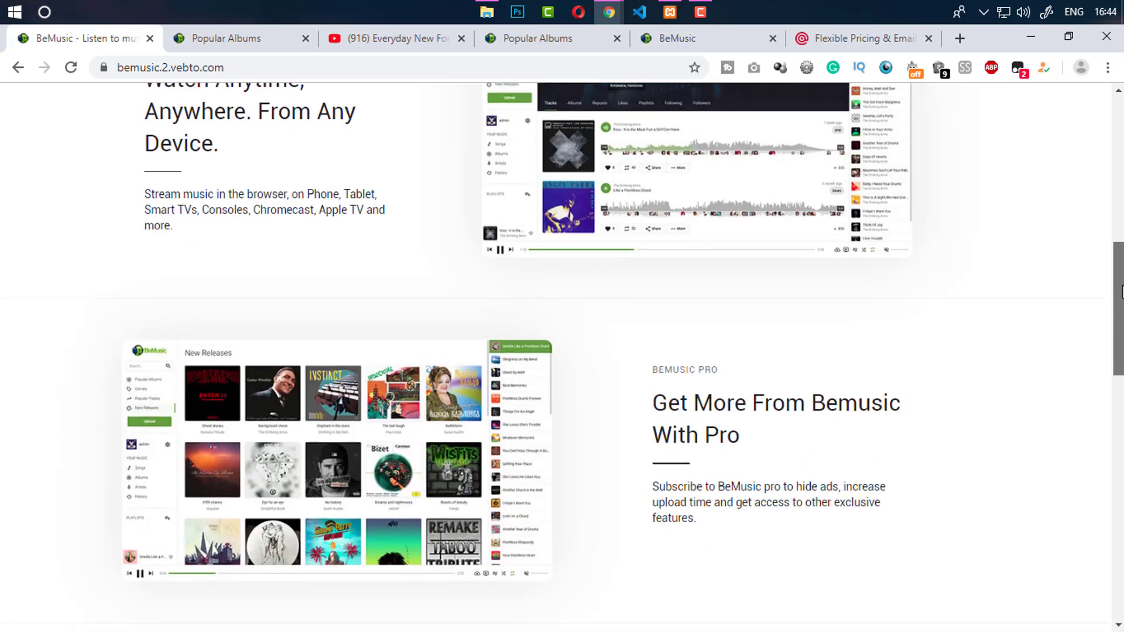
scroll(1059, 198, "up", 10)
left_click(682, 42)
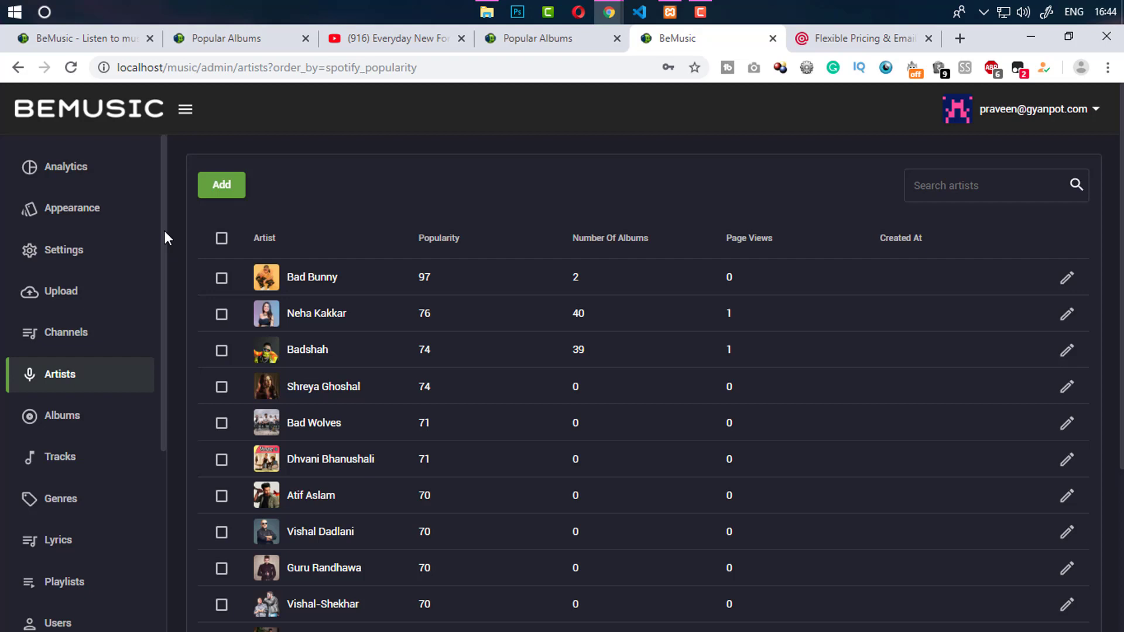
left_click(238, 187)
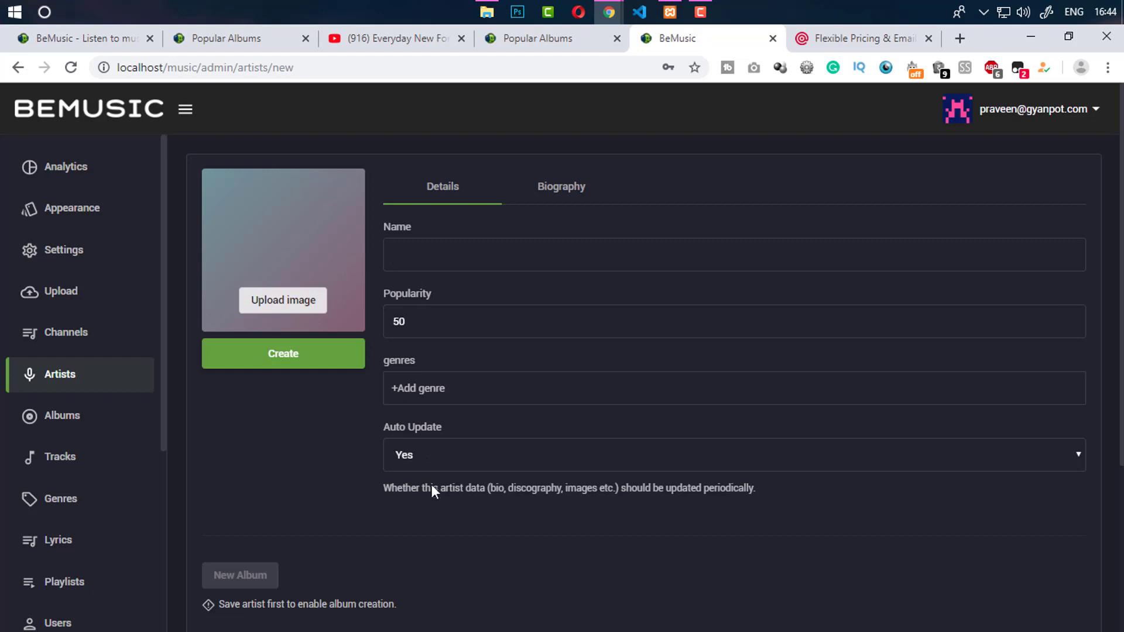
Browse the admin Albums, Tracks and Genres lists, glancing at the public Popular Albums page
left_click(74, 431)
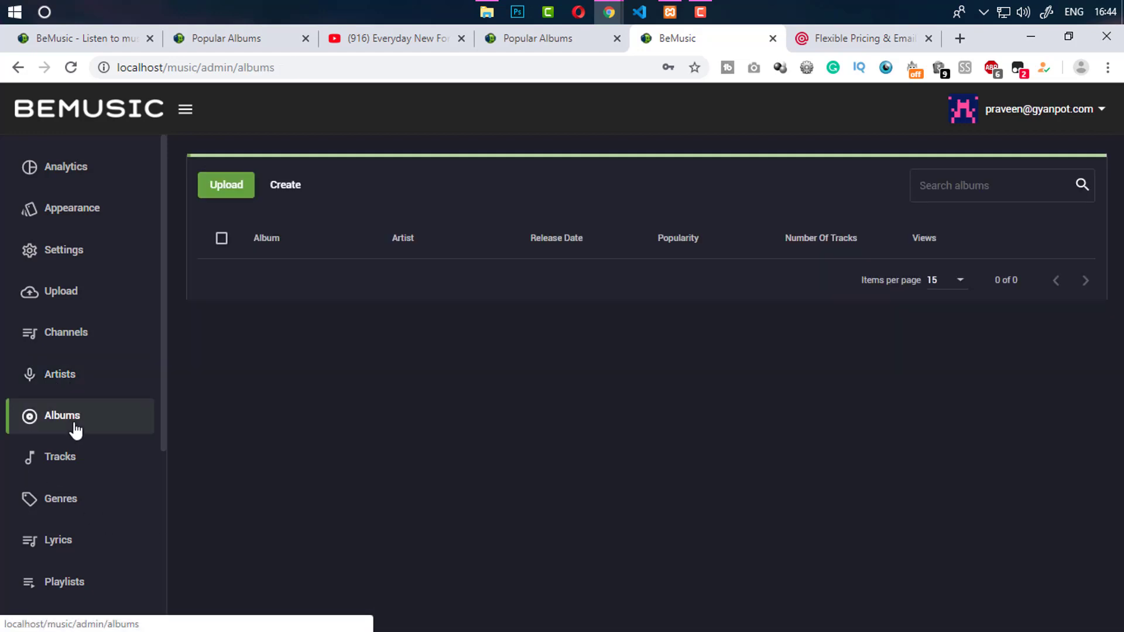
left_click(565, 50)
left_click(704, 49)
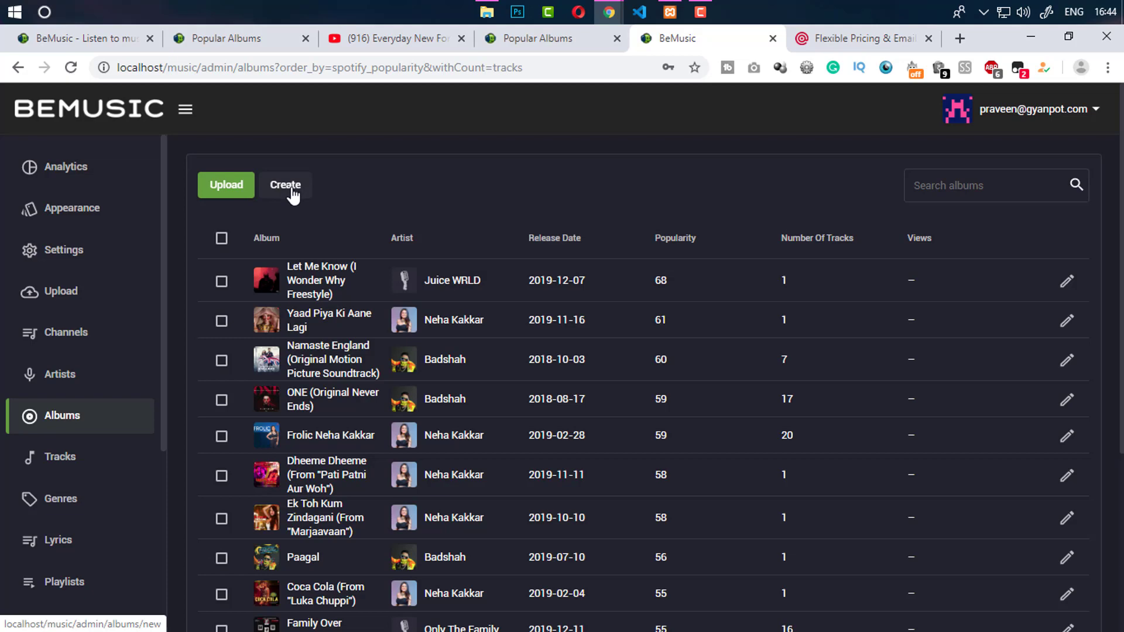
left_click(61, 460)
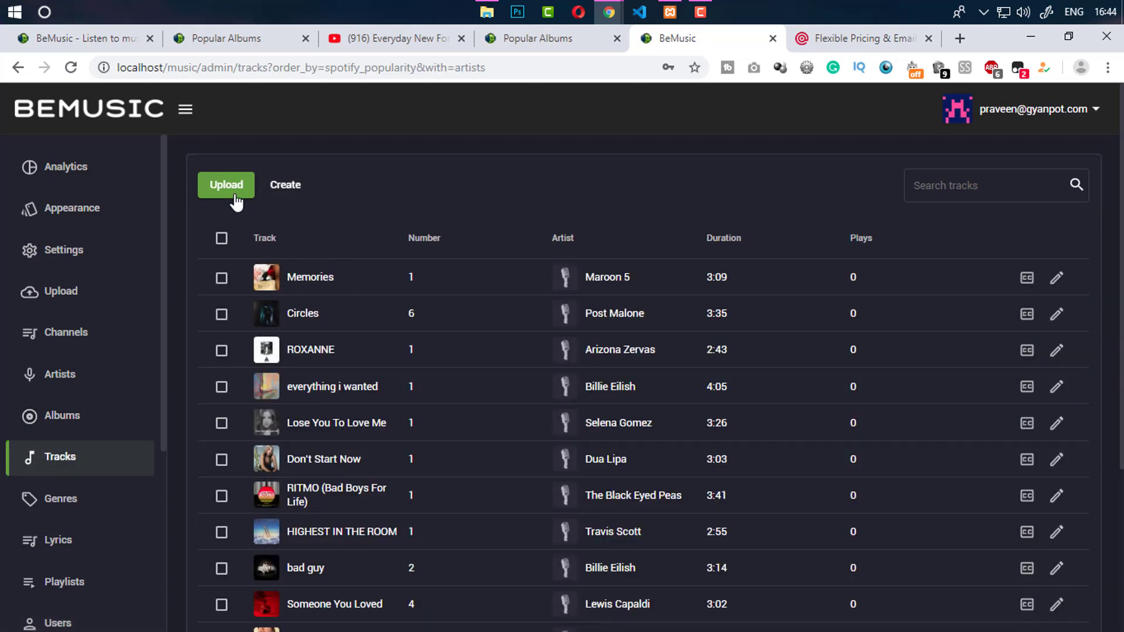
left_click(78, 503)
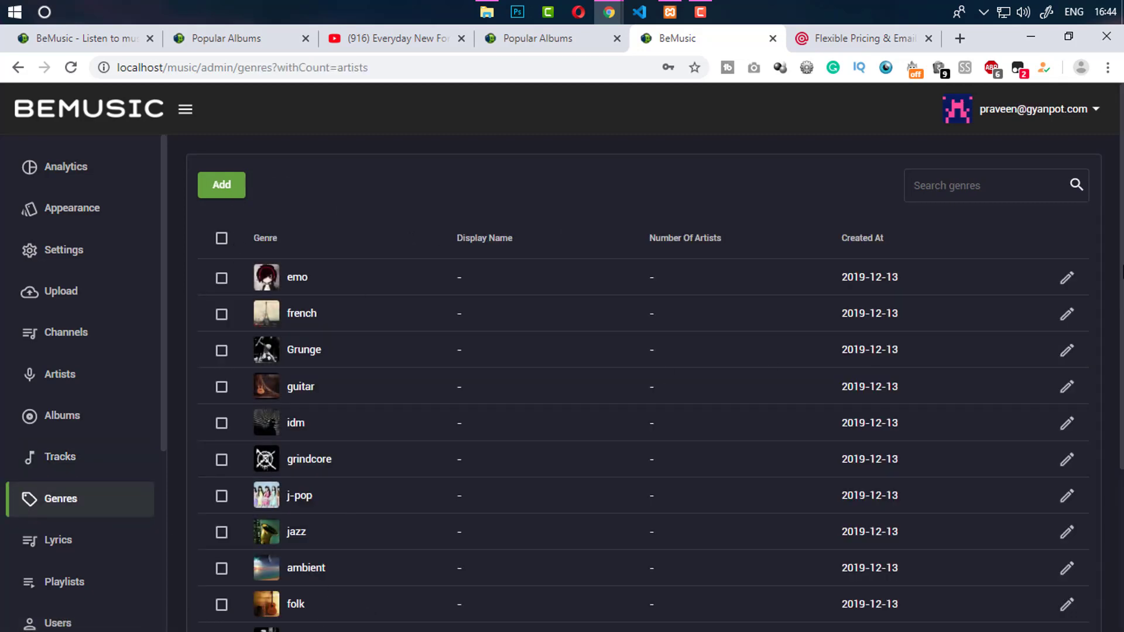
scroll(603, 278, "down", 4)
scroll(603, 278, "up", 4)
Open the empty admin Lyrics list after checking the current song's lyrics in the player
left_click(60, 551)
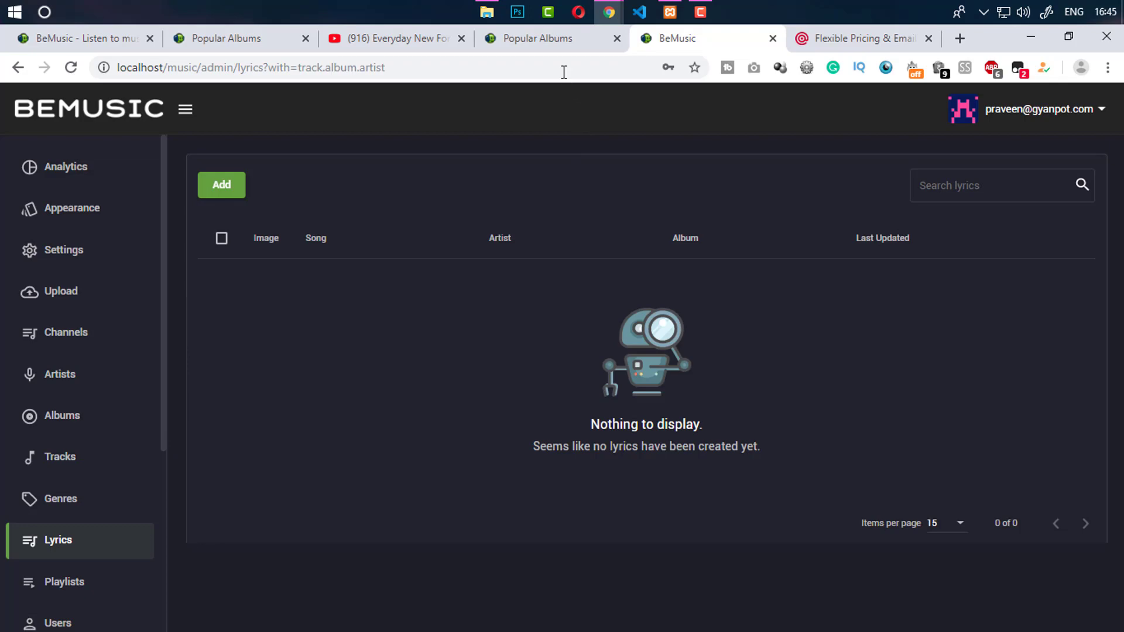
left_click(565, 42)
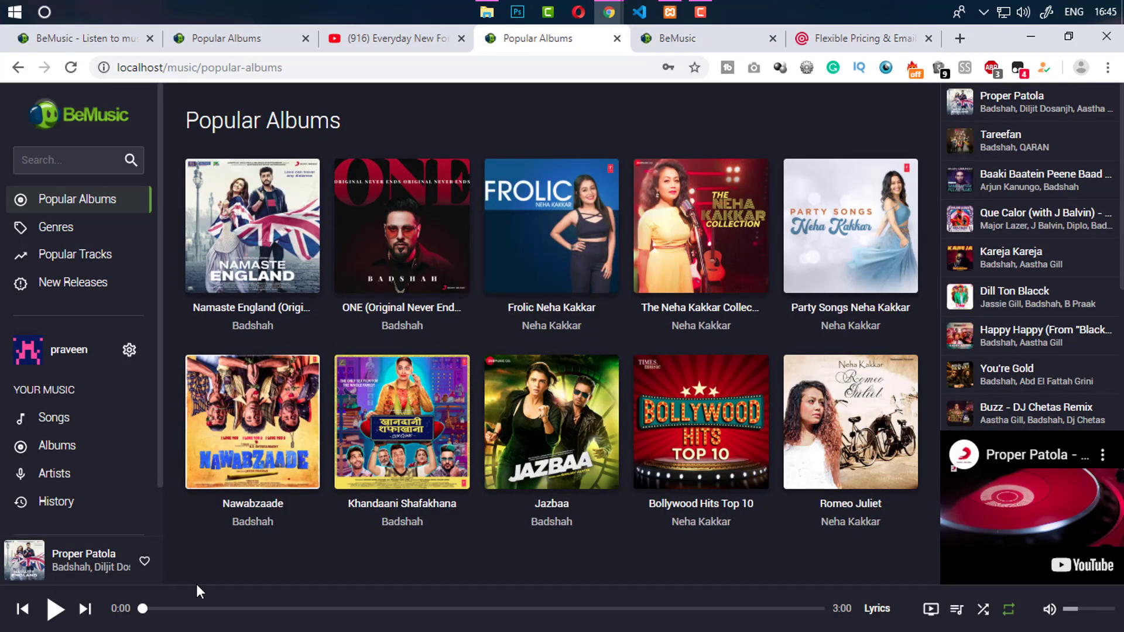
left_click(878, 610)
left_click(653, 40)
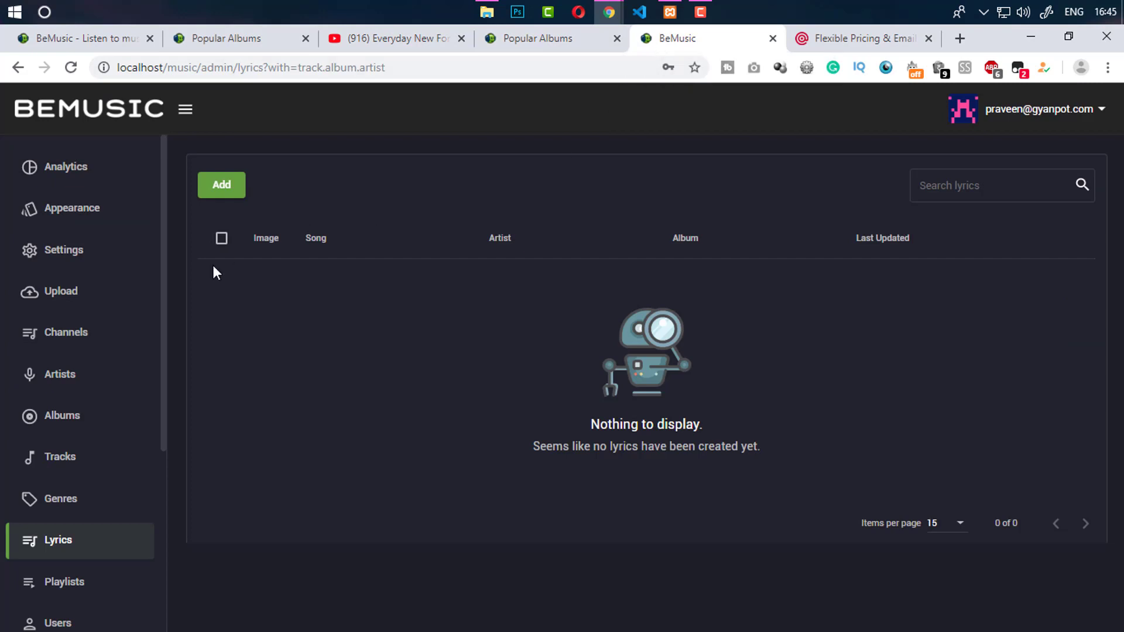
Open the admin Playlists and Users pages
left_click_drag(159, 444, 156, 504)
left_click_drag(162, 444, 130, 497)
left_click(105, 502)
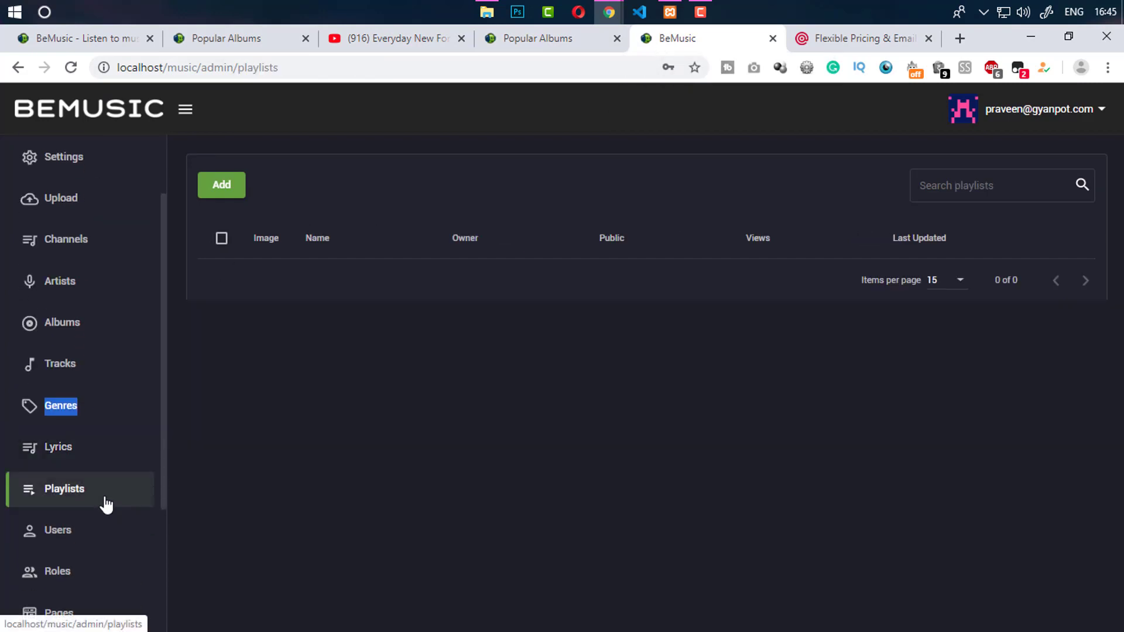
left_click(96, 542)
Open Roles, select the Users role, and glance at the incognito registration window
left_click_drag(161, 507, 163, 522)
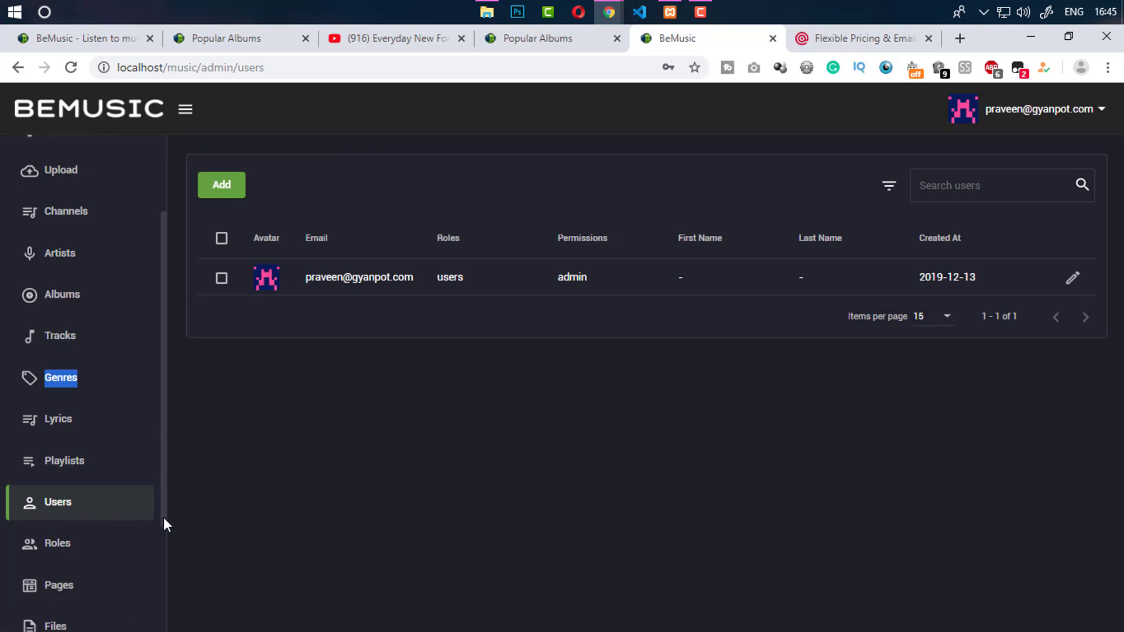
left_click(85, 546)
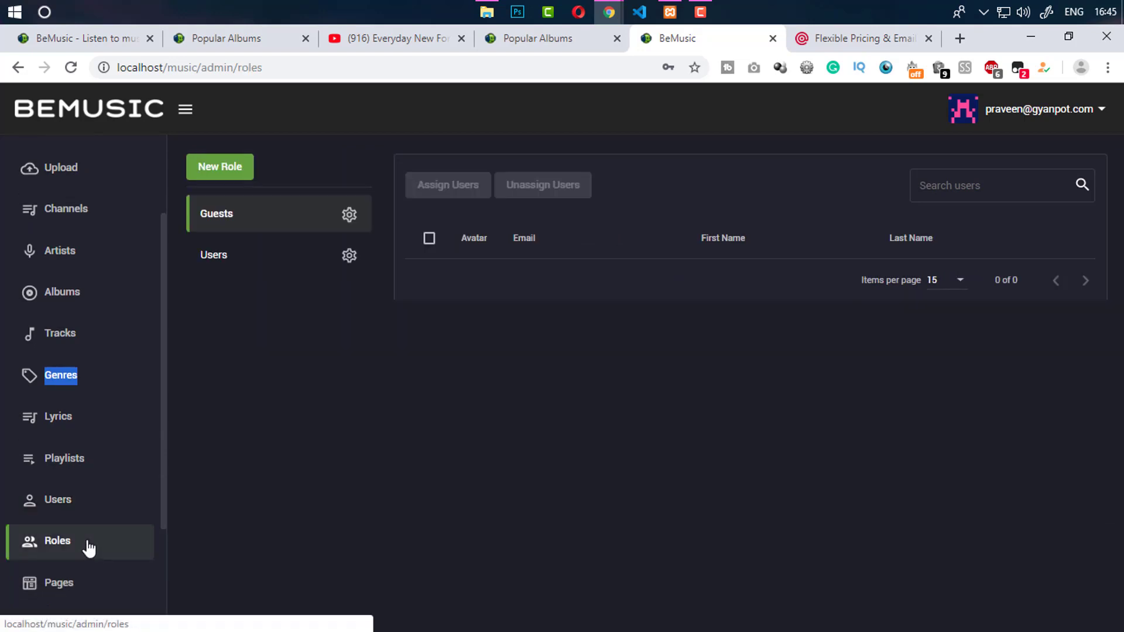
left_click(231, 260)
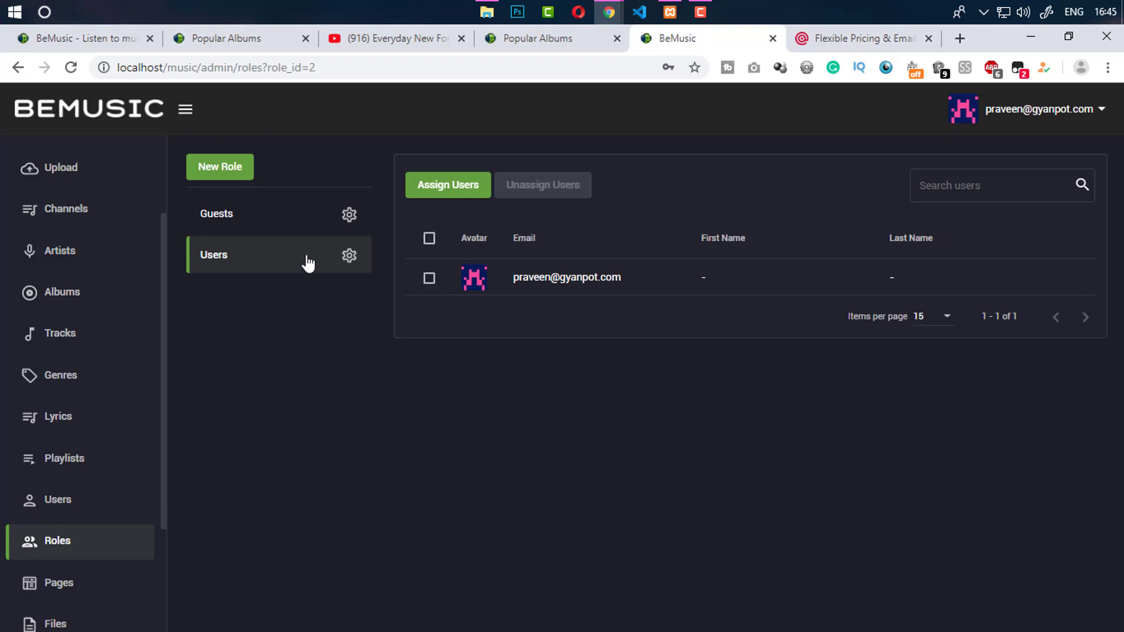
mouse_move(609, 12)
left_click(639, 88)
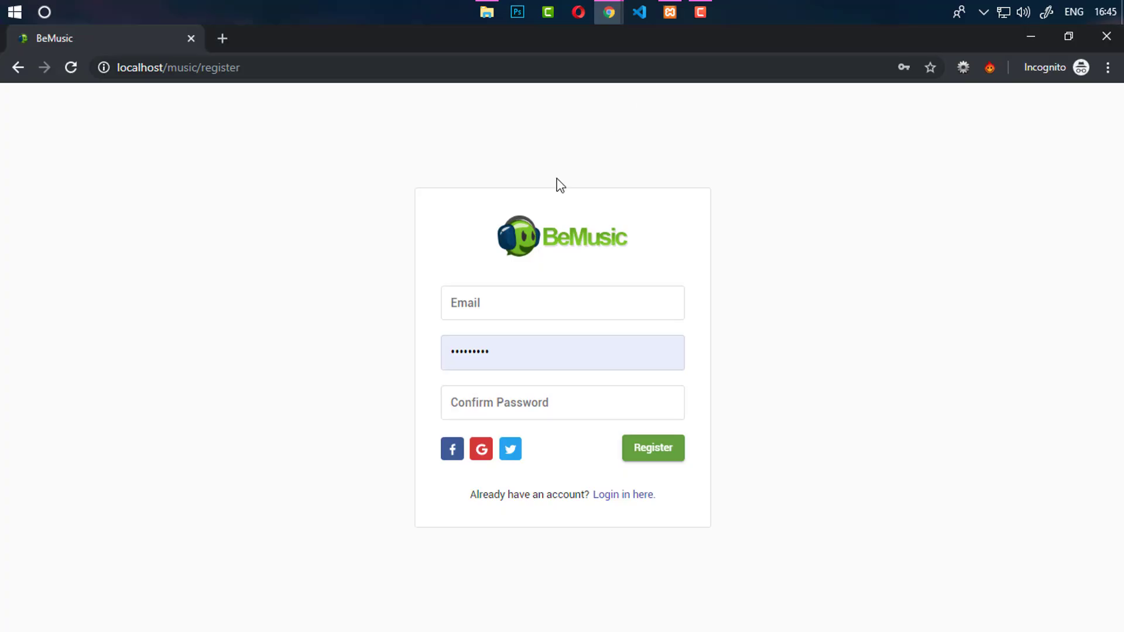
left_click(565, 82)
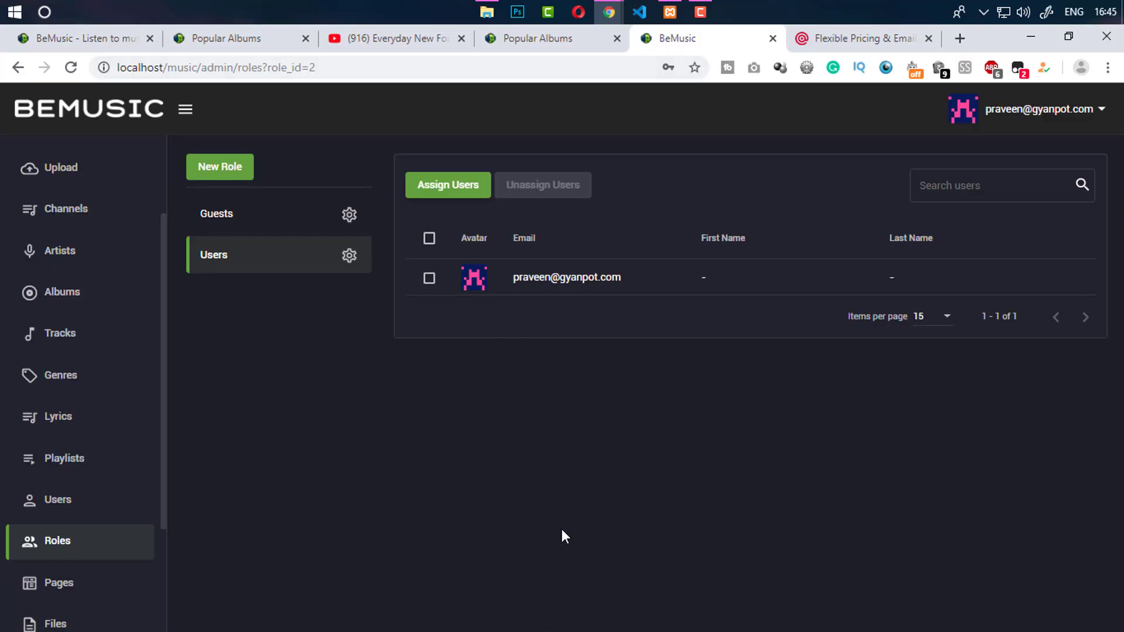
Revisit Users, then reopen Roles showing the Guests role
left_click(65, 505)
left_click(77, 542)
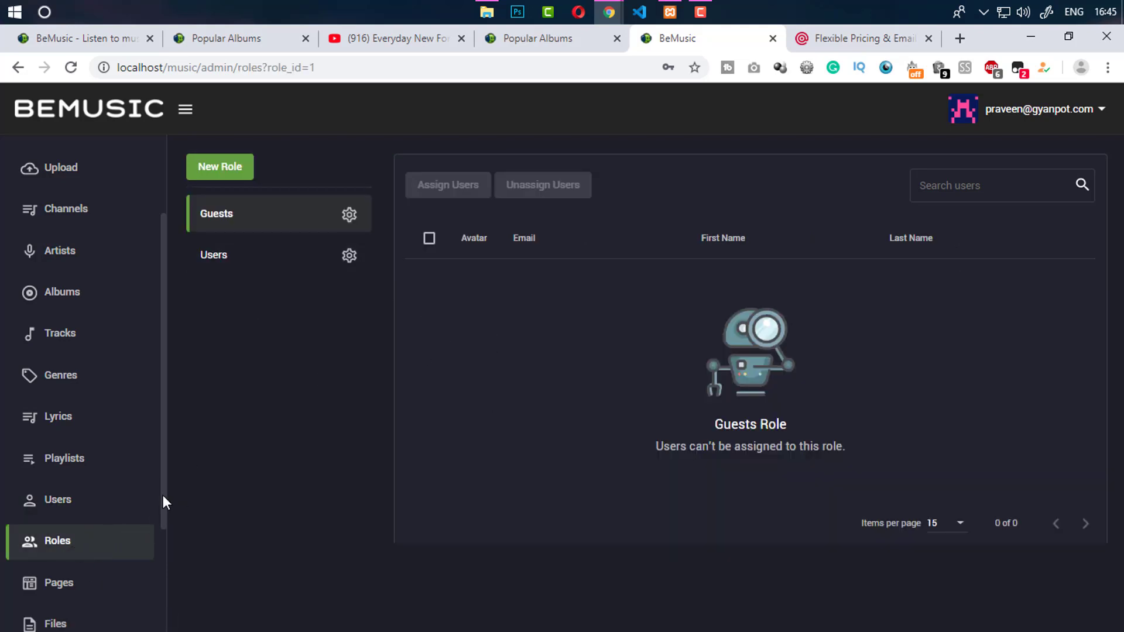
left_click_drag(162, 496, 158, 577)
Edit the privacy-policy page, typing and erasing test text 'ndfkhg', then go to Files
left_click(106, 460)
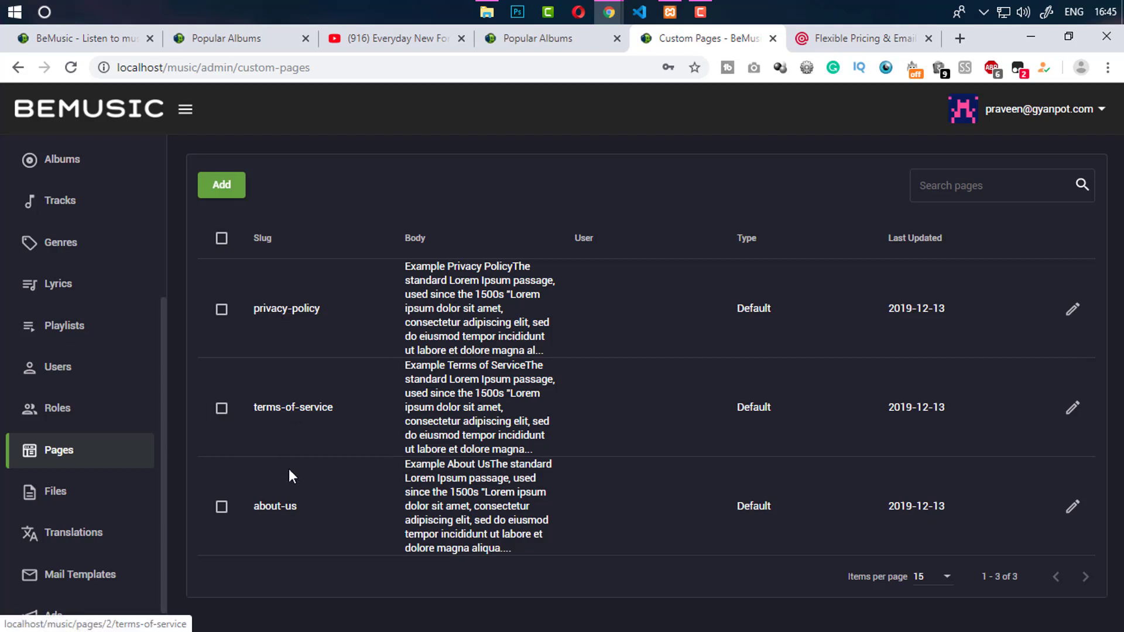
left_click(1073, 315)
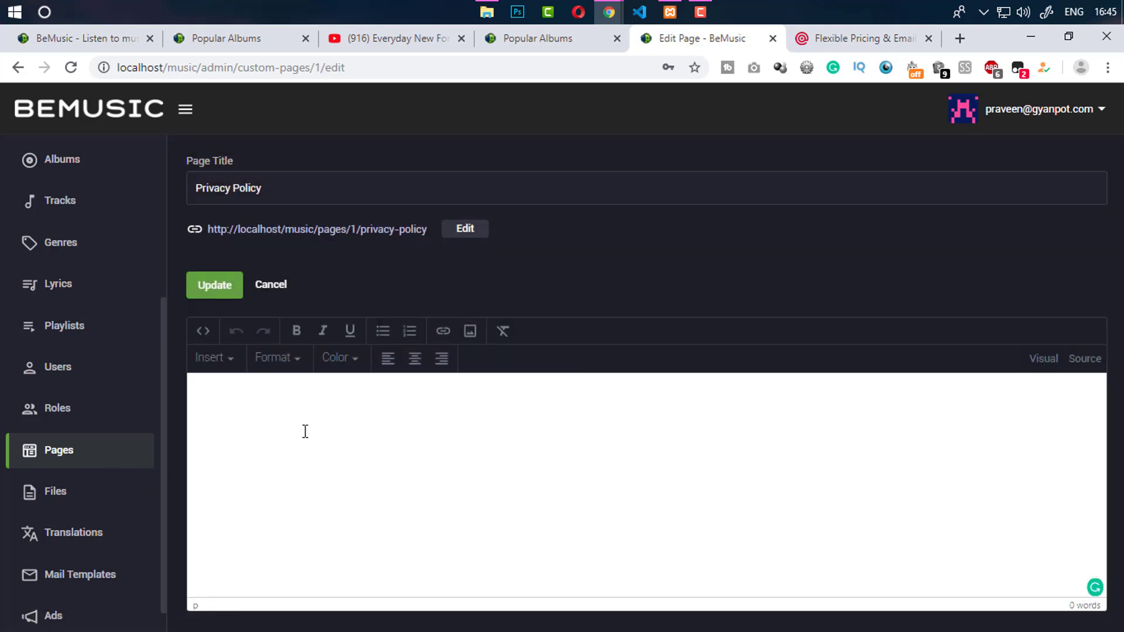
type("ndfkhg")
key("ctrl+a")
key("BackSpace")
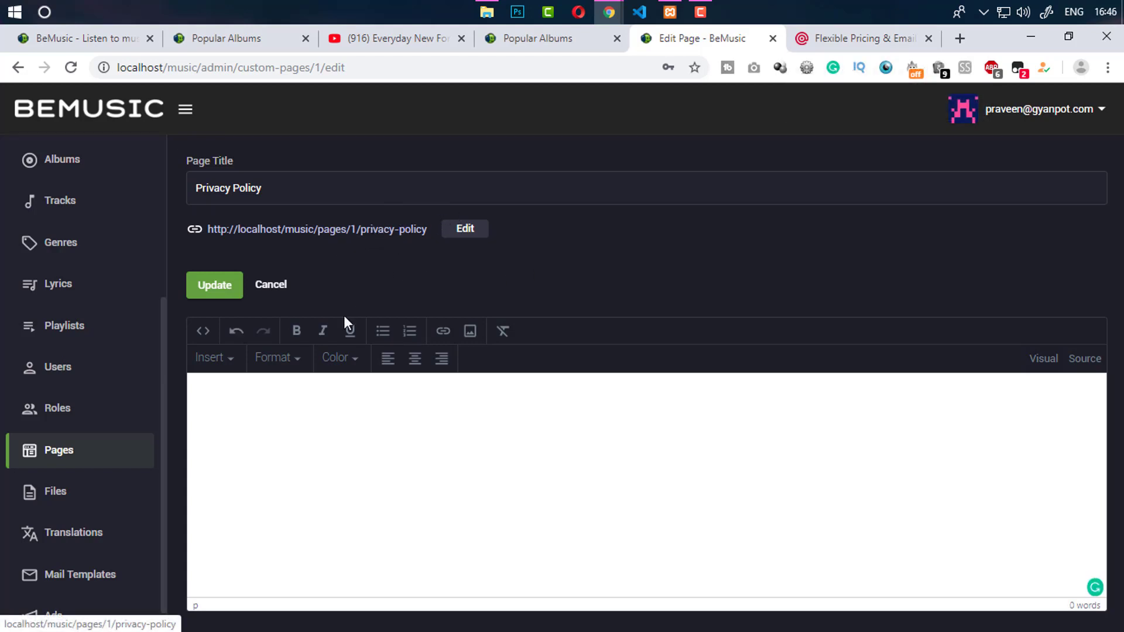
left_click(92, 498)
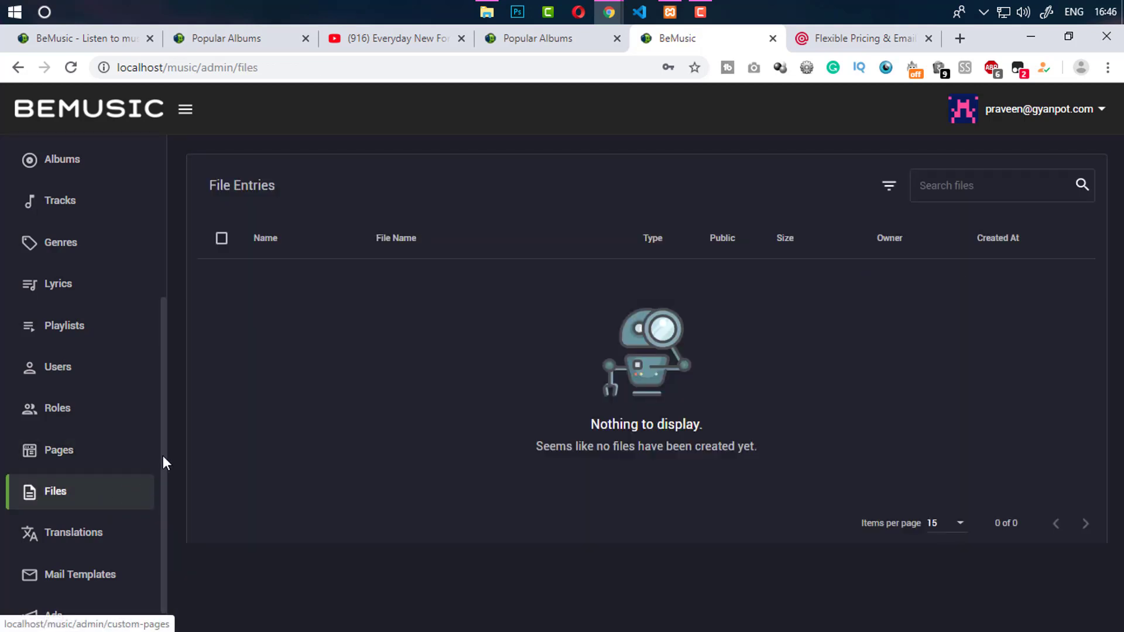
Scroll the empty File Entries list showing 0 of 0 files
scroll(164, 486, "down", 1)
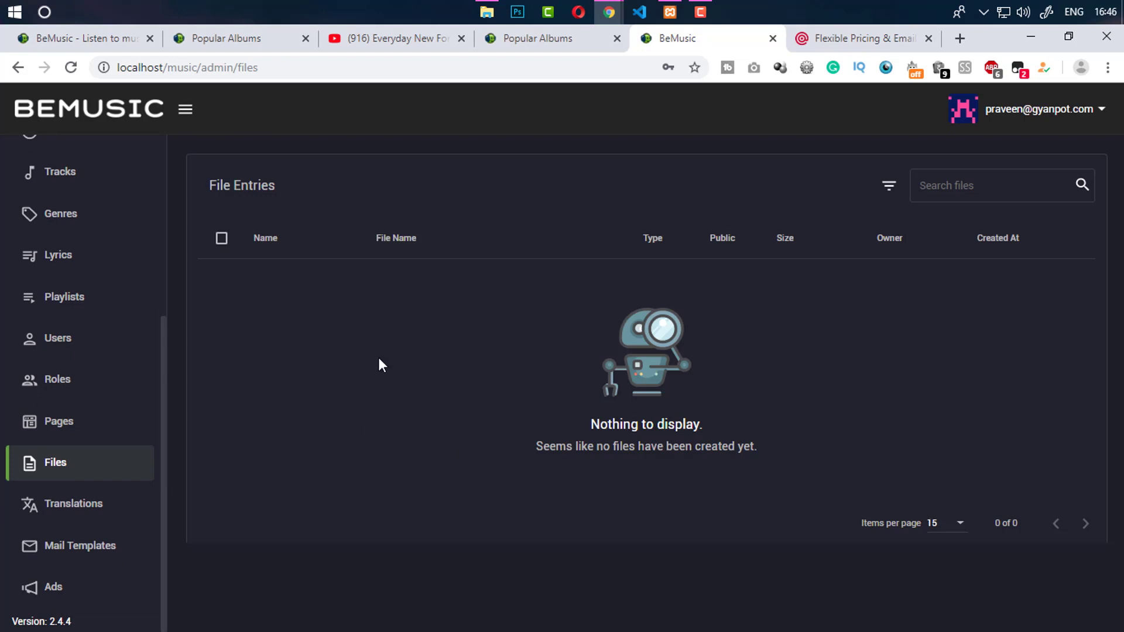
Open the Translations page and scroll through the English translation table
left_click(98, 509)
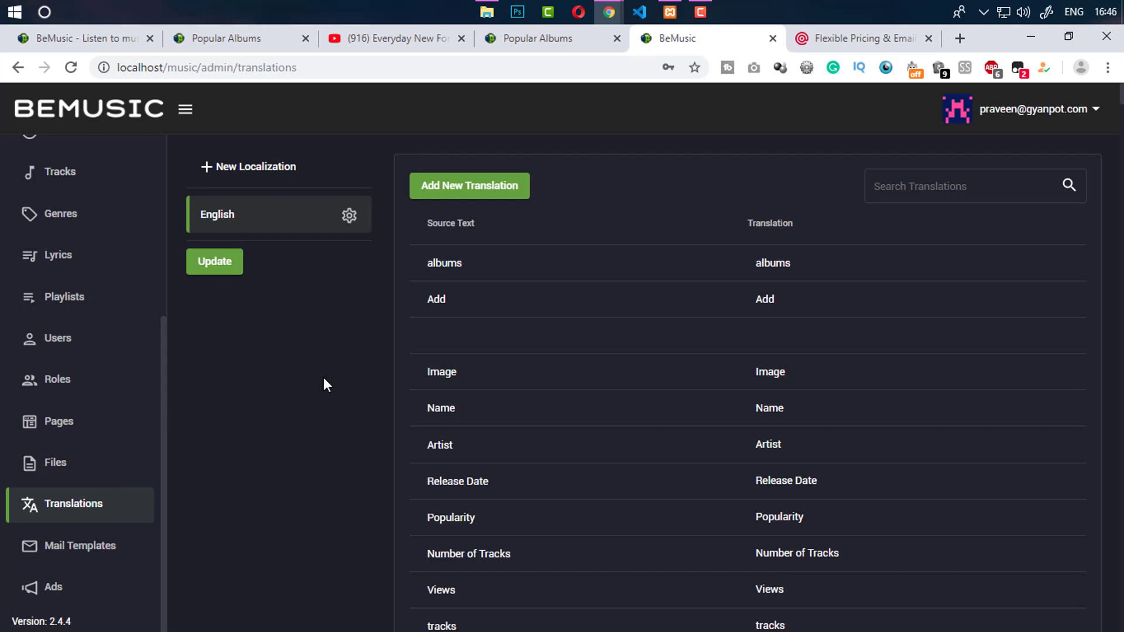
left_click(588, 38)
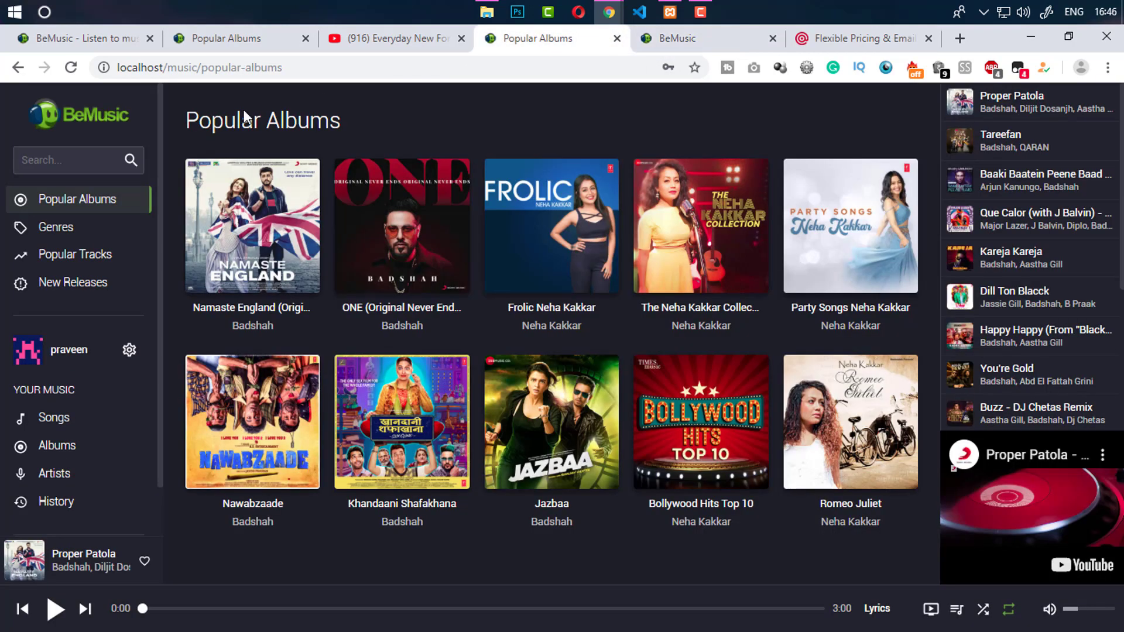
left_click(658, 41)
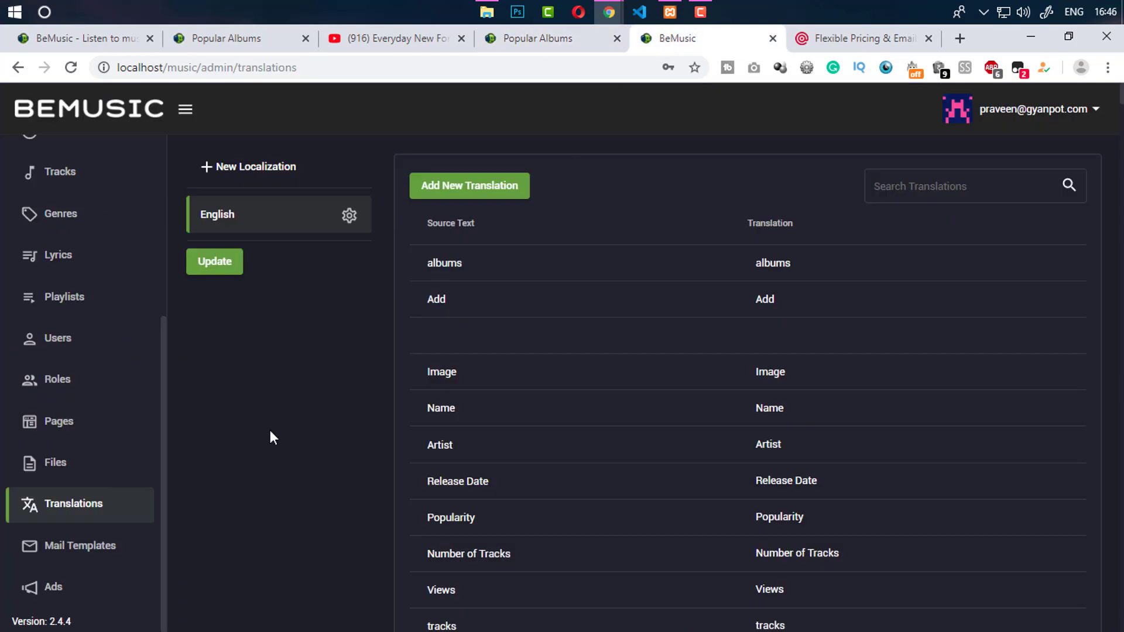
scroll(748, 381, "down", 20)
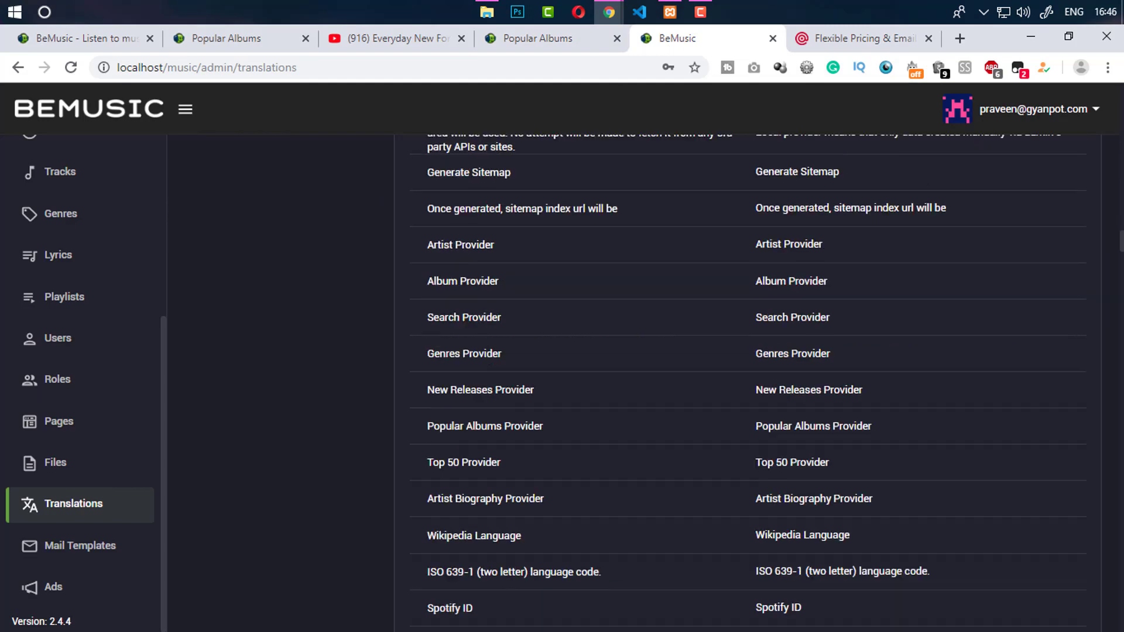
scroll(747, 380, "up", 5)
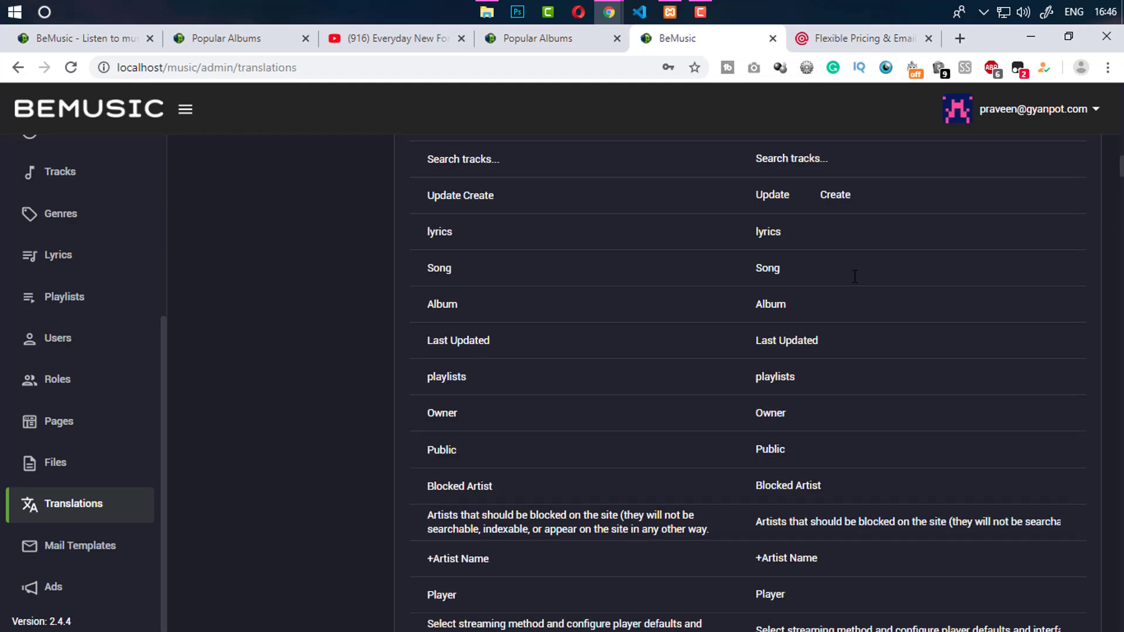
Inspect the 'lyrics' translation cell, selecting its text without changing it
left_click(765, 239)
double_click(759, 232)
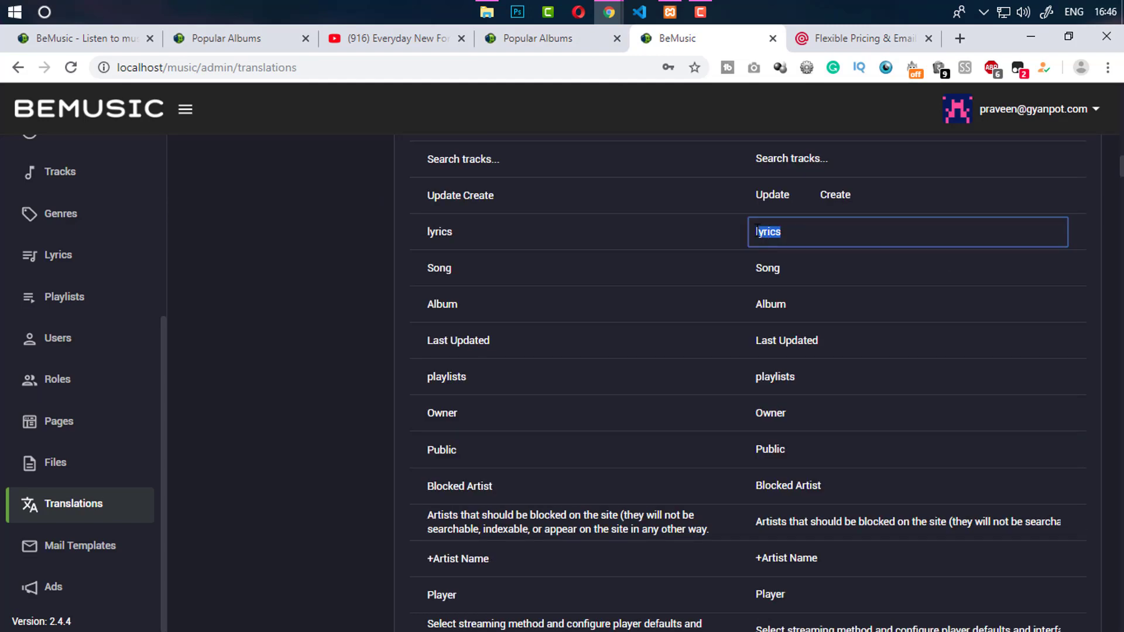
left_click(491, 230)
left_click_drag(797, 231, 737, 229)
left_click(773, 234)
double_click(760, 232)
left_click_drag(1120, 171, 1116, 93)
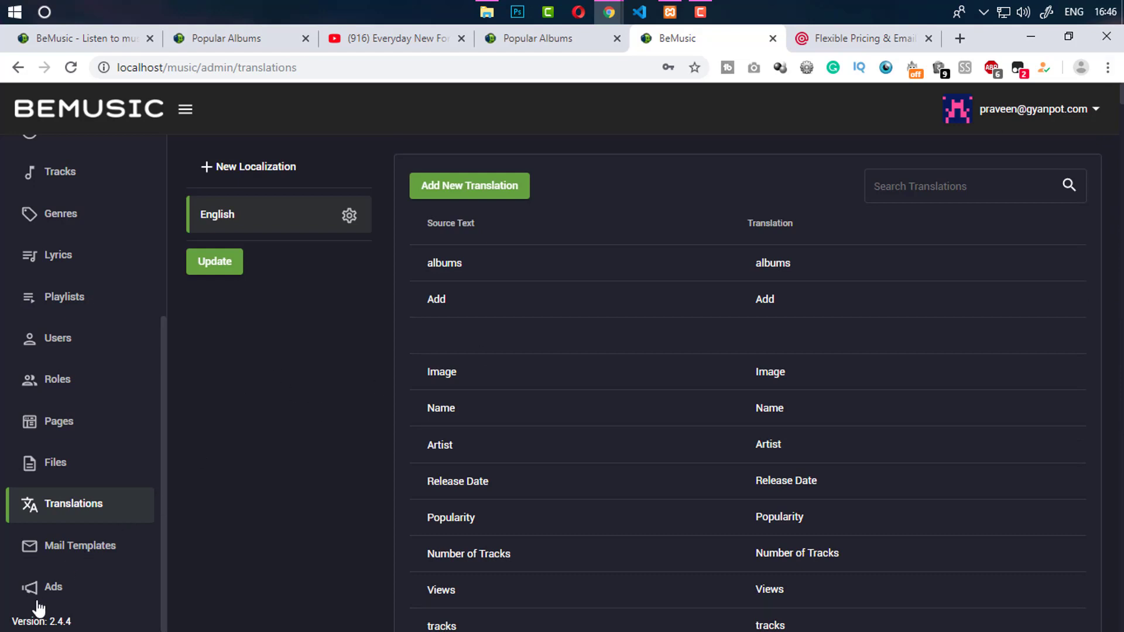
Inspect the Email Confirmation mail template code, then open the Ads settings page
left_click(79, 555)
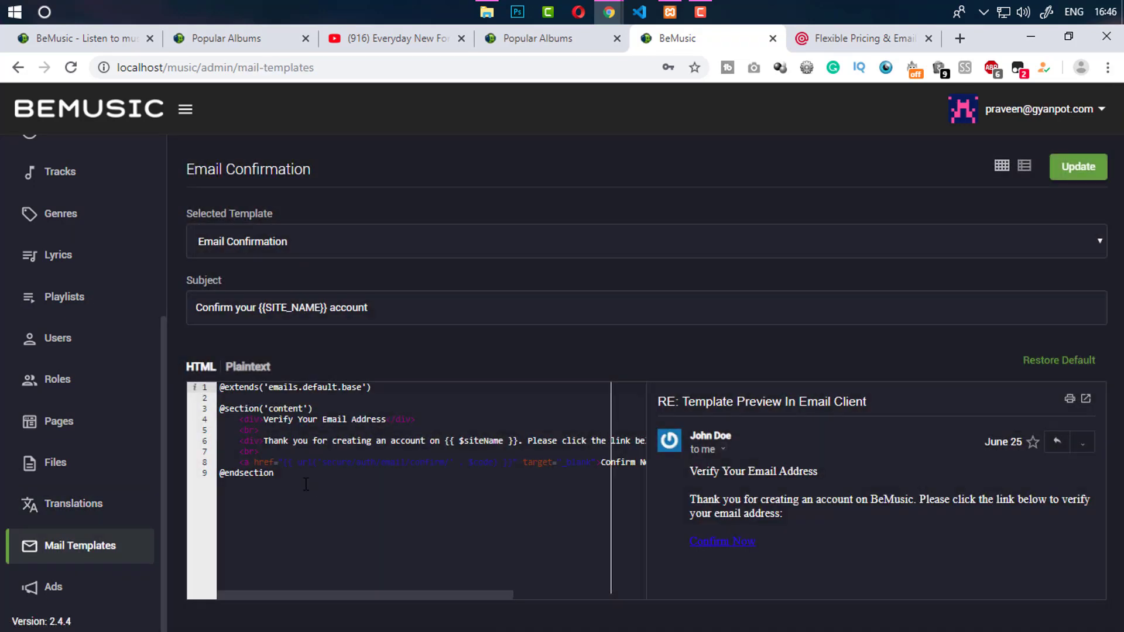
left_click_drag(268, 504, 206, 399)
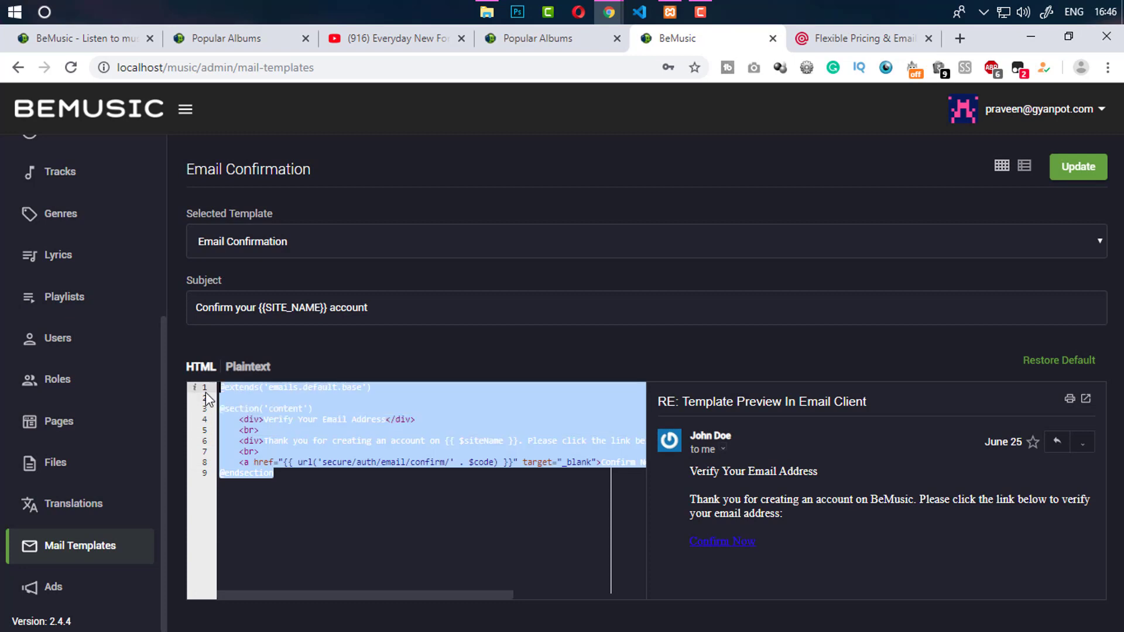
left_click(436, 482)
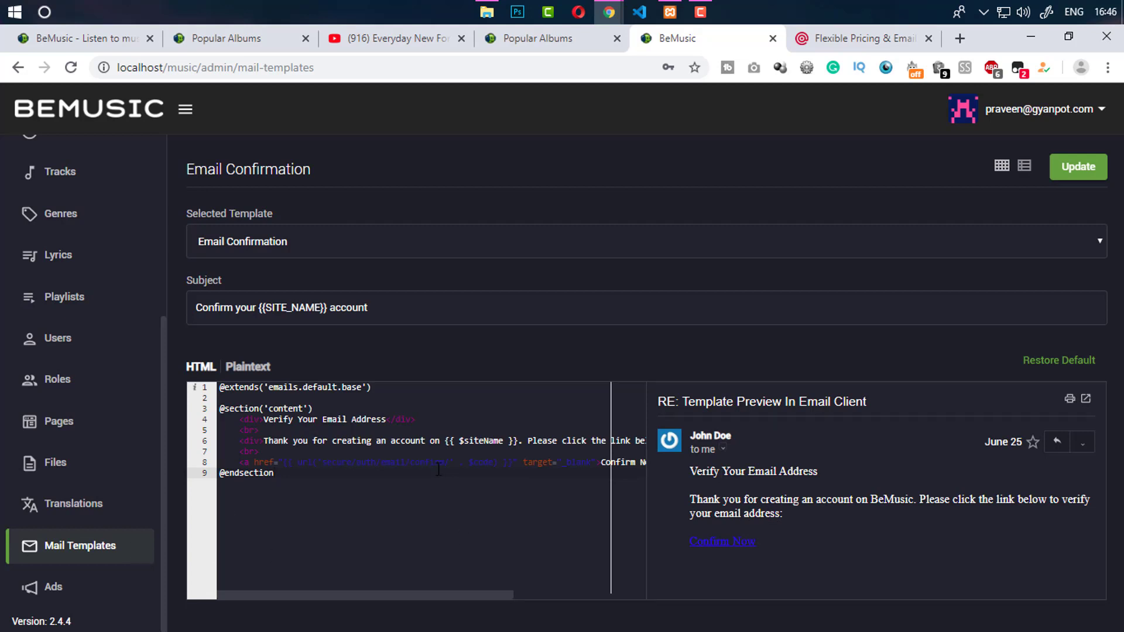
left_click(77, 590)
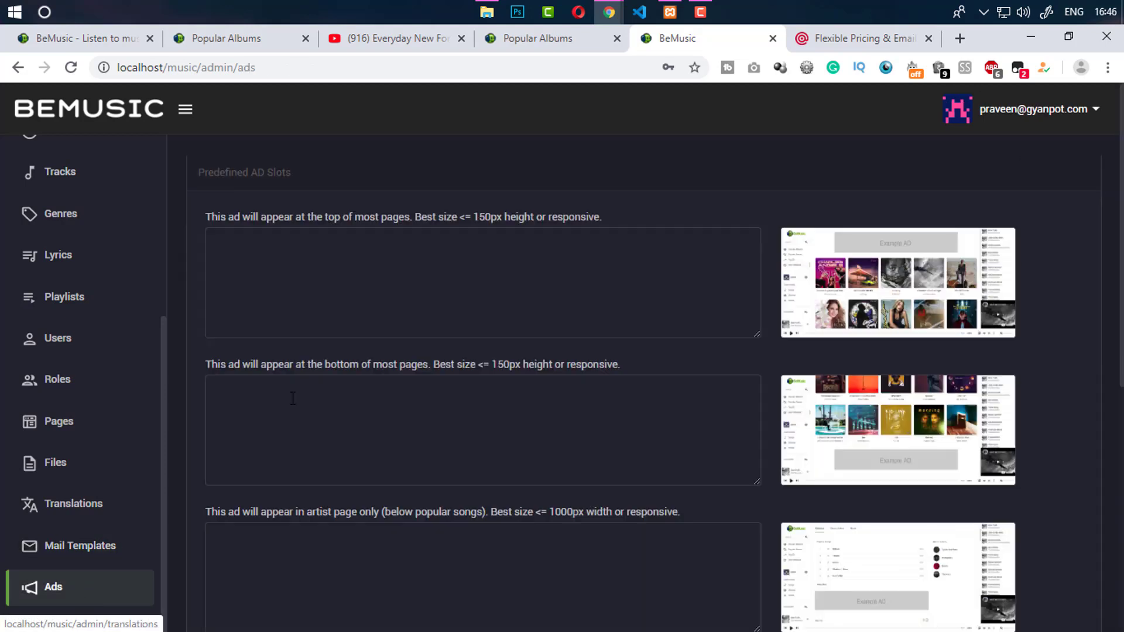
left_click(313, 412)
left_click(297, 300)
left_click(317, 543)
left_click(409, 420)
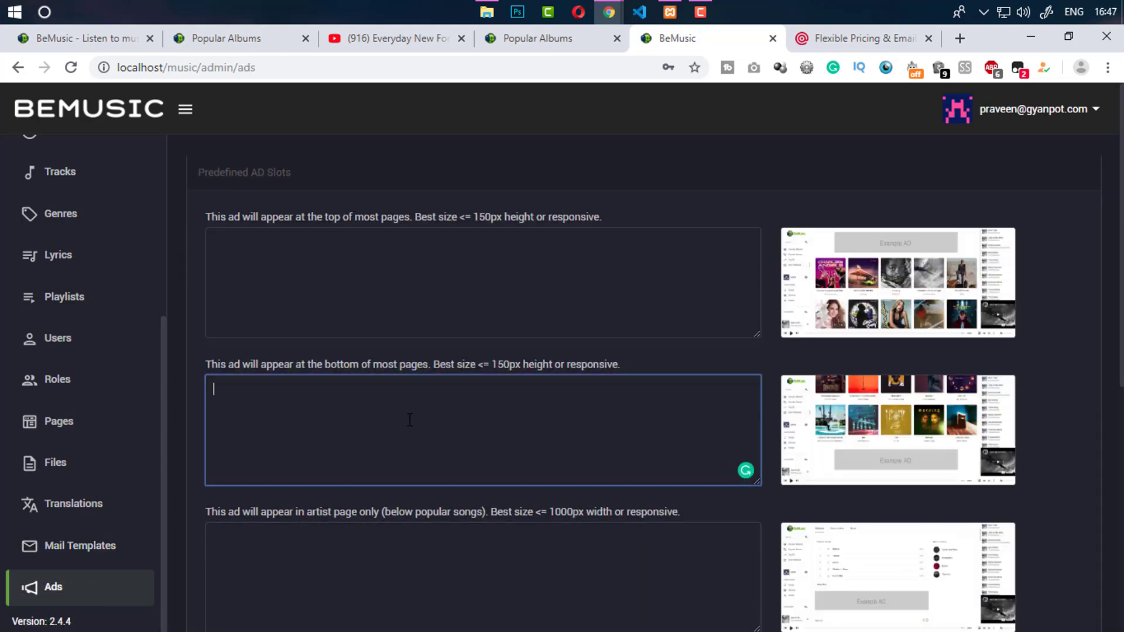
left_click(431, 328)
left_click(431, 411)
left_click(422, 559)
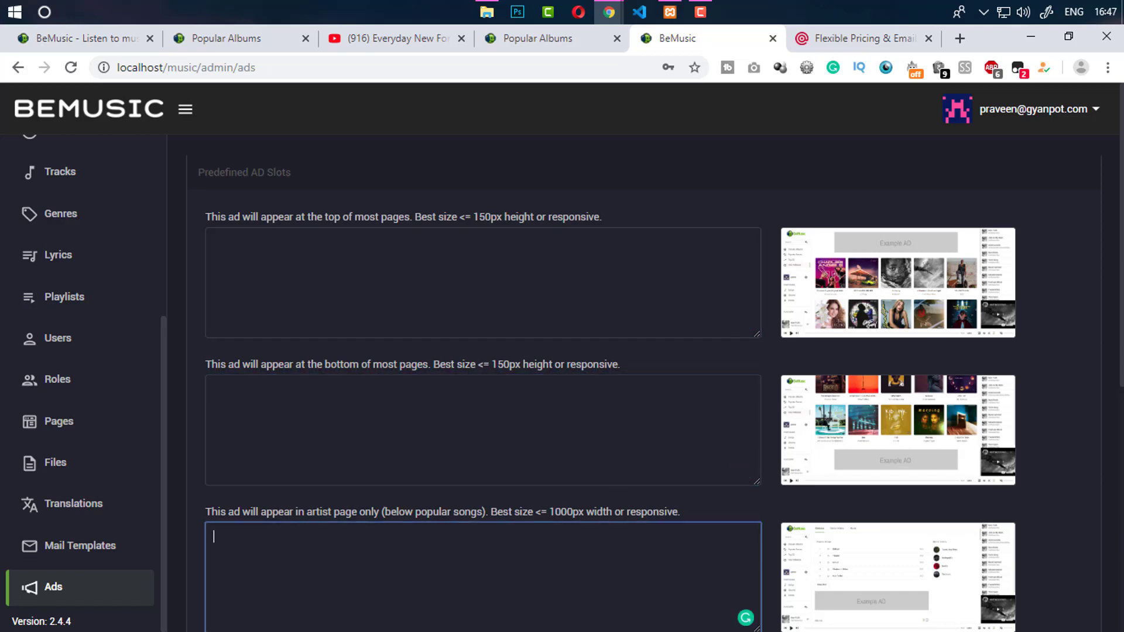
scroll(1121, 574, "down", 5)
scroll(1121, 580, "down", 1)
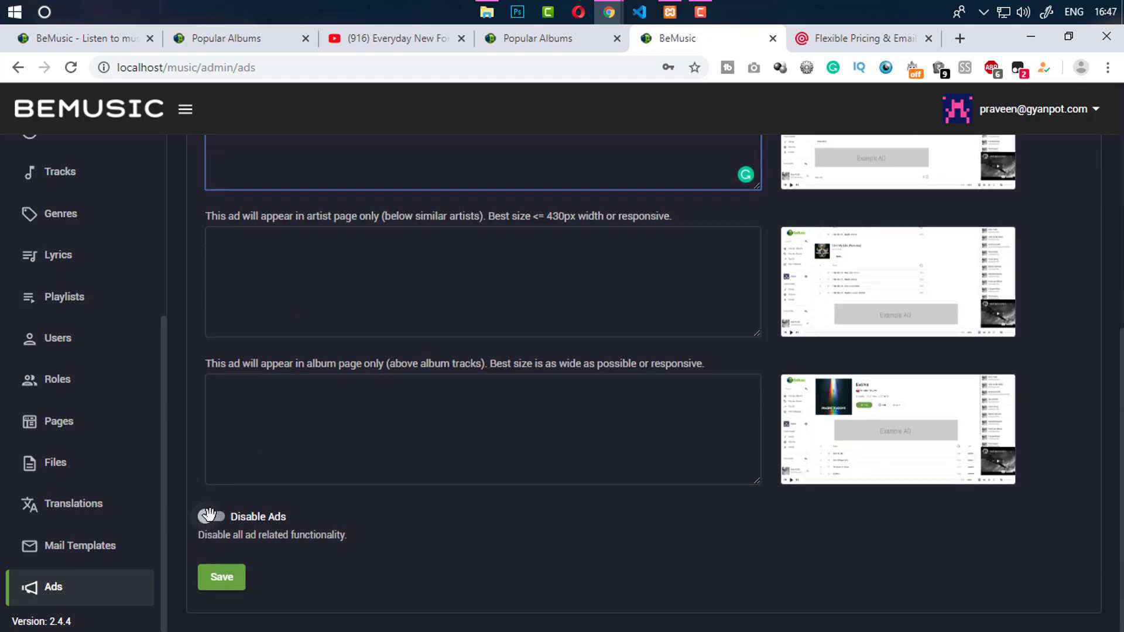
left_click(222, 577)
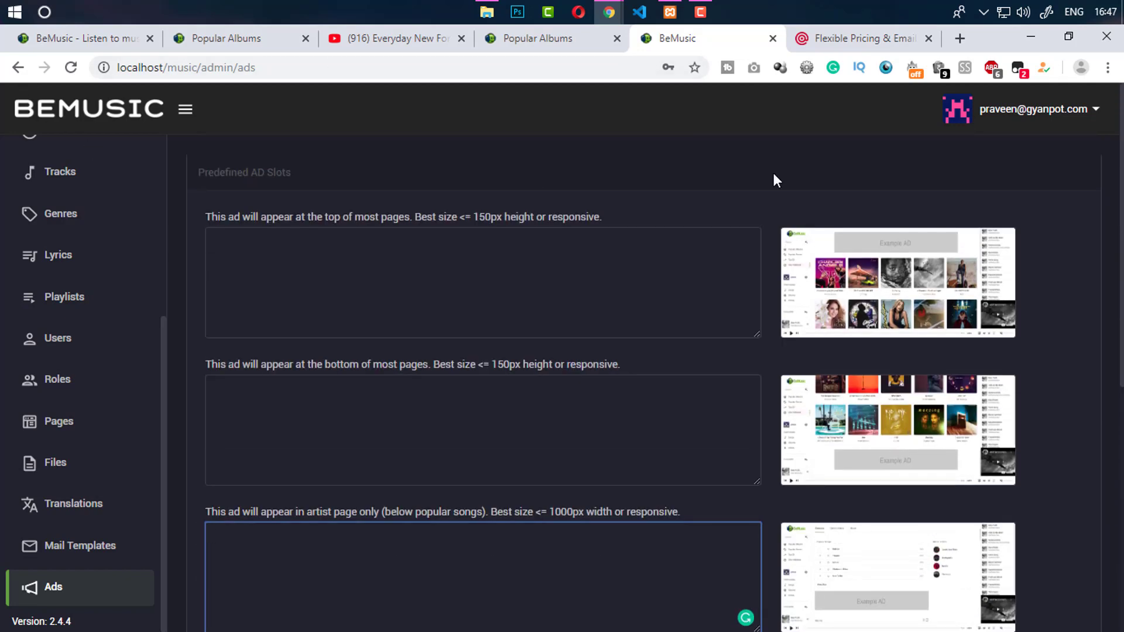
left_click_drag(159, 341, 171, 169)
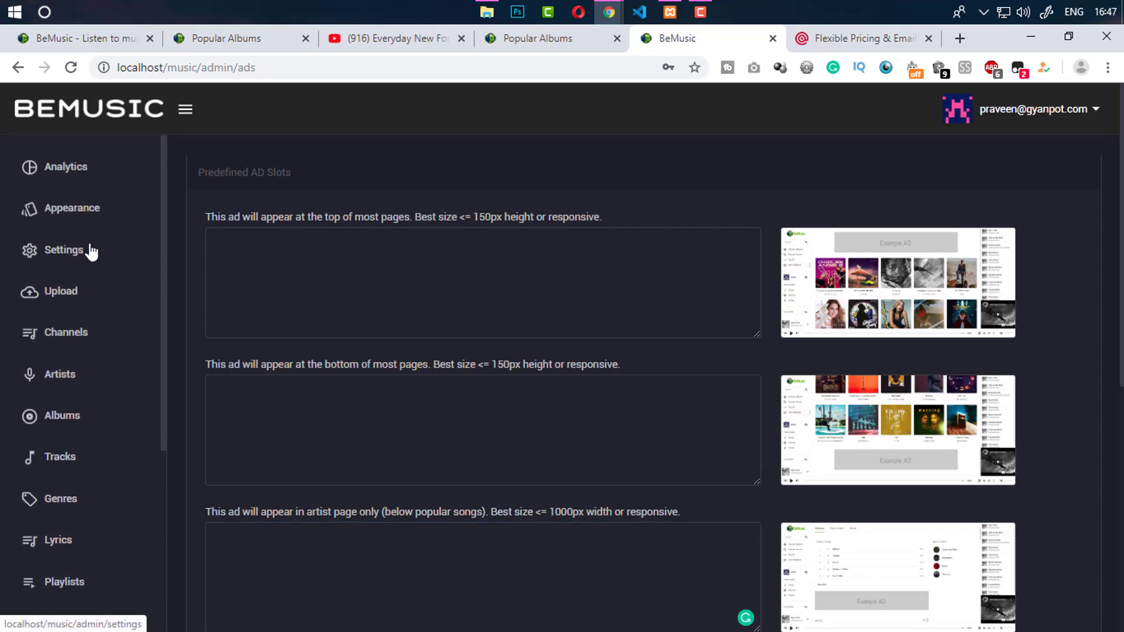
In Settings > Billing, turn on Enable Billing with PayPal left off and save
left_click(91, 250)
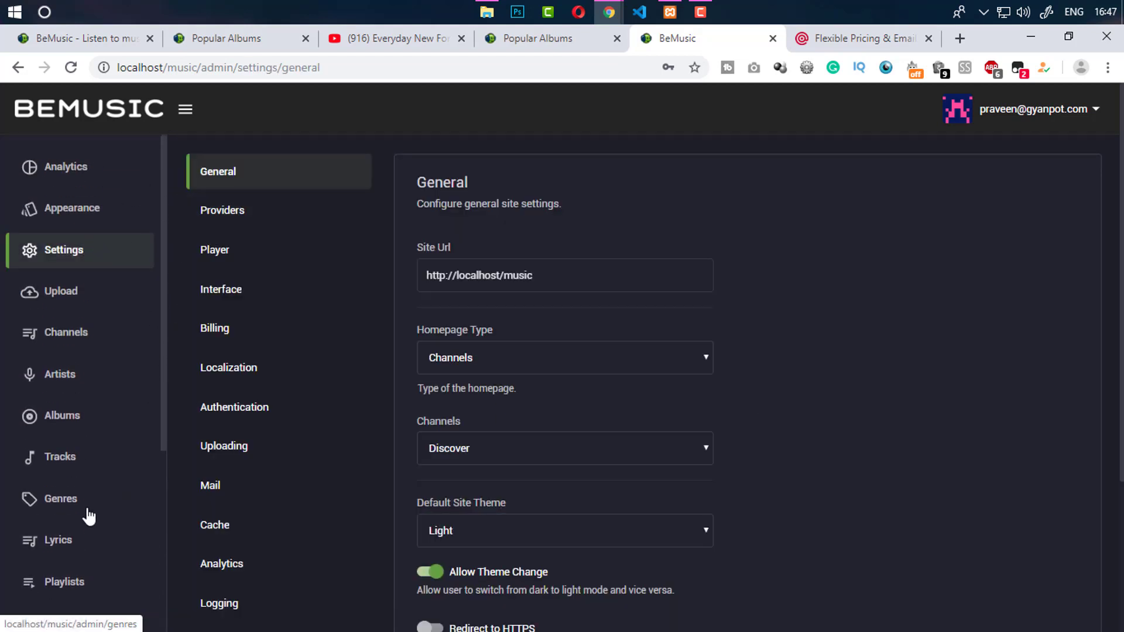
left_click(514, 38)
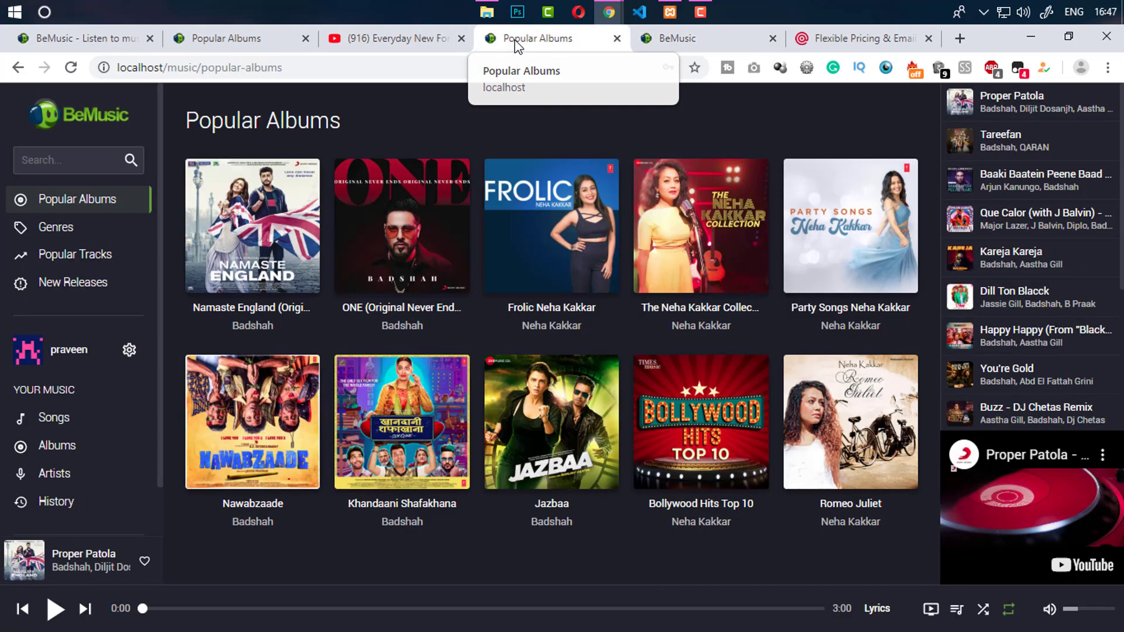
left_click(665, 42)
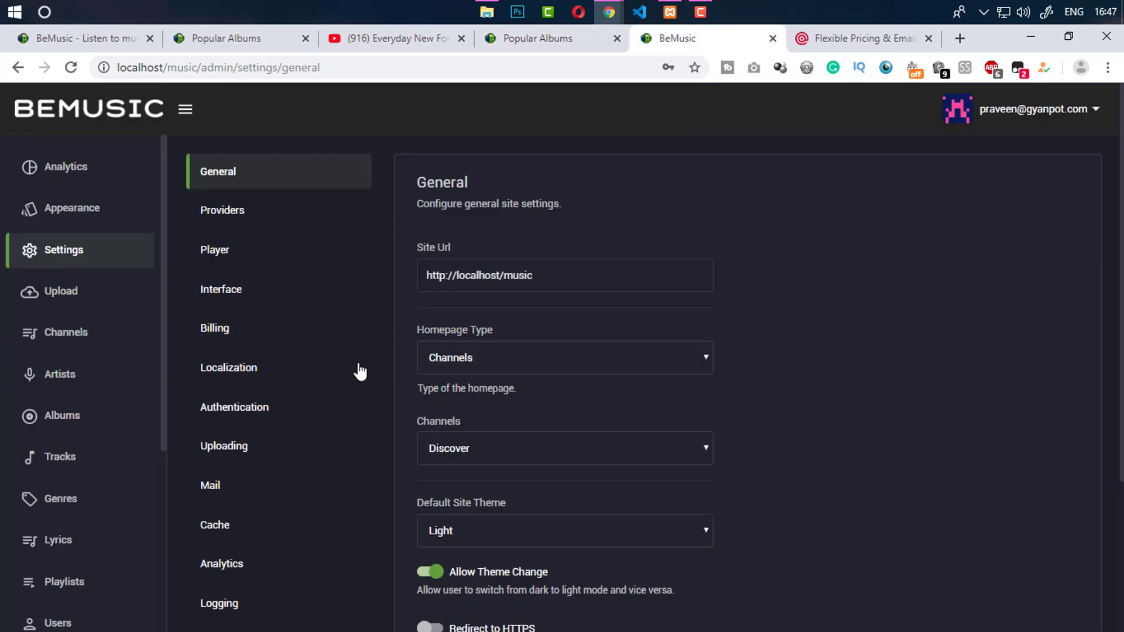
left_click(256, 322)
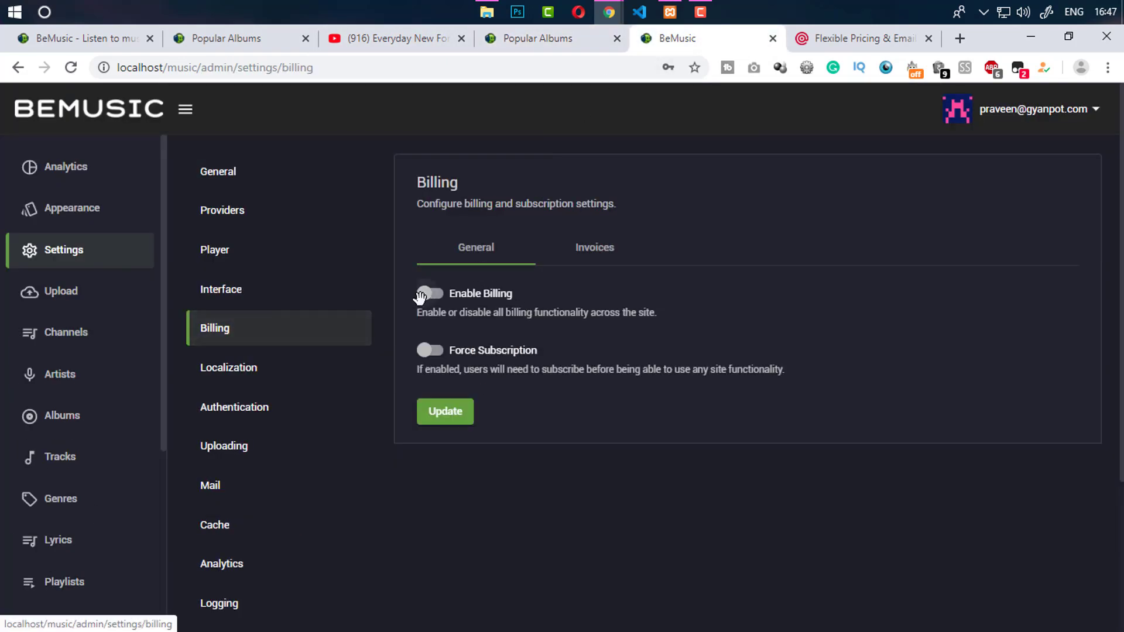
left_click(433, 294)
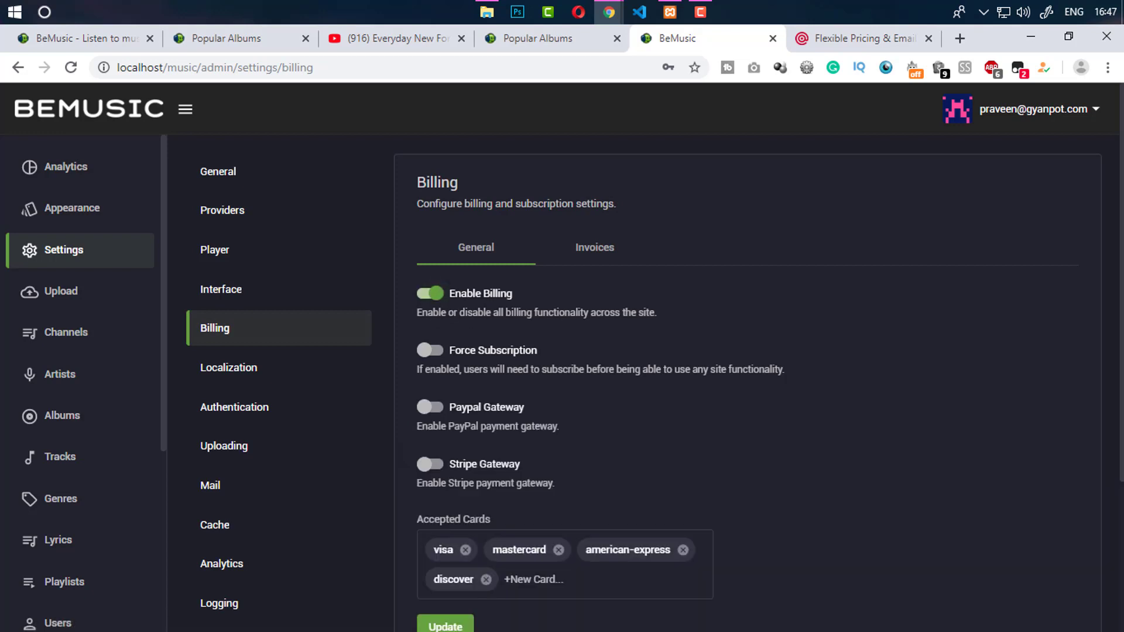
scroll(492, 222, "down", 2)
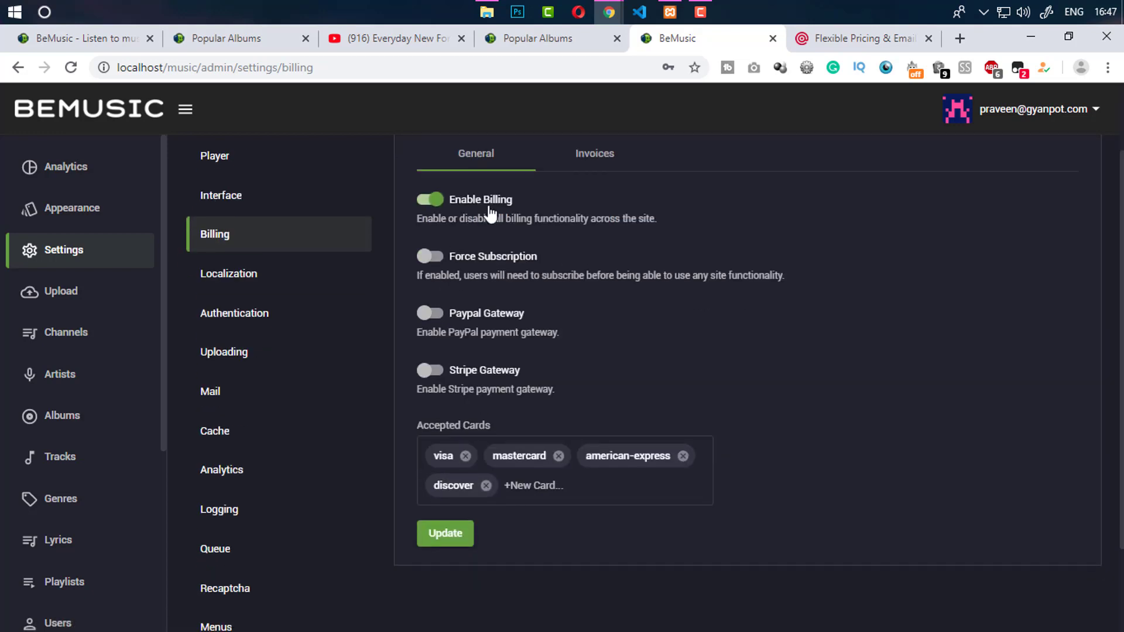
left_click(430, 315)
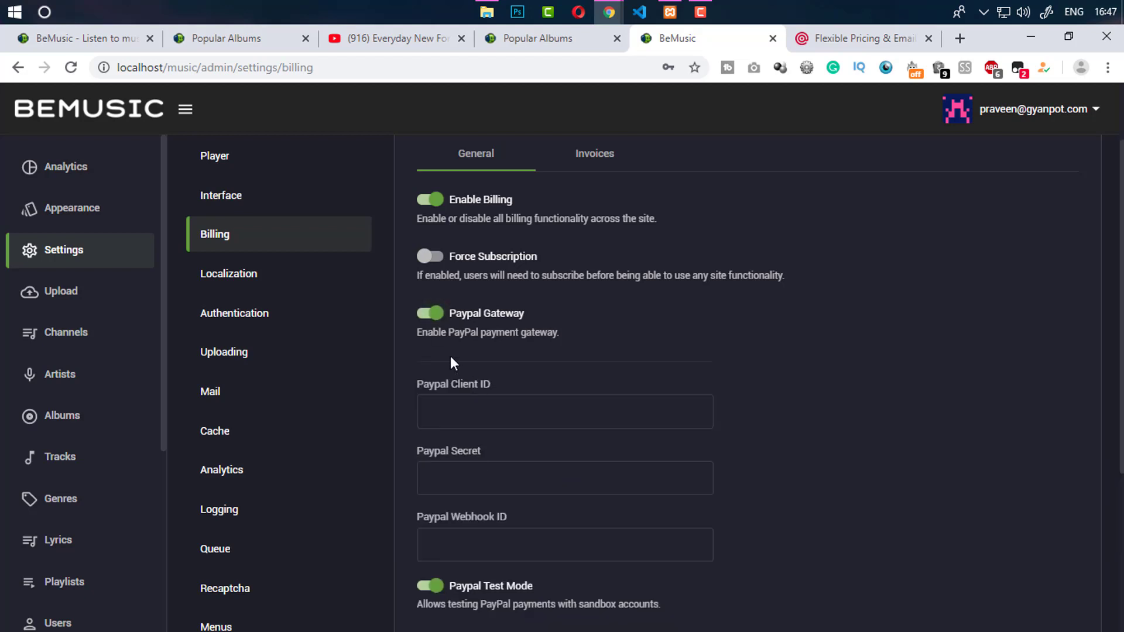
left_click(423, 319)
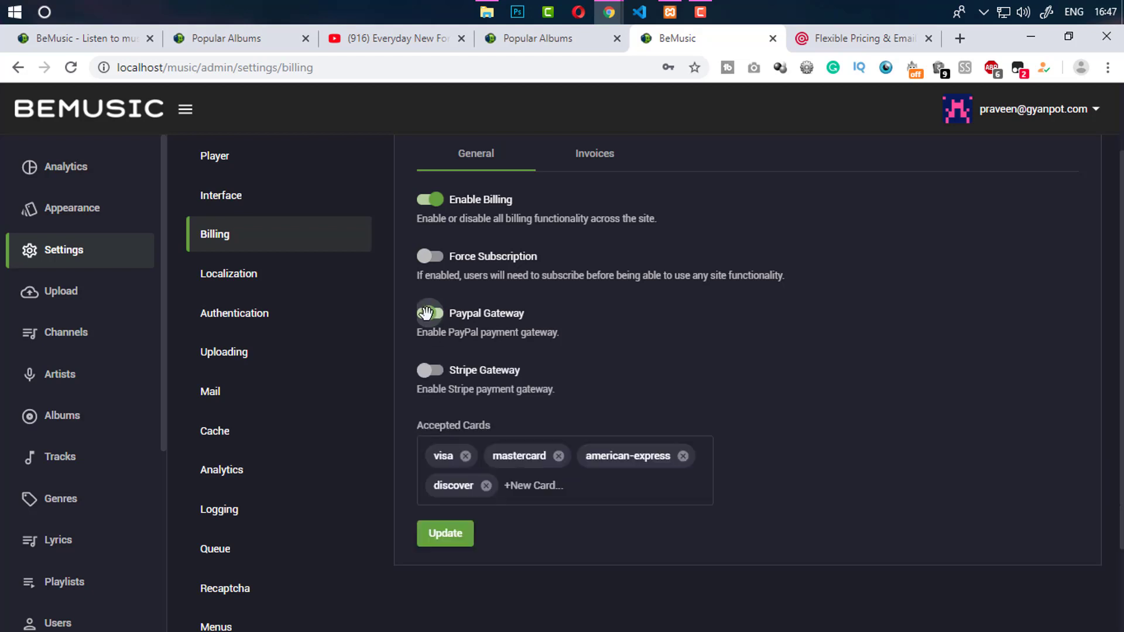
left_click(440, 538)
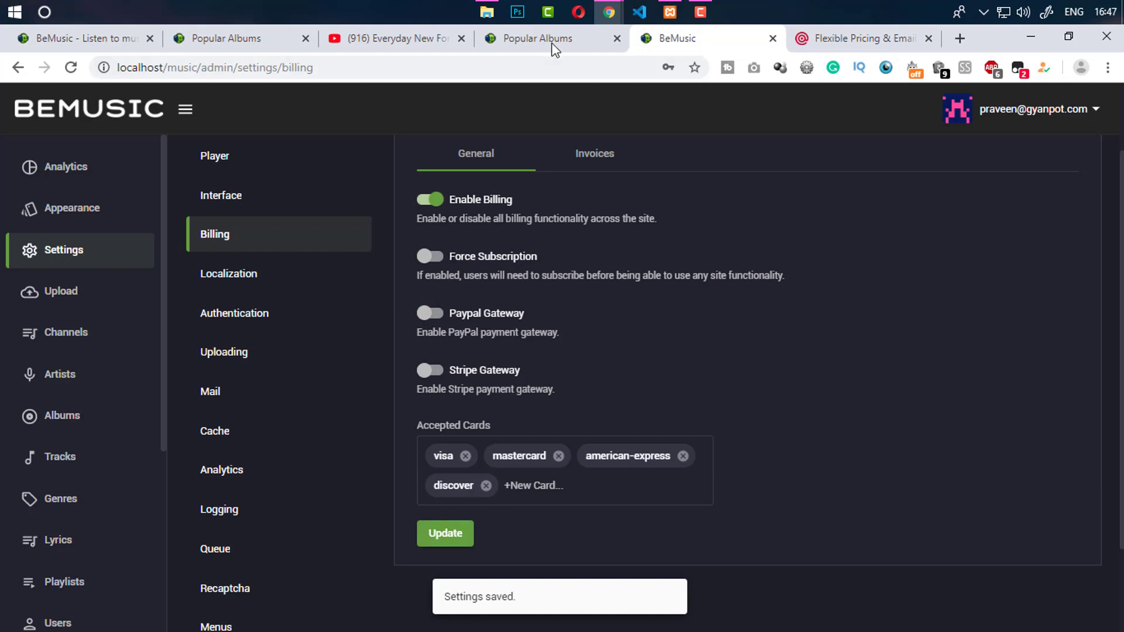
Reload the site, view the upgrade to Pro page, then reload the admin billing settings
left_click(555, 41)
left_click(74, 70)
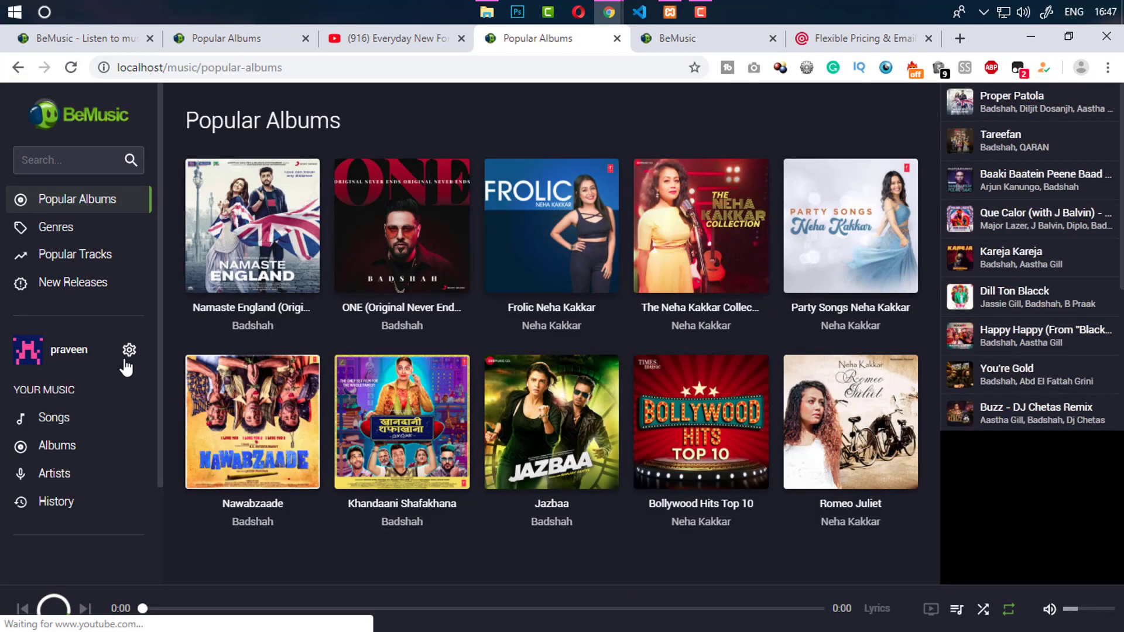
left_click(130, 350)
left_click(171, 428)
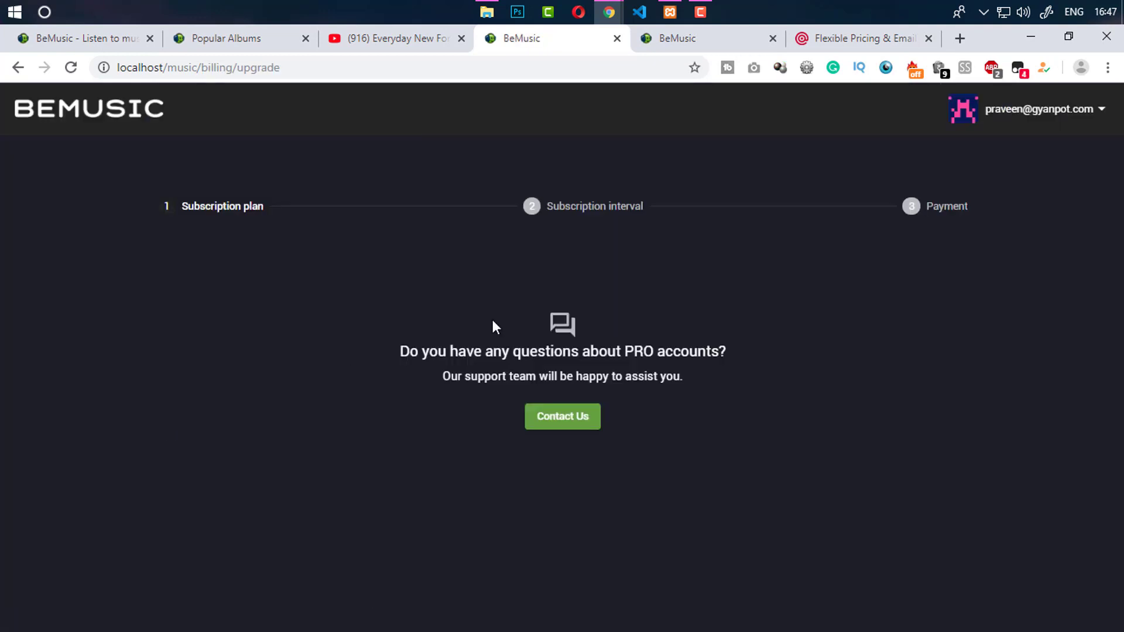
left_click(693, 39)
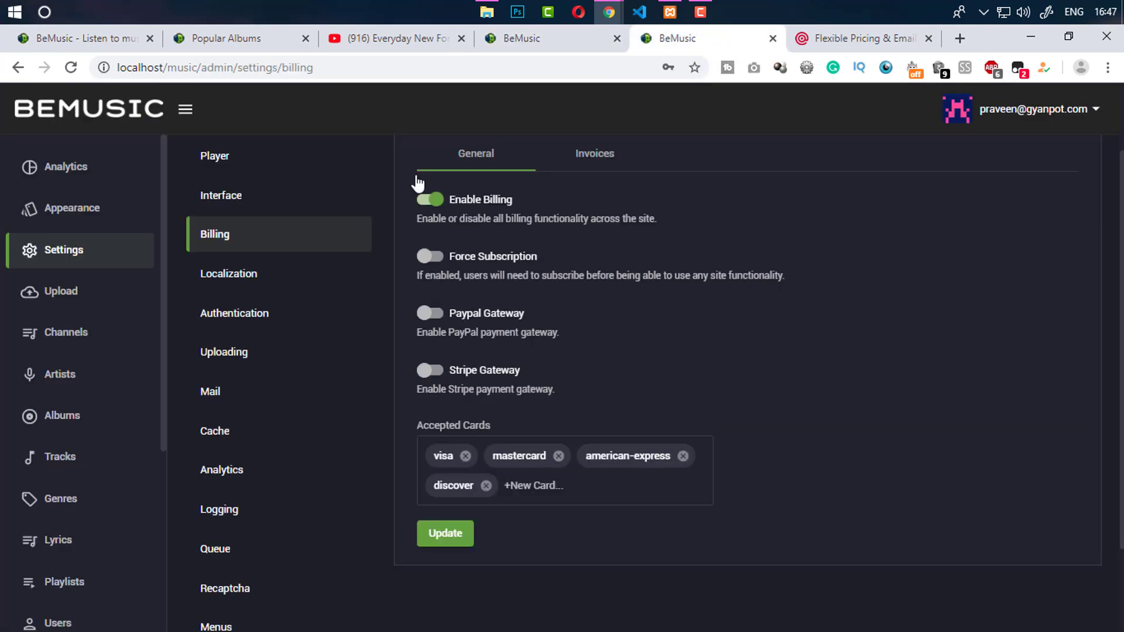
left_click(69, 69)
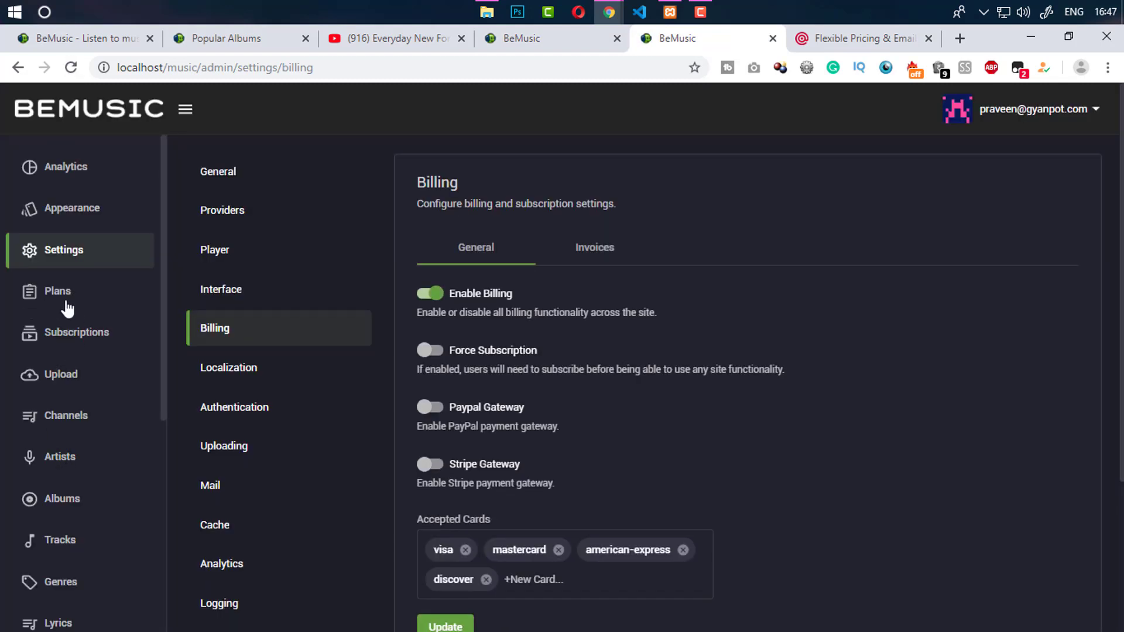
Add a new plan named 'Basic' with Parent Plan set to None
left_click(67, 295)
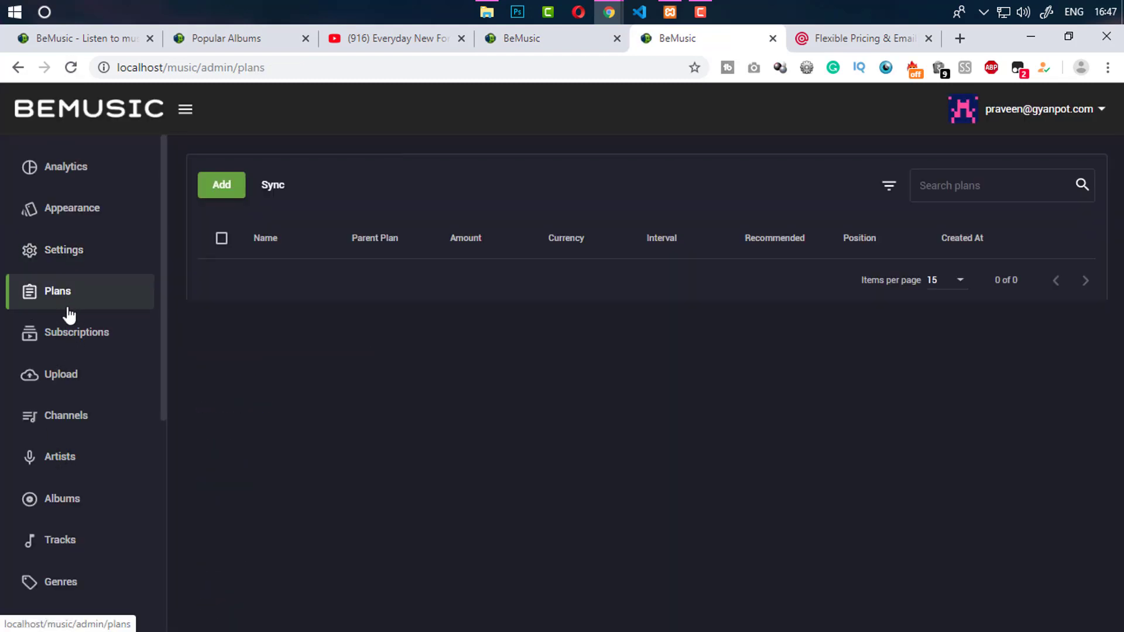
left_click(213, 186)
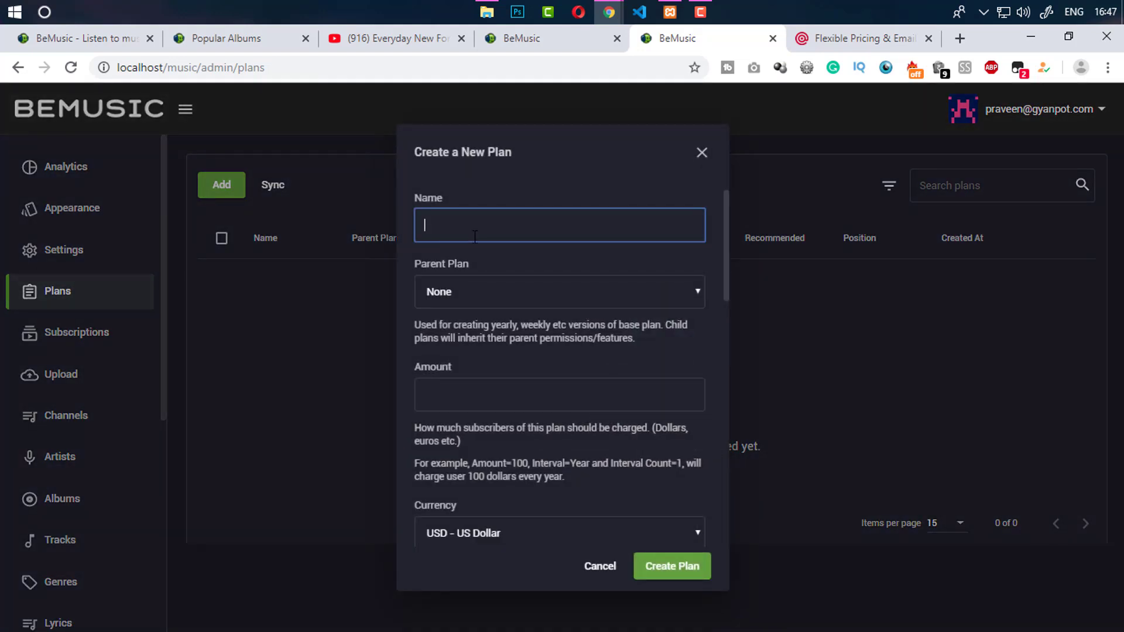
type("Basic")
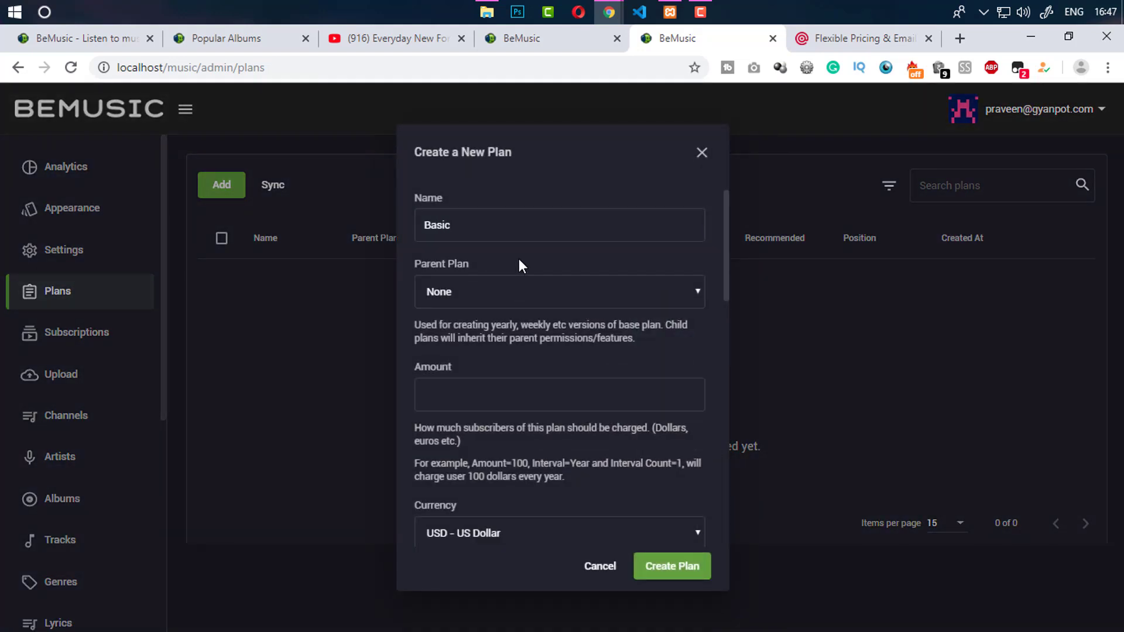
left_click(536, 282)
left_click(514, 314)
Switch on the plan's Free option
left_click_drag(725, 283, 715, 455)
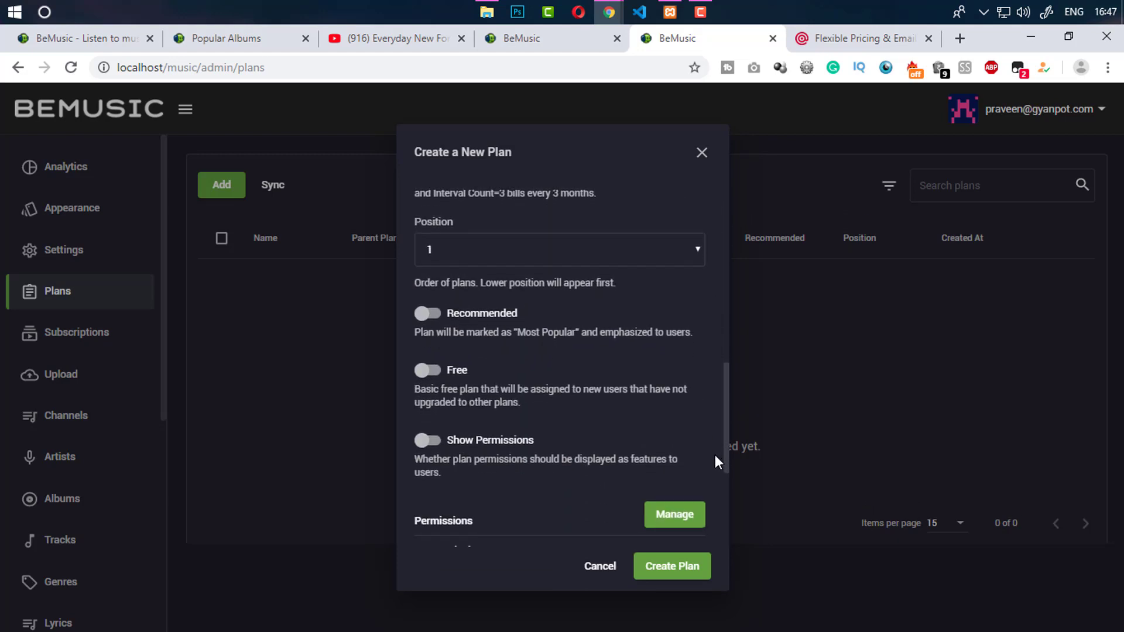
left_click(434, 371)
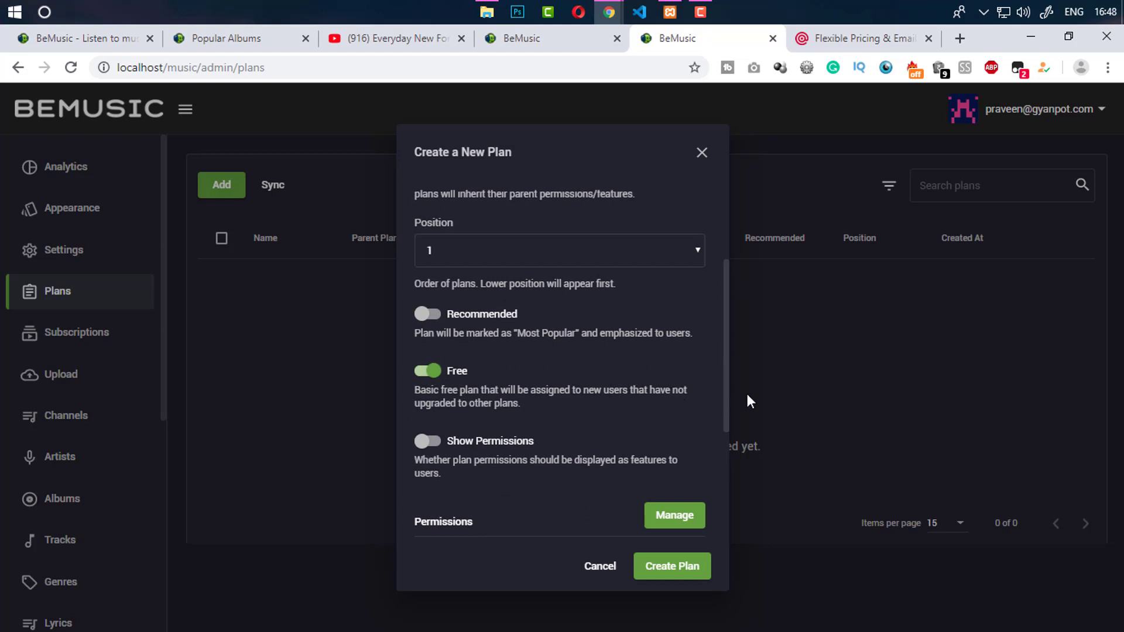
left_click_drag(728, 396, 717, 316)
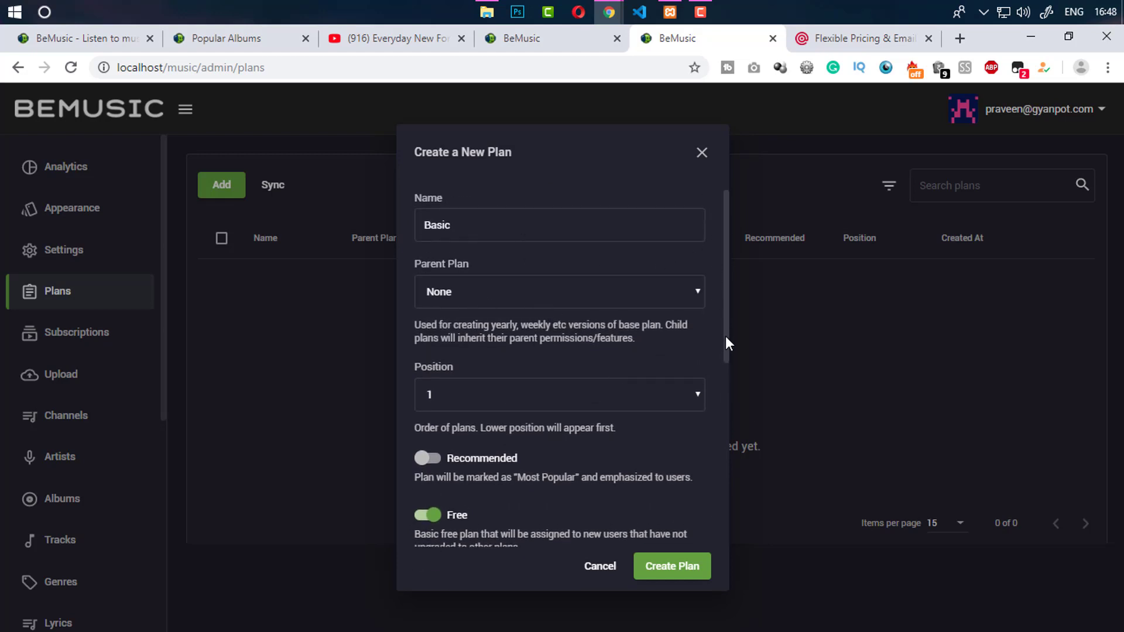
left_click_drag(726, 336, 726, 530)
Add 'Create 10 Playlists' as a custom feature, fixing a typo in the text
left_click(519, 422)
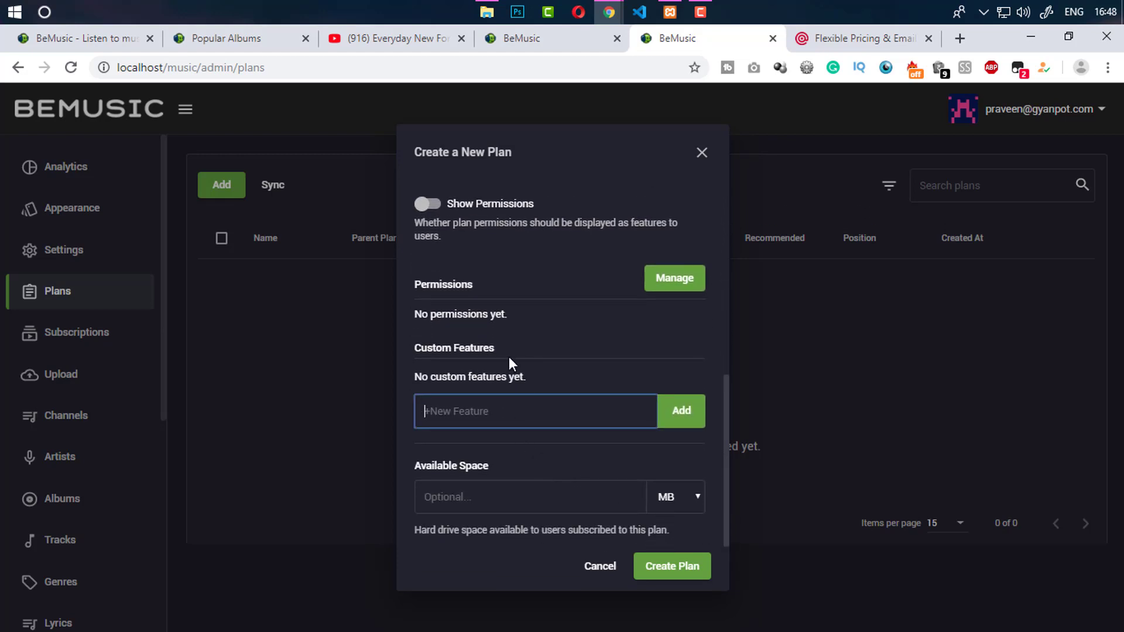
type("Create 10 Cate")
key("BackSpace")
key("BackSpace")
key("BackSpace")
key("BackSpace")
type("Playlists")
left_click(674, 413)
Add 'Create 10 Albums' as a custom feature and start another 'Create 10' feature
left_click(544, 428)
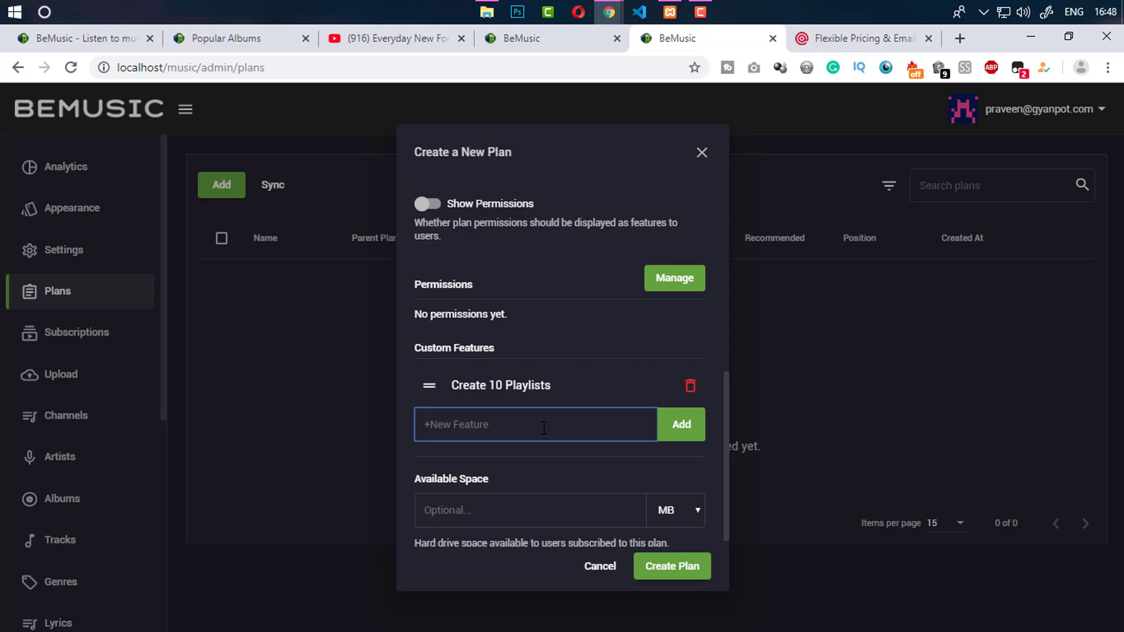
type("Create 10 Albums")
left_click(674, 426)
left_click(502, 468)
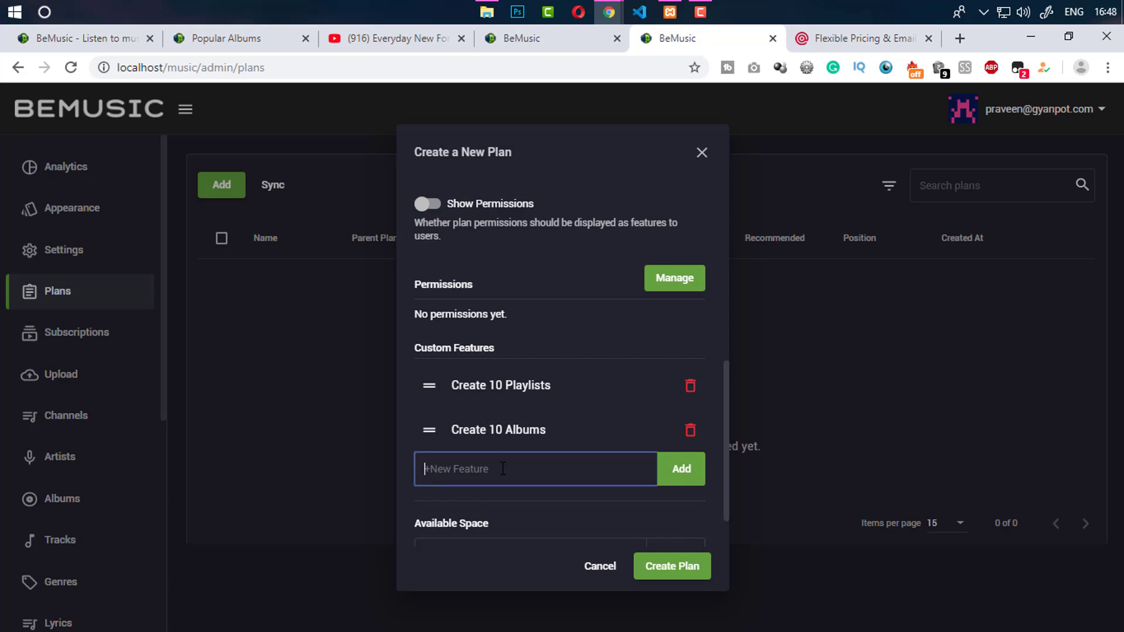
type("Create 10")
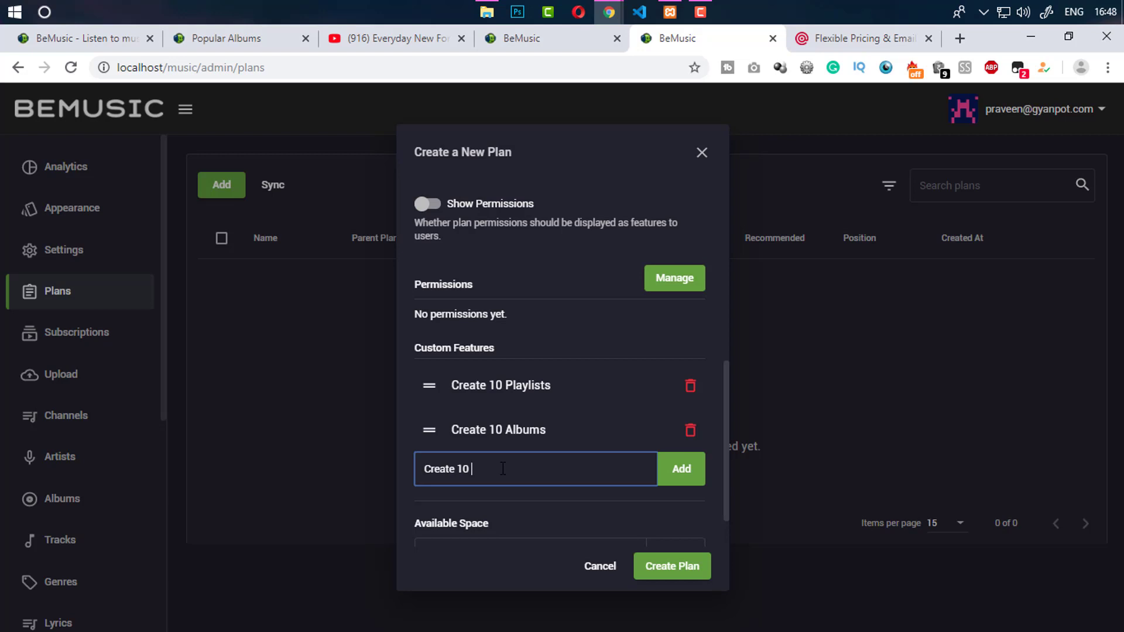
Add 'Create 10 Artists' as the third custom feature of the new plan
type("Artists")
left_click(691, 465)
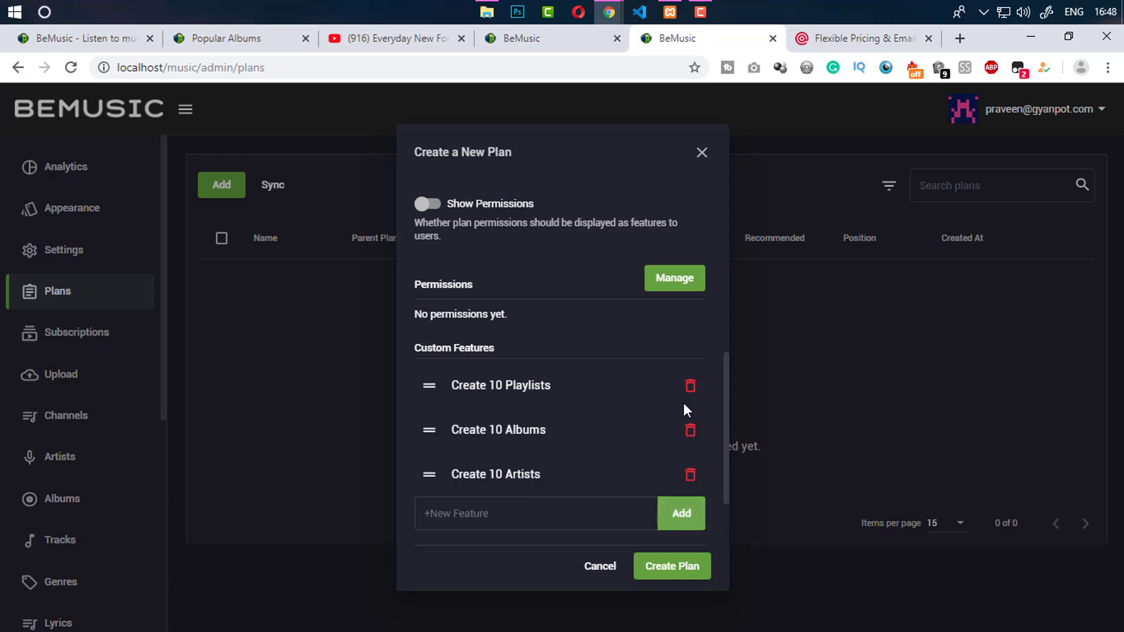
Grant the plan the Create Albums and Create Playlists permissions
left_click(677, 279)
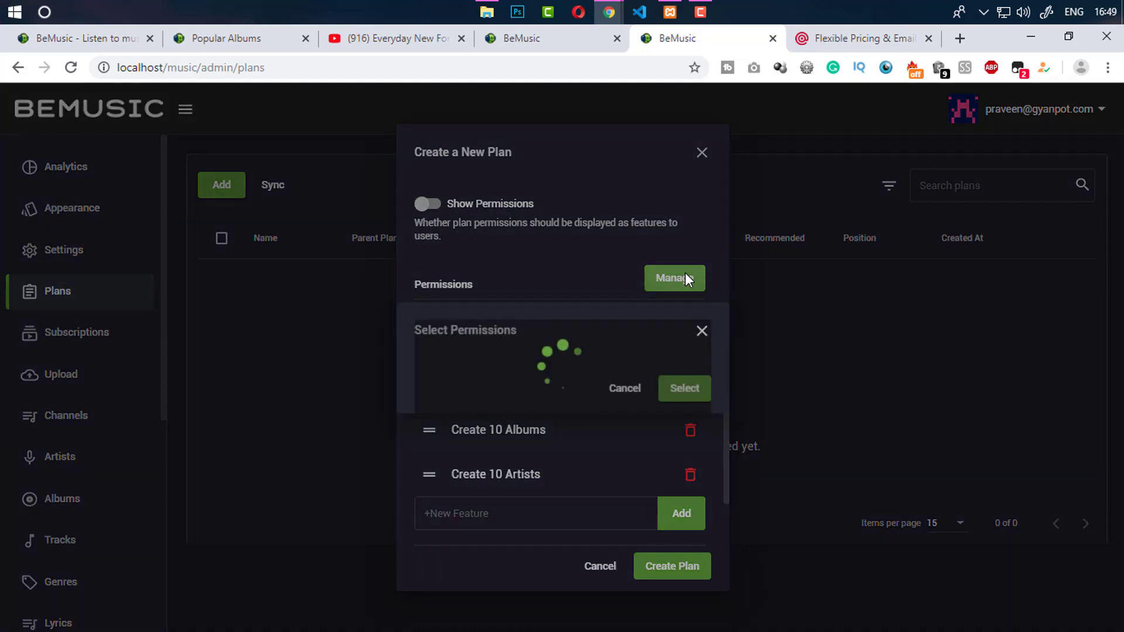
left_click(677, 218)
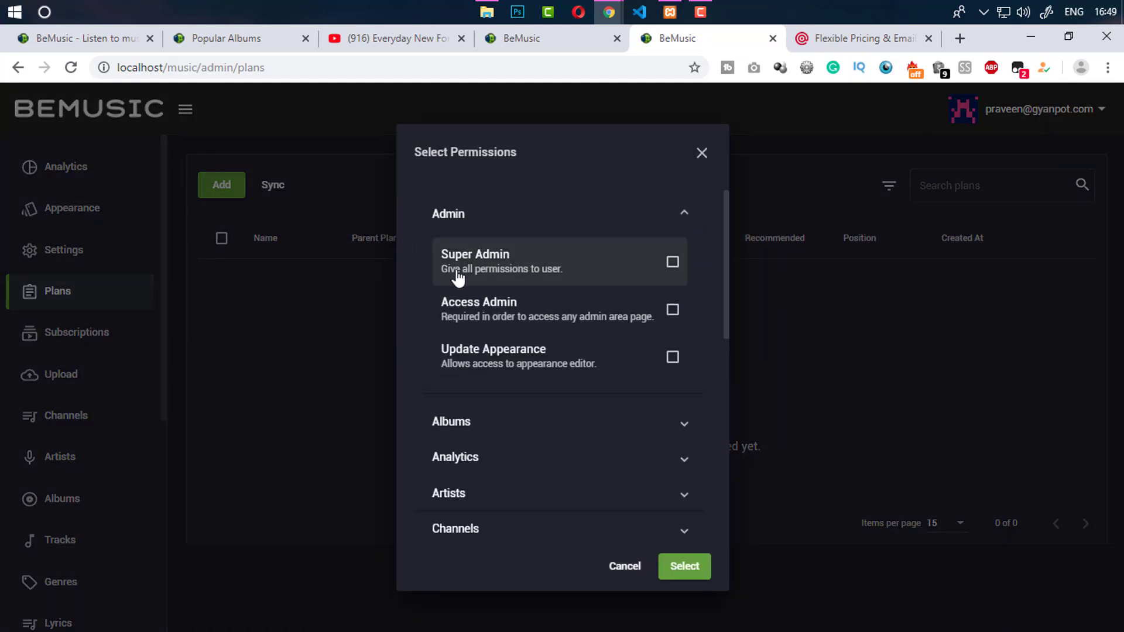
left_click(681, 217)
left_click(662, 251)
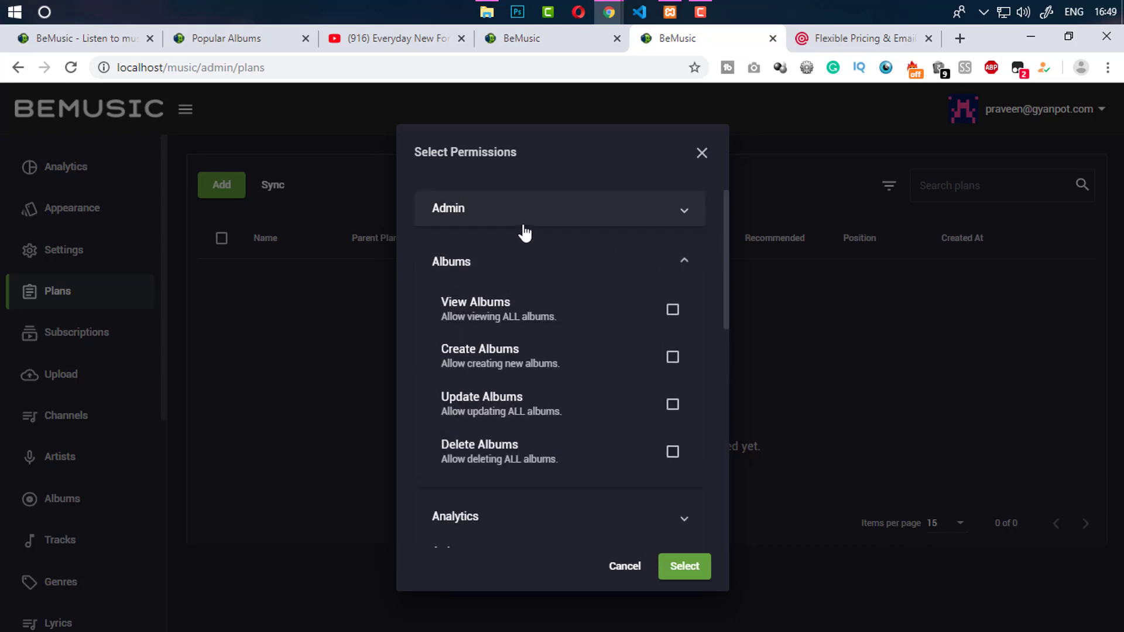
left_click(671, 357)
left_click(682, 271)
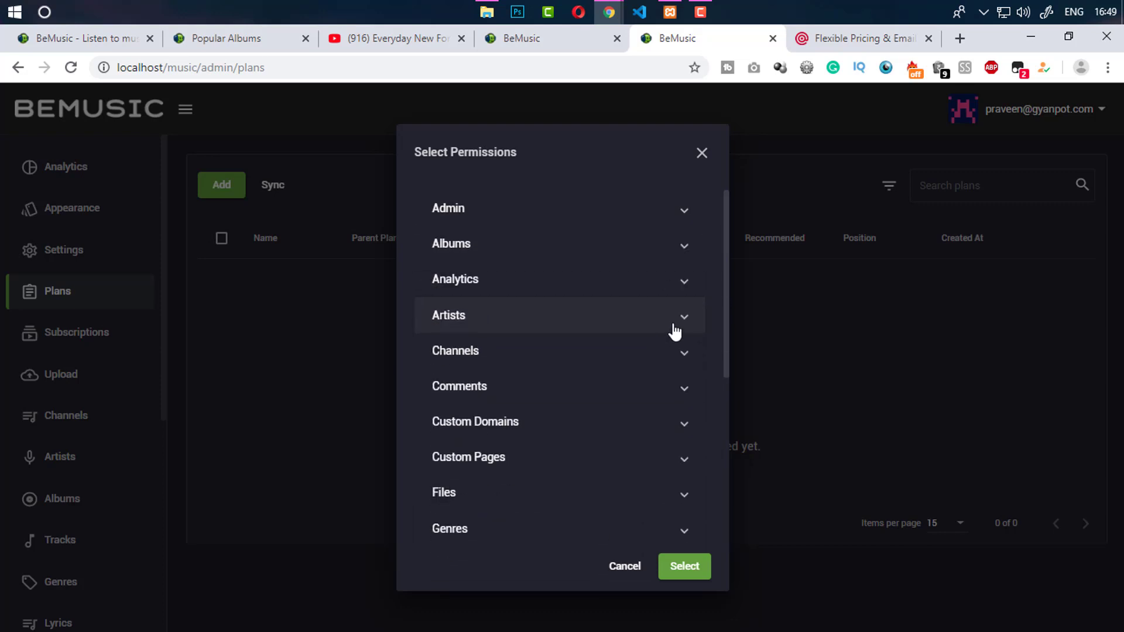
left_click_drag(728, 306, 704, 470)
left_click(686, 386)
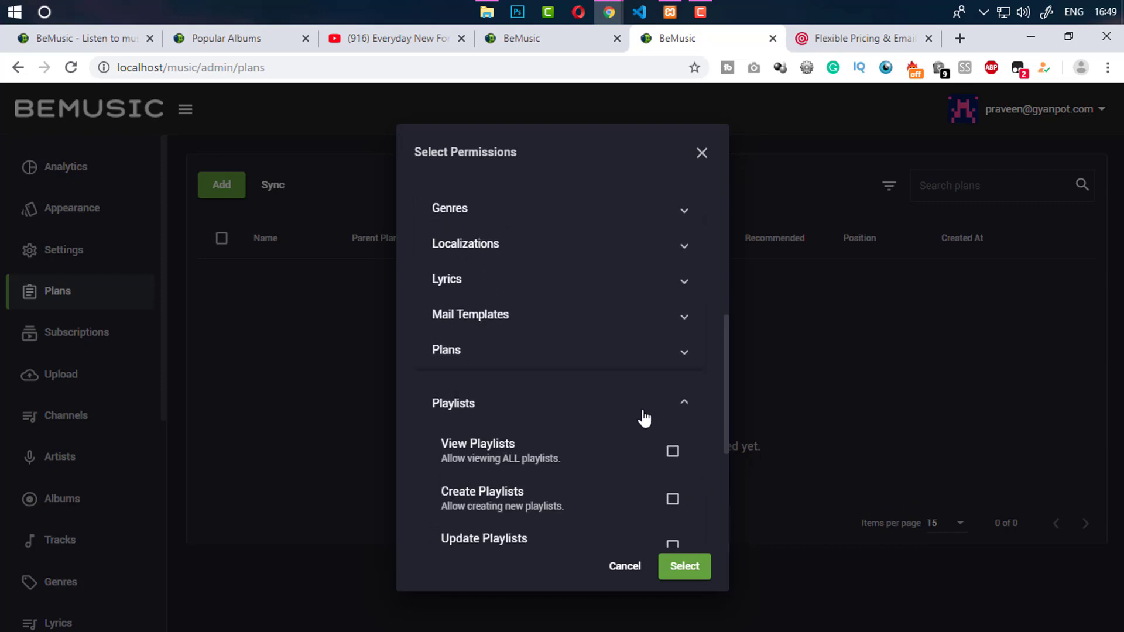
left_click(671, 498)
left_click(694, 409)
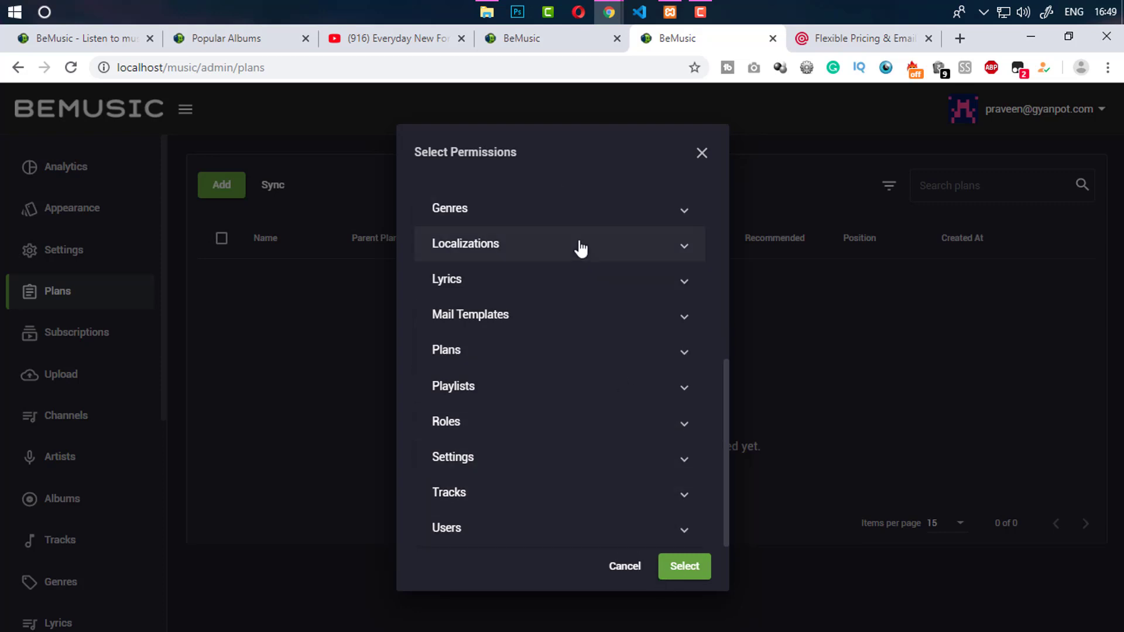
left_click(503, 41)
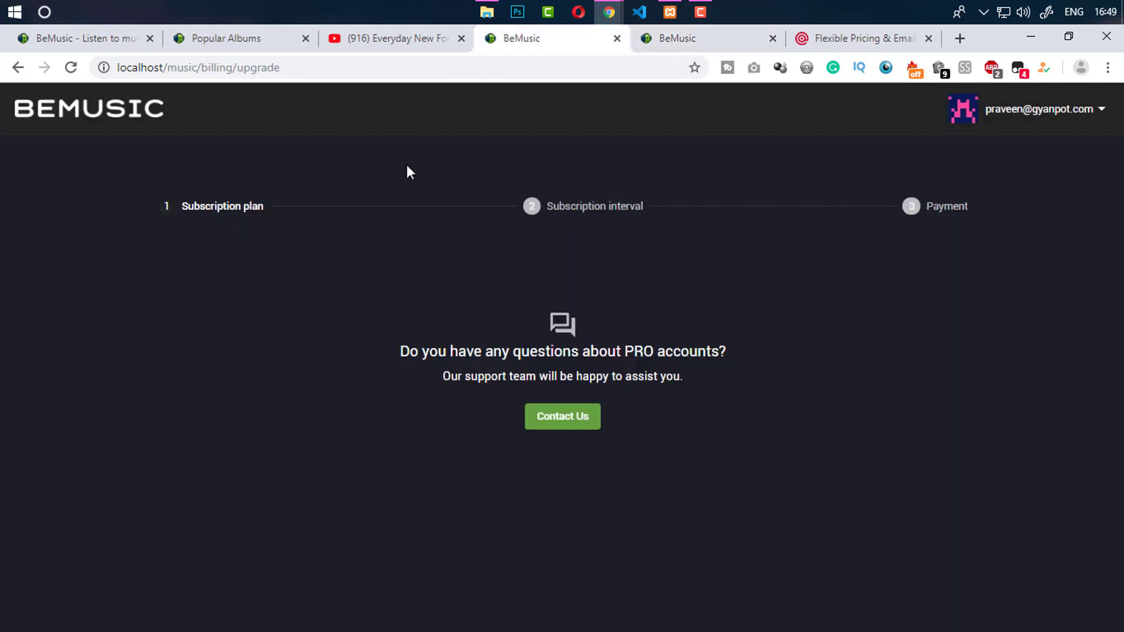
left_click(682, 41)
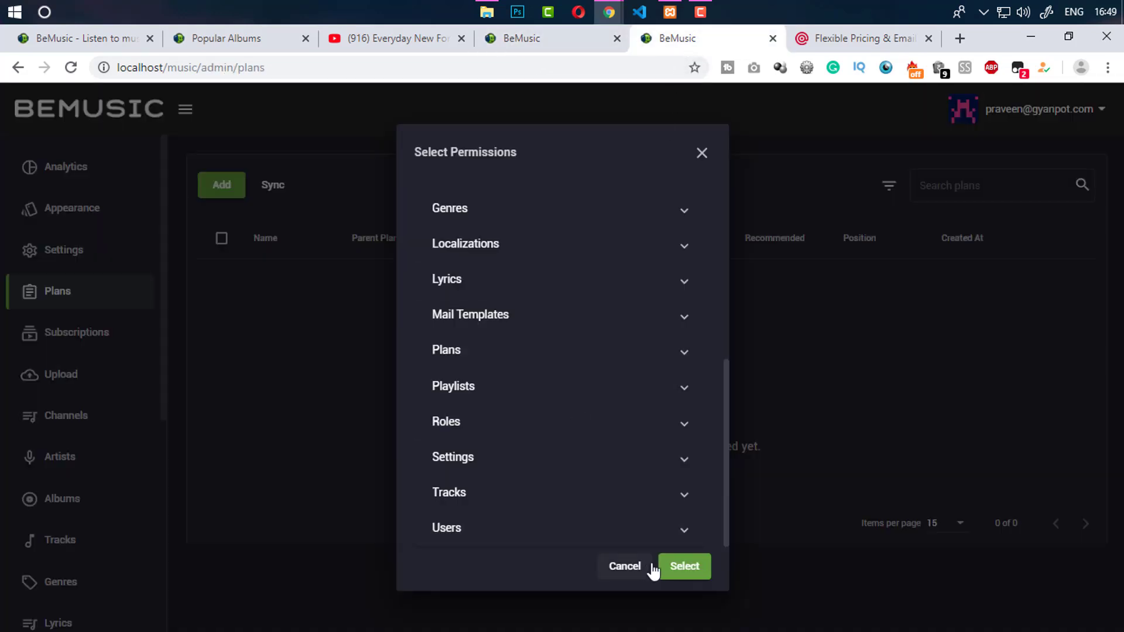
left_click(673, 566)
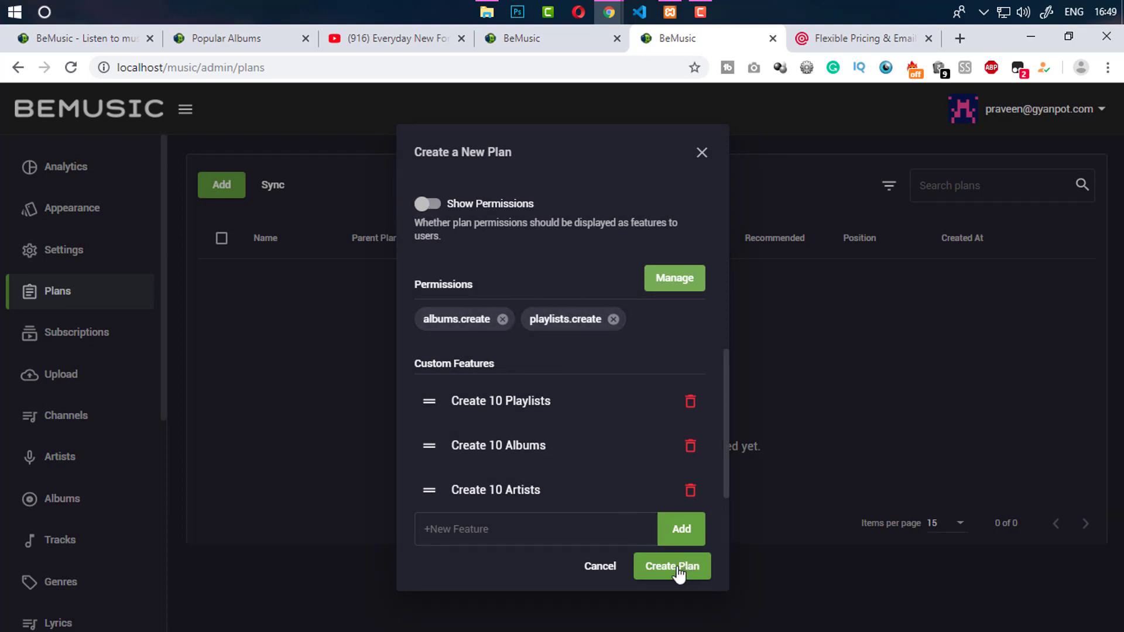
Leave Available Space blank and create the free Basic plan
left_click_drag(726, 473, 729, 532)
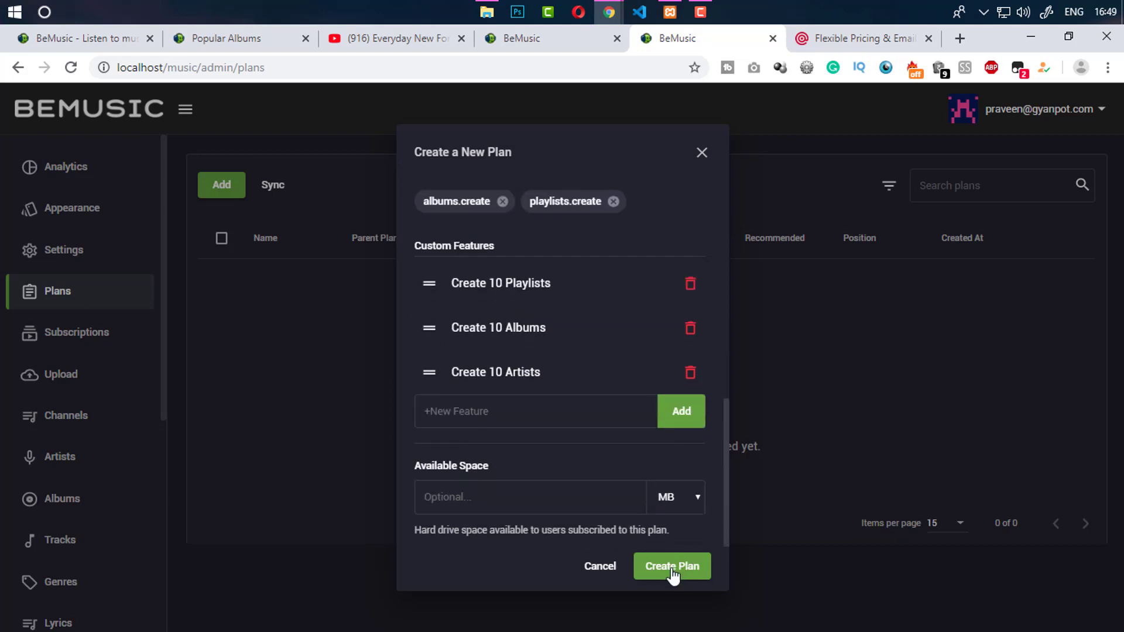
left_click_drag(431, 468, 492, 468)
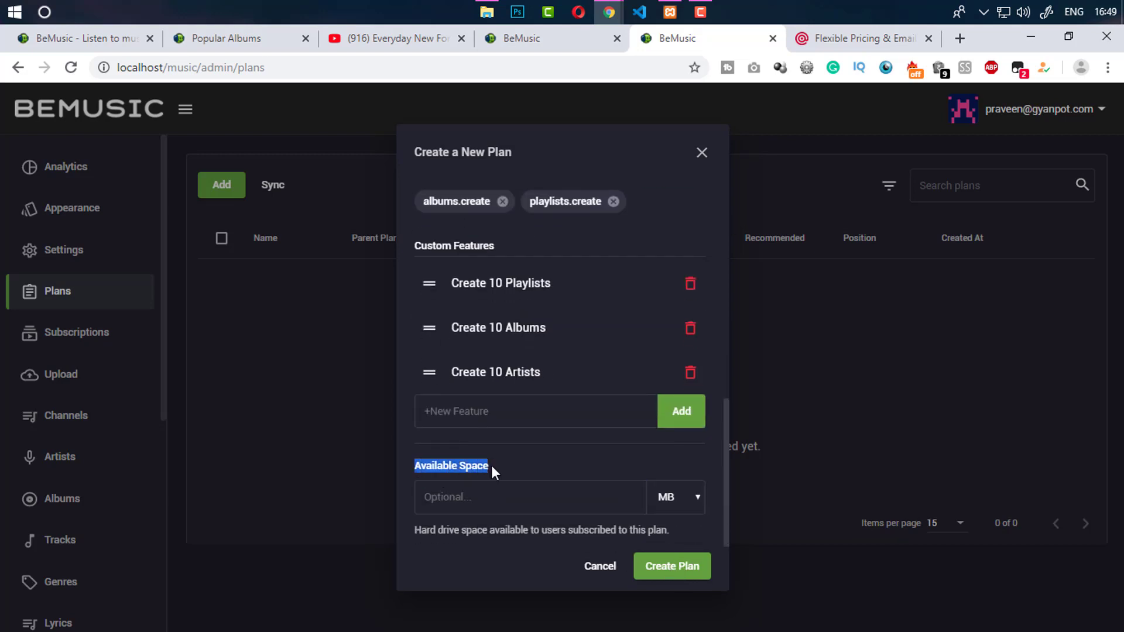
double_click(474, 465)
left_click(468, 505)
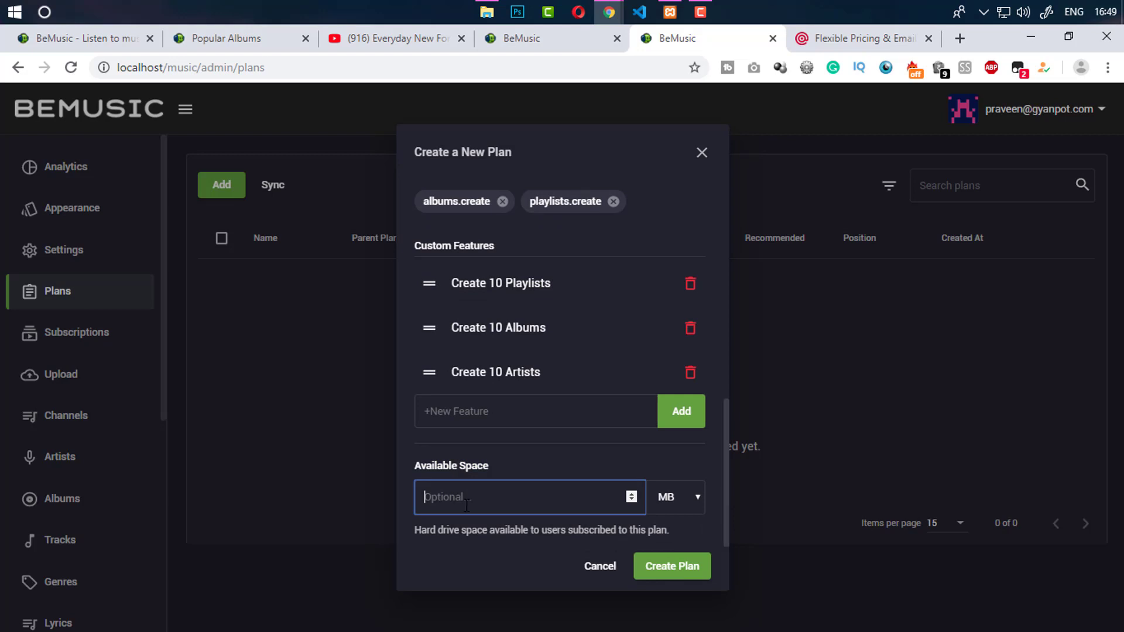
left_click(504, 468)
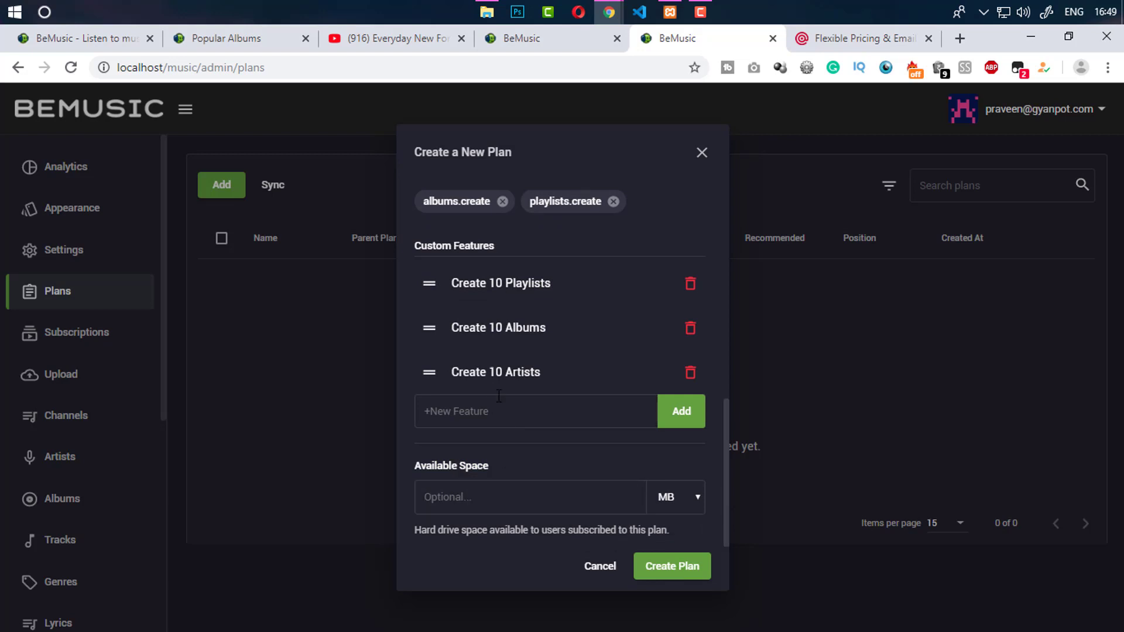
left_click(510, 458)
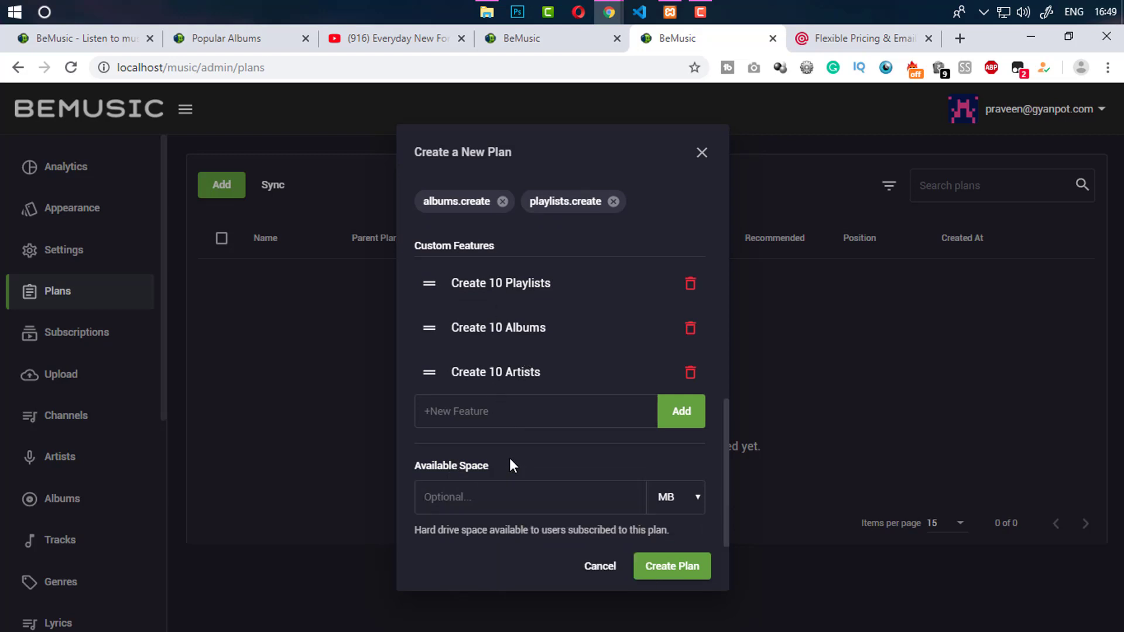
left_click(672, 567)
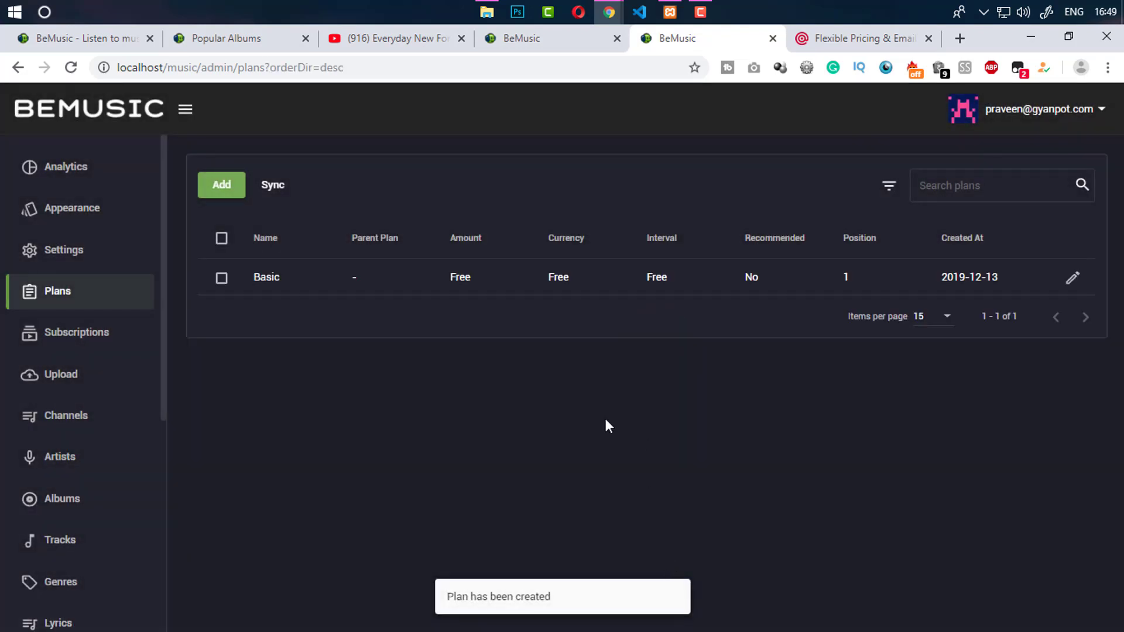
Reload the upgrade page and check the Basic card's Playlists, Albums and Artists features
left_click(555, 40)
left_click(72, 67)
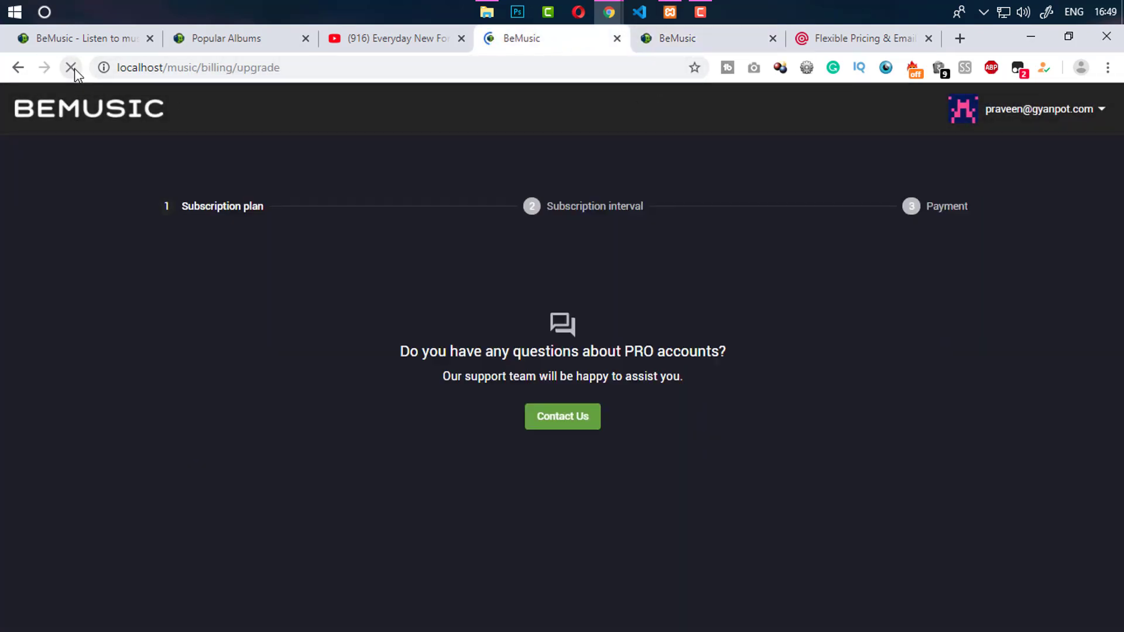
left_click_drag(530, 397, 591, 414)
left_click_drag(514, 432, 621, 445)
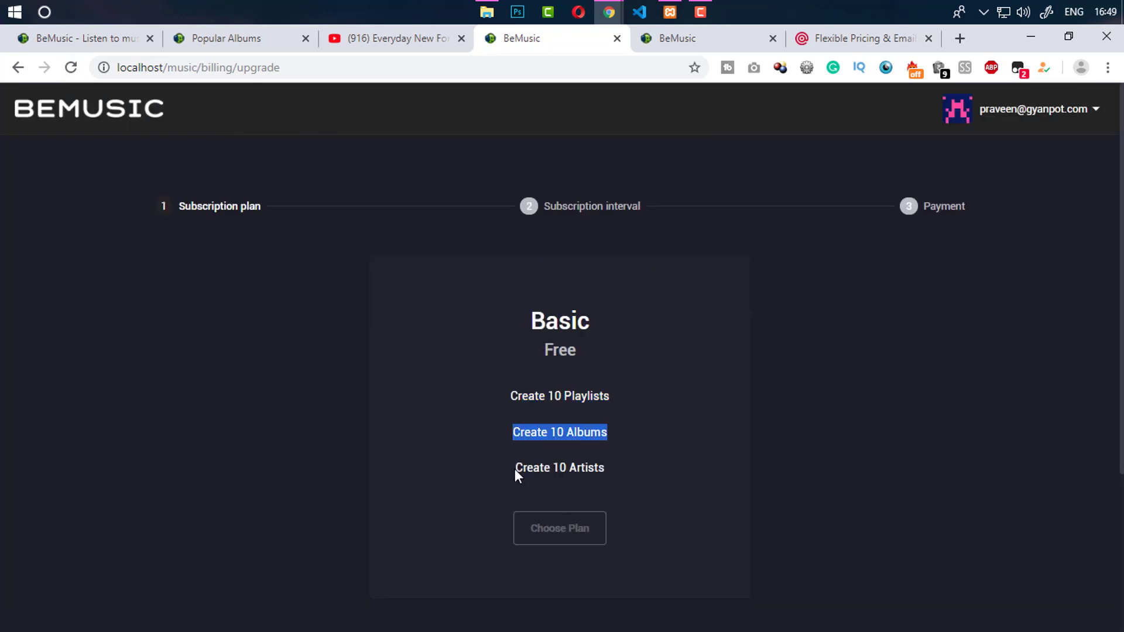
left_click_drag(515, 470, 608, 471)
left_click(598, 470)
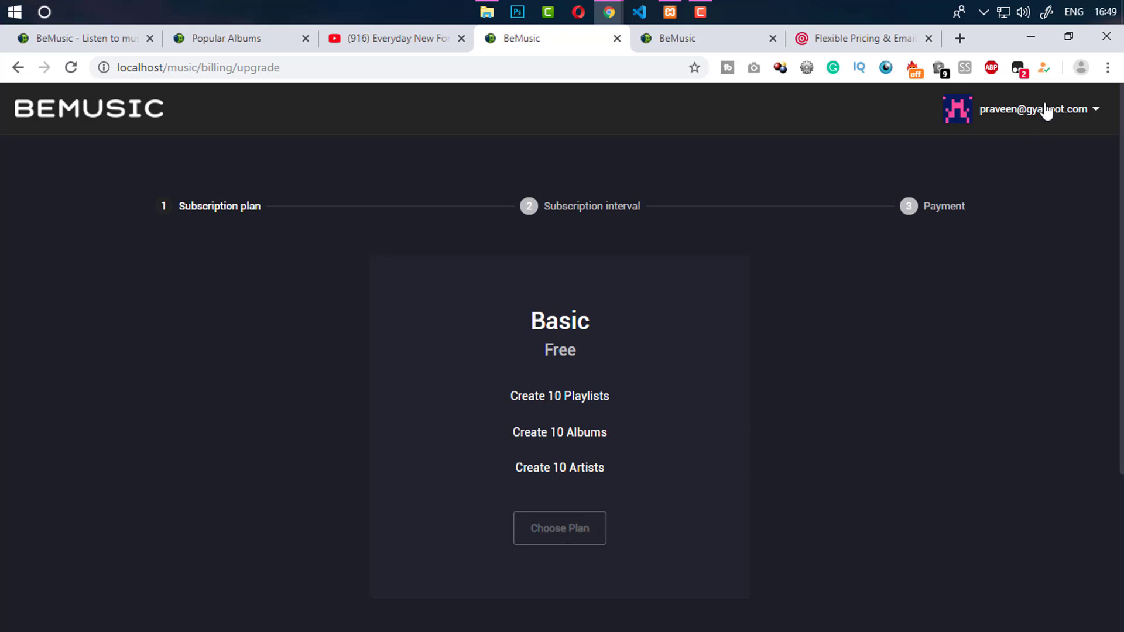
left_click(661, 40)
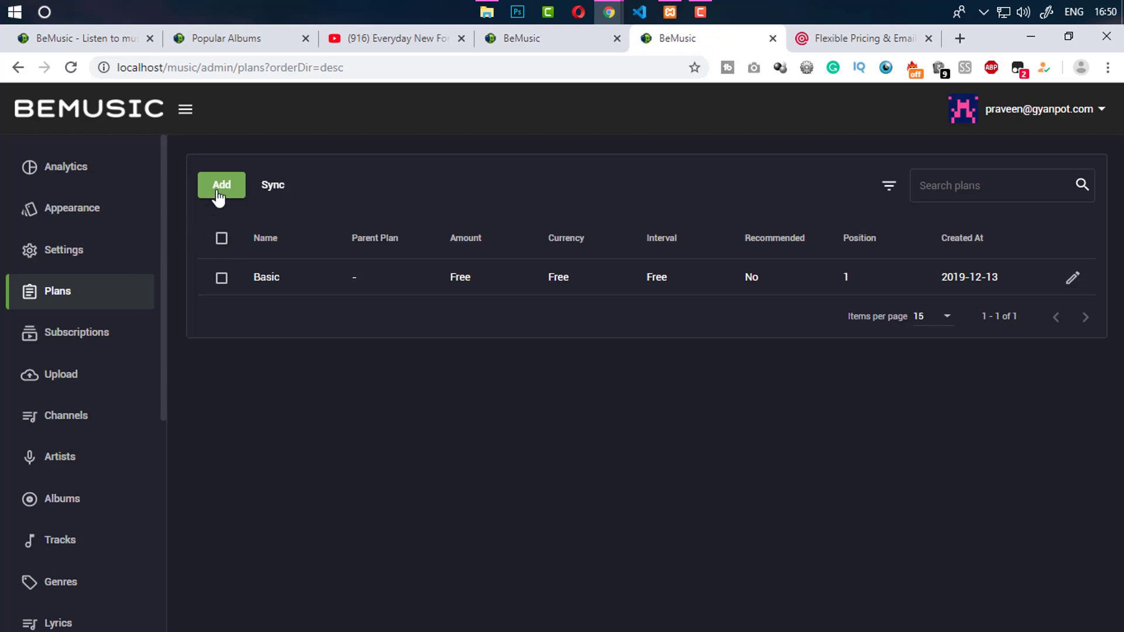
Start a new plan named 'Premium' priced at 25 in US dollars
left_click(234, 194)
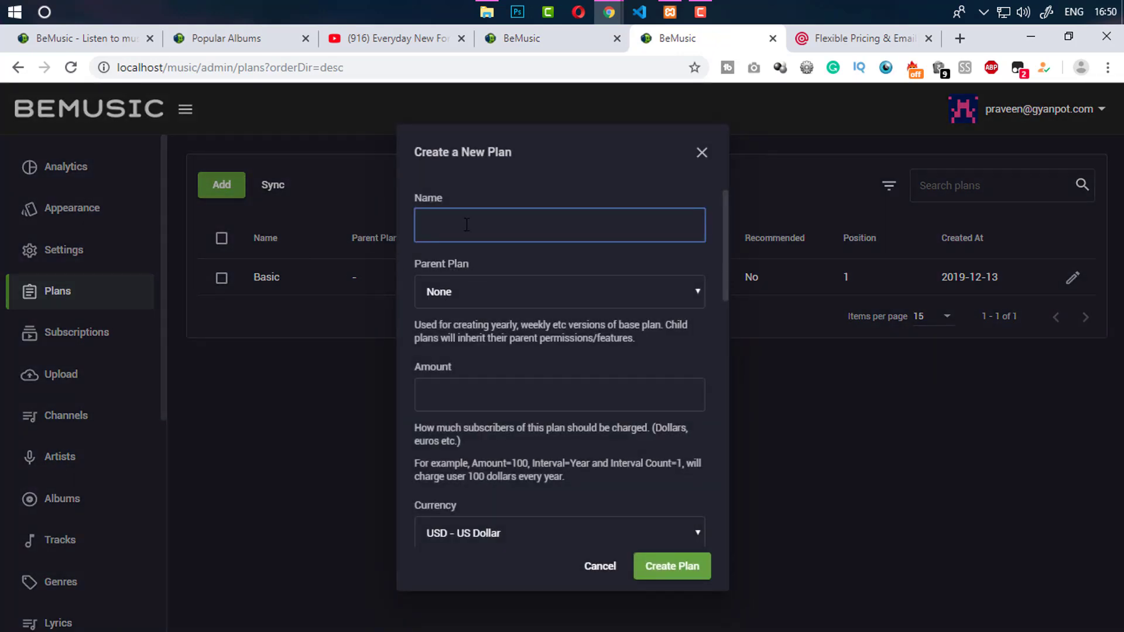
type("Premum")
key("BackSpace")
key("BackSpace")
type("ium")
left_click_drag(725, 286, 682, 311)
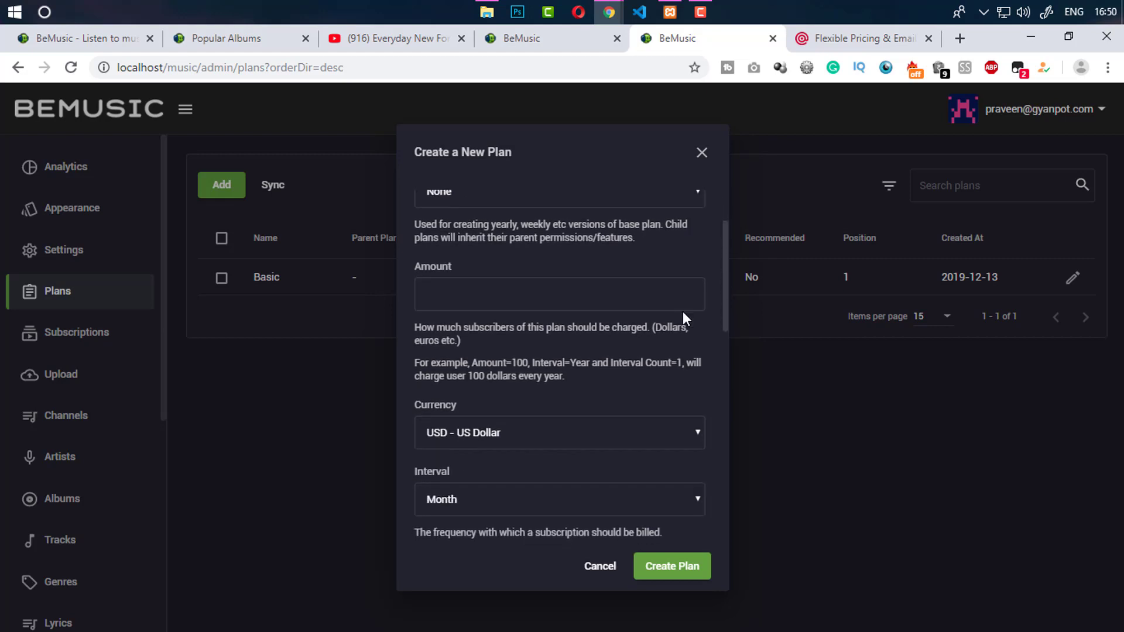
left_click(508, 285)
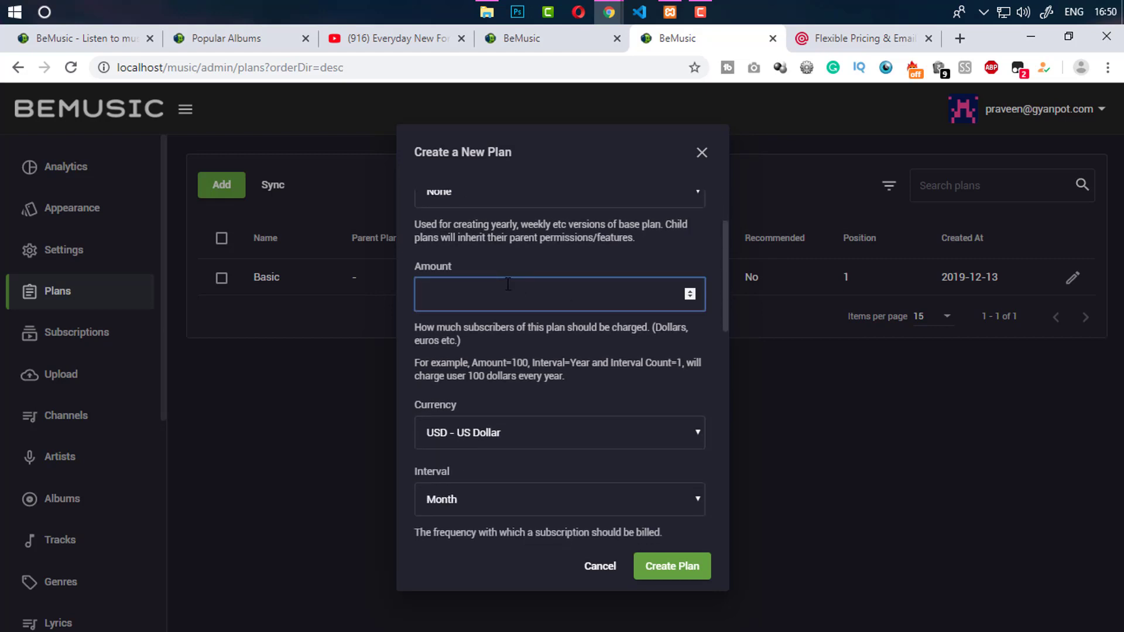
type("25")
left_click(697, 333)
scroll(729, 316, "down", 1)
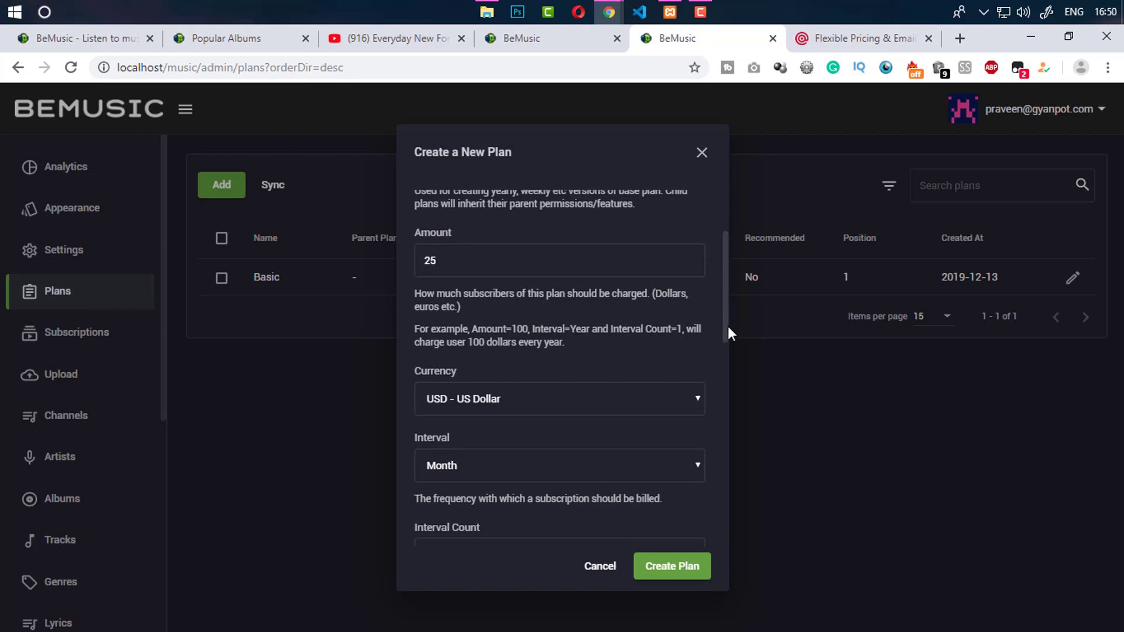
left_click(615, 358)
left_click(608, 377)
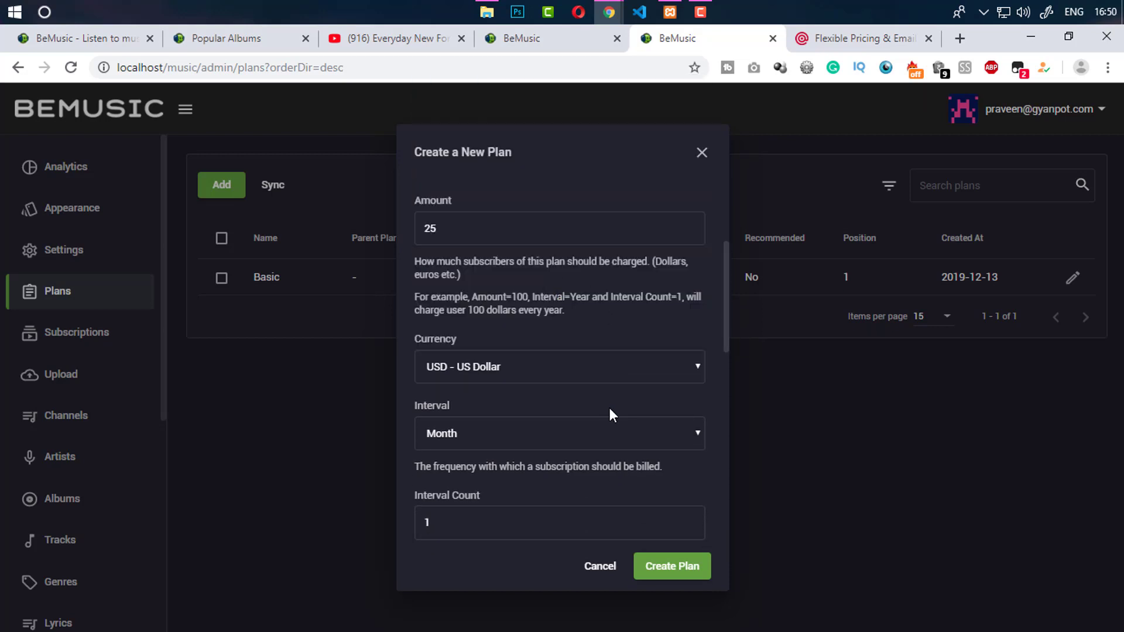
Mark the Premium plan as Recommended, leaving its permissions unchanged
scroll(725, 336, "down", 1)
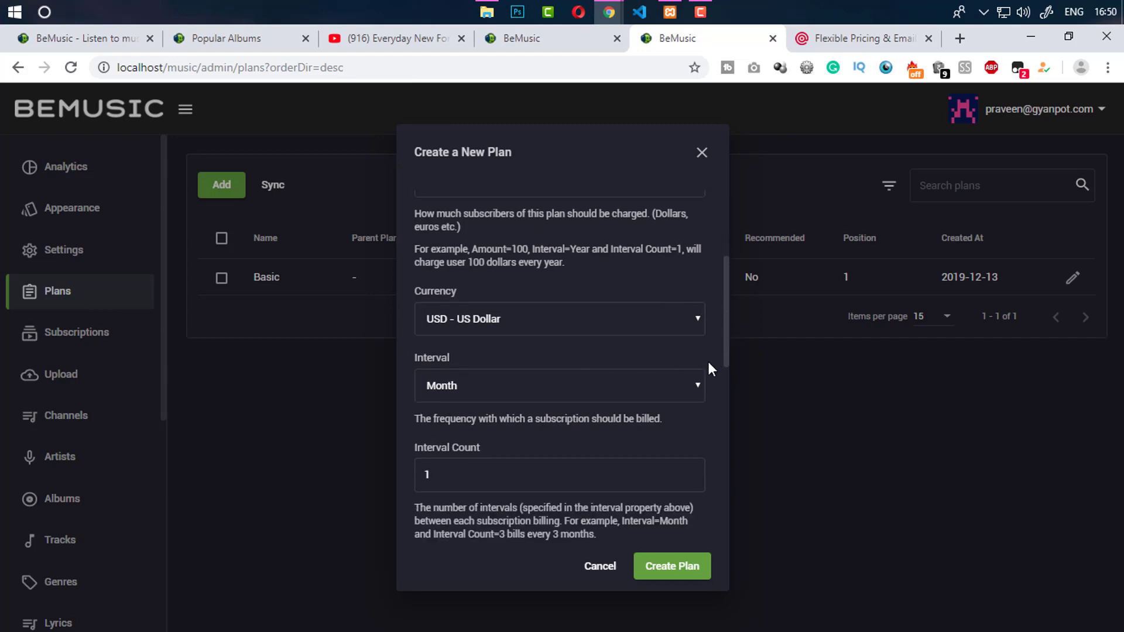
left_click_drag(727, 350, 721, 429)
left_click(461, 367)
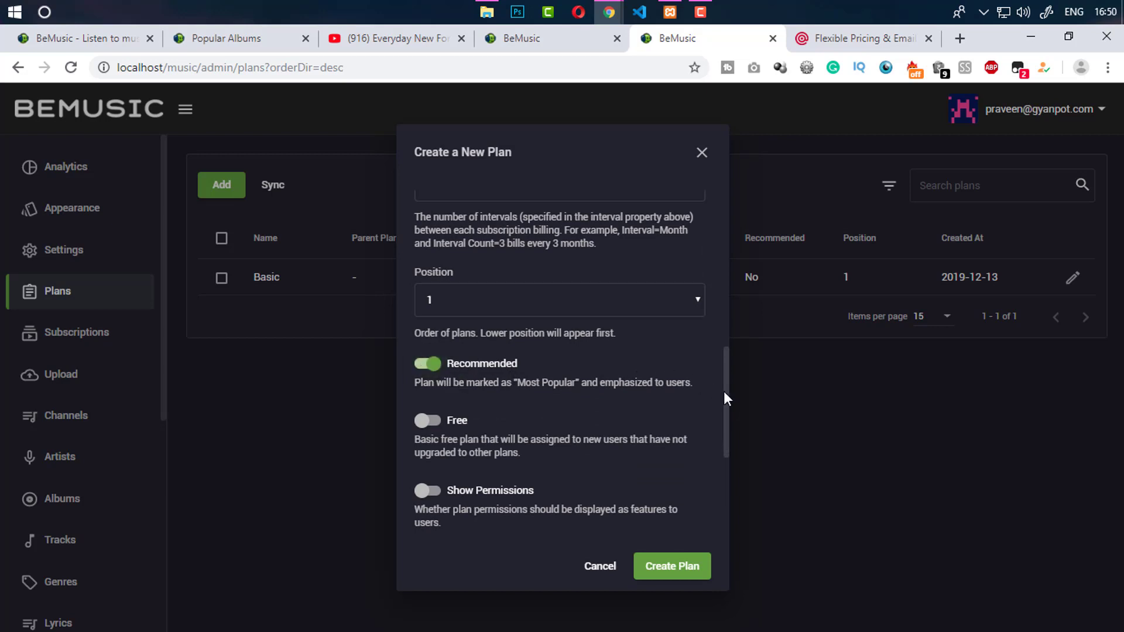
left_click_drag(723, 391, 721, 427)
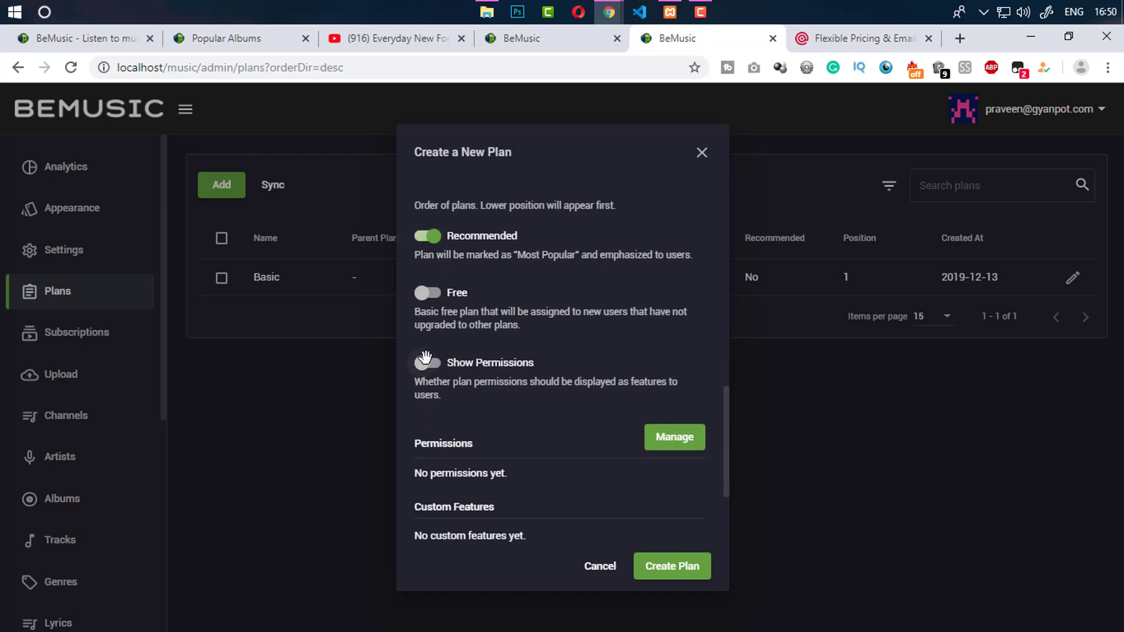
scroll(671, 381, "down", 2)
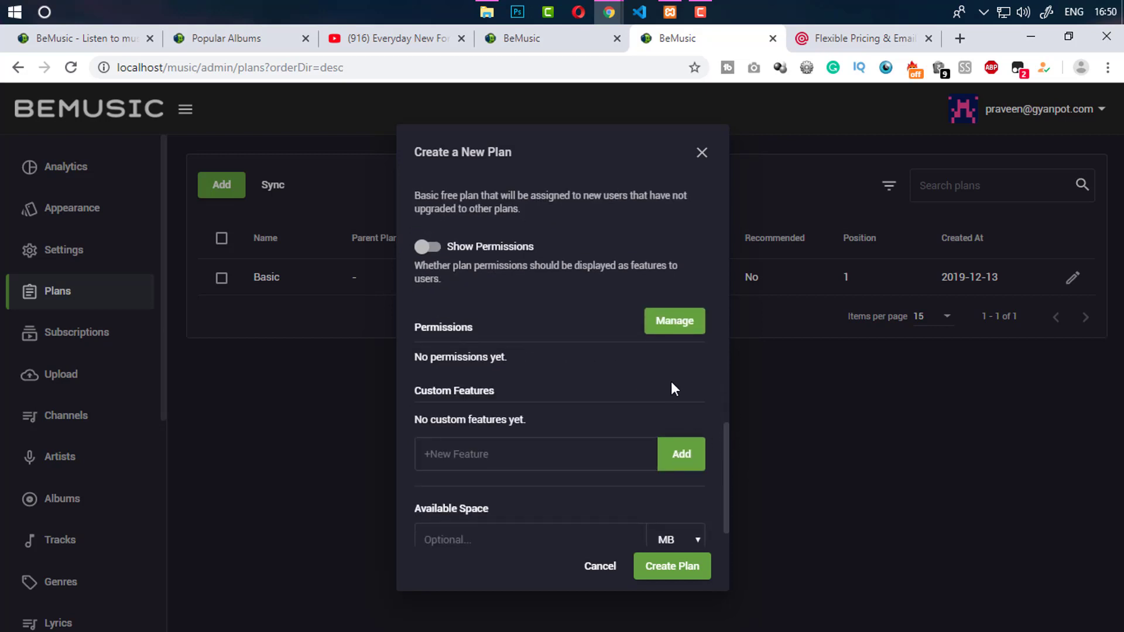
left_click(681, 332)
left_click(700, 153)
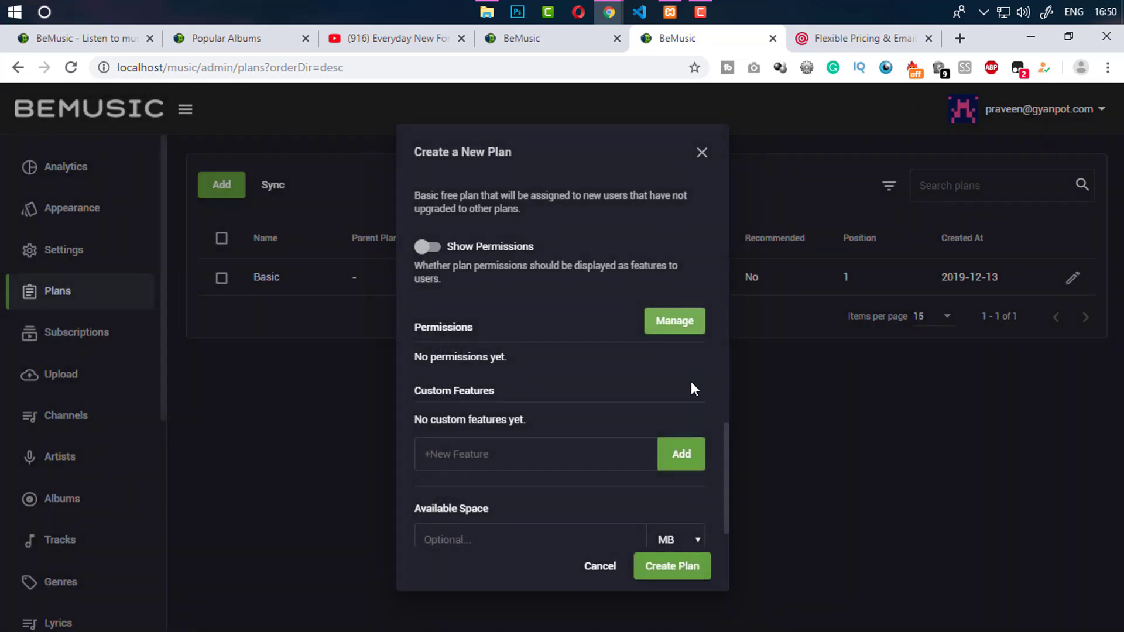
left_click(495, 443)
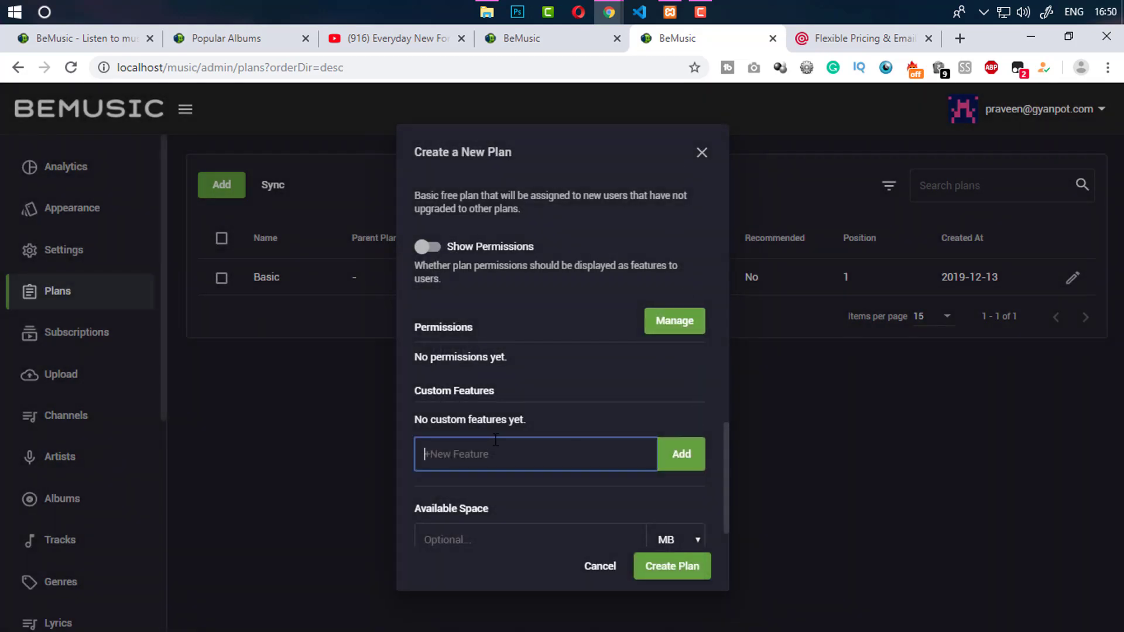
Add '200 Playlists' and '200 Albums' as custom features, fixing a mistyped digit
type("200 Playlists")
left_click(660, 455)
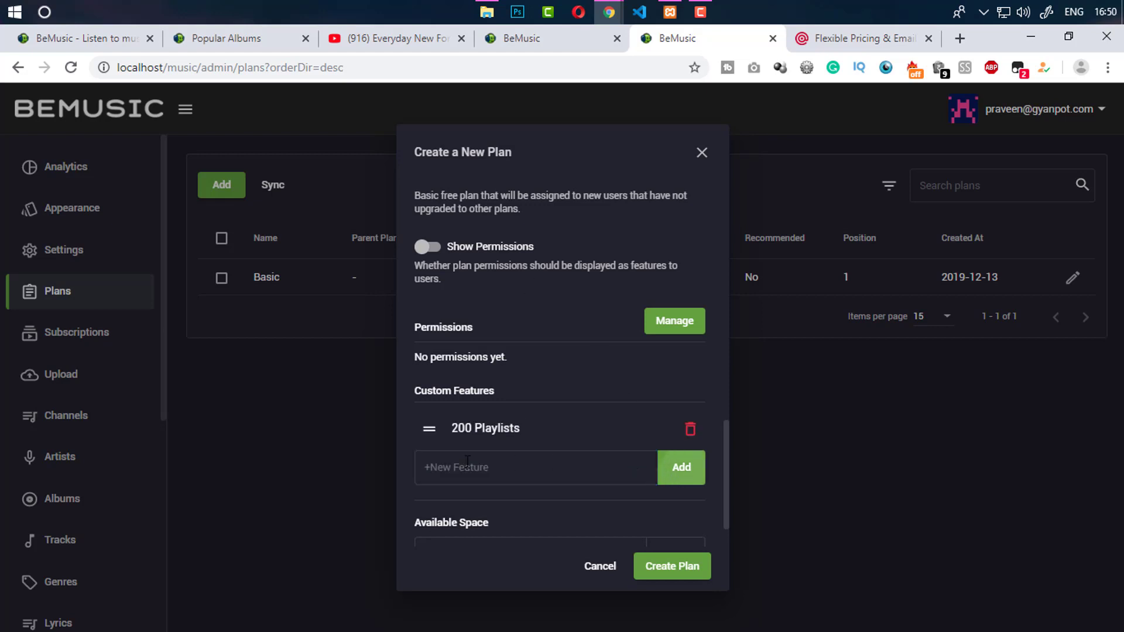
left_click(464, 463)
type("2")
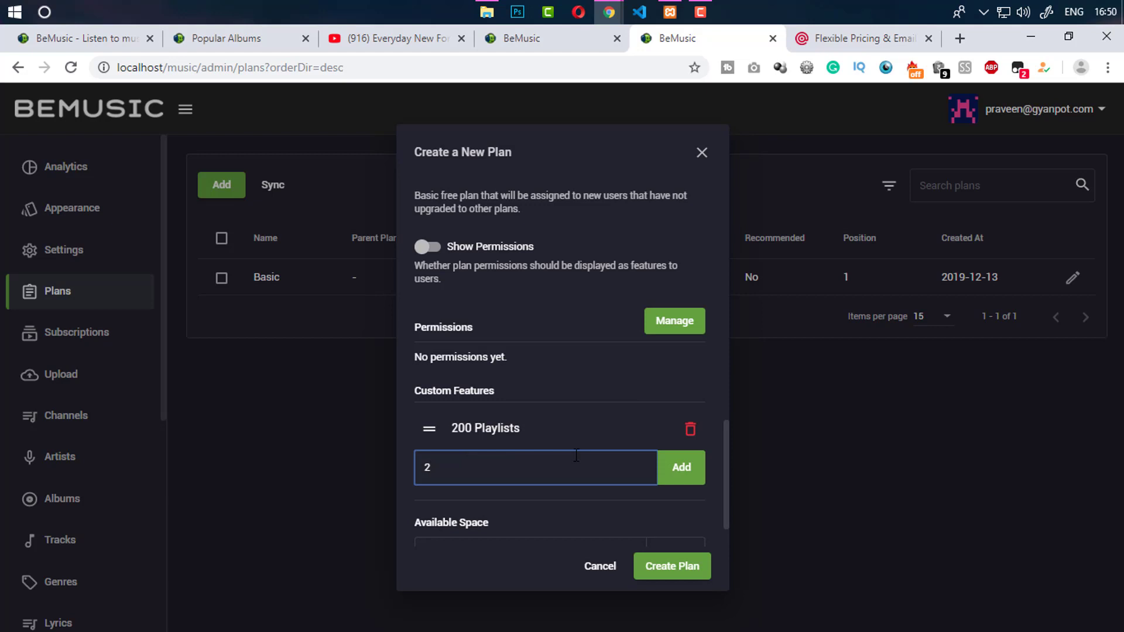
type("50")
key("BackSpace")
key("BackSpace")
type("00 Albums")
left_click(679, 466)
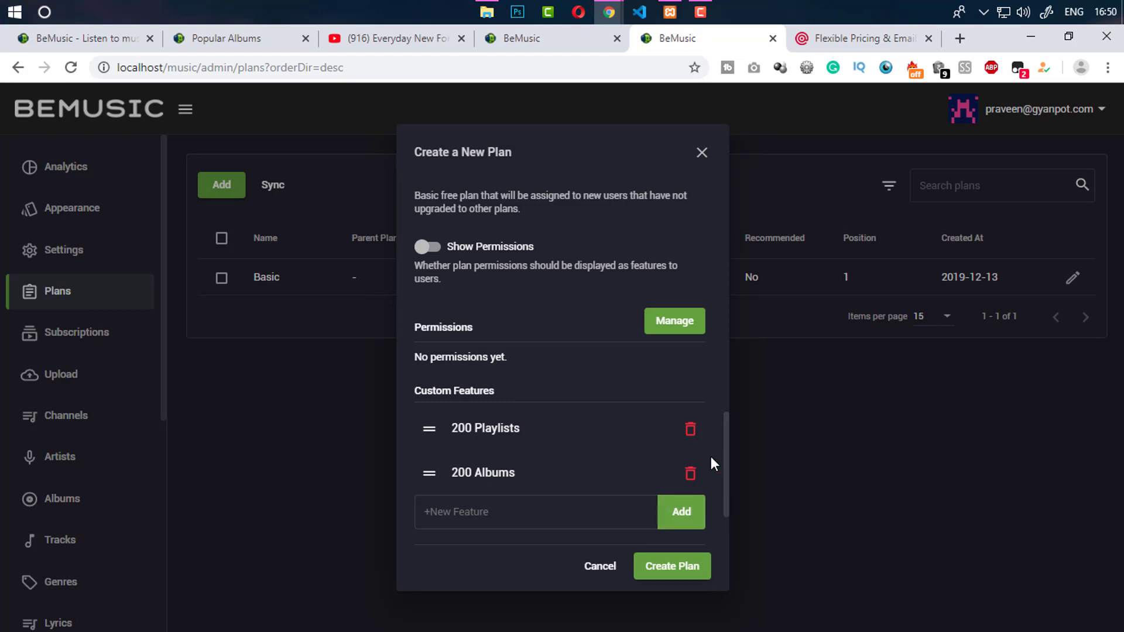
Set the plan's available space to 2 GB
scroll(728, 455, "down", 2)
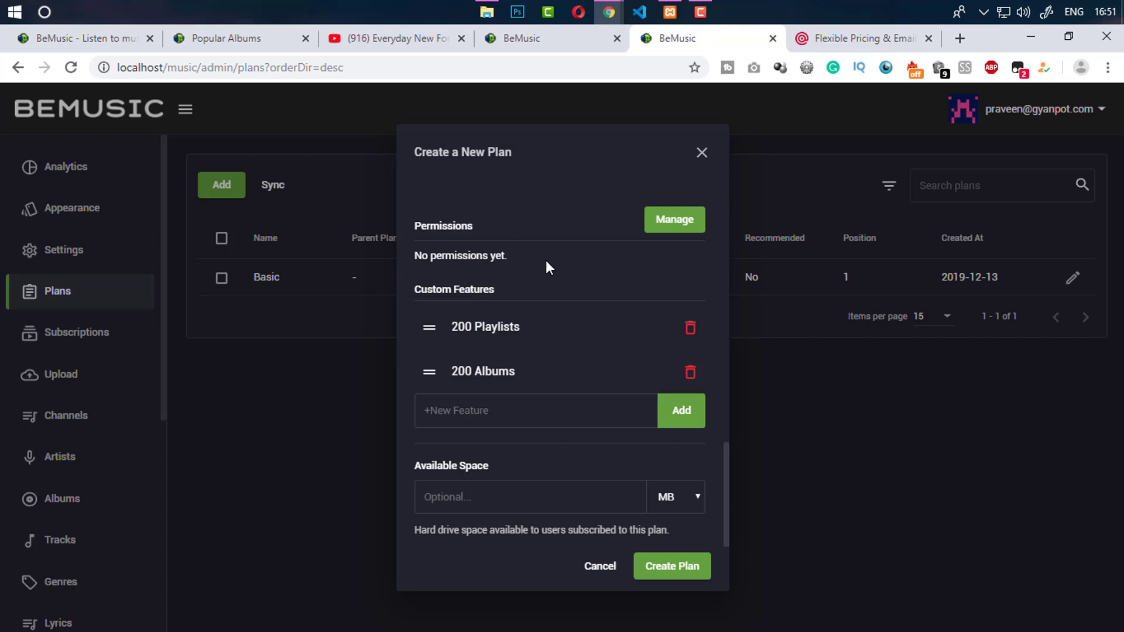
left_click(523, 487)
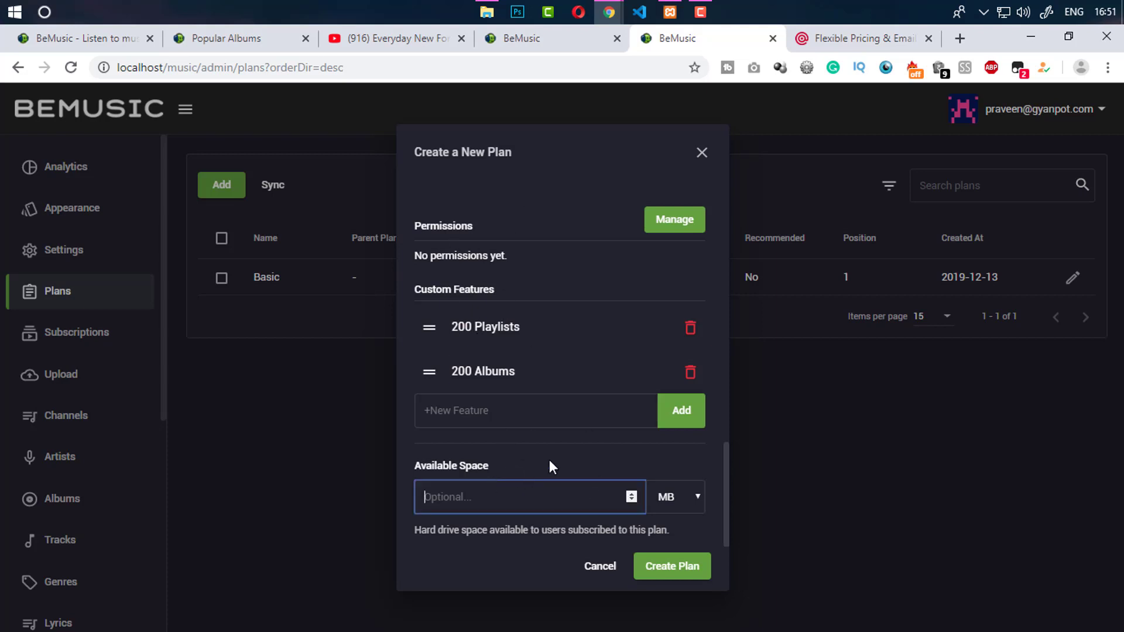
left_click(681, 501)
left_click(674, 560)
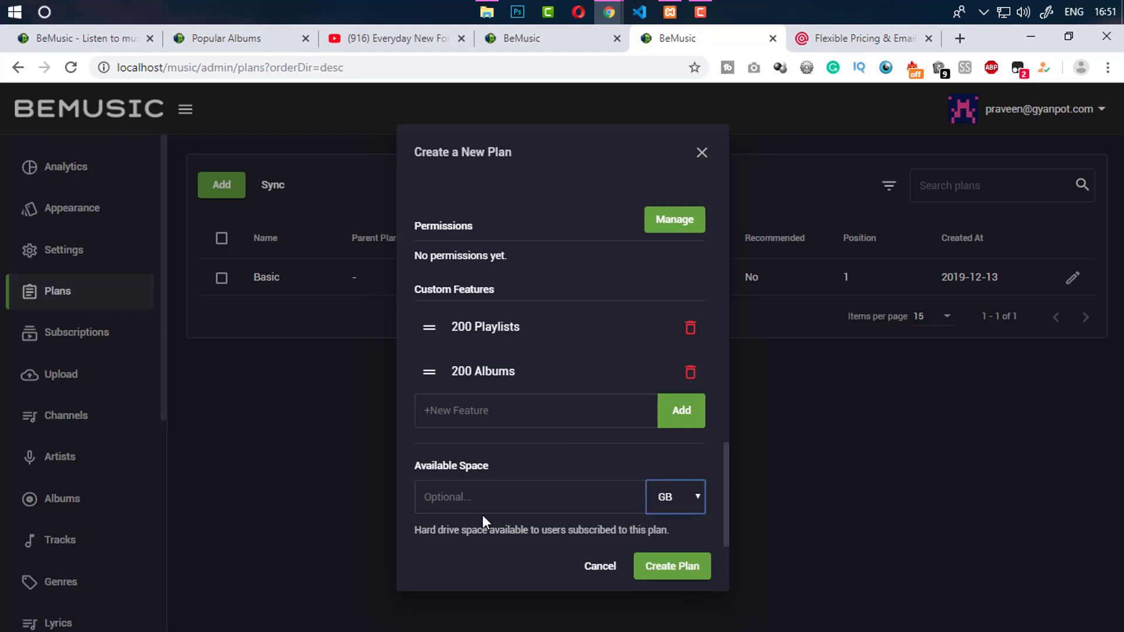
left_click(484, 506)
type("2")
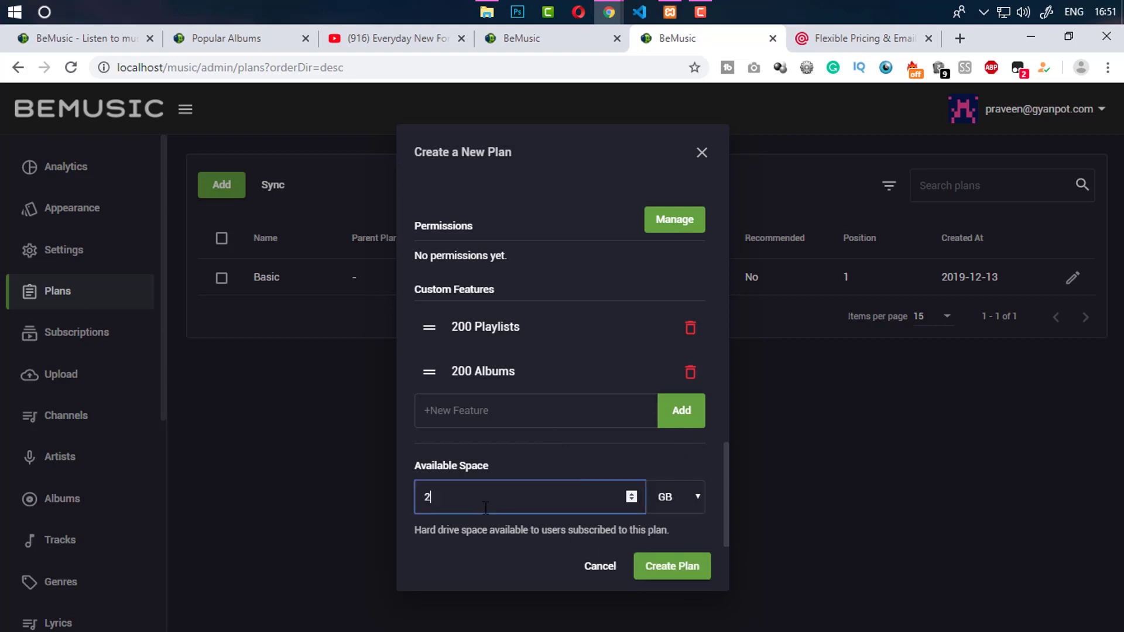
left_click(500, 419)
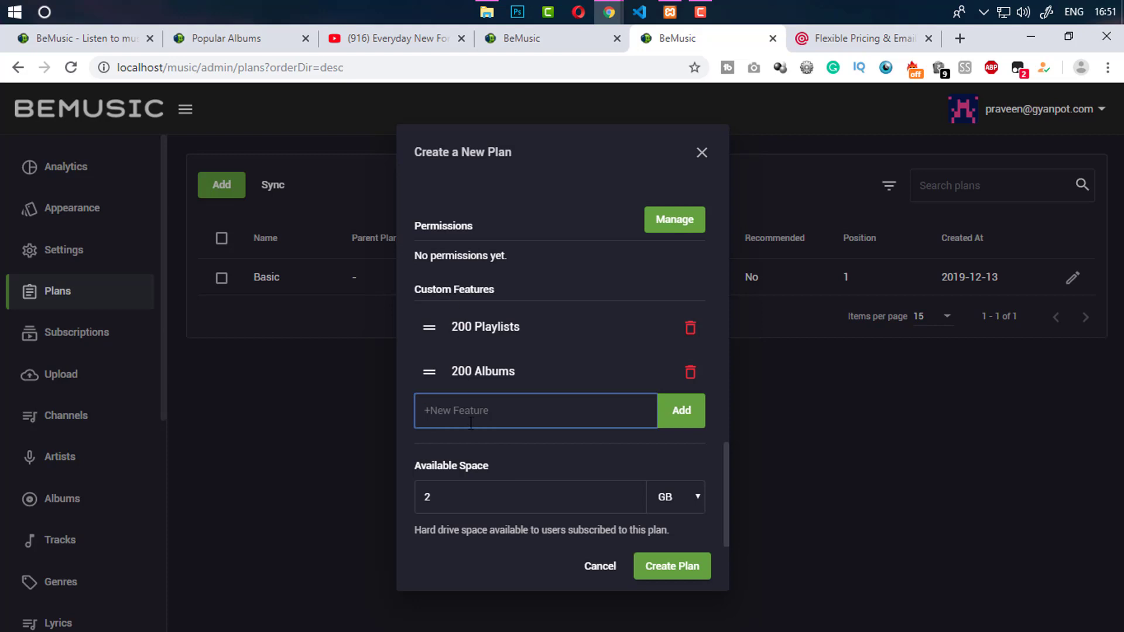
key("Return")
Browse the permission list without selecting any, then create the Premium plan
left_click(673, 221)
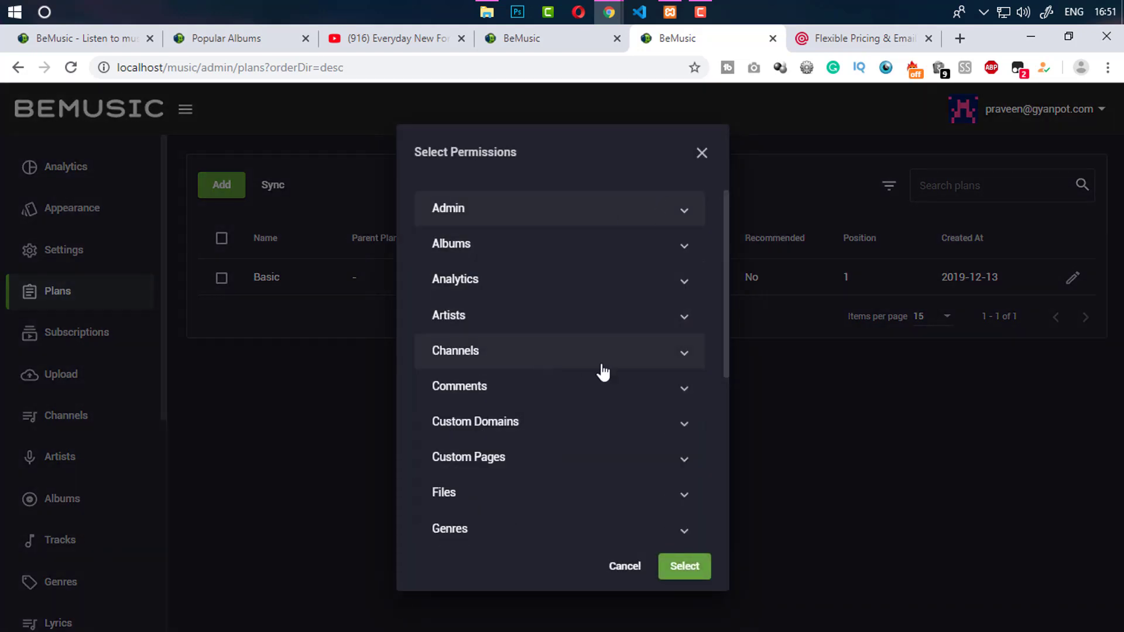
left_click_drag(727, 308, 729, 321)
scroll(728, 310, "up", 1)
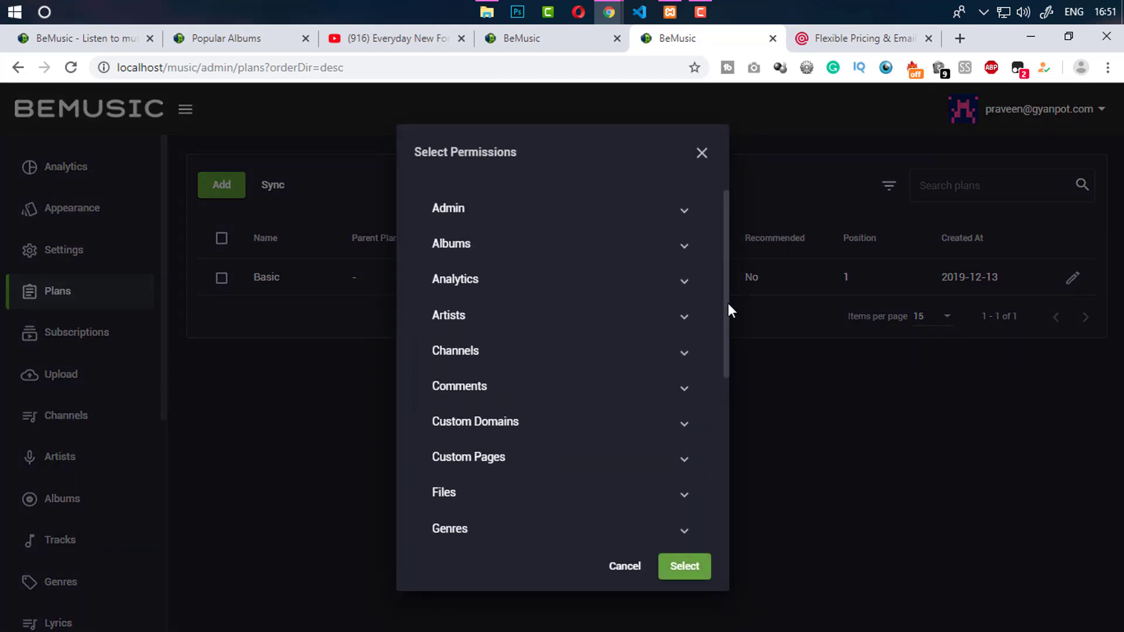
scroll(724, 334, "down", 2)
scroll(717, 386, "down", 2)
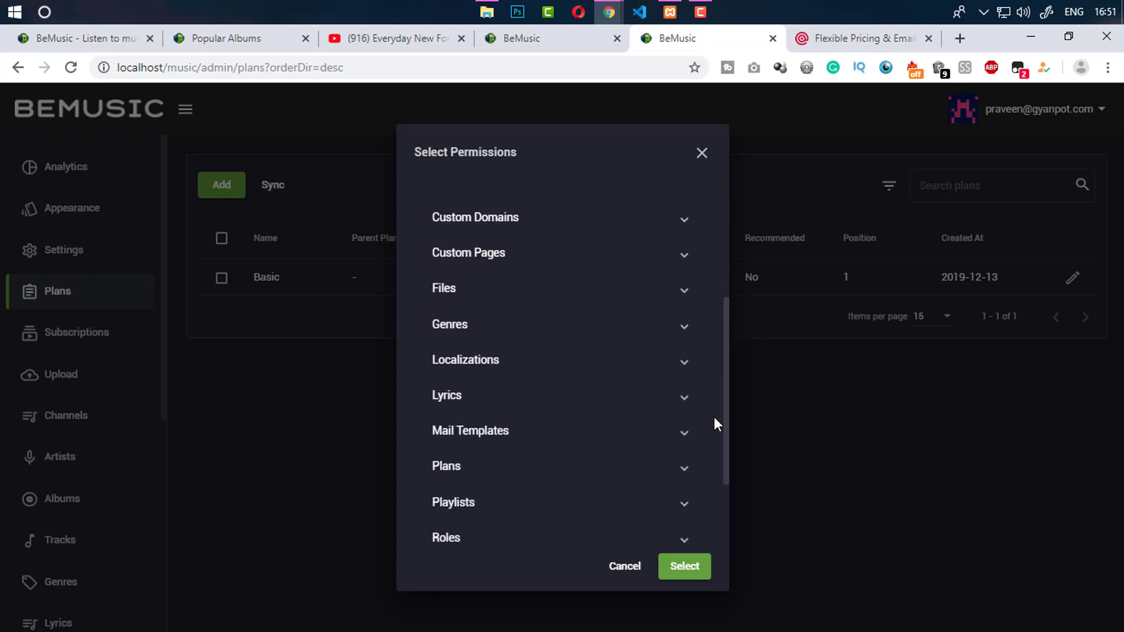
scroll(714, 445, "down", 2)
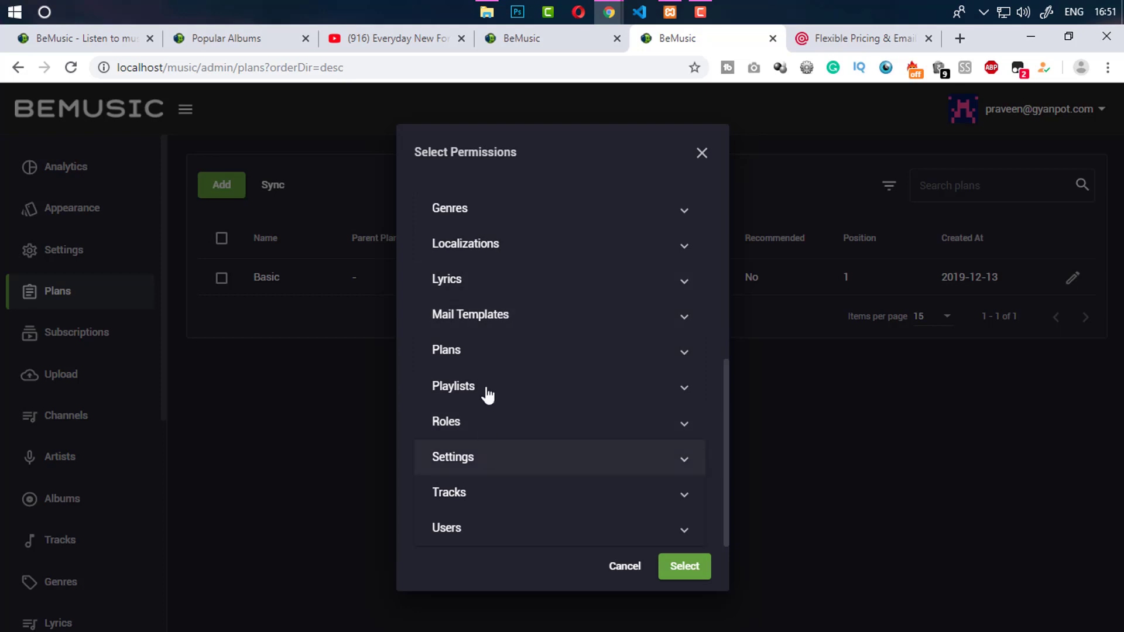
left_click(701, 152)
left_click(448, 495)
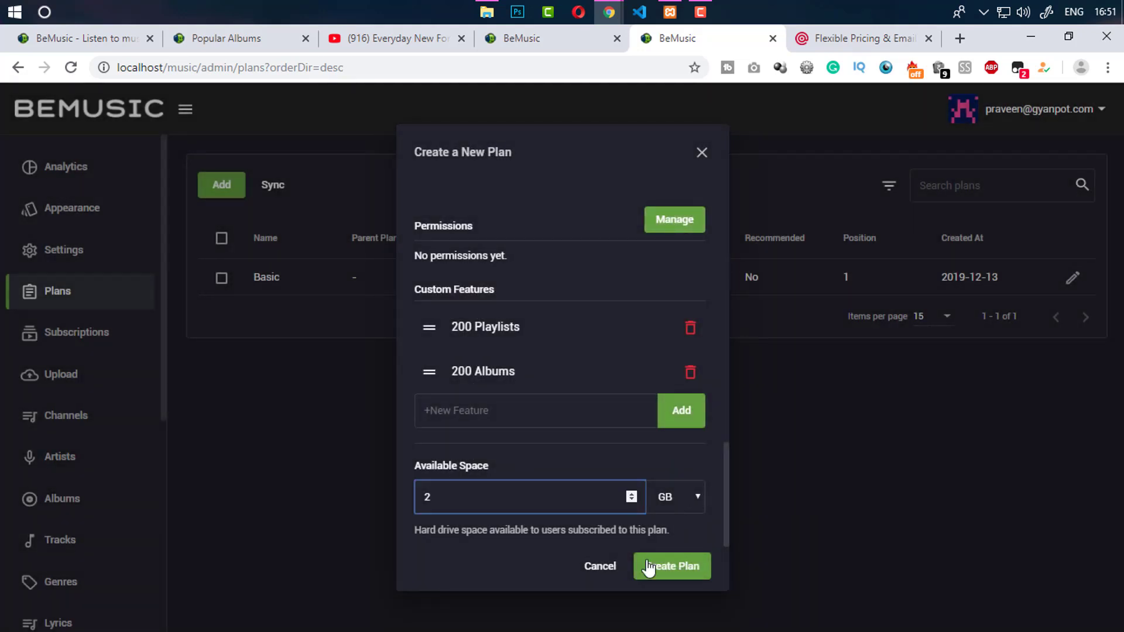
left_click(675, 571)
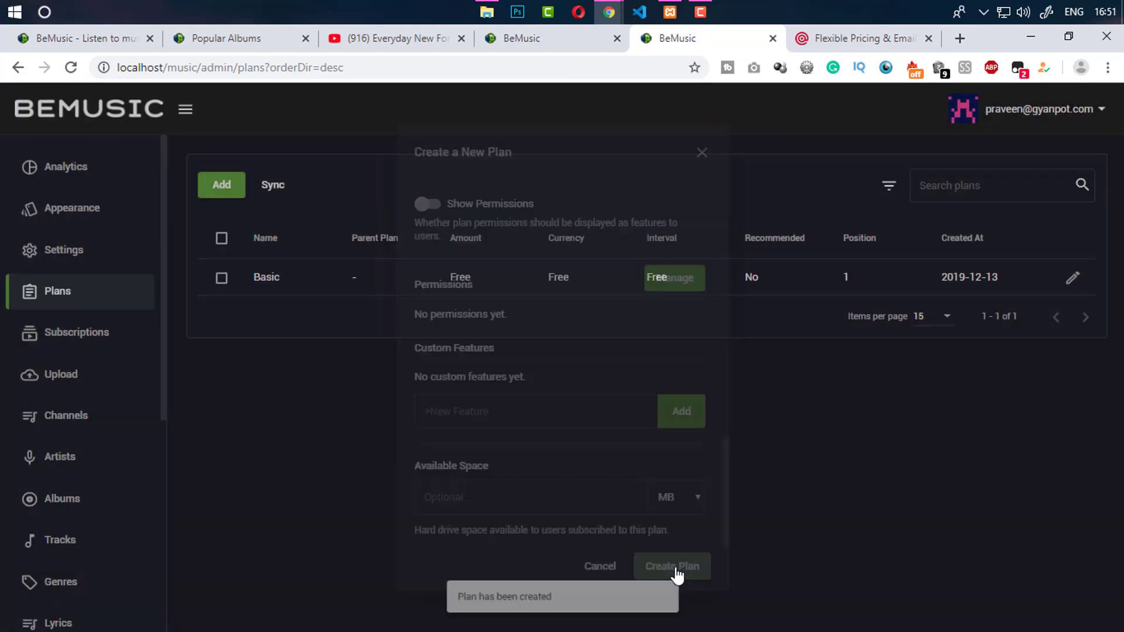
Reload the upgrade page to see Premium at $25.00 / month beside Basic
left_click(571, 40)
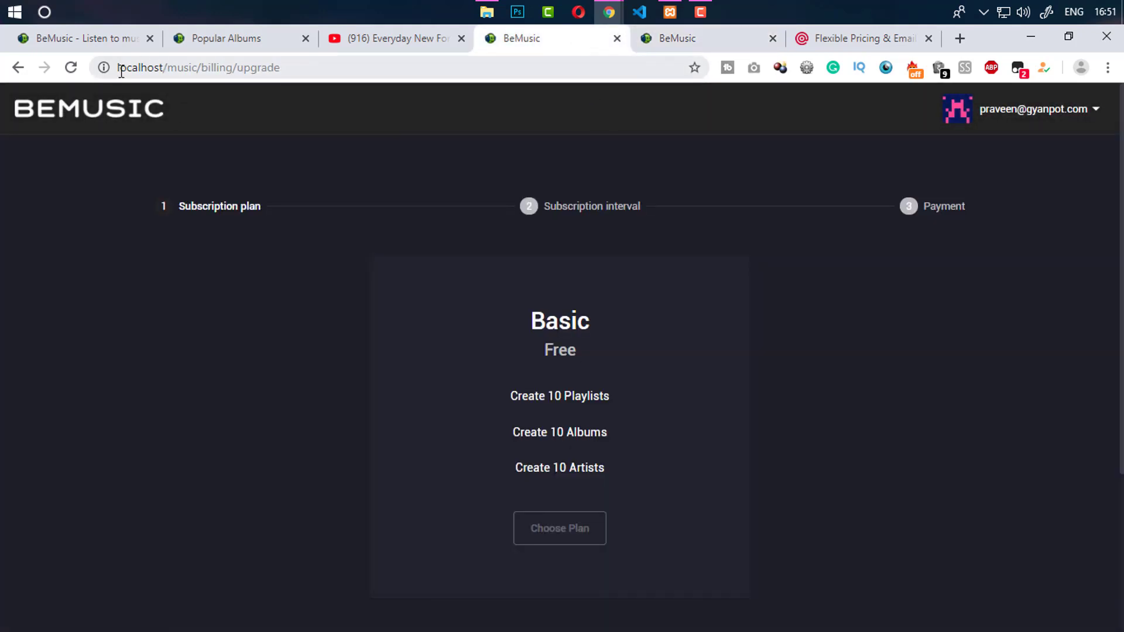
left_click(71, 67)
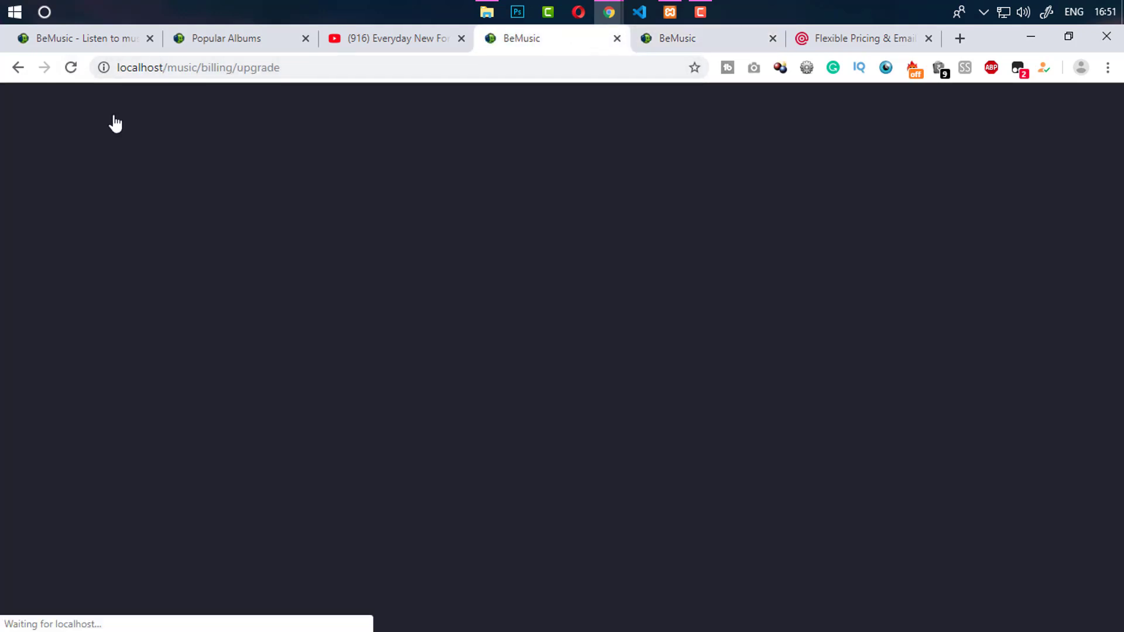
scroll(113, 120, "down", 3)
scroll(1069, 291, "up", 2)
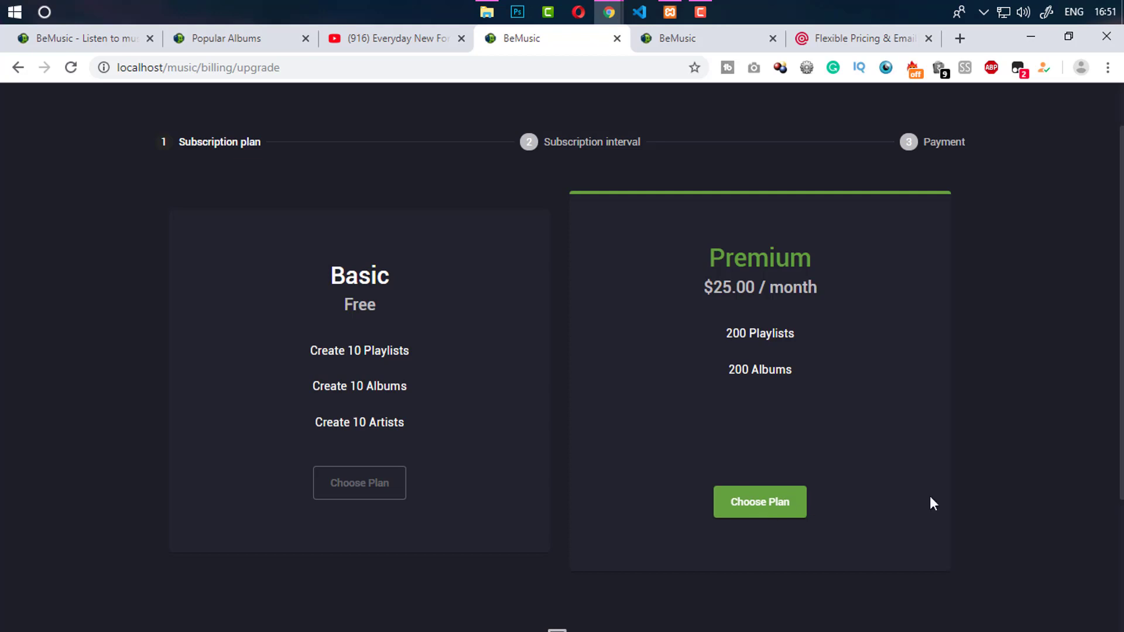
scroll(866, 292, "up", 1)
left_click(704, 34)
Start a new plan named 'Business' with amount 99 and 10 GB available space
left_click(213, 185)
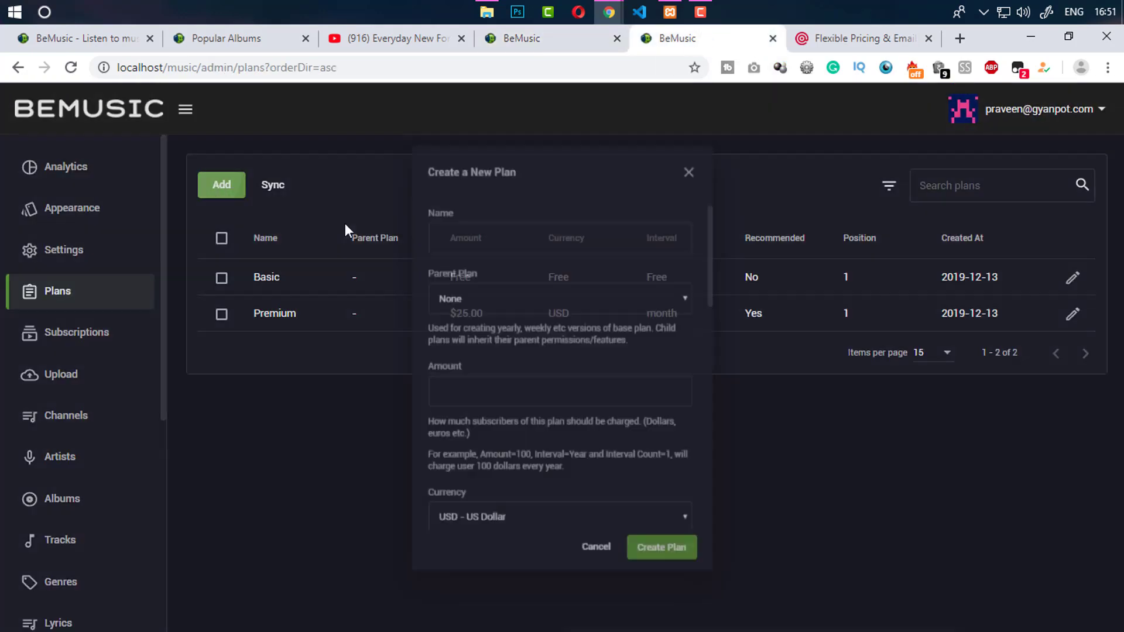
type("Um")
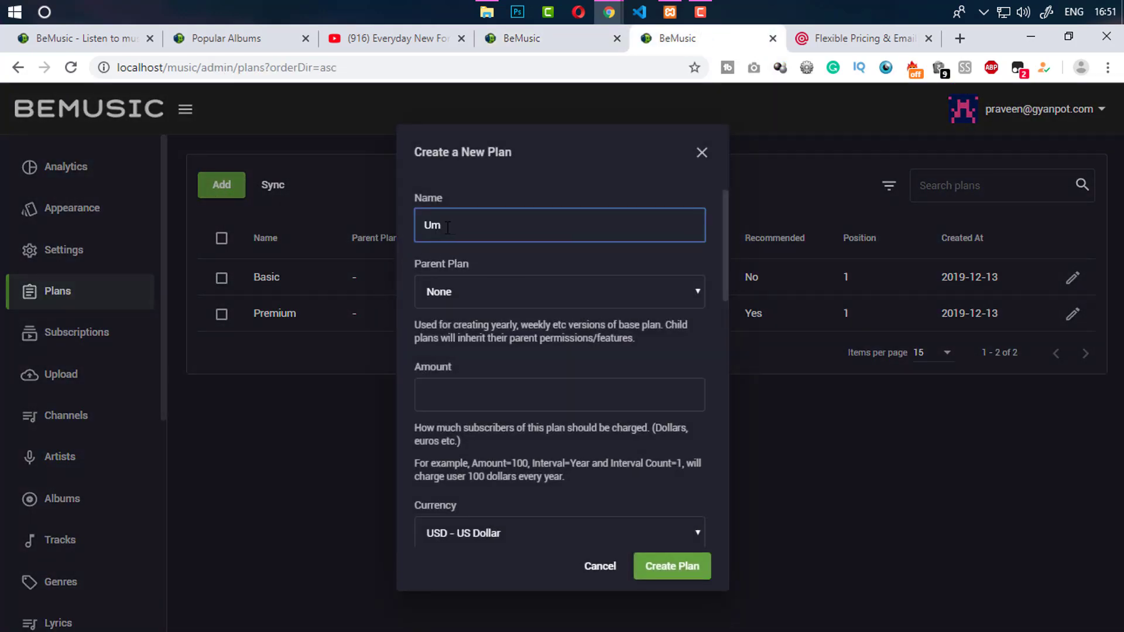
type("Business")
left_click(494, 393)
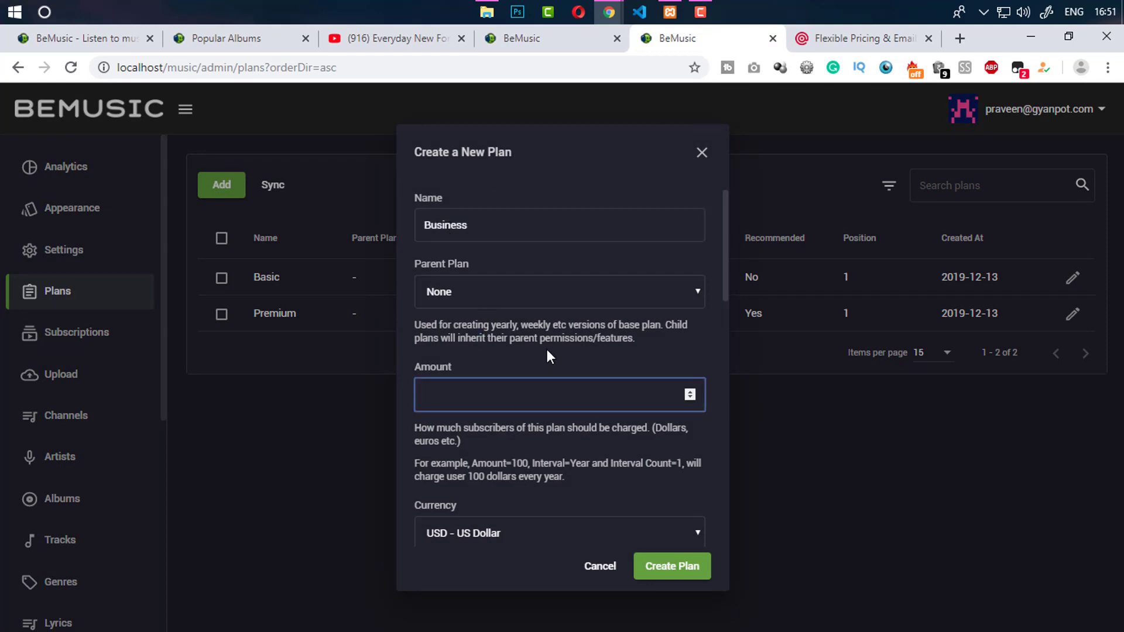
type("99")
scroll(724, 302, "down", 7)
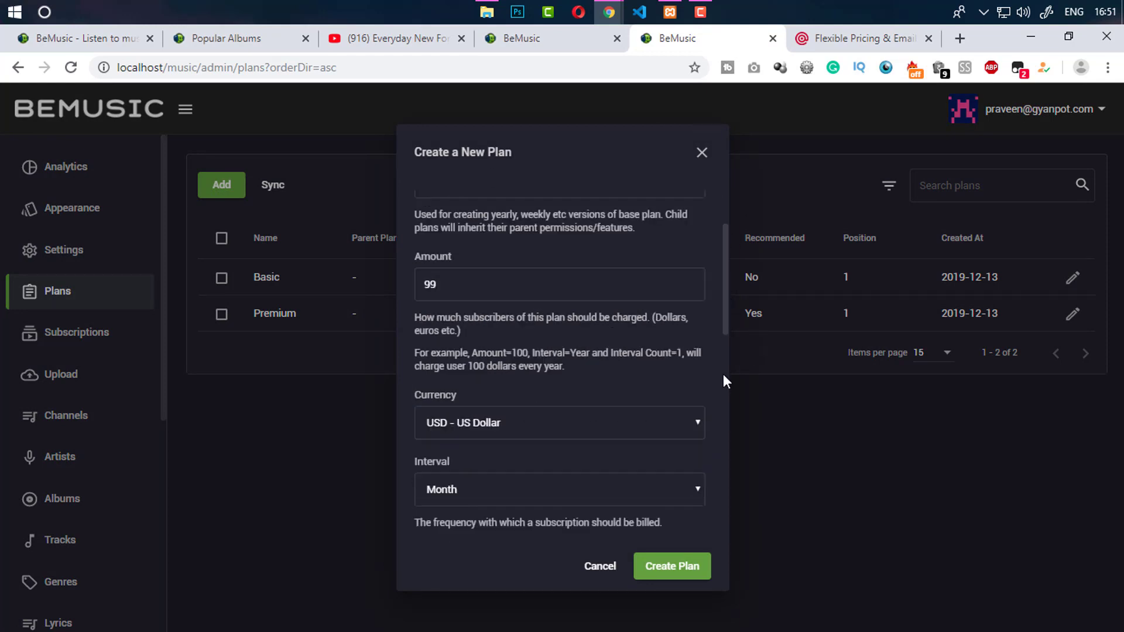
scroll(714, 427, "down", 4)
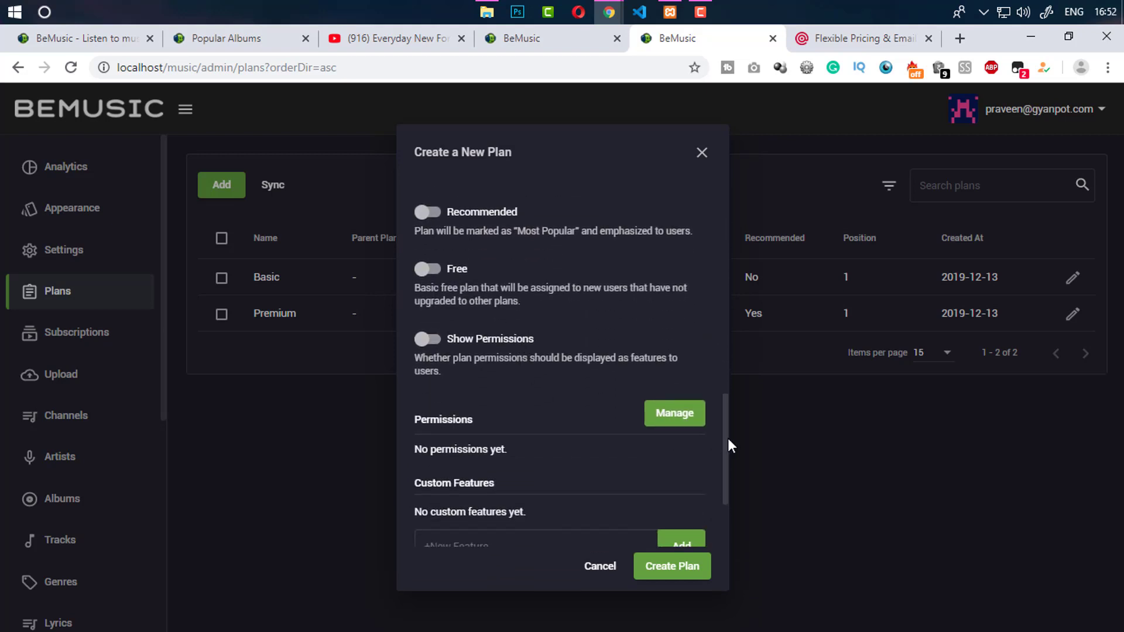
scroll(696, 493, "down", 3)
left_click(547, 473)
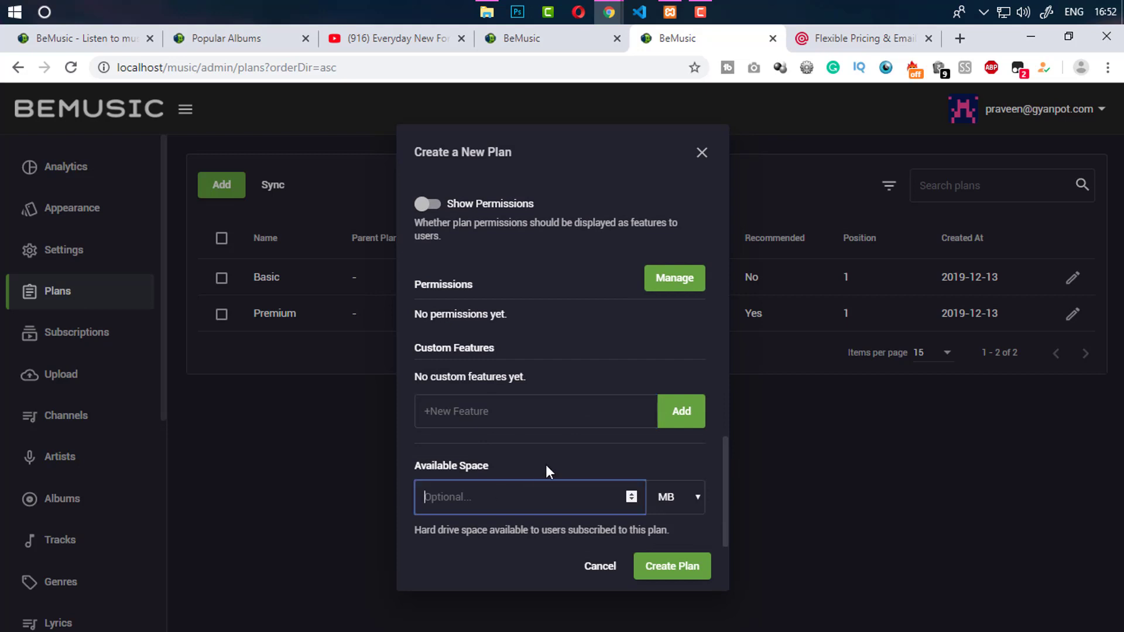
left_click(673, 492)
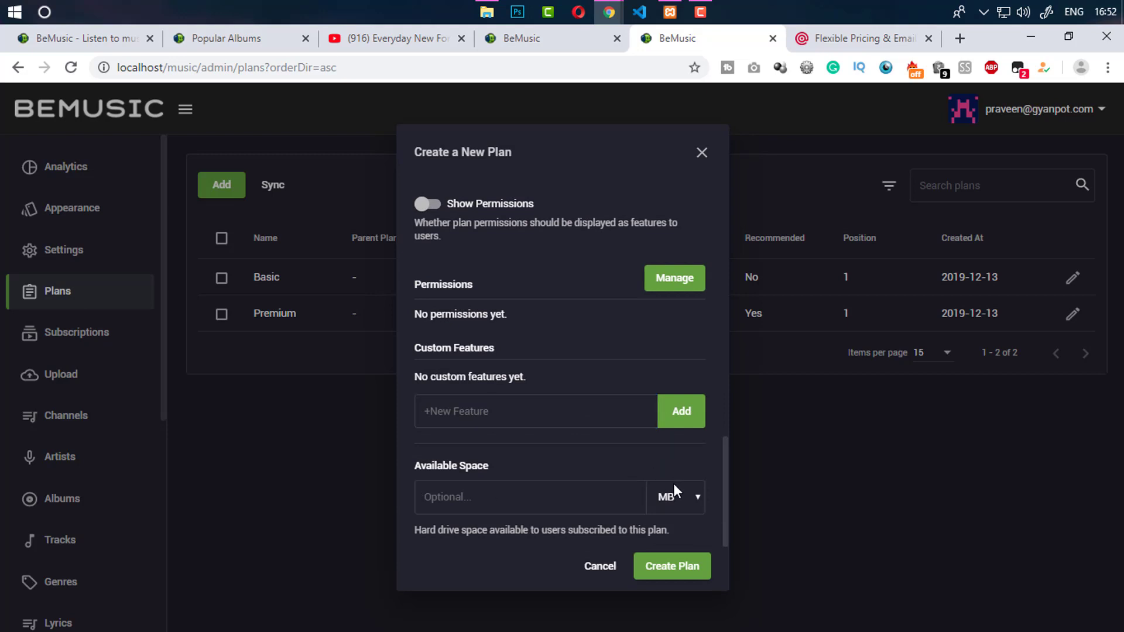
left_click(678, 563)
left_click(511, 495)
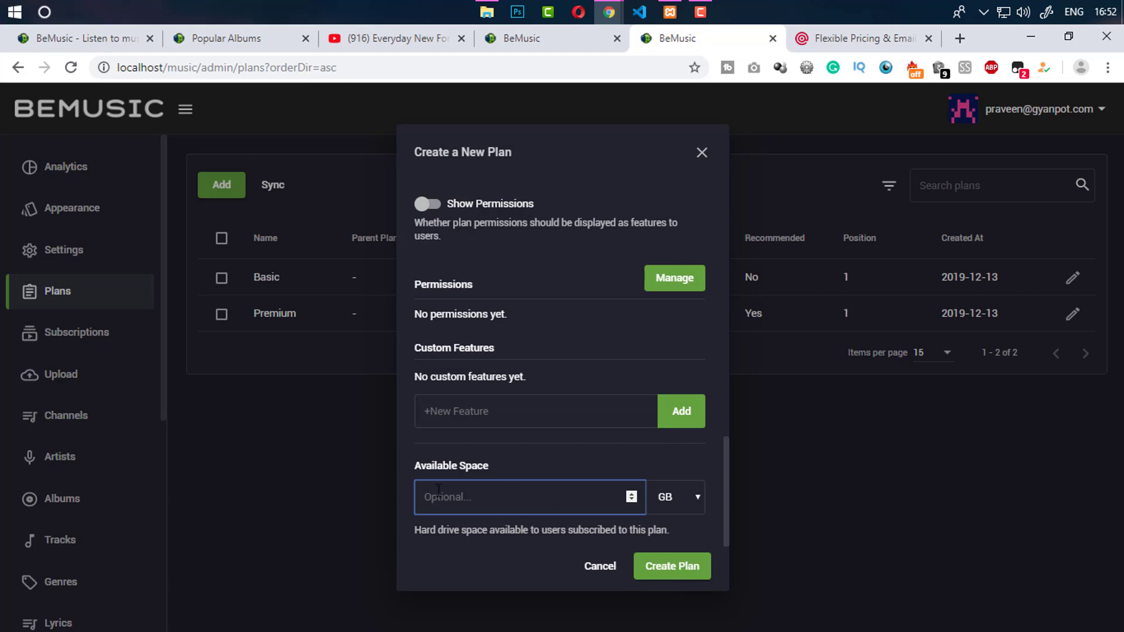
type("10")
Add Unlimited Lyrics and Unlimited Albums custom features and save the Business plan
left_click(474, 417)
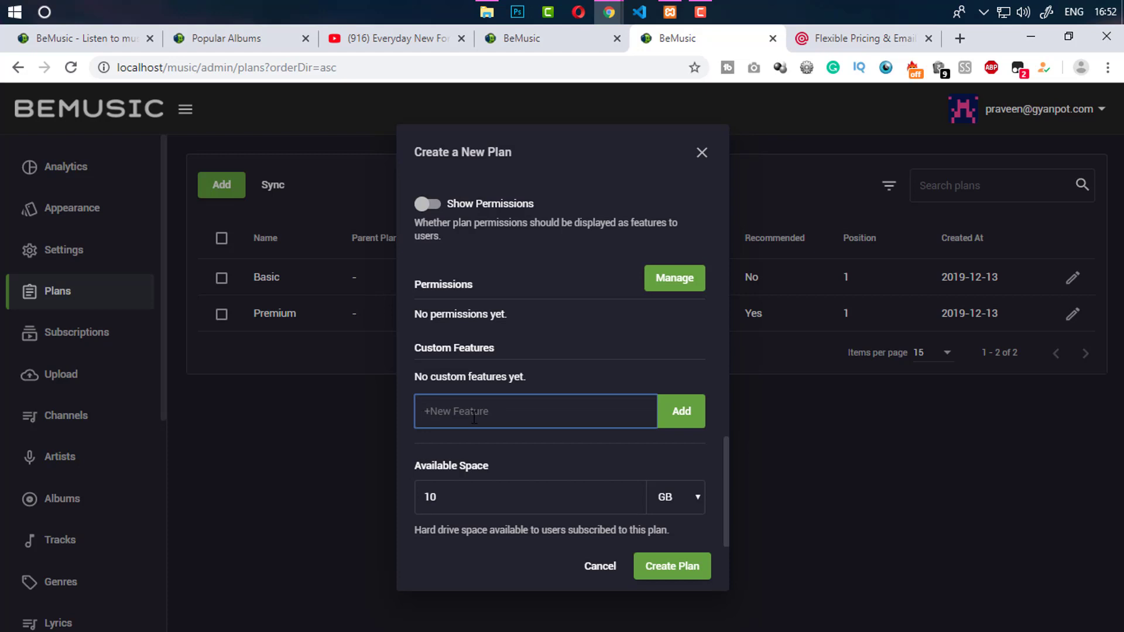
type("Unlimited Lyrics")
key("Return")
type("Un")
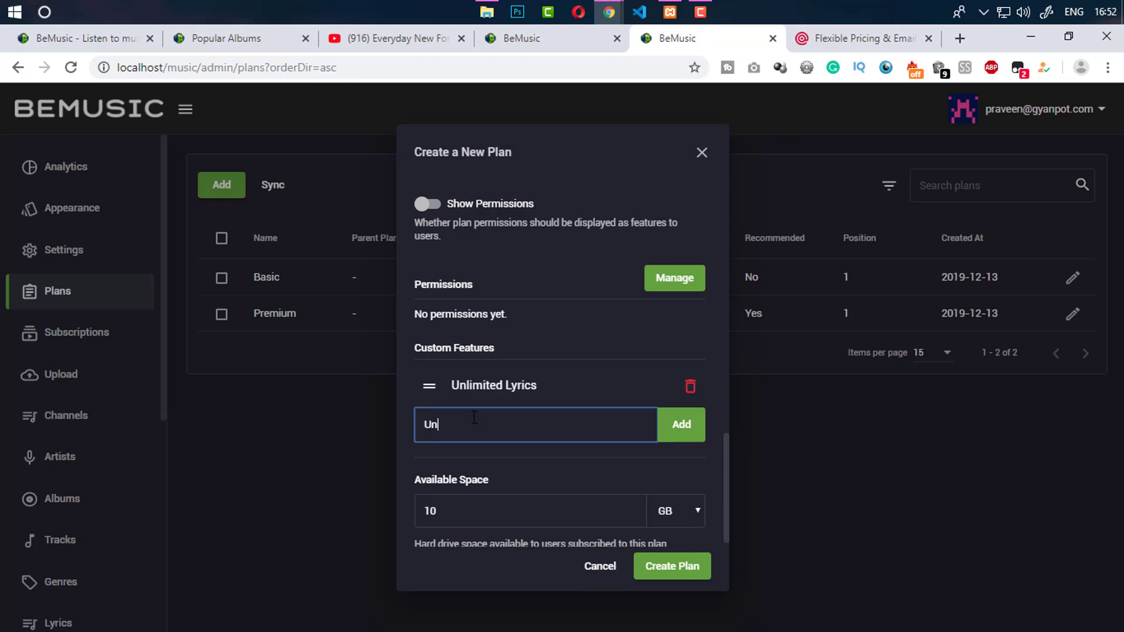
type("limited")
type(" Artis")
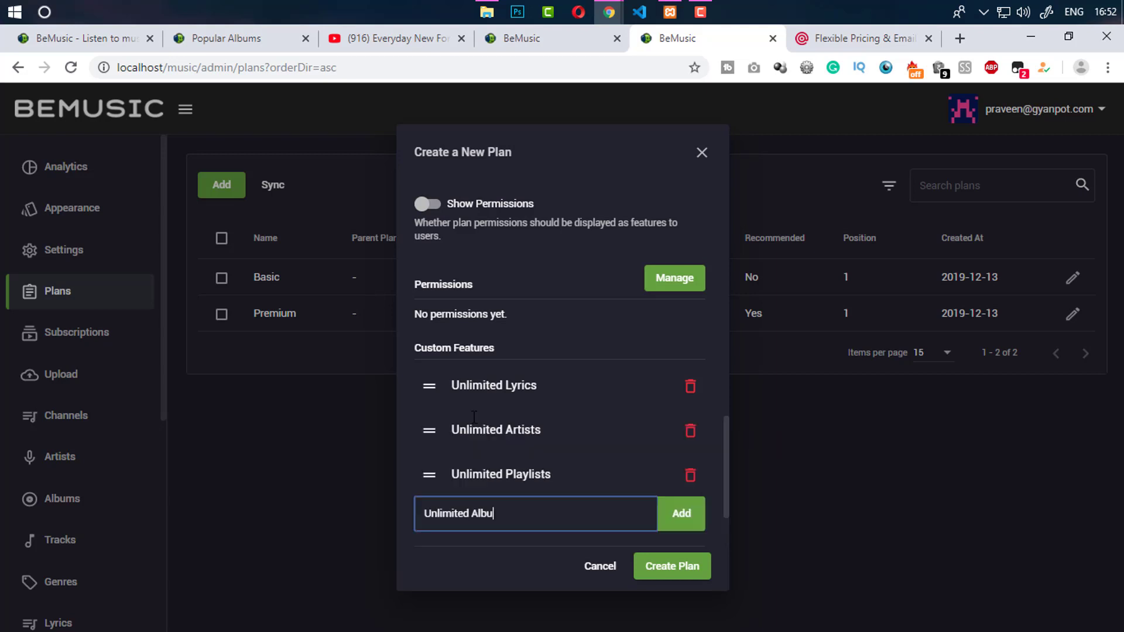
type("ms")
key("Return")
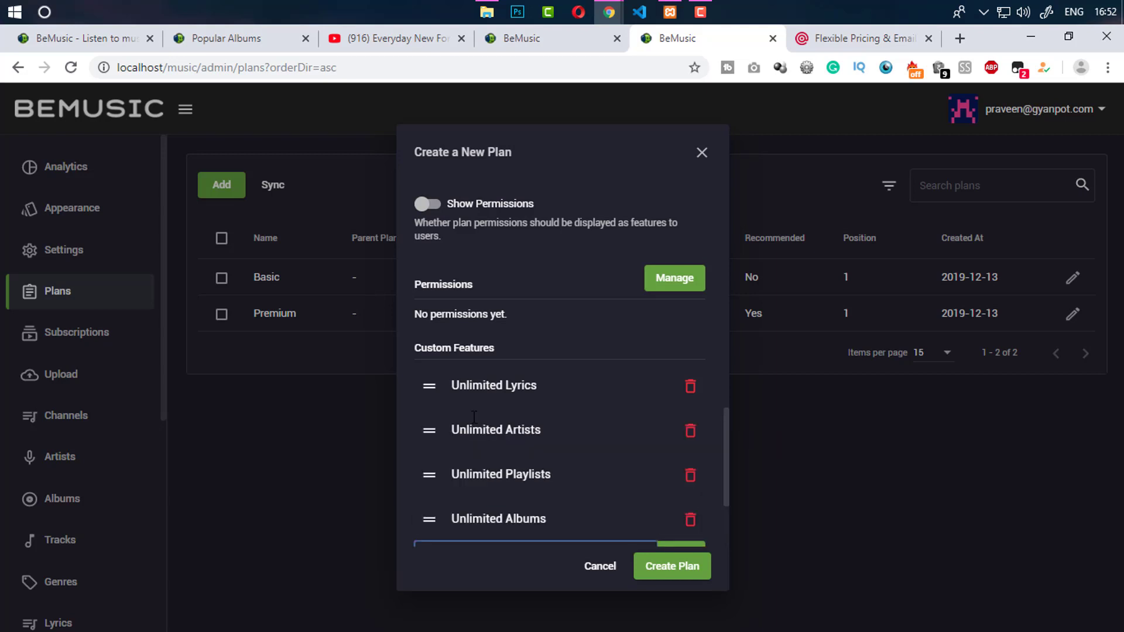
left_click(672, 567)
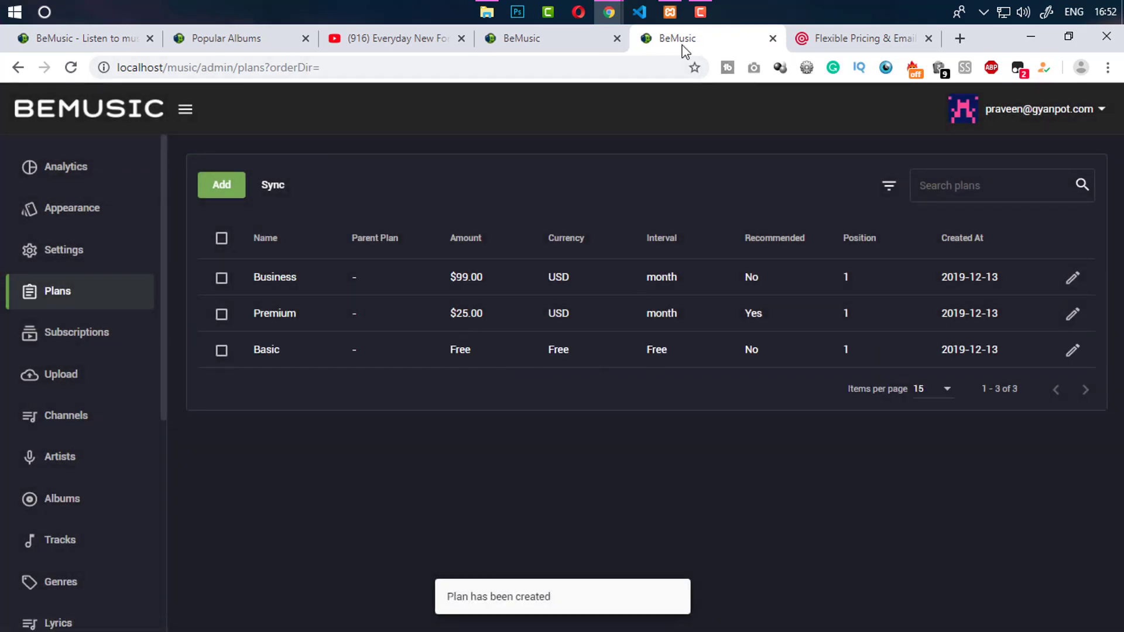
Reload the upgrade page and choose Business to reach its 1-month $99.00/month step
left_click(559, 39)
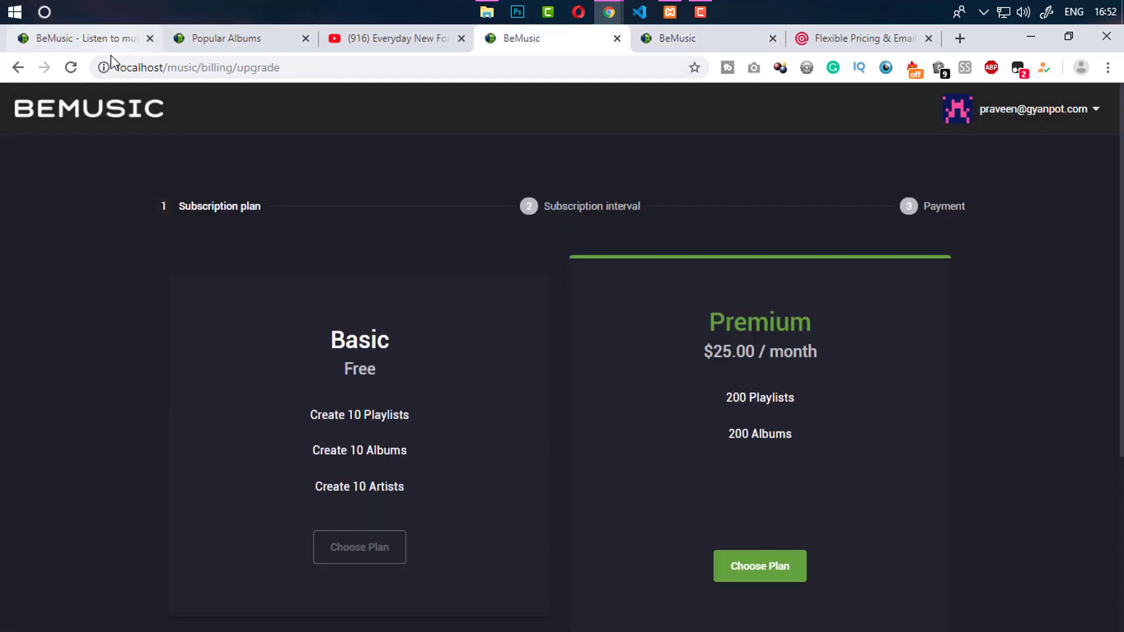
left_click(71, 67)
scroll(1079, 260, "down", 2)
scroll(828, 390, "down", 3)
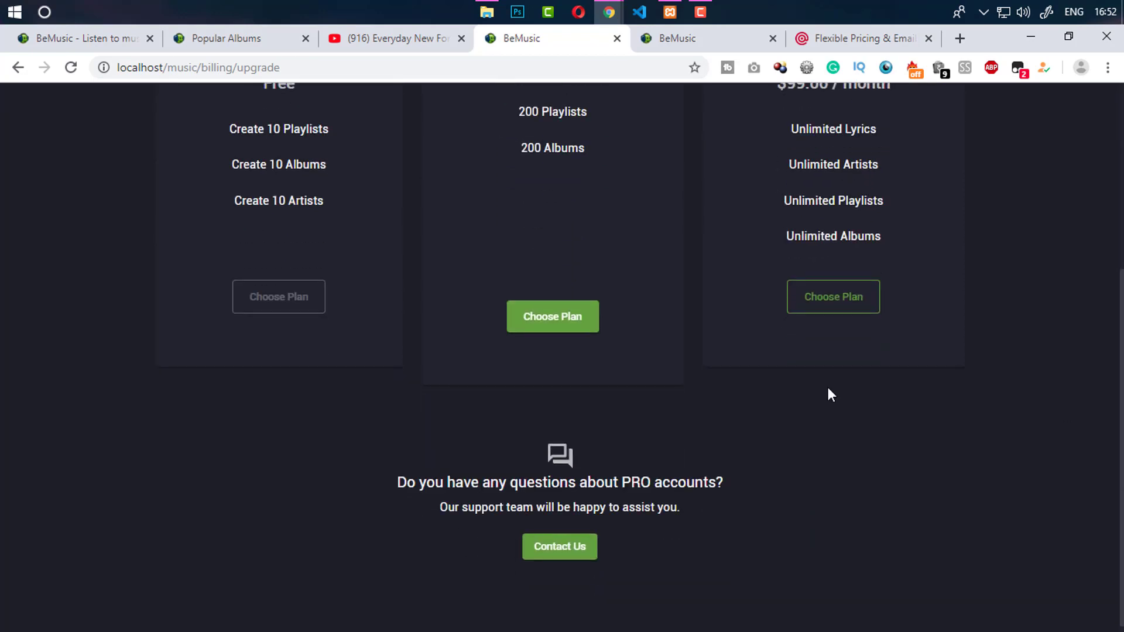
left_click(858, 307)
scroll(858, 306, "down", 1)
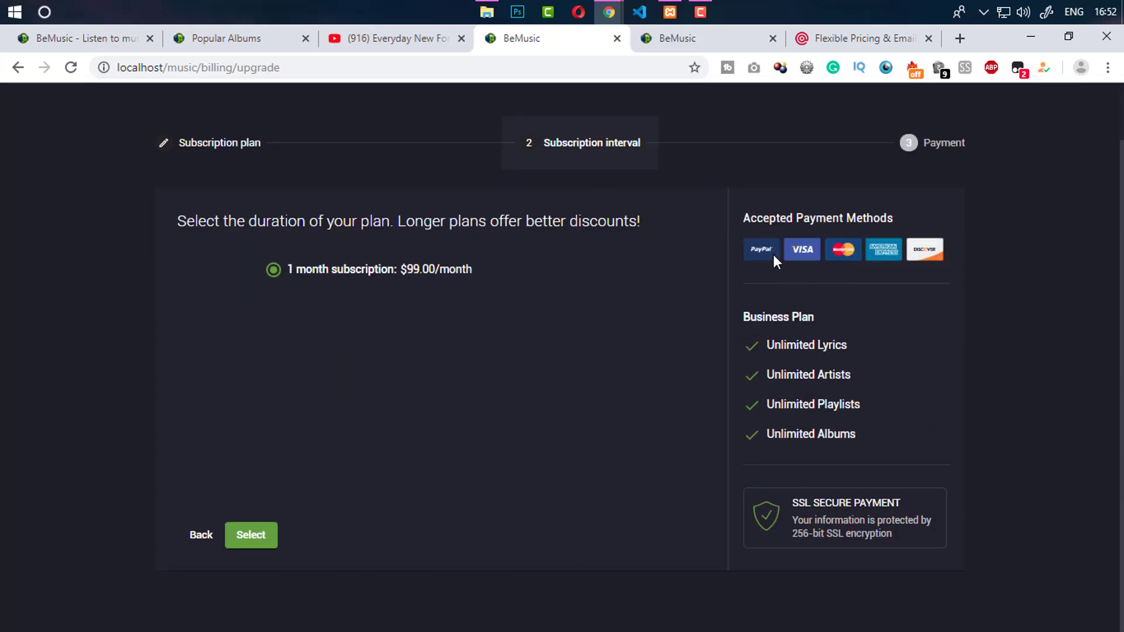
left_click(422, 66)
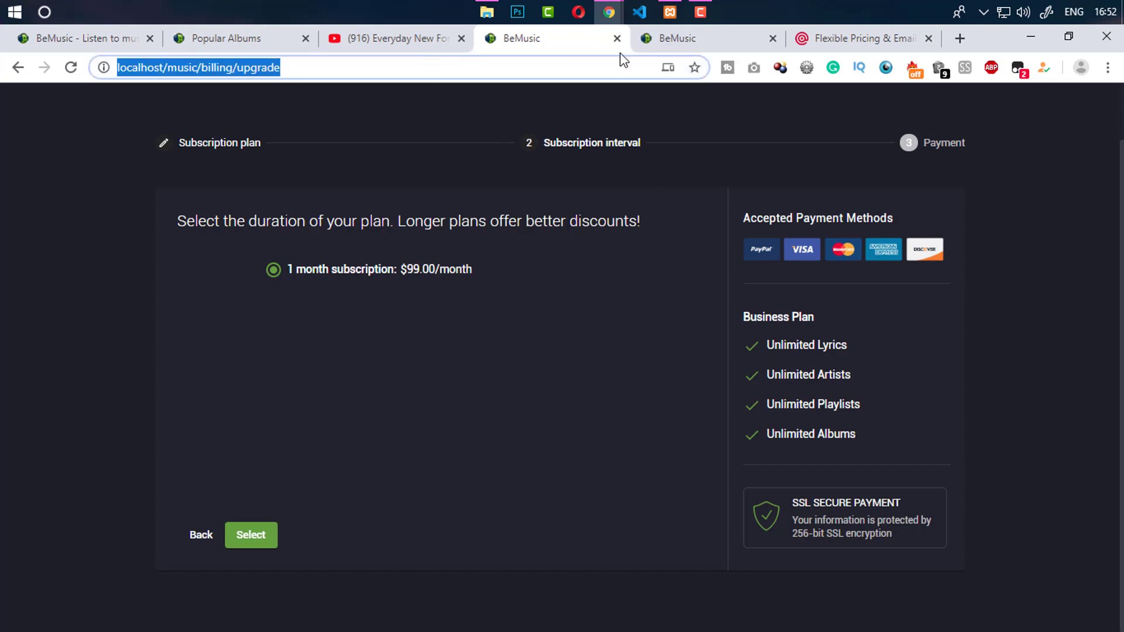
left_click(641, 39)
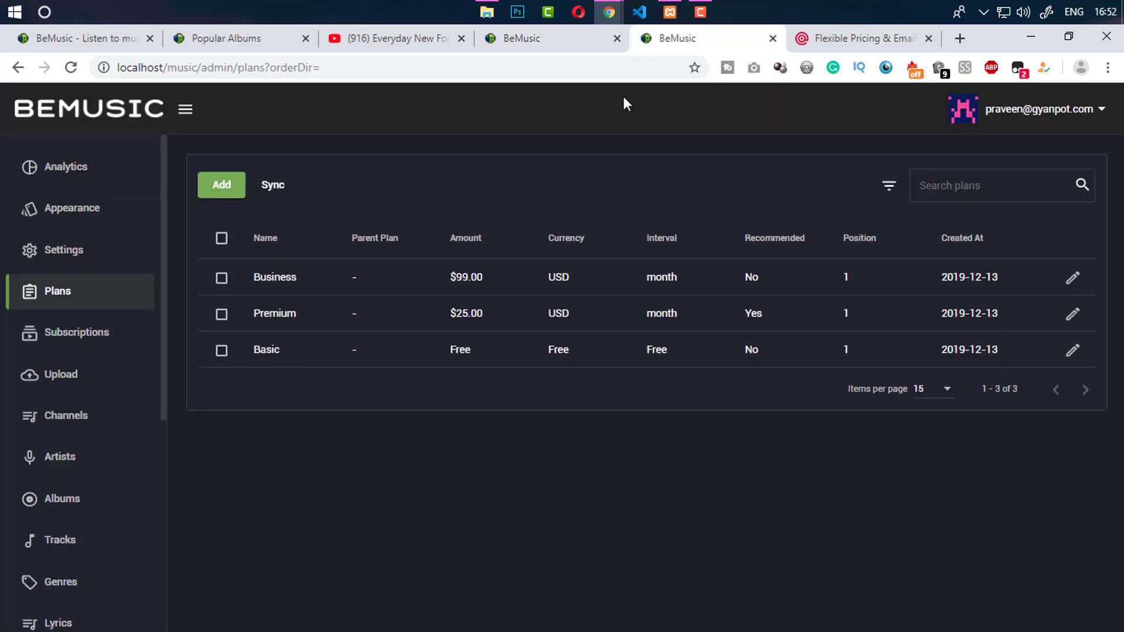
left_click(97, 337)
Open and close a new subscription form, then glance at the upgrade page
left_click(231, 192)
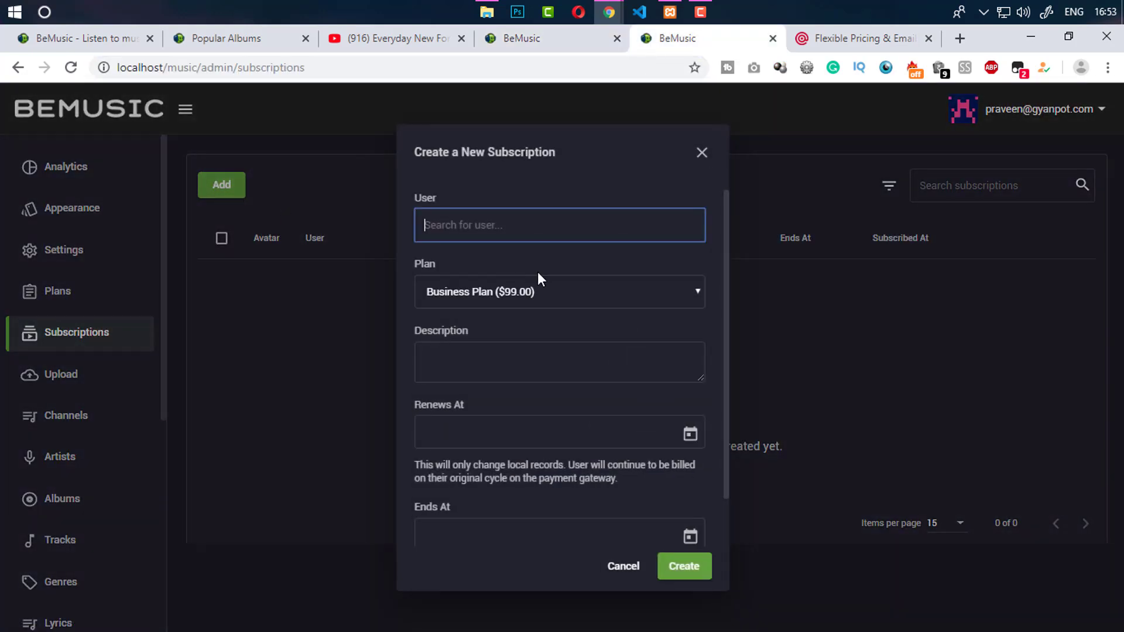
left_click(512, 290)
left_click(387, 348)
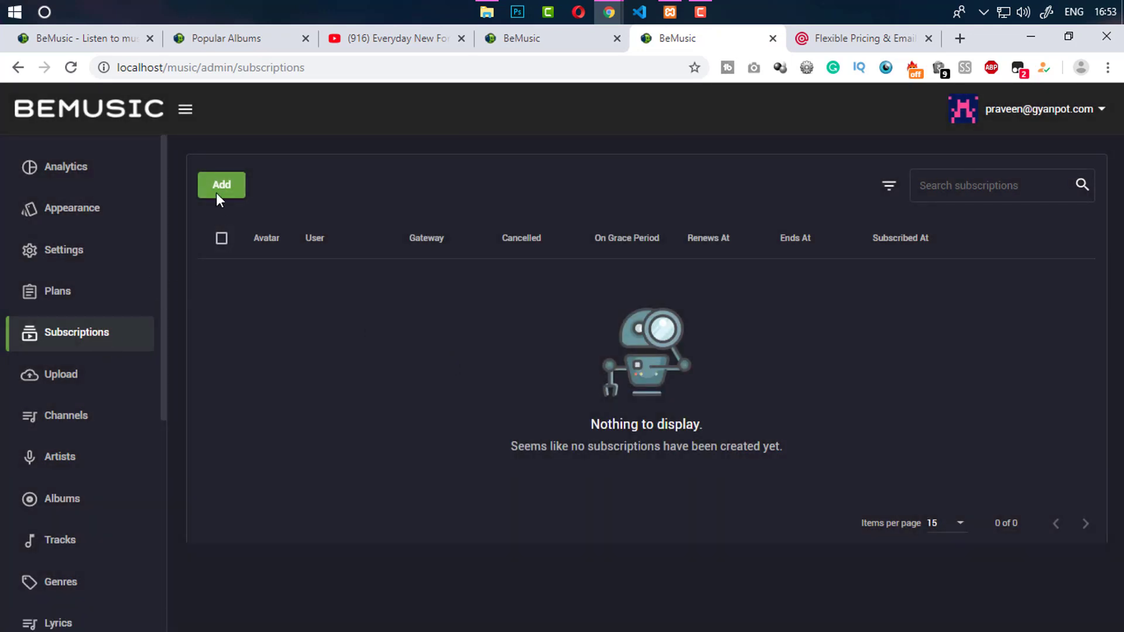
left_click(522, 39)
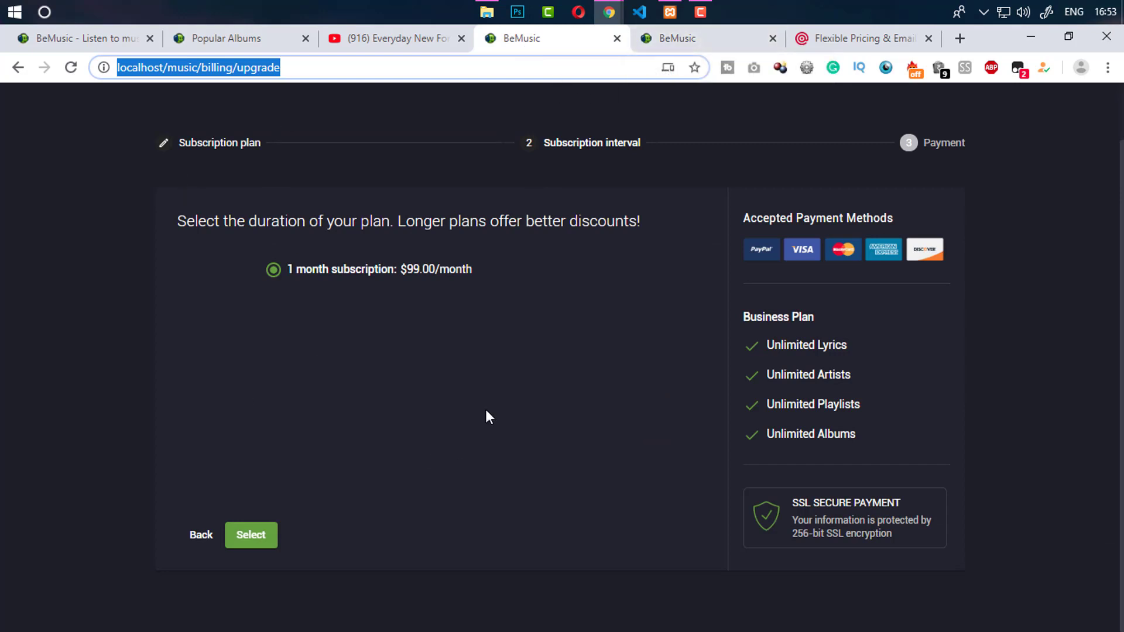
left_click(661, 42)
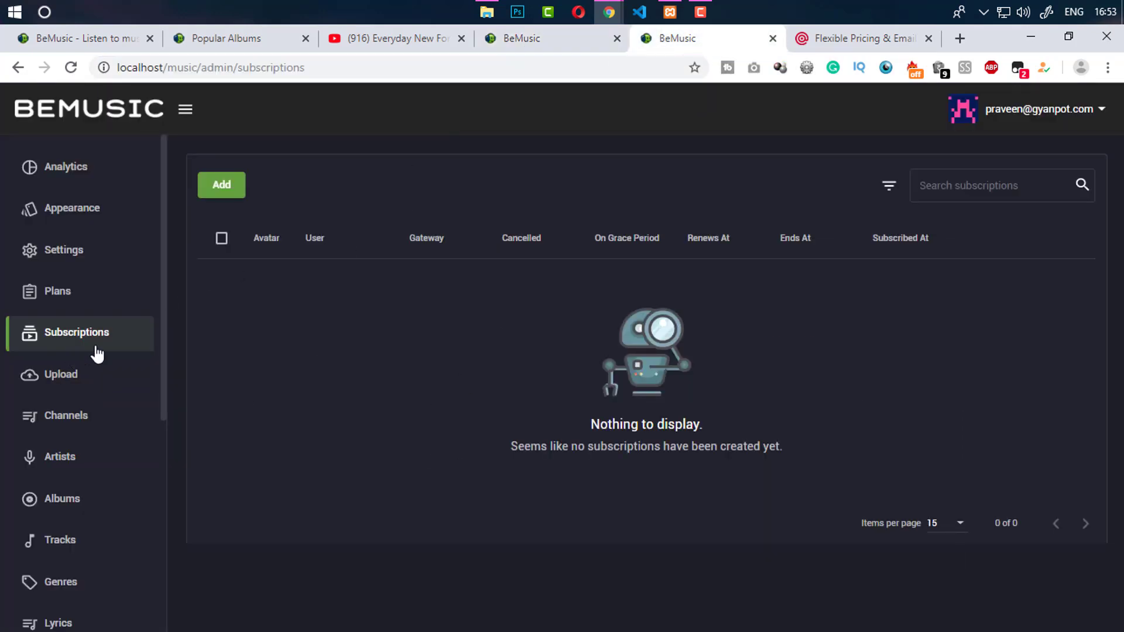
Fill a trial Basic-plan subscription form, browsing user and dates, then discard it
left_click(231, 186)
left_click(473, 300)
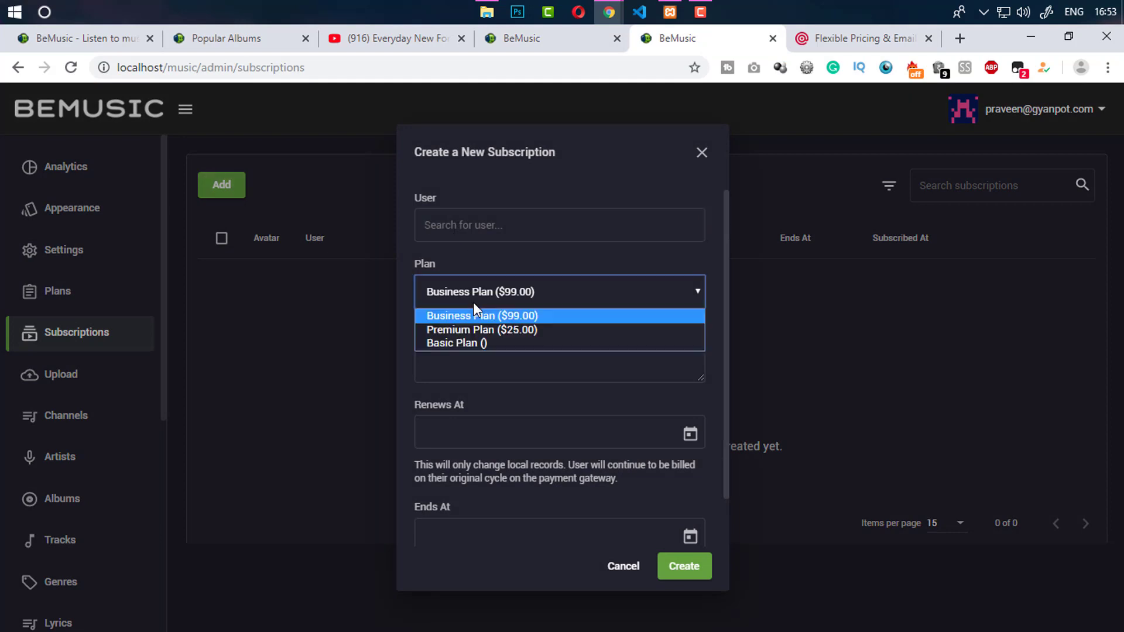
left_click(474, 341)
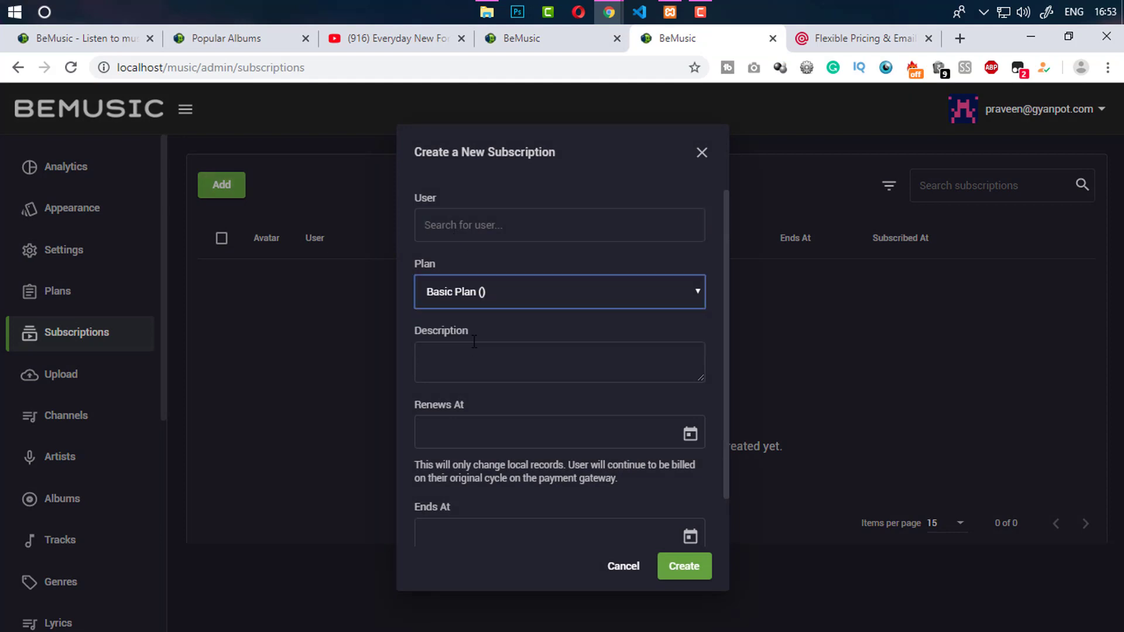
left_click(483, 230)
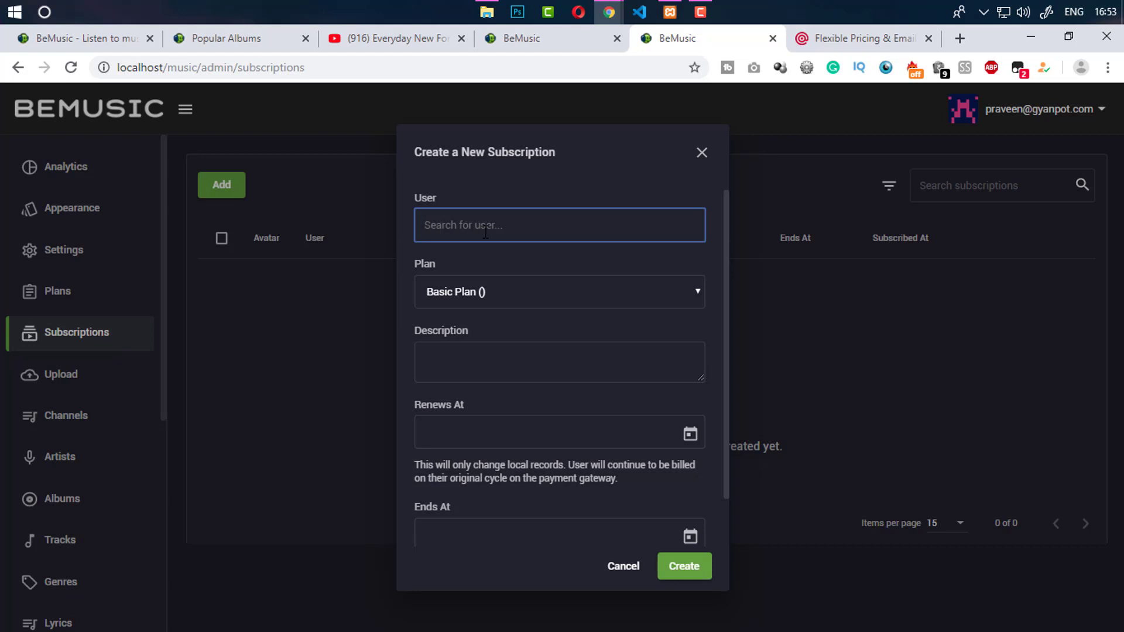
left_click(455, 373)
left_click(459, 436)
left_click(495, 494)
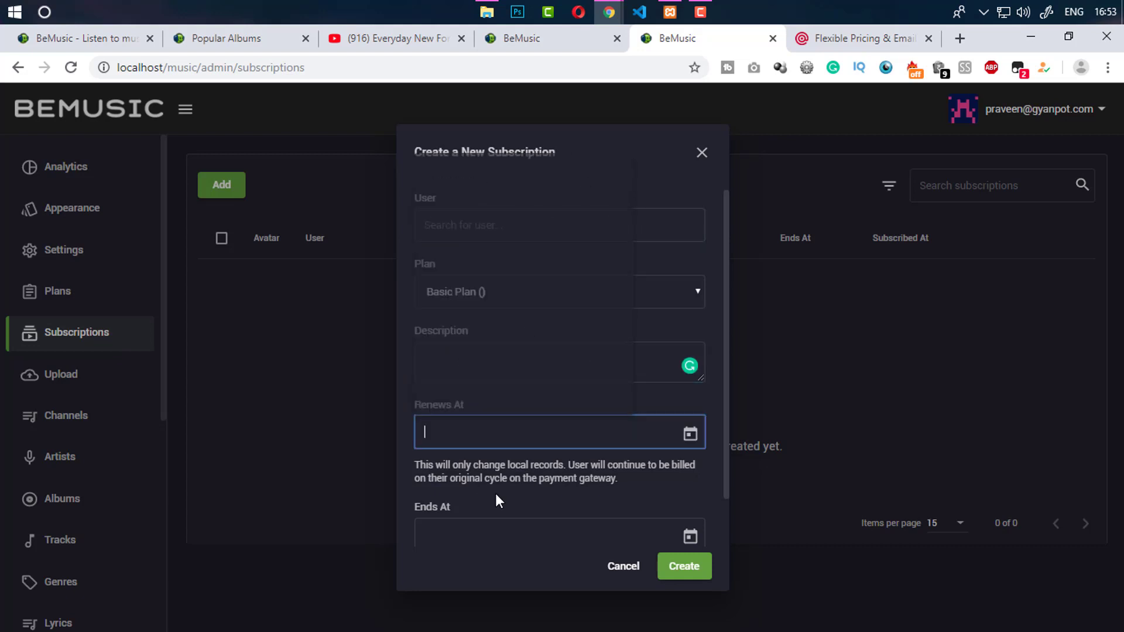
scroll(723, 407, "down", 1)
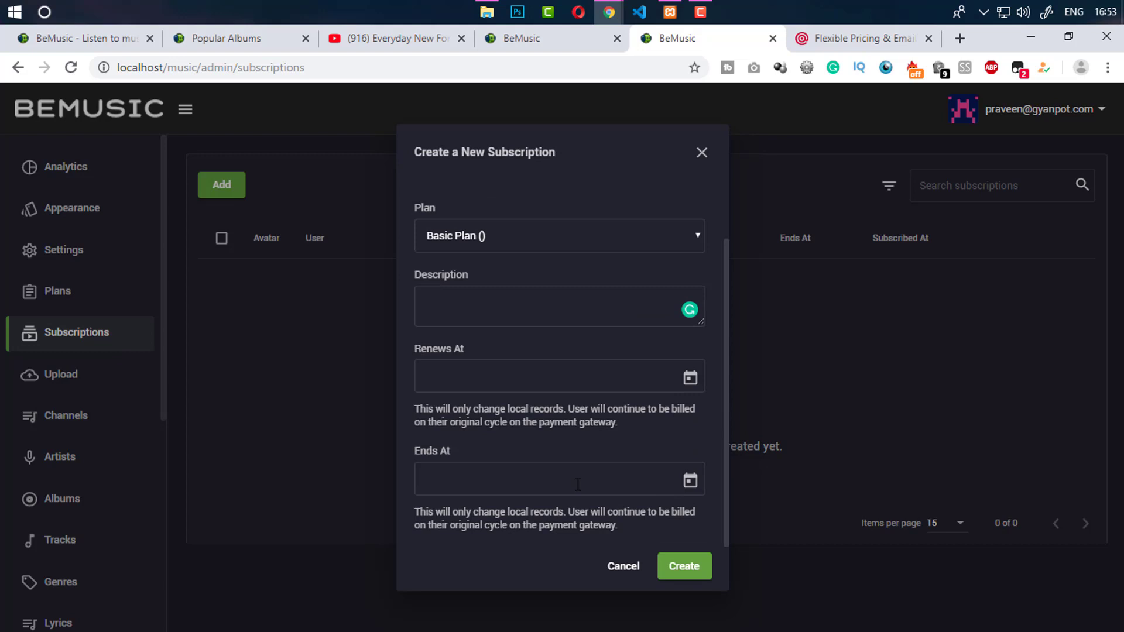
left_click(472, 476)
left_click(454, 514)
left_click(702, 154)
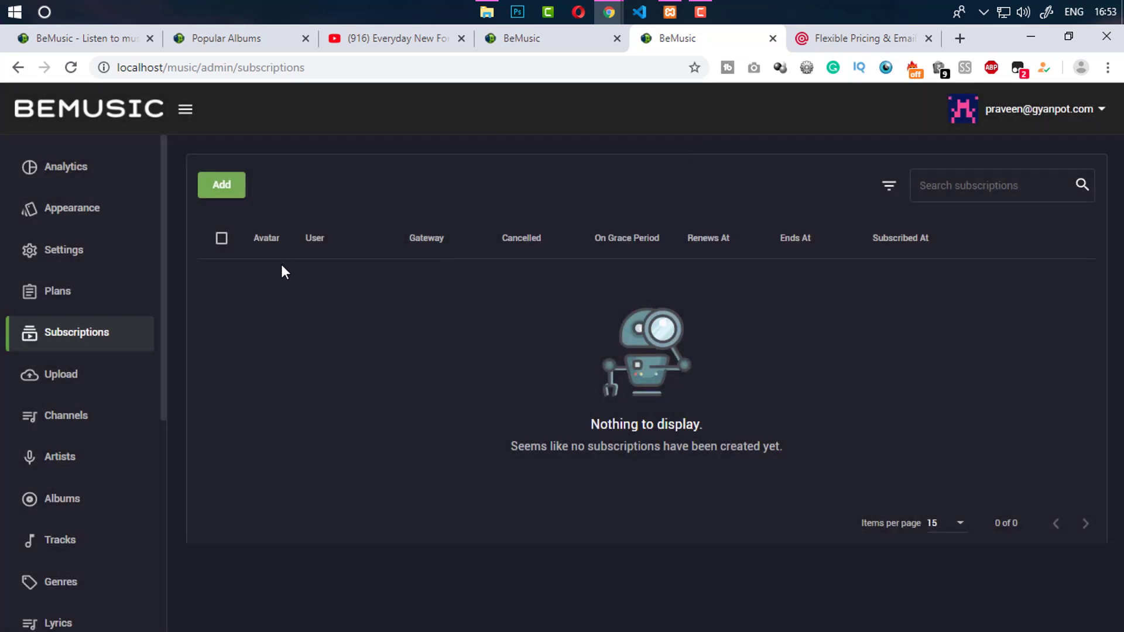
Review the Plans list and Business upgrade page, then open the General settings
left_click(68, 298)
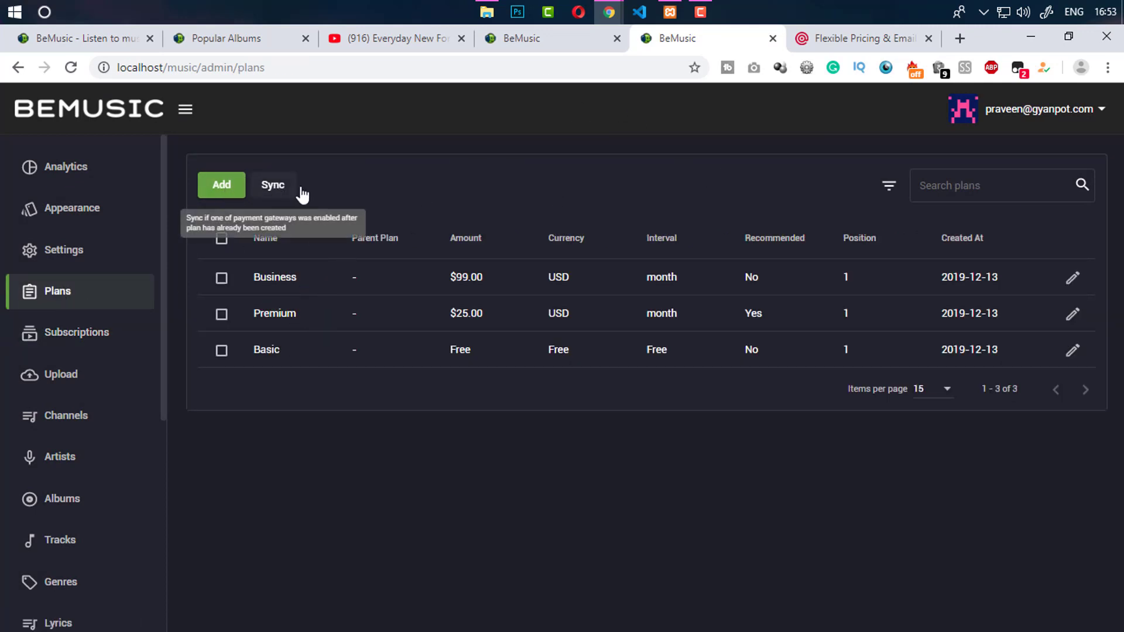
left_click(566, 41)
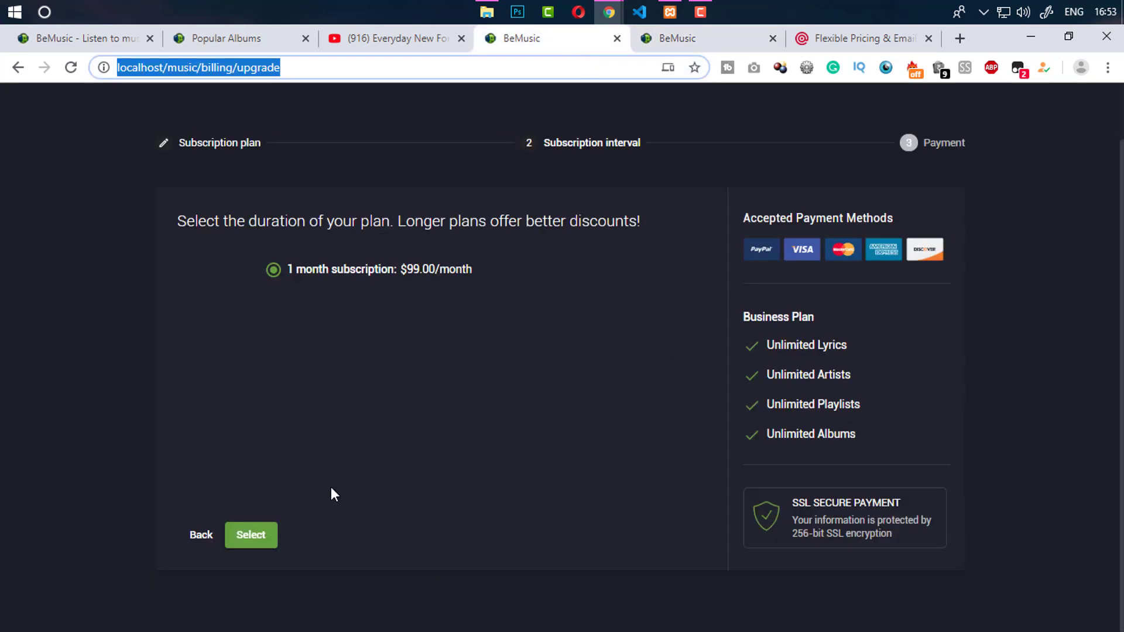
left_click(688, 38)
left_click(75, 250)
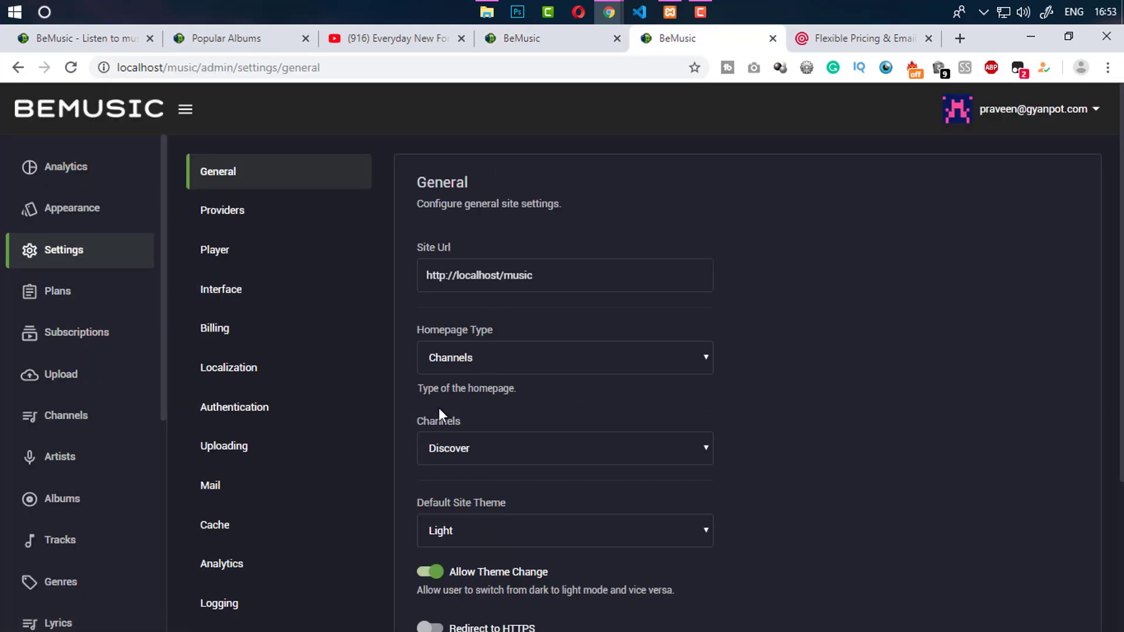
Open the billing settings and compare them against the upgrade page
left_click(223, 326)
scroll(710, 332, "down", 3)
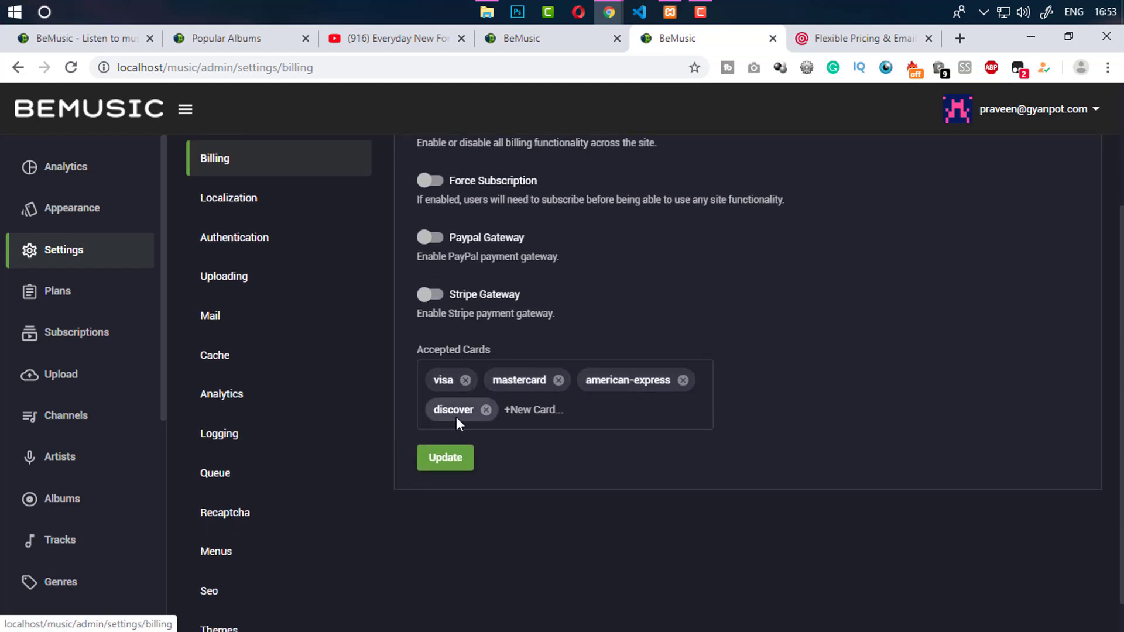
left_click(545, 42)
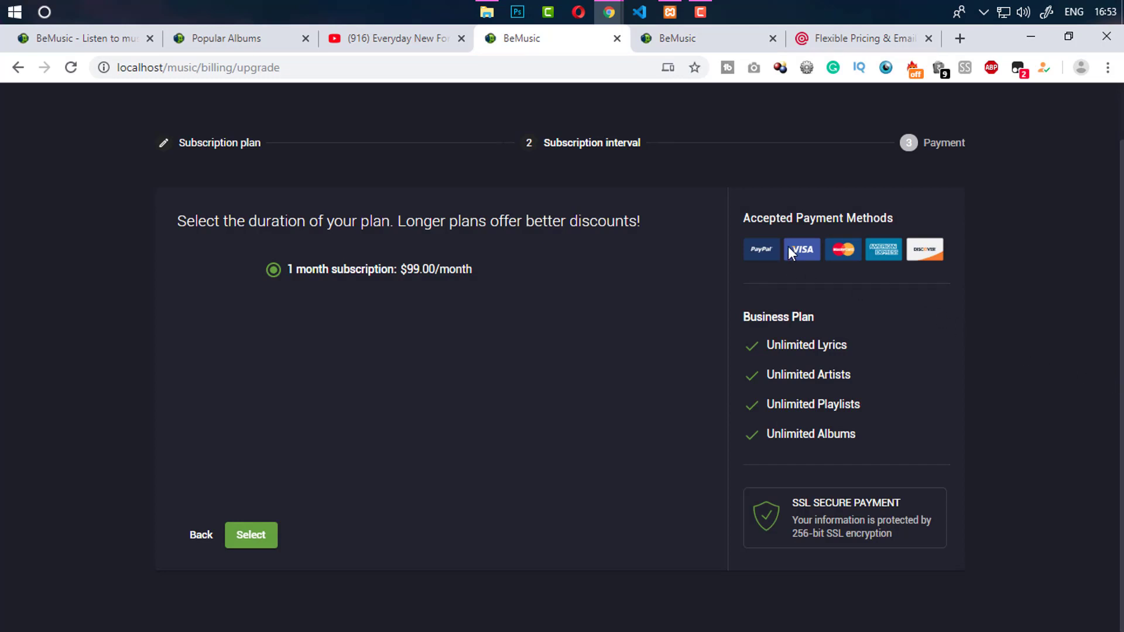
left_click_drag(789, 248, 703, 121)
left_click(667, 40)
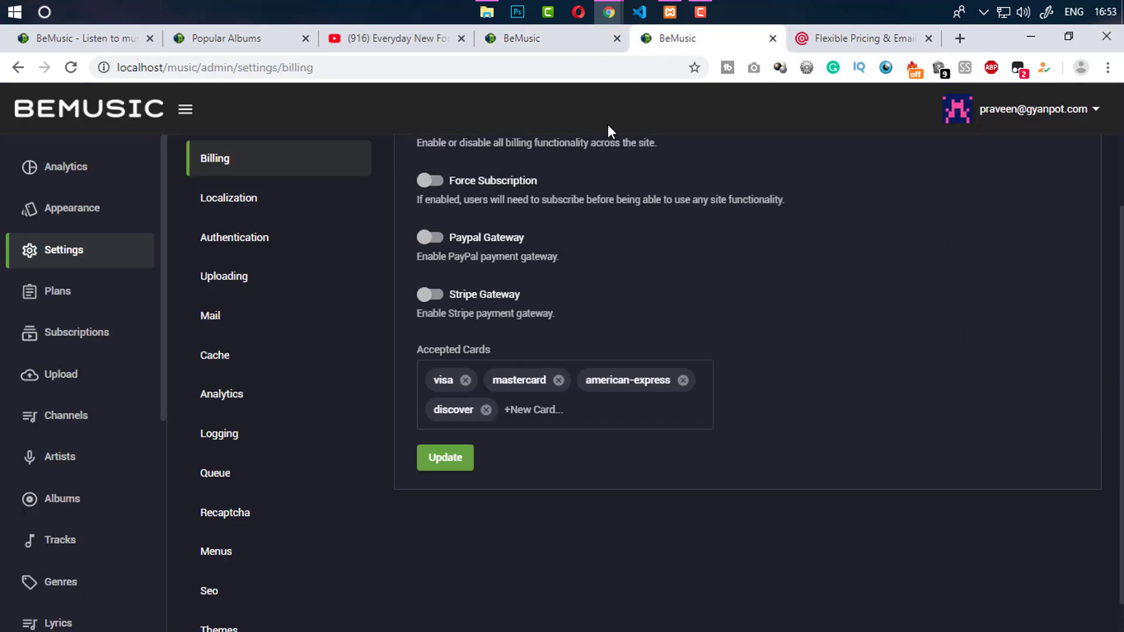
scroll(424, 313, "up", 2)
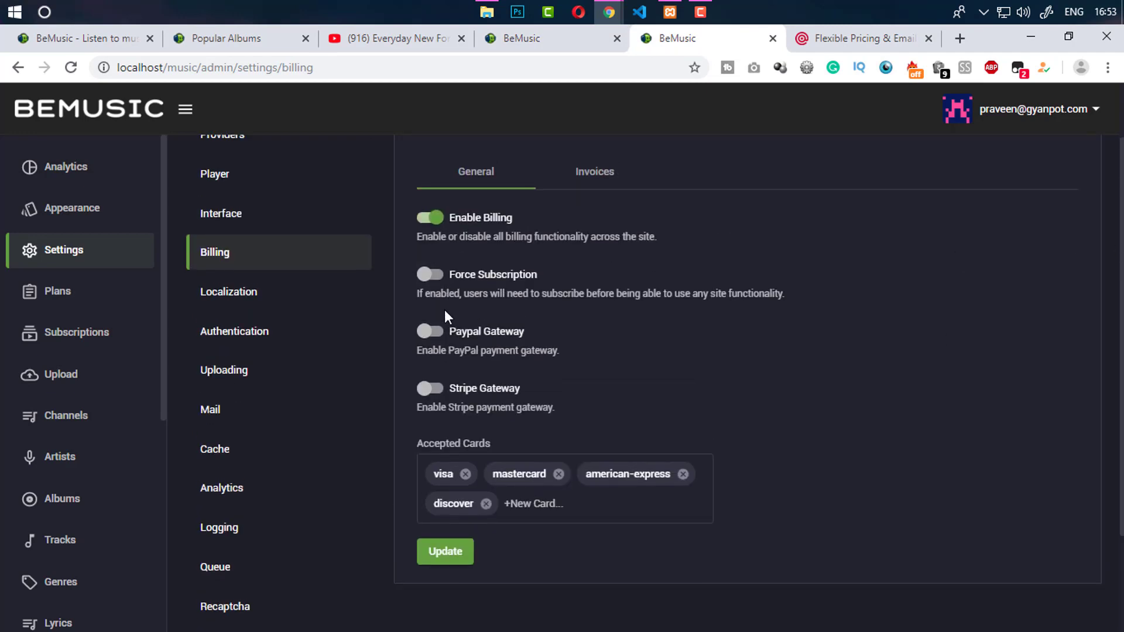
Enable the PayPal and Stripe gateways, attempt saving, then disable Stripe and retry
left_click(428, 331)
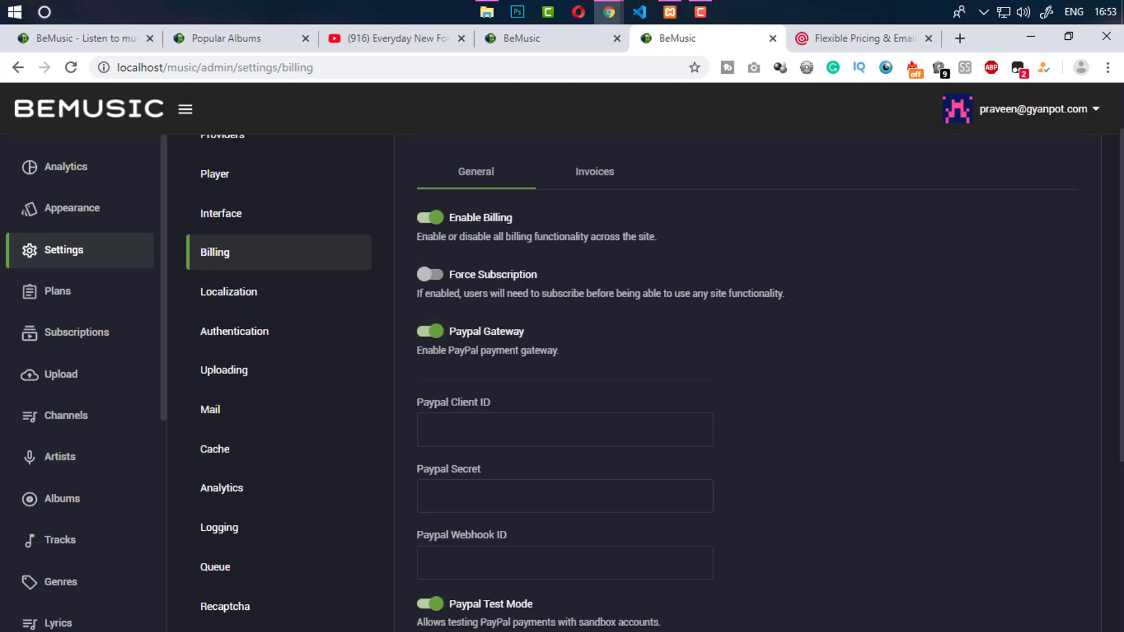
scroll(448, 405, "down", 4)
left_click(431, 430)
scroll(676, 554, "down", 3)
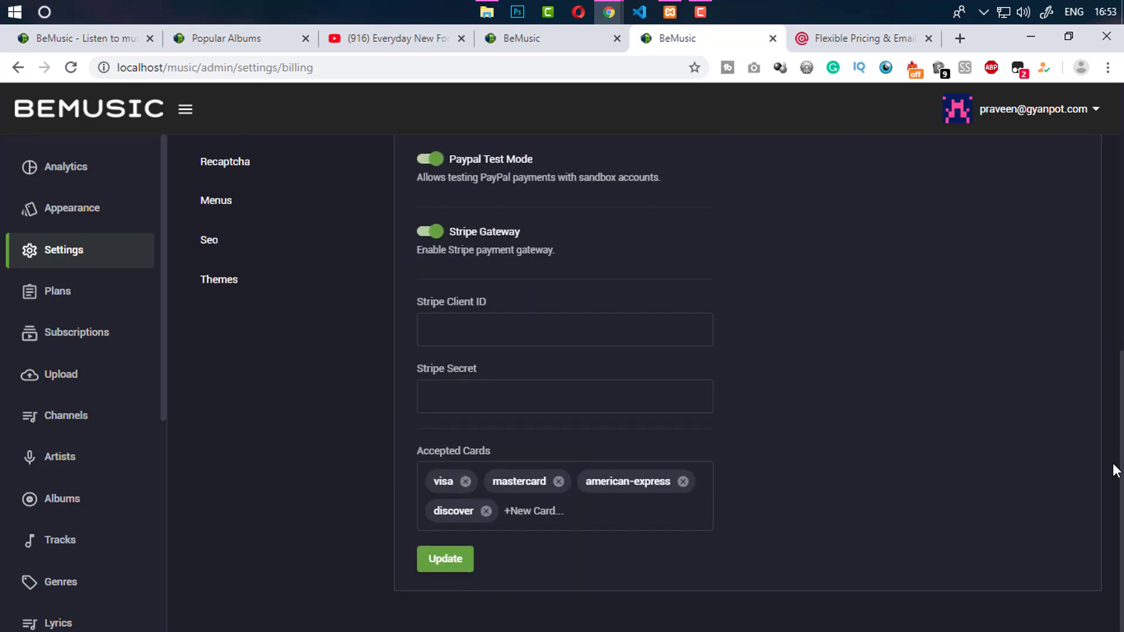
left_click(451, 556)
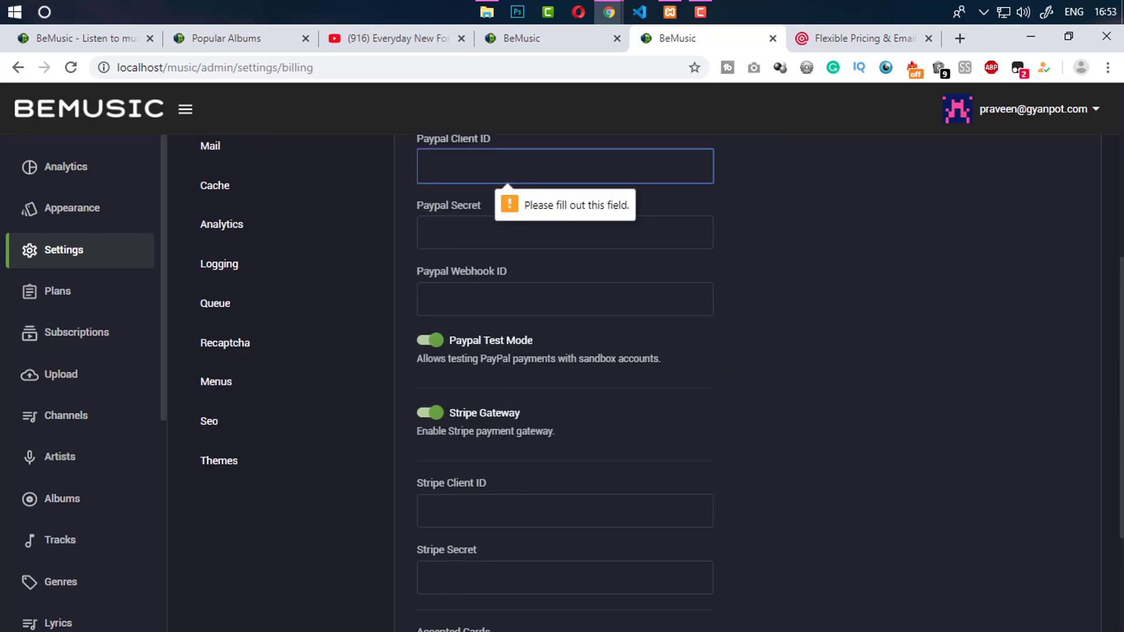
left_click_drag(1122, 422, 1122, 369)
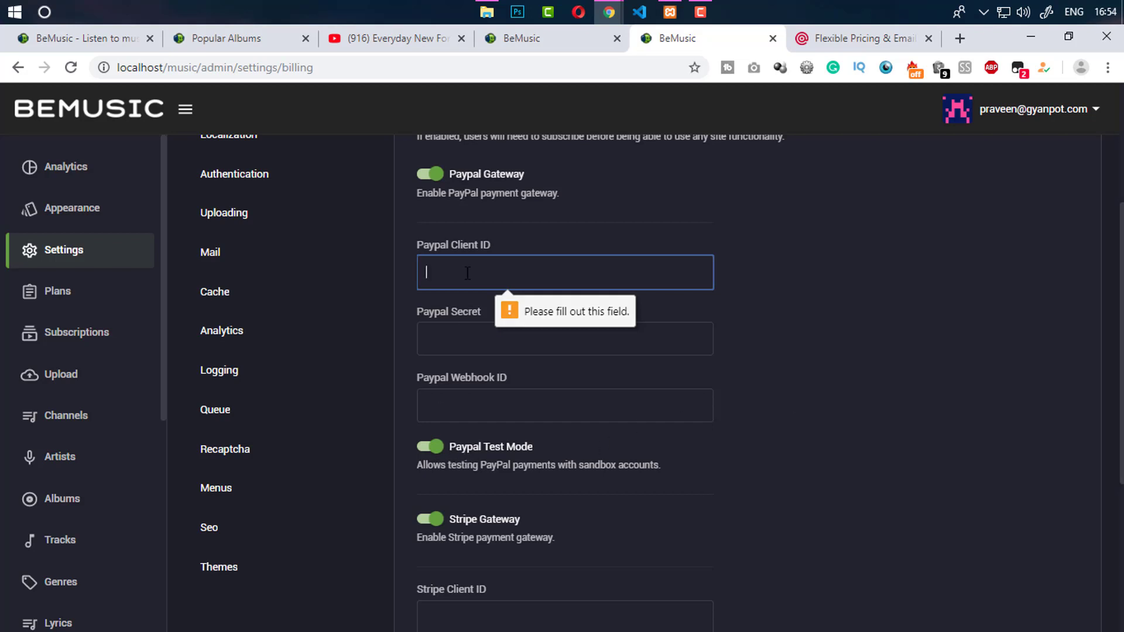
left_click(430, 519)
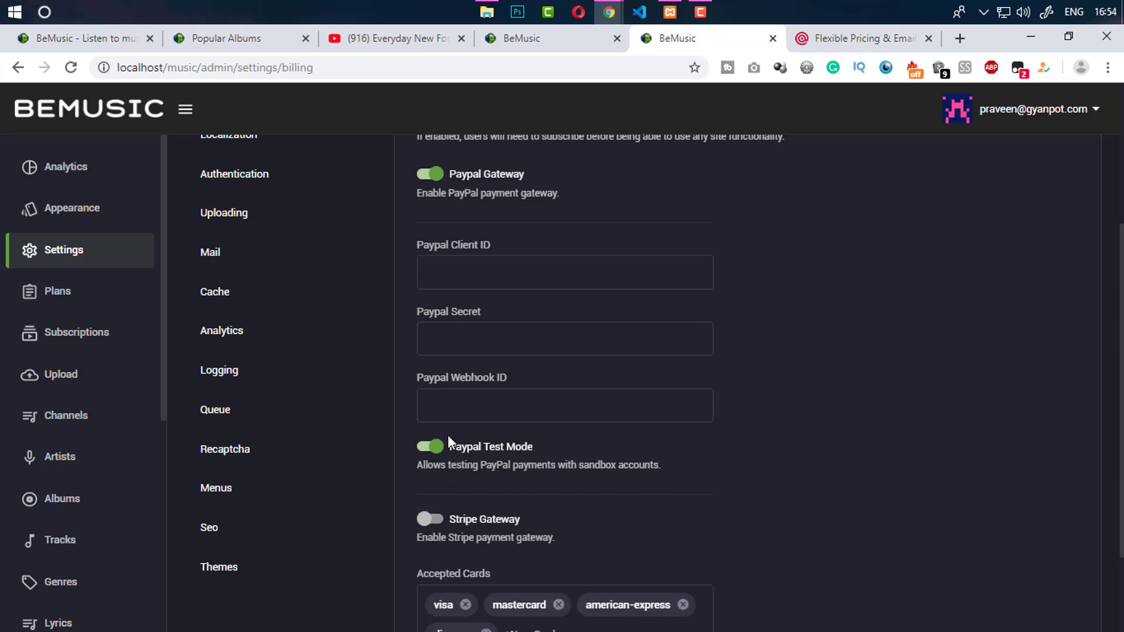
scroll(448, 441, "down", 2)
left_click(427, 569)
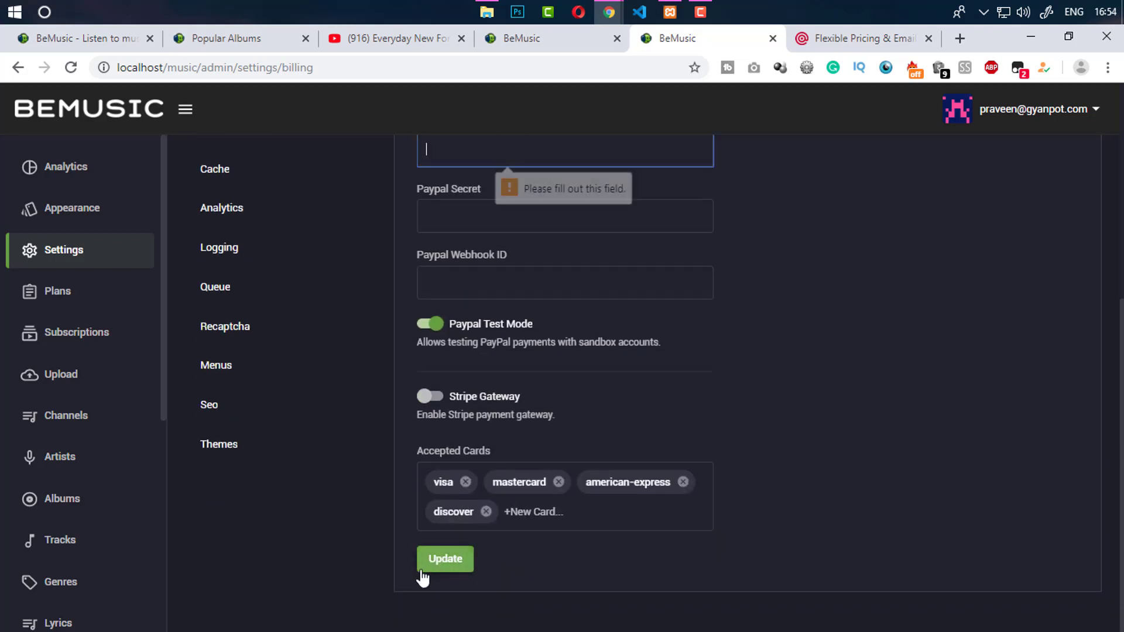
Save the billing settings with both PayPal and Stripe off, then return to the Business upgrade page
scroll(439, 410, "up", 2)
left_click(431, 192)
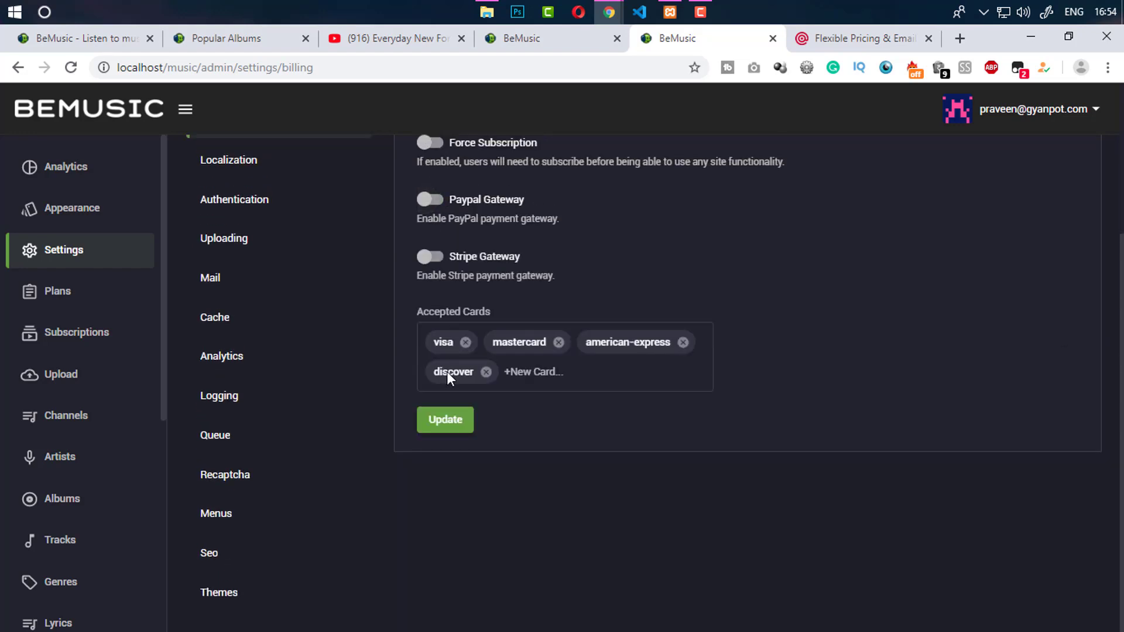
left_click(430, 253)
left_click(443, 585)
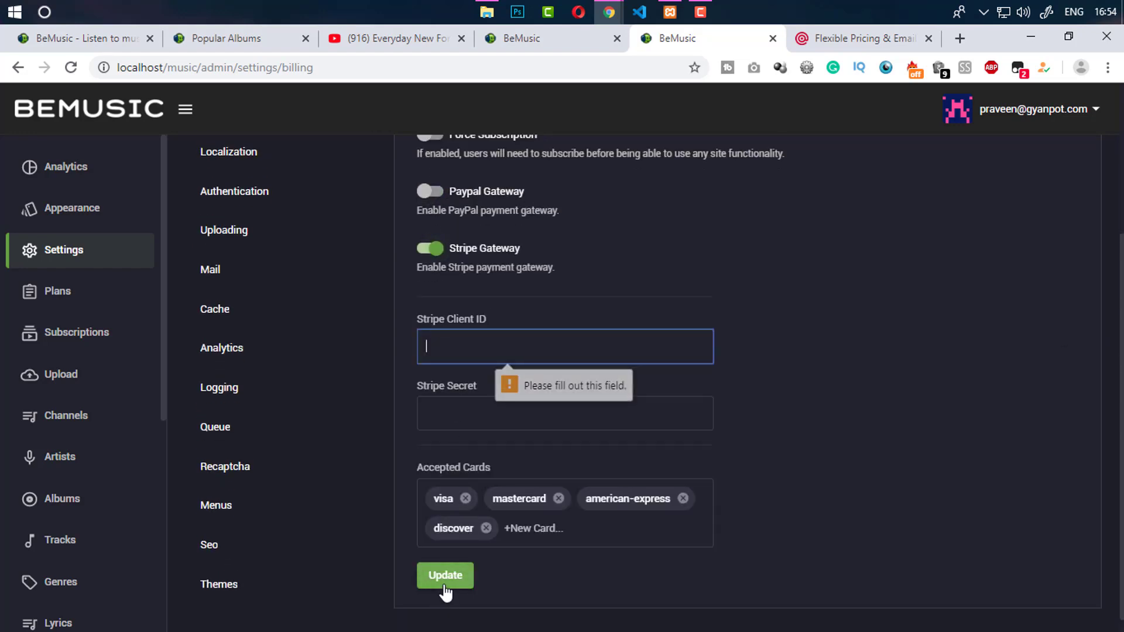
left_click(436, 248)
left_click(448, 421)
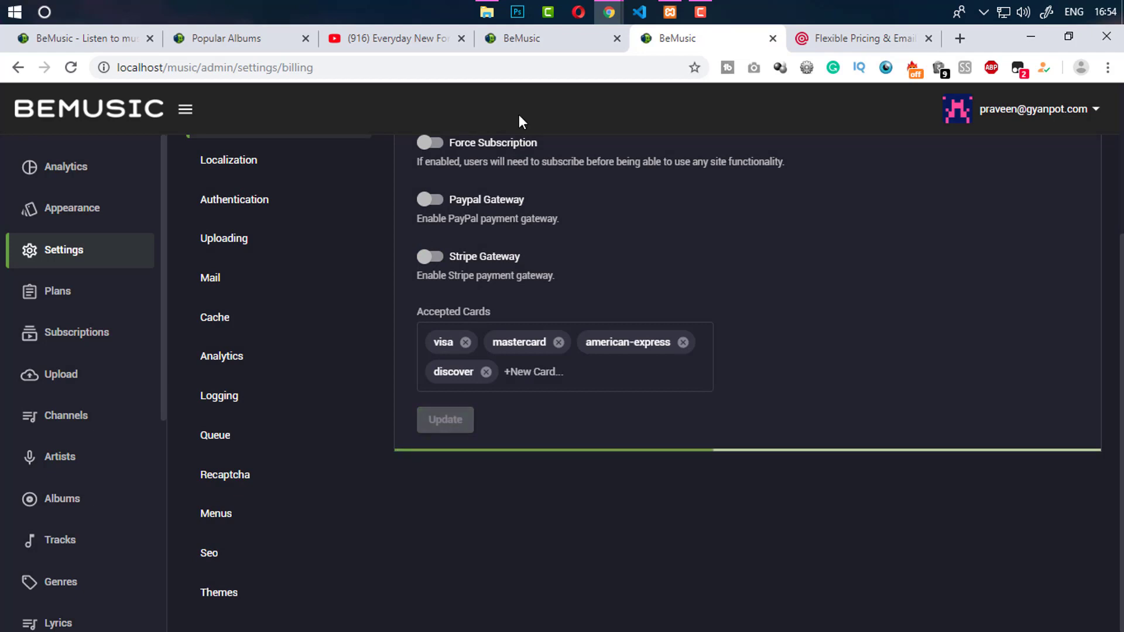
left_click(546, 41)
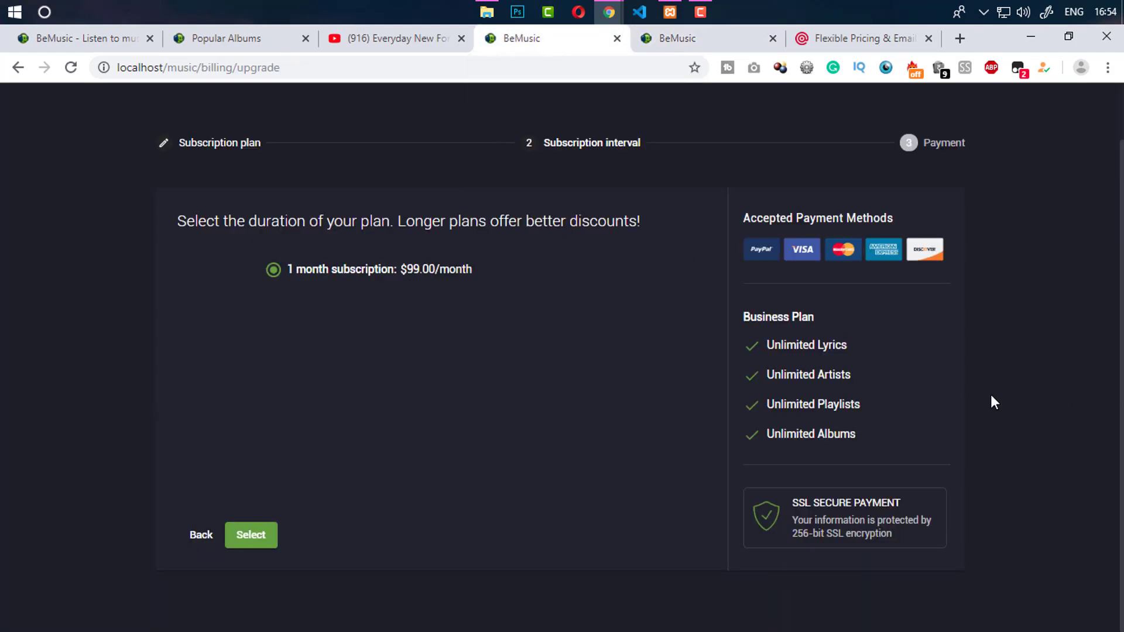
Choose the one-month $99.00/month Business option, review the Payment step's authorisation text, then open the home page
left_click(248, 535)
scroll(307, 504, "down", 1)
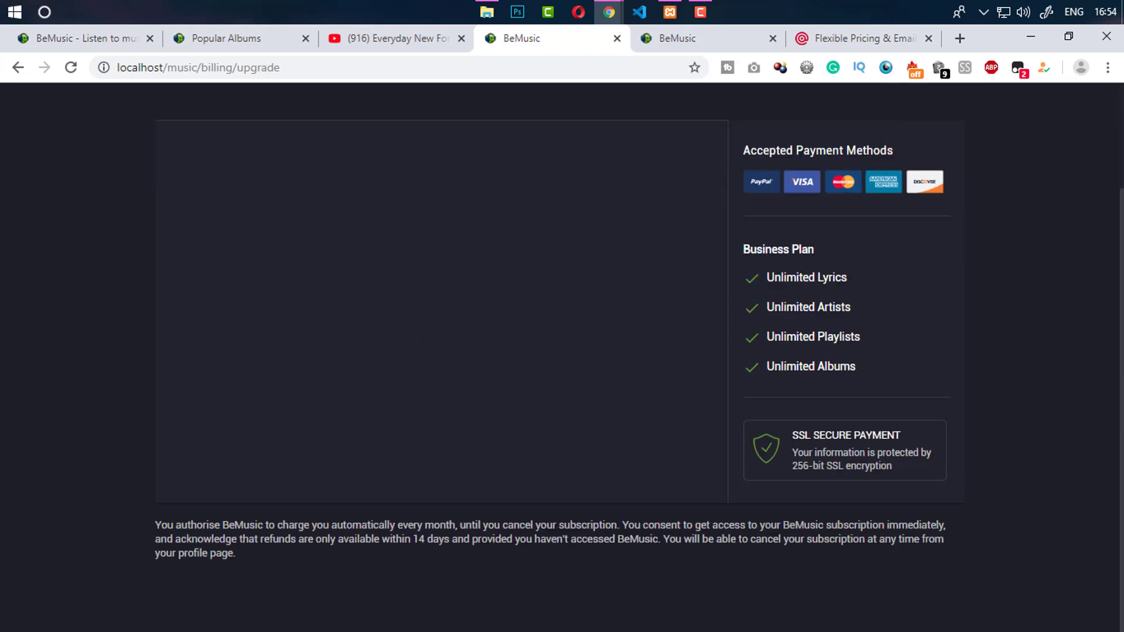
scroll(562, 351, "up", 2)
scroll(561, 351, "down", 2)
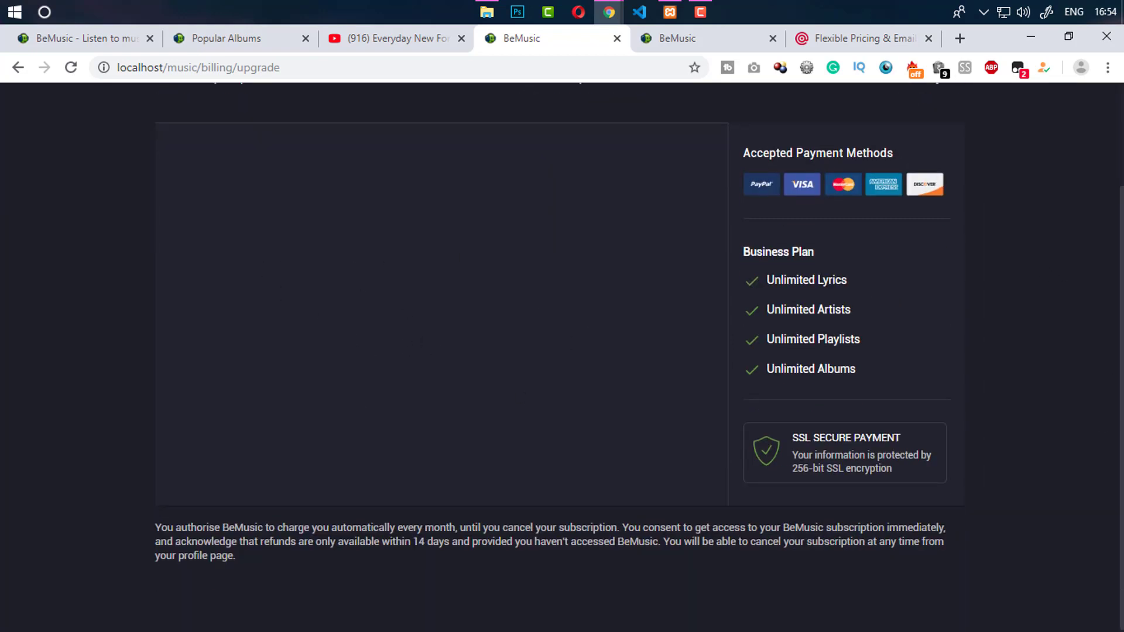
scroll(123, 206, "up", 2)
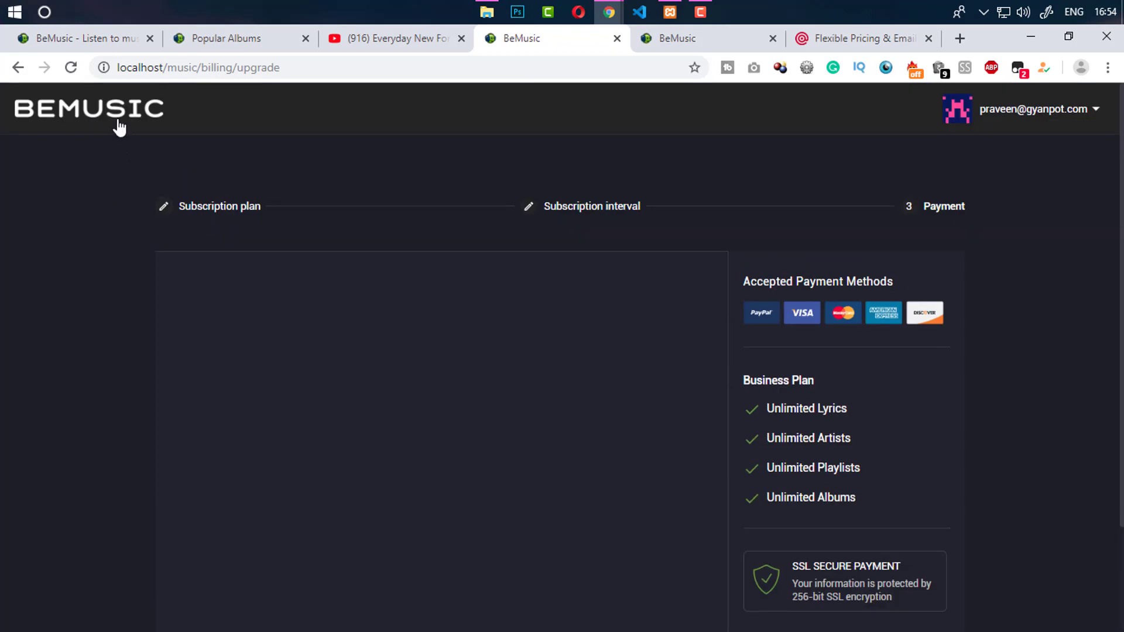
left_click(118, 124)
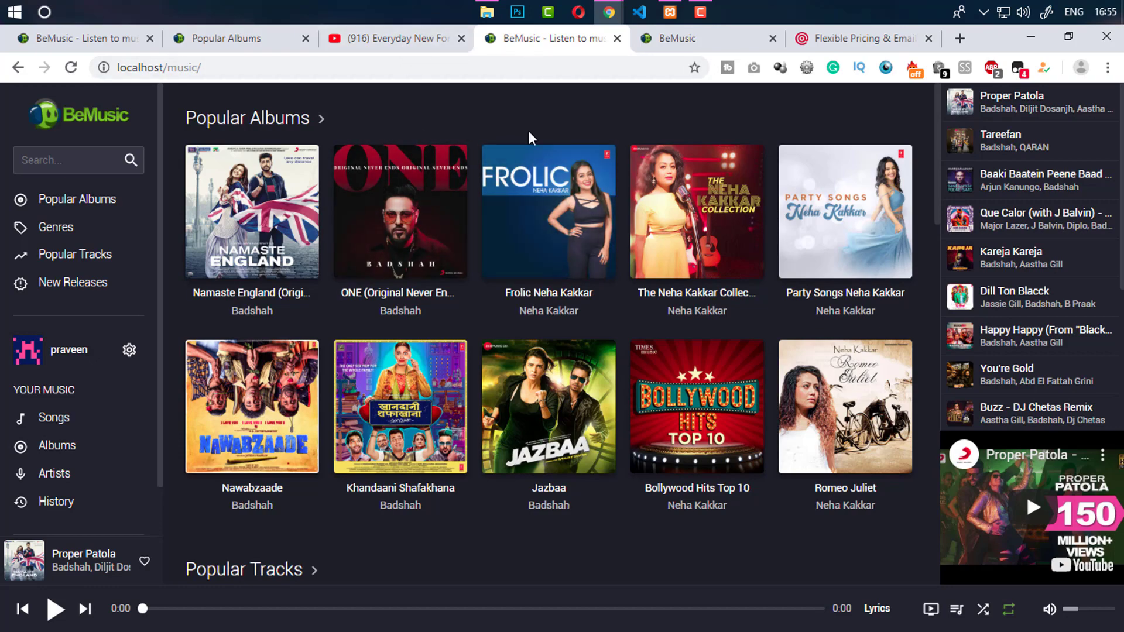
Scroll through the BeMusic home page, then switch to the YouTube channel's Videos page
left_click_drag(942, 185, 947, 149)
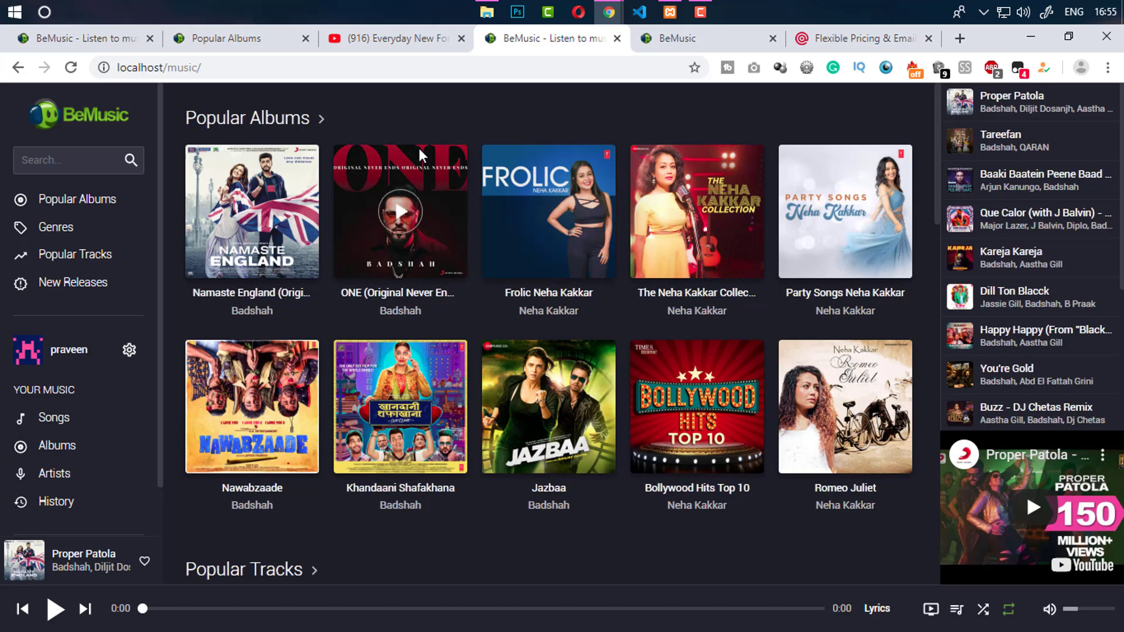
left_click(398, 40)
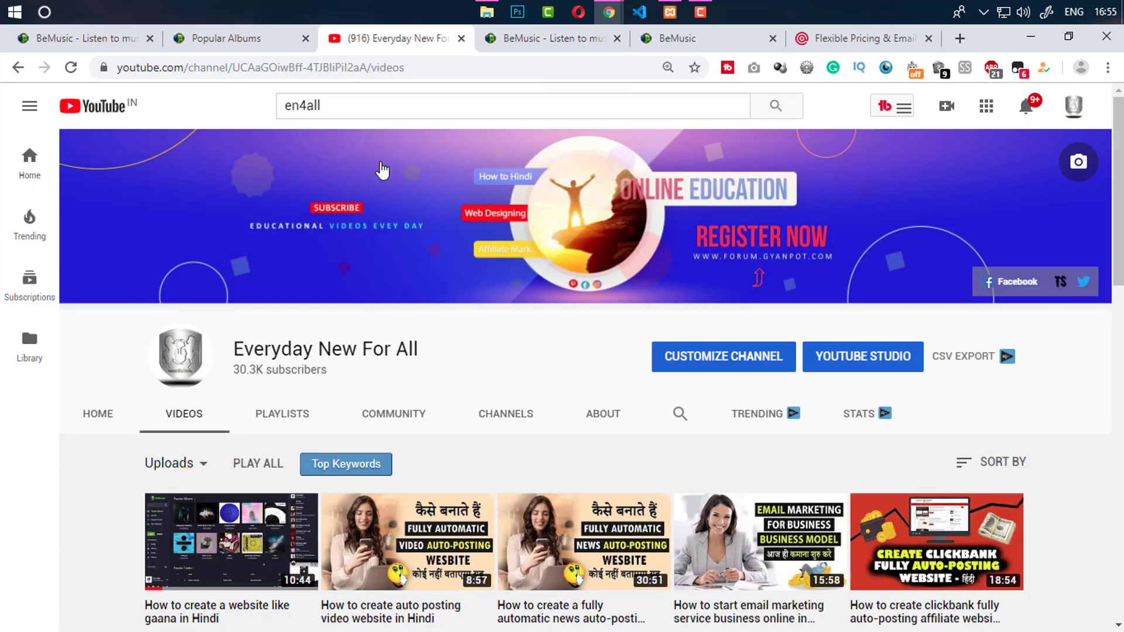